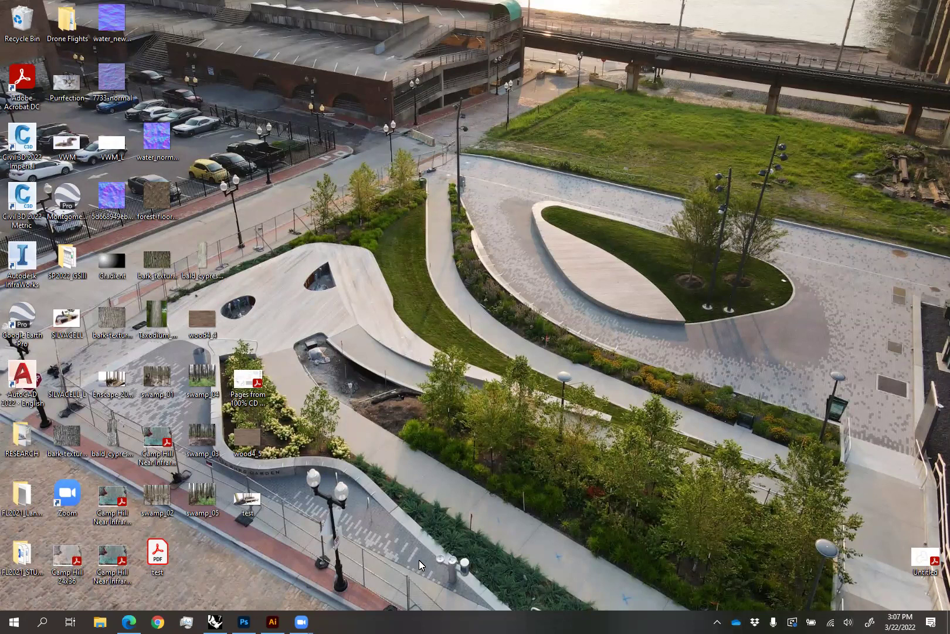
In the browser, view the contents of the TEXTURES_2 folder in Box's 06_DIGITAL_WORKSHOP, and minimize the browser window
{"action": "left_click", "coordinate": [129, 621]}
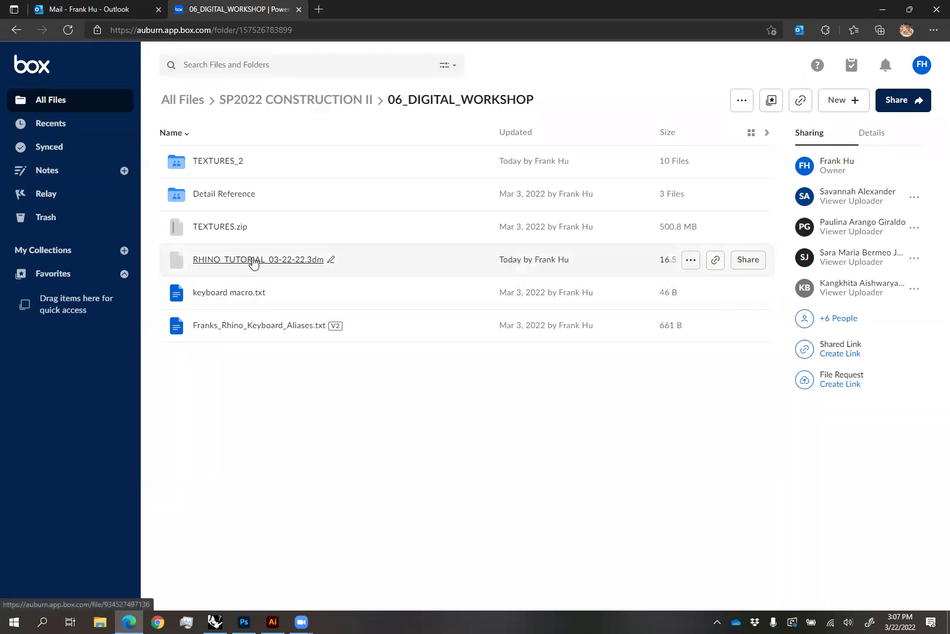
{"action": "left_click", "coordinate": [220, 163]}
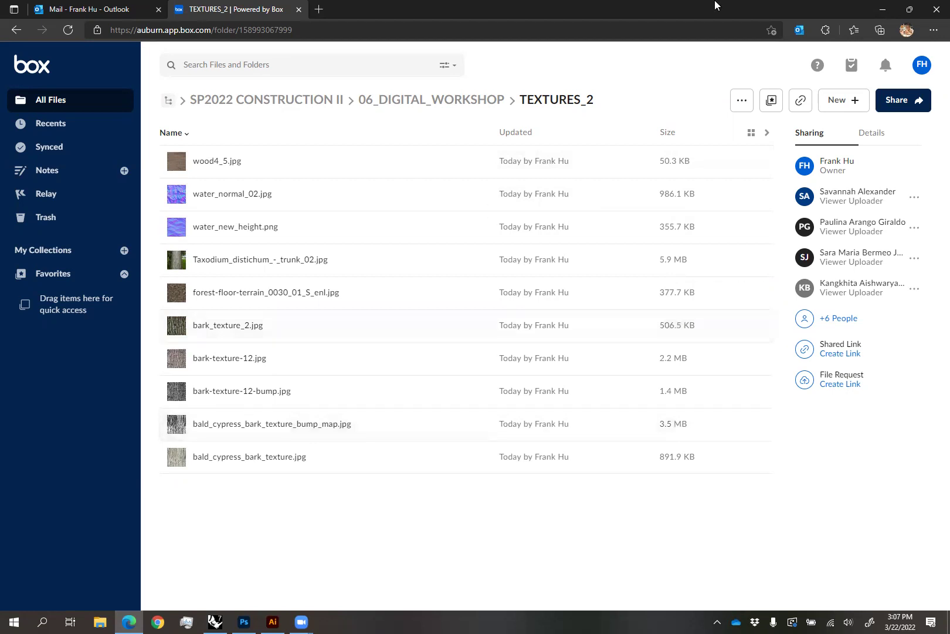
{"action": "left_click", "coordinate": [885, 10]}
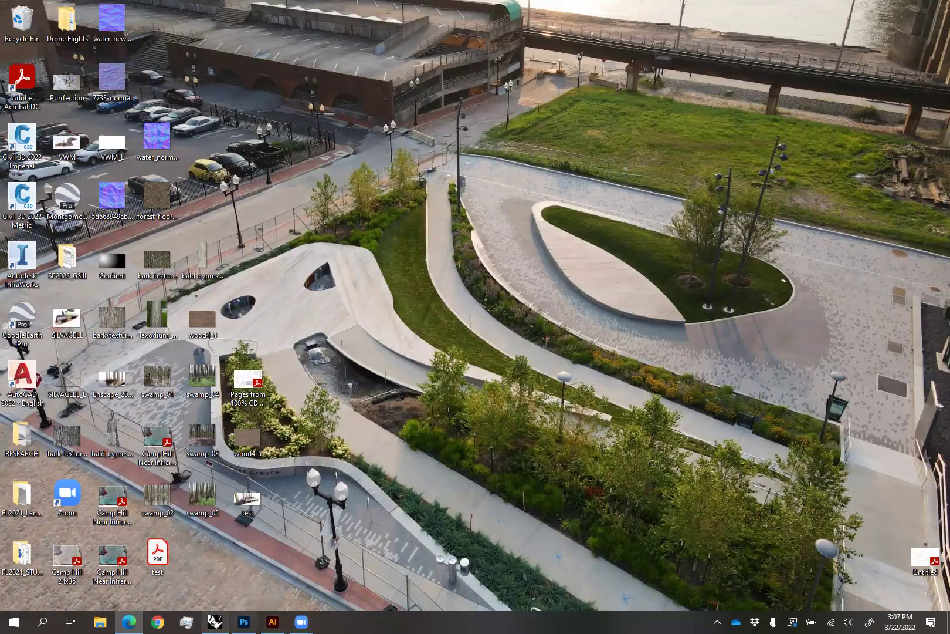
Switch to Rhinoceros 7 and open the recent model RHINO_TUTORIAL_03-22-22
{"action": "left_click", "coordinate": [215, 621]}
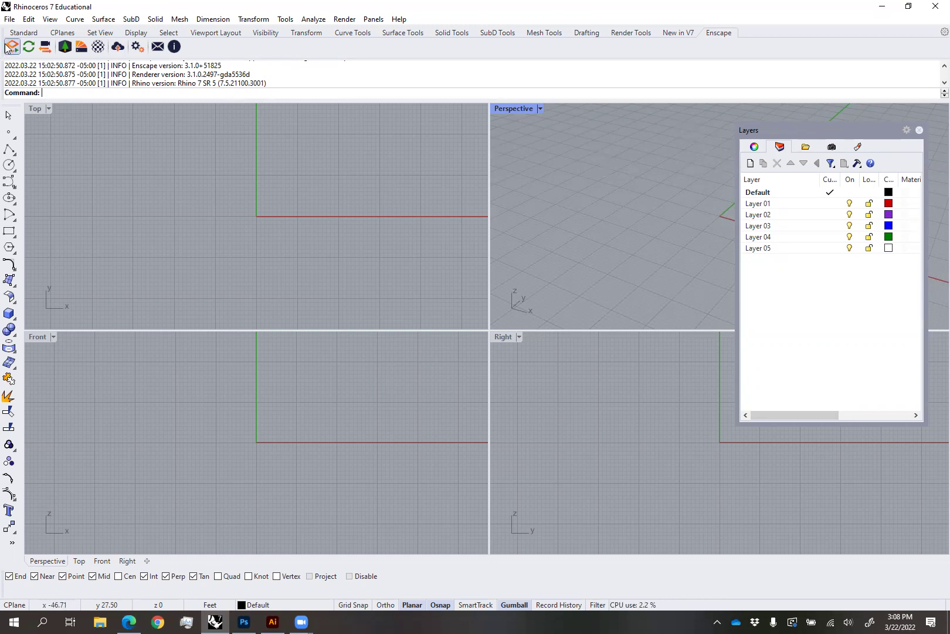
{"action": "left_click", "coordinate": [9, 19]}
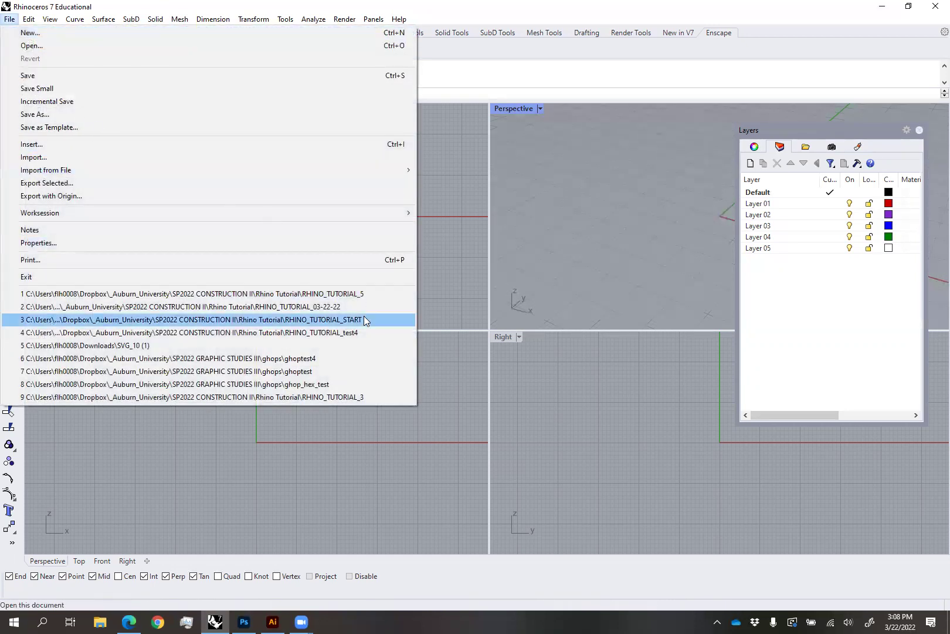
{"action": "left_click", "coordinate": [340, 306]}
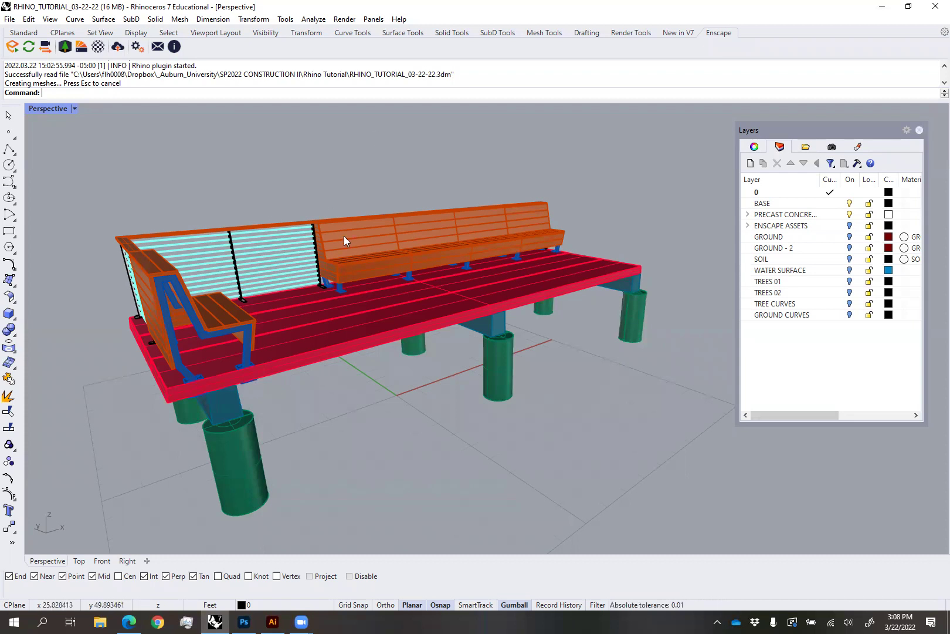
Examine the platform's structure by selecting its front deck board, cylindrical piers and supporting beam one at a time
{"action": "left_click", "coordinate": [301, 351]}
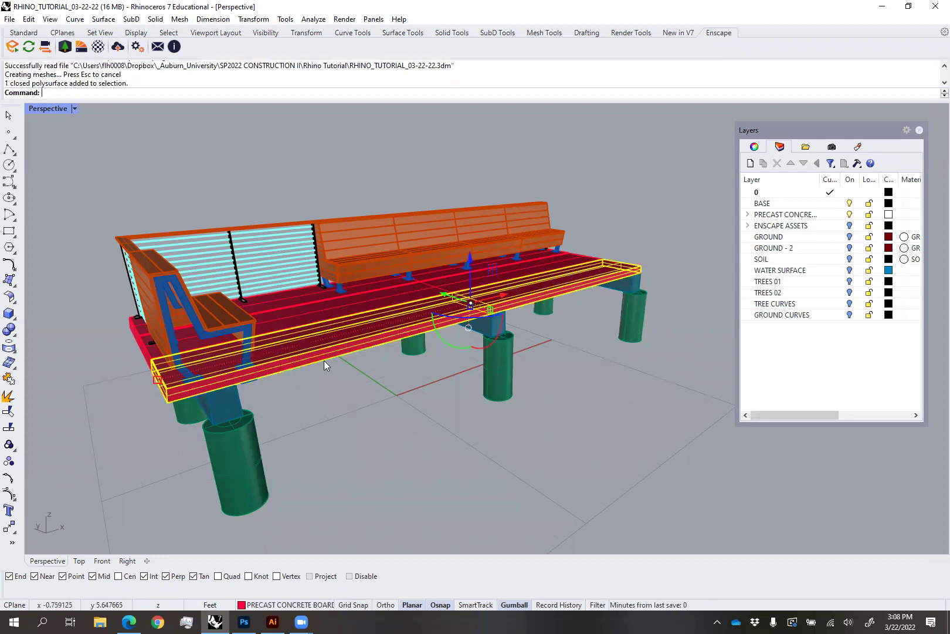
{"action": "left_click", "coordinate": [321, 394]}
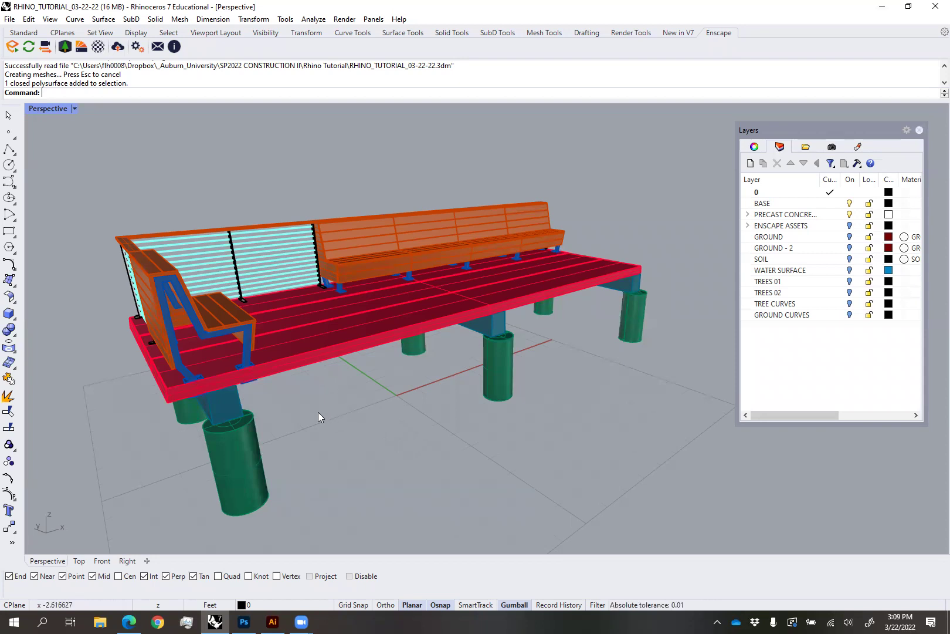
{"action": "right_click_drag", "start_coordinate": [390, 397], "coordinate": [421, 363]}
{"action": "left_click", "coordinate": [421, 362]}
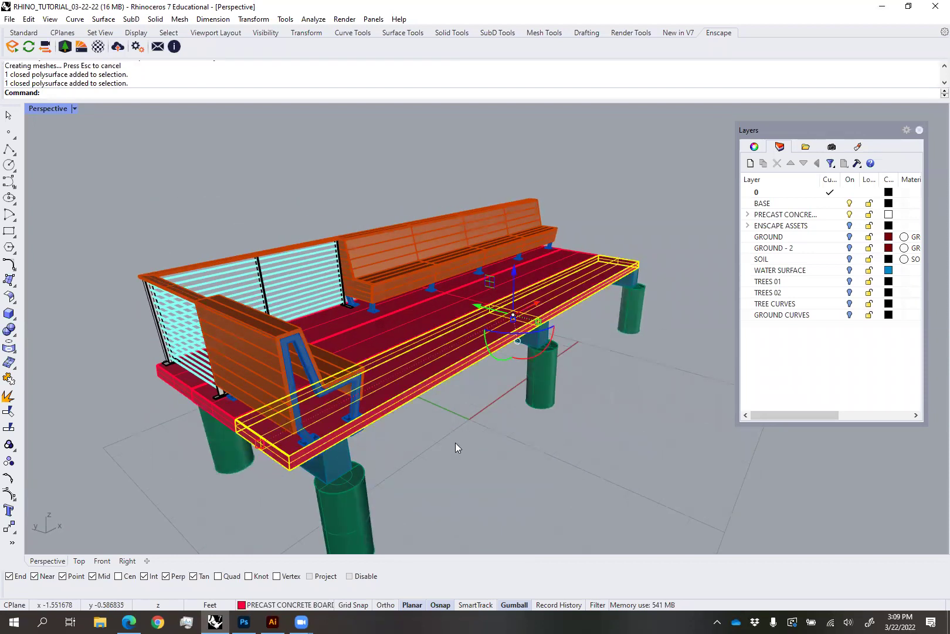
{"action": "left_click", "coordinate": [456, 446]}
{"action": "right_click_drag", "start_coordinate": [440, 417], "coordinate": [295, 444]}
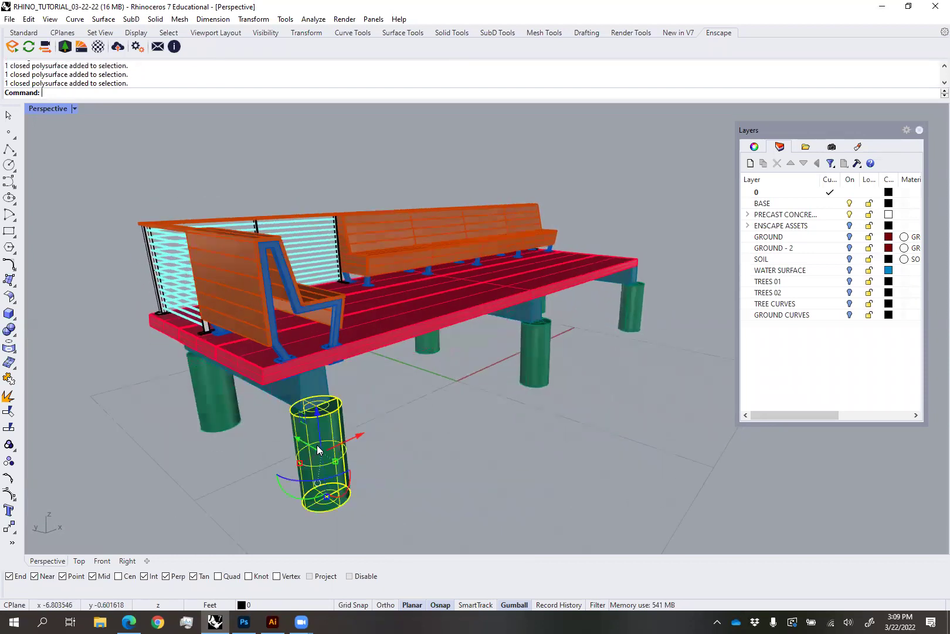
{"action": "left_click", "coordinate": [317, 449]}
{"action": "left_click", "coordinate": [210, 418]}
{"action": "left_click", "coordinate": [324, 447]}
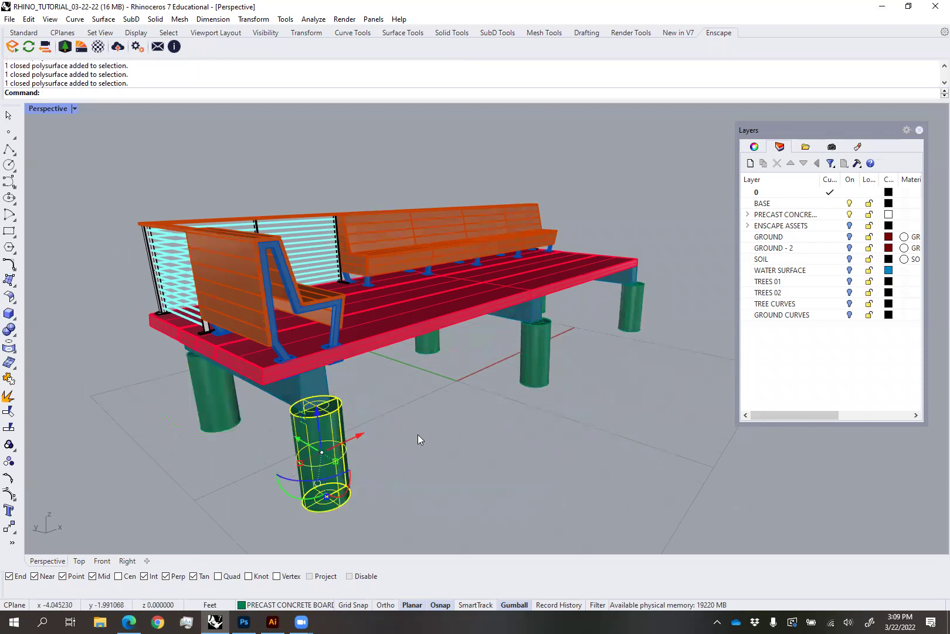
{"action": "left_click", "coordinate": [419, 439]}
{"action": "left_click", "coordinate": [320, 393]}
{"action": "left_click", "coordinate": [400, 410]}
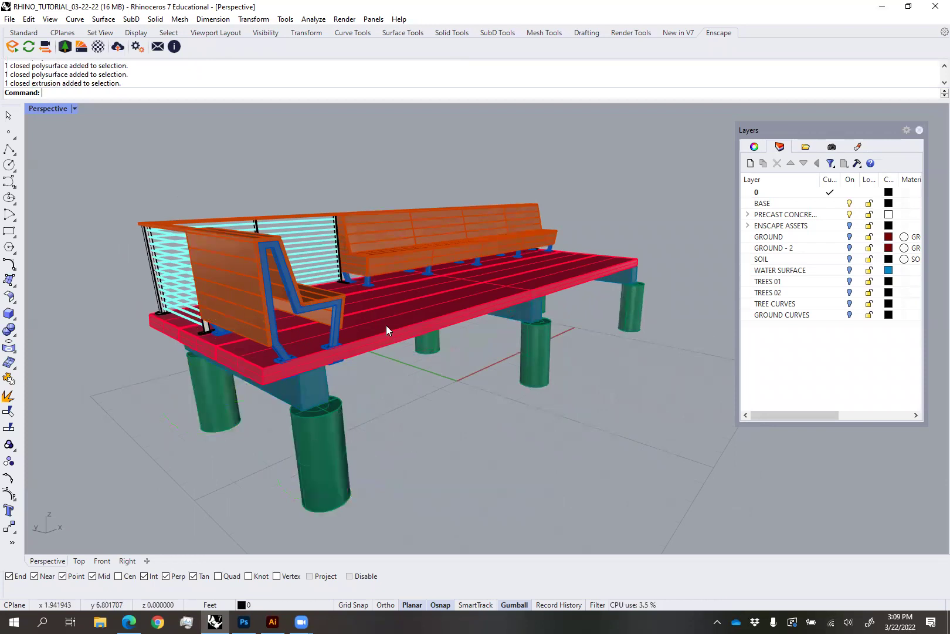
{"action": "left_click", "coordinate": [387, 334]}
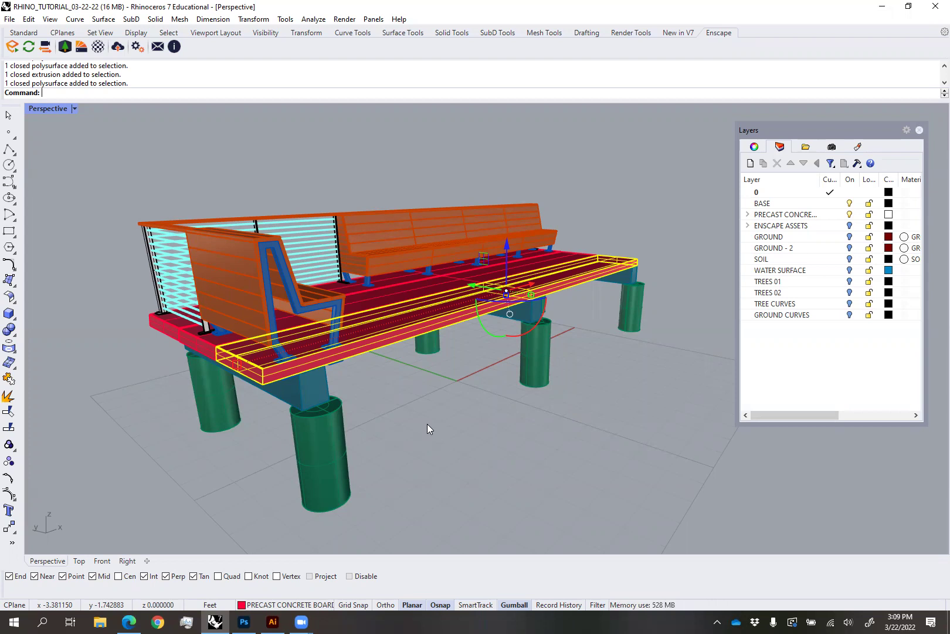
{"action": "left_click", "coordinate": [440, 426]}
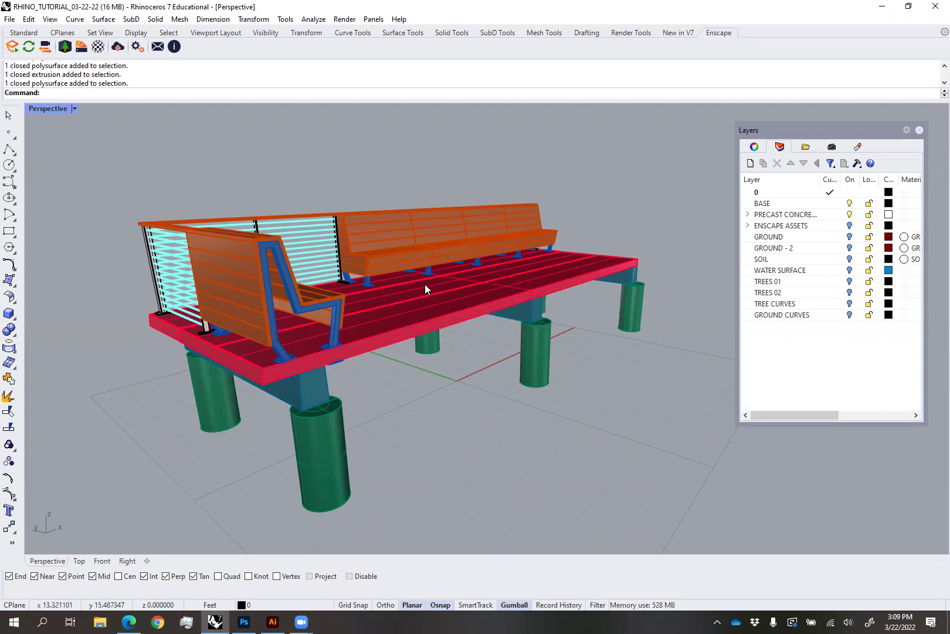
Select the curve of the end bench's support frame, zoom to it, and clear the selection
{"action": "right_click_drag", "start_coordinate": [283, 328], "coordinate": [130, 299]}
{"action": "scroll", "coordinate": [156, 350], "scroll_direction": "up", "scroll_amount": 3}
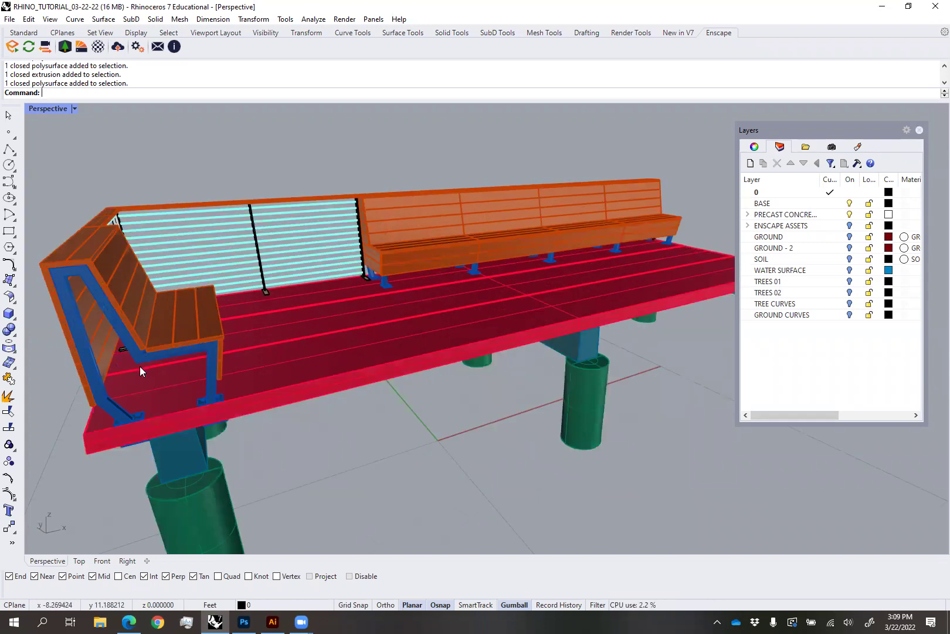
{"action": "left_click", "coordinate": [153, 359]}
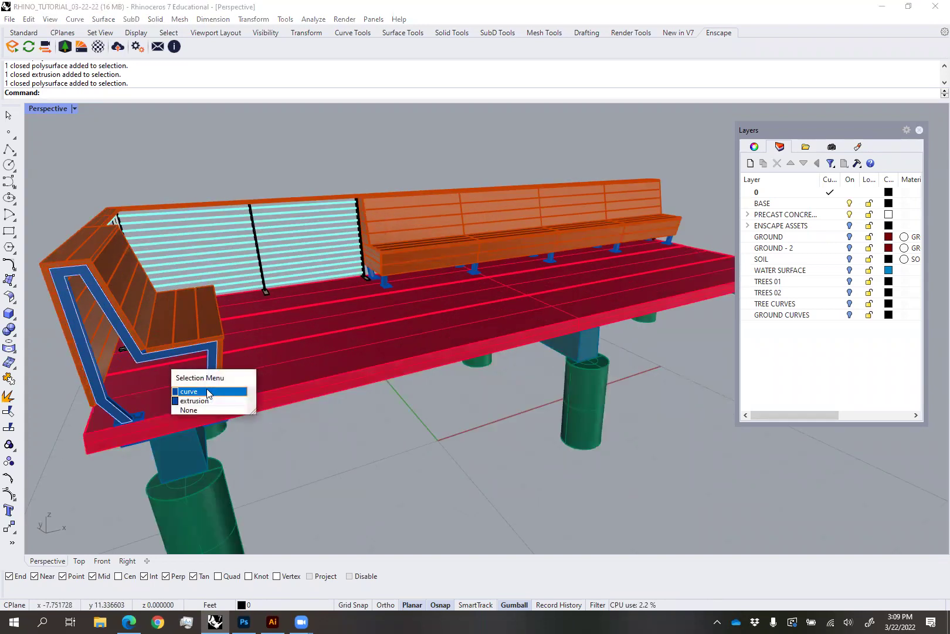
{"action": "left_click", "coordinate": [209, 390]}
{"action": "type", "text": "zs"}
{"action": "key", "text": "Return"}
{"action": "left_click", "coordinate": [178, 377]}
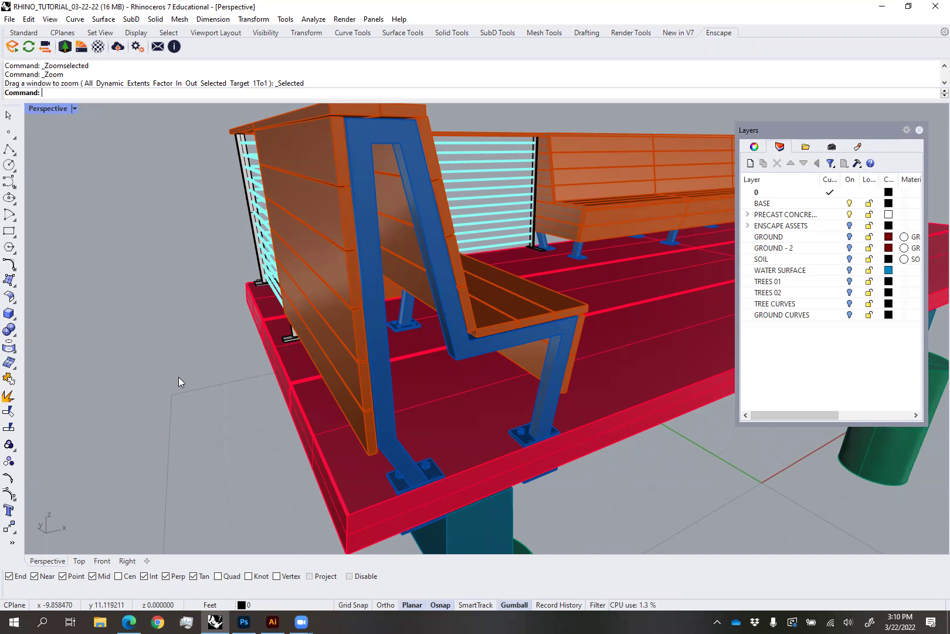
Examine the end bench's frame and slats, the corner railing and the overall platform from several angles
{"action": "right_click_drag", "start_coordinate": [443, 373], "coordinate": [415, 462]}
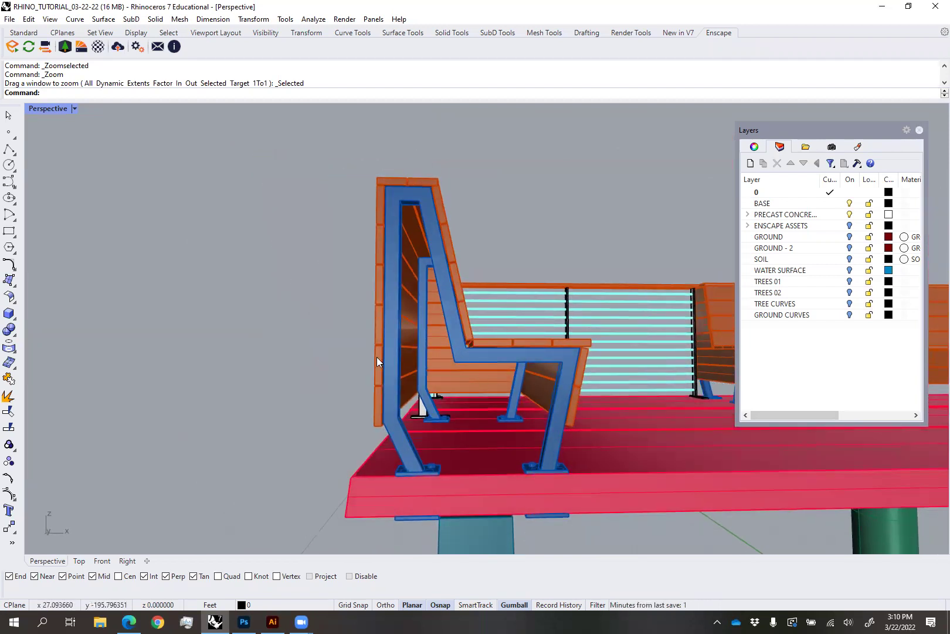
{"action": "right_click_drag", "start_coordinate": [407, 387], "coordinate": [404, 457]}
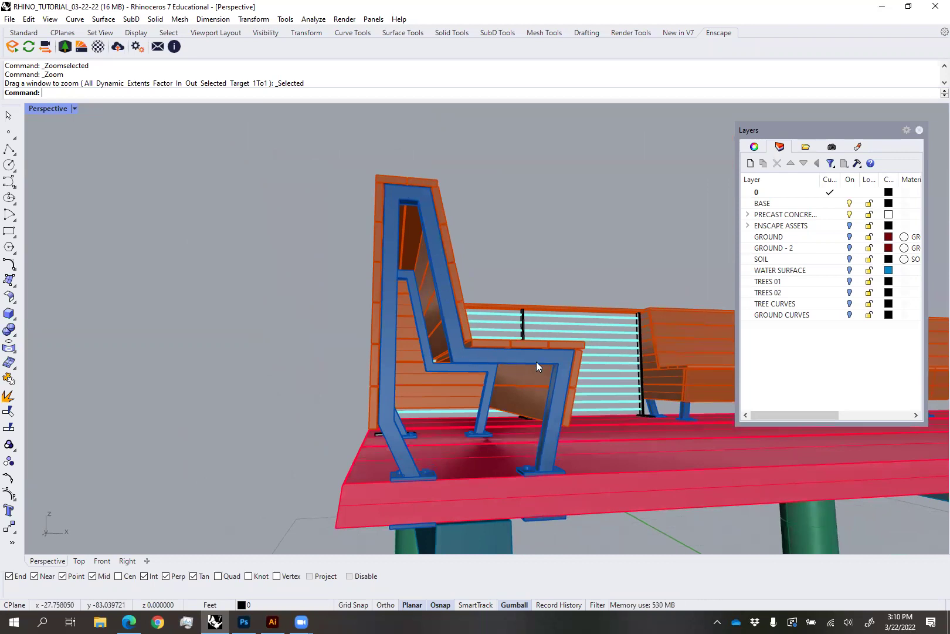
{"action": "right_click_drag", "start_coordinate": [566, 447], "coordinate": [426, 410]}
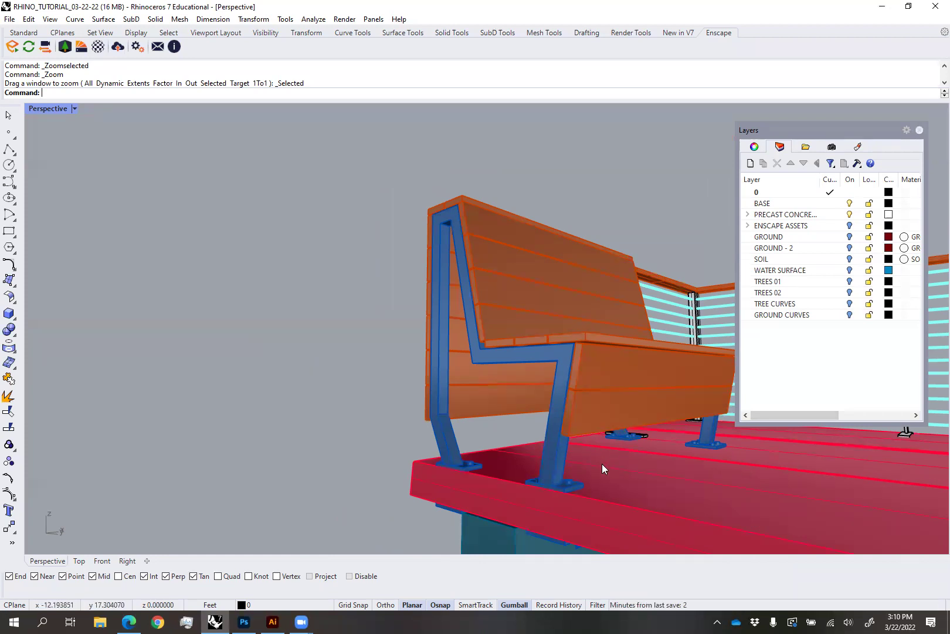
{"action": "right_click_drag", "start_coordinate": [597, 449], "coordinate": [543, 357]}
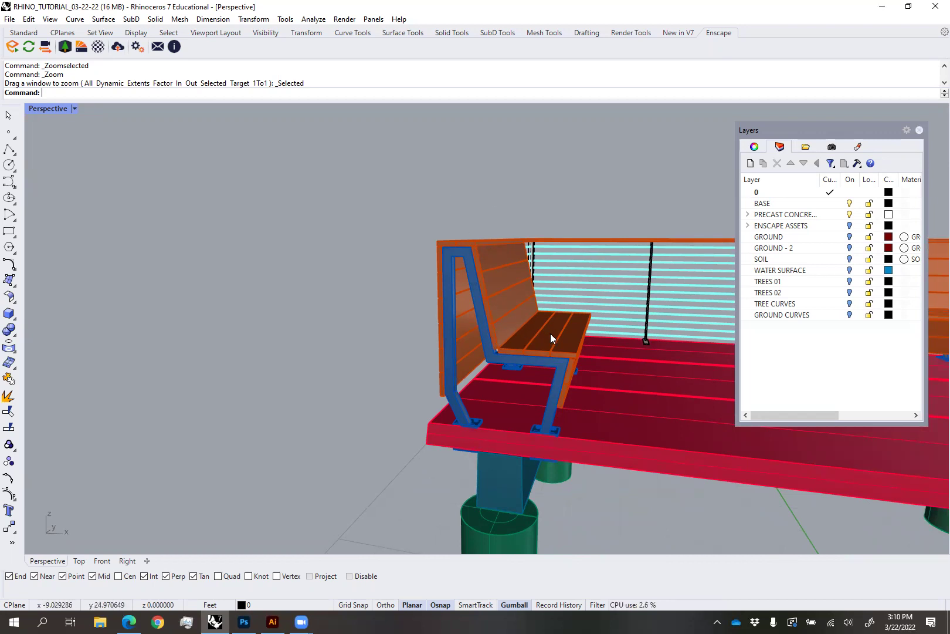
{"action": "right_click_drag", "start_coordinate": [603, 359], "coordinate": [409, 179]}
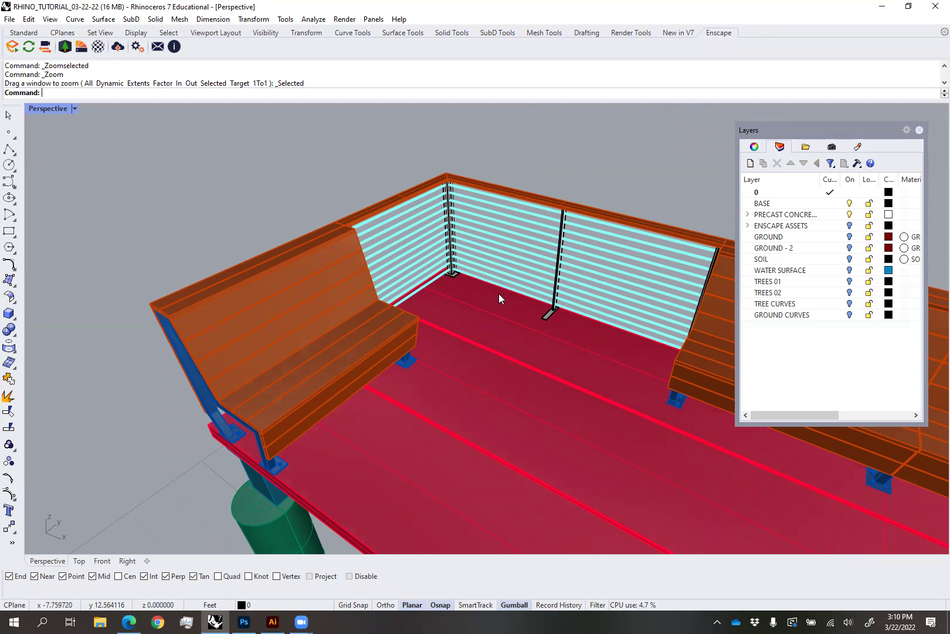
{"action": "right_click_drag", "start_coordinate": [524, 280], "coordinate": [546, 248]}
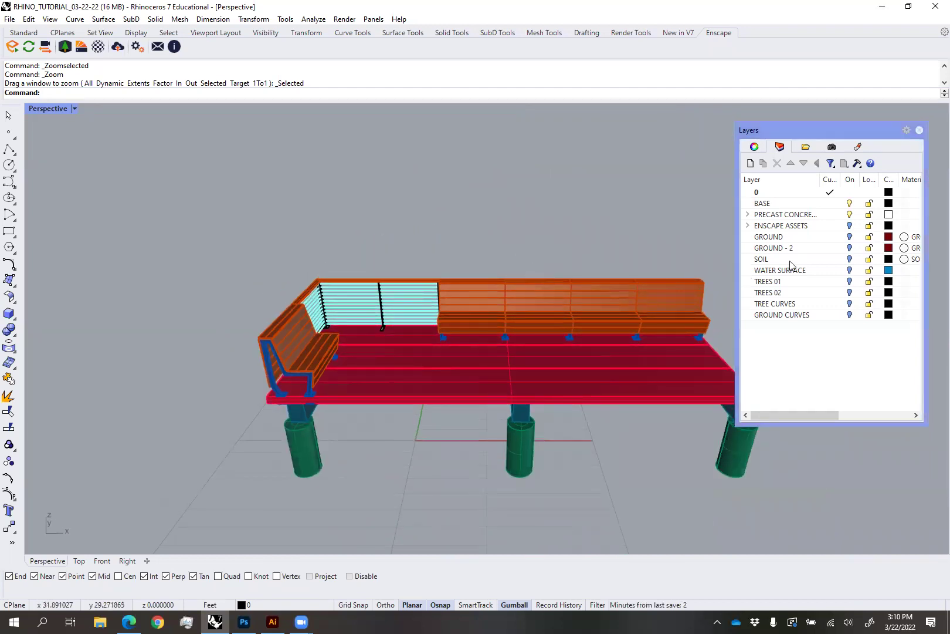
Turn on the GROUND and GROUND - 2 layers and set the perspective view to Rendered display mode
{"action": "left_click", "coordinate": [850, 237]}
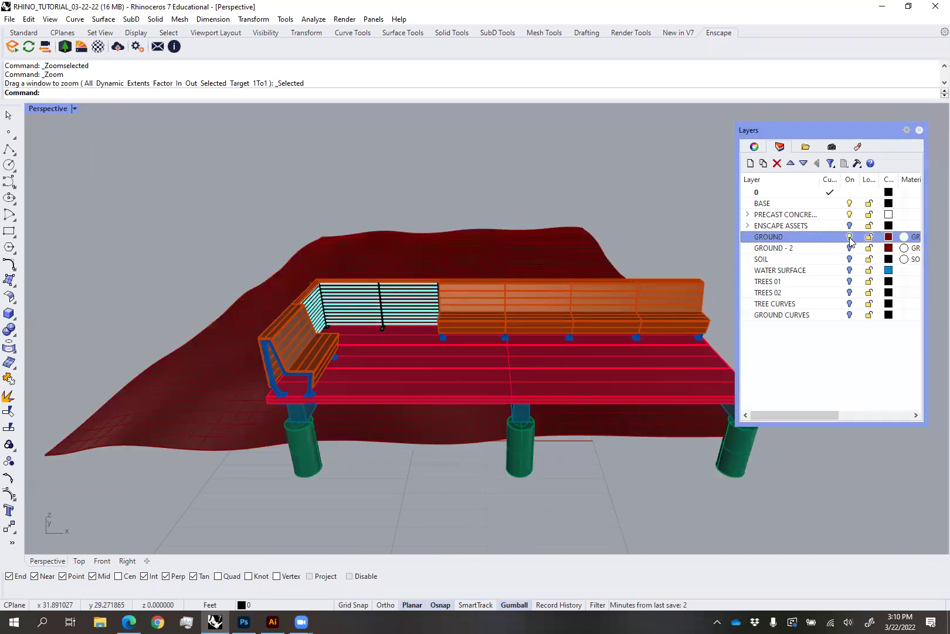
{"action": "left_click", "coordinate": [849, 247]}
{"action": "right_click_drag", "start_coordinate": [580, 302], "coordinate": [617, 298]}
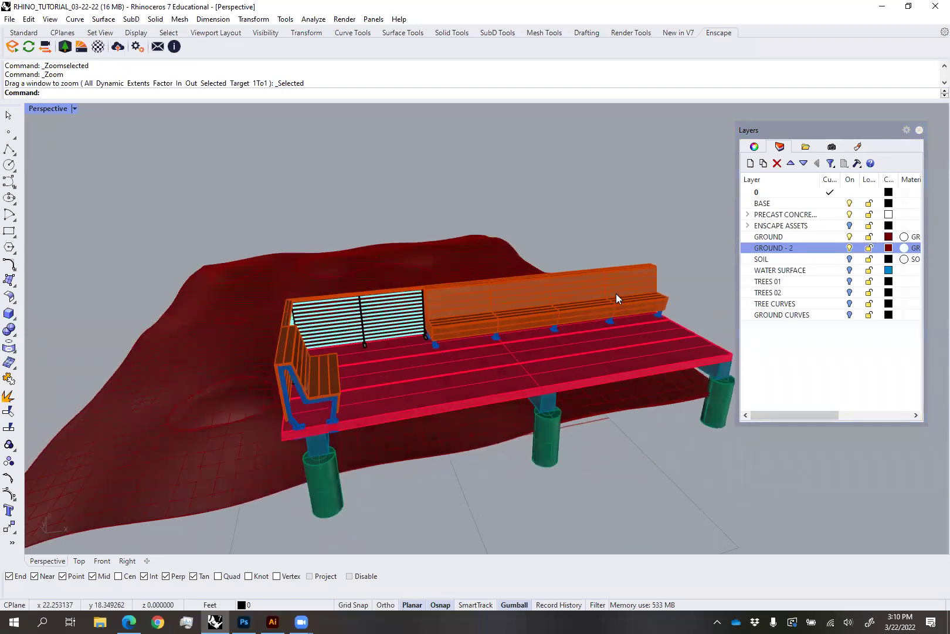
{"action": "left_click", "coordinate": [75, 108]}
{"action": "left_click", "coordinate": [71, 179]}
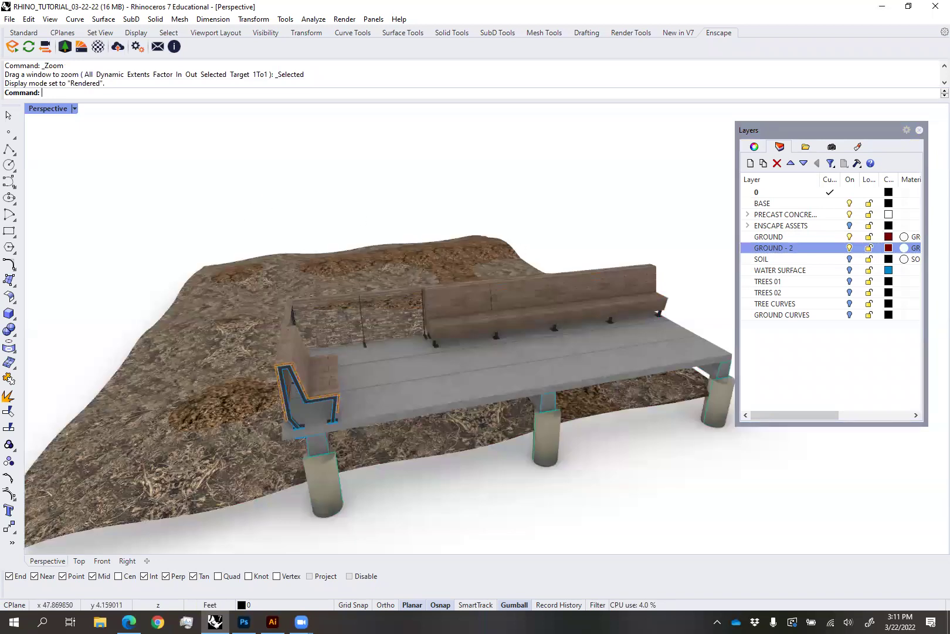
{"action": "right_click_drag", "start_coordinate": [446, 252], "coordinate": [392, 314]}
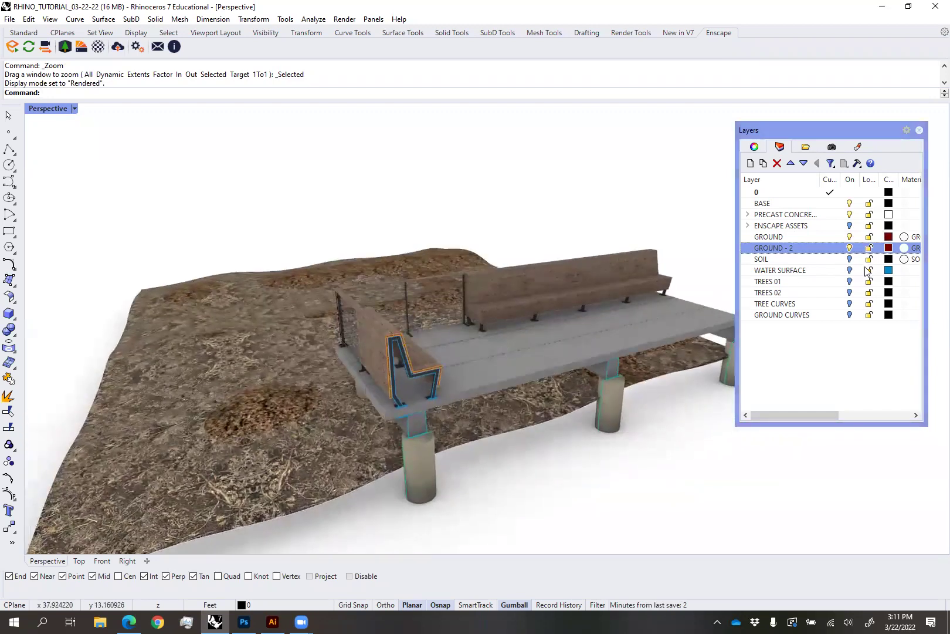
Turn on the SOIL and WATER SURFACE layers
{"action": "left_click", "coordinate": [849, 259]}
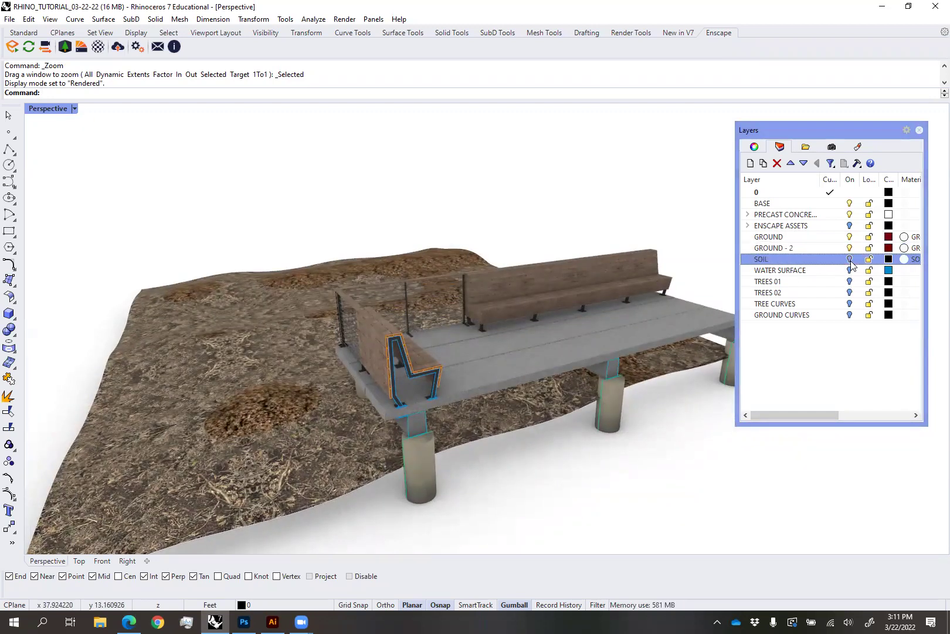
{"action": "left_click", "coordinate": [850, 270]}
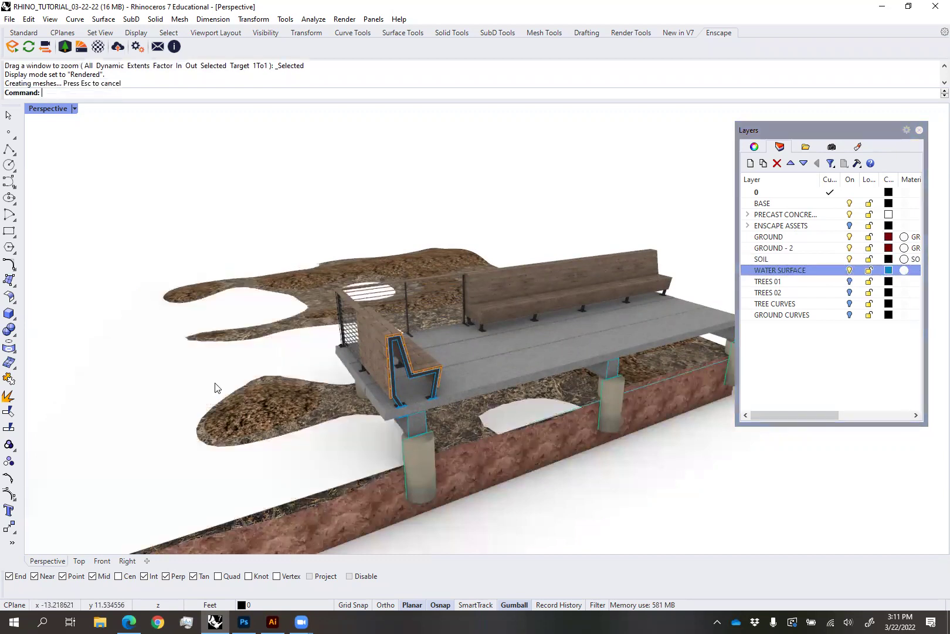
{"action": "right_click_drag", "start_coordinate": [261, 378], "coordinate": [328, 381]}
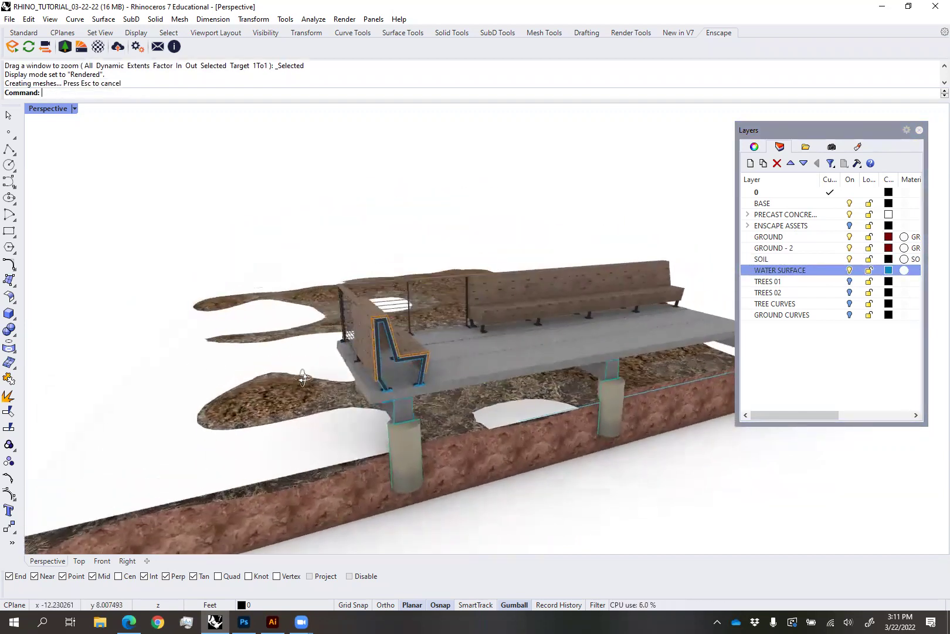
Turn on the TREES 01 and TREES 02 layers and look over the trunks around the platform
{"action": "left_click", "coordinate": [850, 281]}
{"action": "left_click", "coordinate": [849, 292]}
{"action": "right_click_drag", "start_coordinate": [493, 375], "coordinate": [563, 247]}
{"action": "right_click_drag", "start_coordinate": [580, 200], "coordinate": [469, 250]}
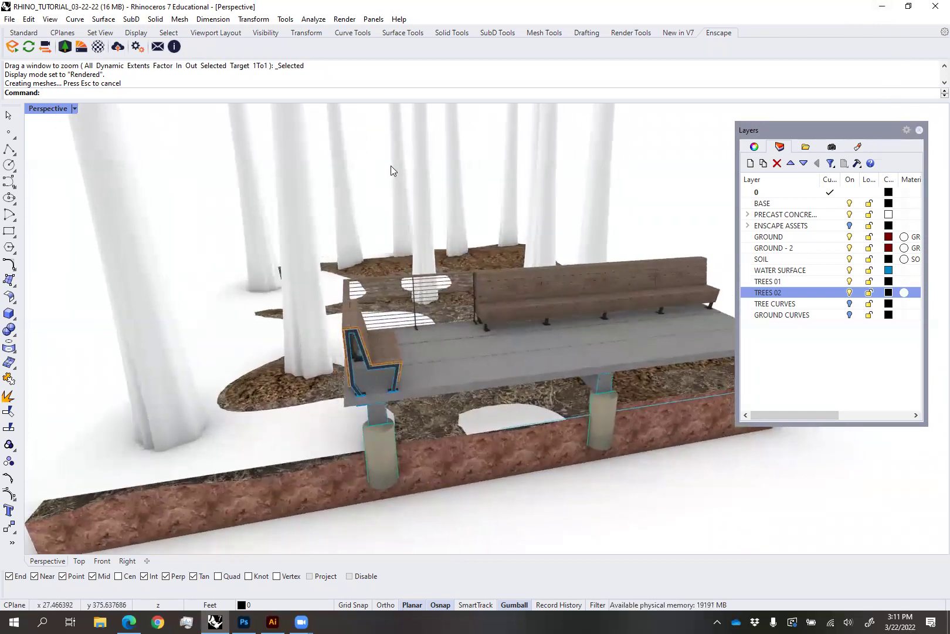
{"action": "right_click_drag", "start_coordinate": [349, 268], "coordinate": [352, 253]}
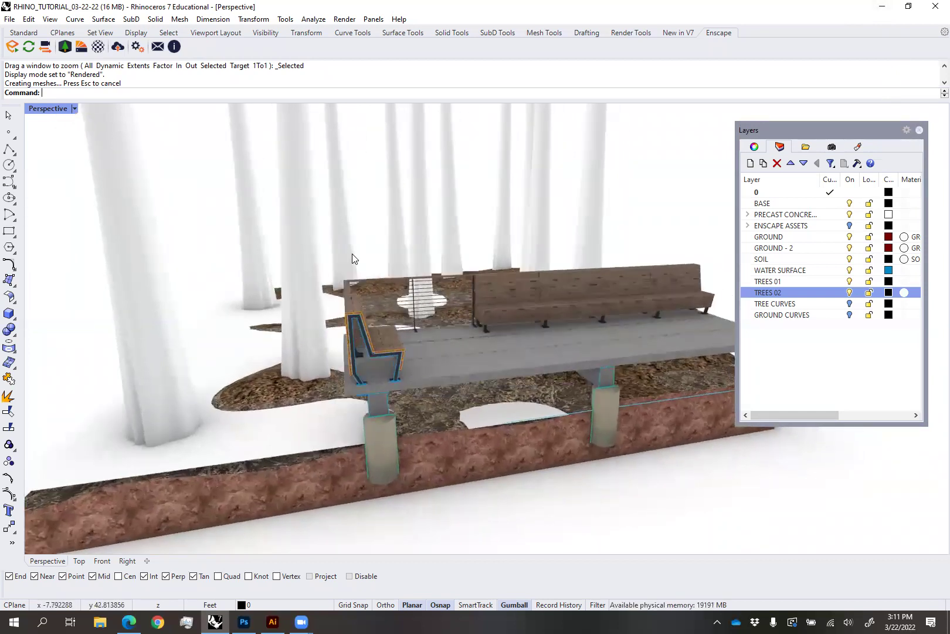
Set the perspective view to the Shaded Texture display mode, check the model, and minimize the Rhino window
{"action": "left_click", "coordinate": [74, 108]}
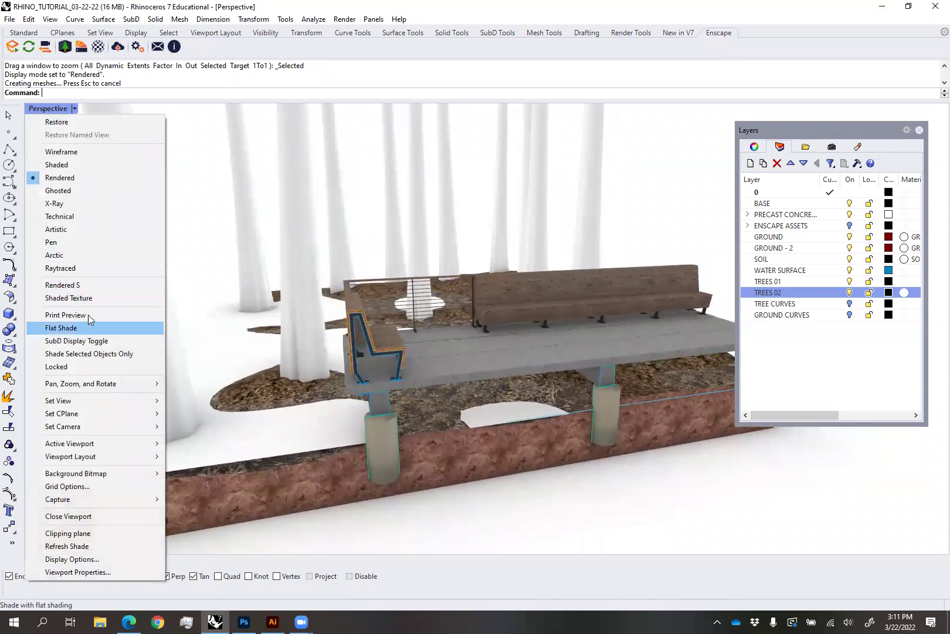
{"action": "left_click", "coordinate": [92, 297]}
{"action": "mouse_move", "coordinate": [269, 316]}
{"action": "right_mouse_down"}
{"action": "mouse_move", "coordinate": [228, 297]}
{"action": "mouse_move", "coordinate": [263, 311]}
{"action": "right_mouse_up"}
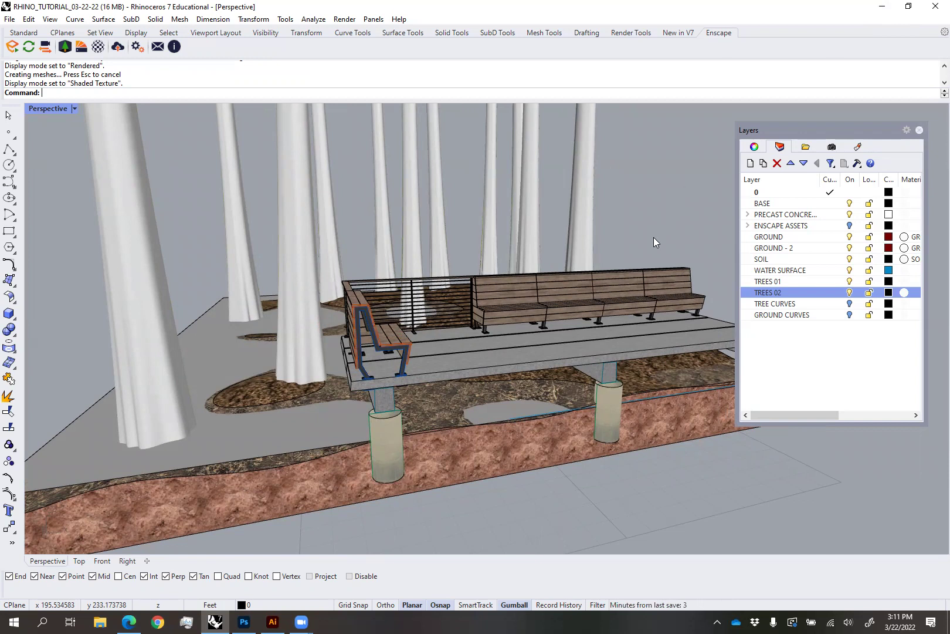
{"action": "left_click", "coordinate": [873, 7]}
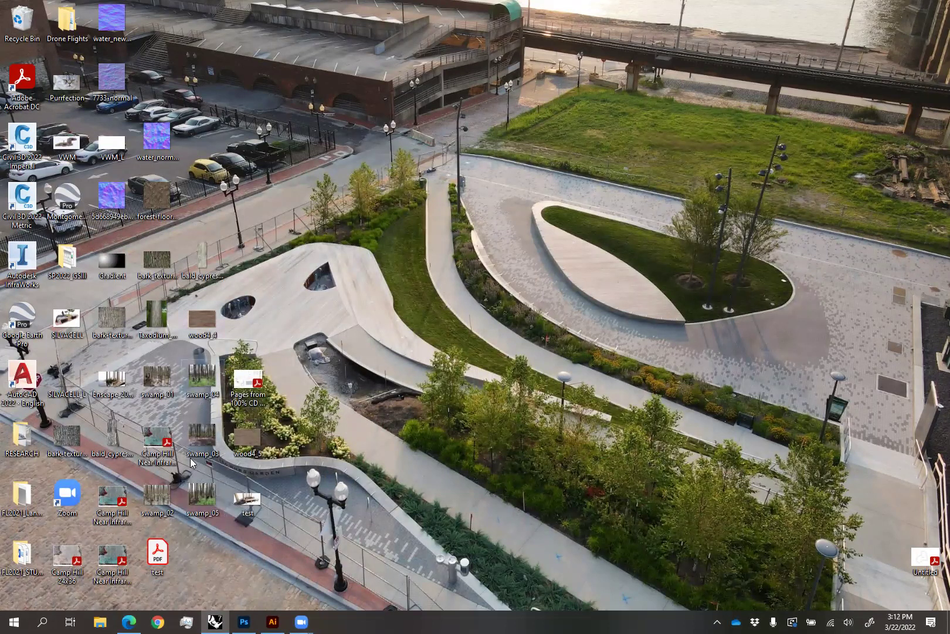
Look through the swamp reference photos swamp_01 to swamp_05 and the test.jpg render of the platform, closing the image viewer each time
{"action": "double_click", "coordinate": [167, 379]}
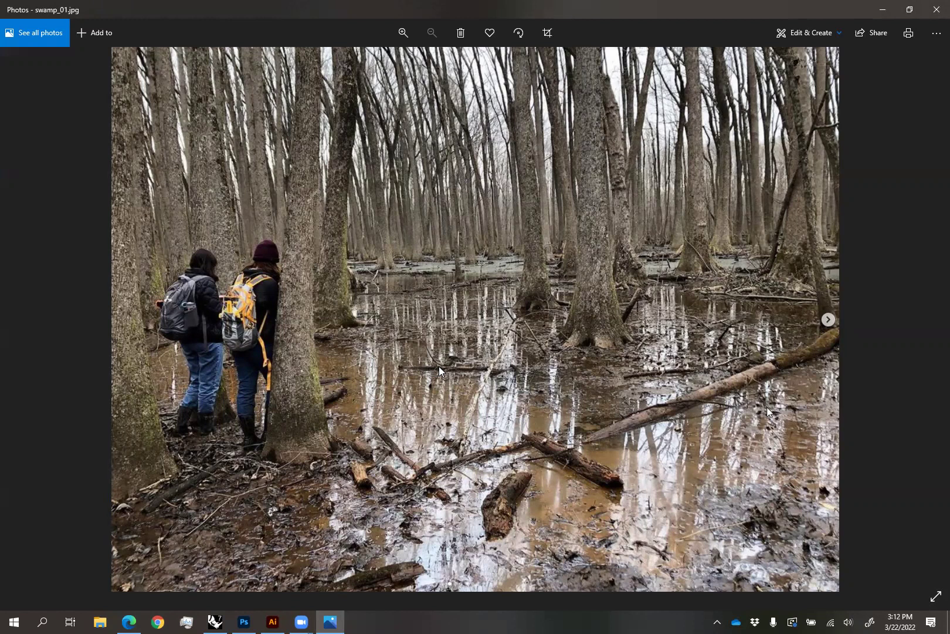
{"action": "key", "text": "Right"}
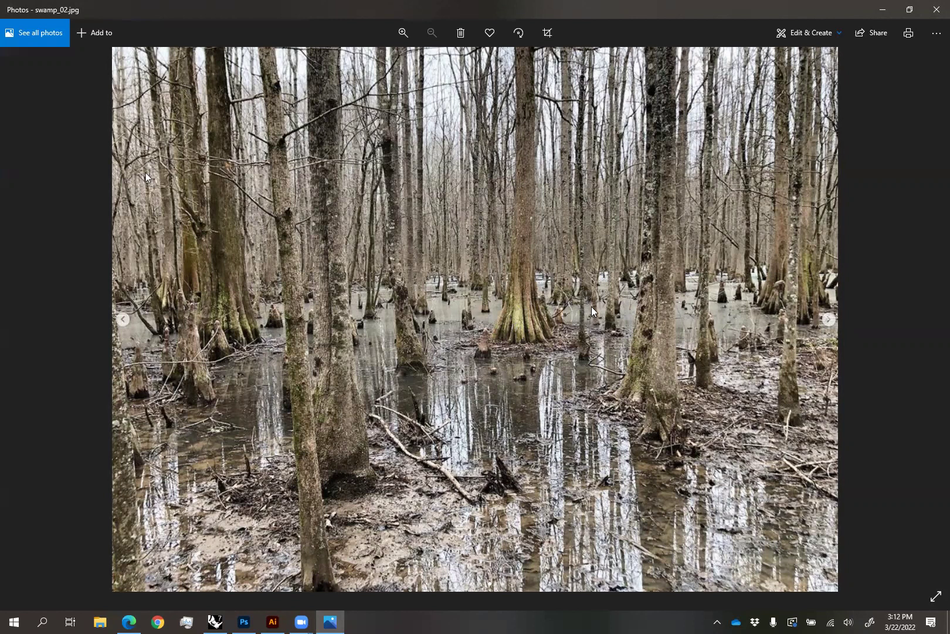
{"action": "key", "text": "Right"}
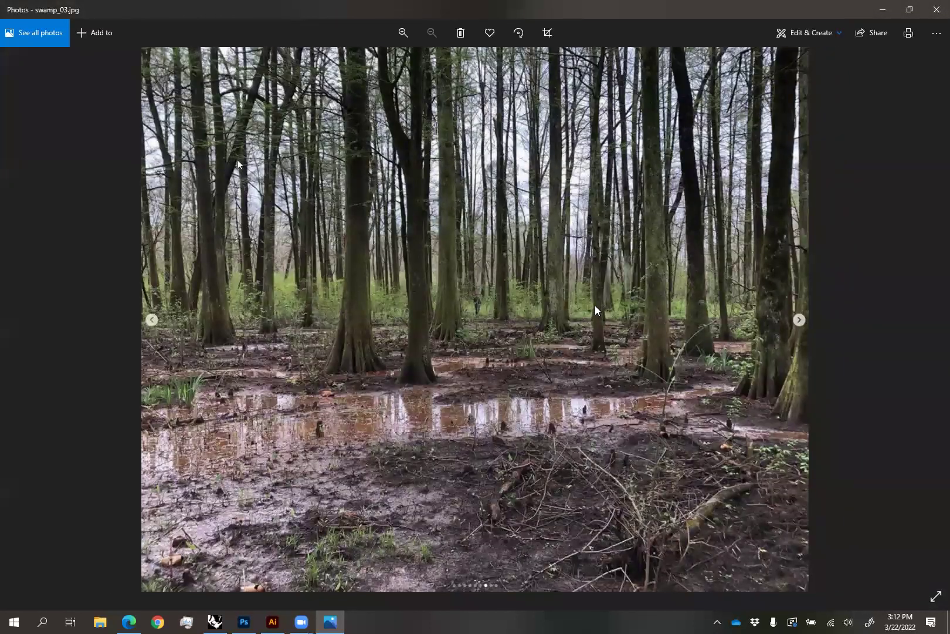
{"action": "key", "text": "Right"}
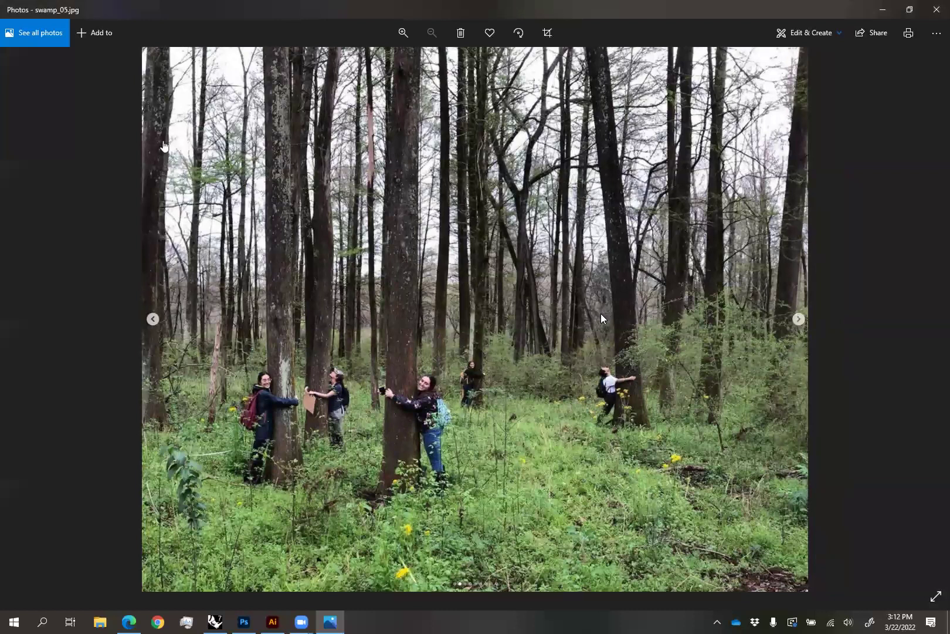
{"action": "key", "text": "Right"}
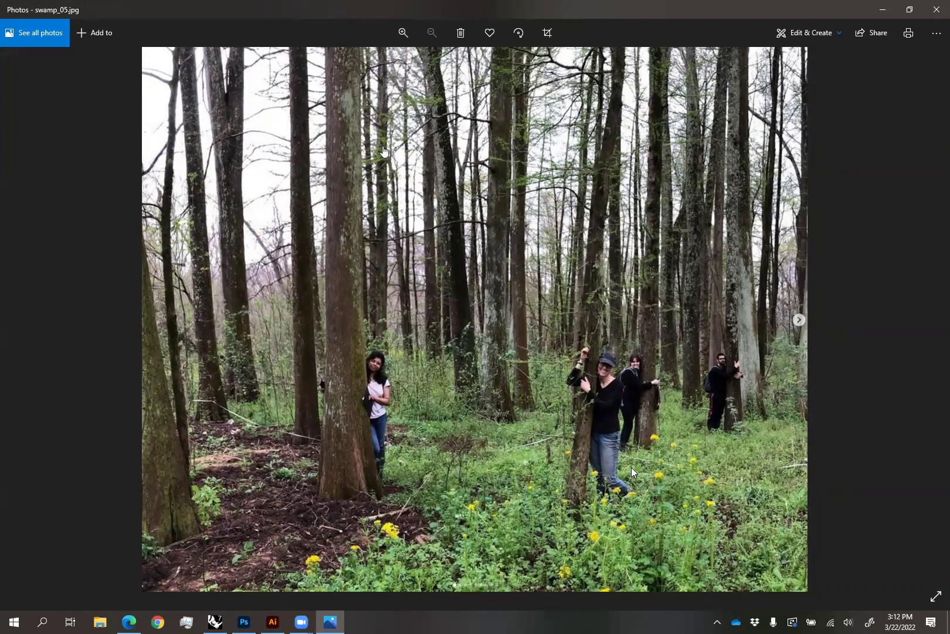
{"action": "left_click", "coordinate": [939, 8]}
{"action": "double_click", "coordinate": [246, 499]}
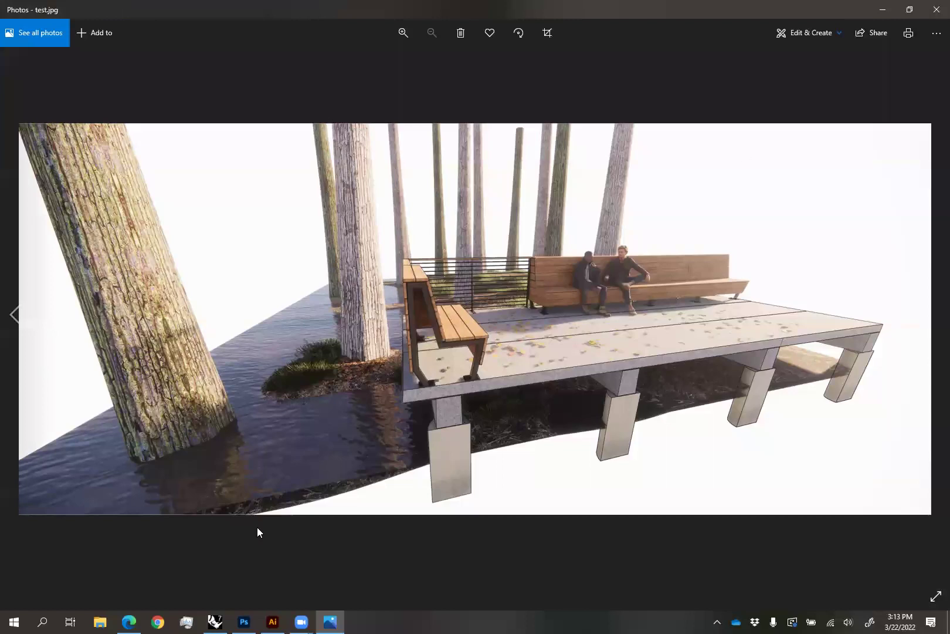
{"action": "key", "text": "alt+F4"}
Return to the Rhino model, enlarge the viewport by shrinking the command area, and dock the Layers panel beside it
{"action": "left_click", "coordinate": [215, 621]}
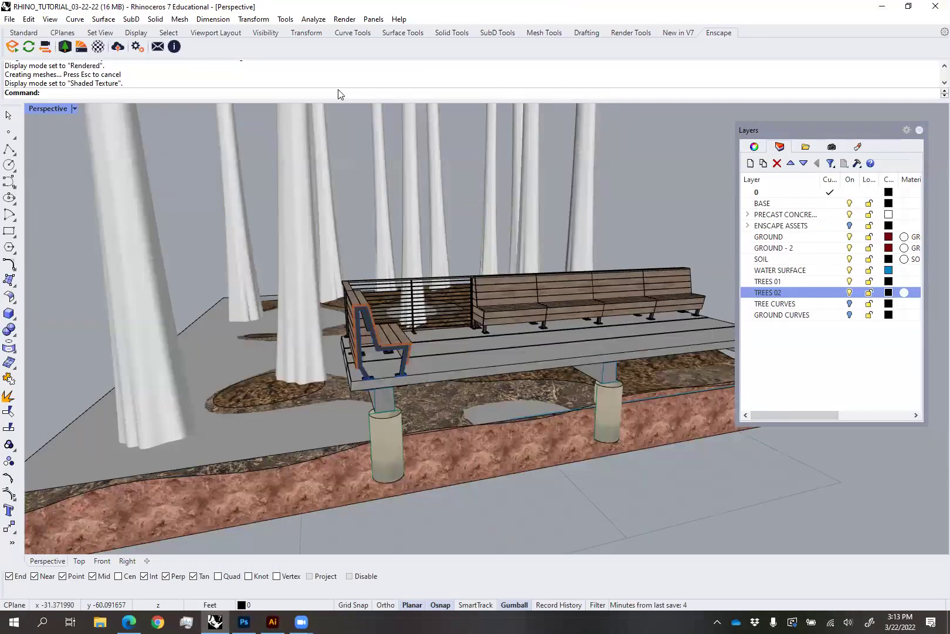
{"action": "left_click_drag", "start_coordinate": [234, 101], "coordinate": [239, 89]}
{"action": "left_click_drag", "start_coordinate": [807, 129], "coordinate": [946, 174]}
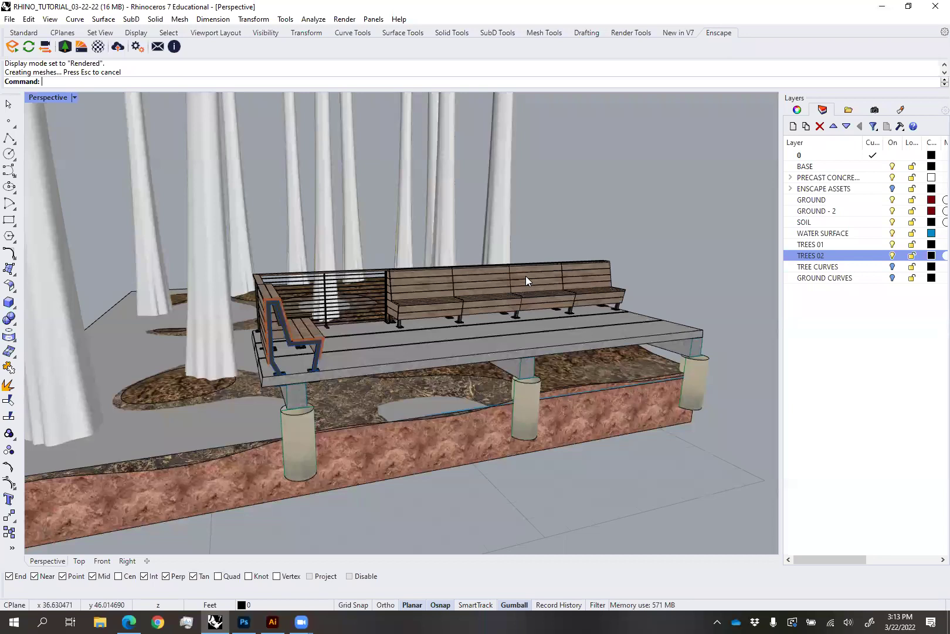
Select the ground, water surface and a tree trunk to identify them, and clear the selection
{"action": "left_click", "coordinate": [177, 387]}
{"action": "left_click", "coordinate": [247, 397]}
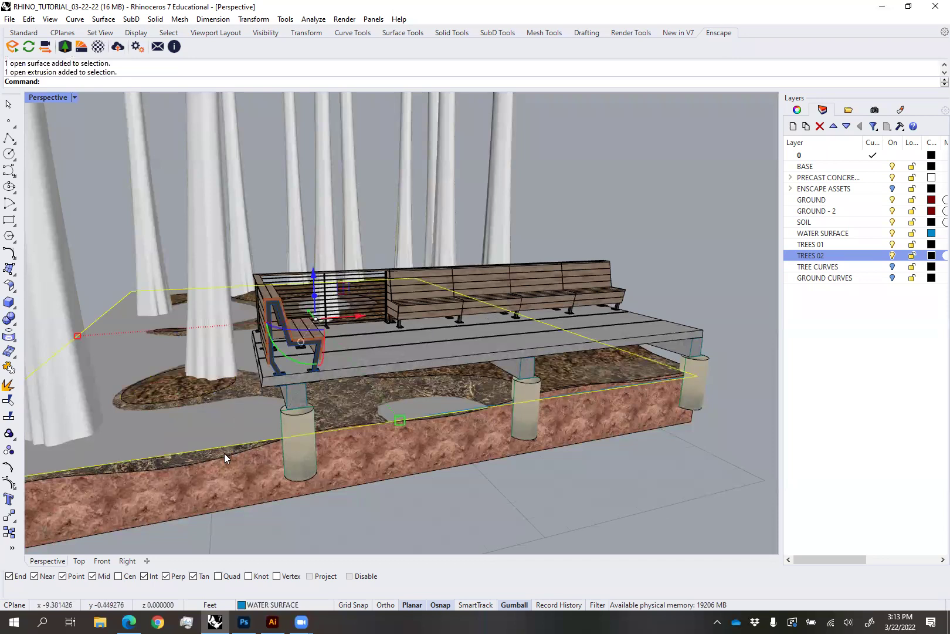
{"action": "left_click", "coordinate": [218, 238]}
{"action": "left_click", "coordinate": [654, 187]}
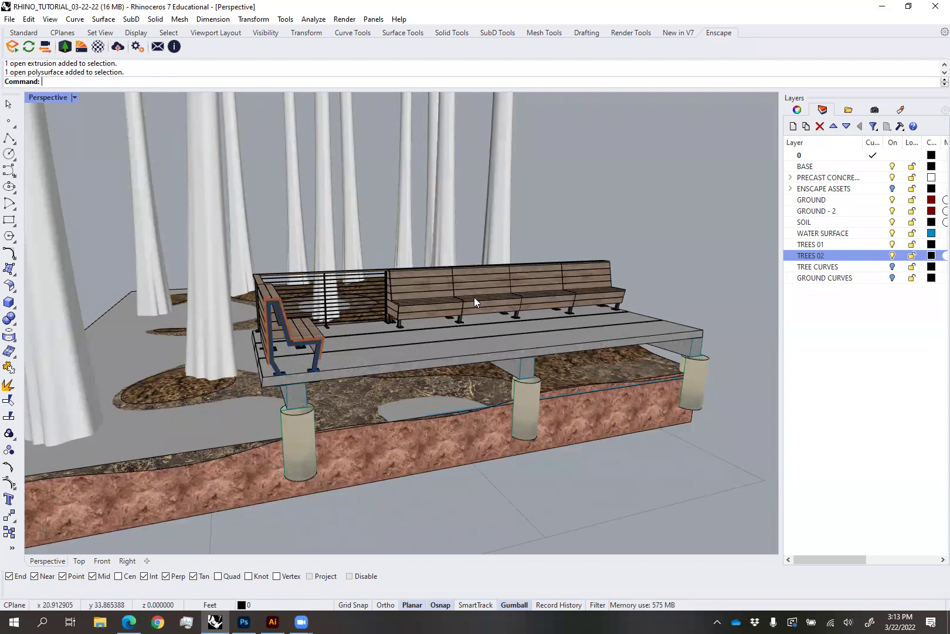
Zoom in on the top boards of the short bench at the platform's end and deselect them
{"action": "right_click_drag", "start_coordinate": [473, 297], "coordinate": [251, 384]}
{"action": "scroll", "coordinate": [282, 355], "scroll_direction": "up", "scroll_amount": 5}
{"action": "left_click", "coordinate": [262, 331]}
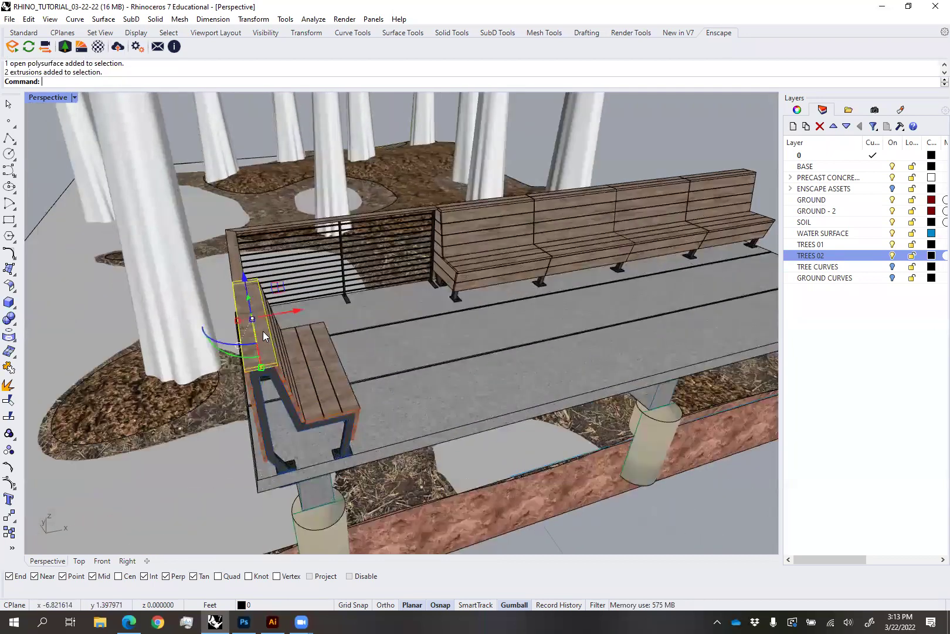
{"action": "type", "text": "zs"}
{"action": "key", "text": "Return"}
{"action": "right_click_drag", "start_coordinate": [516, 299], "coordinate": [147, 125]}
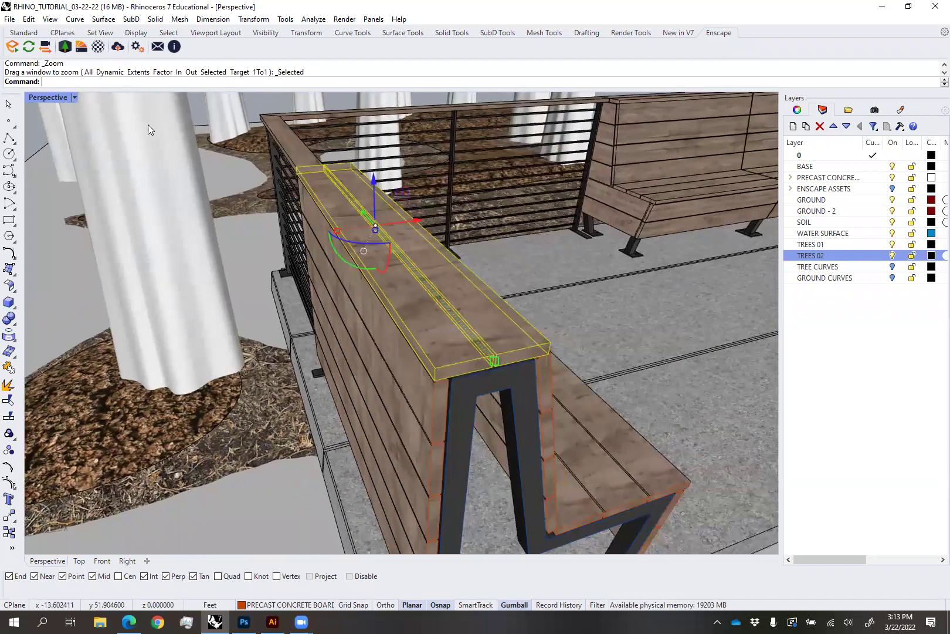
{"action": "left_click", "coordinate": [33, 128]}
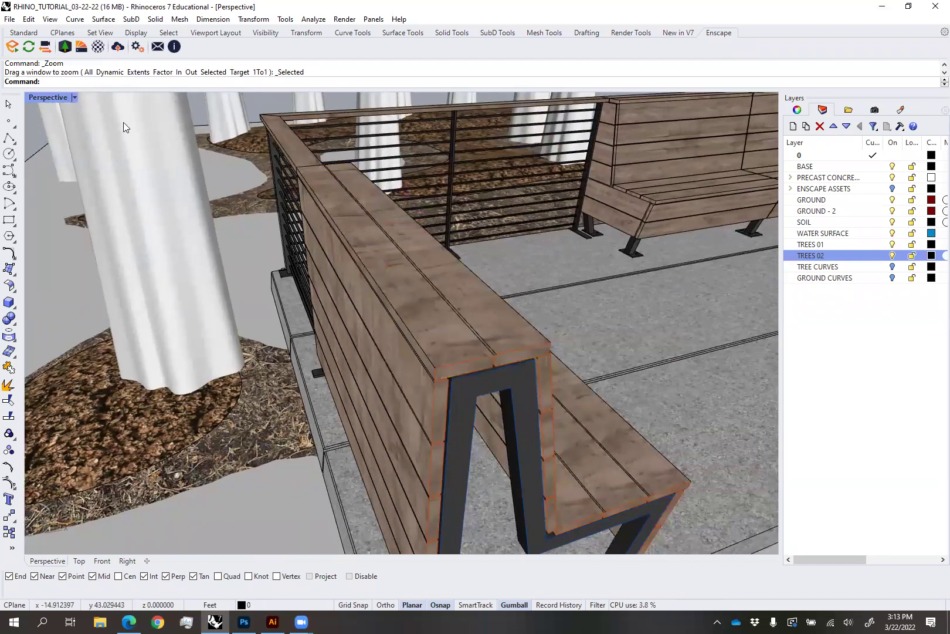
Compare the bench in the Rendered and Shaded display modes and return the perspective view to Shaded Texture
{"action": "left_click", "coordinate": [74, 97]}
{"action": "left_click", "coordinate": [55, 167]}
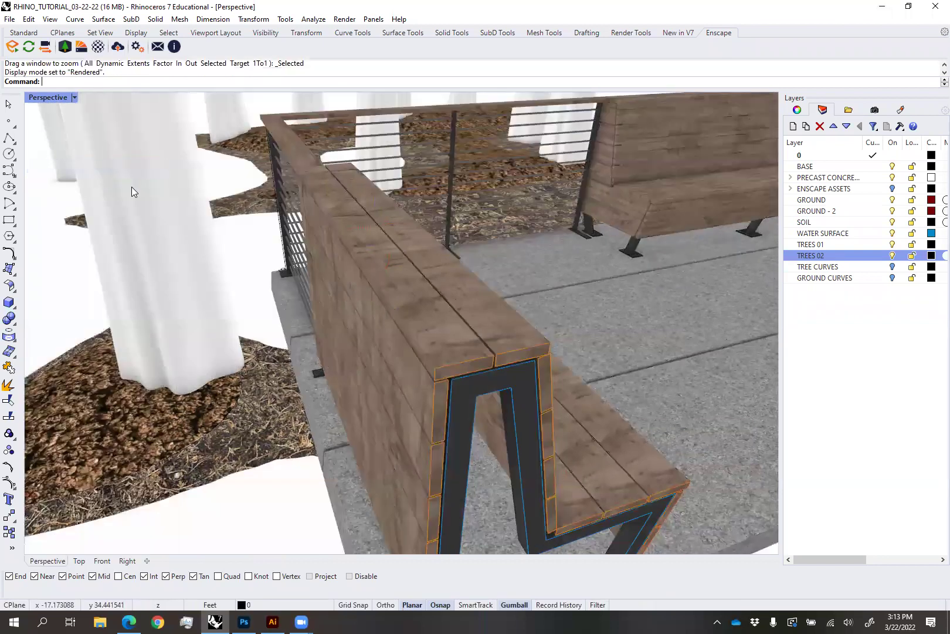
{"action": "left_click", "coordinate": [74, 98]}
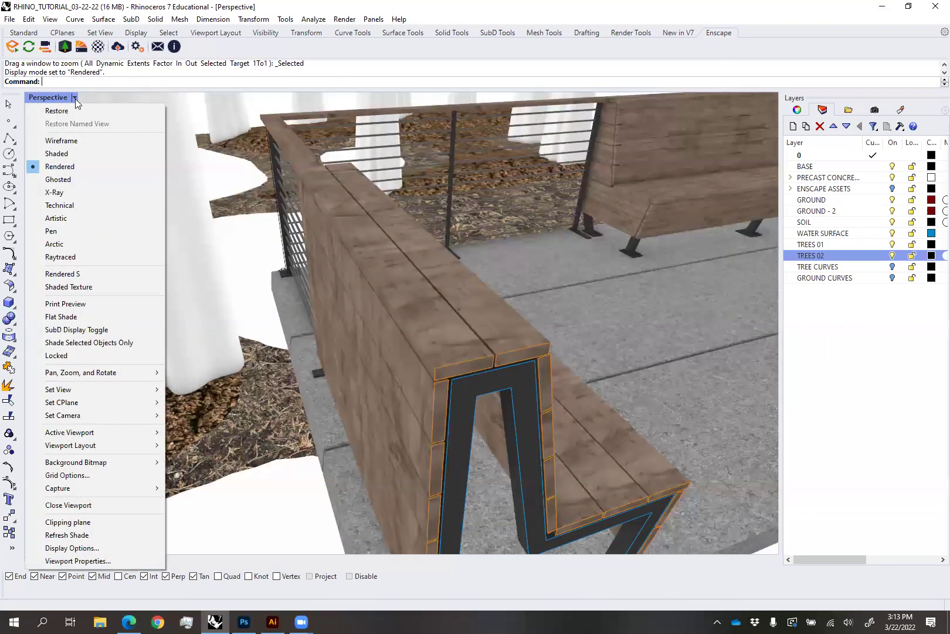
{"action": "left_click", "coordinate": [69, 154]}
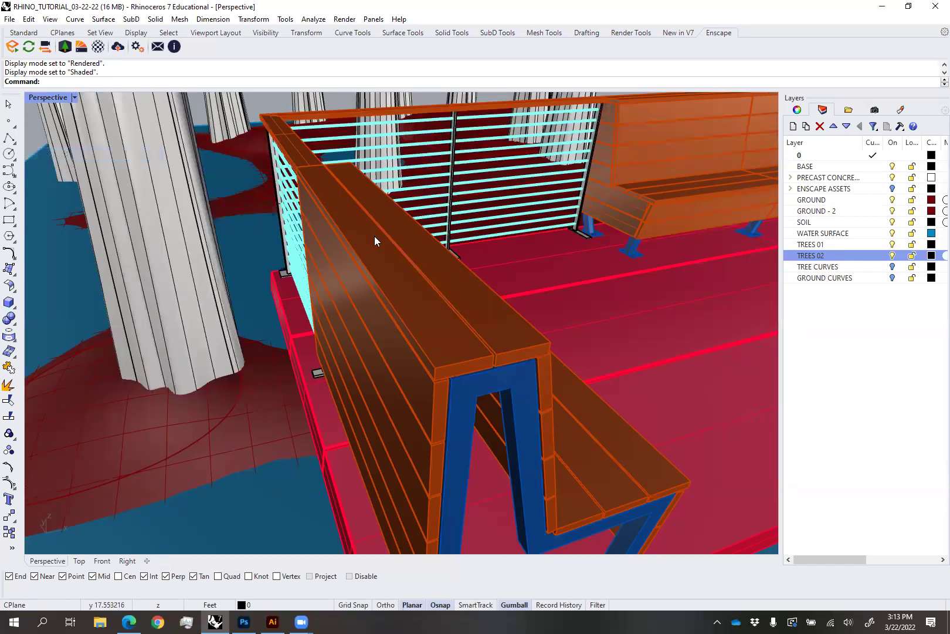
{"action": "left_click", "coordinate": [75, 97]}
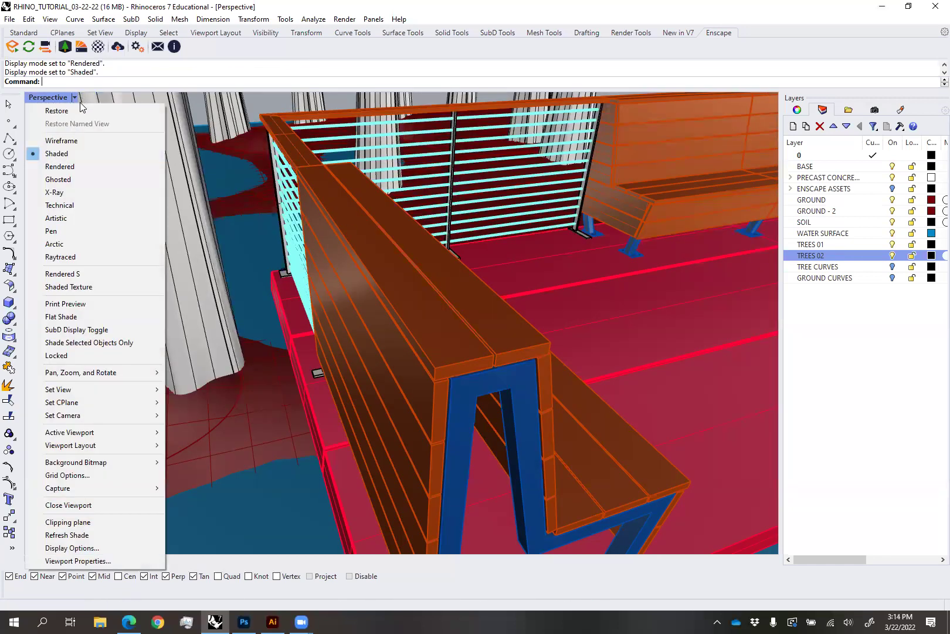
{"action": "left_click", "coordinate": [96, 287]}
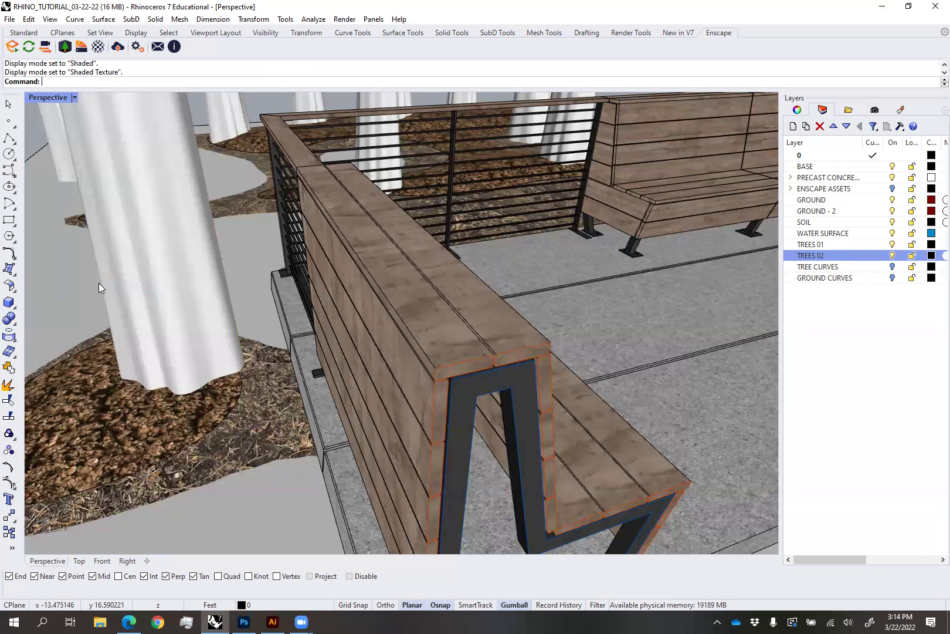
{"action": "right_click_drag", "start_coordinate": [397, 307], "coordinate": [392, 315]}
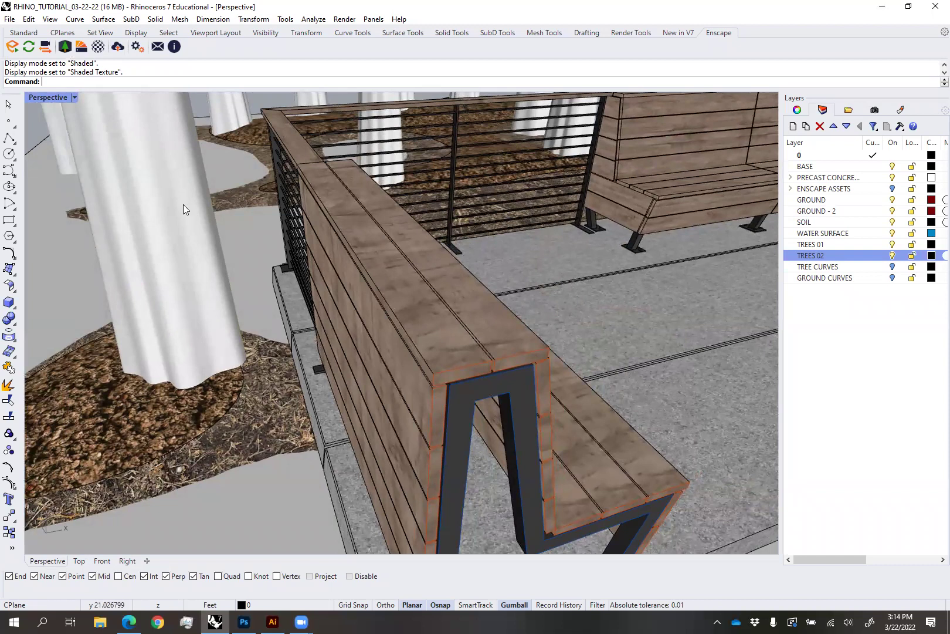
Set the perspective view to Shaded and open the display options for that mode
{"action": "left_click", "coordinate": [75, 97]}
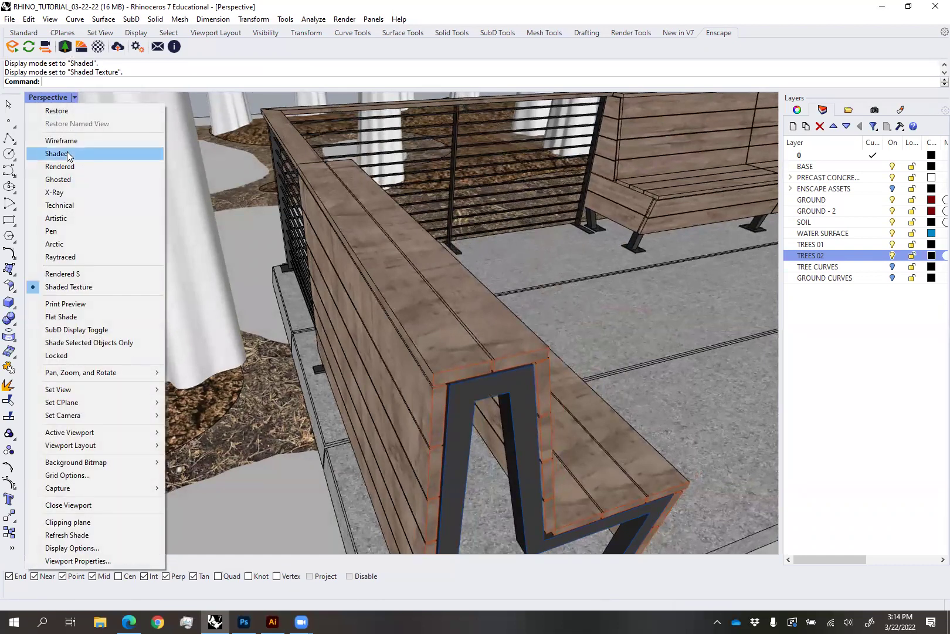
{"action": "left_click", "coordinate": [67, 152]}
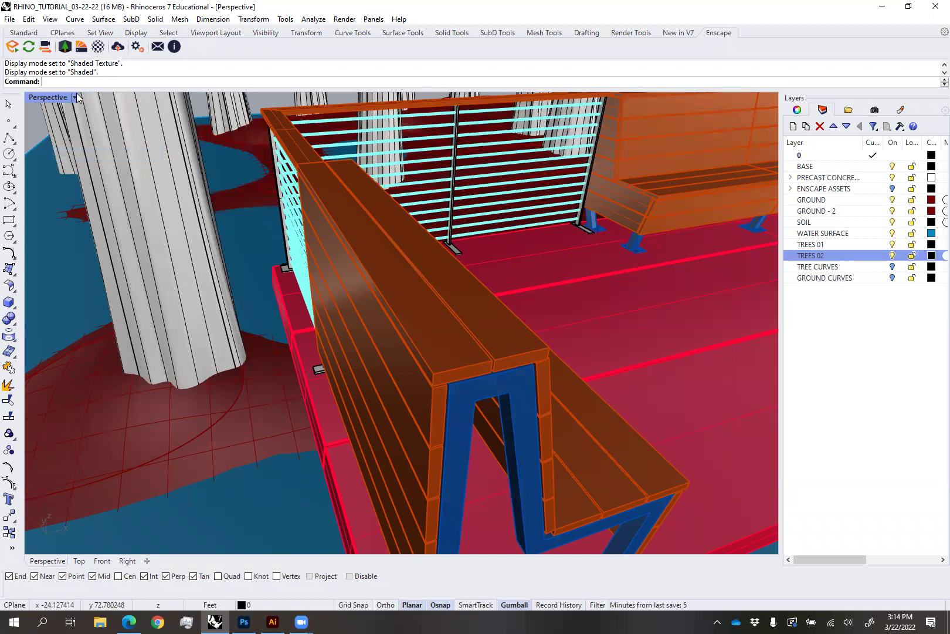
{"action": "left_click", "coordinate": [75, 98]}
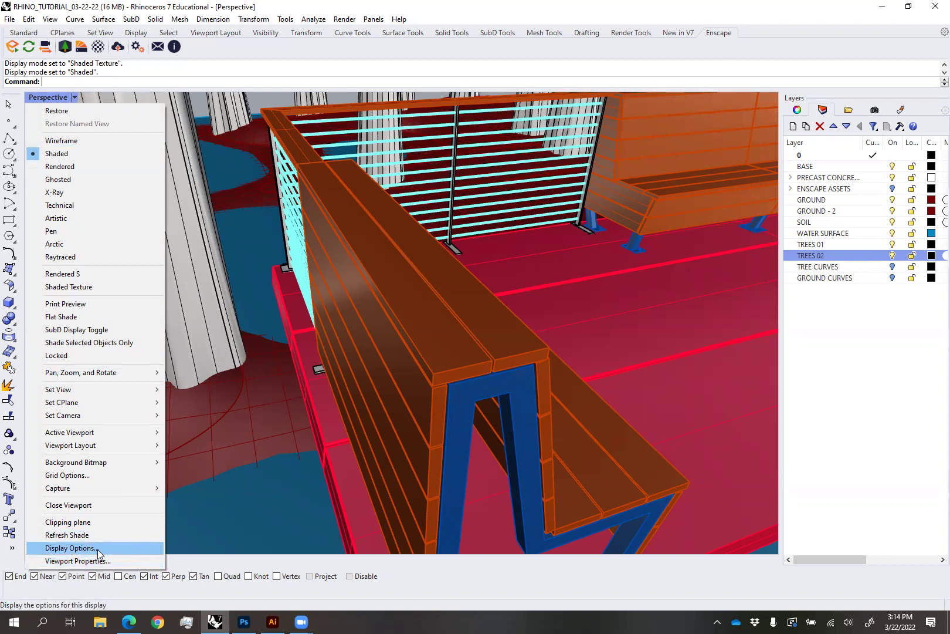
{"action": "left_click", "coordinate": [70, 547]}
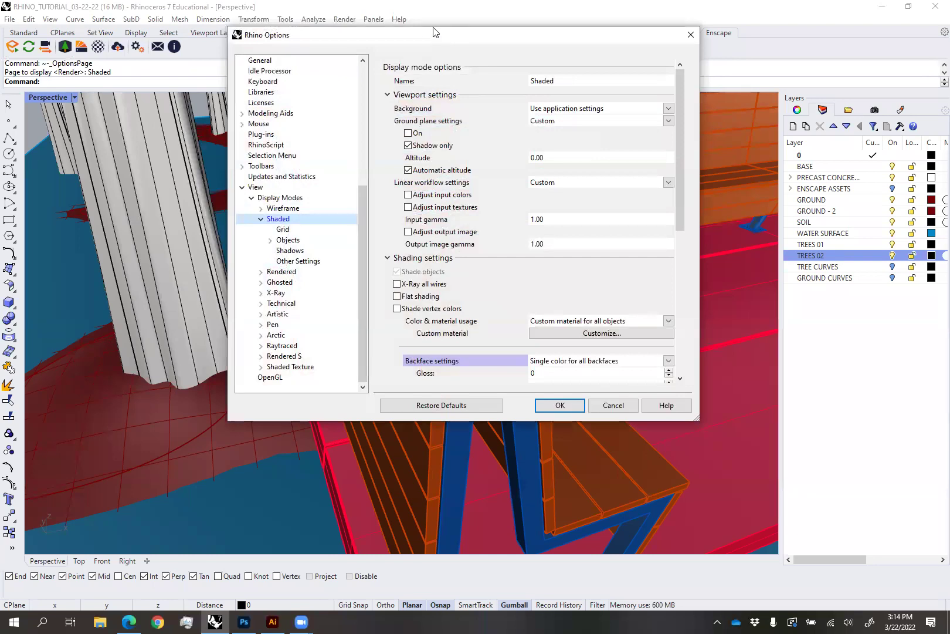
Set the Shaded mode's color and material usage to Rendering material
{"action": "left_click_drag", "start_coordinate": [403, 41], "coordinate": [373, 48]}
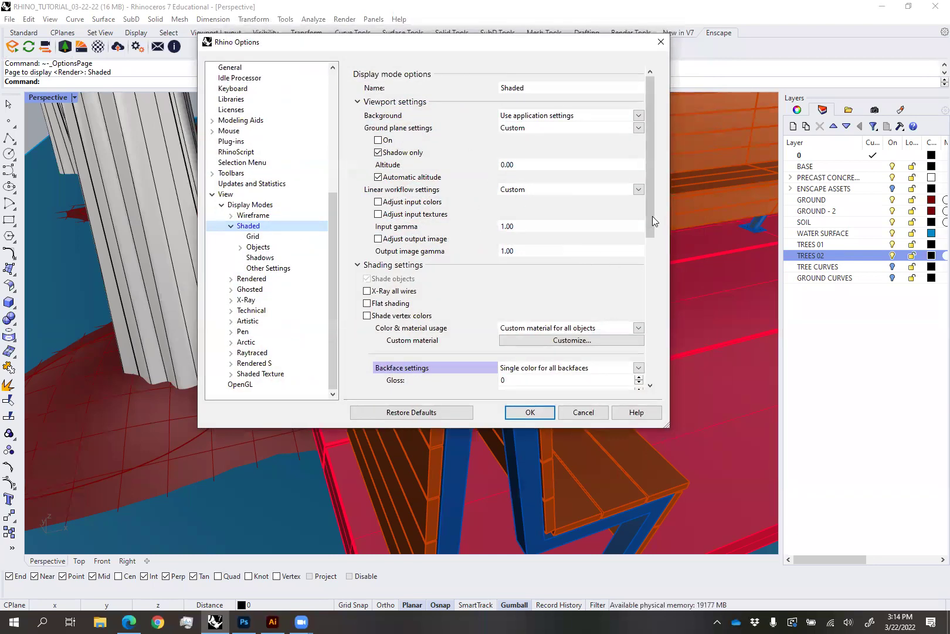
{"action": "left_click_drag", "start_coordinate": [651, 204], "coordinate": [648, 231]}
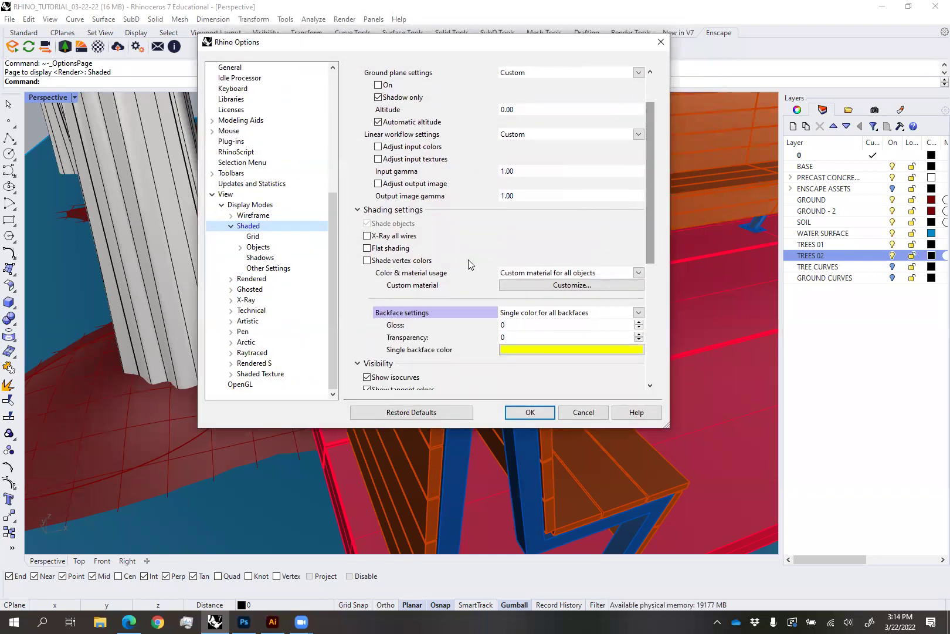
{"action": "left_click", "coordinate": [543, 275]}
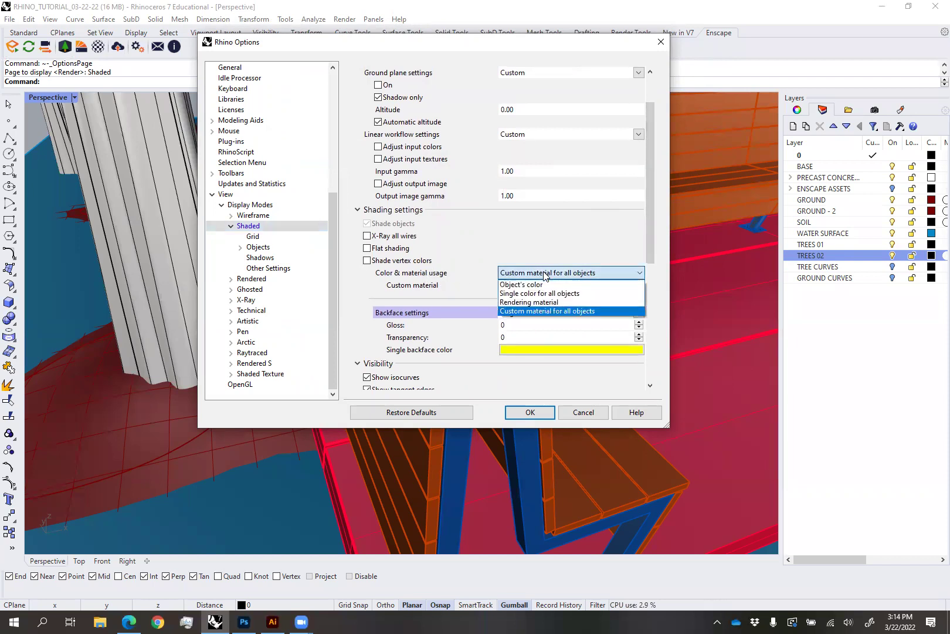
{"action": "left_click", "coordinate": [536, 303]}
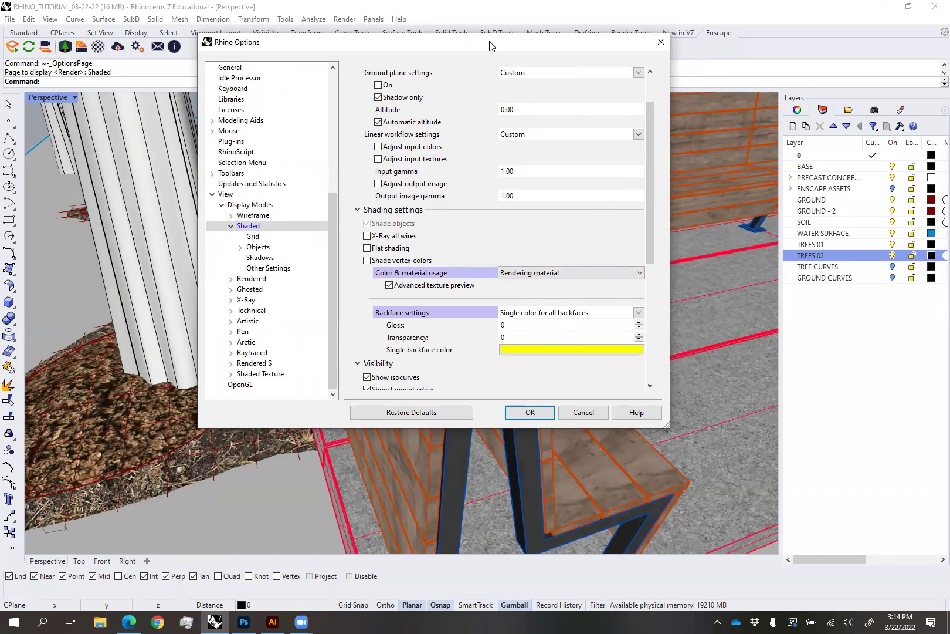
Set the Shaded mode's color and material usage to Object's color and close the options dialog
{"action": "left_click_drag", "start_coordinate": [491, 46], "coordinate": [560, 99]}
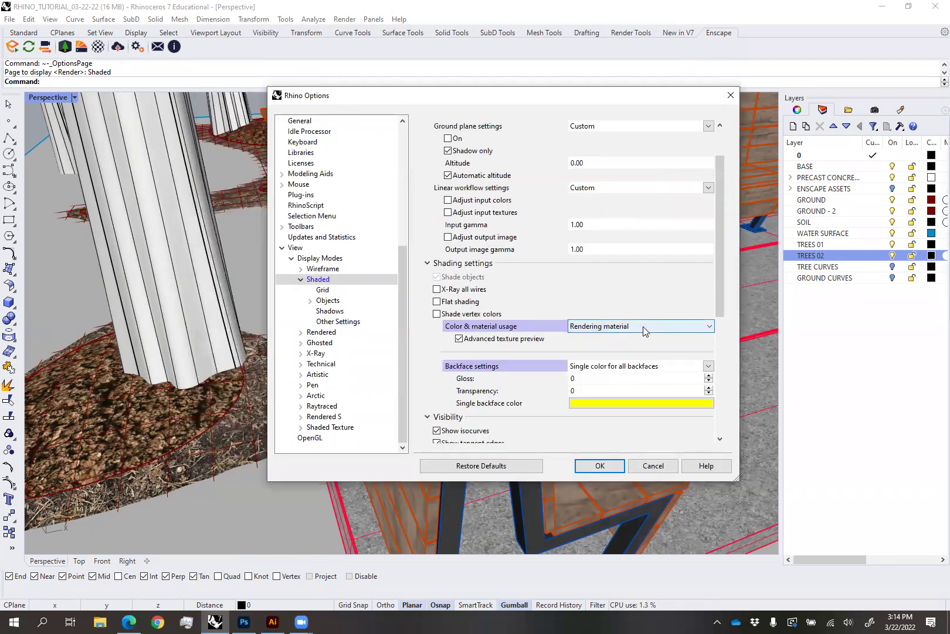
{"action": "left_click", "coordinate": [628, 327]}
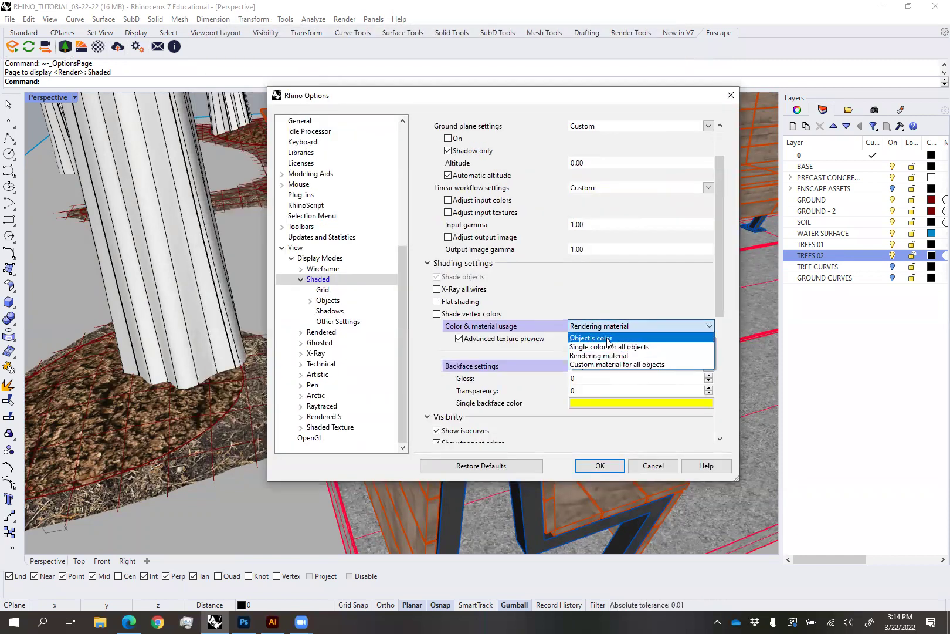
{"action": "left_click", "coordinate": [611, 339]}
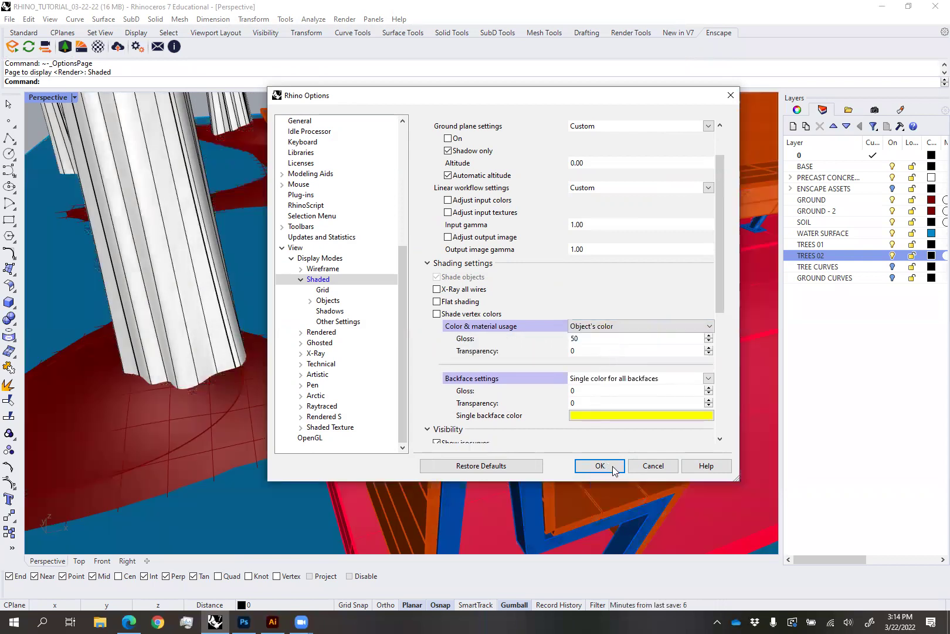
{"action": "left_click", "coordinate": [652, 468]}
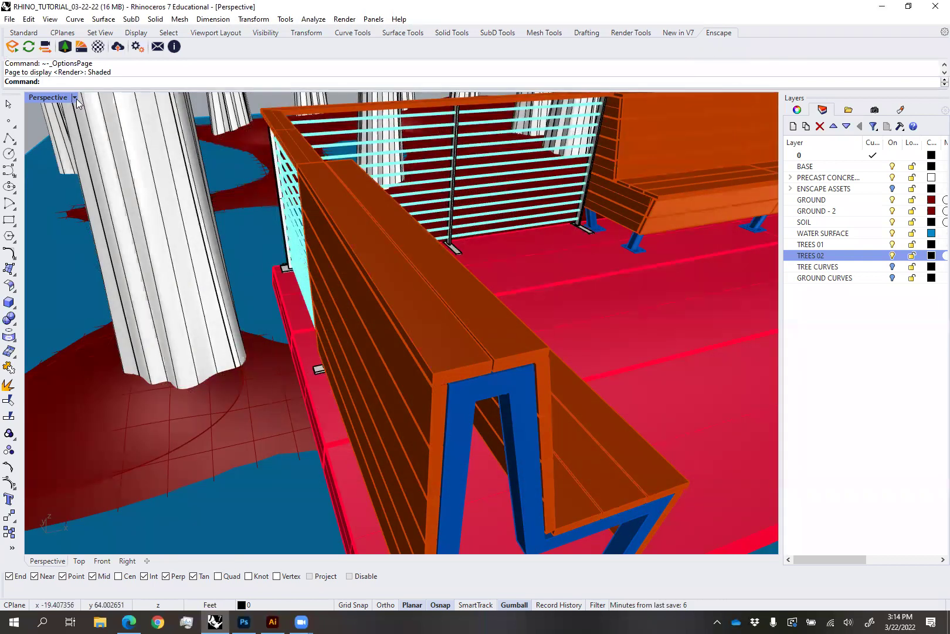
Set the perspective view to Shaded Texture and examine the wood boards on the back of the end bench, selecting them as a group
{"action": "left_click", "coordinate": [75, 98]}
{"action": "left_click", "coordinate": [102, 286]}
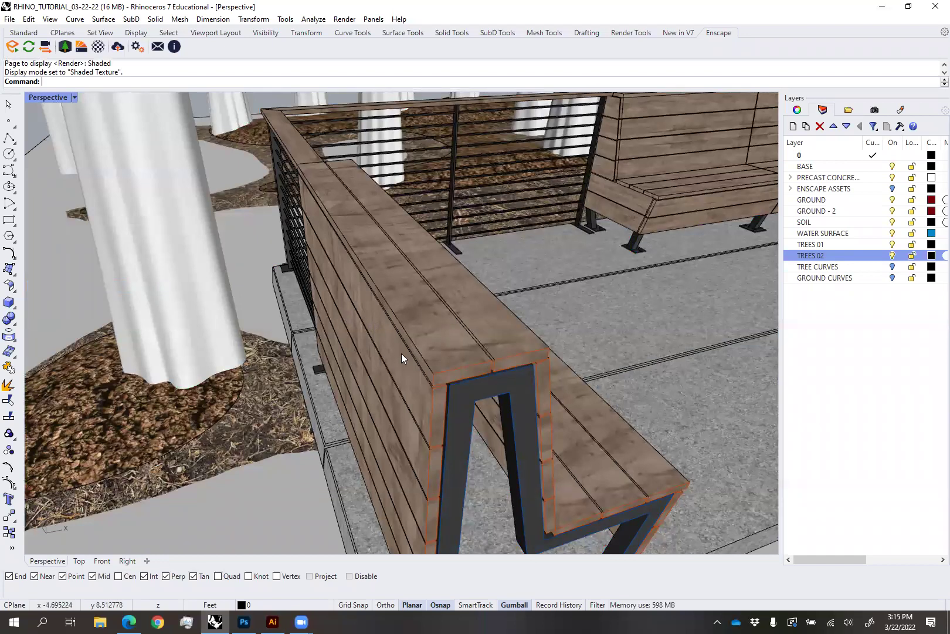
{"action": "right_click_drag", "start_coordinate": [405, 390], "coordinate": [479, 295]}
{"action": "left_click", "coordinate": [430, 295]}
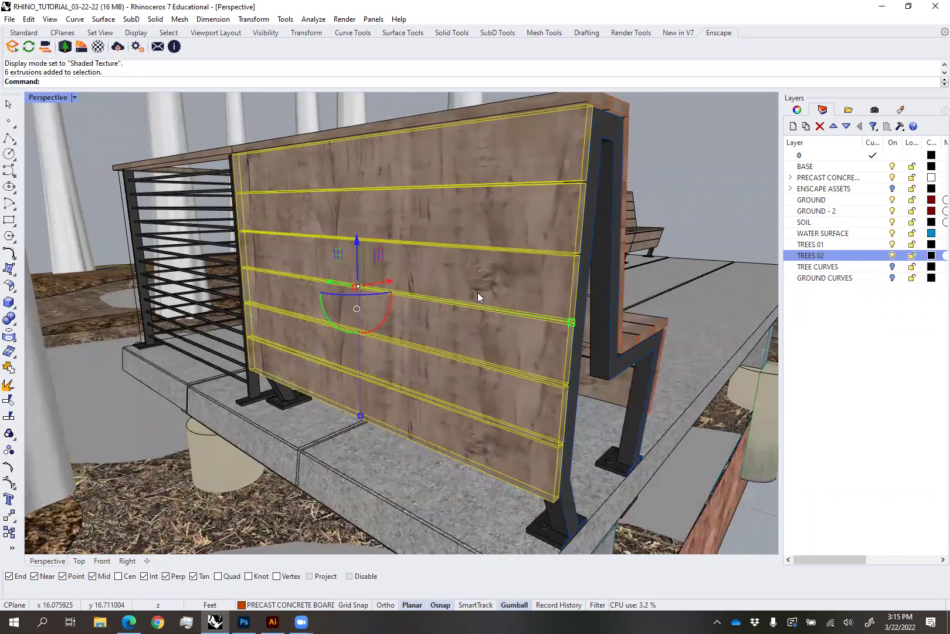
{"action": "right_click_drag", "start_coordinate": [520, 320], "coordinate": [634, 305]}
{"action": "left_click", "coordinate": [646, 297]}
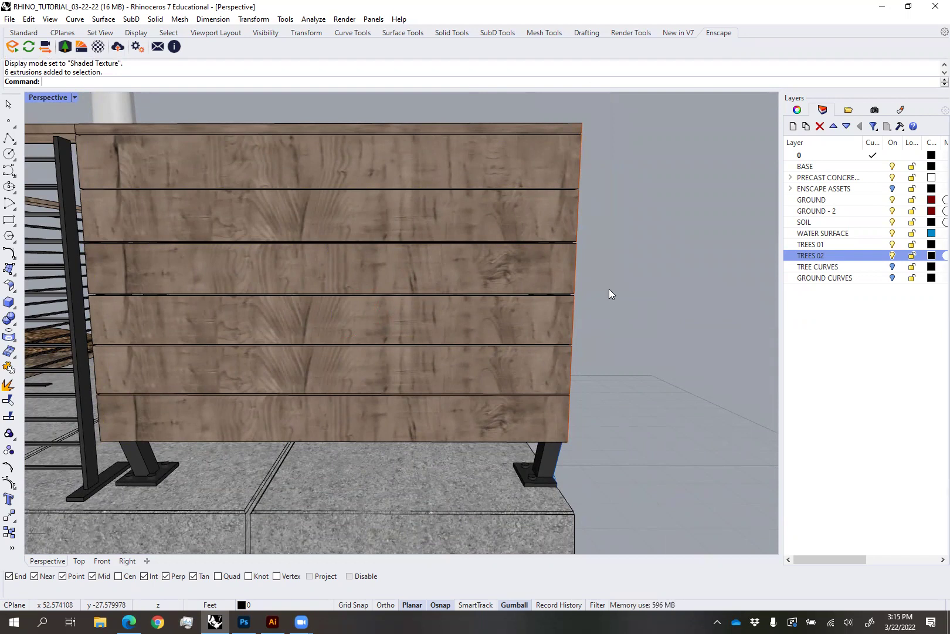
{"action": "right_click_drag", "start_coordinate": [662, 274], "coordinate": [559, 243]}
{"action": "left_click", "coordinate": [563, 274]}
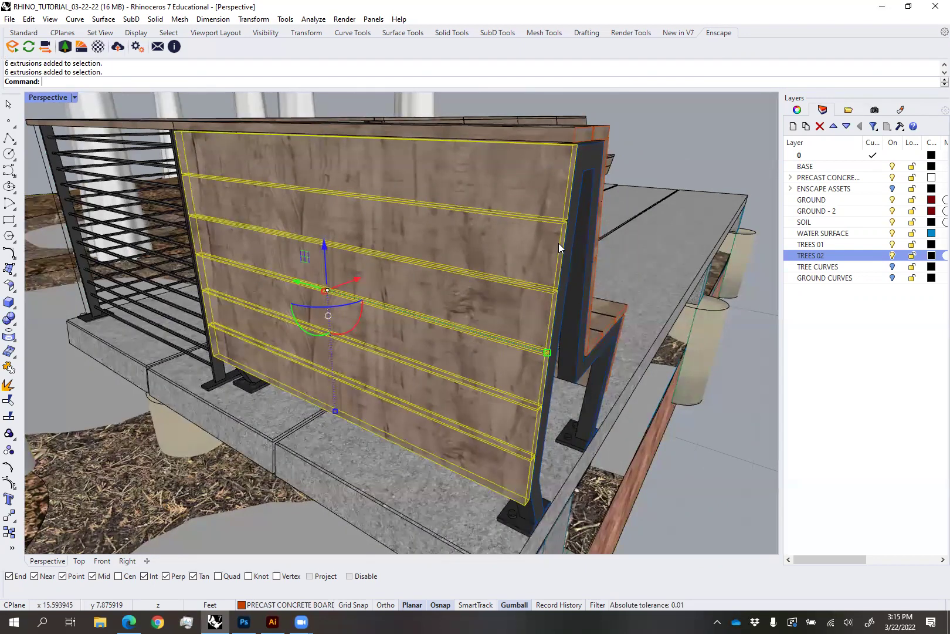
Ungroup the six wood boards on the back of the end bench, select them individually and group them again
{"action": "type", "text": "ungroup"}
{"action": "key", "text": "Return"}
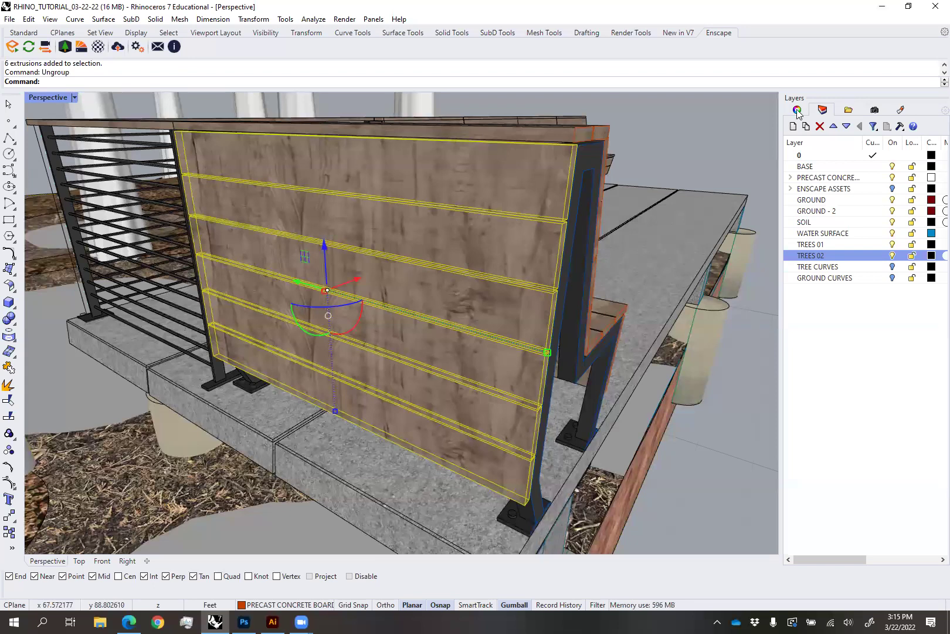
{"action": "left_click", "coordinate": [493, 387]}
{"action": "left_click", "coordinate": [506, 343]}
{"action": "left_click", "coordinate": [516, 303]}
{"action": "left_click", "coordinate": [520, 247]}
{"action": "left_click", "coordinate": [526, 163], "text": "shift"}
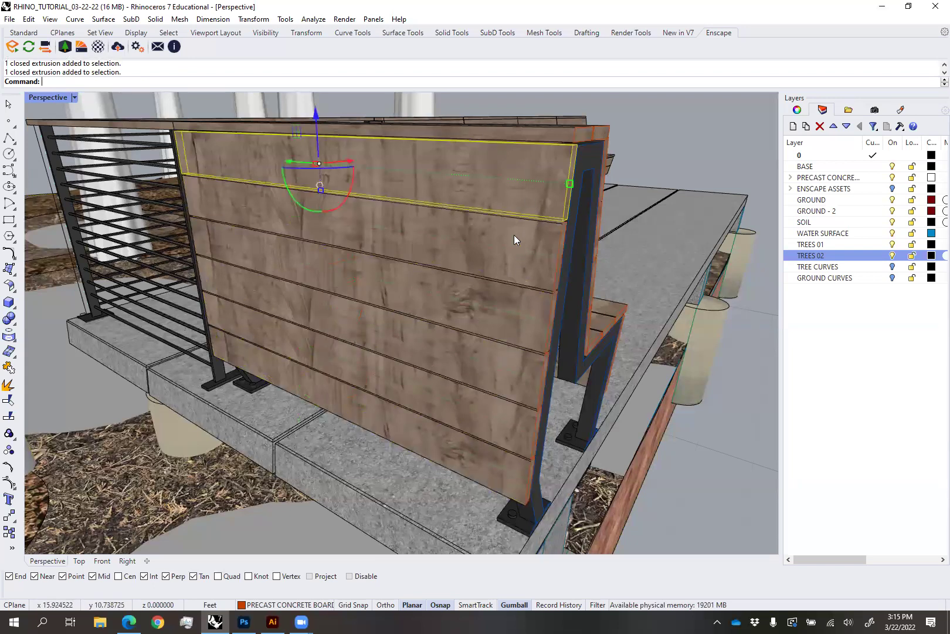
{"action": "left_click", "coordinate": [519, 317], "text": "shift"}
{"action": "left_click", "coordinate": [518, 376], "text": "shift"}
{"action": "left_click", "coordinate": [515, 428], "text": "shift"}
{"action": "left_click", "coordinate": [503, 470], "text": "shift"}
{"action": "key", "text": "ctrl+g"}
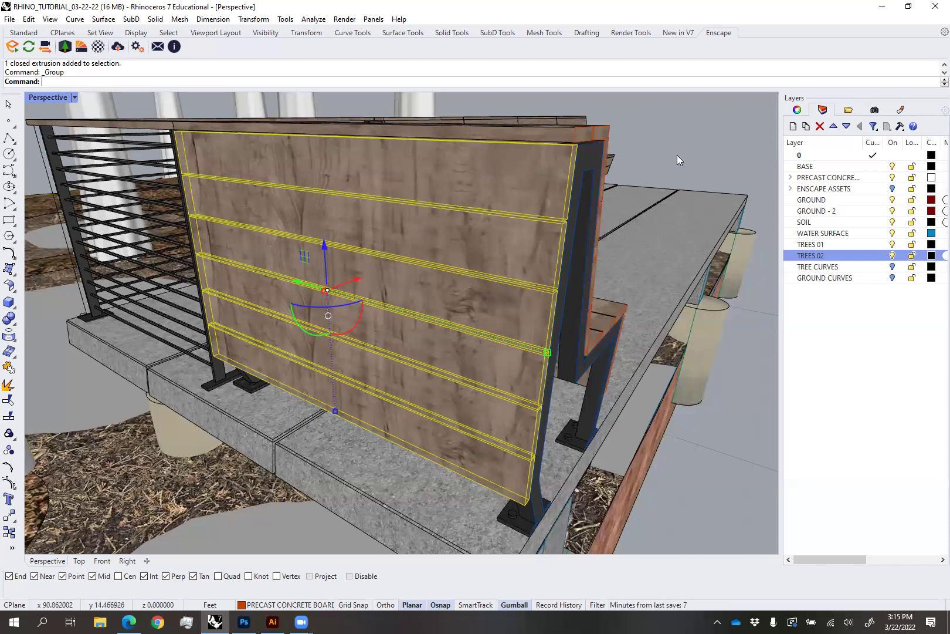
Start a planar texture mapping on the grouped back boards with the 3Point option, placing the edge start at their bottom corner beside the railing
{"action": "left_click", "coordinate": [799, 110]}
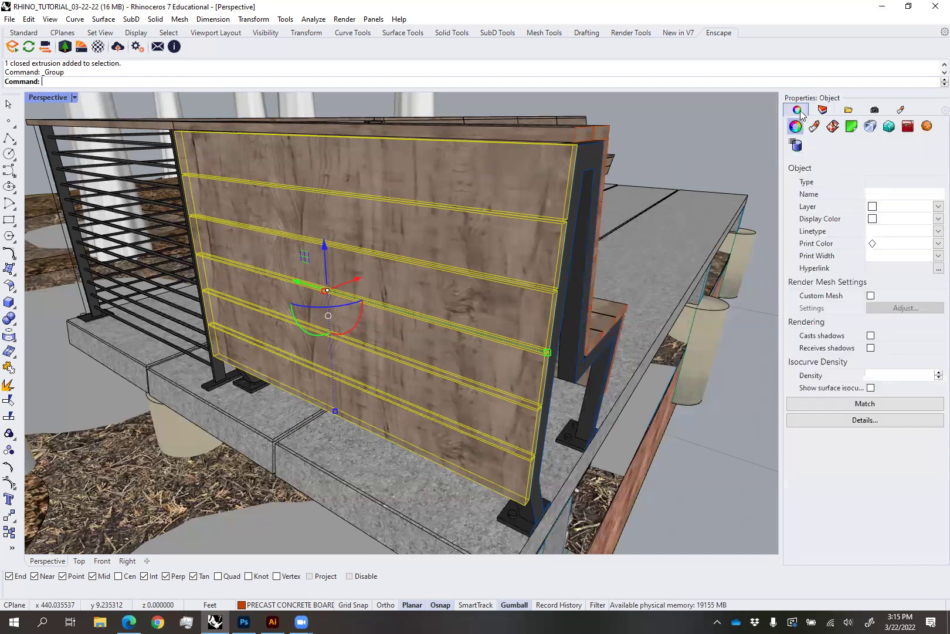
{"action": "left_click", "coordinate": [831, 127]}
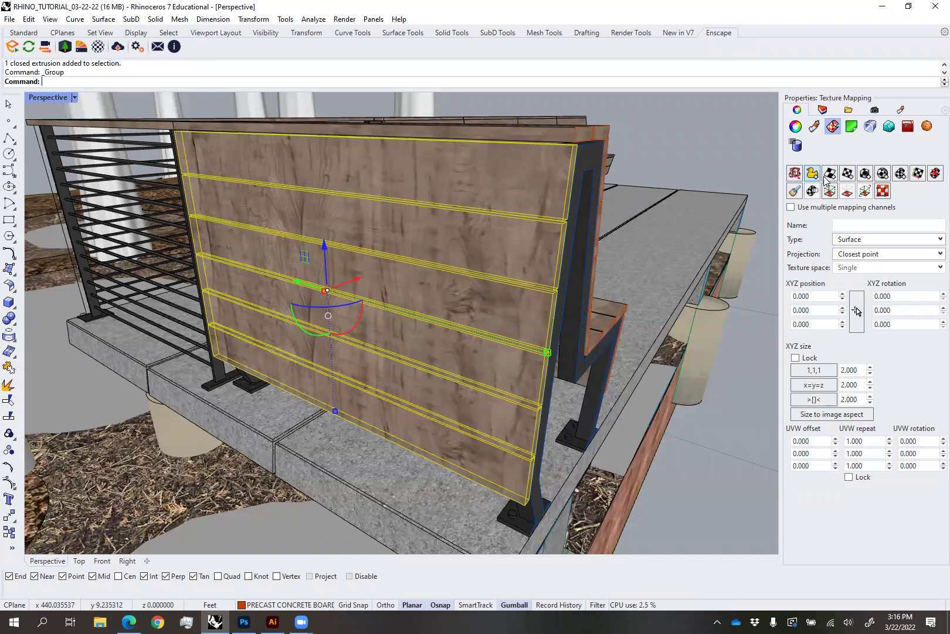
{"action": "left_click", "coordinate": [848, 173]}
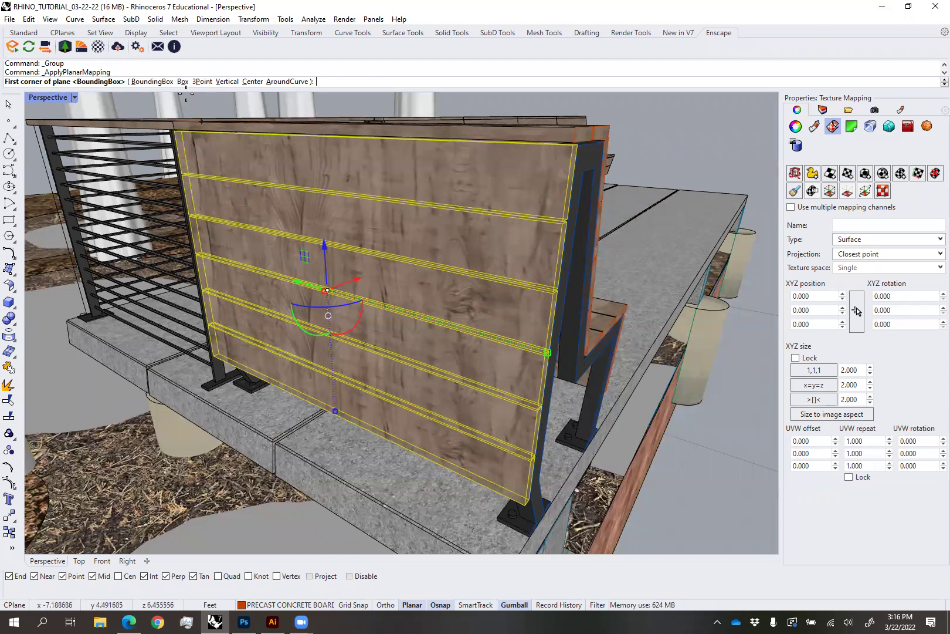
{"action": "left_click", "coordinate": [202, 82]}
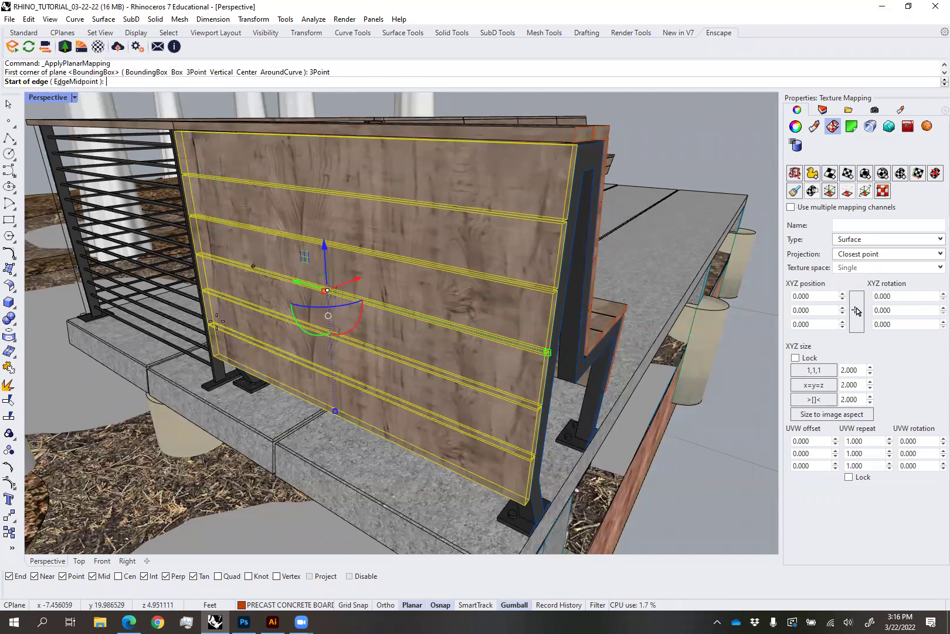
{"action": "scroll", "coordinate": [208, 364], "scroll_direction": "up", "scroll_amount": 3}
{"action": "scroll", "coordinate": [209, 363], "scroll_direction": "up", "scroll_amount": 3}
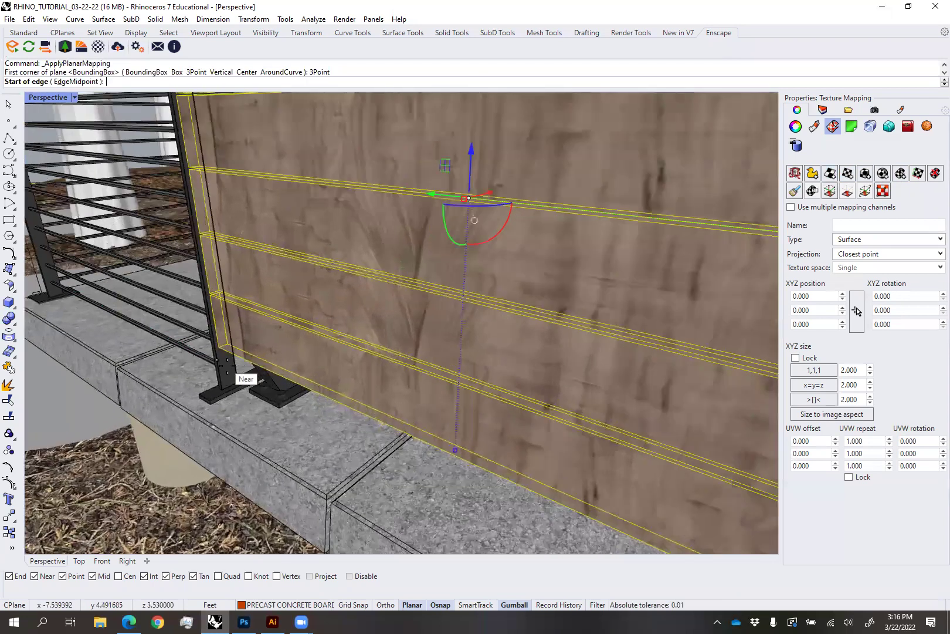
{"action": "scroll", "coordinate": [226, 377], "scroll_direction": "up", "scroll_amount": 3}
{"action": "right_click_drag", "start_coordinate": [123, 416], "coordinate": [271, 359]}
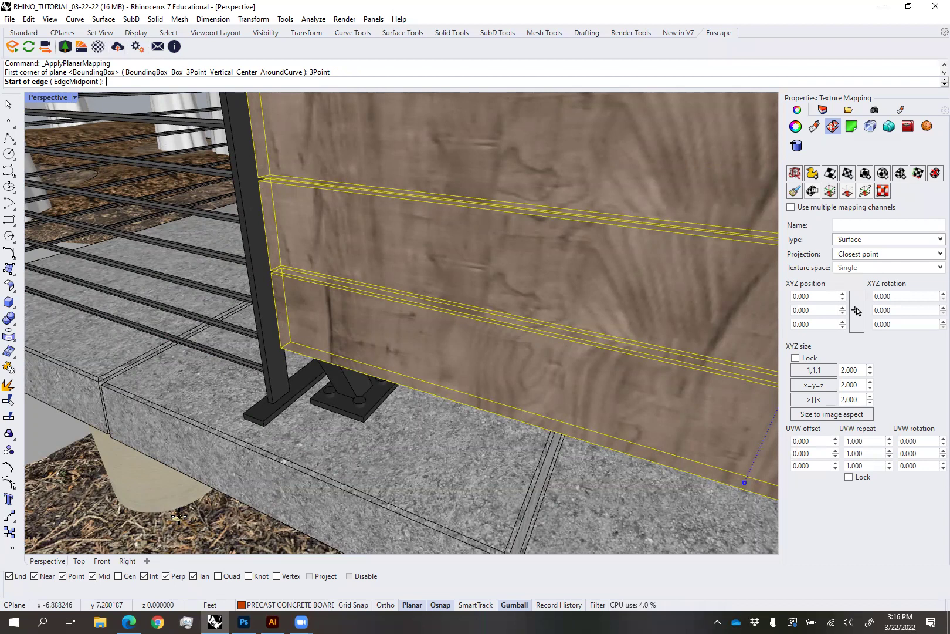
{"action": "left_click", "coordinate": [281, 350]}
Complete the mapping plane by ending the edge at the opposite bottom corner, setting the width at the boards' top edge and using UV
{"action": "right_click_drag", "start_coordinate": [289, 365], "coordinate": [454, 403]}
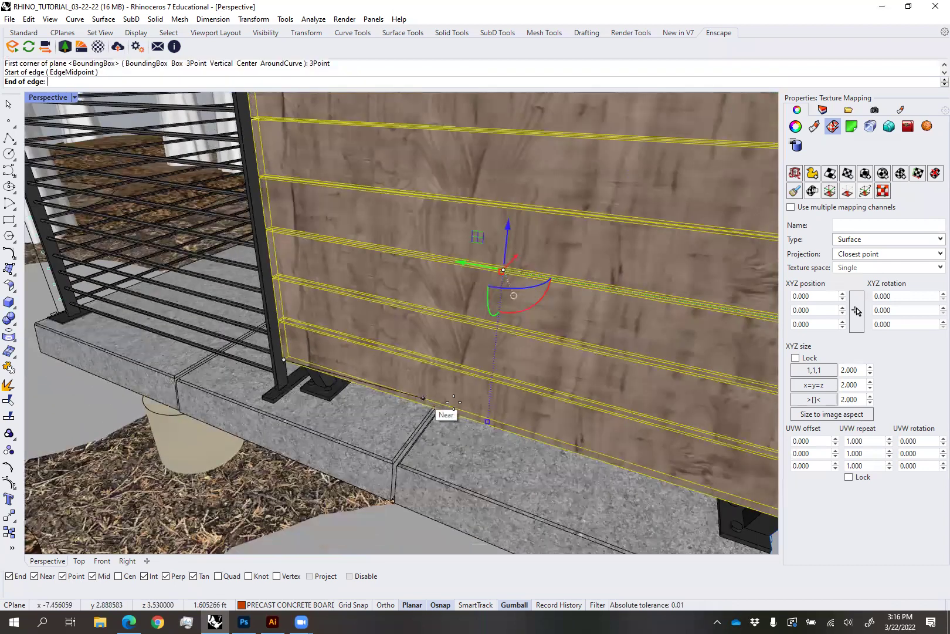
{"action": "scroll", "coordinate": [453, 403], "scroll_direction": "down", "scroll_amount": 4}
{"action": "scroll", "coordinate": [726, 500], "scroll_direction": "up", "scroll_amount": 4}
{"action": "right_click_drag", "start_coordinate": [552, 460], "coordinate": [502, 437]}
{"action": "scroll", "coordinate": [505, 434], "scroll_direction": "up", "scroll_amount": 5}
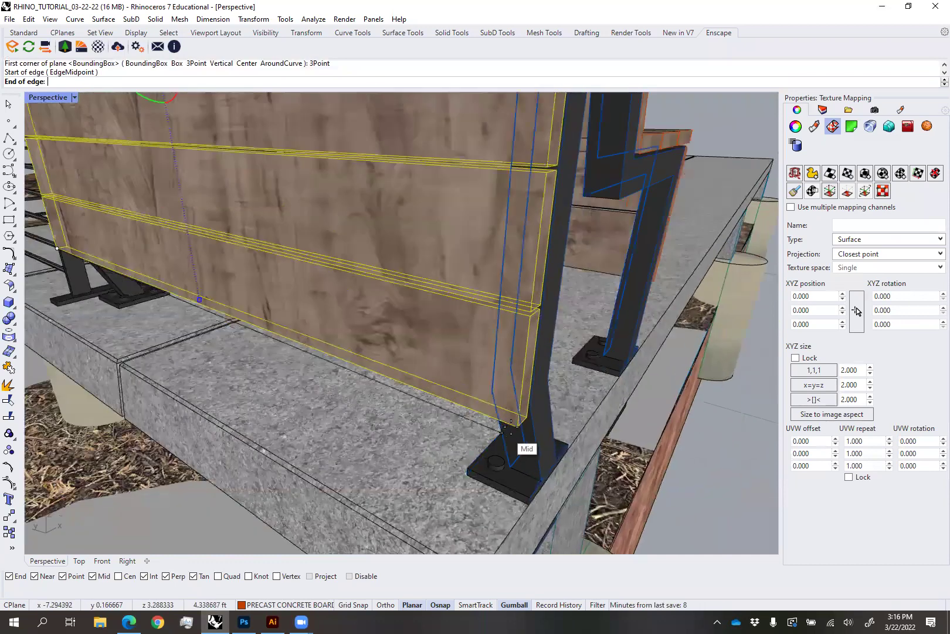
{"action": "left_click", "coordinate": [517, 426]}
{"action": "scroll", "coordinate": [510, 431], "scroll_direction": "down", "scroll_amount": 5}
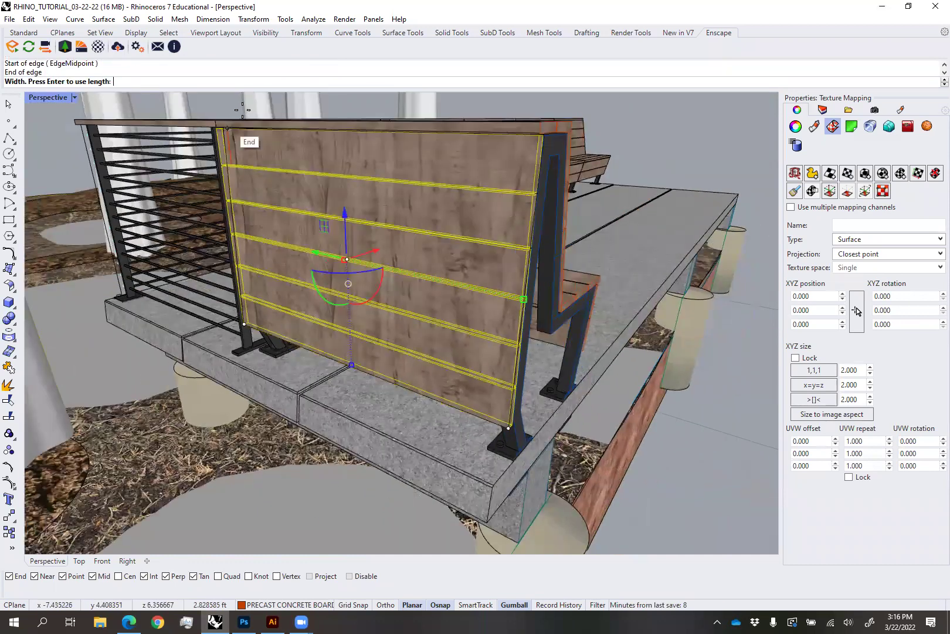
{"action": "right_click_drag", "start_coordinate": [359, 176], "coordinate": [405, 245]}
{"action": "scroll", "coordinate": [511, 231], "scroll_direction": "up", "scroll_amount": 4}
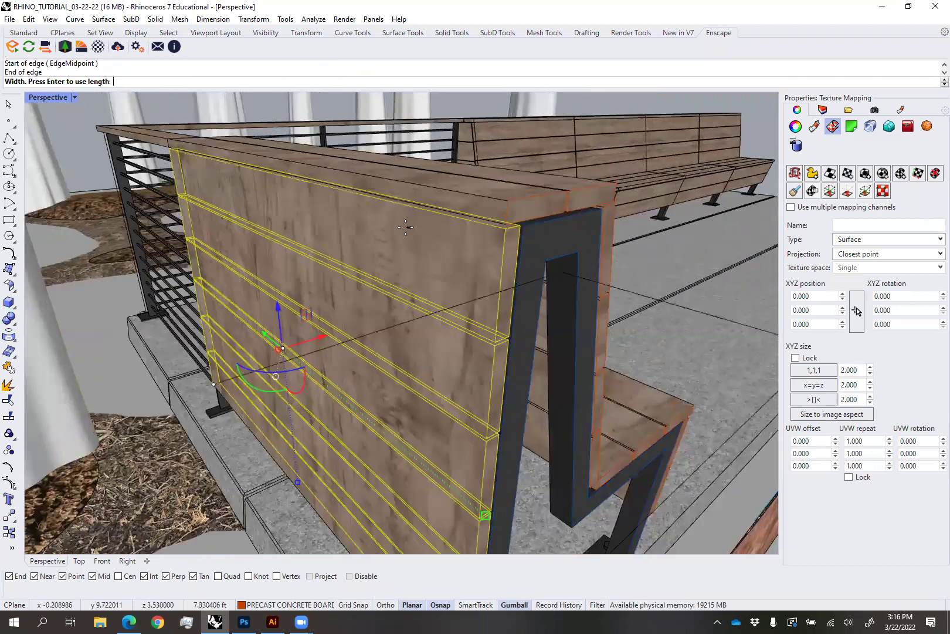
{"action": "left_click", "coordinate": [506, 230]}
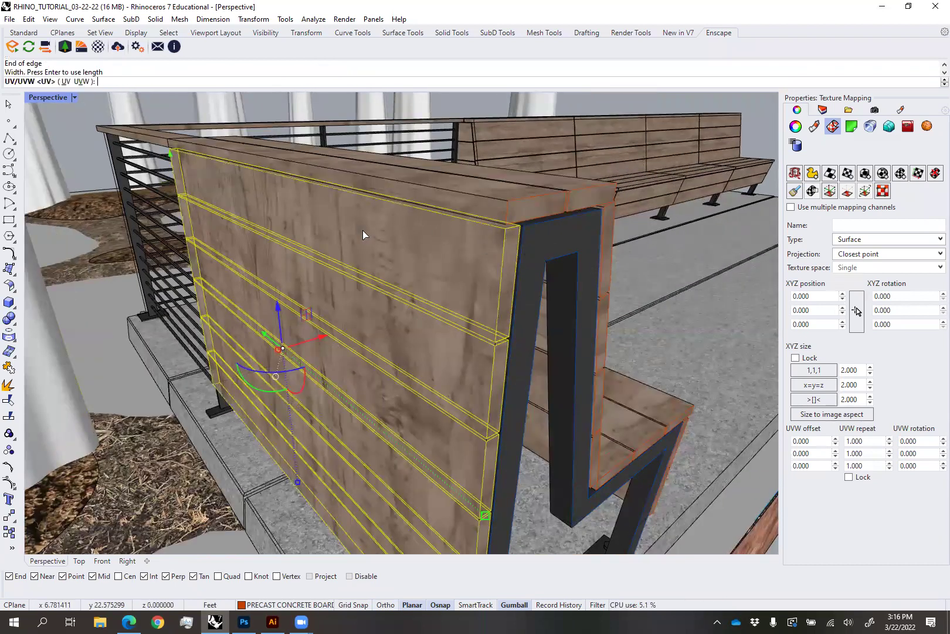
{"action": "left_click", "coordinate": [66, 82]}
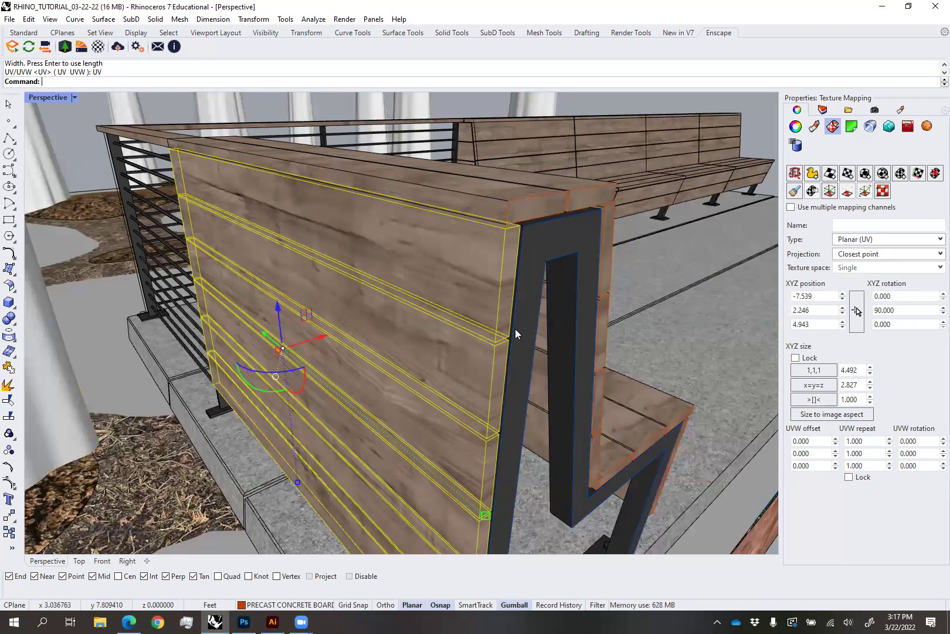
Set the U and V texture repeat of the back boards' planar mapping to 2 each
{"action": "right_click_drag", "start_coordinate": [507, 326], "coordinate": [634, 331]}
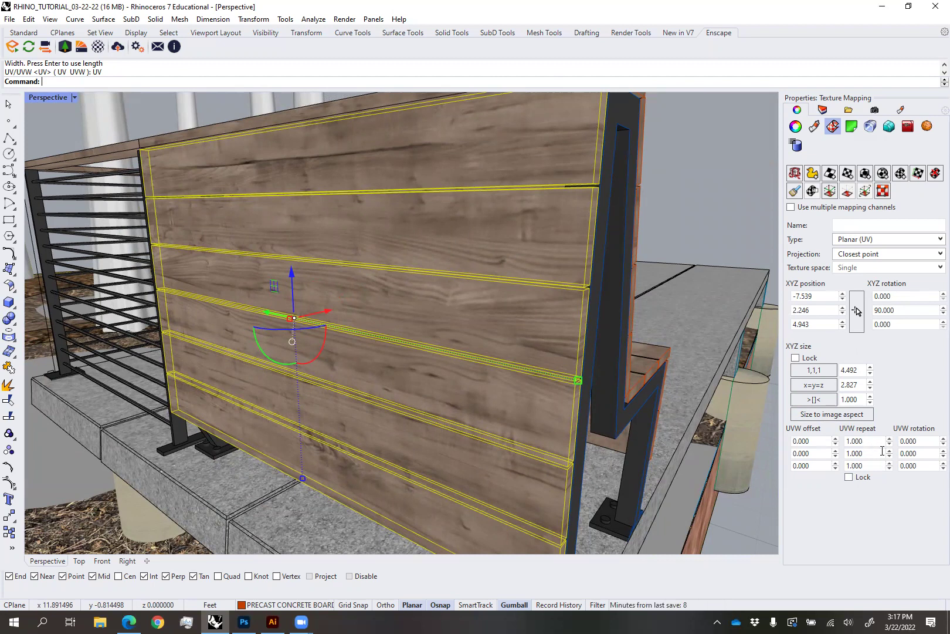
{"action": "left_click", "coordinate": [881, 444]}
{"action": "type", "text": "2"}
{"action": "left_click", "coordinate": [872, 457]}
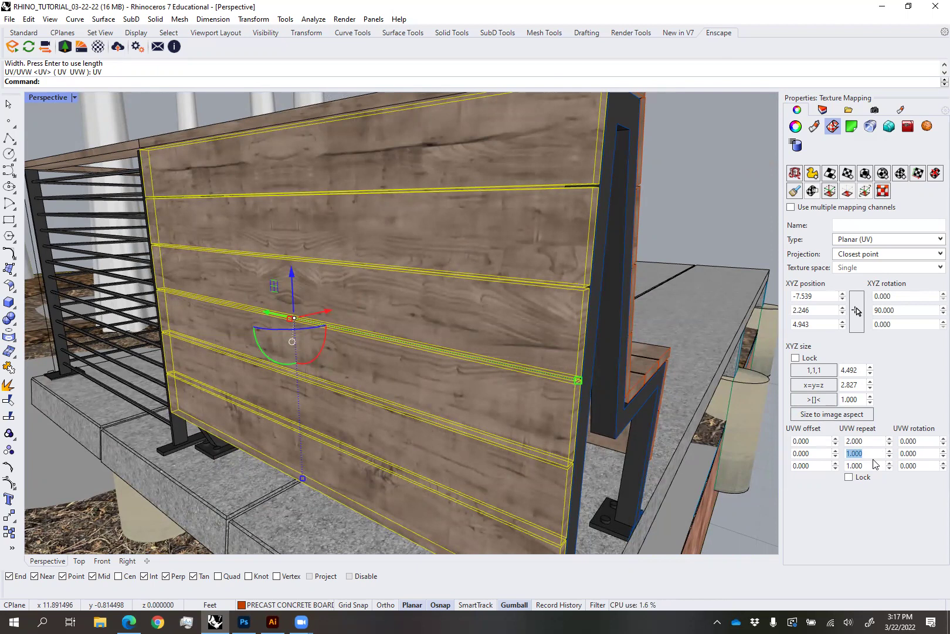
{"action": "type", "text": "2"}
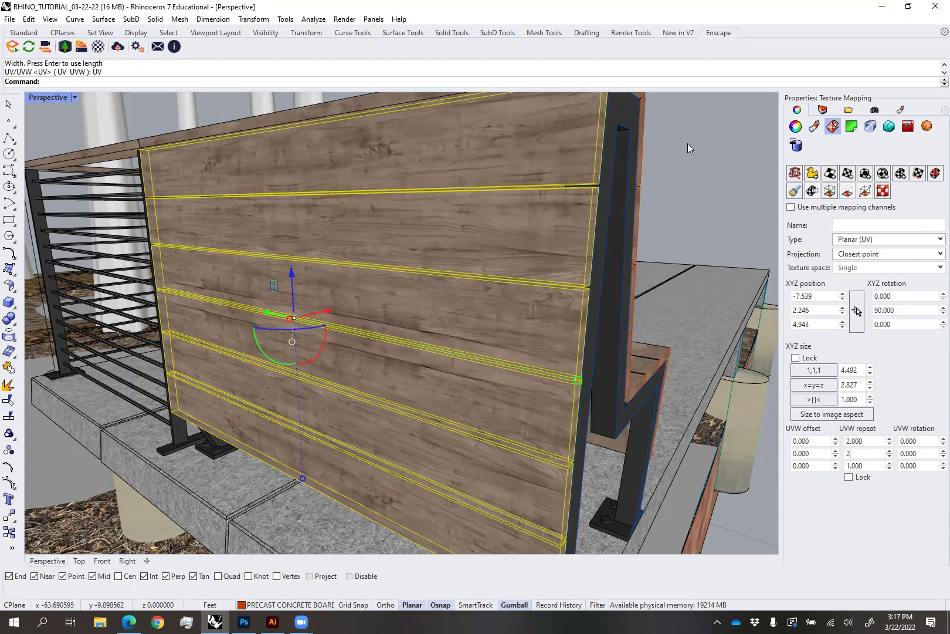
Deselect the back boards and check the texture mapping of the end bench's other board groups
{"action": "left_click", "coordinate": [735, 186]}
{"action": "right_click_drag", "start_coordinate": [547, 194], "coordinate": [387, 233]}
{"action": "left_click", "coordinate": [387, 233]}
{"action": "left_click", "coordinate": [554, 392]}
{"action": "right_click_drag", "start_coordinate": [554, 392], "coordinate": [540, 485]}
{"action": "left_click", "coordinate": [541, 484]}
{"action": "right_click_drag", "start_coordinate": [420, 365], "coordinate": [491, 353]}
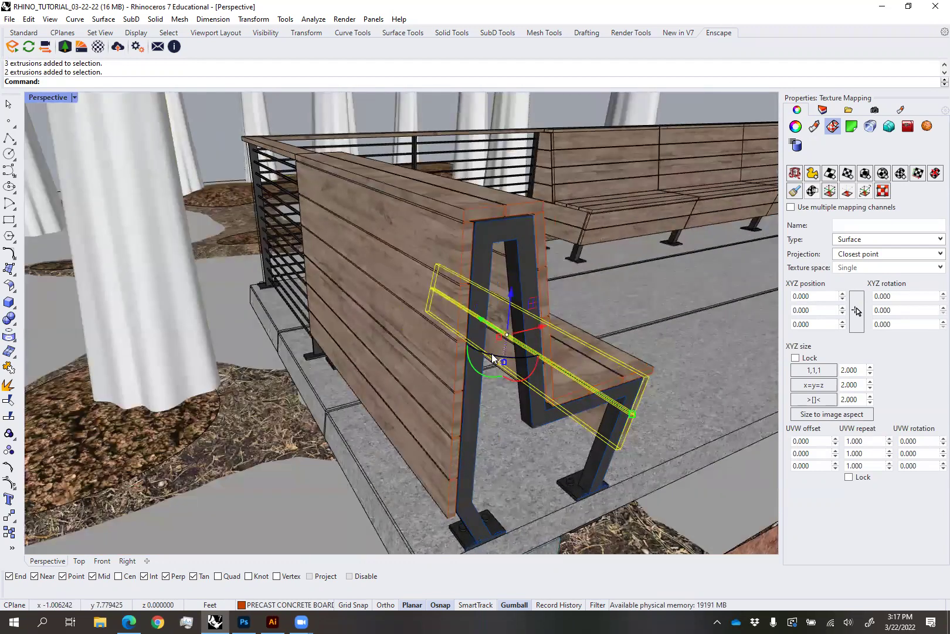
{"action": "key", "text": "Escape"}
Match the texture mapping of the four front backrest boards to that of the bench's back boards
{"action": "right_click_drag", "start_coordinate": [451, 286], "coordinate": [332, 227]}
{"action": "left_click", "coordinate": [449, 290]}
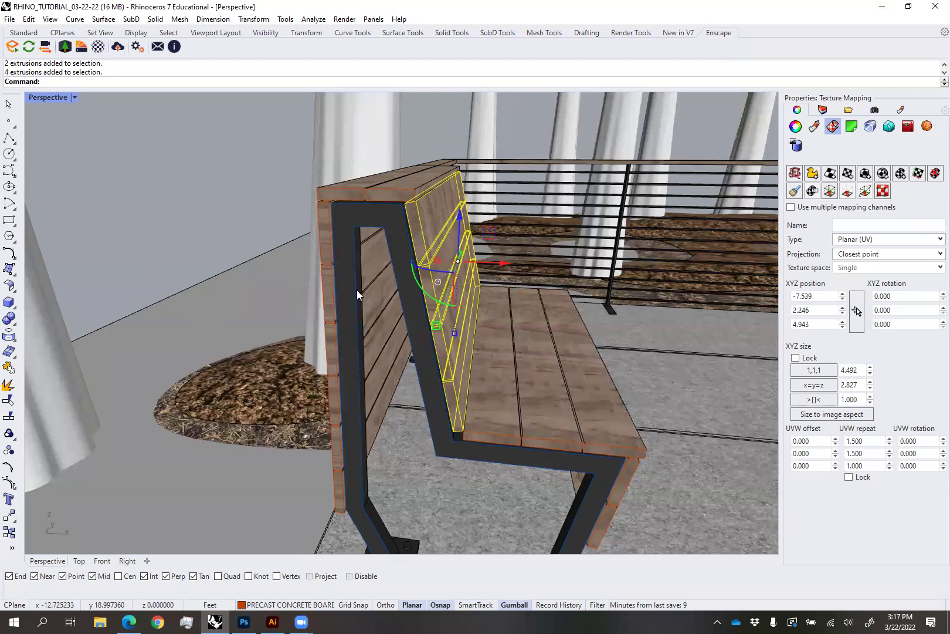
{"action": "key", "text": "Escape"}
{"action": "left_click", "coordinate": [441, 255]}
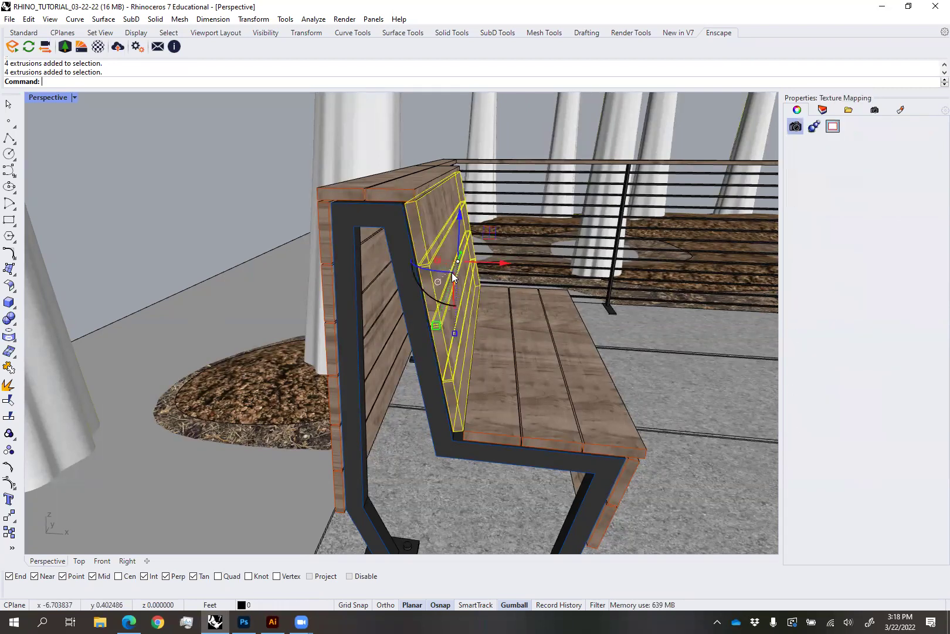
{"action": "right_click_drag", "start_coordinate": [487, 307], "coordinate": [446, 317]}
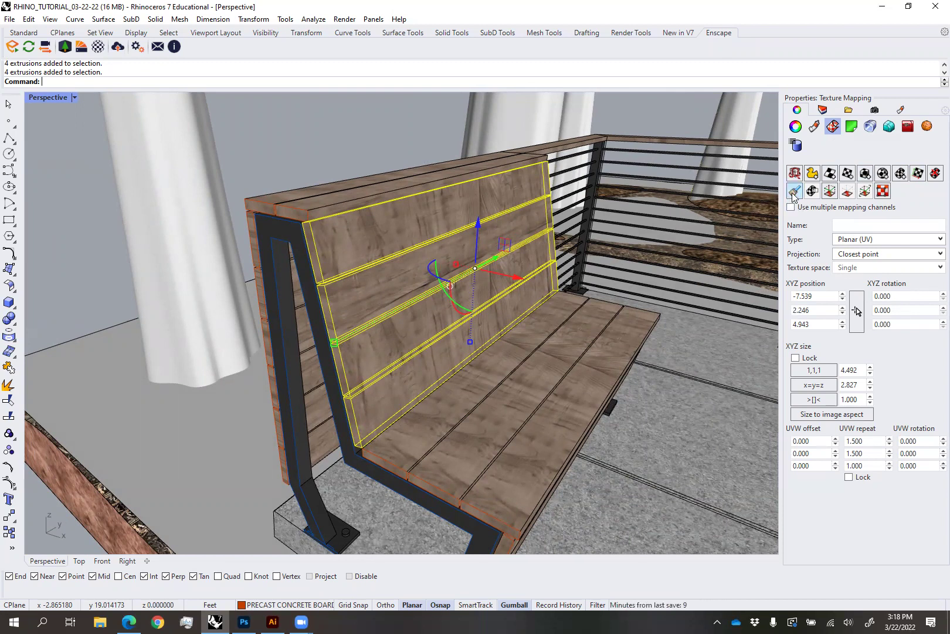
{"action": "left_click", "coordinate": [796, 193]}
{"action": "right_click_drag", "start_coordinate": [391, 266], "coordinate": [460, 298]}
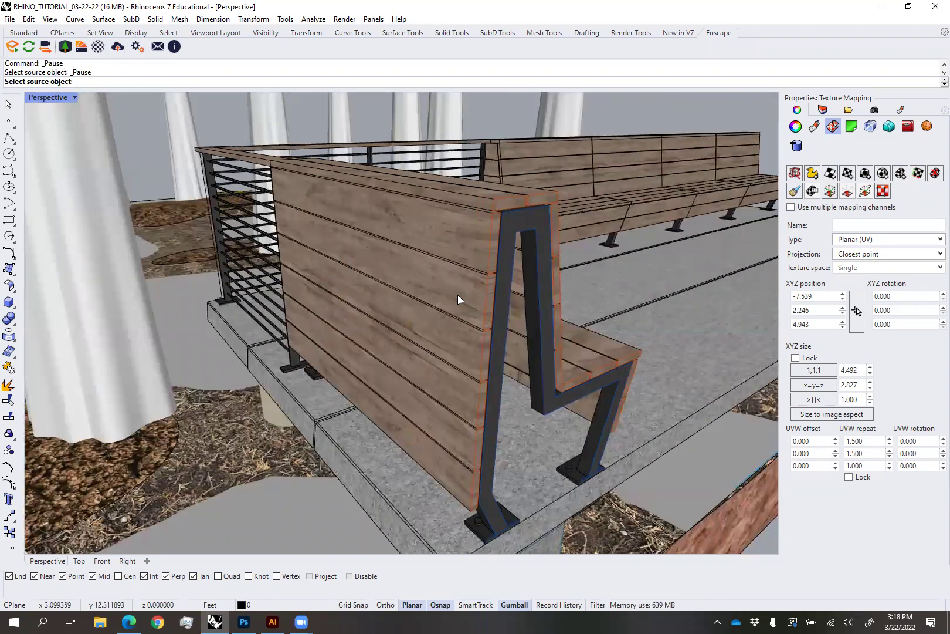
{"action": "left_click", "coordinate": [457, 294]}
{"action": "right_click_drag", "start_coordinate": [471, 309], "coordinate": [337, 118]}
{"action": "left_click", "coordinate": [346, 114]}
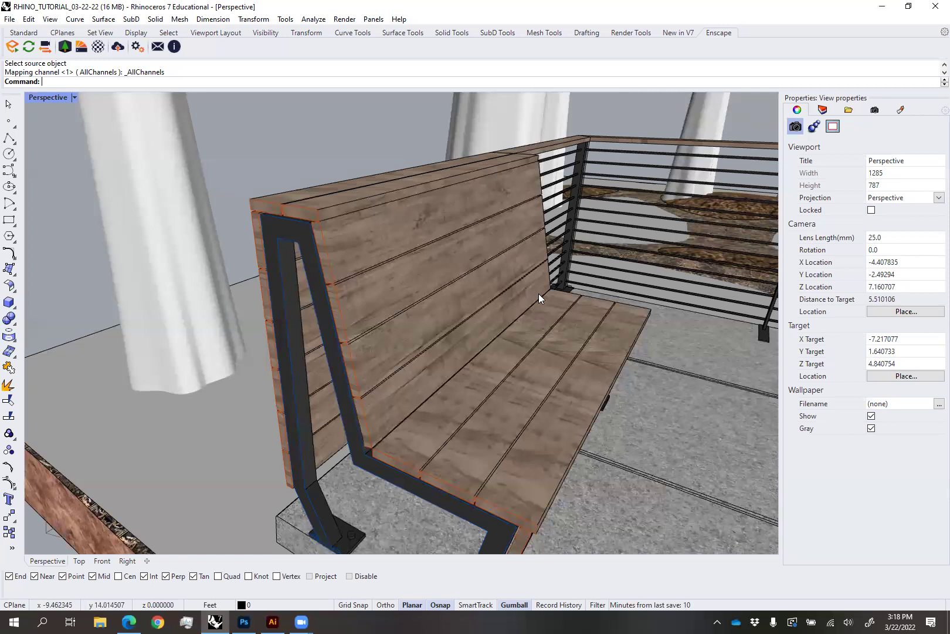
Match the texture mapping of the three seat boards to that of the backrest boards
{"action": "right_click_drag", "start_coordinate": [541, 299], "coordinate": [509, 295], "text": "shift"}
{"action": "left_click", "coordinate": [504, 340]}
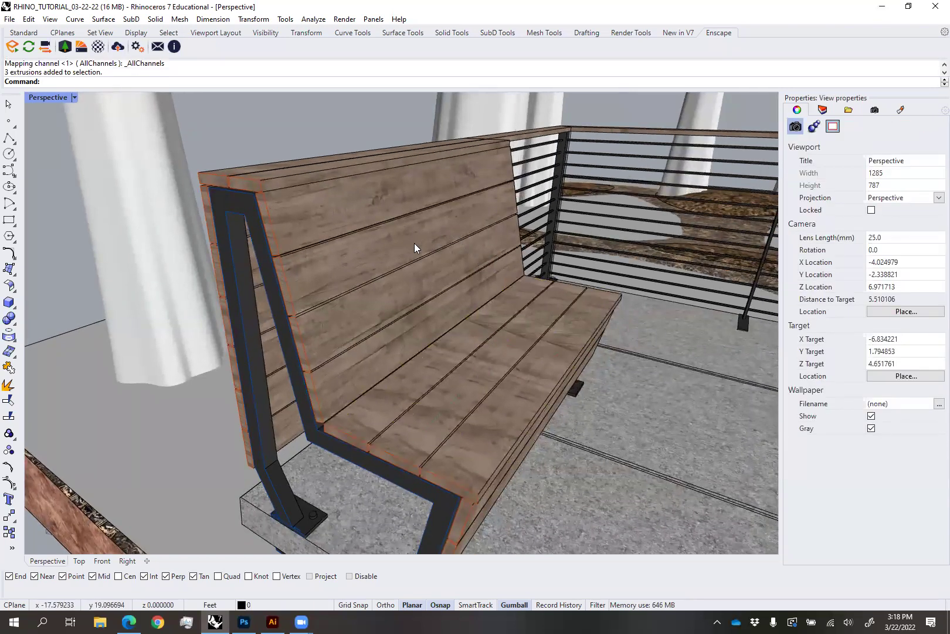
{"action": "left_click", "coordinate": [512, 337]}
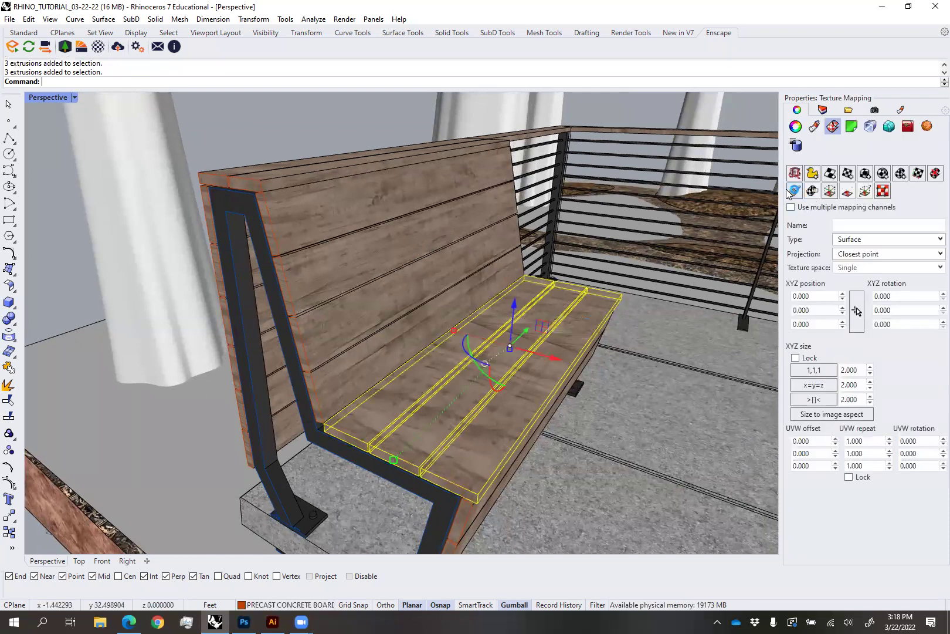
{"action": "left_click", "coordinate": [793, 191]}
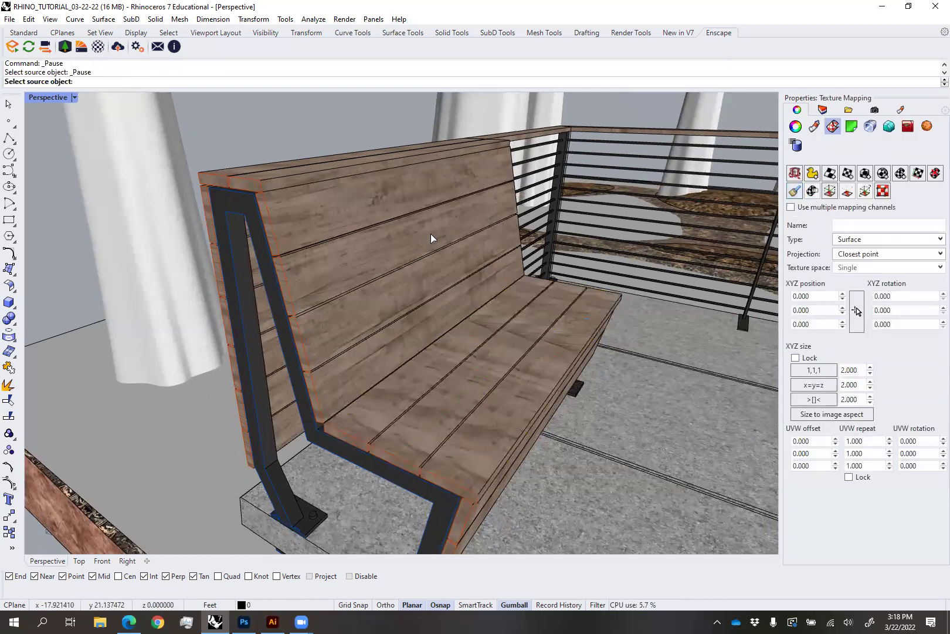
{"action": "left_click", "coordinate": [506, 334]}
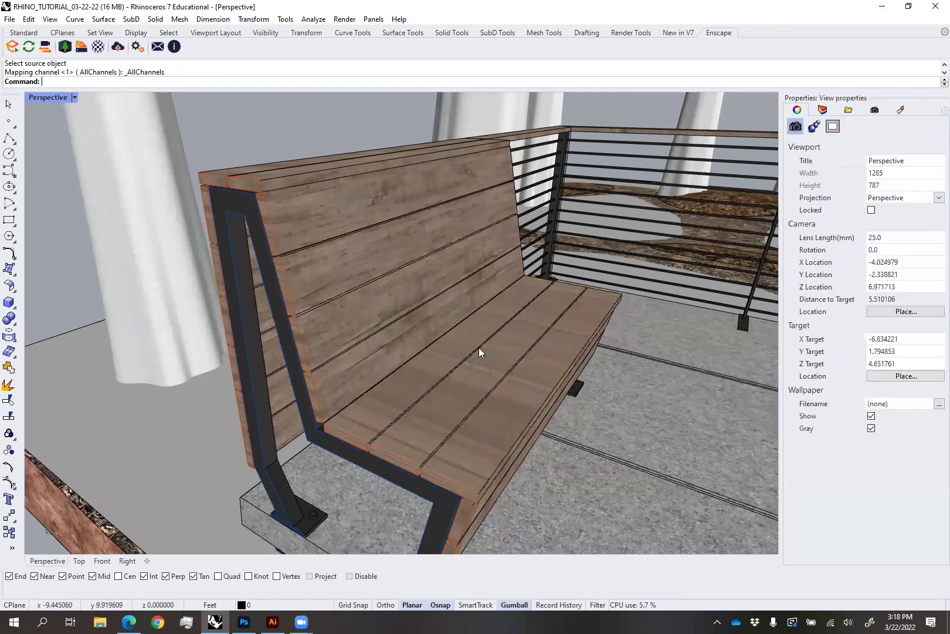
Show the seat boards' mapping widget and move it along X over the seat, to about X -5.637
{"action": "left_click", "coordinate": [485, 360]}
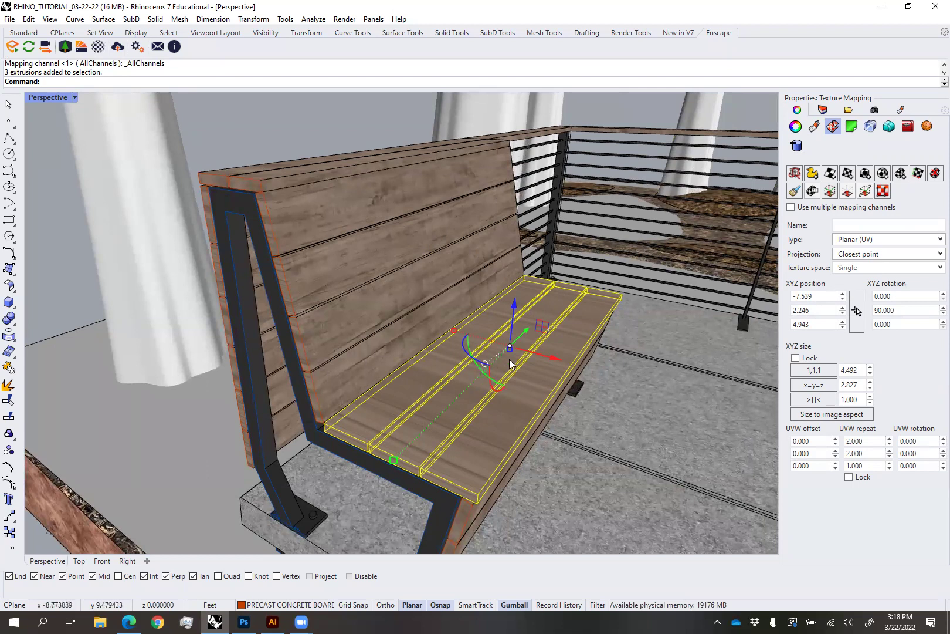
{"action": "left_click", "coordinate": [830, 191]}
{"action": "right_click_drag", "start_coordinate": [566, 238], "coordinate": [589, 278]}
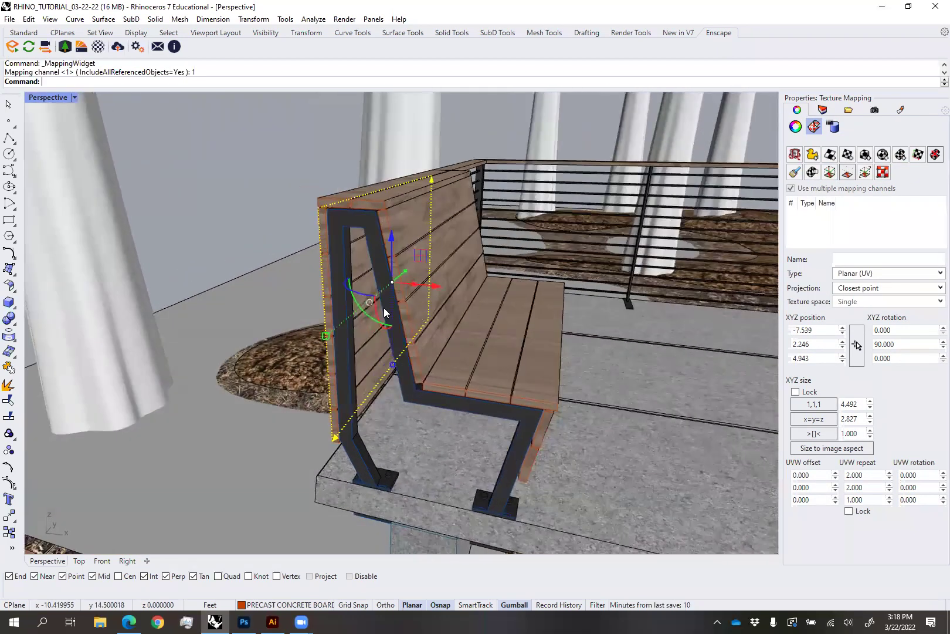
{"action": "left_click_drag", "start_coordinate": [437, 285], "coordinate": [561, 288]}
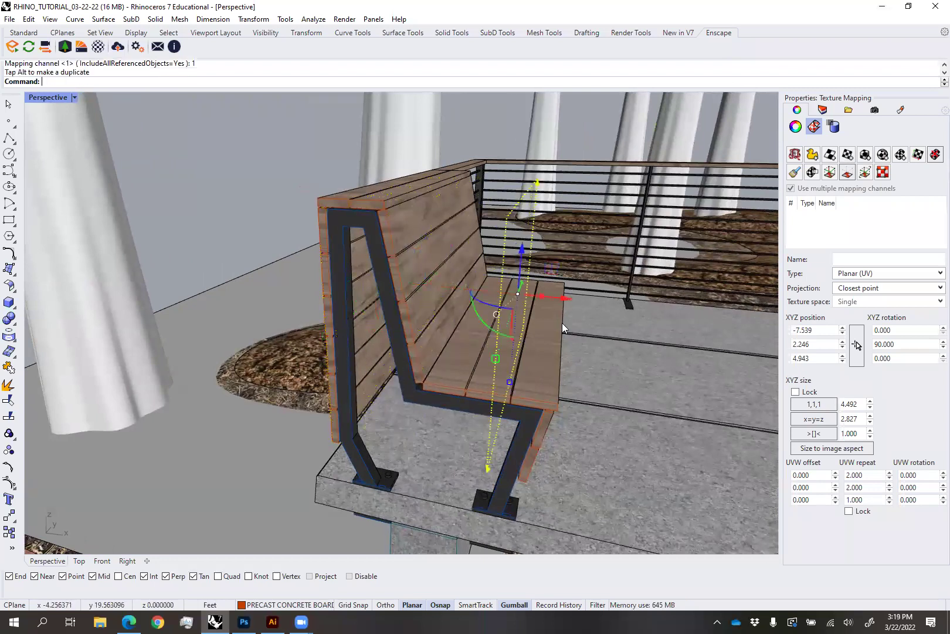
Rotate the seat's mapping widget 90 degrees so it lies flat over the seat, and deselect it
{"action": "left_click", "coordinate": [484, 324]}
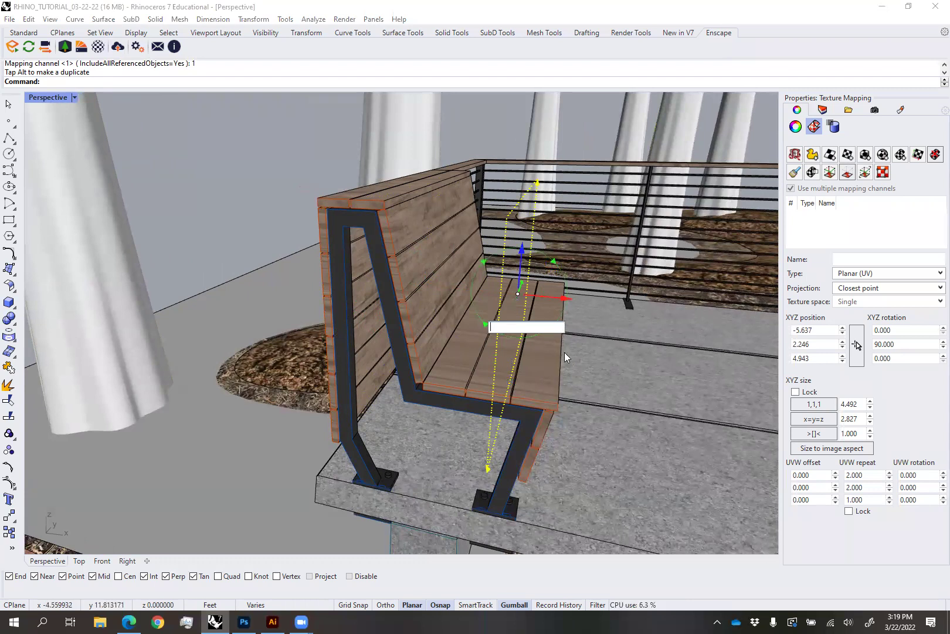
{"action": "type", "text": "90"}
{"action": "key", "text": "Return"}
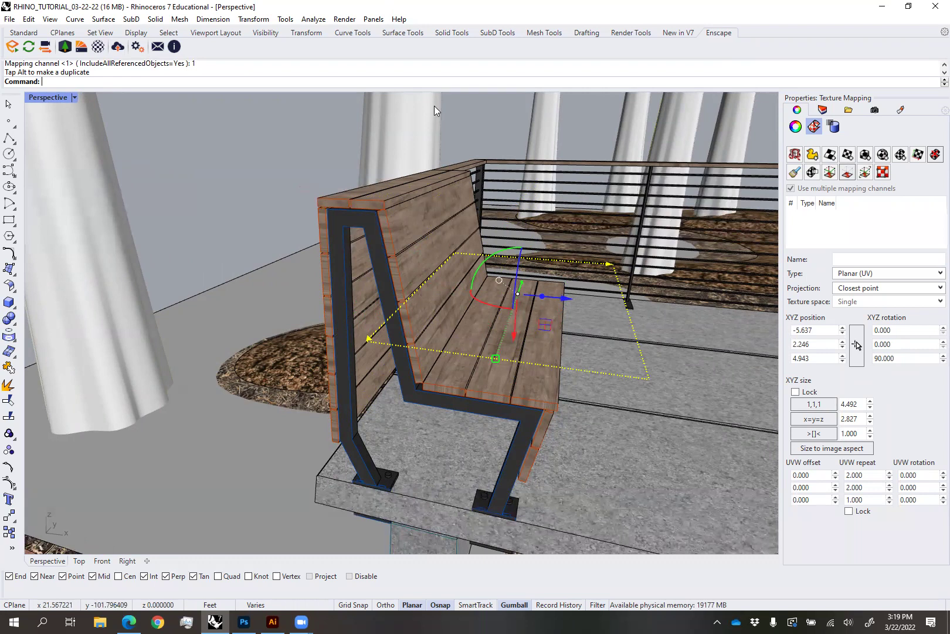
{"action": "right_click_drag", "start_coordinate": [552, 310], "coordinate": [468, 258]}
{"action": "key", "text": "Escape"}
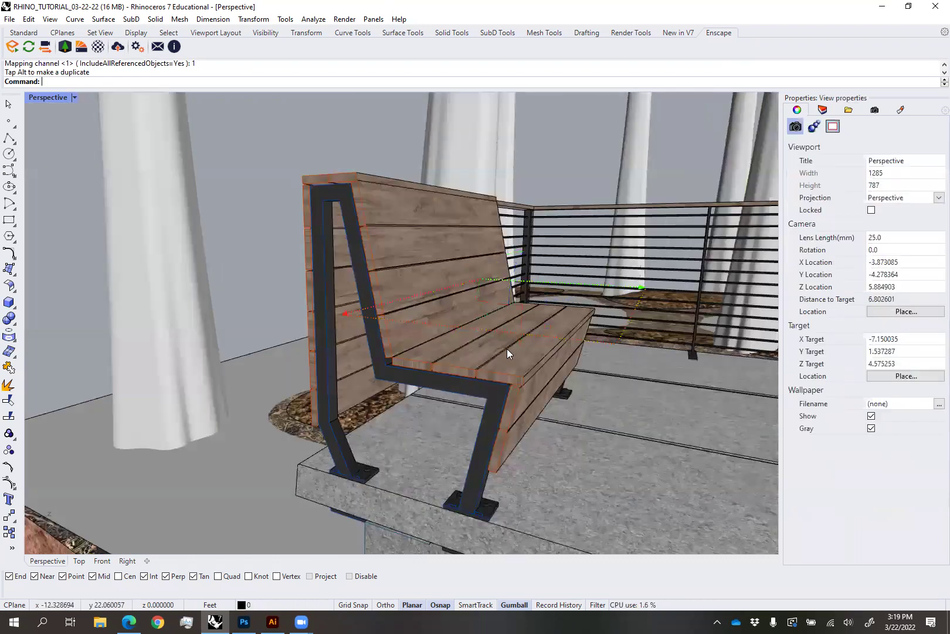
Hide the texture mapping widget of the three seat boards and deselect them
{"action": "left_click", "coordinate": [524, 332]}
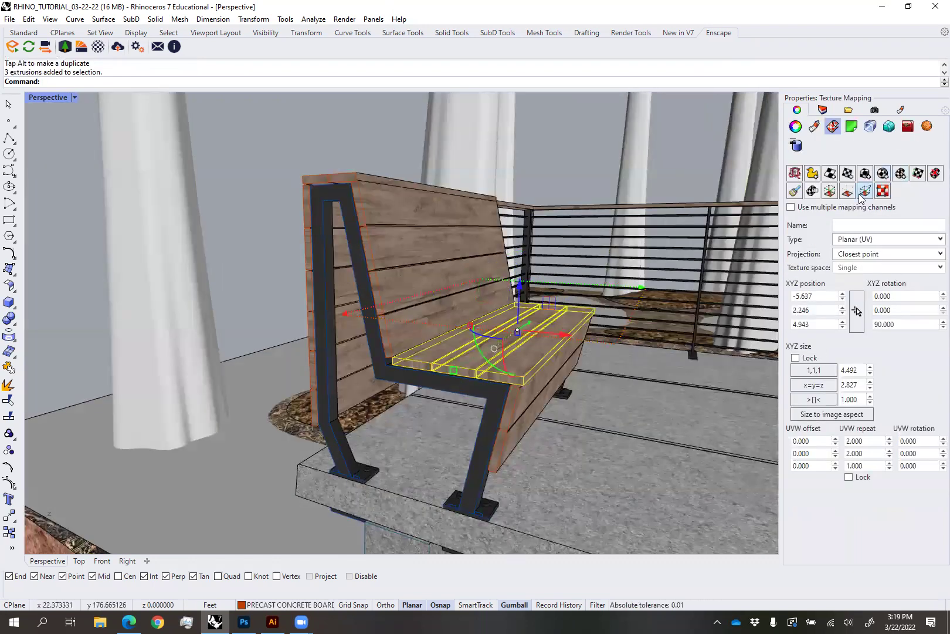
{"action": "left_click", "coordinate": [845, 193]}
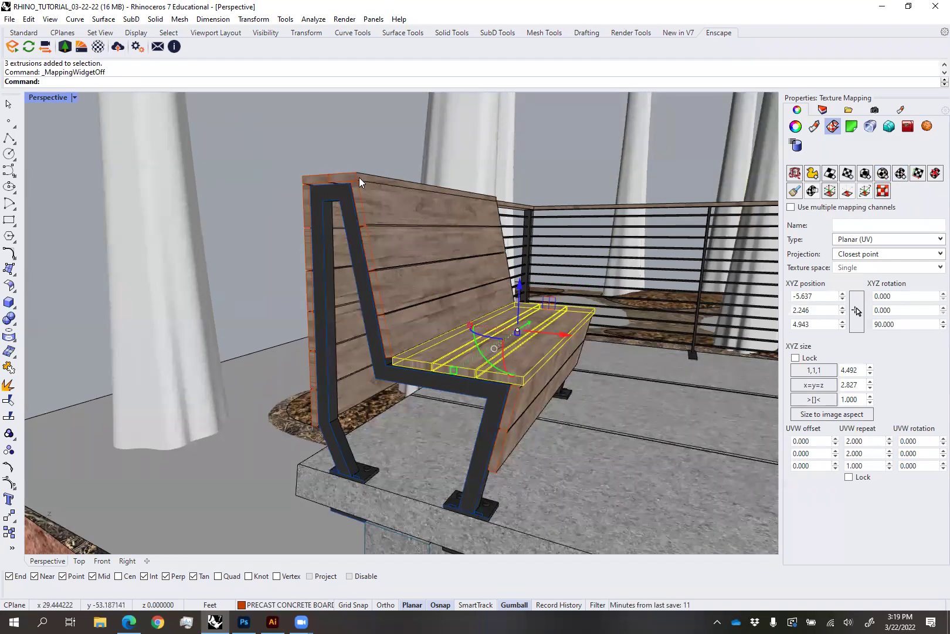
{"action": "key", "text": "Escape"}
Match the texture mapping of the two front boards below the seat to that of the backrest boards
{"action": "right_click_drag", "start_coordinate": [592, 405], "coordinate": [547, 423]}
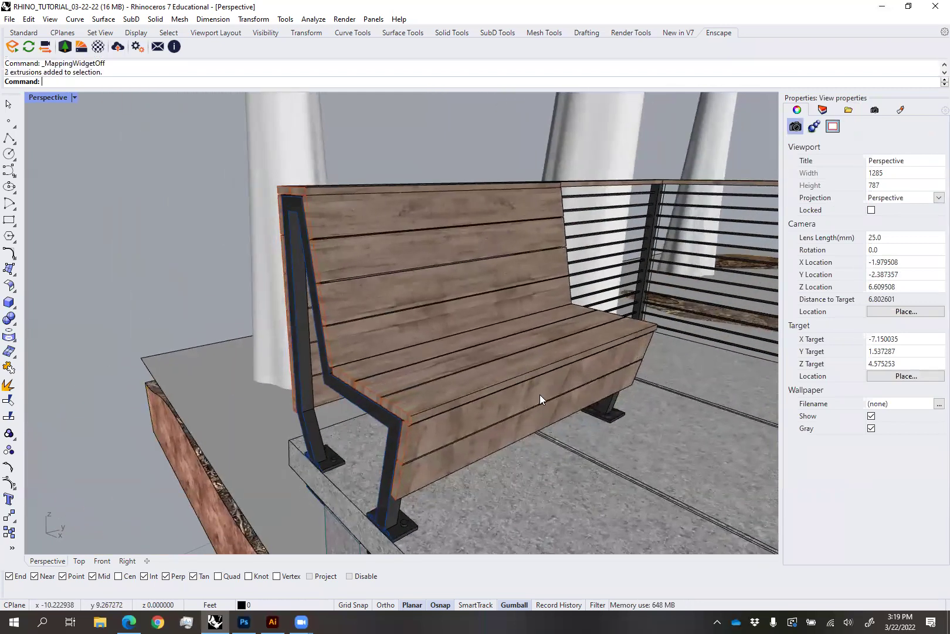
{"action": "left_click", "coordinate": [541, 398]}
{"action": "left_click", "coordinate": [791, 194]}
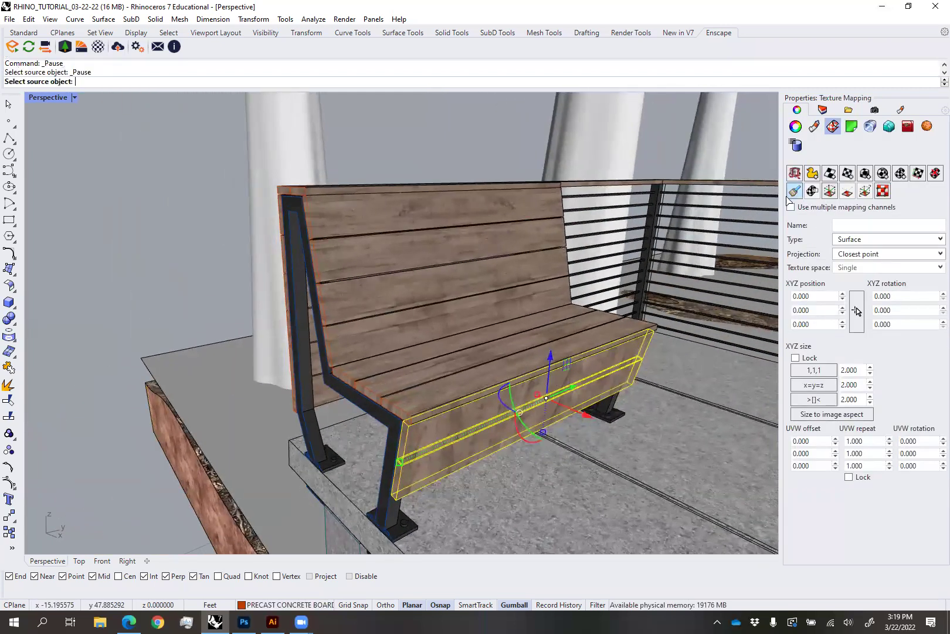
{"action": "left_click", "coordinate": [478, 257]}
{"action": "left_click", "coordinate": [471, 180]}
Match the texture mapping of the two top cap boards of the backrest to that of the seat boards
{"action": "right_click_drag", "start_coordinate": [471, 182], "coordinate": [457, 209]}
{"action": "left_click", "coordinate": [458, 209]}
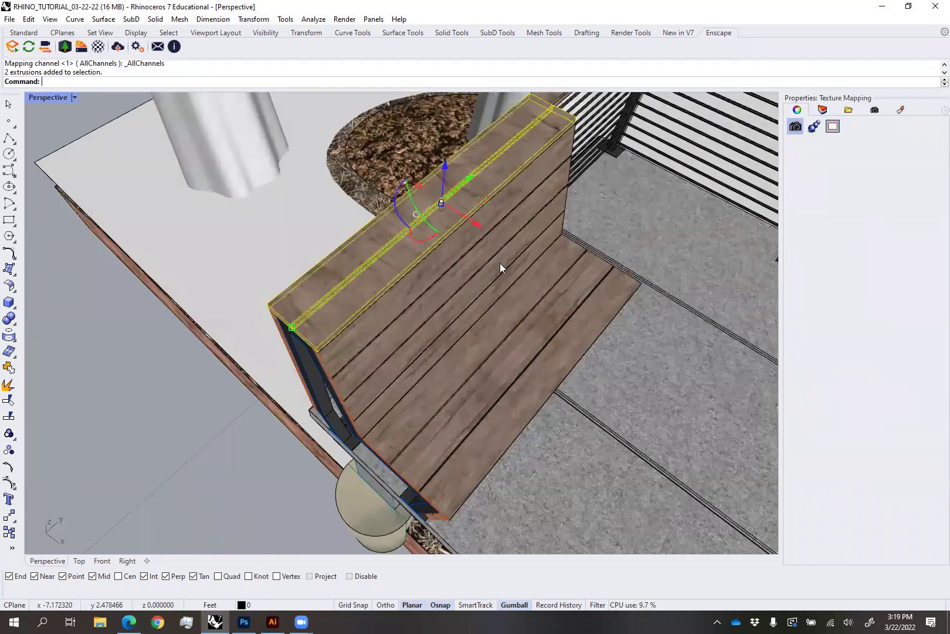
{"action": "left_click", "coordinate": [795, 192]}
{"action": "left_click", "coordinate": [534, 329]}
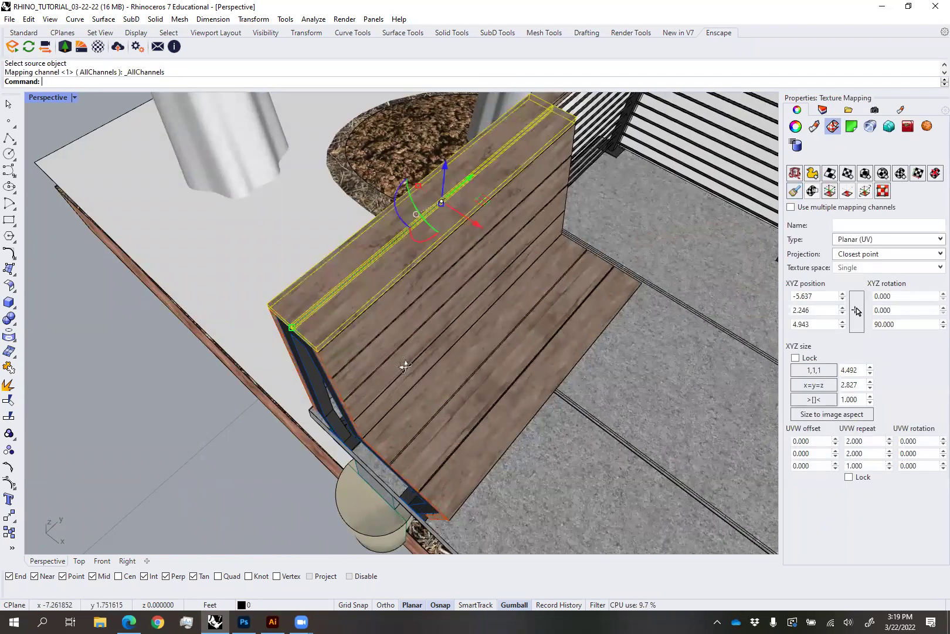
{"action": "right_click_drag", "start_coordinate": [403, 362], "coordinate": [360, 119]}
{"action": "left_click", "coordinate": [374, 112]}
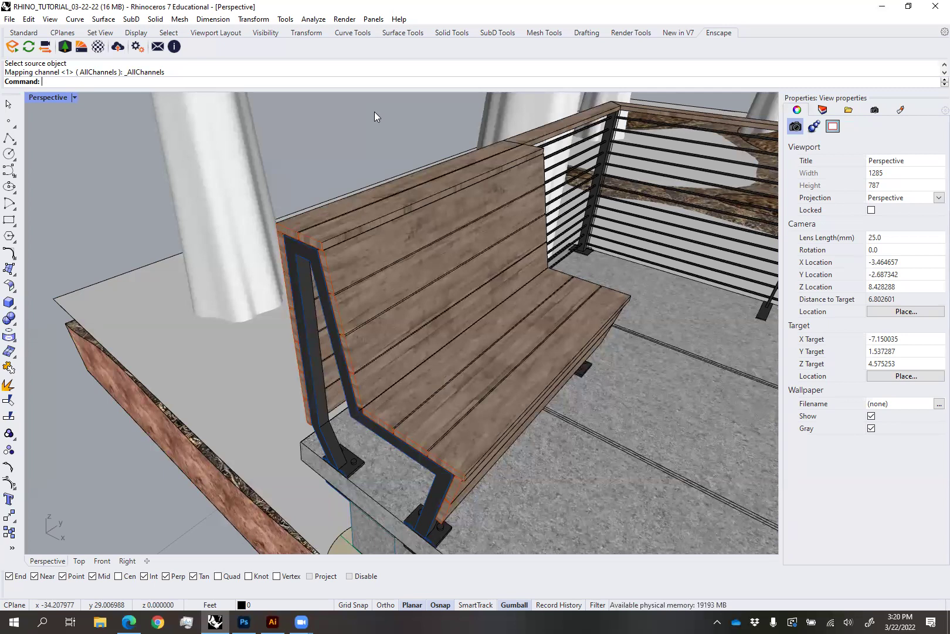
Turn off the GROUND, GROUND - 2, SOIL, WATER SURFACE, TREES 01 and TREES 02 layers
{"action": "scroll", "coordinate": [410, 335], "scroll_direction": "down", "scroll_amount": 8}
{"action": "right_click_drag", "start_coordinate": [428, 320], "coordinate": [516, 329]}
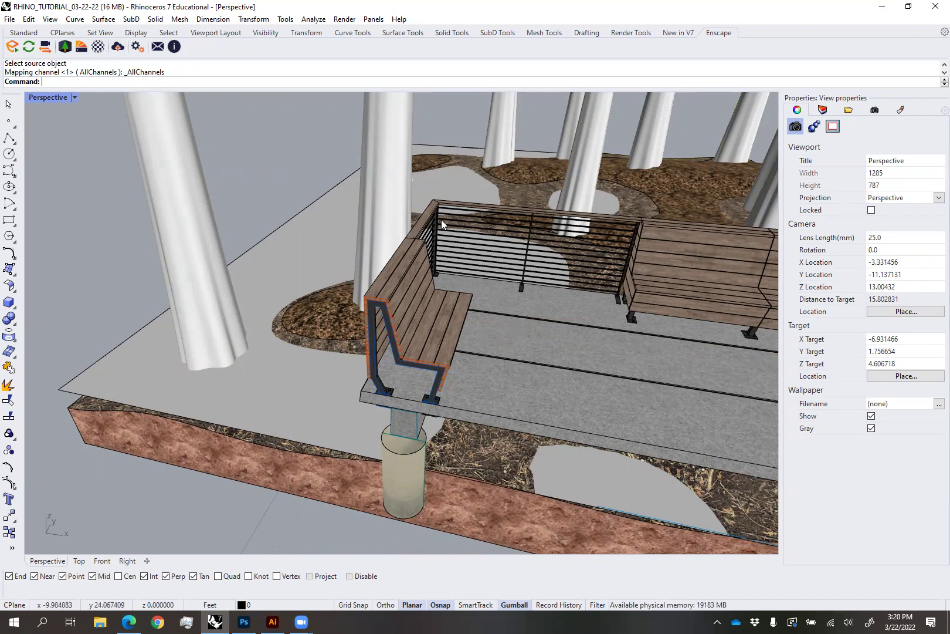
{"action": "scroll", "coordinate": [499, 261], "scroll_direction": "down", "scroll_amount": 4}
{"action": "scroll", "coordinate": [543, 281], "scroll_direction": "down", "scroll_amount": 3}
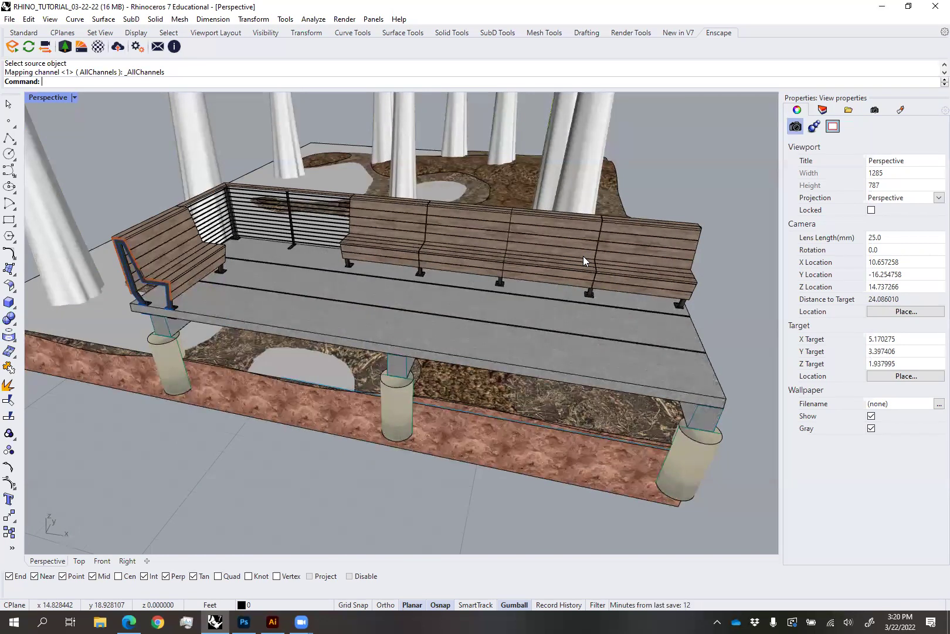
{"action": "left_click", "coordinate": [822, 110]}
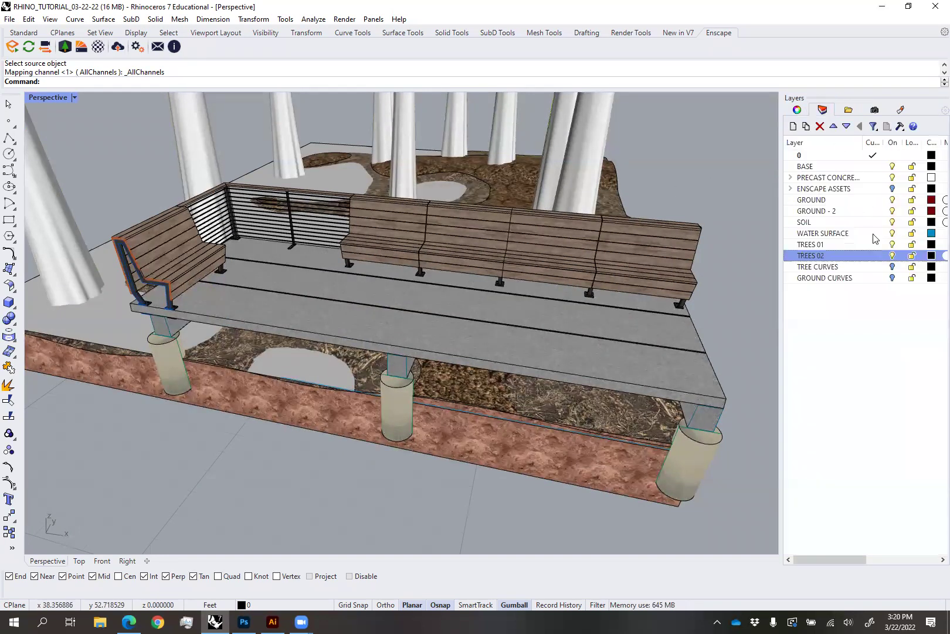
{"action": "left_click", "coordinate": [893, 200]}
{"action": "left_click", "coordinate": [893, 211]}
{"action": "left_click", "coordinate": [892, 222]}
{"action": "left_click", "coordinate": [892, 233]}
{"action": "left_click", "coordinate": [892, 255]}
Keep layer 0 as the current layer and lock the precast concrete layer
{"action": "left_click", "coordinate": [873, 177]}
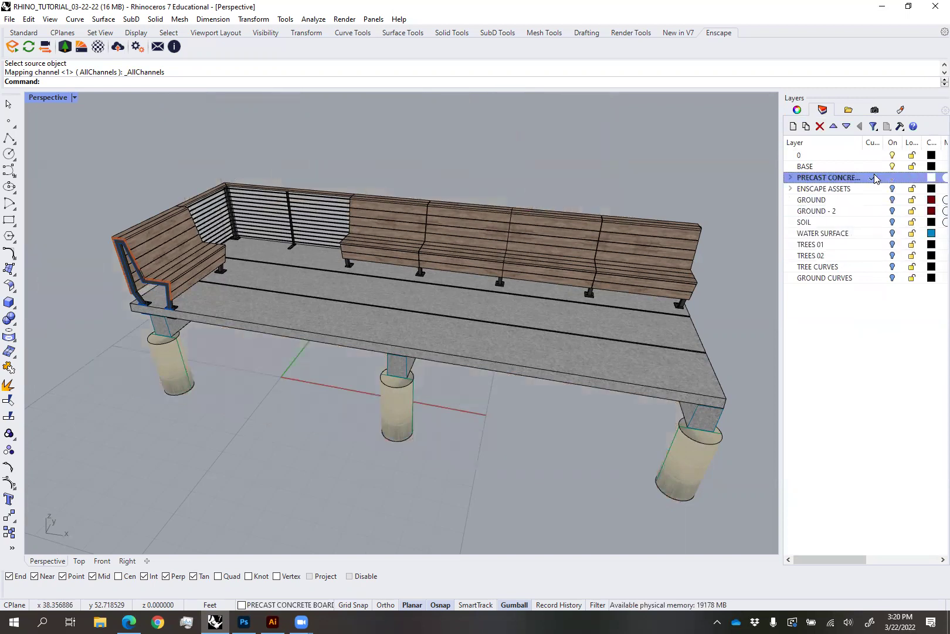
{"action": "left_click", "coordinate": [856, 155]}
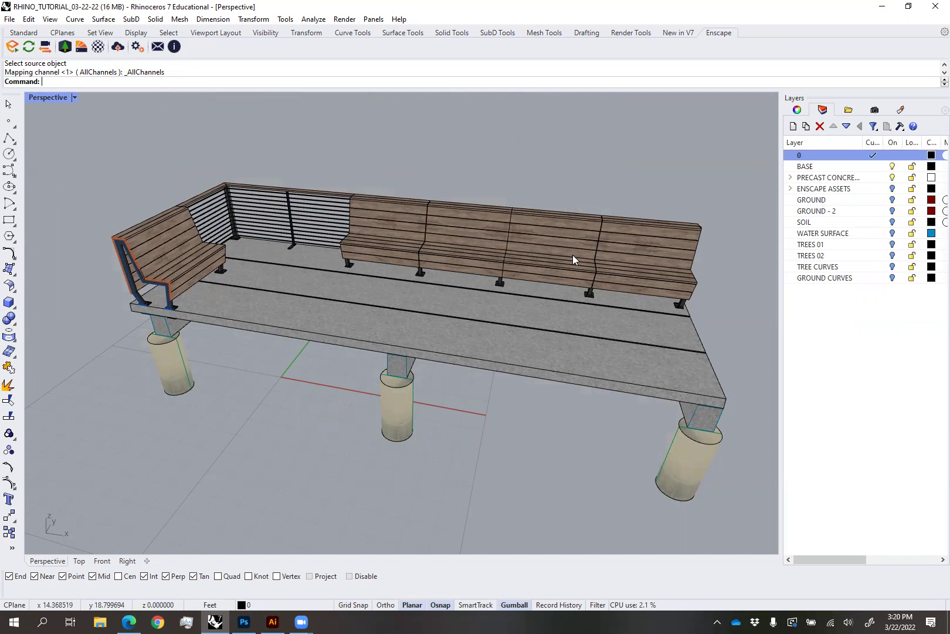
{"action": "left_click", "coordinate": [857, 179]}
{"action": "left_click", "coordinate": [911, 178]}
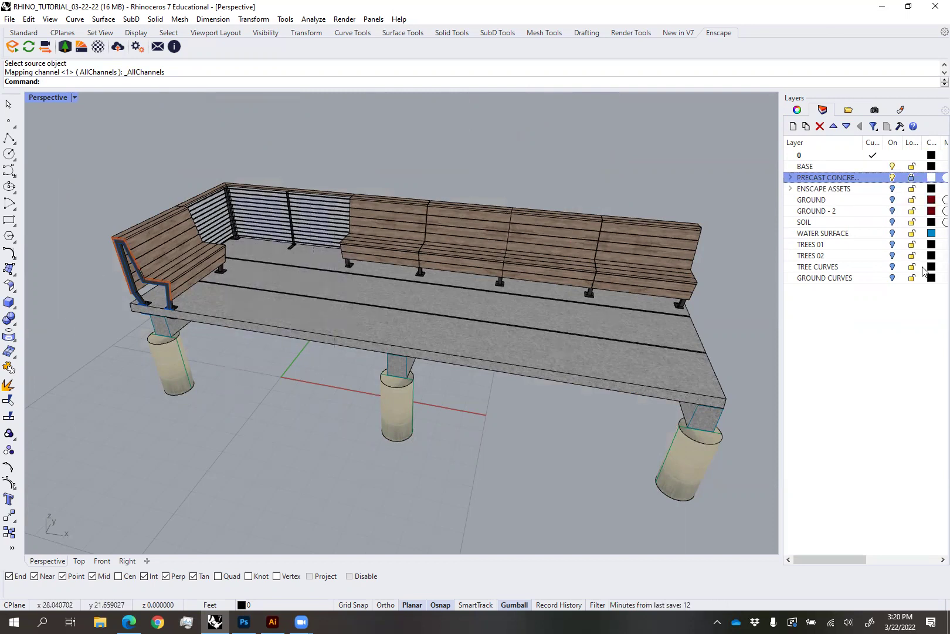
Show the GROUND layer and examine the undulating terrain surface around the bench platform from several angles
{"action": "left_click", "coordinate": [892, 200]}
{"action": "right_click_drag", "start_coordinate": [240, 330], "coordinate": [262, 356]}
{"action": "left_click", "coordinate": [263, 356]}
{"action": "key", "text": "Escape"}
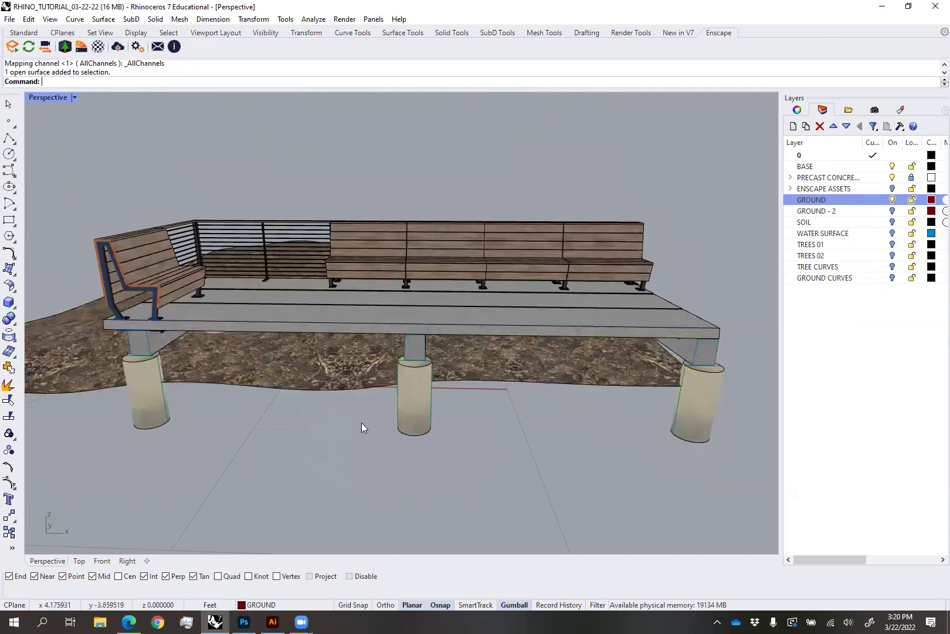
{"action": "scroll", "coordinate": [361, 427], "scroll_direction": "down", "scroll_amount": 5}
{"action": "right_click_drag", "start_coordinate": [357, 445], "coordinate": [397, 300]}
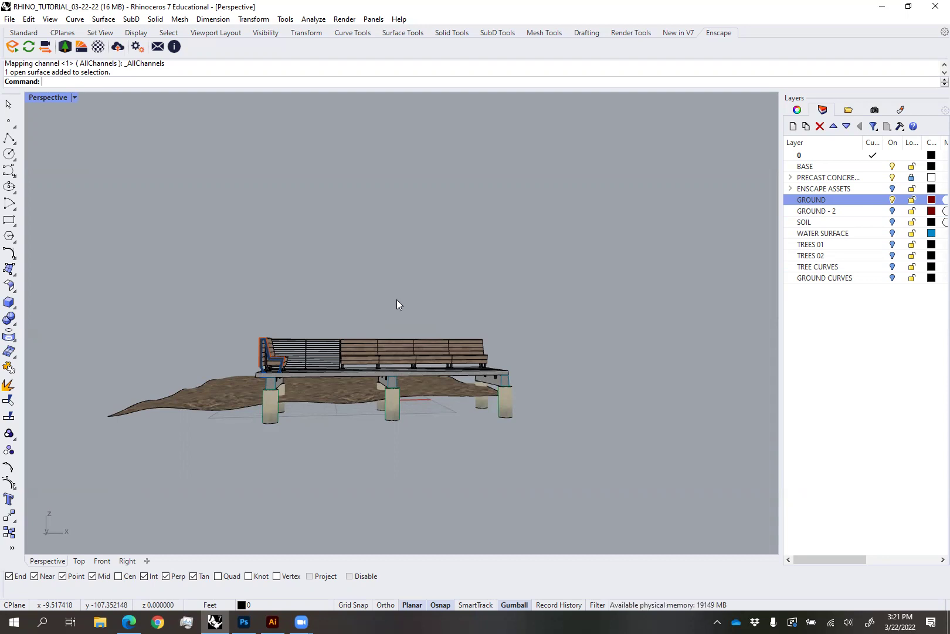
{"action": "right_click_drag", "start_coordinate": [318, 403], "coordinate": [327, 433]}
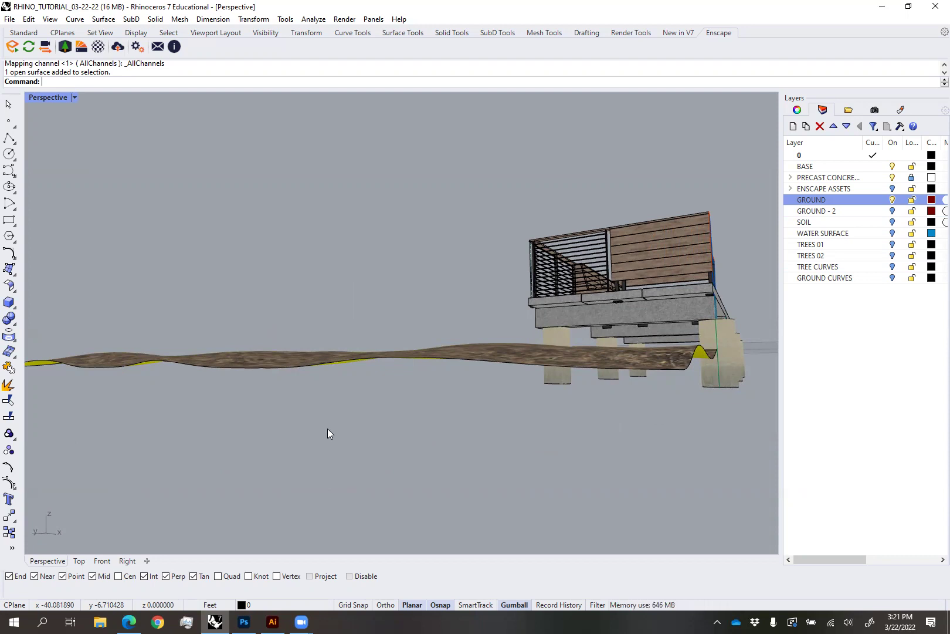
{"action": "right_click_drag", "start_coordinate": [195, 405], "coordinate": [333, 341]}
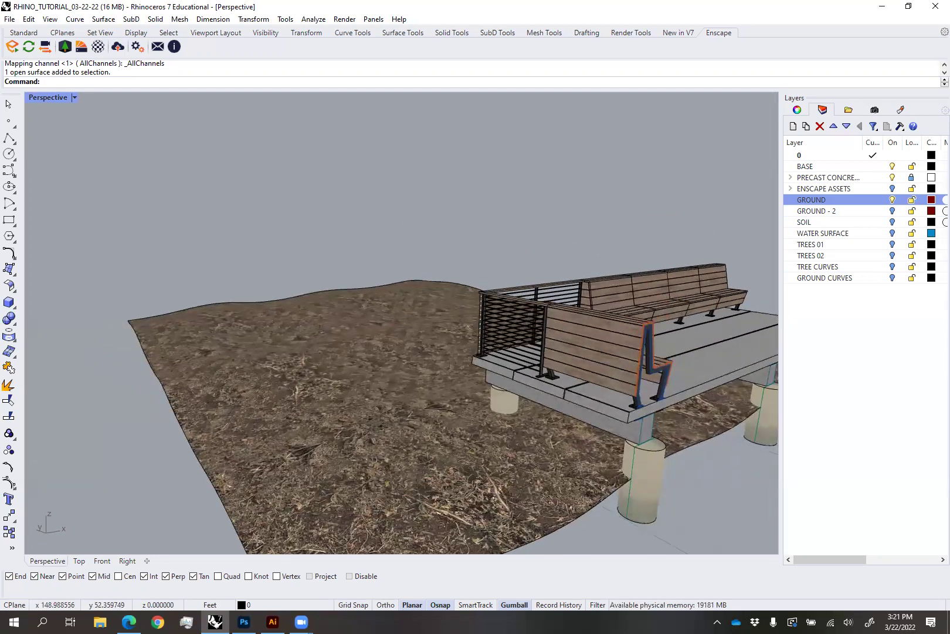
Turn off the GROUND layer and turn on the GROUND CURVES layer
{"action": "left_click", "coordinate": [892, 199]}
{"action": "scroll", "coordinate": [576, 240], "scroll_direction": "down", "scroll_amount": 4}
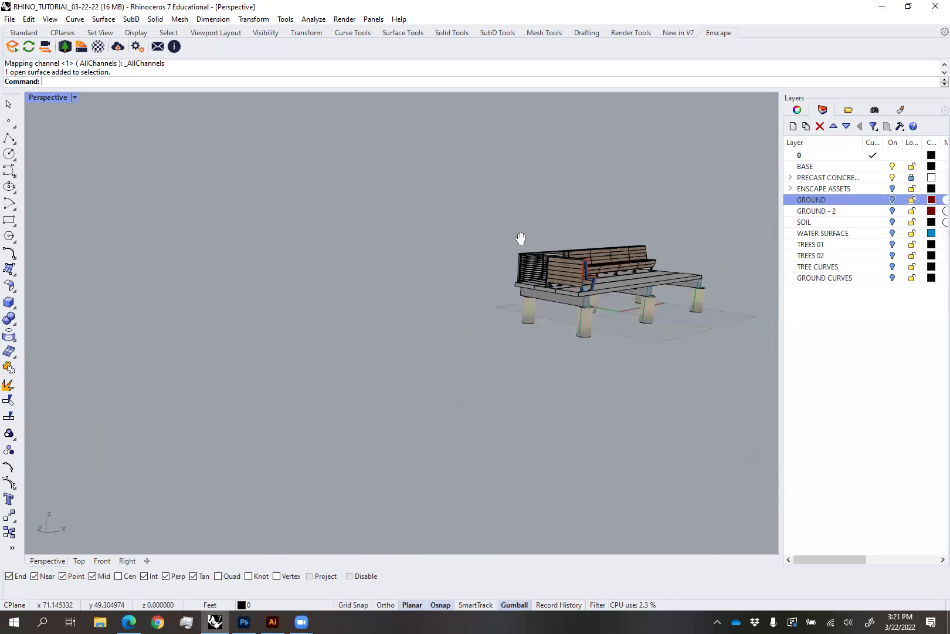
{"action": "right_click_drag", "start_coordinate": [520, 237], "coordinate": [736, 288]}
{"action": "left_click", "coordinate": [893, 277]}
{"action": "right_click_drag", "start_coordinate": [608, 267], "coordinate": [613, 287]}
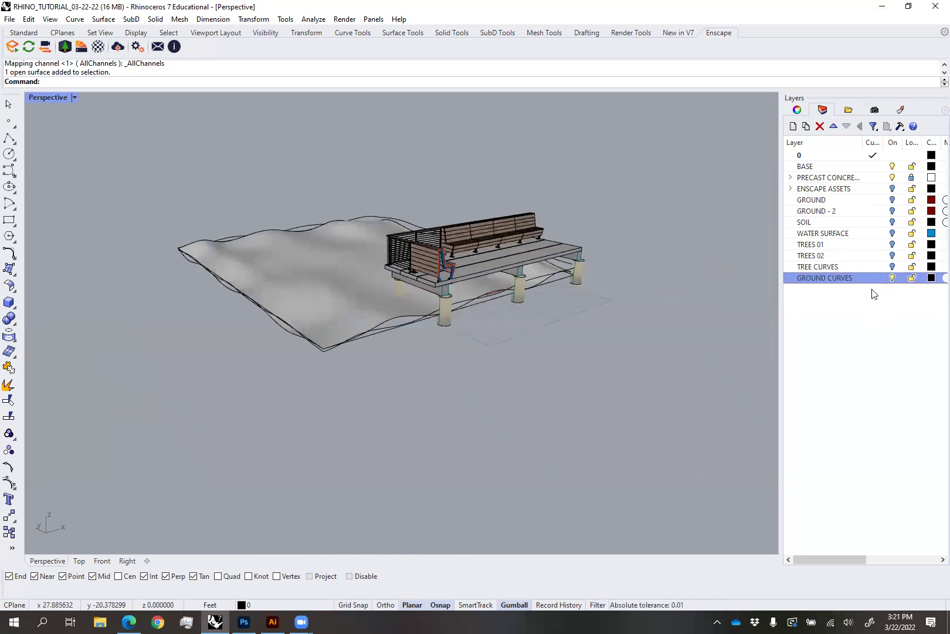
{"action": "right_click_drag", "start_coordinate": [424, 352], "coordinate": [329, 311]}
{"action": "left_click", "coordinate": [893, 278]}
{"action": "left_click", "coordinate": [893, 277]}
{"action": "scroll", "coordinate": [352, 278], "scroll_direction": "up", "scroll_amount": 3}
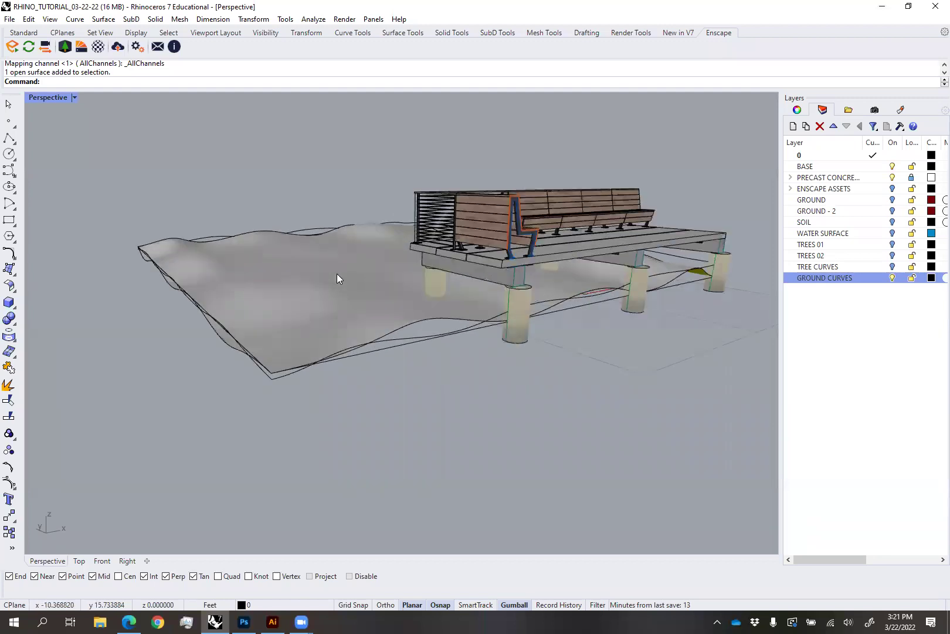
Delete the grey terrain surface on the GROUND CURVES layer
{"action": "scroll", "coordinate": [338, 273], "scroll_direction": "up", "scroll_amount": 5}
{"action": "left_click", "coordinate": [370, 309]}
{"action": "scroll", "coordinate": [384, 312], "scroll_direction": "down", "scroll_amount": 3}
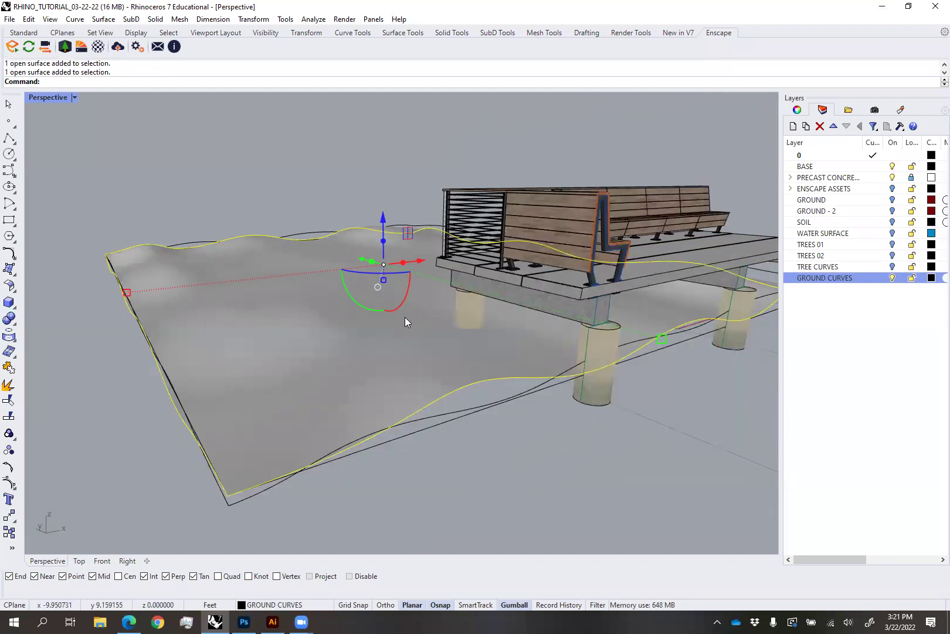
{"action": "scroll", "coordinate": [408, 321], "scroll_direction": "down", "scroll_amount": 1}
{"action": "key", "text": "Delete"}
Check the front edge curve of the ground, and undo the deletion of the terrain surface
{"action": "left_click", "coordinate": [502, 400]}
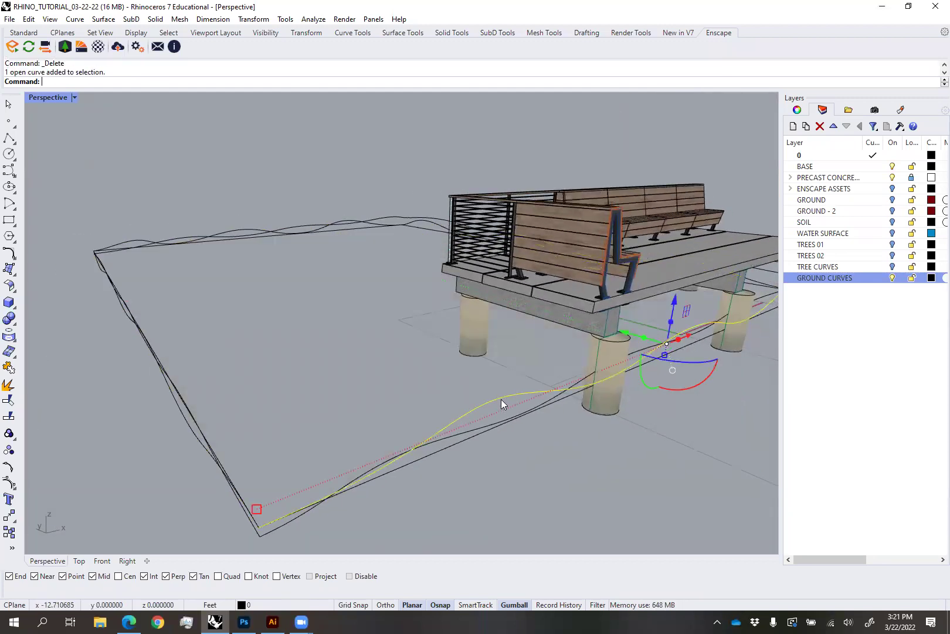
{"action": "left_click", "coordinate": [461, 374]}
{"action": "right_click_drag", "start_coordinate": [473, 376], "coordinate": [486, 371]}
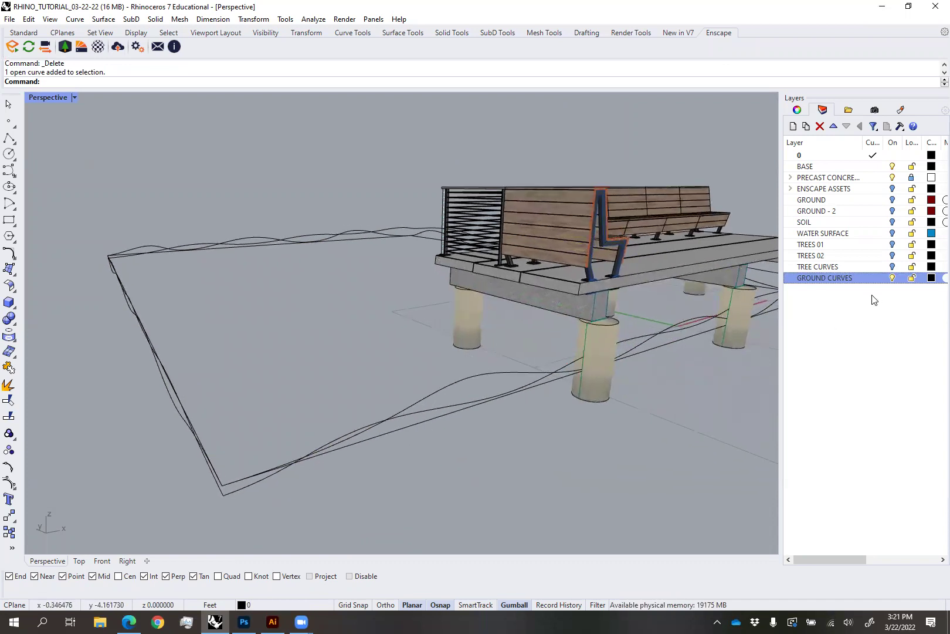
{"action": "left_click", "coordinate": [485, 372]}
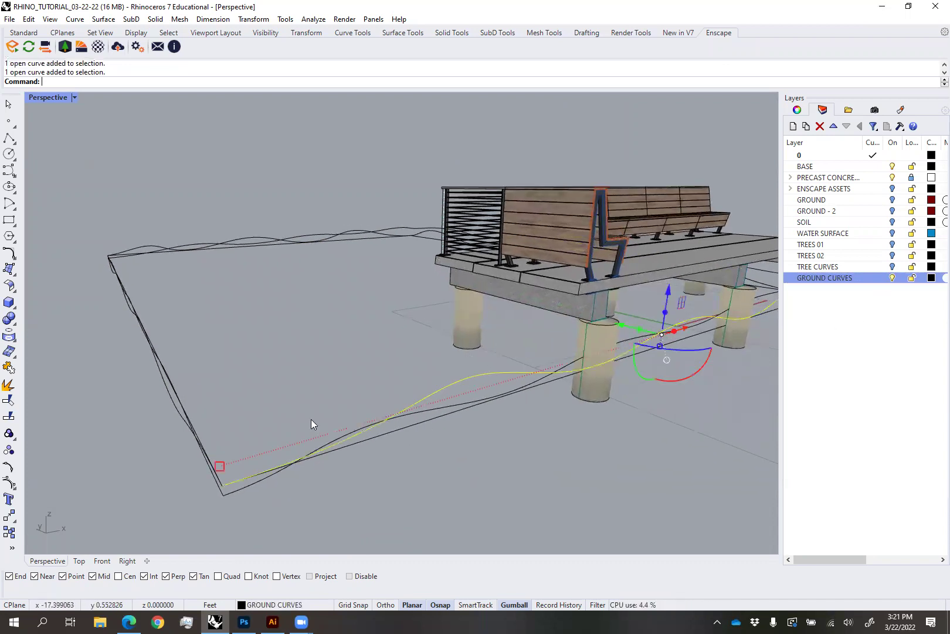
{"action": "left_click", "coordinate": [257, 392]}
{"action": "key", "text": "ctrl+z"}
Delete the grey terrain surface and the lower of the two wavy curves along the ground's front edge
{"action": "left_click", "coordinate": [480, 422]}
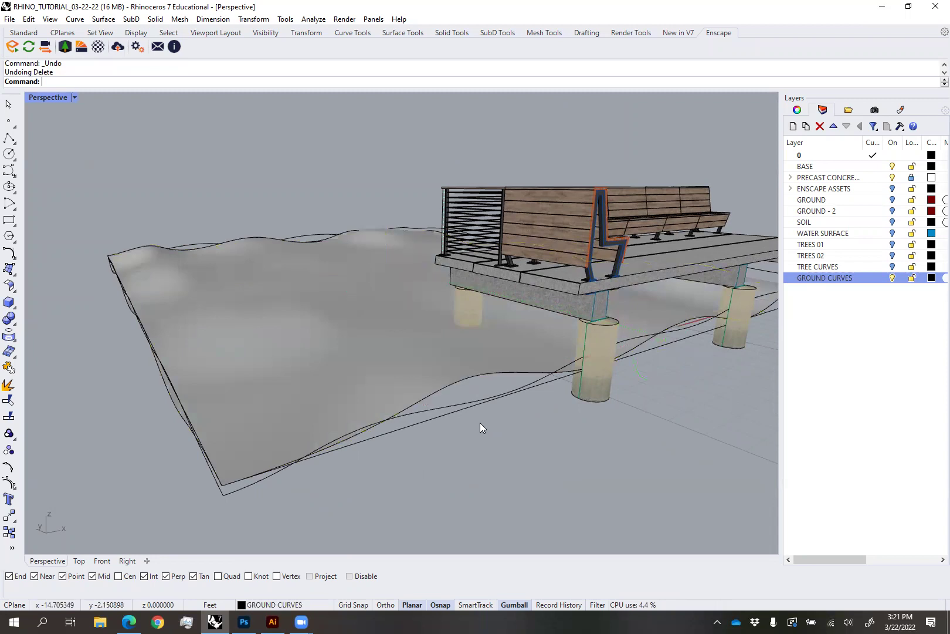
{"action": "left_click", "coordinate": [461, 368]}
{"action": "key", "text": "Delete"}
{"action": "left_click", "coordinate": [433, 408]}
Highlight the connected wavy edge curves on all sides of the ground and examine the outline they form
{"action": "right_click_drag", "start_coordinate": [323, 422], "coordinate": [344, 401]}
{"action": "left_click", "coordinate": [348, 364]}
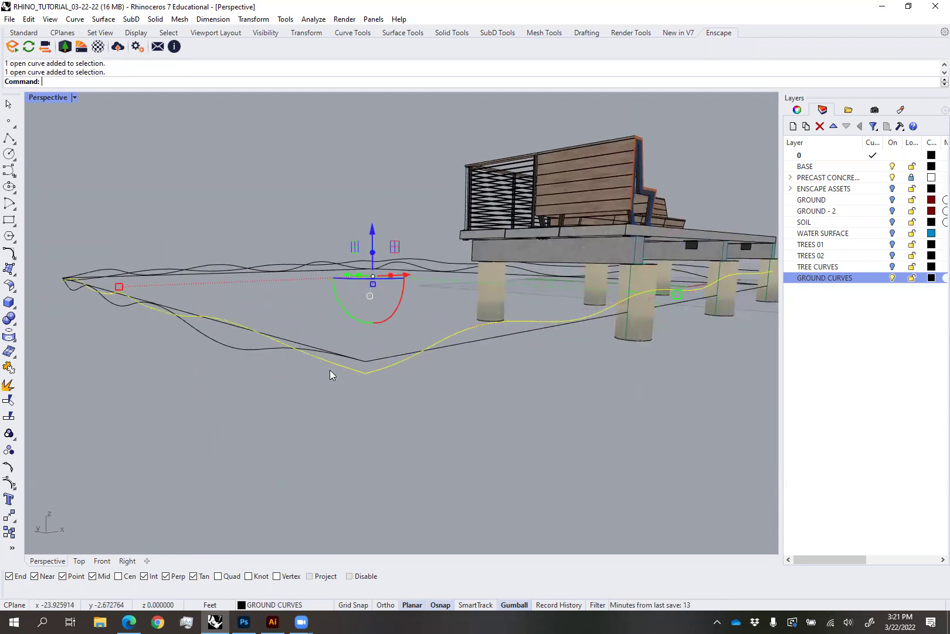
{"action": "right_click_drag", "start_coordinate": [262, 368], "coordinate": [281, 376]}
{"action": "left_click", "coordinate": [451, 374]}
{"action": "left_click", "coordinate": [619, 382]}
{"action": "right_click_drag", "start_coordinate": [620, 382], "coordinate": [520, 419]}
{"action": "scroll", "coordinate": [524, 407], "scroll_direction": "down", "scroll_amount": 3}
{"action": "scroll", "coordinate": [311, 457], "scroll_direction": "up", "scroll_amount": 3}
{"action": "right_click_drag", "start_coordinate": [339, 486], "coordinate": [645, 411]}
{"action": "scroll", "coordinate": [249, 306], "scroll_direction": "up", "scroll_amount": 4}
{"action": "left_click", "coordinate": [231, 326], "text": "shift"}
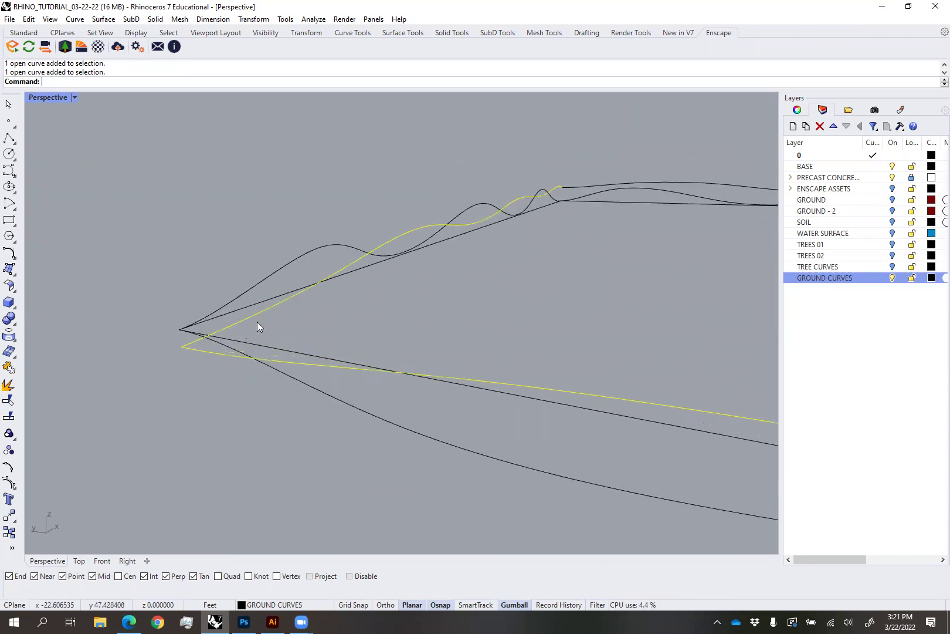
{"action": "left_click", "coordinate": [667, 181], "text": "shift"}
{"action": "scroll", "coordinate": [667, 182], "scroll_direction": "down", "scroll_amount": 3}
{"action": "right_click_drag", "start_coordinate": [662, 224], "coordinate": [463, 296]}
{"action": "scroll", "coordinate": [393, 275], "scroll_direction": "down", "scroll_amount": 3}
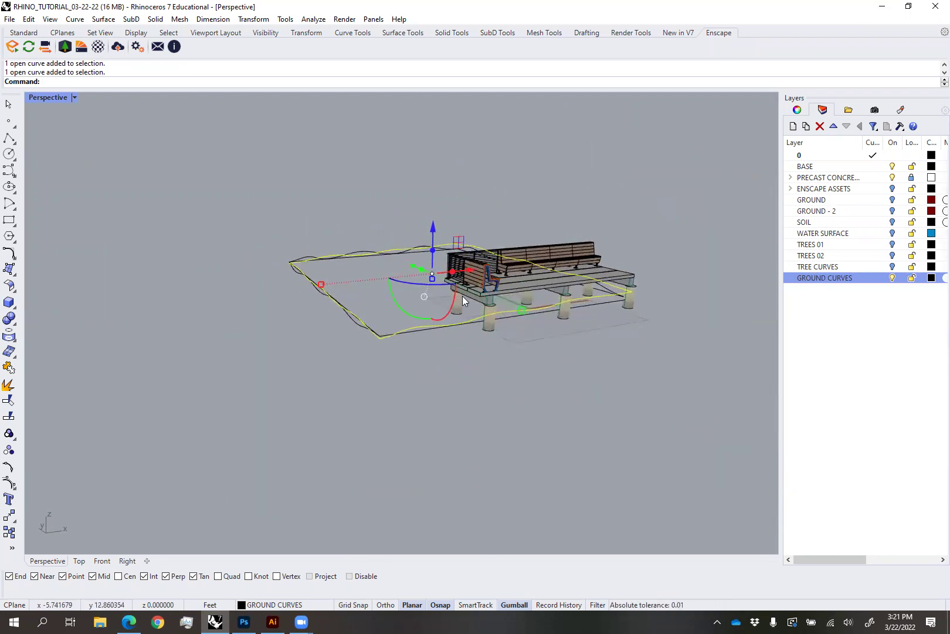
{"action": "scroll", "coordinate": [423, 332], "scroll_direction": "up", "scroll_amount": 2}
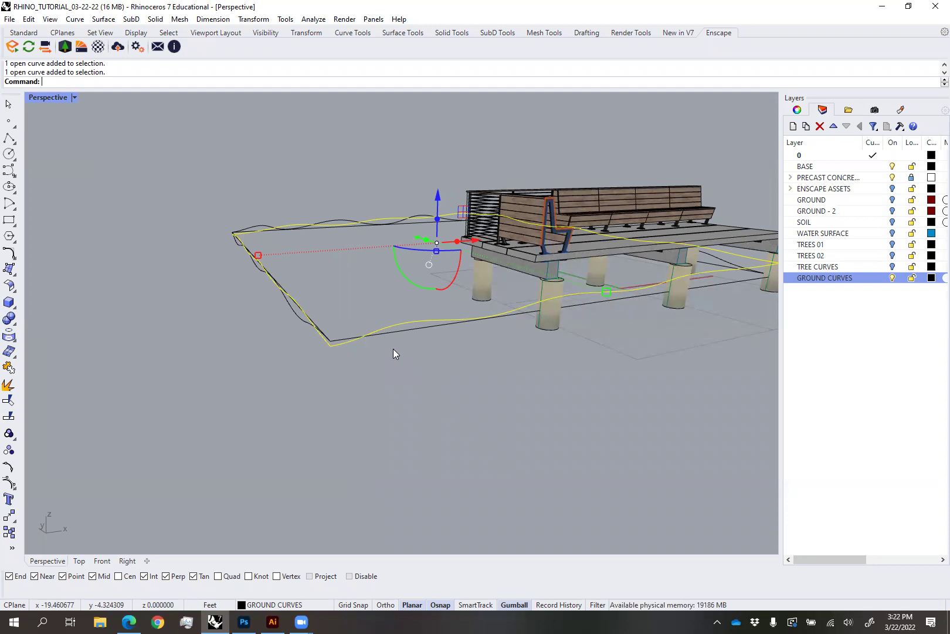
Highlight the front and side edge curves individually to examine how they meet at the ground's near corner
{"action": "left_click", "coordinate": [427, 386]}
{"action": "left_click", "coordinate": [397, 323]}
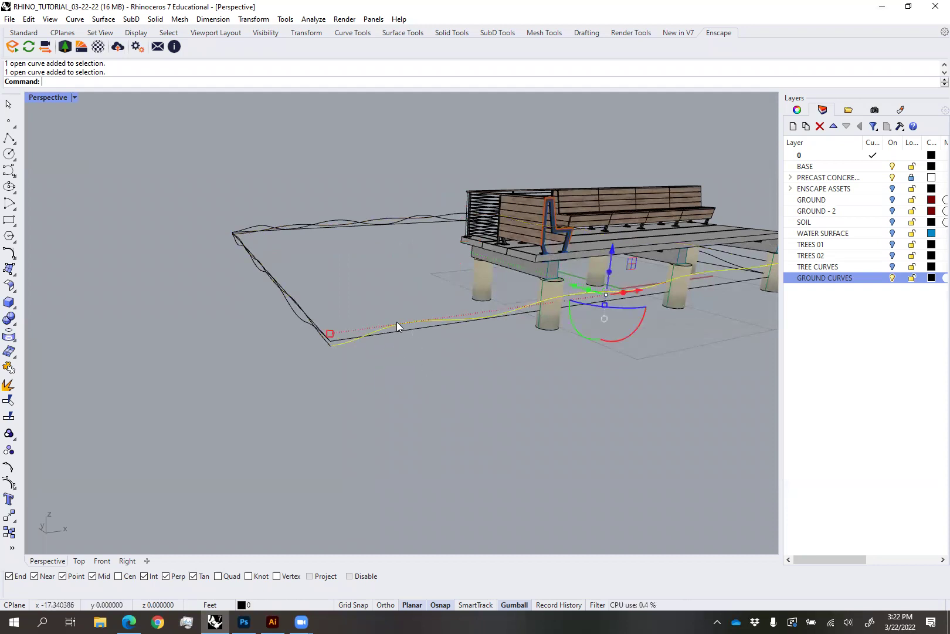
{"action": "scroll", "coordinate": [318, 346], "scroll_direction": "up", "scroll_amount": 5}
{"action": "left_click", "coordinate": [358, 377]}
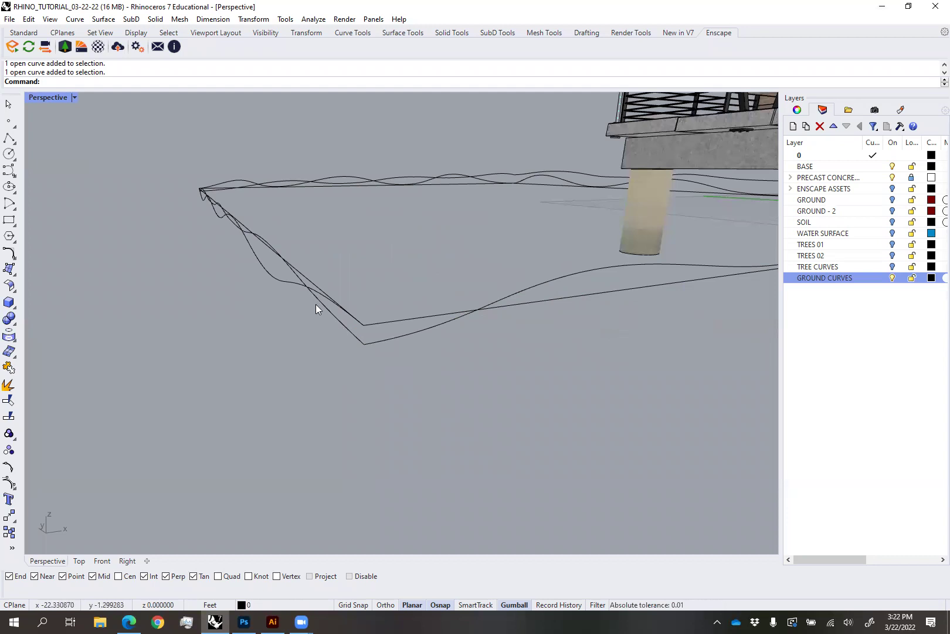
{"action": "left_click", "coordinate": [284, 282]}
{"action": "left_click", "coordinate": [418, 358]}
Move the wavy edge curves and the closed flat boundary curve along negative X, well clear of the bench platform
{"action": "left_click", "coordinate": [562, 277]}
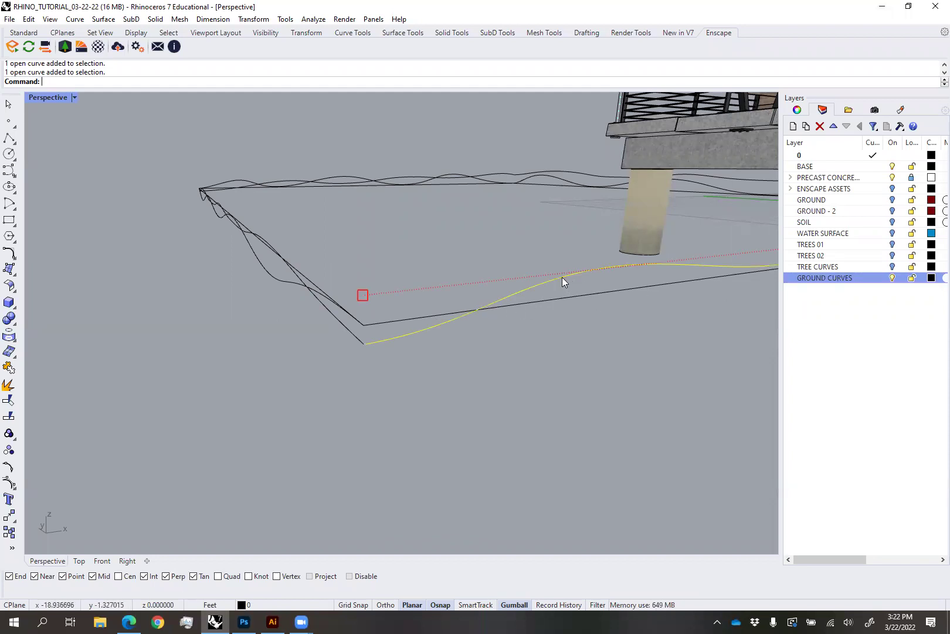
{"action": "right_click_drag", "start_coordinate": [187, 193], "coordinate": [234, 243]}
{"action": "left_click", "coordinate": [242, 248], "text": "shift"}
{"action": "left_click", "coordinate": [252, 246], "text": "shift"}
{"action": "left_click", "coordinate": [639, 177], "text": "shift"}
{"action": "scroll", "coordinate": [637, 191], "scroll_direction": "down", "scroll_amount": 5}
{"action": "right_click_drag", "start_coordinate": [634, 206], "coordinate": [460, 252], "text": "shift"}
{"action": "scroll", "coordinate": [508, 250], "scroll_direction": "down", "scroll_amount": 10}
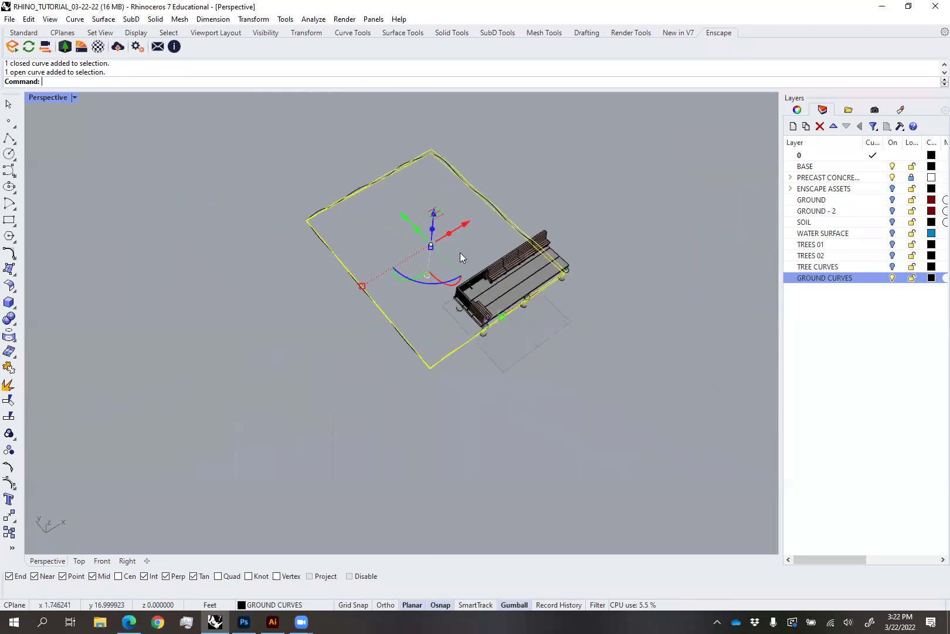
{"action": "left_click_drag", "start_coordinate": [437, 209], "coordinate": [436, 305]}
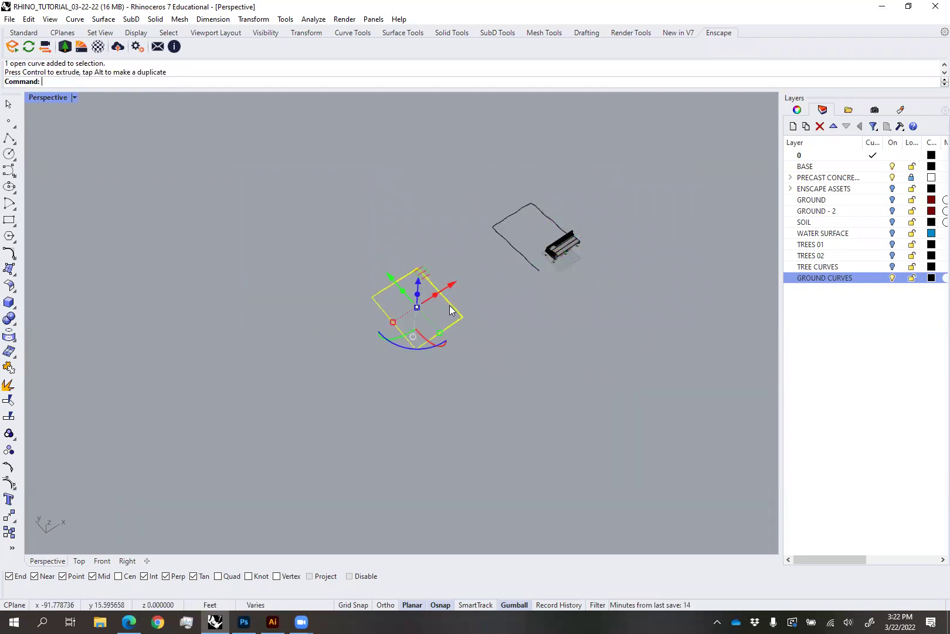
Turn on the control points of the front wavy edge curve to examine how it is shaped
{"action": "type", "text": "zs"}
{"action": "key", "text": "Return"}
{"action": "key", "text": "Escape"}
{"action": "right_click_drag", "start_coordinate": [549, 340], "coordinate": [512, 342]}
{"action": "left_click", "coordinate": [527, 345]}
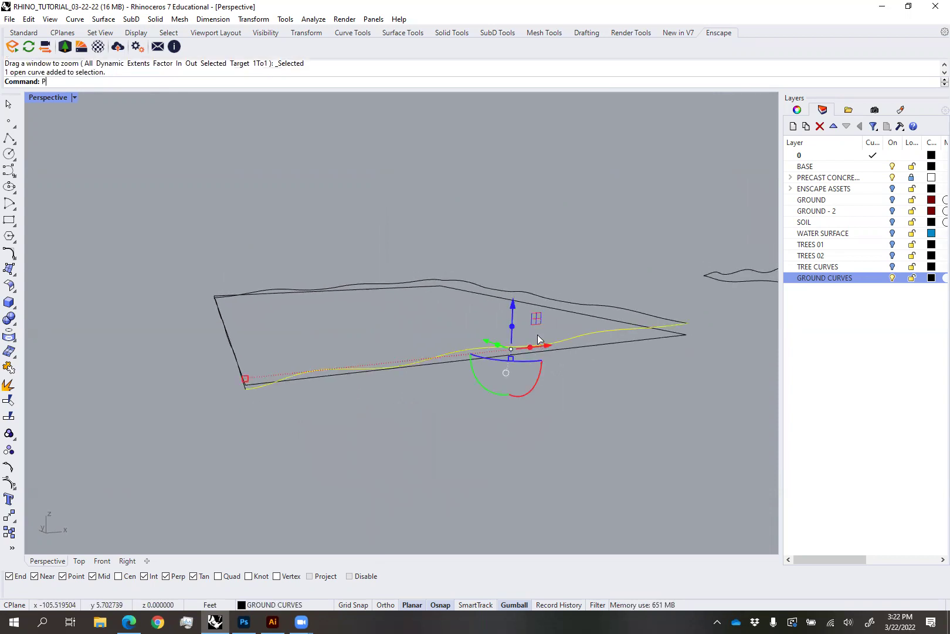
{"action": "type", "text": "pon"}
{"action": "key", "text": "Return"}
{"action": "key", "text": "Escape"}
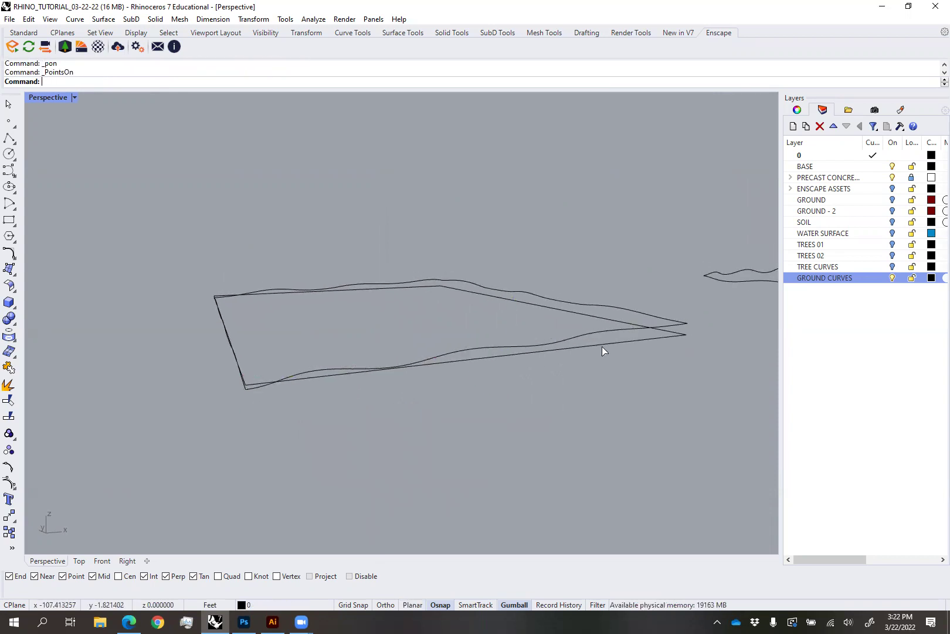
Build a NetworkSrf surface from the four wavy ground edge curves, using Position matching on edges A to D
{"action": "left_click", "coordinate": [570, 338]}
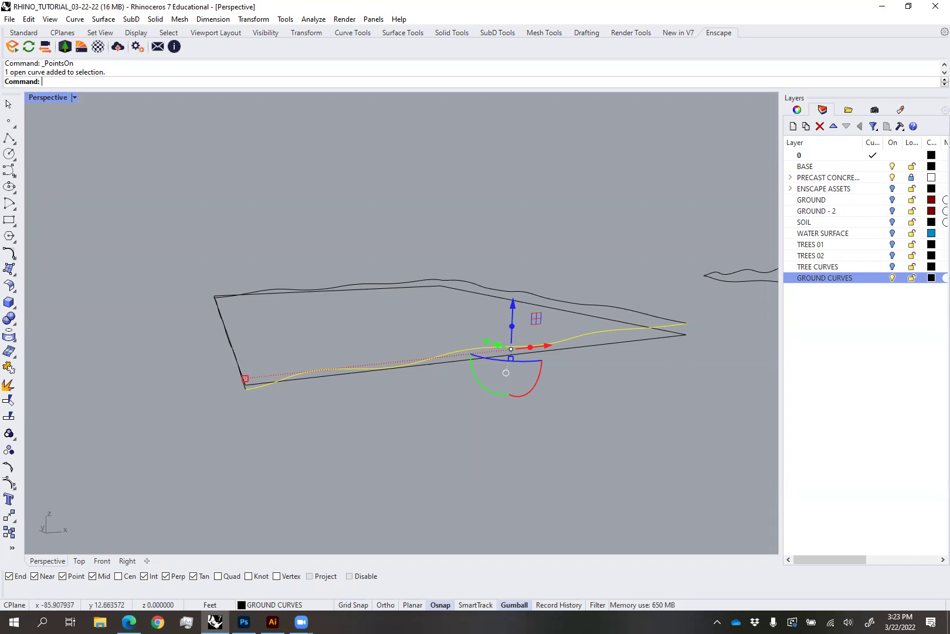
{"action": "left_click", "coordinate": [522, 292], "text": "shift"}
{"action": "right_click_drag", "start_coordinate": [252, 376], "coordinate": [309, 404]}
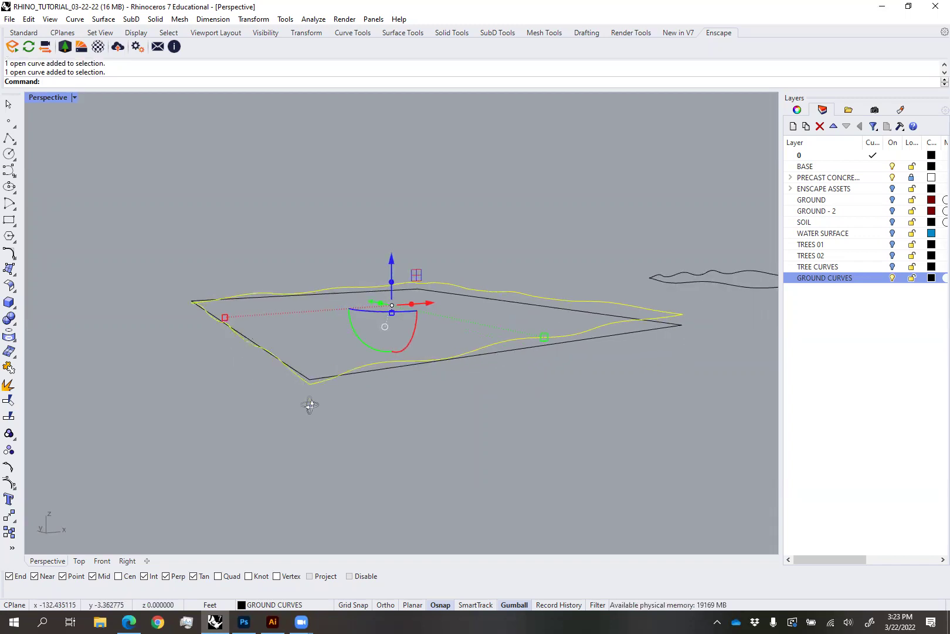
{"action": "type", "text": "NetworkSrf"}
{"action": "key", "text": "Return"}
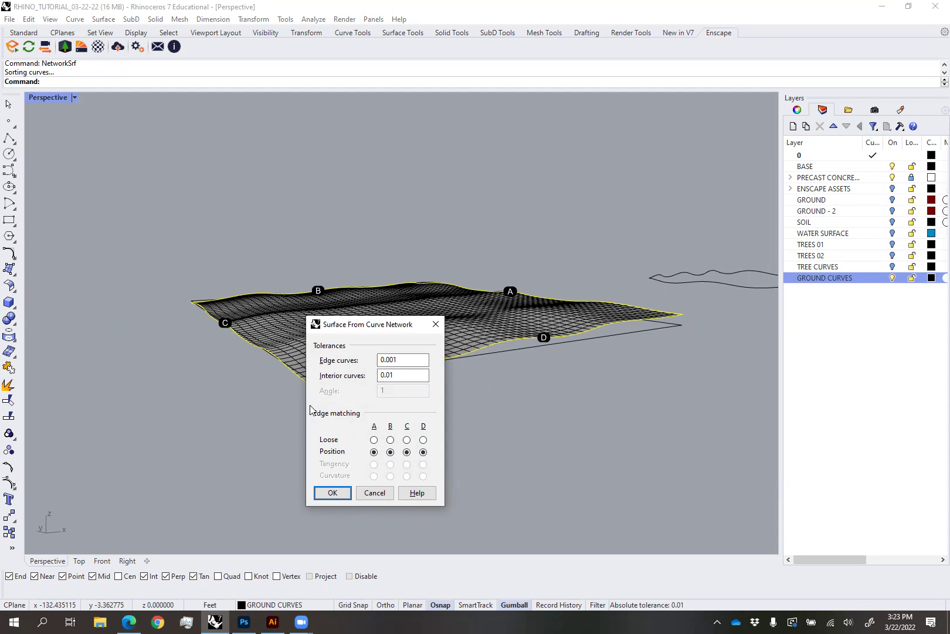
{"action": "left_click", "coordinate": [333, 494]}
Examine the undulating network surface and how it follows the four edge curves
{"action": "right_click_drag", "start_coordinate": [465, 333], "coordinate": [441, 360]}
{"action": "left_click", "coordinate": [441, 365]}
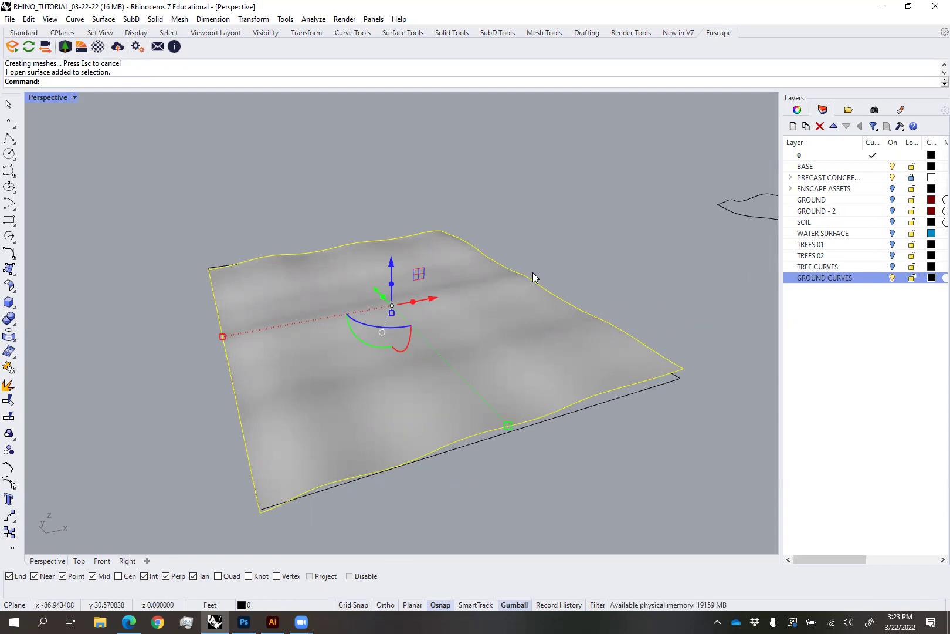
{"action": "left_click", "coordinate": [623, 245]}
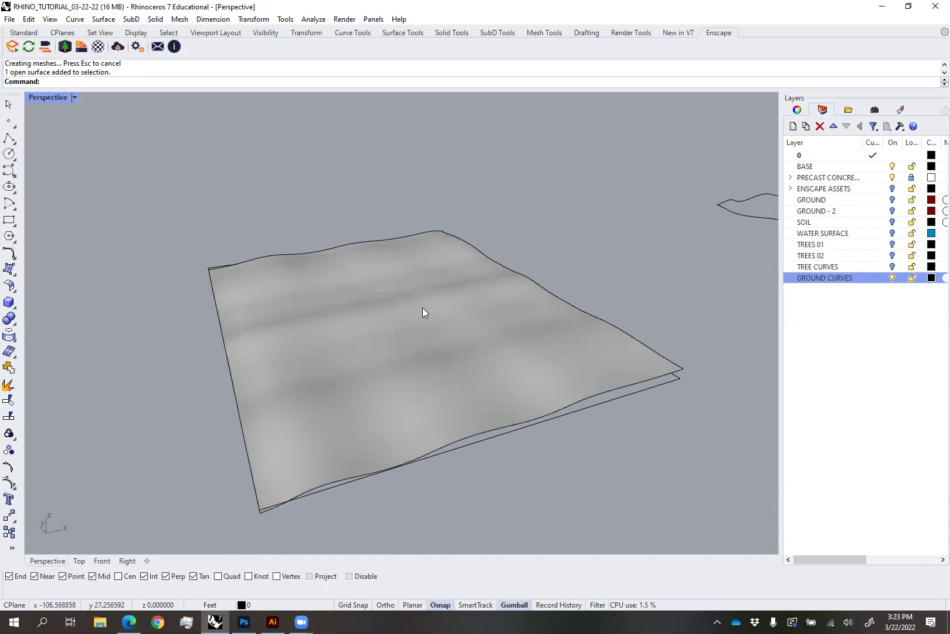
{"action": "right_click_drag", "start_coordinate": [423, 307], "coordinate": [473, 308]}
{"action": "left_click", "coordinate": [472, 325]}
{"action": "right_click_drag", "start_coordinate": [557, 266], "coordinate": [517, 276]}
{"action": "left_click", "coordinate": [564, 255]}
{"action": "left_click", "coordinate": [486, 347]}
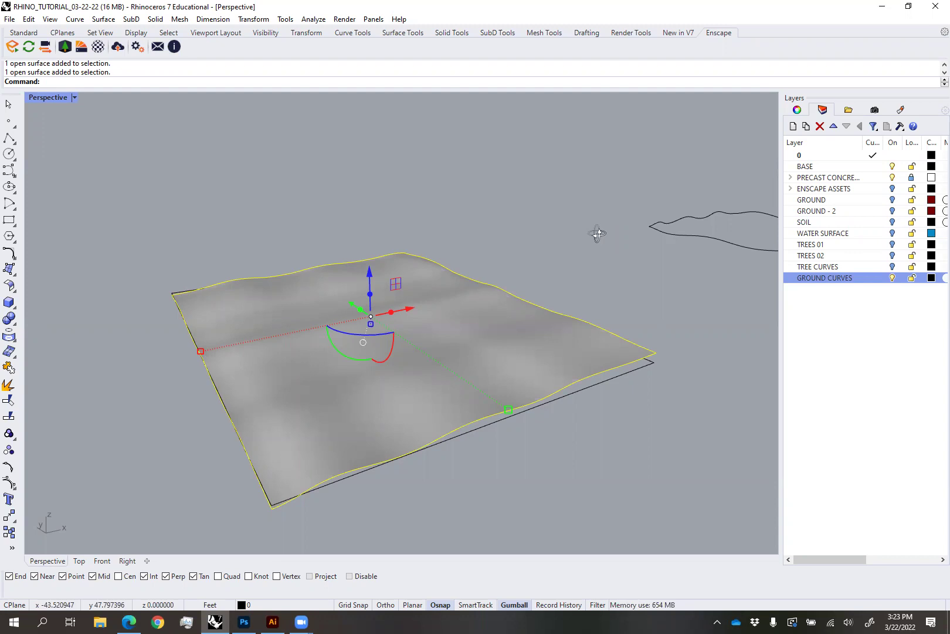
Delete the grey network surface spanning the wavy edge curves
{"action": "key", "text": "Escape"}
{"action": "left_click", "coordinate": [532, 347]}
{"action": "key", "text": "Delete"}
Highlight the wavy edge curves individually, and together as a set of four, to examine how they enclose the ground
{"action": "left_click", "coordinate": [584, 382]}
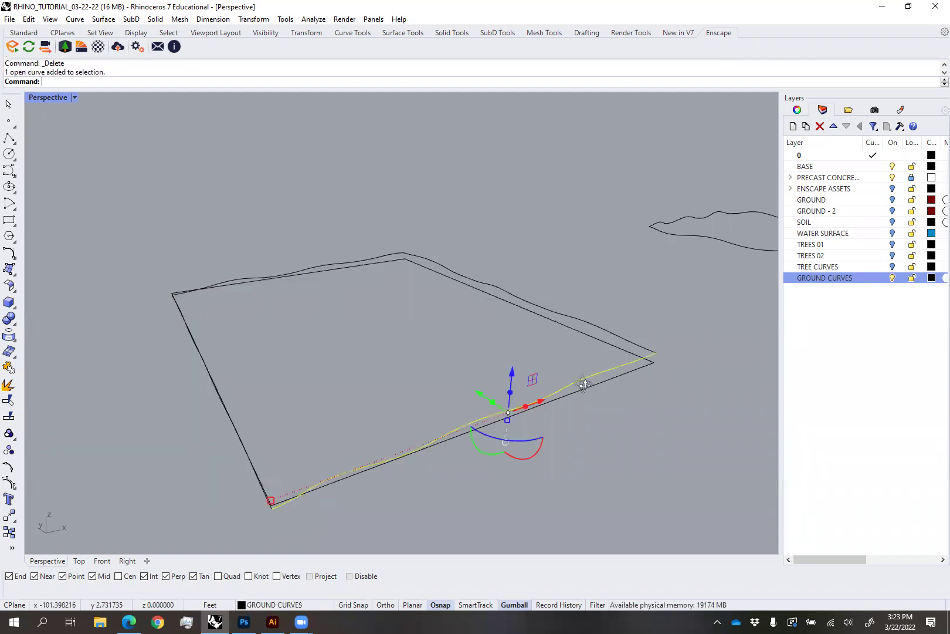
{"action": "key", "text": "Escape"}
{"action": "left_click", "coordinate": [483, 285]}
{"action": "left_click", "coordinate": [381, 258]}
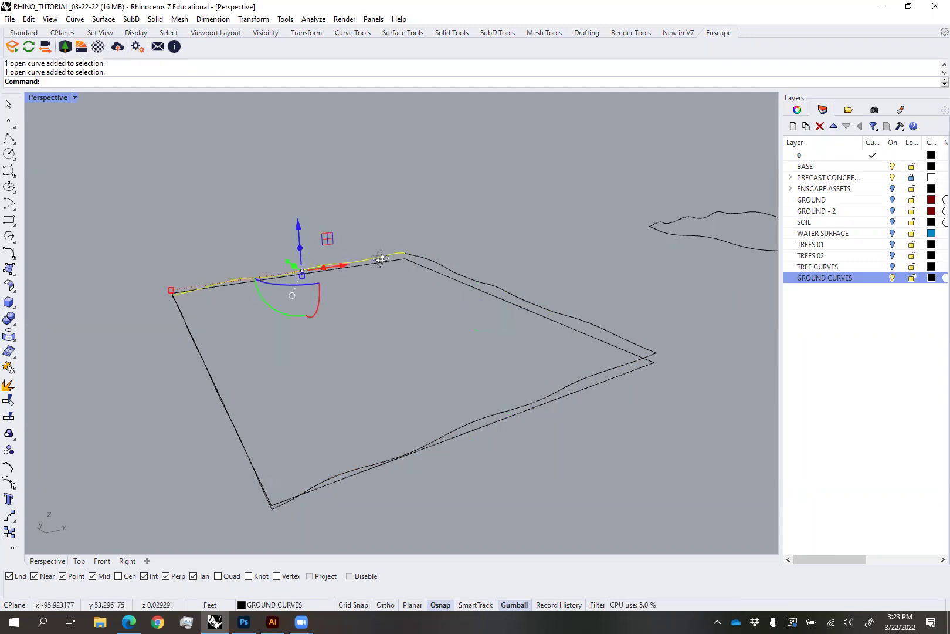
{"action": "right_click_drag", "start_coordinate": [273, 437], "coordinate": [291, 414]}
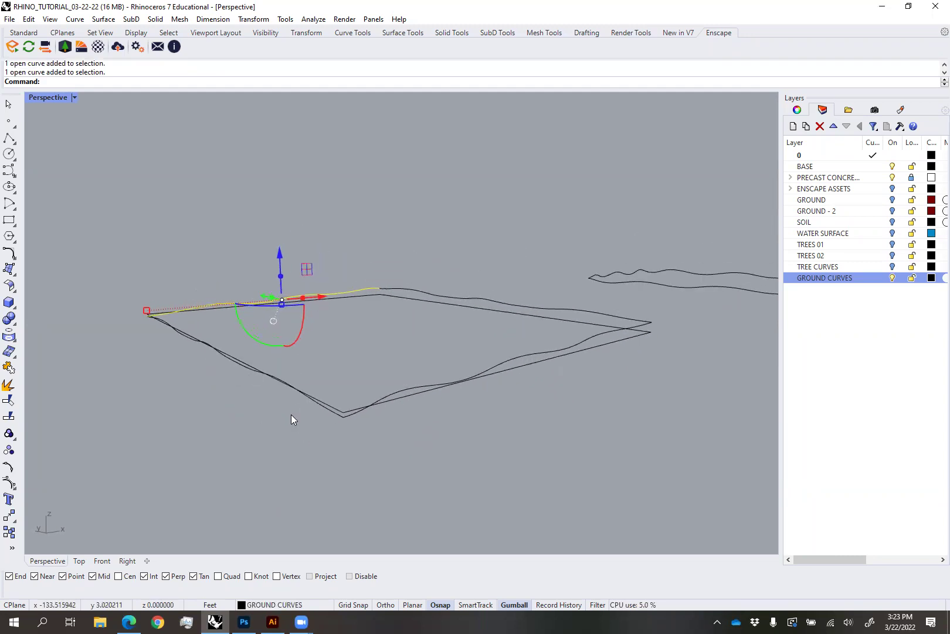
{"action": "left_click", "coordinate": [253, 374]}
{"action": "left_click", "coordinate": [407, 388], "text": "shift"}
{"action": "left_click", "coordinate": [484, 295], "text": "shift"}
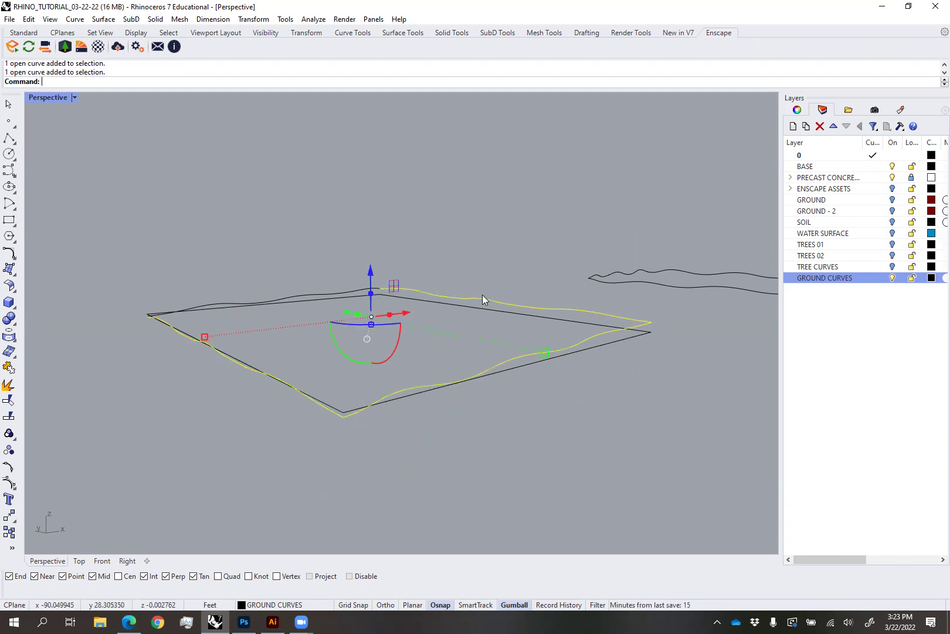
{"action": "left_click", "coordinate": [339, 291], "text": "shift"}
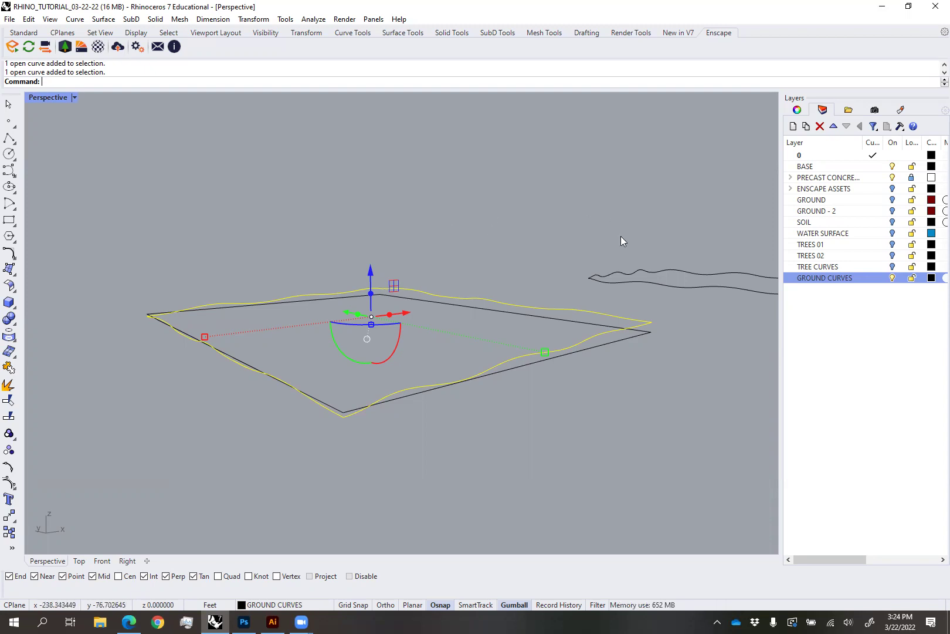
Turn off the GROUND CURVES layer and turn on the GROUND layer to display the textured ground surface
{"action": "left_click", "coordinate": [885, 279], "text": "ctrl"}
{"action": "left_click", "coordinate": [893, 279]}
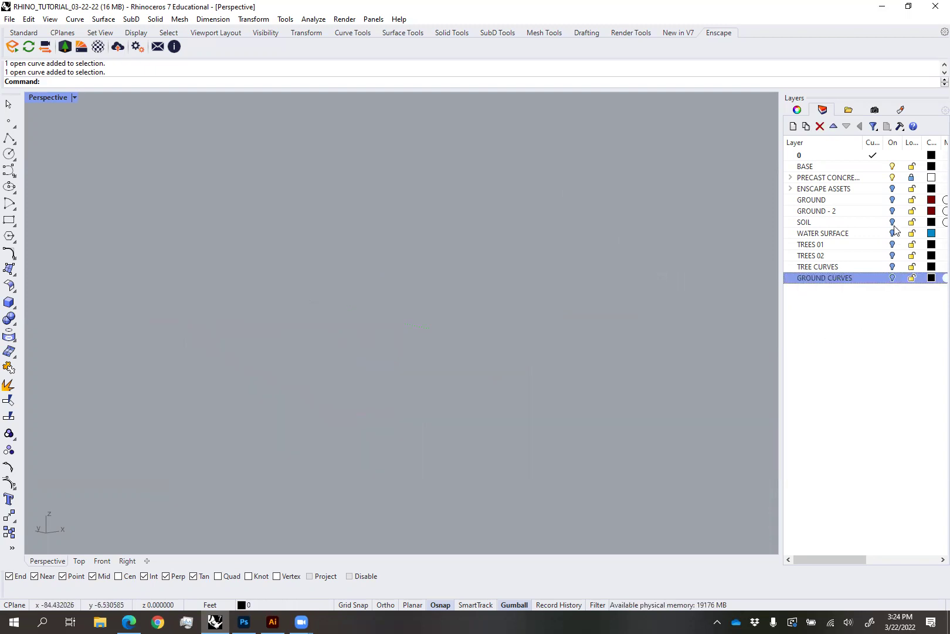
{"action": "left_click", "coordinate": [892, 200]}
{"action": "left_click", "coordinate": [687, 281]}
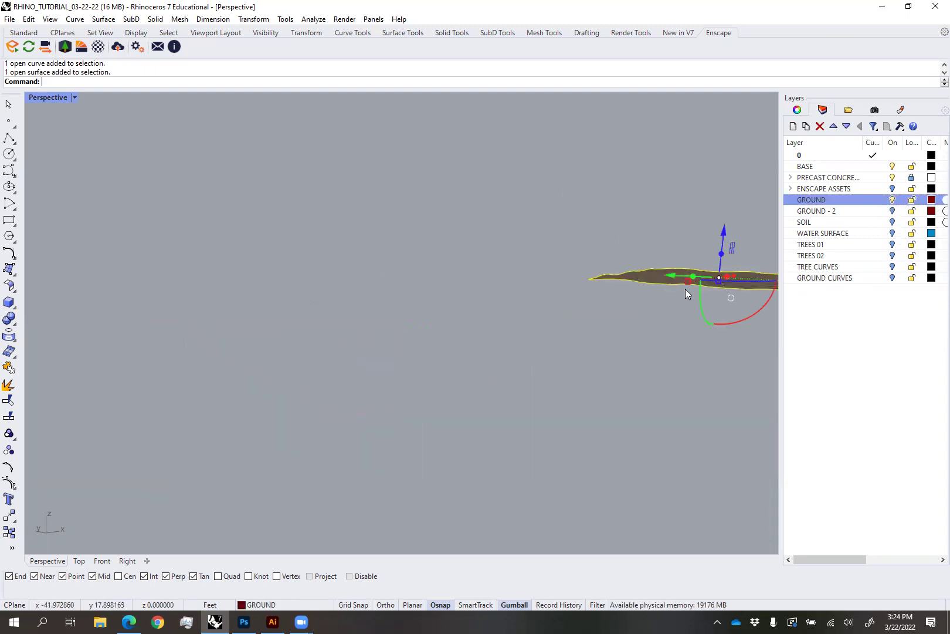
{"action": "key", "text": "ctrl+shift+e"}
{"action": "key", "text": "Escape"}
{"action": "scroll", "coordinate": [426, 309], "scroll_direction": "up", "scroll_amount": 8}
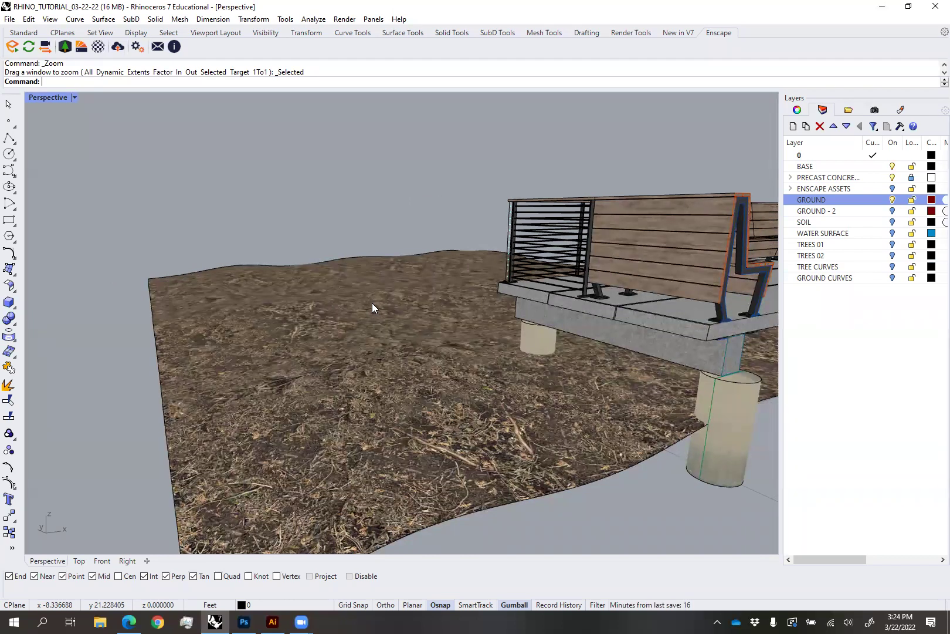
Examine how the forest-floor texture repeats across the ground surface, both close up and from above
{"action": "right_click_drag", "start_coordinate": [324, 338], "coordinate": [377, 326]}
{"action": "left_click", "coordinate": [376, 328]}
{"action": "scroll", "coordinate": [376, 326], "scroll_direction": "up", "scroll_amount": 6}
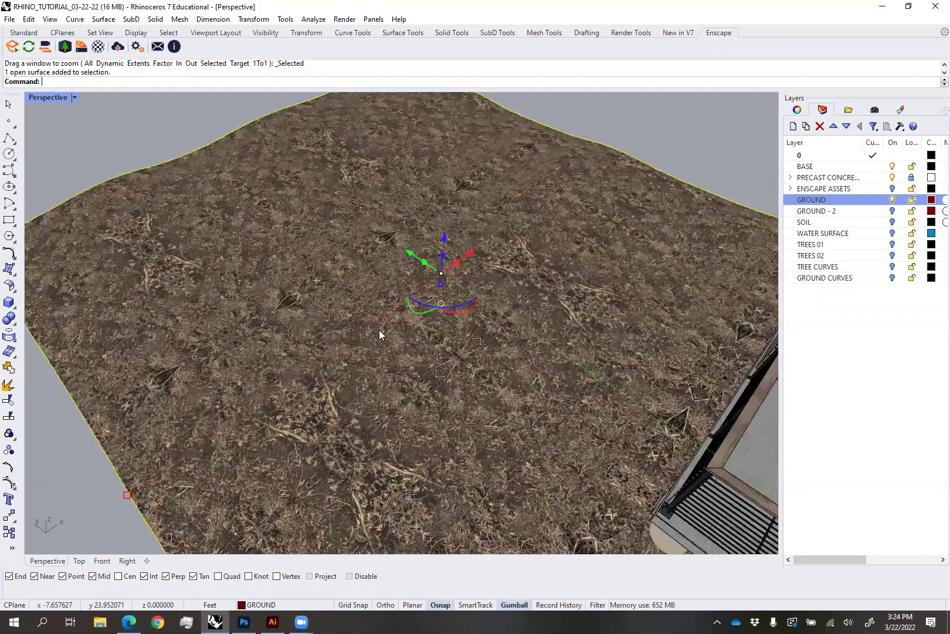
{"action": "scroll", "coordinate": [383, 327], "scroll_direction": "up", "scroll_amount": 2}
{"action": "scroll", "coordinate": [383, 338], "scroll_direction": "down", "scroll_amount": 8}
{"action": "scroll", "coordinate": [237, 223], "scroll_direction": "down", "scroll_amount": 1}
{"action": "key", "text": "Escape"}
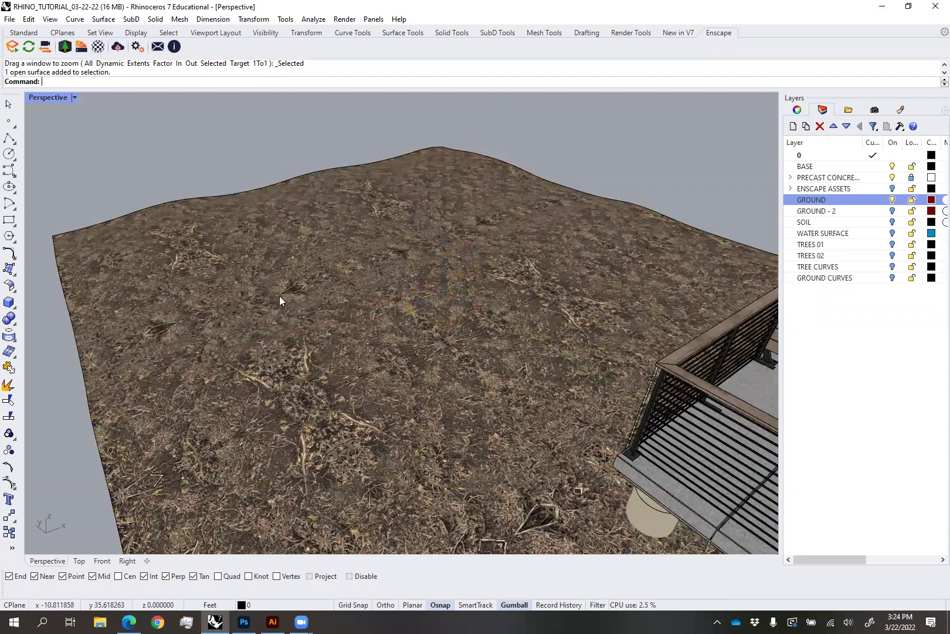
{"action": "right_click_drag", "start_coordinate": [393, 332], "coordinate": [397, 286]}
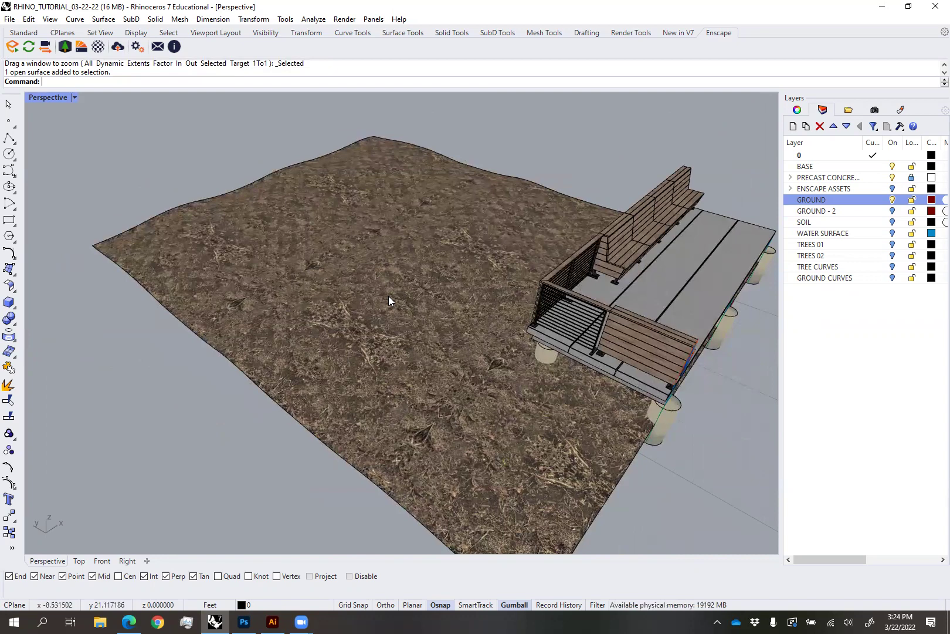
{"action": "right_click_drag", "start_coordinate": [365, 313], "coordinate": [287, 370]}
{"action": "scroll", "coordinate": [328, 346], "scroll_direction": "up", "scroll_amount": 2}
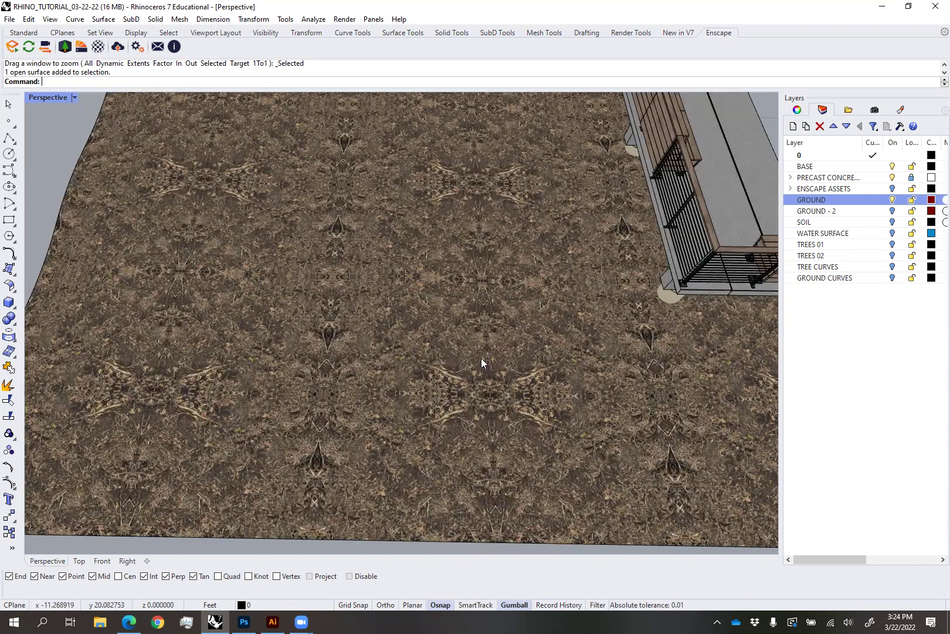
{"action": "right_click_drag", "start_coordinate": [495, 392], "coordinate": [505, 320]}
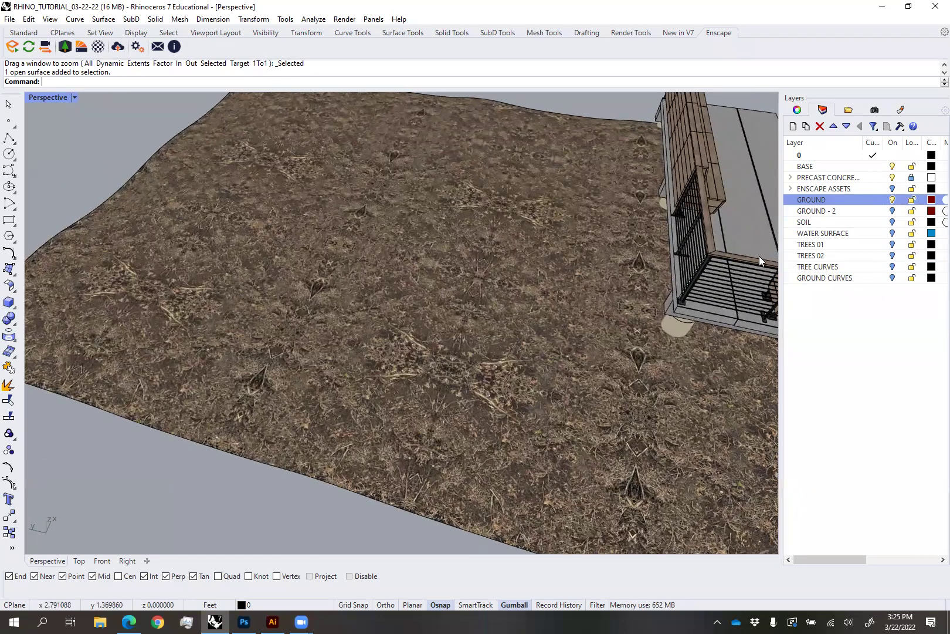
Disable mirroring of alternate tiles in the GROUND layer material's forest-floor-terrain_0030_01_S_enl color texture
{"action": "left_click_drag", "start_coordinate": [778, 236], "coordinate": [685, 246]}
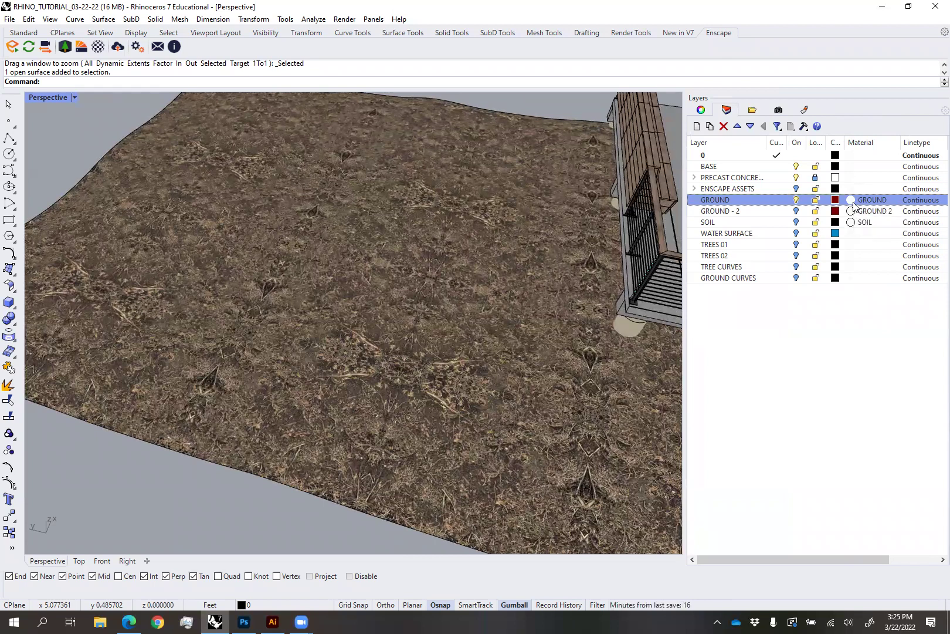
{"action": "left_click", "coordinate": [851, 200]}
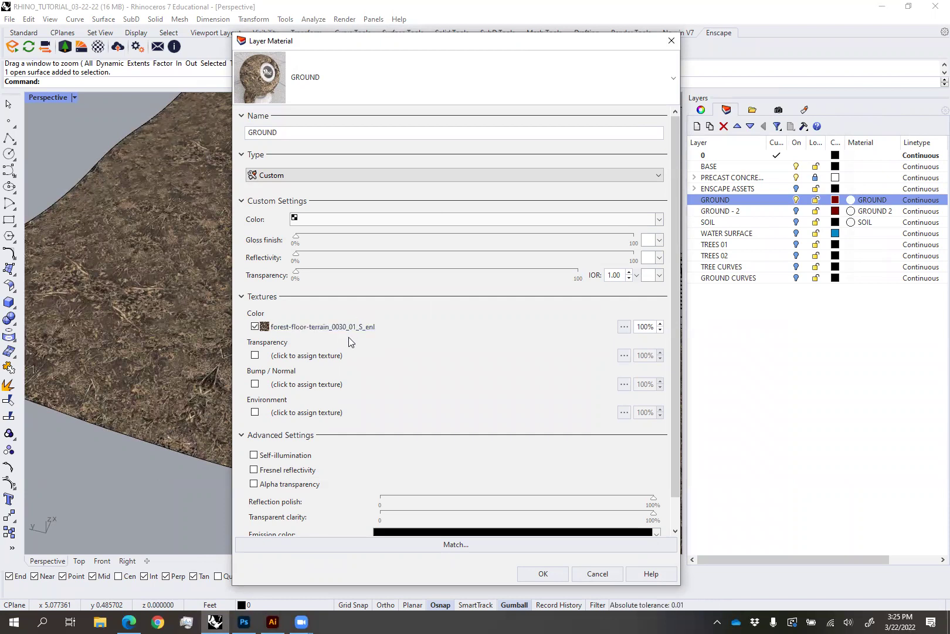
{"action": "left_click", "coordinate": [352, 327]}
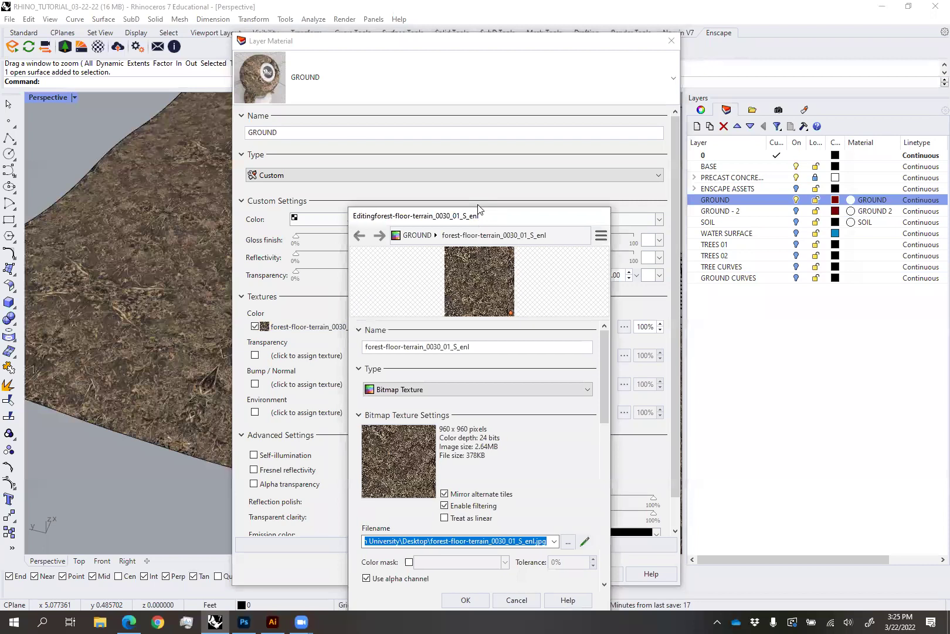
{"action": "left_click_drag", "start_coordinate": [473, 222], "coordinate": [473, 74]}
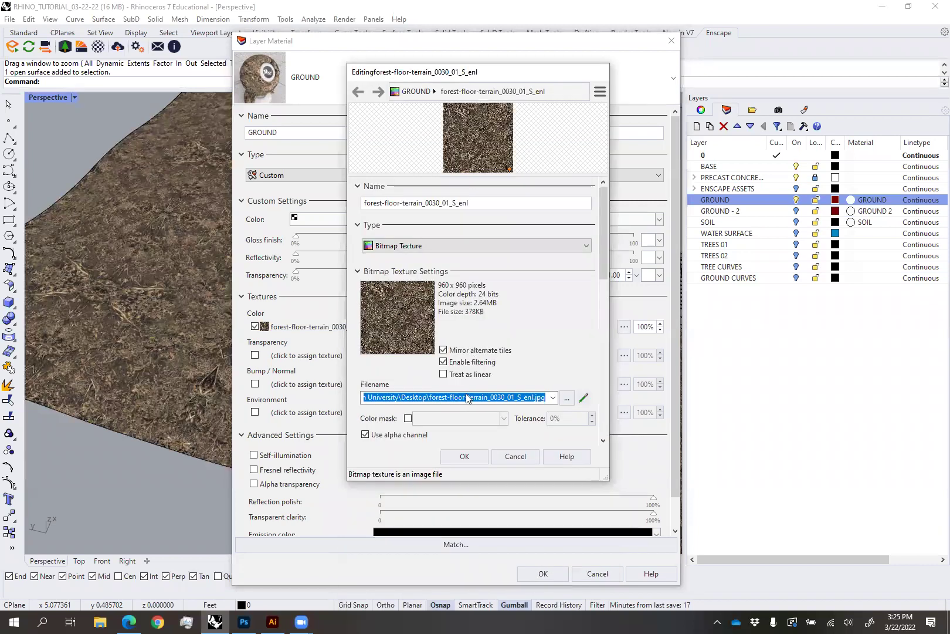
{"action": "left_click", "coordinate": [455, 349]}
{"action": "left_click", "coordinate": [464, 456]}
{"action": "left_click", "coordinate": [543, 574]}
Re-enable mirroring of alternate tiles in the GROUND material's color texture after inspecting the unmirrored tiling
{"action": "right_click_drag", "start_coordinate": [419, 392], "coordinate": [457, 411]}
{"action": "mouse_move", "coordinate": [332, 342]}
{"action": "right_mouse_down"}
{"action": "mouse_move", "coordinate": [323, 355]}
{"action": "mouse_move", "coordinate": [334, 363]}
{"action": "right_mouse_up"}
{"action": "scroll", "coordinate": [334, 338], "scroll_direction": "down", "scroll_amount": 4}
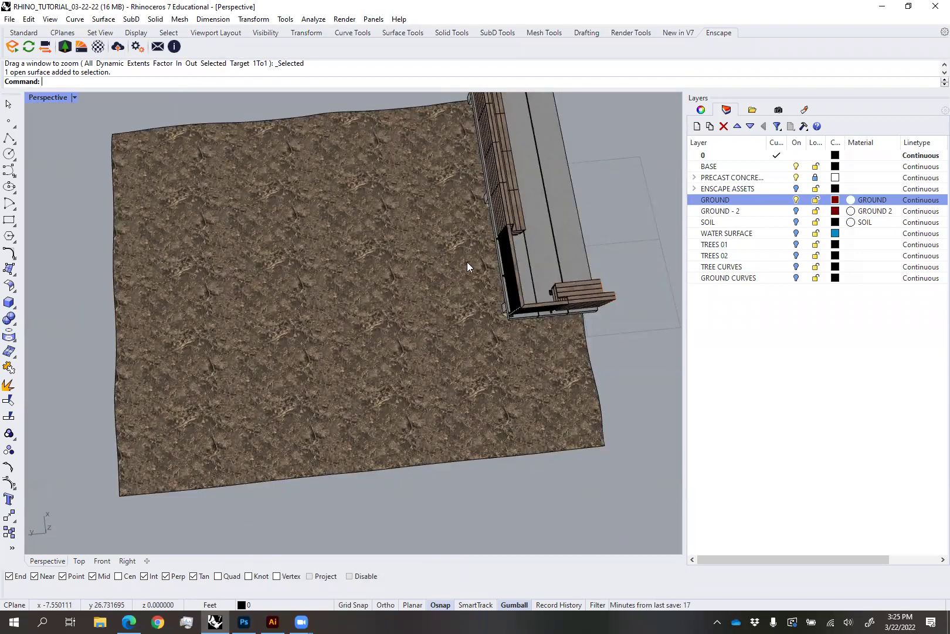
{"action": "scroll", "coordinate": [335, 263], "scroll_direction": "up", "scroll_amount": 10}
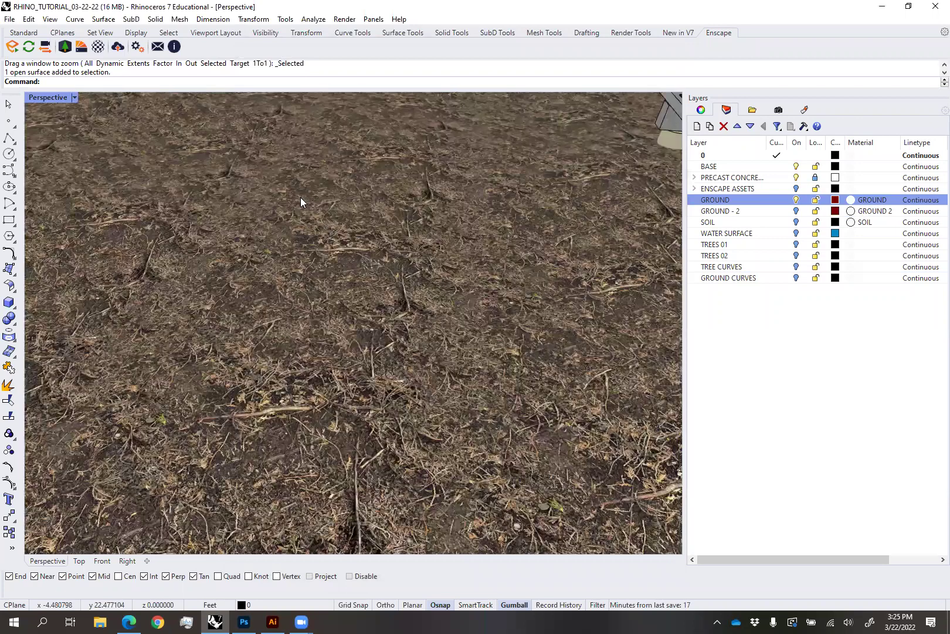
{"action": "scroll", "coordinate": [382, 206], "scroll_direction": "down", "scroll_amount": 8}
{"action": "scroll", "coordinate": [381, 206], "scroll_direction": "up", "scroll_amount": 5}
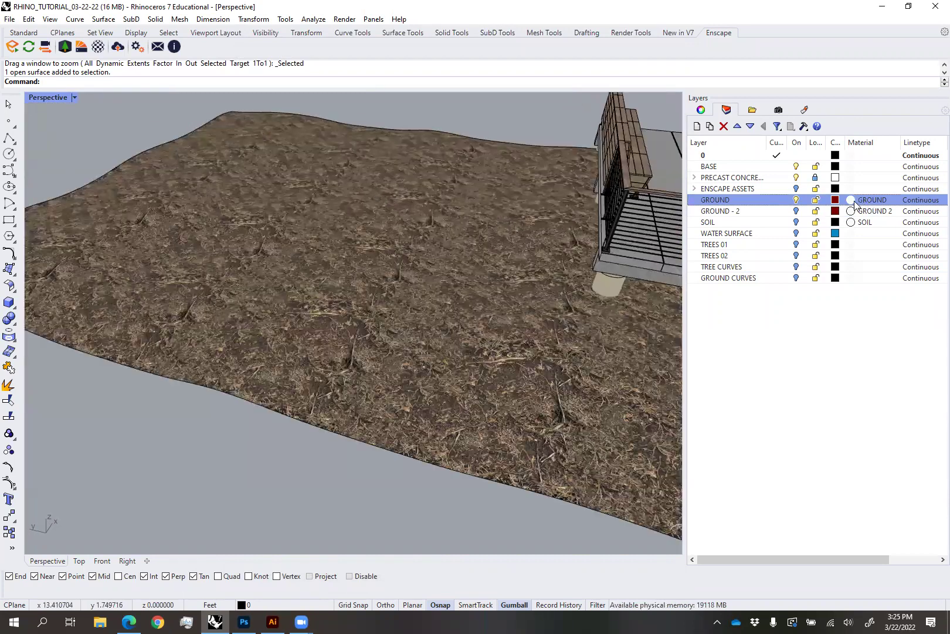
{"action": "left_click", "coordinate": [855, 202]}
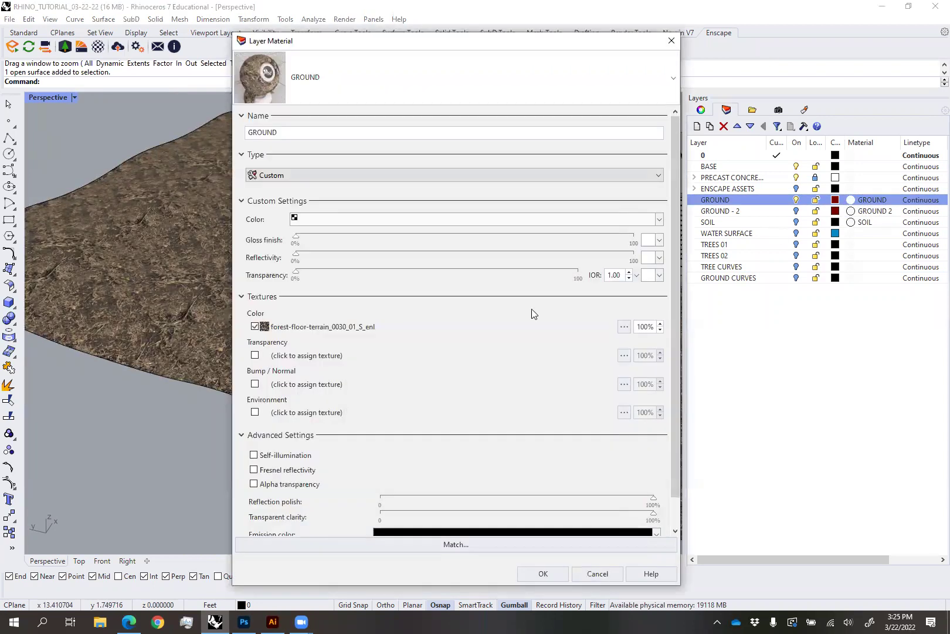
{"action": "left_click", "coordinate": [352, 327]}
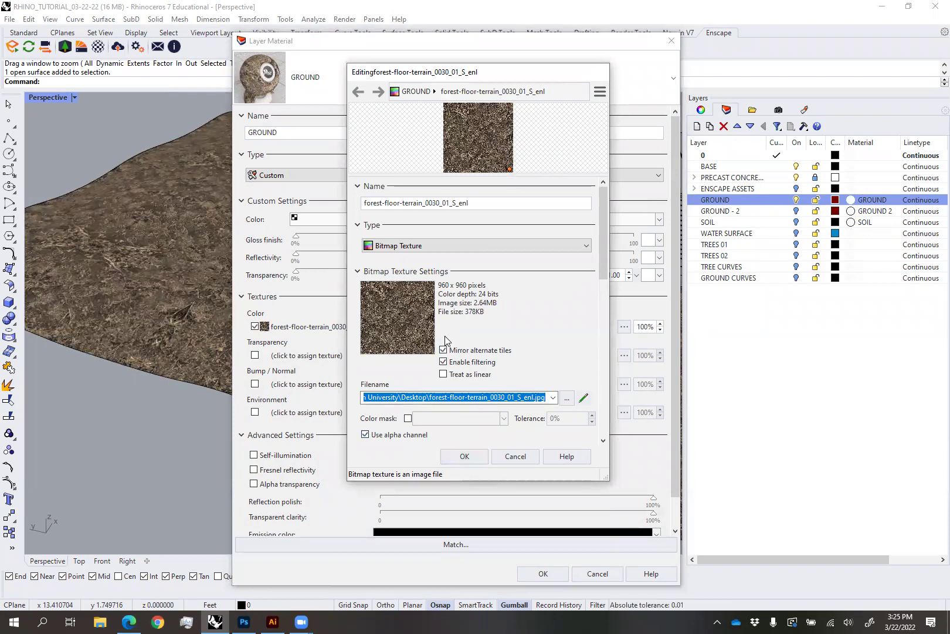
{"action": "left_click", "coordinate": [463, 455]}
{"action": "left_click", "coordinate": [551, 574]}
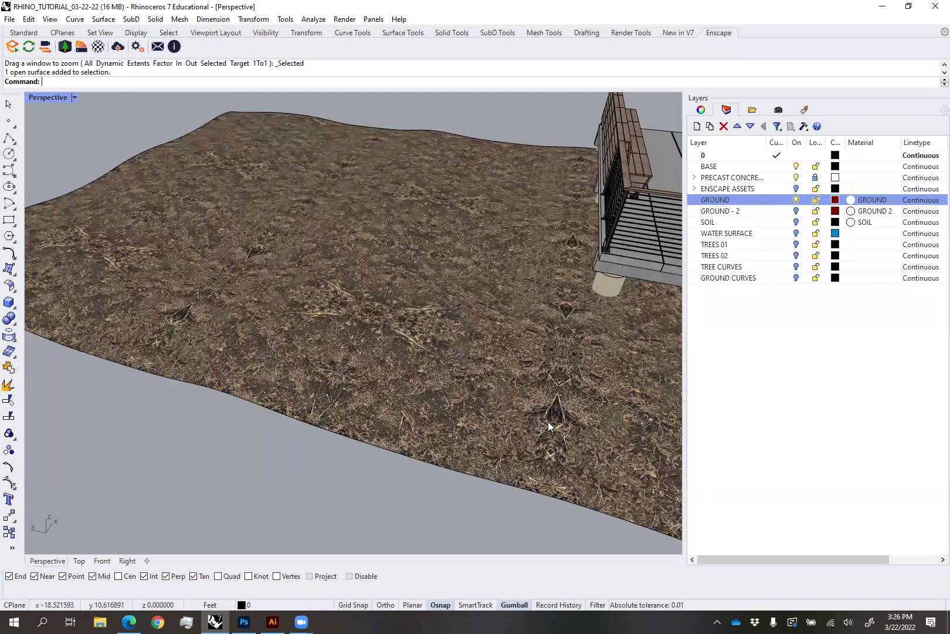
Turn on the GROUND - 2 layer to show the second ground material's patches on the terrain
{"action": "scroll", "coordinate": [557, 418], "scroll_direction": "up", "scroll_amount": 5}
{"action": "right_click_drag", "start_coordinate": [590, 378], "coordinate": [464, 313], "text": "shift"}
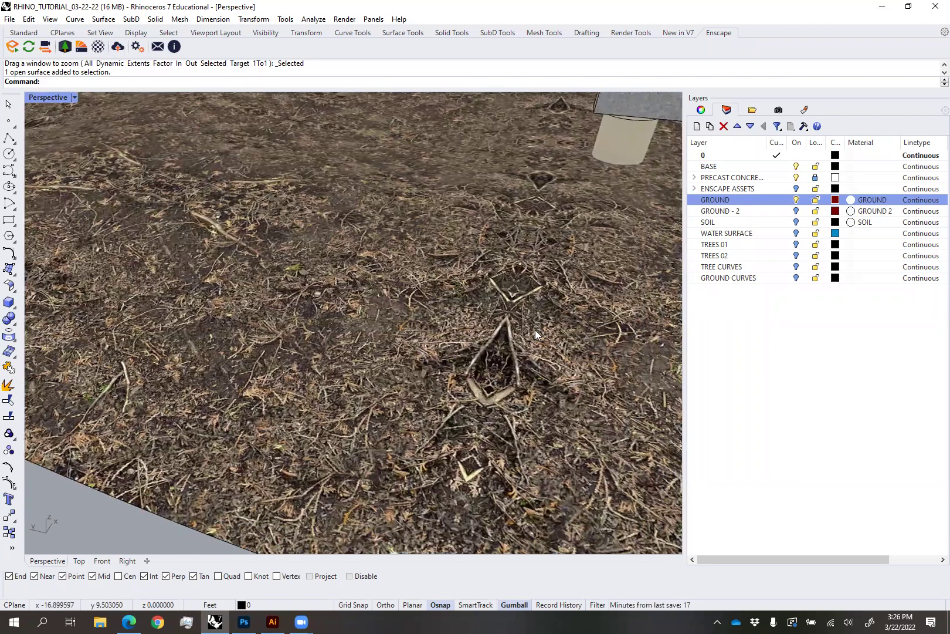
{"action": "scroll", "coordinate": [501, 377], "scroll_direction": "up", "scroll_amount": 3}
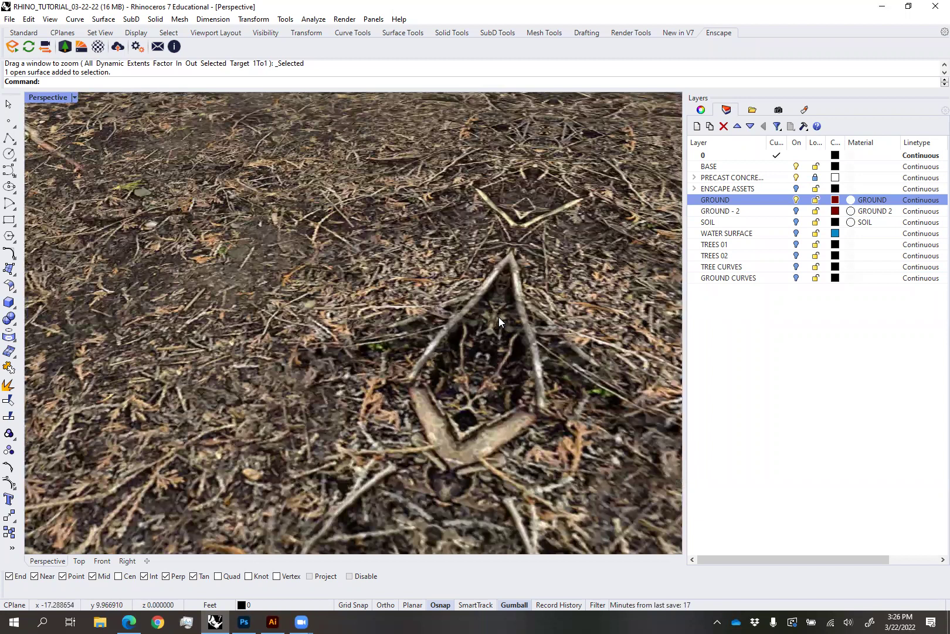
{"action": "scroll", "coordinate": [467, 320], "scroll_direction": "down", "scroll_amount": 8}
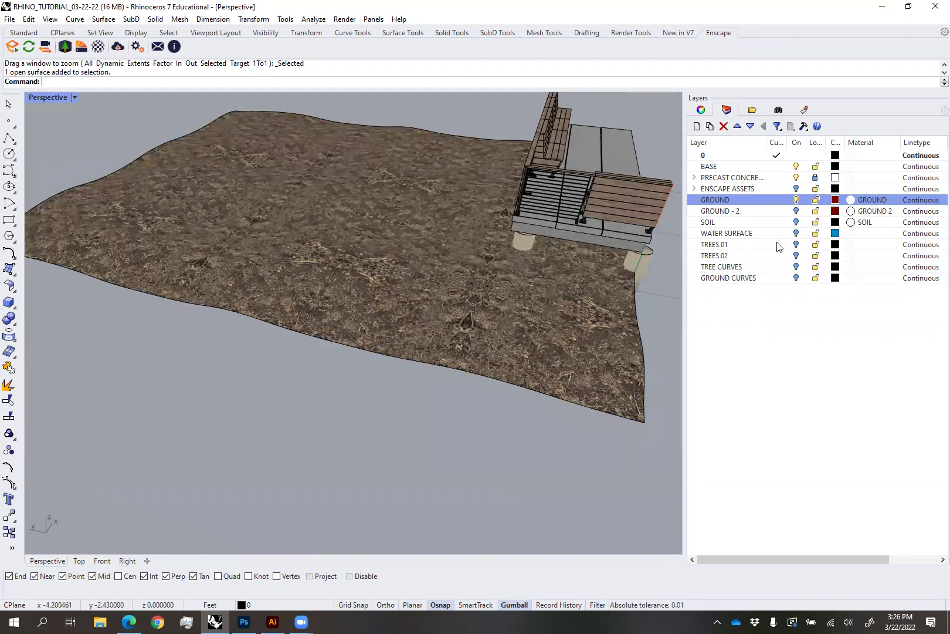
{"action": "left_click", "coordinate": [796, 211]}
{"action": "right_click_drag", "start_coordinate": [537, 192], "coordinate": [432, 216]}
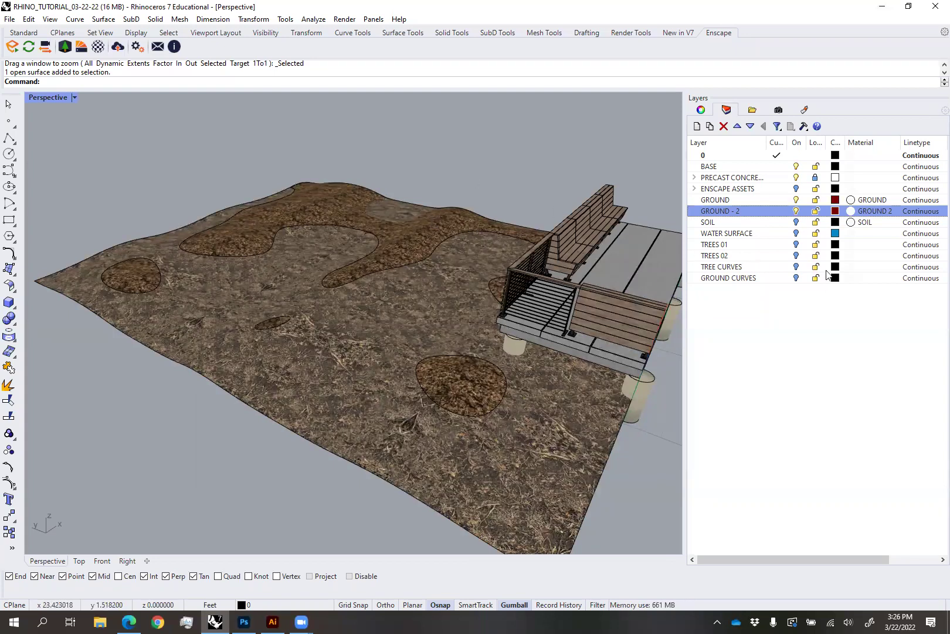
Turn off the GROUND - 2 layer, select the ground surface and add a new layer directly below GROUND
{"action": "left_click", "coordinate": [796, 211]}
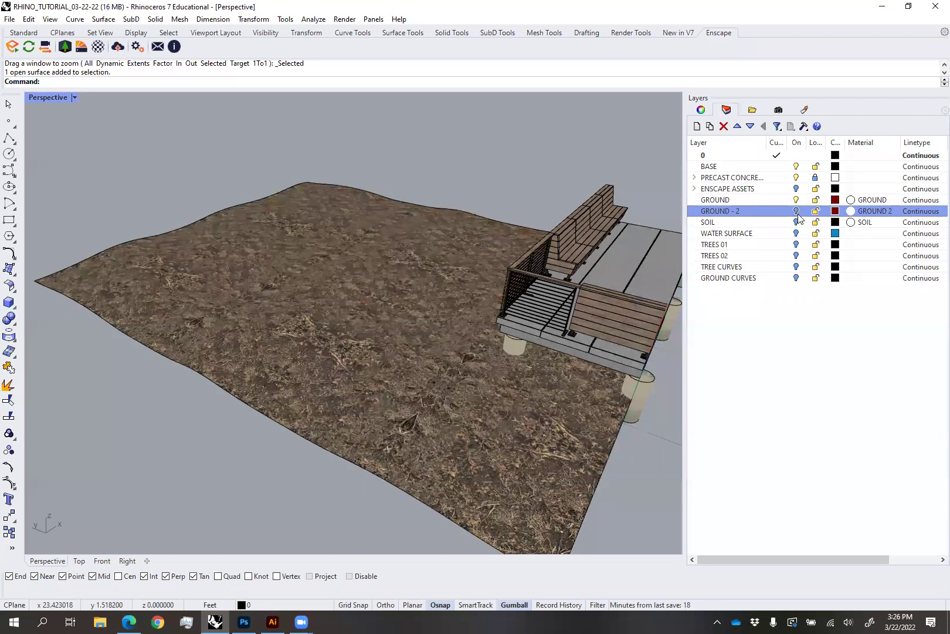
{"action": "left_click", "coordinate": [458, 265]}
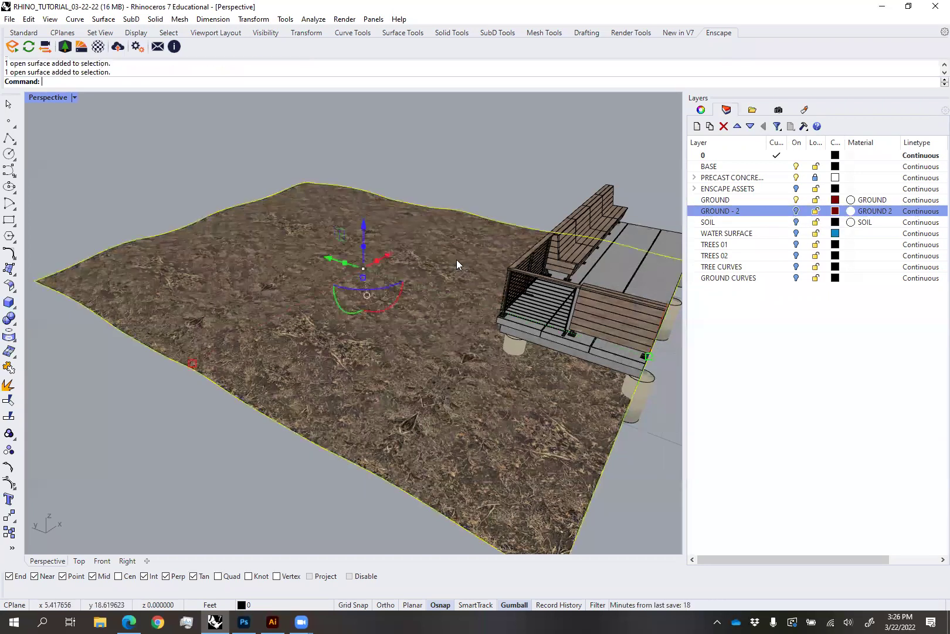
{"action": "left_click", "coordinate": [746, 199]}
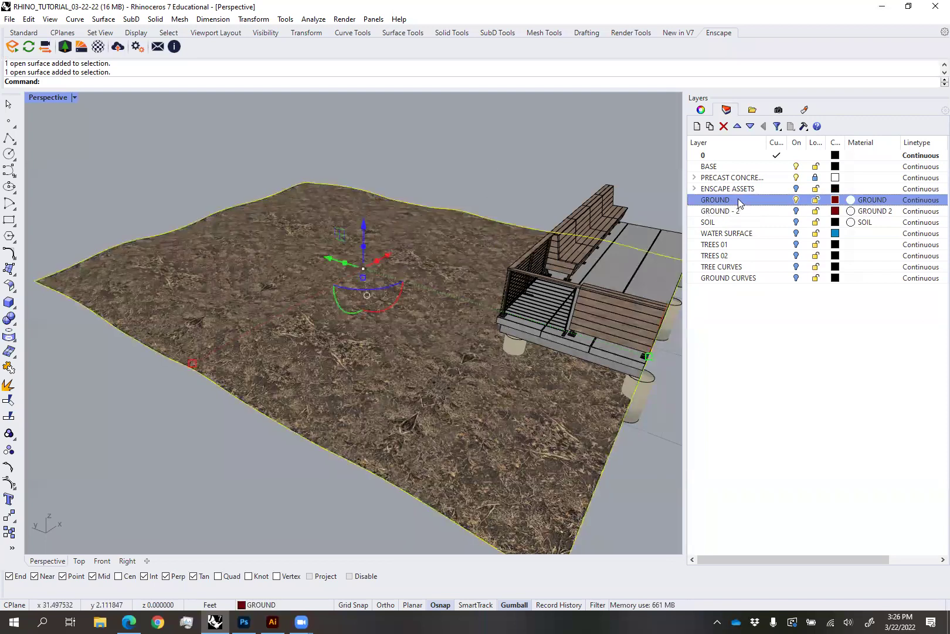
{"action": "left_click", "coordinate": [697, 126]}
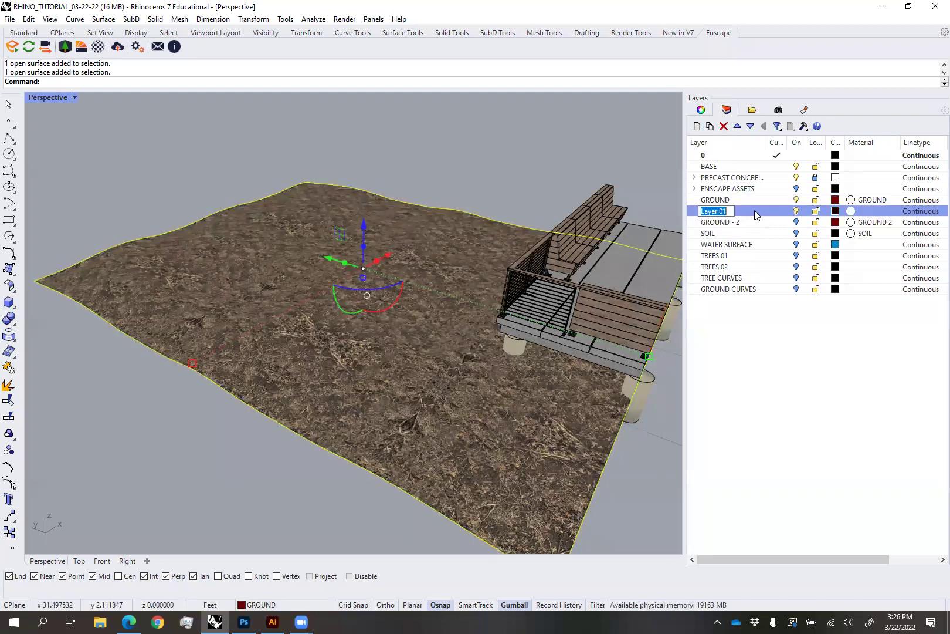
{"action": "left_click", "coordinate": [660, 202]}
{"action": "left_click", "coordinate": [478, 252]}
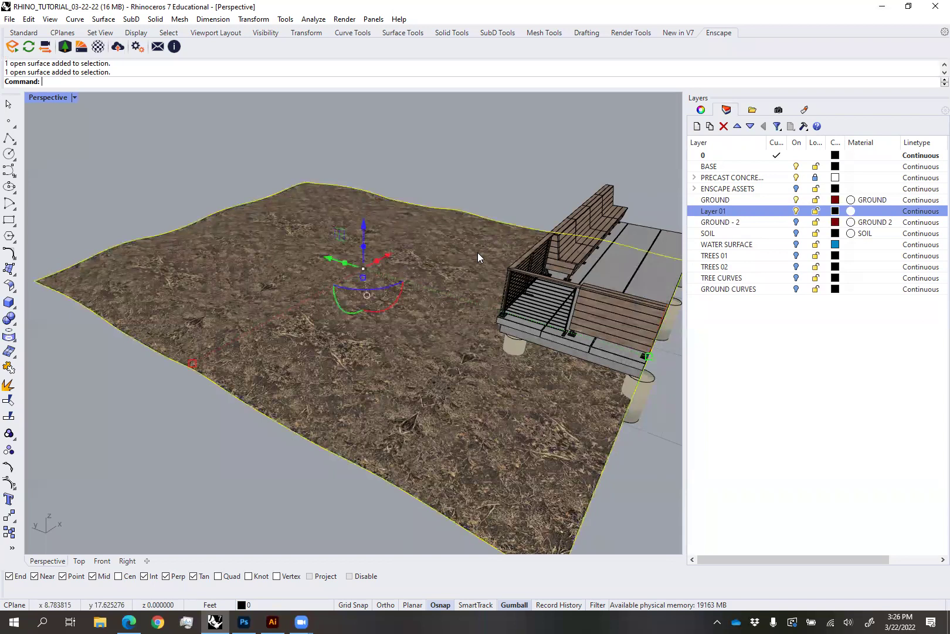
Copy the selected ground surface onto Layer 01, and turn off the GROUND layer to isolate and select the copy
{"action": "right_click", "coordinate": [731, 213]}
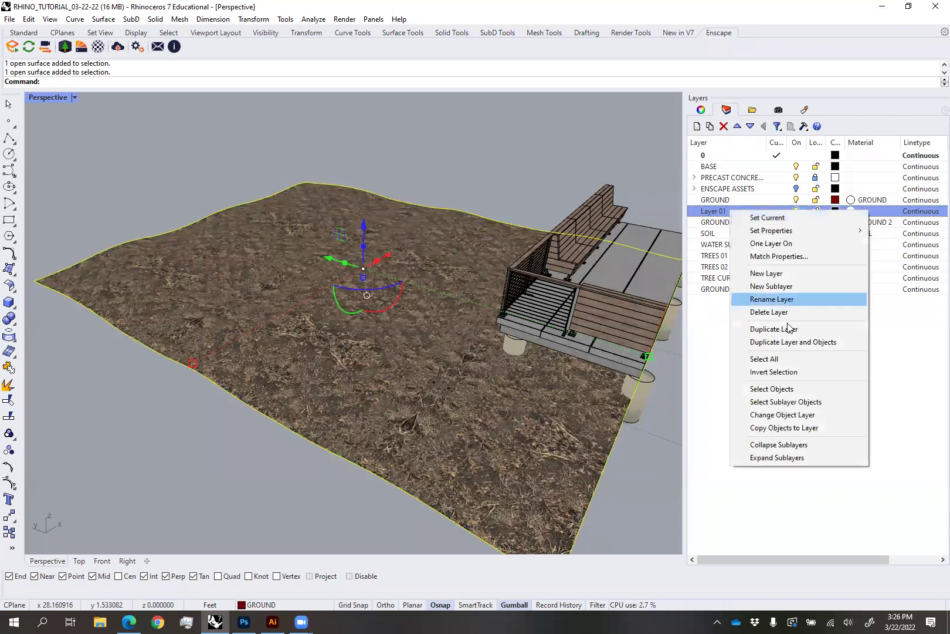
{"action": "left_click", "coordinate": [795, 428]}
{"action": "left_click", "coordinate": [590, 157]}
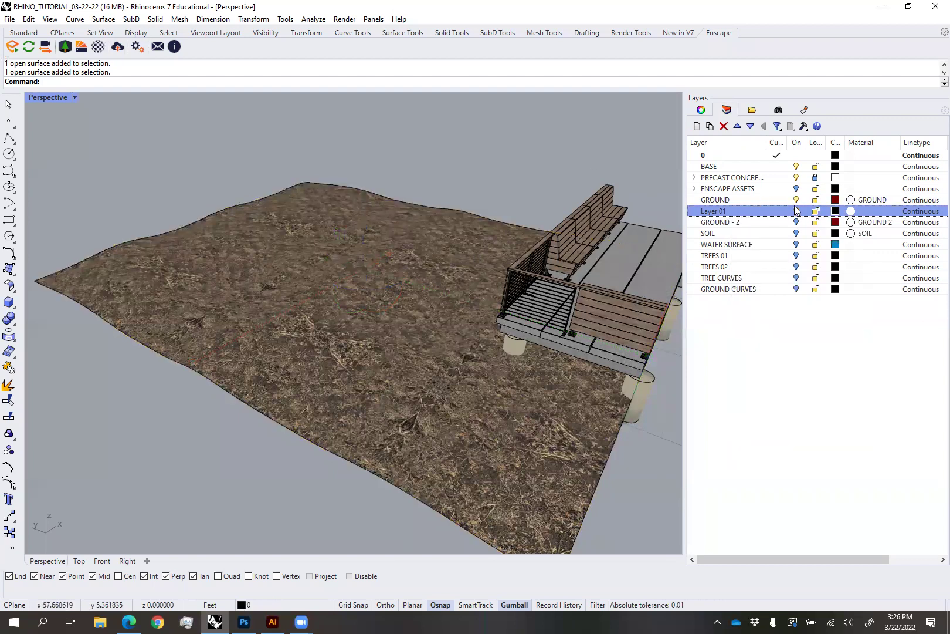
{"action": "left_click", "coordinate": [796, 200]}
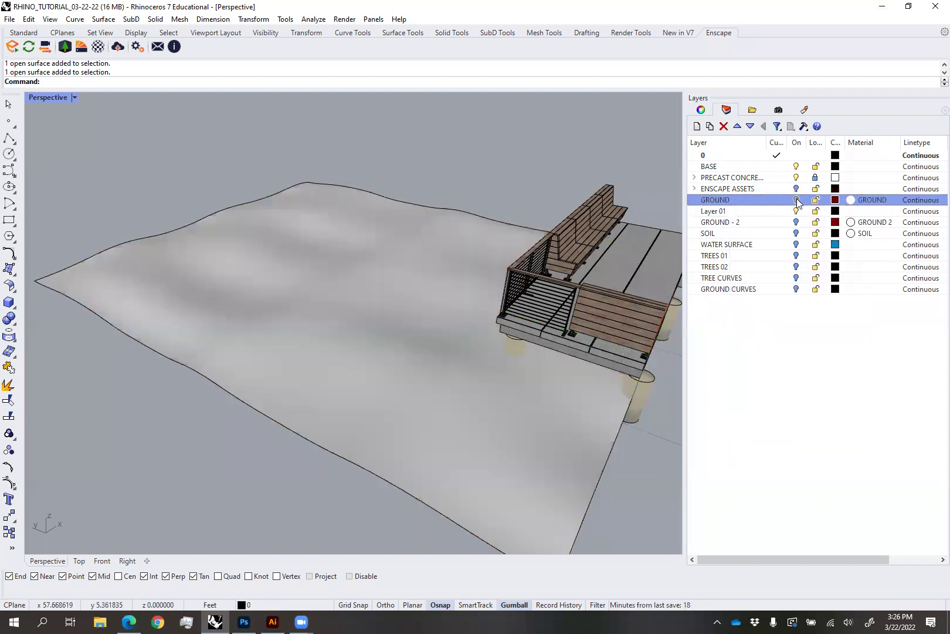
{"action": "left_click", "coordinate": [339, 415]}
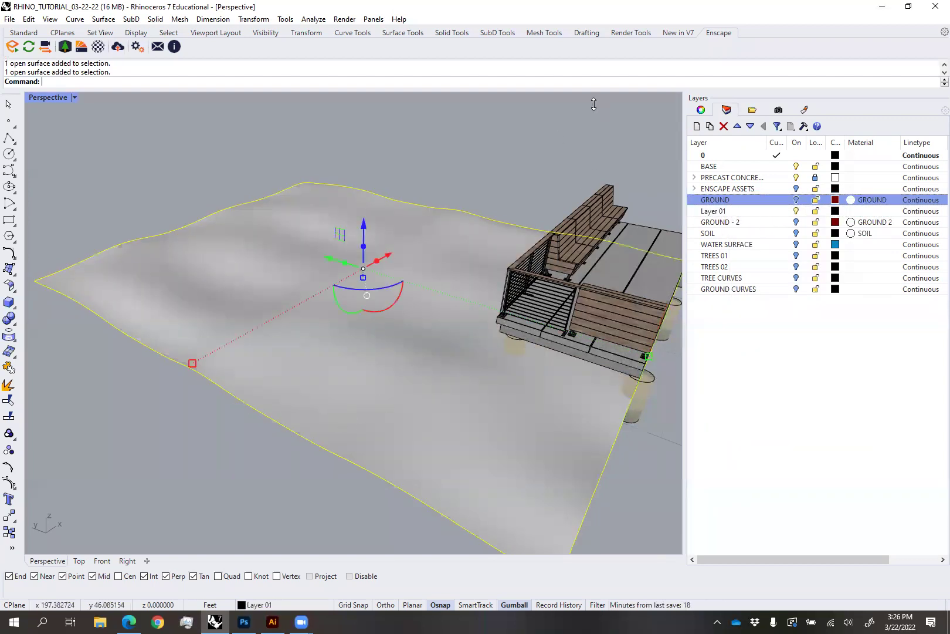
Turn on and lock the GROUND layer, and scale the copied surface vertically so it intersects the original ground
{"action": "left_click", "coordinate": [796, 199]}
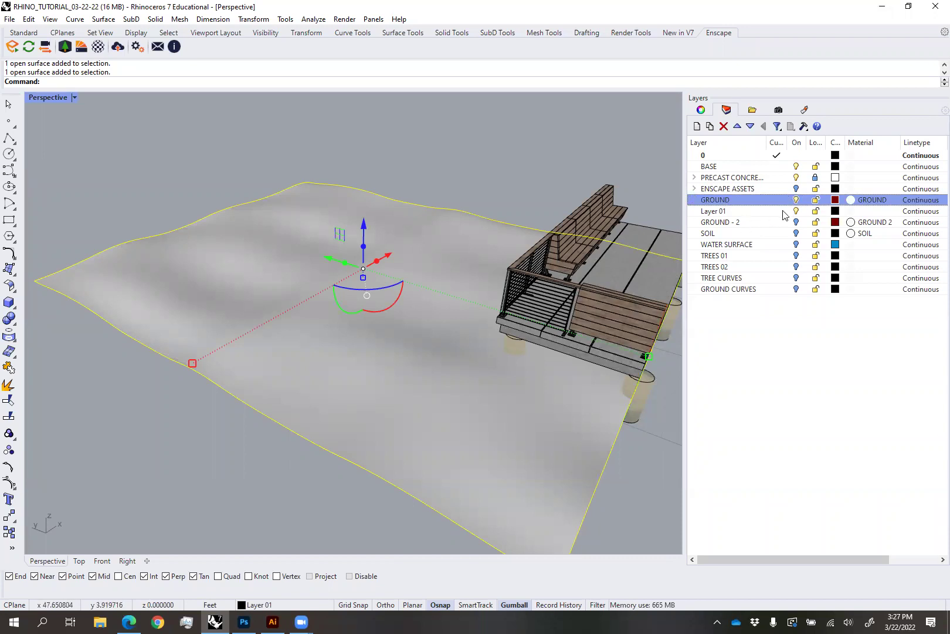
{"action": "left_click", "coordinate": [816, 200]}
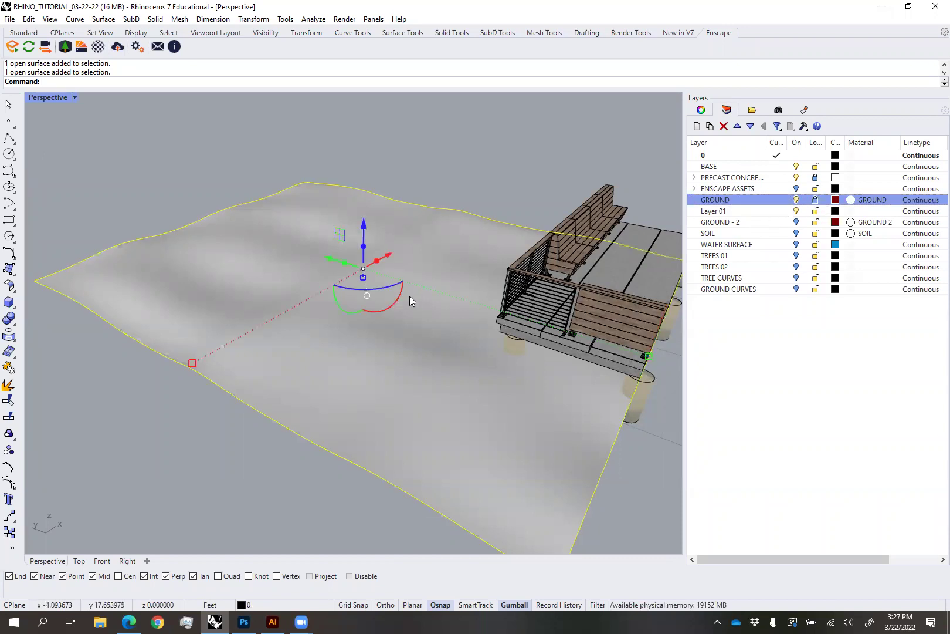
{"action": "right_click_drag", "start_coordinate": [410, 296], "coordinate": [386, 288]}
{"action": "scroll", "coordinate": [368, 286], "scroll_direction": "up", "scroll_amount": 5}
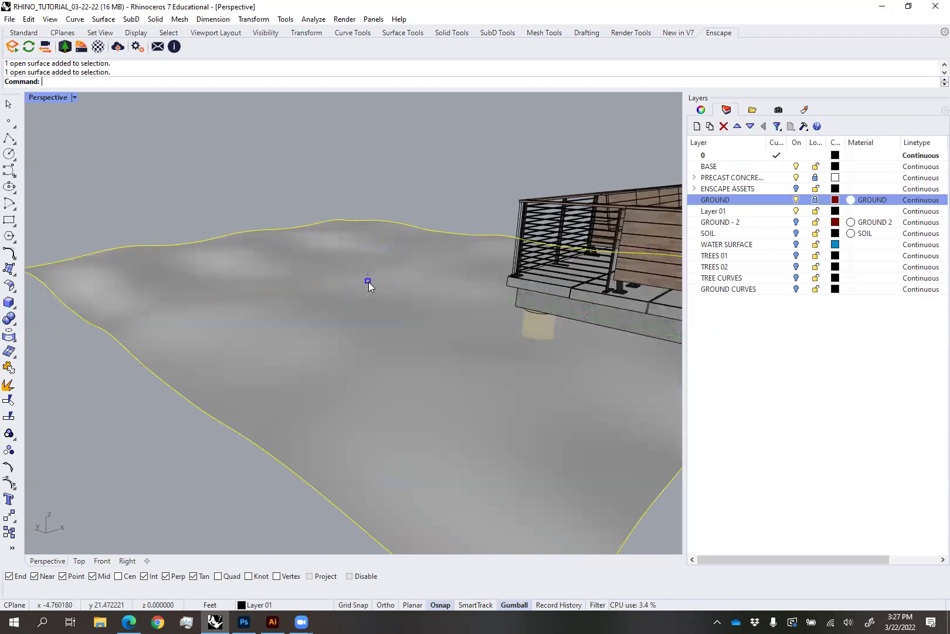
{"action": "left_click_drag", "start_coordinate": [369, 282], "coordinate": [390, 301]}
{"action": "scroll", "coordinate": [377, 316], "scroll_direction": "down", "scroll_amount": 6}
{"action": "mouse_move", "coordinate": [387, 334]}
{"action": "right_mouse_down"}
{"action": "mouse_move", "coordinate": [393, 345]}
{"action": "mouse_move", "coordinate": [371, 324]}
{"action": "right_mouse_up"}
{"action": "scroll", "coordinate": [364, 322], "scroll_direction": "up", "scroll_amount": 3}
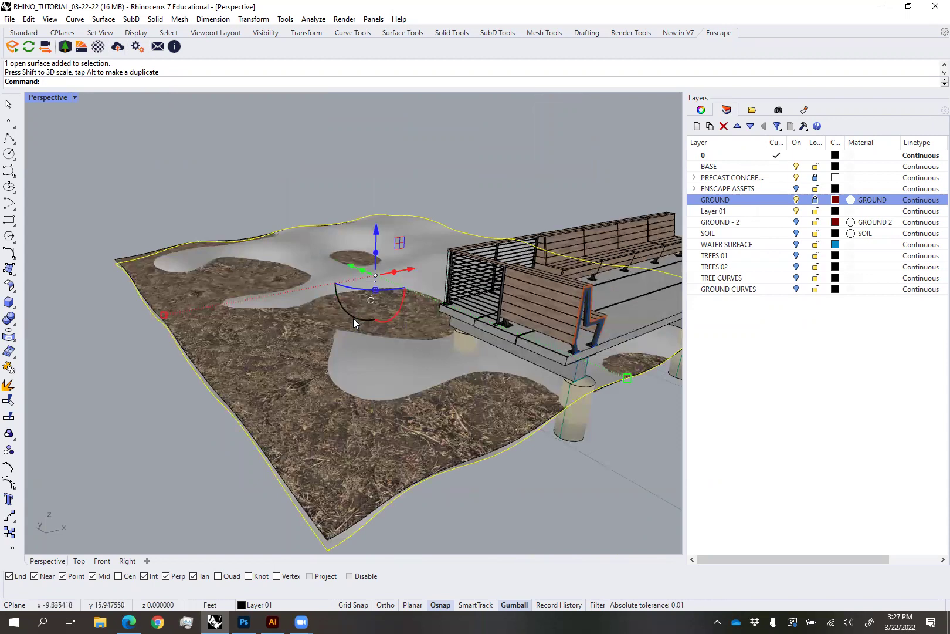
Try rotating the copied surface by 1 degree about the gumball's green axis, and undo the rotation
{"action": "left_click", "coordinate": [352, 315]}
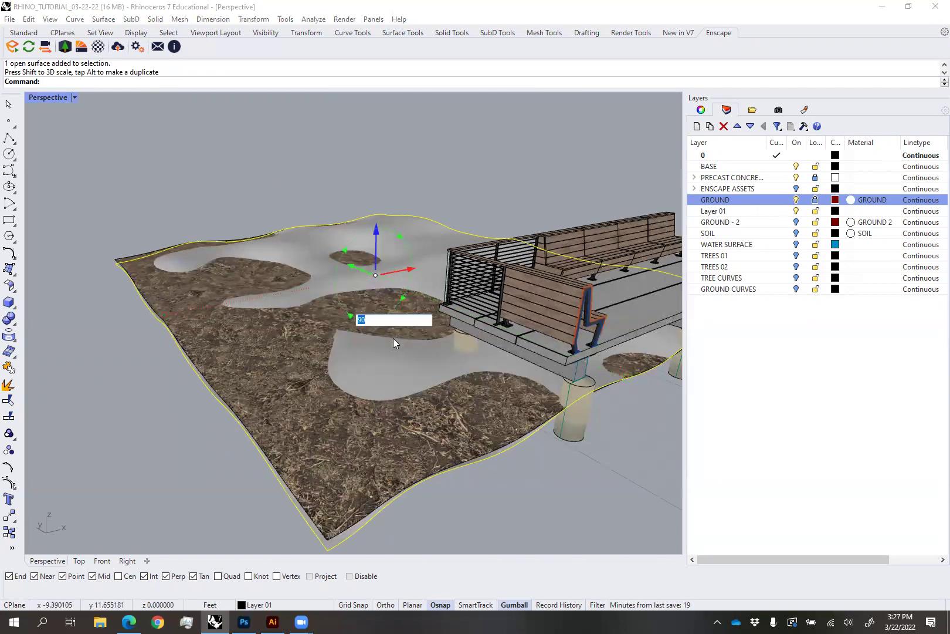
{"action": "type", "text": "1"}
{"action": "key", "text": "Return"}
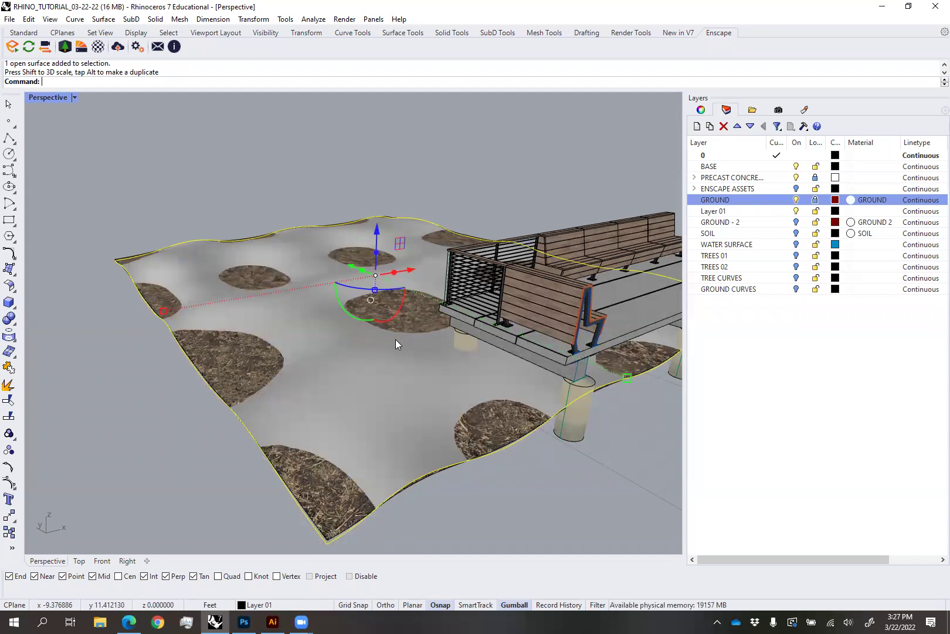
{"action": "key", "text": "ctrl+z"}
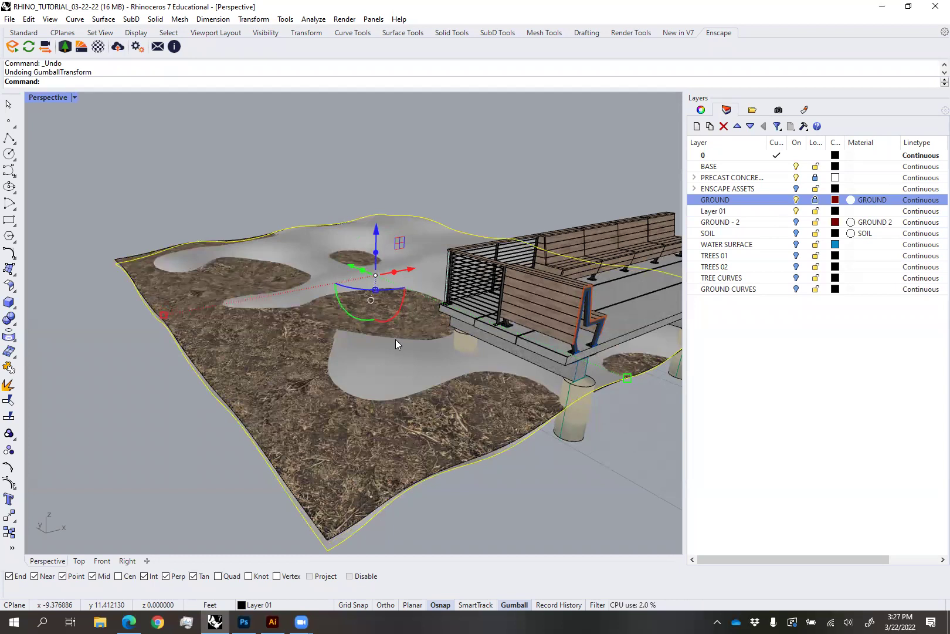
Split the copied Layer 01 surface, using the unlocked GROUND surface as the cutting object
{"action": "left_click", "coordinate": [492, 174]}
{"action": "right_click_drag", "start_coordinate": [377, 245], "coordinate": [484, 152]}
{"action": "left_click", "coordinate": [341, 270]}
{"action": "key", "text": "Escape"}
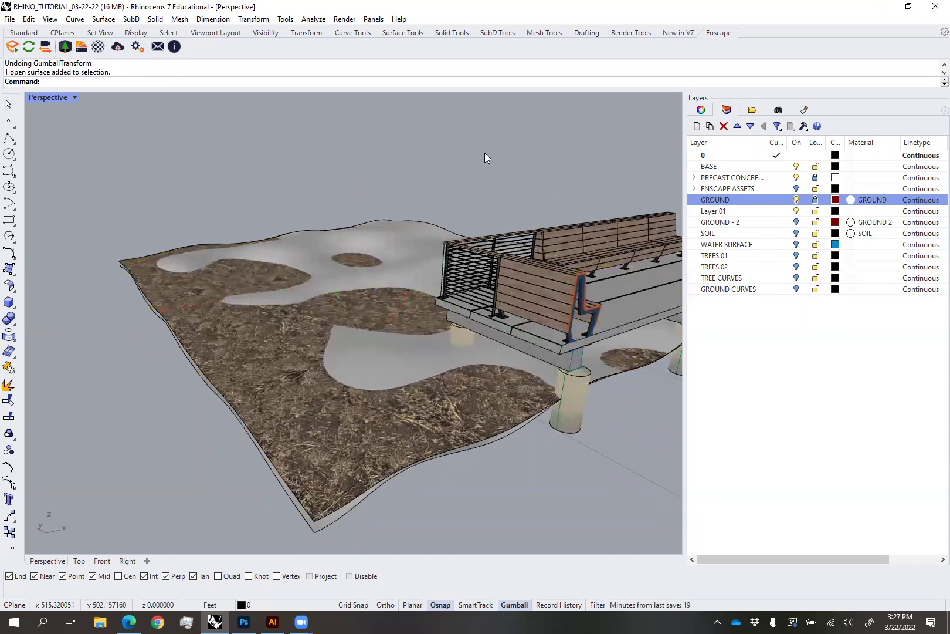
{"action": "type", "text": "Spl"}
{"action": "key", "text": "Return"}
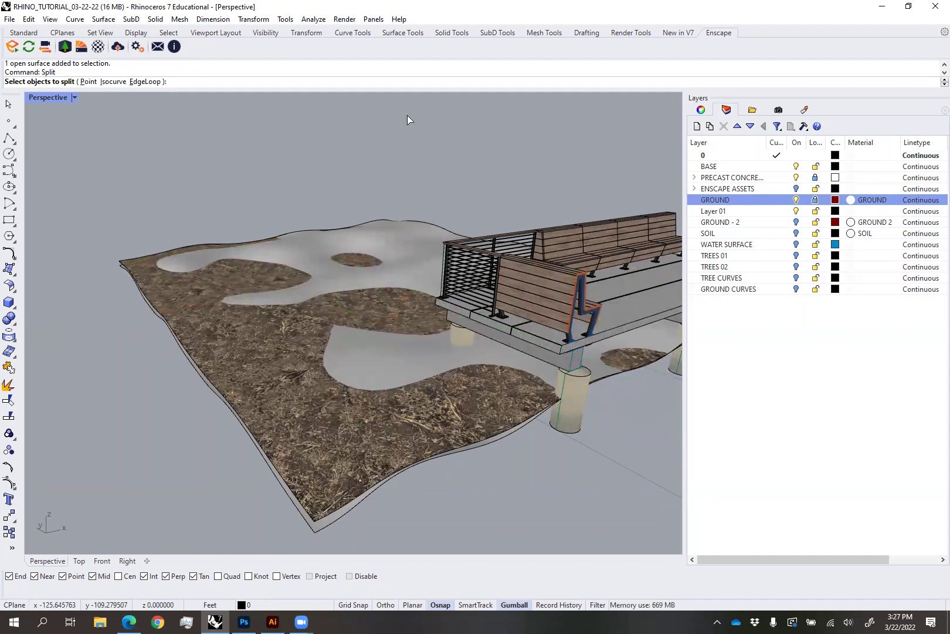
{"action": "left_click", "coordinate": [345, 517]}
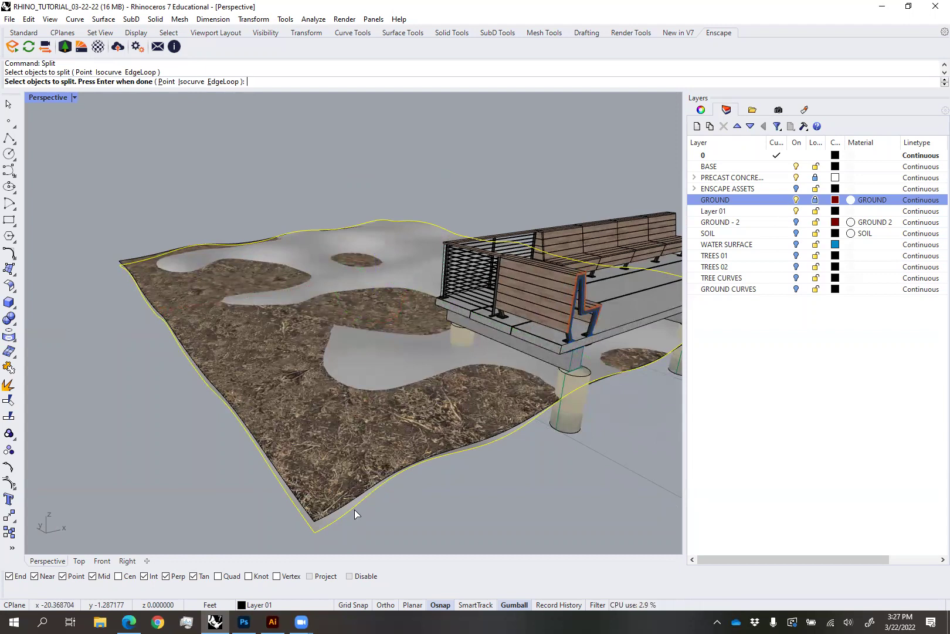
{"action": "key", "text": "Return"}
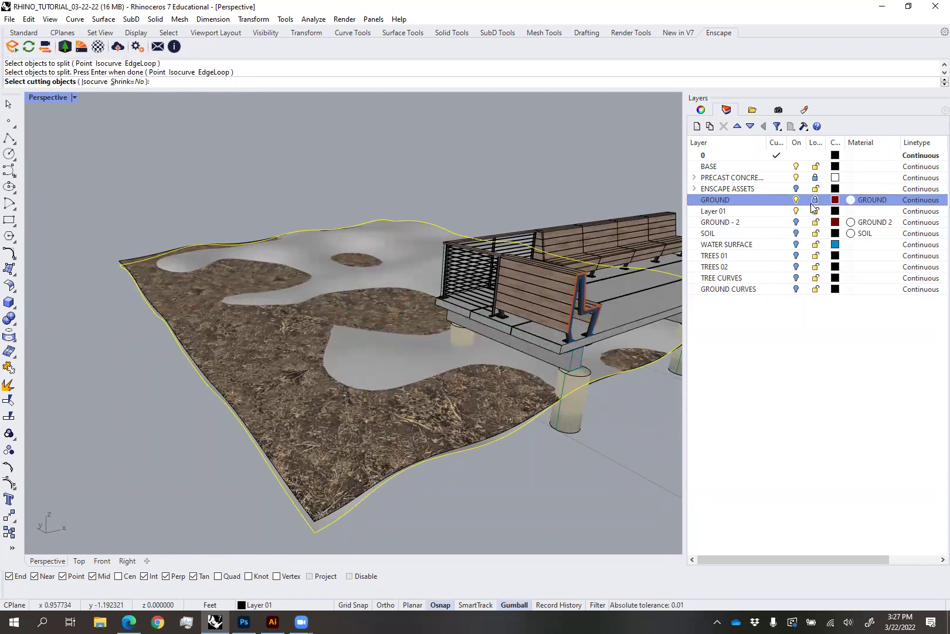
{"action": "left_click", "coordinate": [419, 435]}
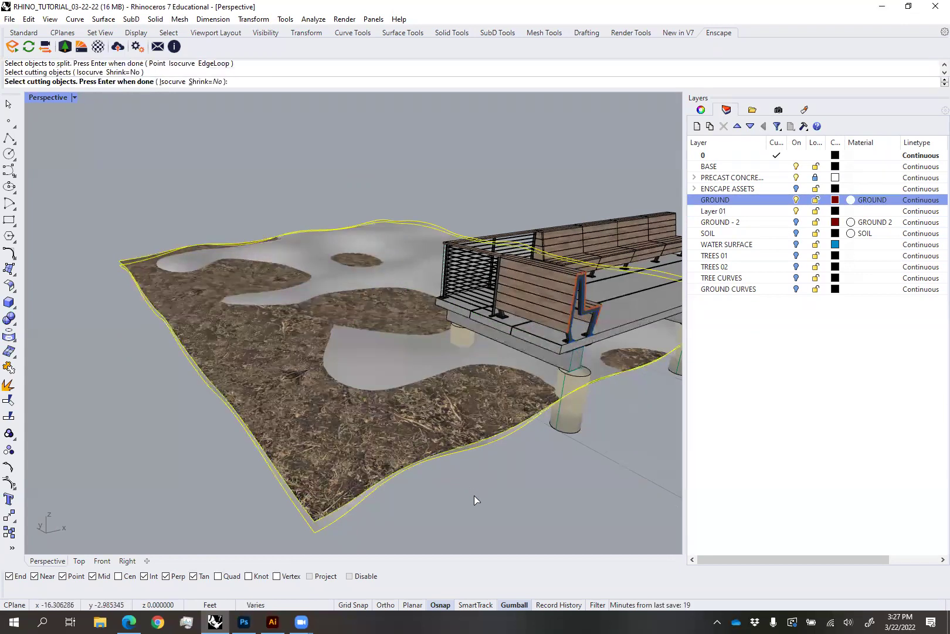
{"action": "key", "text": "Return"}
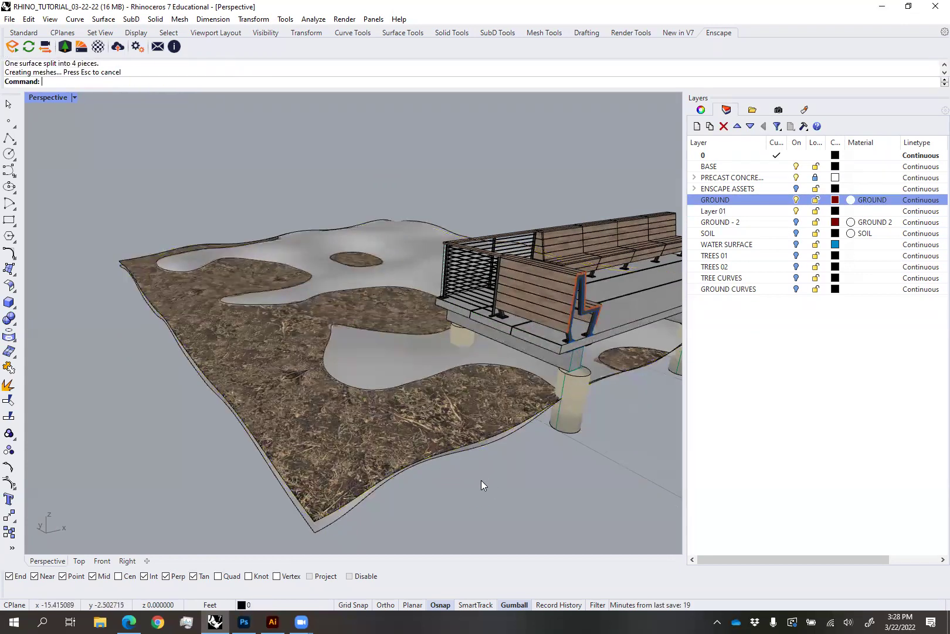
Delete the large split piece lying beneath the textured ground, and select the remaining untextured patch above it
{"action": "left_click", "coordinate": [395, 370]}
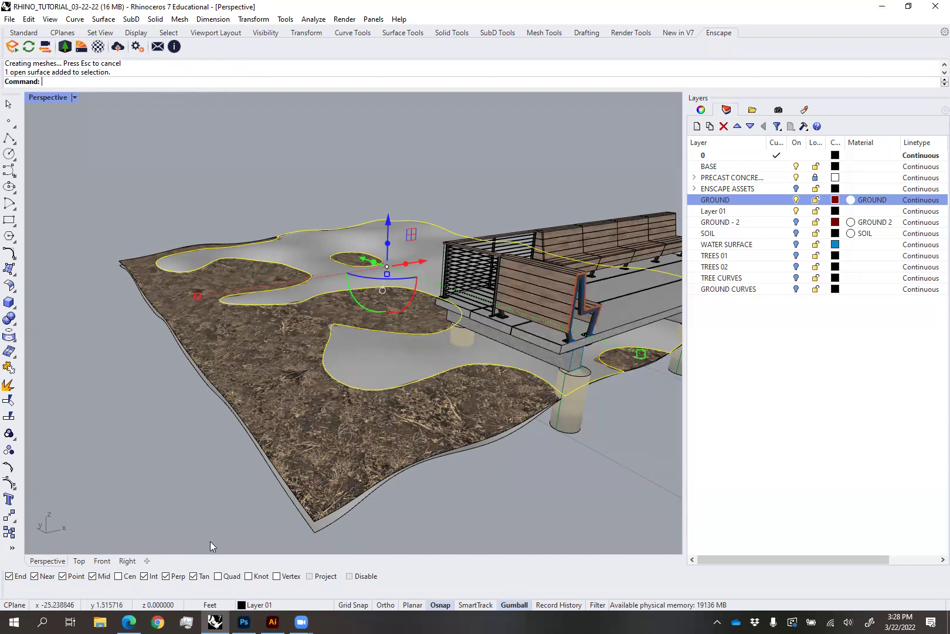
{"action": "left_click", "coordinate": [341, 517]}
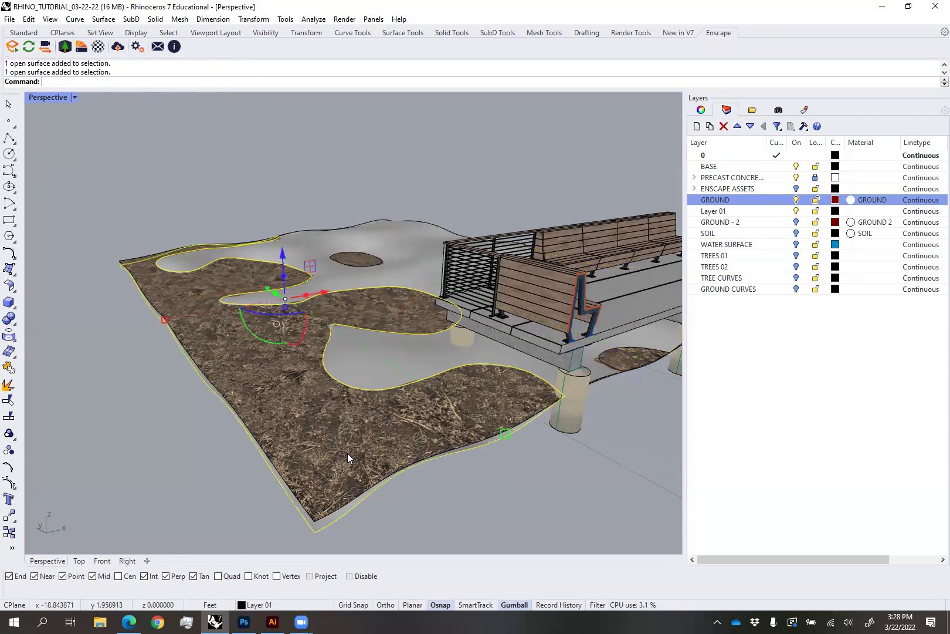
{"action": "key", "text": "Delete"}
{"action": "mouse_move", "coordinate": [403, 413]}
{"action": "right_mouse_down"}
{"action": "mouse_move", "coordinate": [370, 378]}
{"action": "mouse_move", "coordinate": [386, 407]}
{"action": "mouse_move", "coordinate": [405, 412]}
{"action": "mouse_move", "coordinate": [396, 406]}
{"action": "right_mouse_up"}
{"action": "left_click", "coordinate": [397, 406]}
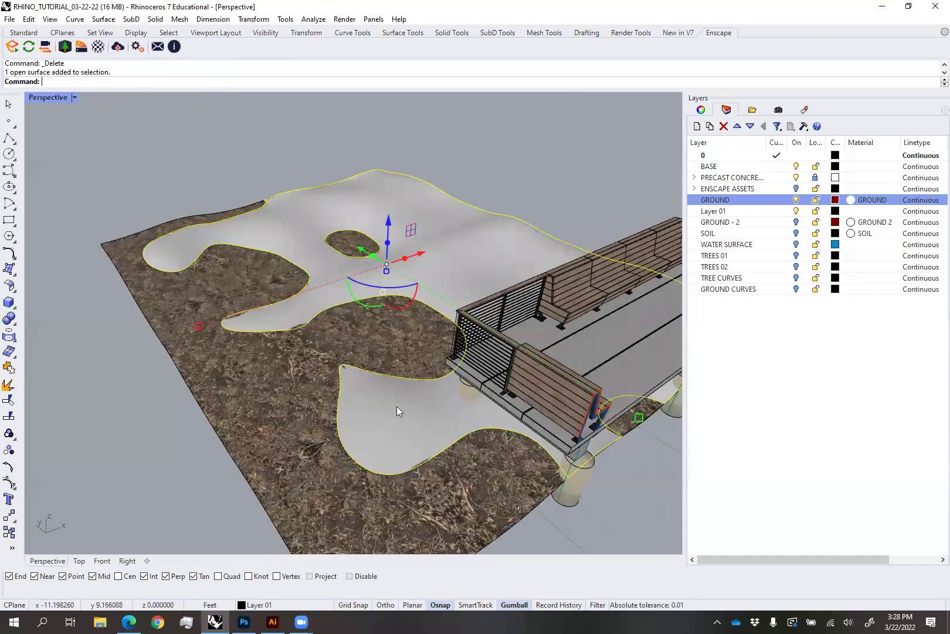
Turn on the GROUND - 2 layer, and delete Layer 01 together with its objects
{"action": "left_click", "coordinate": [796, 221]}
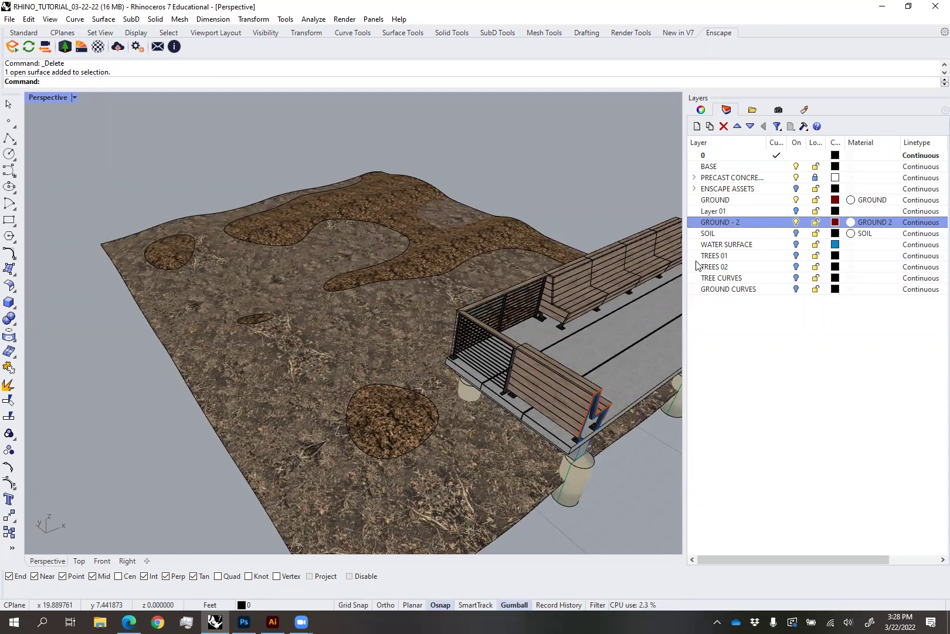
{"action": "left_click", "coordinate": [730, 210]}
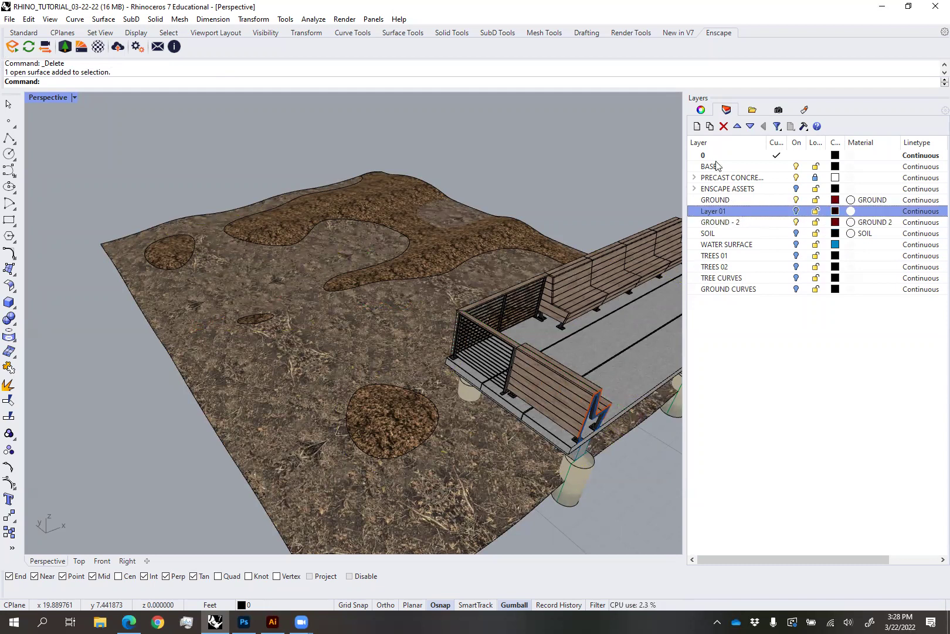
{"action": "left_click", "coordinate": [725, 126]}
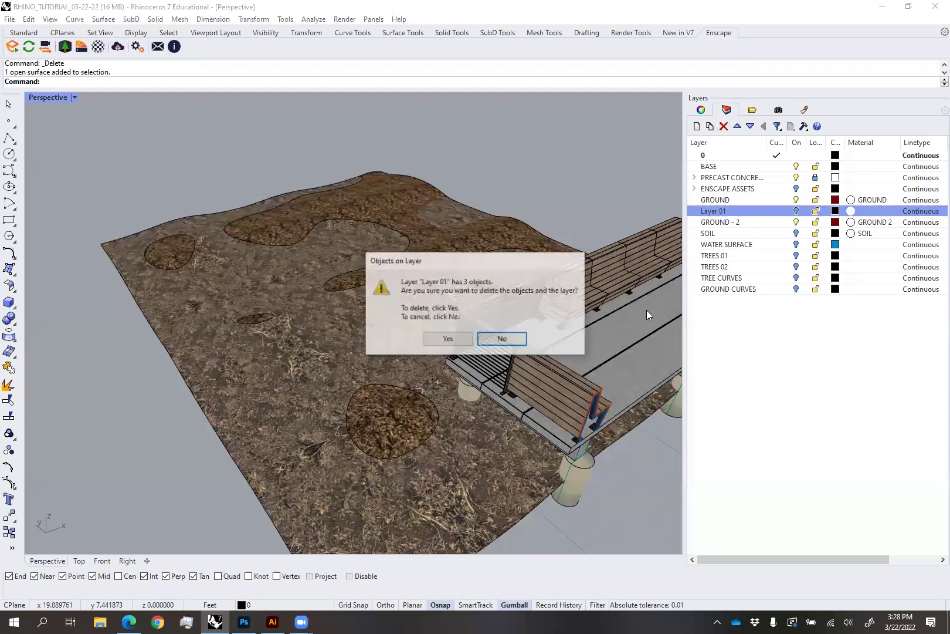
{"action": "left_click", "coordinate": [451, 338]}
Expand the ENSCAPE ASSETS layer and turn it on to show the vegetation and people placeholders
{"action": "right_click_drag", "start_coordinate": [378, 247], "coordinate": [392, 211]}
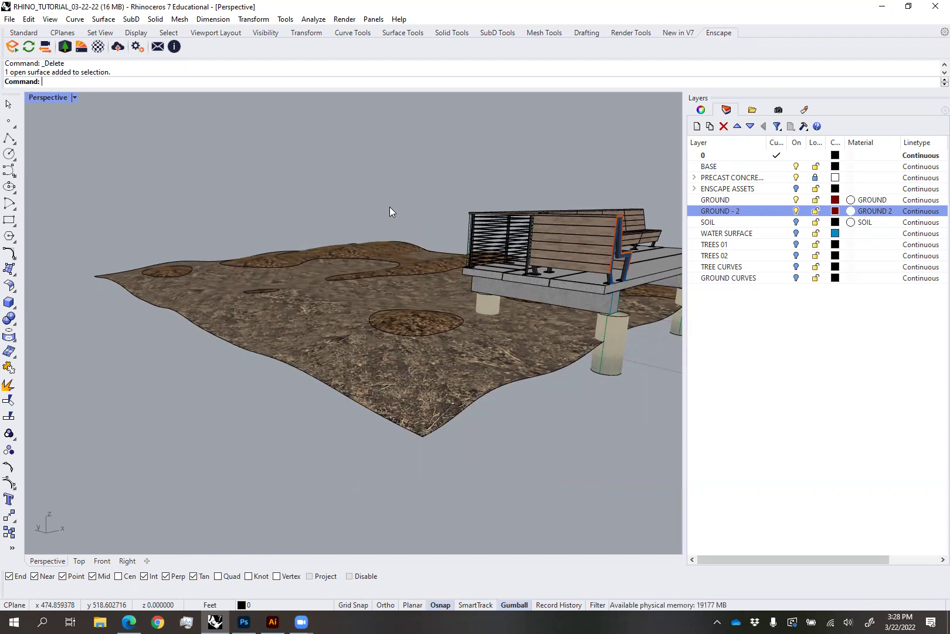
{"action": "right_click_drag", "start_coordinate": [435, 265], "coordinate": [398, 331]}
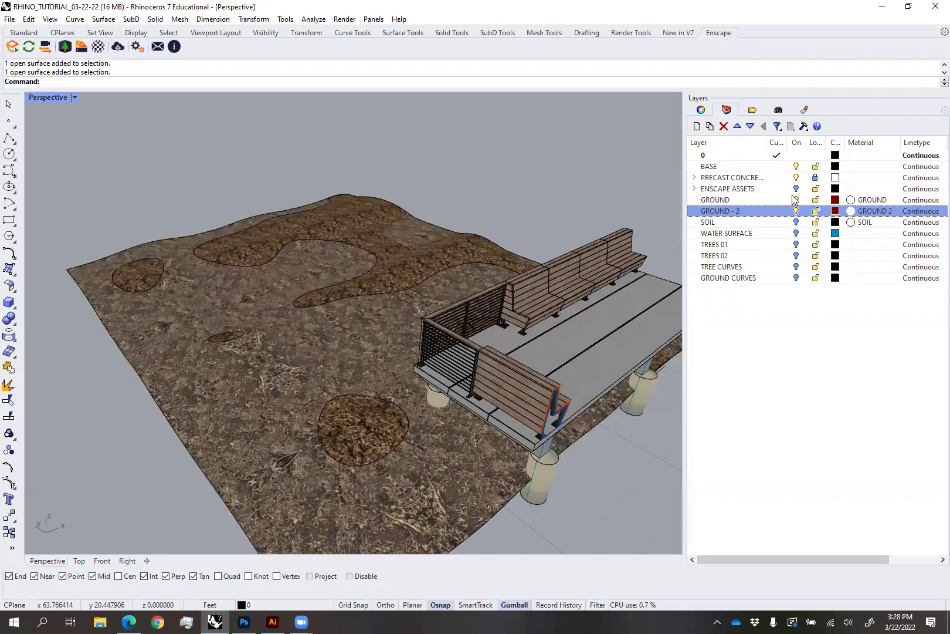
{"action": "left_click", "coordinate": [748, 189]}
{"action": "left_click", "coordinate": [695, 188]}
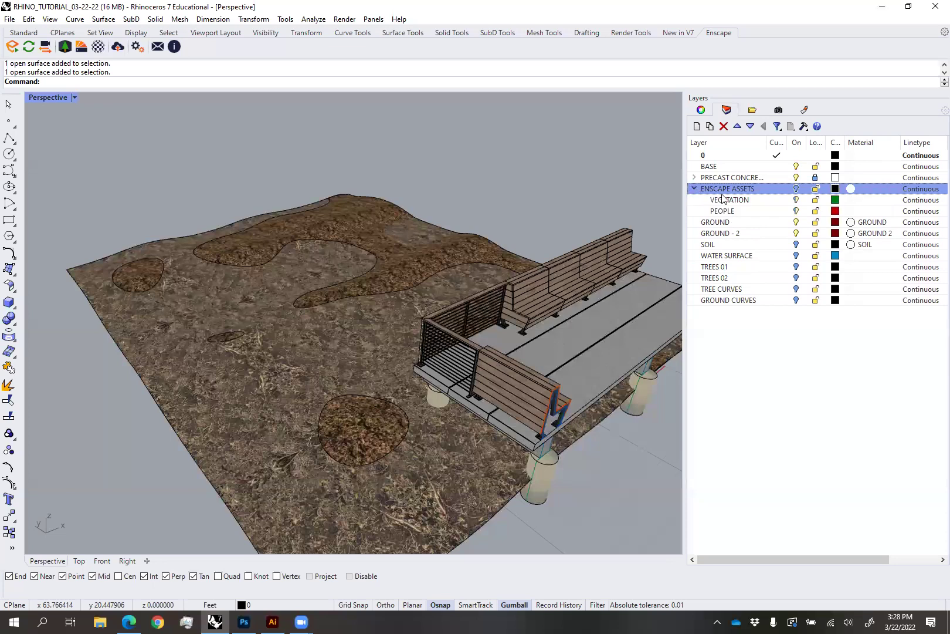
{"action": "left_click", "coordinate": [796, 188]}
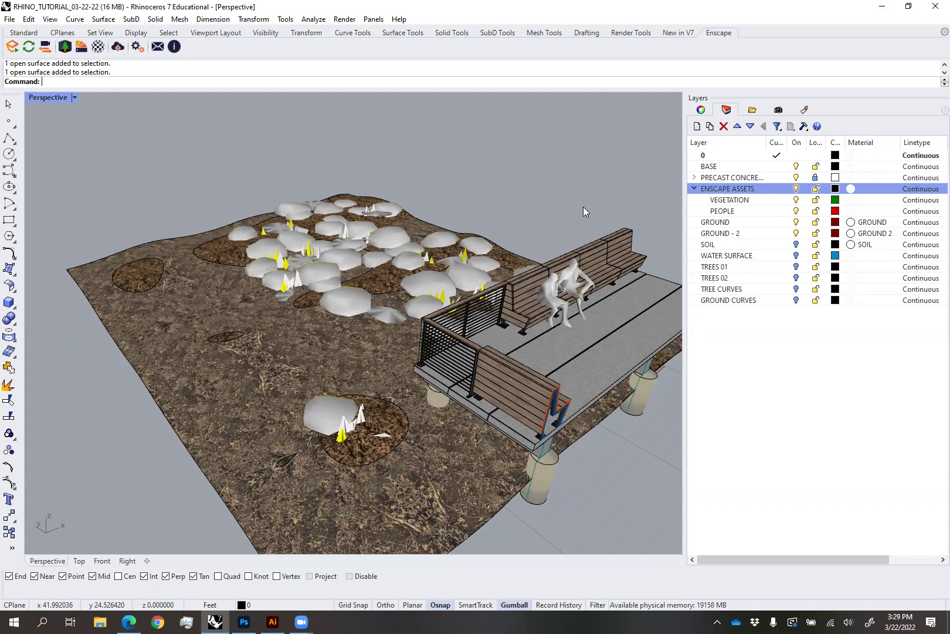
Make the VEGETATION sublayer of ENSCAPE ASSETS the current layer
{"action": "right_click_drag", "start_coordinate": [240, 206], "coordinate": [681, 296]}
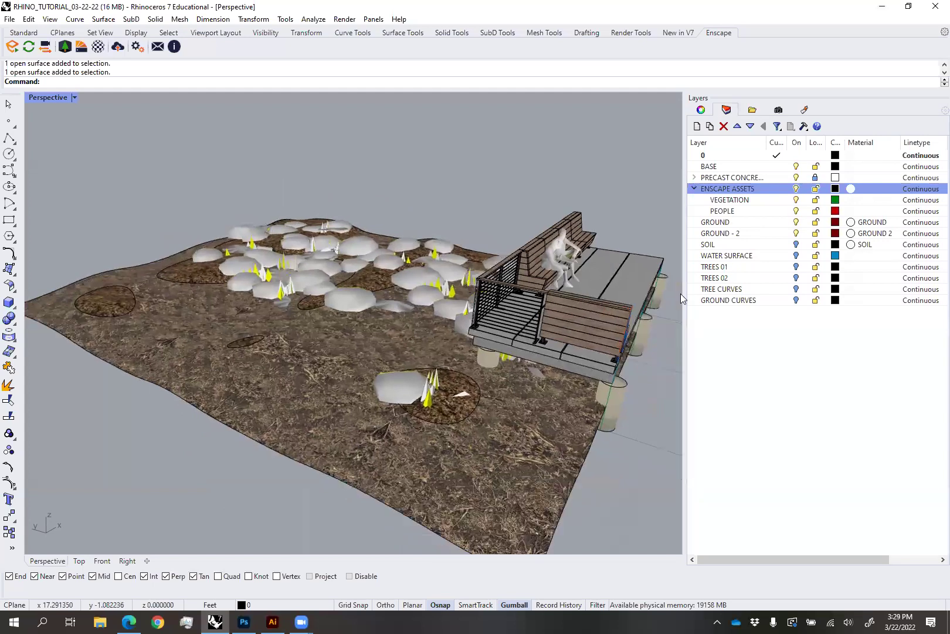
{"action": "left_click", "coordinate": [773, 200]}
{"action": "left_click", "coordinate": [760, 212]}
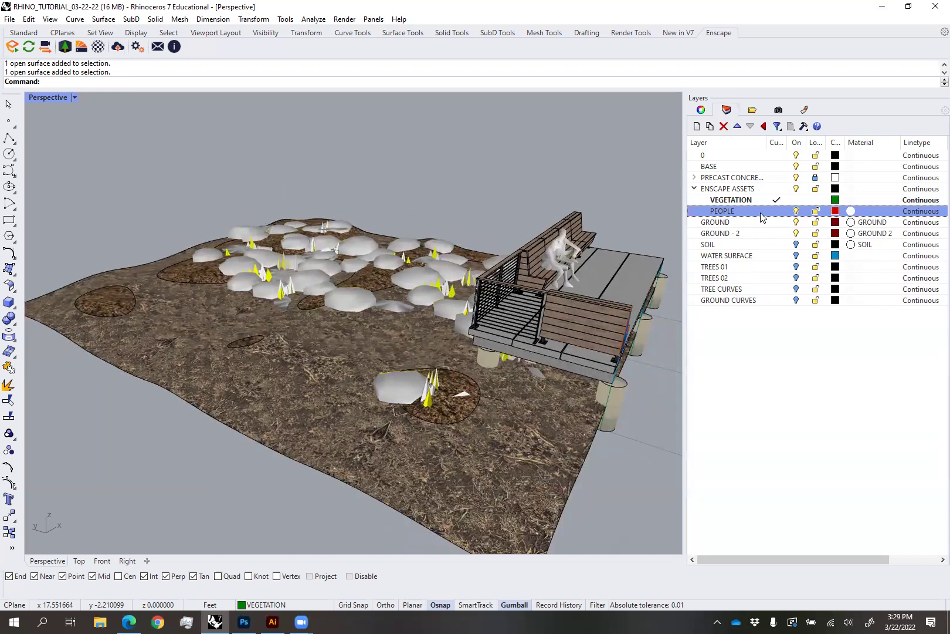
{"action": "left_click", "coordinate": [754, 201]}
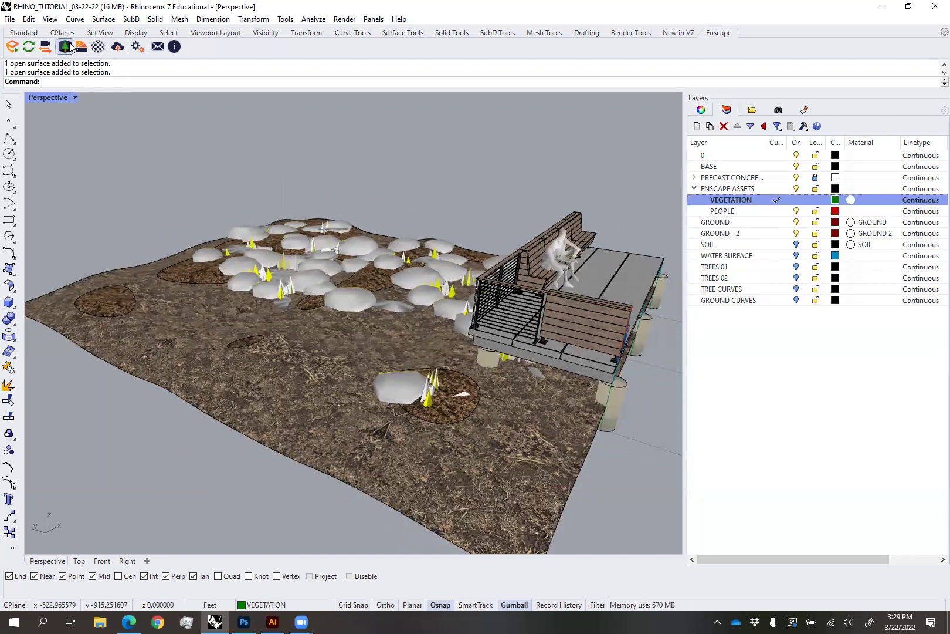
Open the Enscape Asset Library, place its window over the viewport, and show the Favorites collection
{"action": "left_click", "coordinate": [64, 47]}
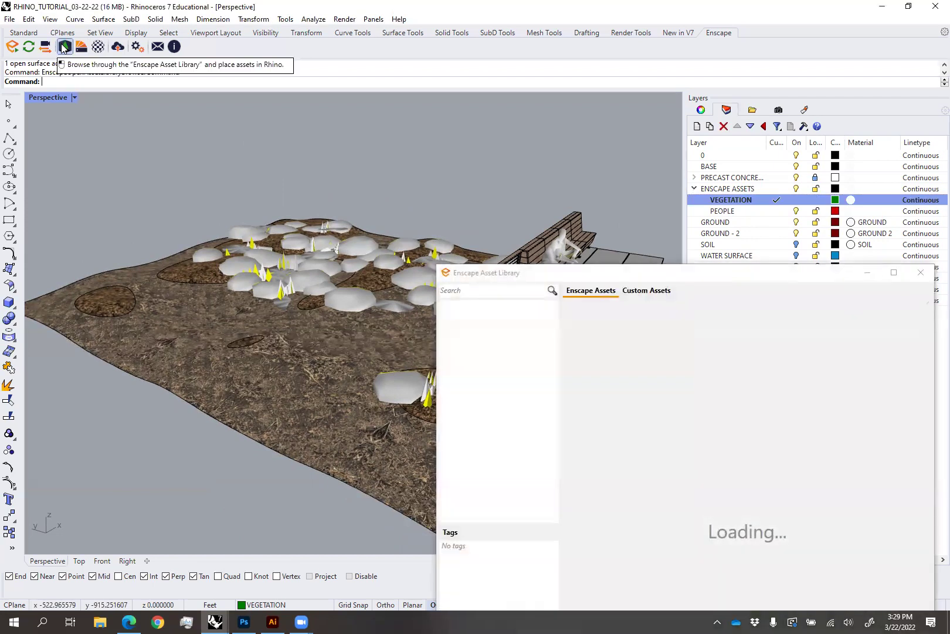
{"action": "left_click", "coordinate": [656, 277]}
{"action": "left_click_drag", "start_coordinate": [655, 277], "coordinate": [469, 50]}
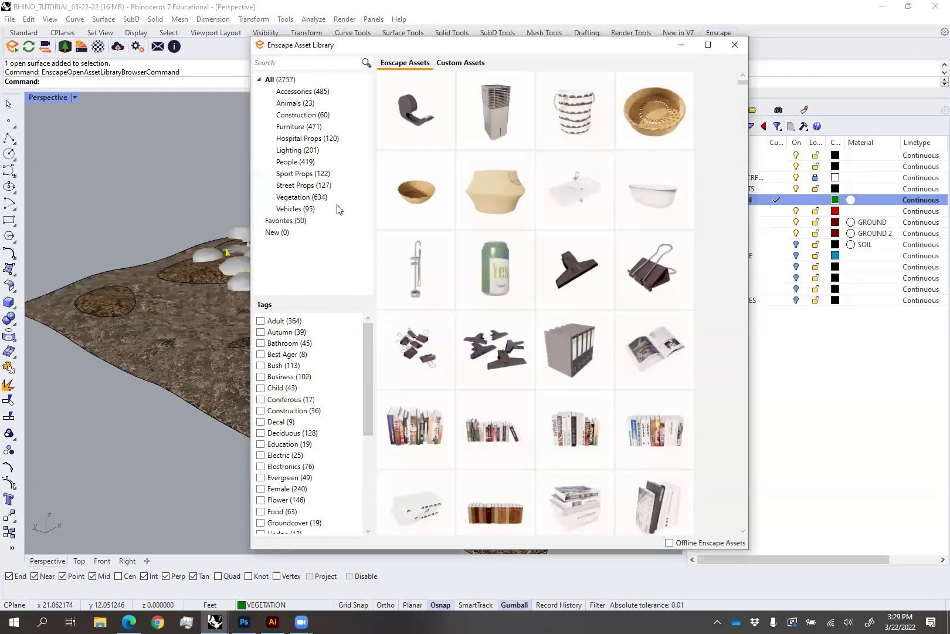
{"action": "left_click", "coordinate": [294, 222]}
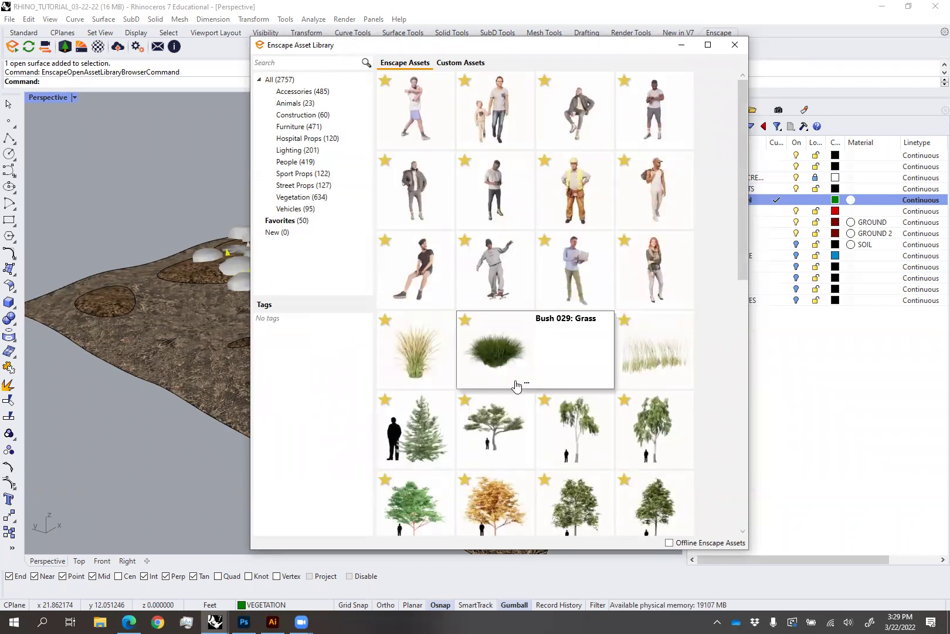
Place one slender tree asset from Favorites on the main ground surface in front of the plant cluster
{"action": "left_click", "coordinate": [583, 450]}
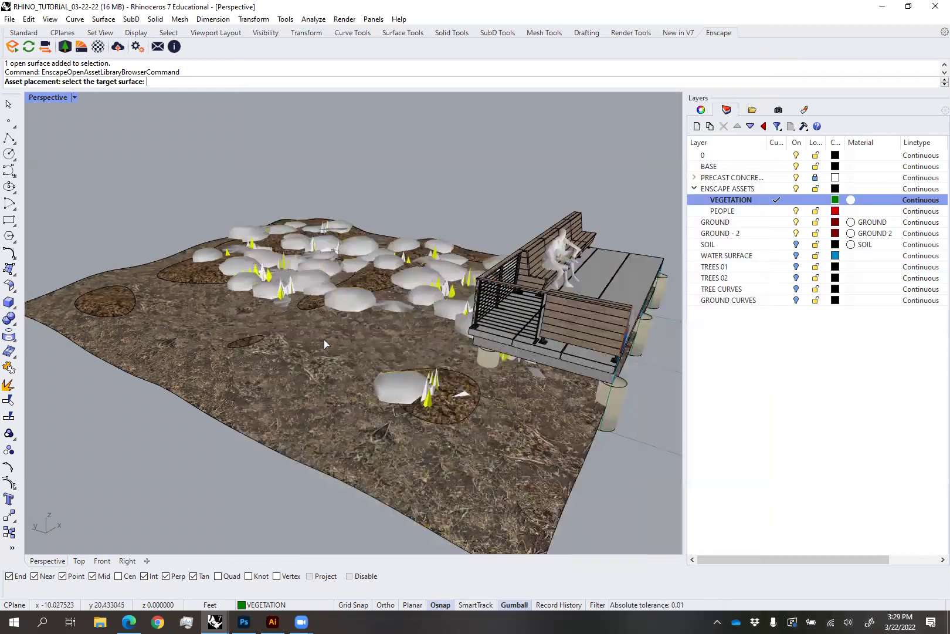
{"action": "right_click_drag", "start_coordinate": [320, 336], "coordinate": [386, 338], "text": "shift"}
{"action": "scroll", "coordinate": [430, 325], "scroll_direction": "up", "scroll_amount": 2}
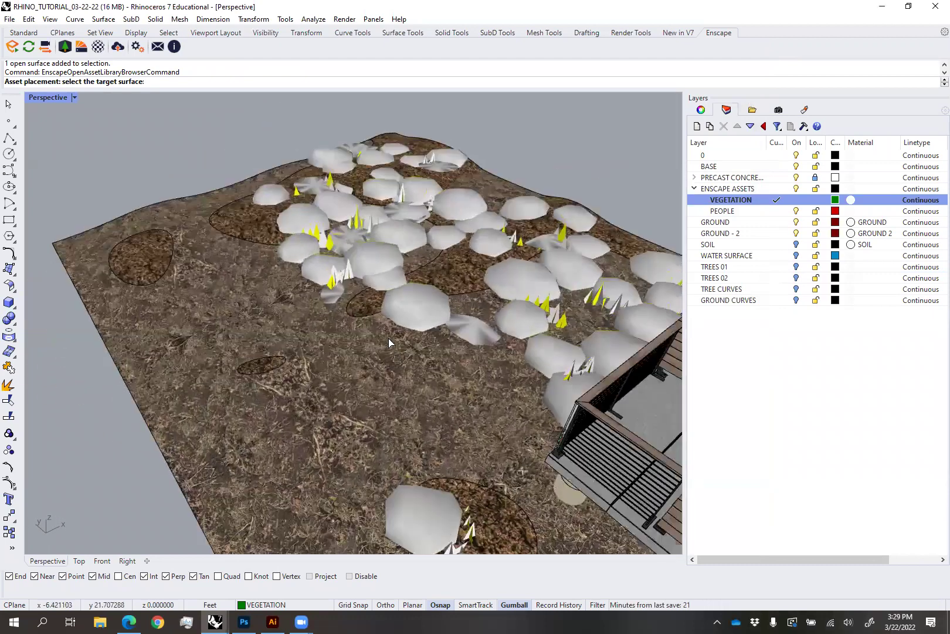
{"action": "left_click", "coordinate": [422, 347]}
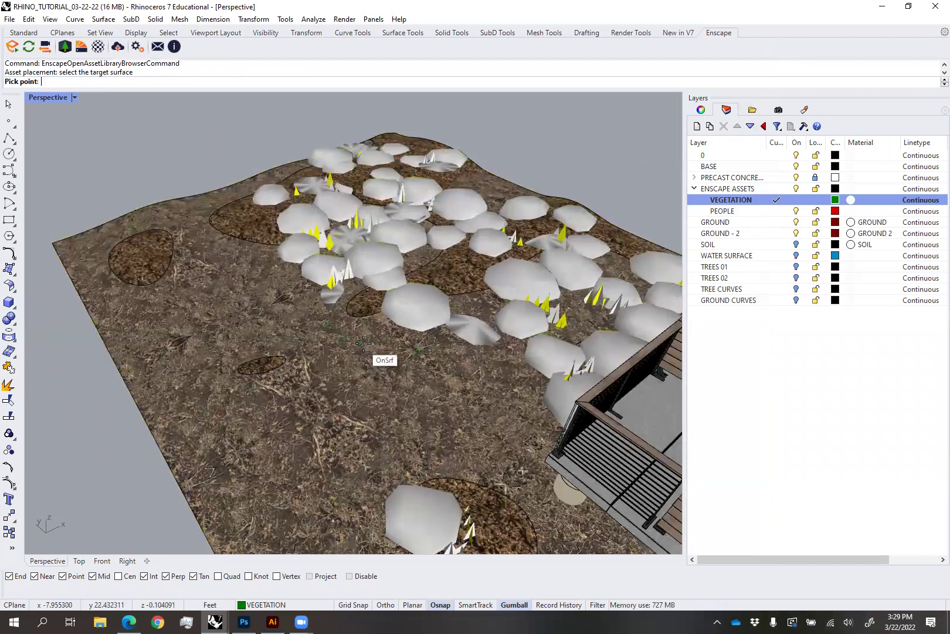
{"action": "right_click_drag", "start_coordinate": [390, 346], "coordinate": [445, 329]}
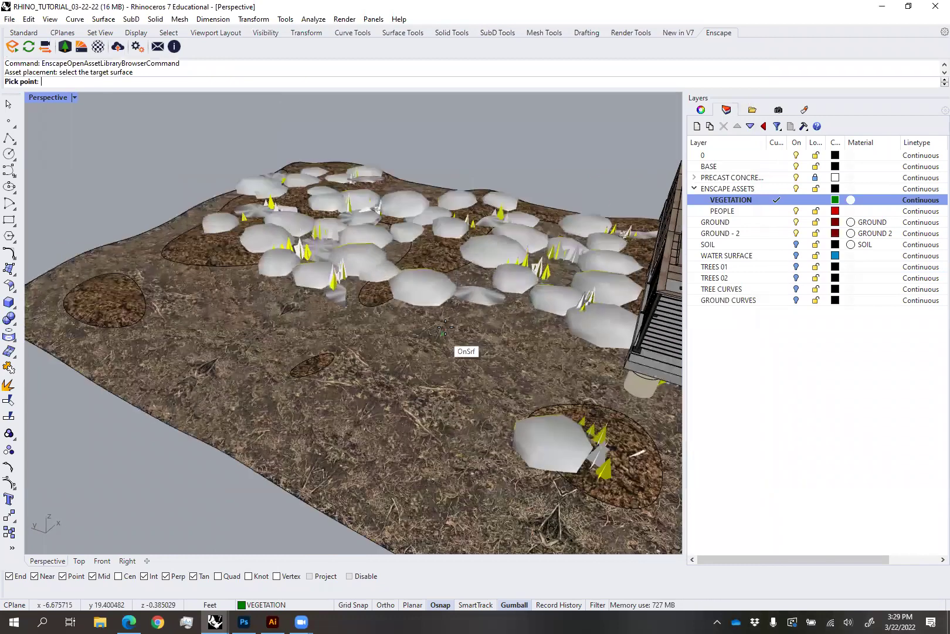
{"action": "key", "text": "Escape"}
Minimize the asset library, then select the placed tree block and delete it from the terrain
{"action": "left_click", "coordinate": [685, 45]}
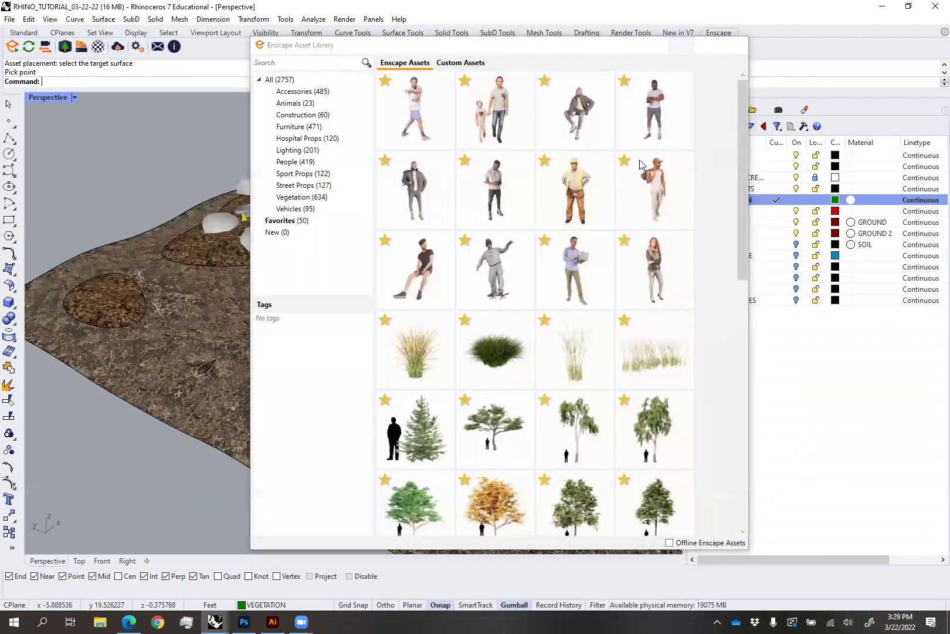
{"action": "scroll", "coordinate": [455, 253], "scroll_direction": "down", "scroll_amount": 10}
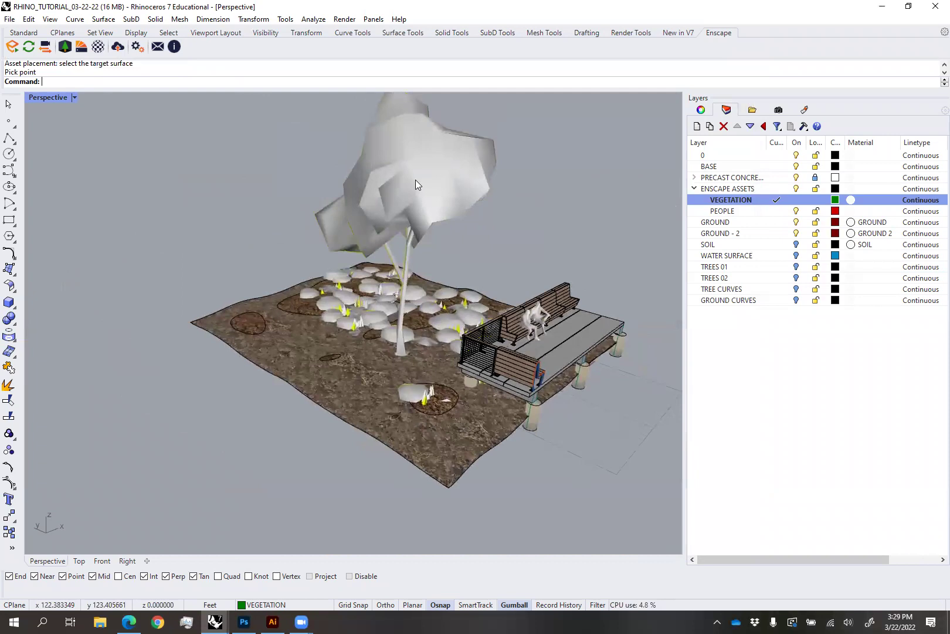
{"action": "left_click", "coordinate": [415, 180]}
{"action": "mouse_move", "coordinate": [516, 215]}
{"action": "right_mouse_down"}
{"action": "mouse_move", "coordinate": [539, 226]}
{"action": "mouse_move", "coordinate": [457, 204]}
{"action": "mouse_move", "coordinate": [513, 217]}
{"action": "right_mouse_up"}
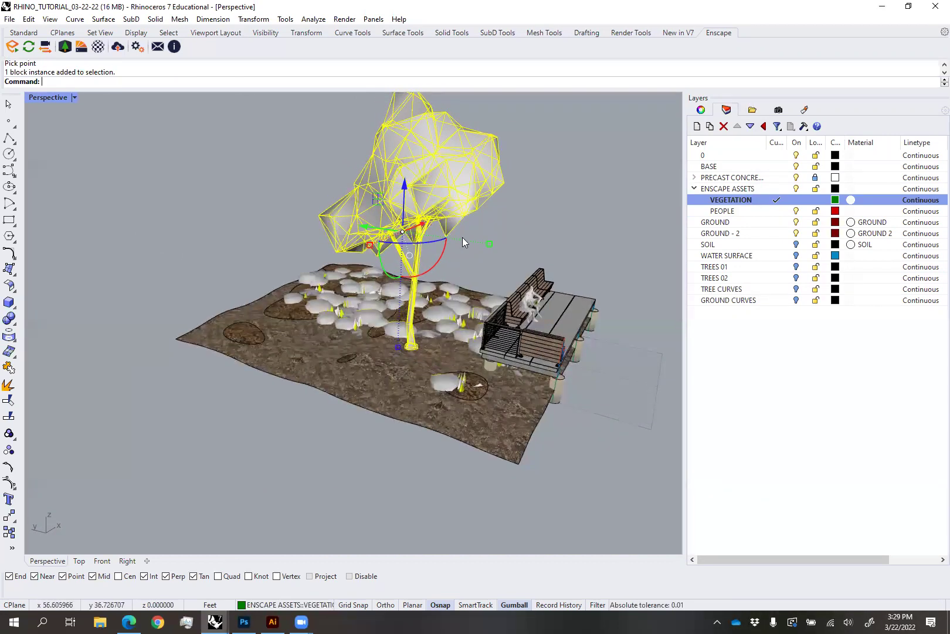
{"action": "key", "text": "Delete"}
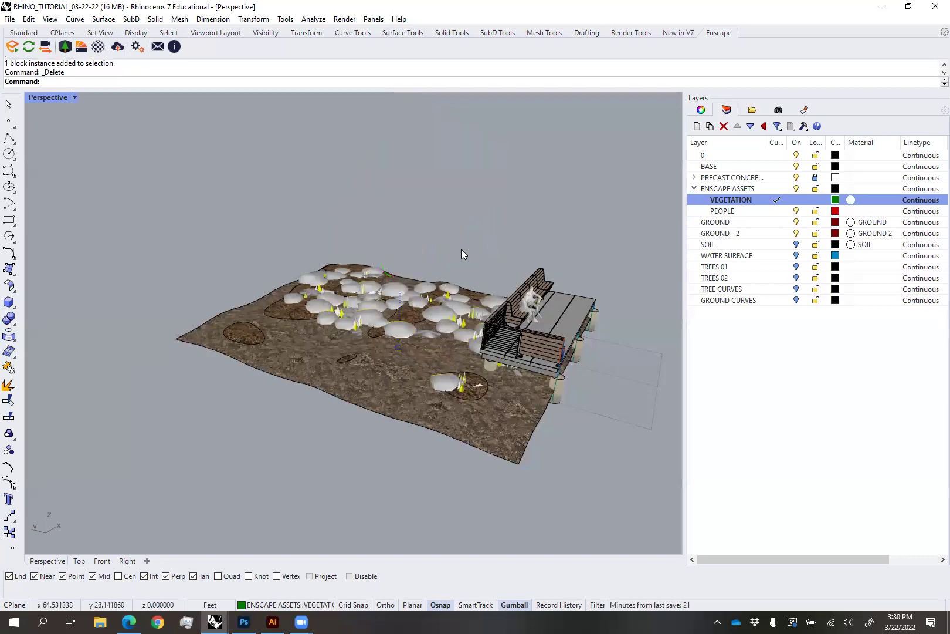
Select five neighbouring plant placeholders along the front of the cluster, inspect them from above, and clear the selection
{"action": "right_click_drag", "start_coordinate": [462, 249], "coordinate": [382, 310]}
{"action": "scroll", "coordinate": [382, 309], "scroll_direction": "up", "scroll_amount": 5}
{"action": "left_click_drag", "start_coordinate": [375, 308], "coordinate": [372, 257]}
{"action": "right_click_drag", "start_coordinate": [372, 259], "coordinate": [437, 396]}
{"action": "left_click", "coordinate": [420, 327], "text": "shift"}
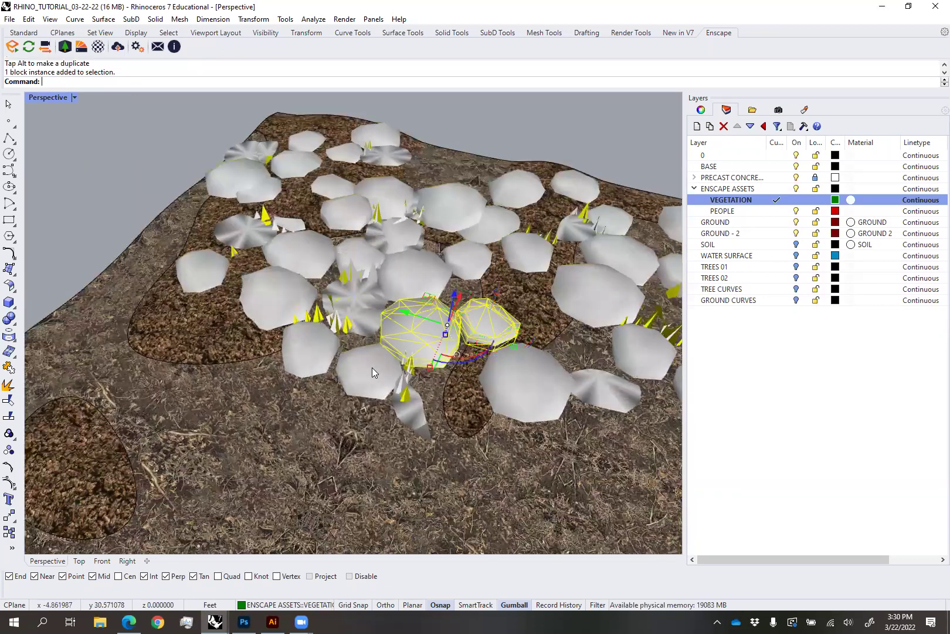
{"action": "left_click", "coordinate": [372, 367], "text": "shift"}
{"action": "left_click", "coordinate": [403, 276], "text": "shift"}
{"action": "left_click", "coordinate": [532, 406], "text": "shift"}
{"action": "right_click_drag", "start_coordinate": [442, 344], "coordinate": [466, 242]}
{"action": "scroll", "coordinate": [473, 287], "scroll_direction": "down", "scroll_amount": 3}
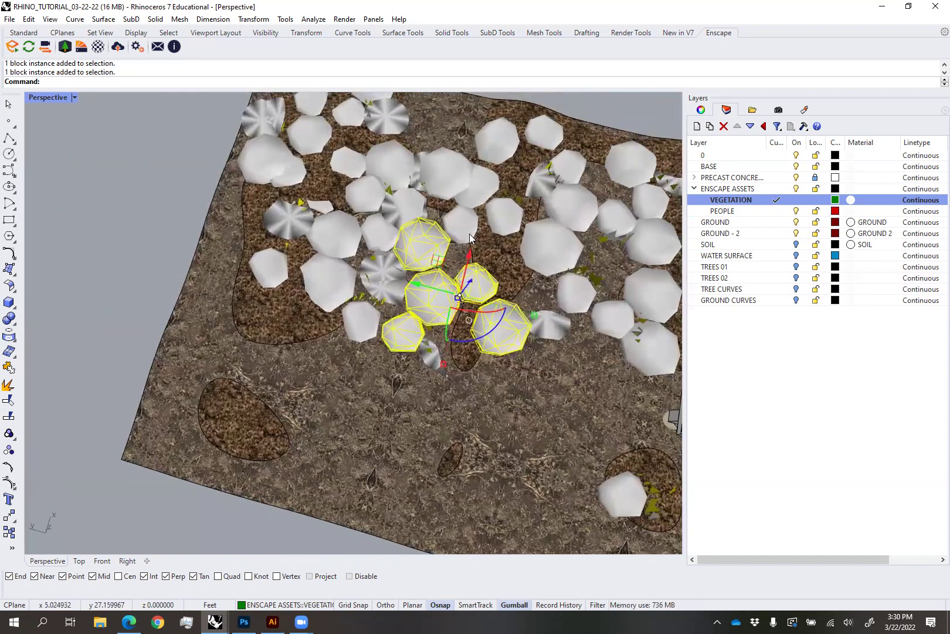
{"action": "left_click", "coordinate": [122, 304]}
Move a single plant placeholder at the front of the cluster with the gumball, and undo the move
{"action": "left_click", "coordinate": [424, 290]}
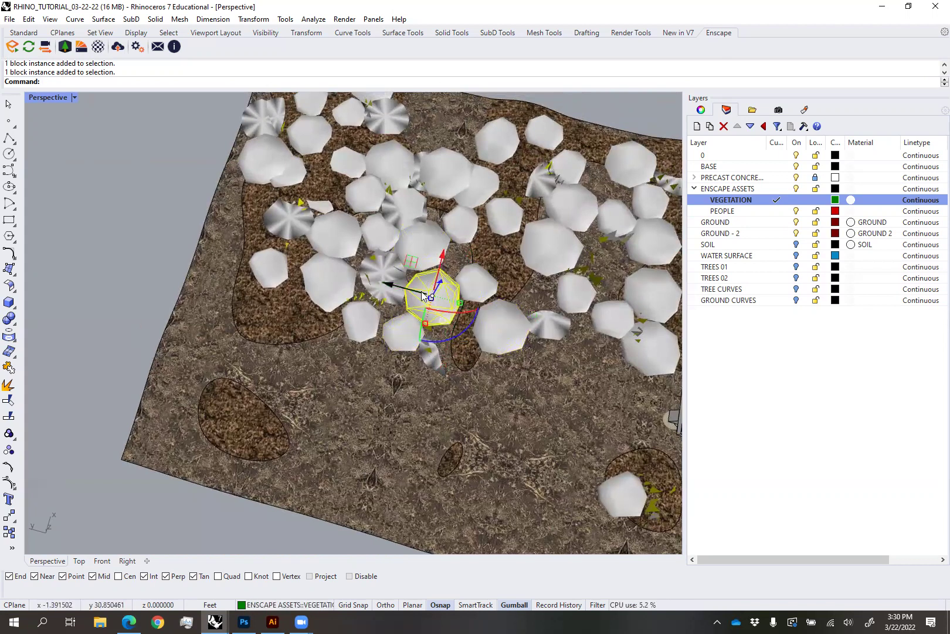
{"action": "right_click_drag", "start_coordinate": [442, 261], "coordinate": [405, 264]}
{"action": "left_click_drag", "start_coordinate": [408, 265], "coordinate": [385, 291]}
{"action": "key", "text": "ctrl+z"}
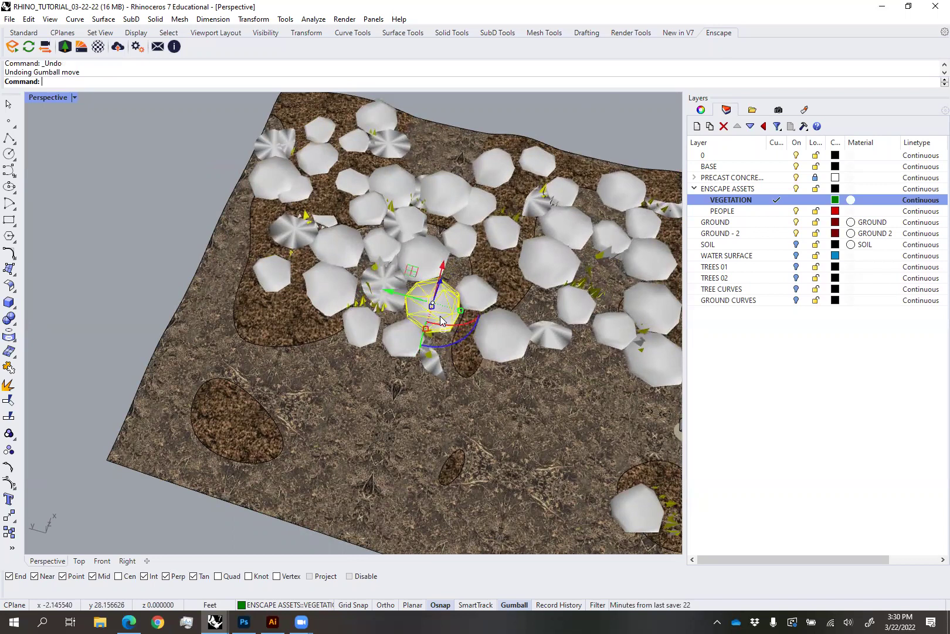
Turn the Gumball off, reselect the same plant placeholder, and turn the Gumball back on
{"action": "left_click", "coordinate": [515, 605]}
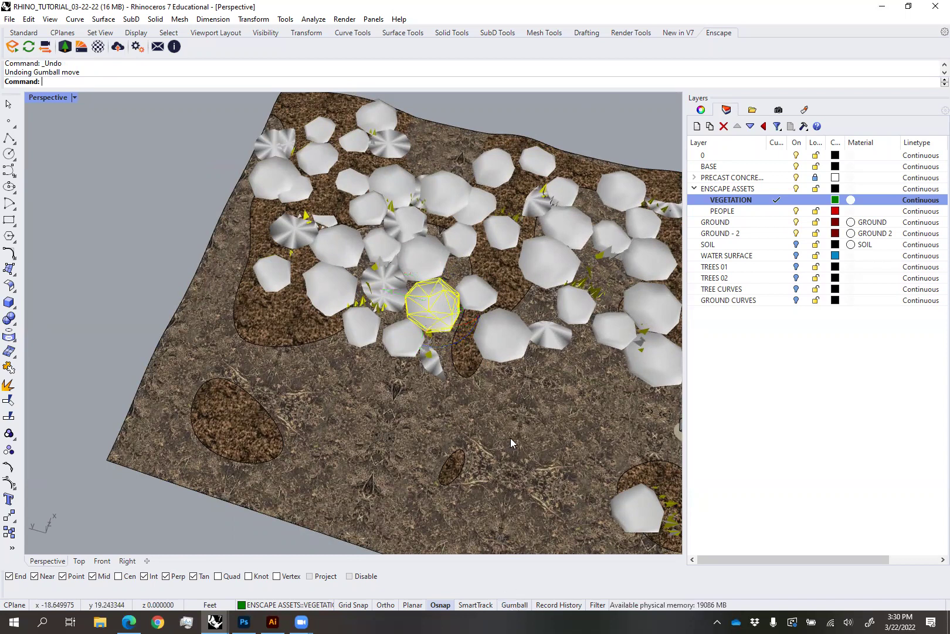
{"action": "left_click", "coordinate": [193, 237]}
{"action": "left_click", "coordinate": [435, 292]}
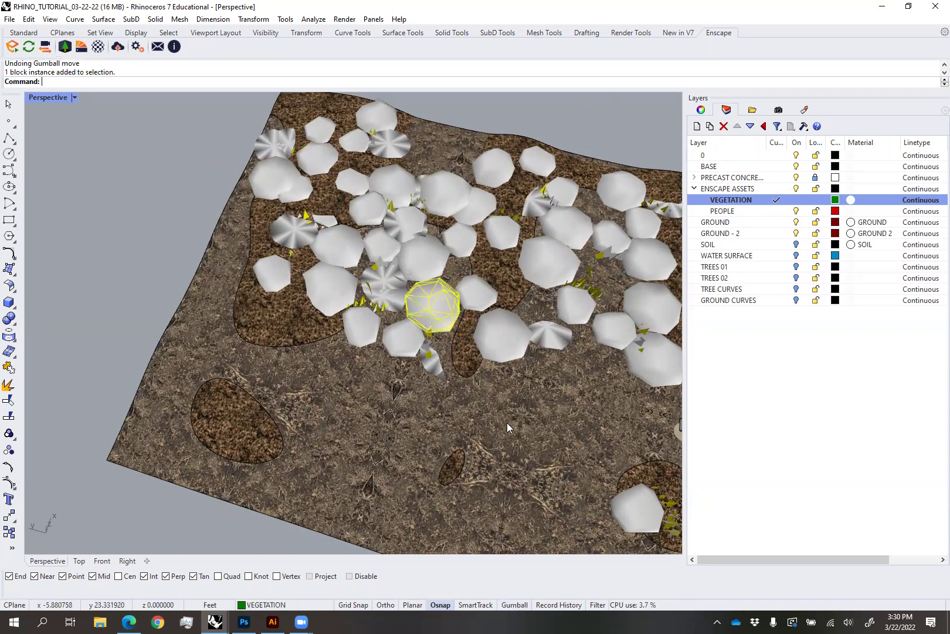
{"action": "left_click", "coordinate": [515, 605]}
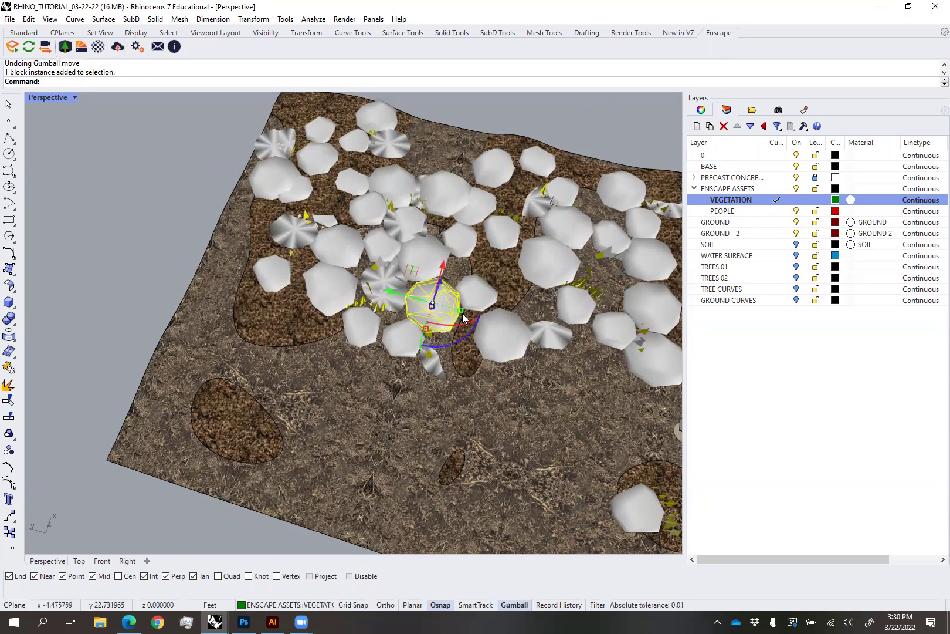
Duplicate the selected plant placeholder about 12 ft away onto the large brown ground patch, using the gumball's plane handle
{"action": "left_click_drag", "start_coordinate": [413, 270], "coordinate": [275, 279]}
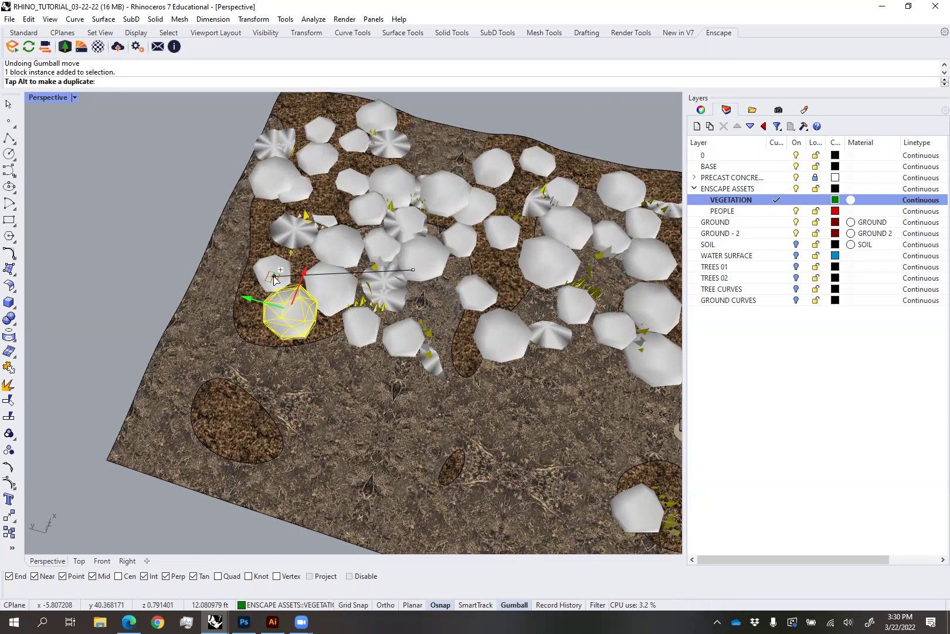
{"action": "left_click_drag", "start_coordinate": [274, 278], "coordinate": [275, 273]}
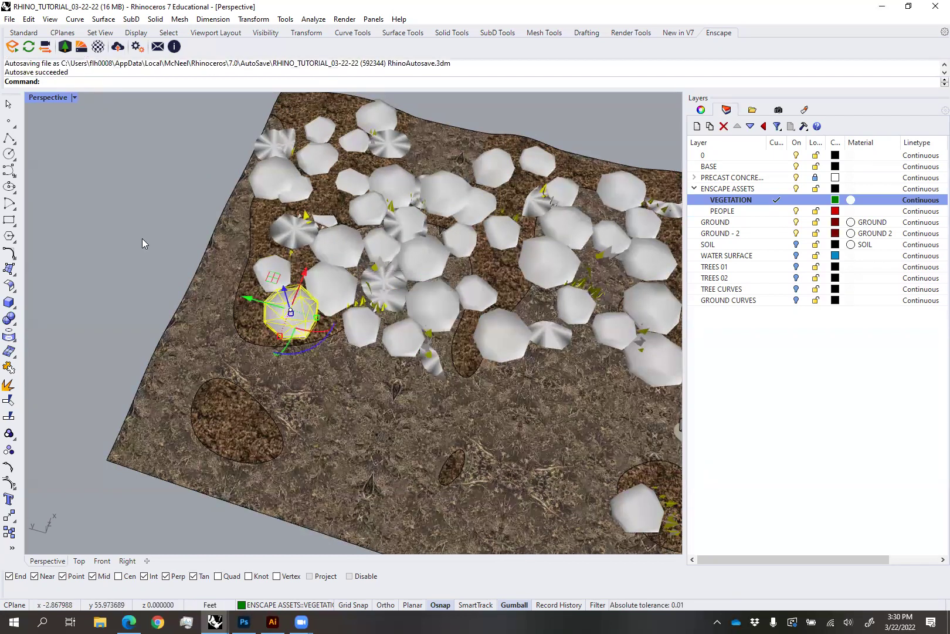
{"action": "left_click", "coordinate": [173, 279]}
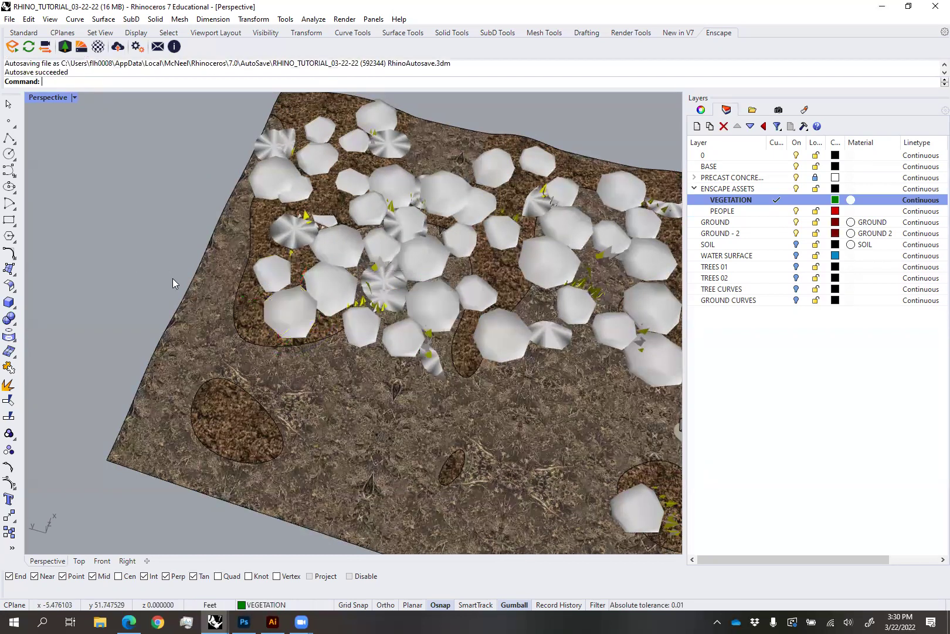
Select the new placeholder and its larger neighbour, and duplicate the pair towards the terrain's outer edge behind the patch
{"action": "left_click", "coordinate": [331, 299]}
{"action": "left_click", "coordinate": [292, 290], "text": "shift"}
{"action": "left_click_drag", "start_coordinate": [289, 268], "coordinate": [237, 194]}
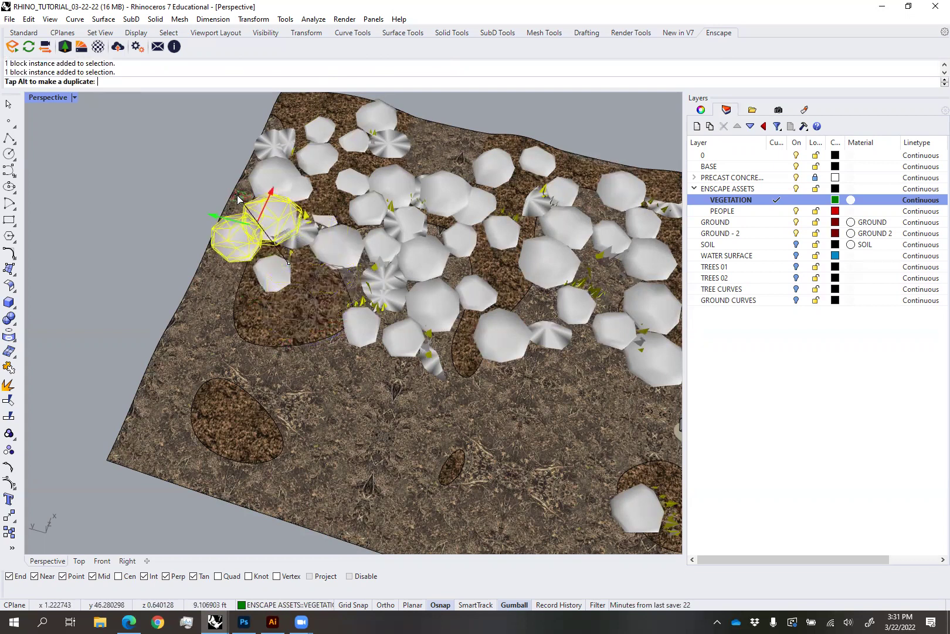
{"action": "key", "text": "Escape"}
{"action": "left_click_drag", "start_coordinate": [293, 265], "coordinate": [257, 200]}
{"action": "key", "text": "ctrl+z"}
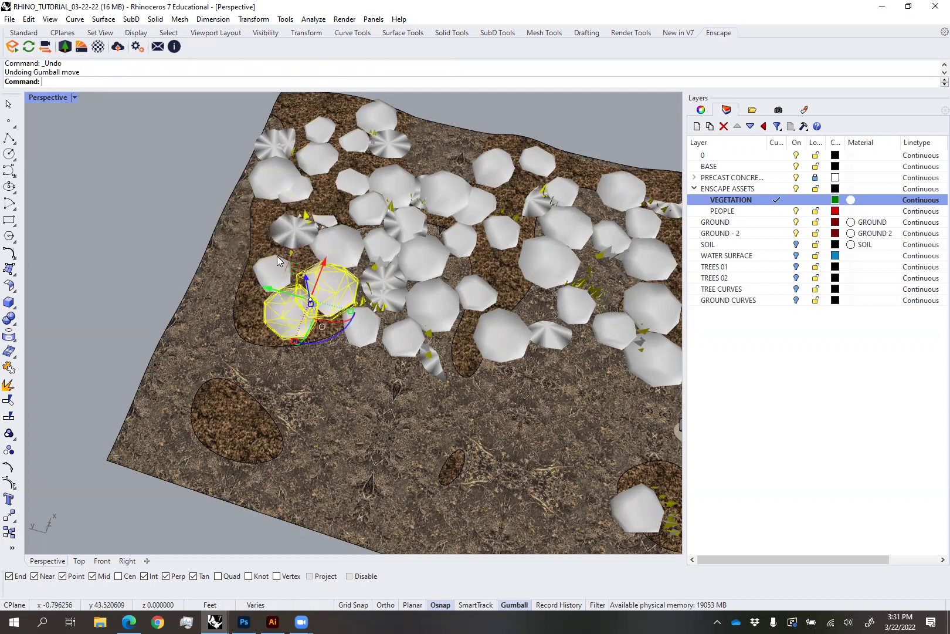
{"action": "left_click_drag", "start_coordinate": [292, 267], "coordinate": [246, 185]}
{"action": "left_click", "coordinate": [161, 244]}
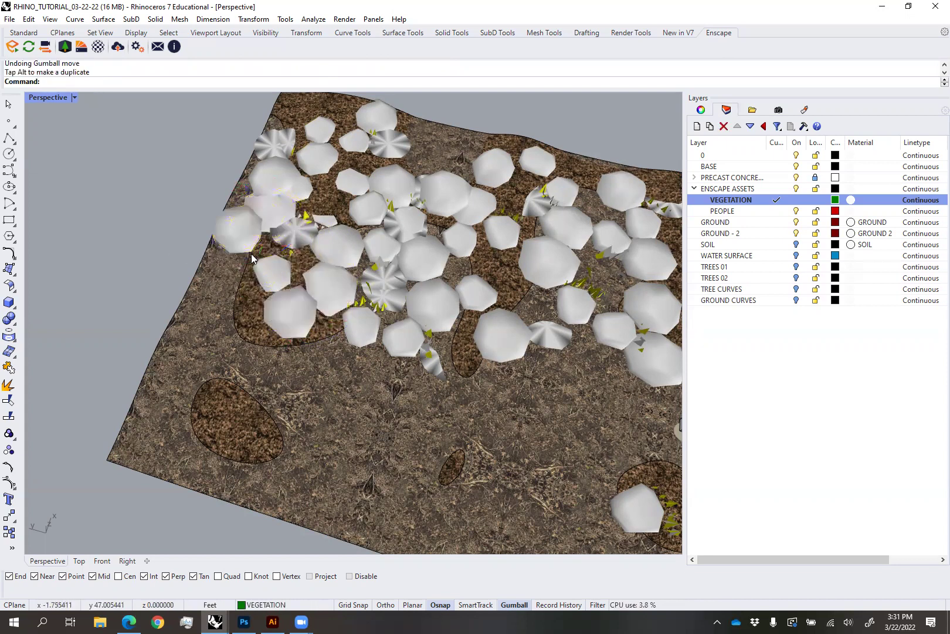
Select the two duplicated placeholders at the terrain's edge and duplicate them again beside the oval ground patch near the corner
{"action": "left_click", "coordinate": [268, 206]}
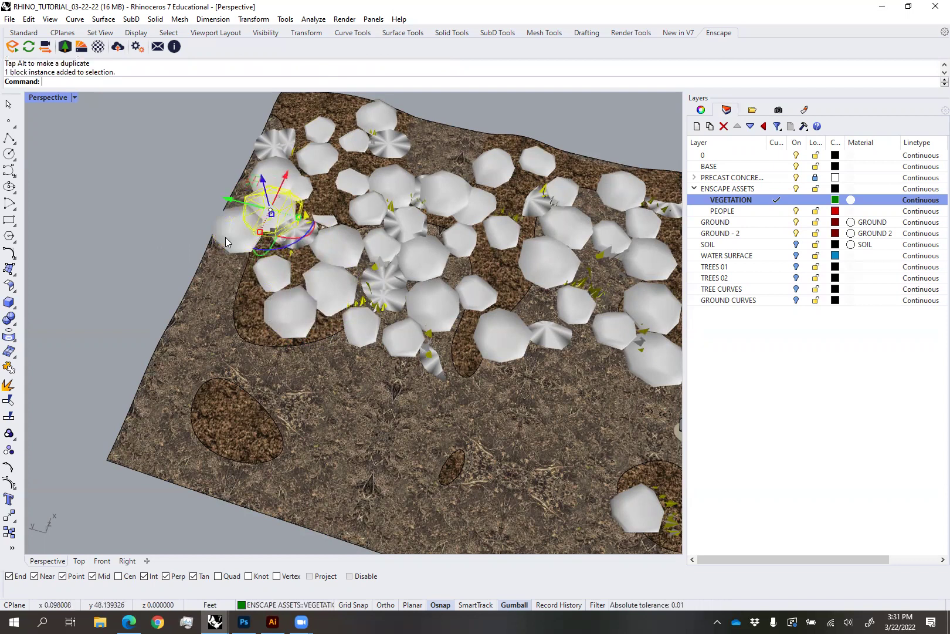
{"action": "left_click", "coordinate": [230, 229], "text": "shift"}
{"action": "right_click_drag", "start_coordinate": [240, 201], "coordinate": [208, 202]}
{"action": "left_click_drag", "start_coordinate": [208, 201], "coordinate": [176, 333]}
{"action": "left_click", "coordinate": [145, 260]}
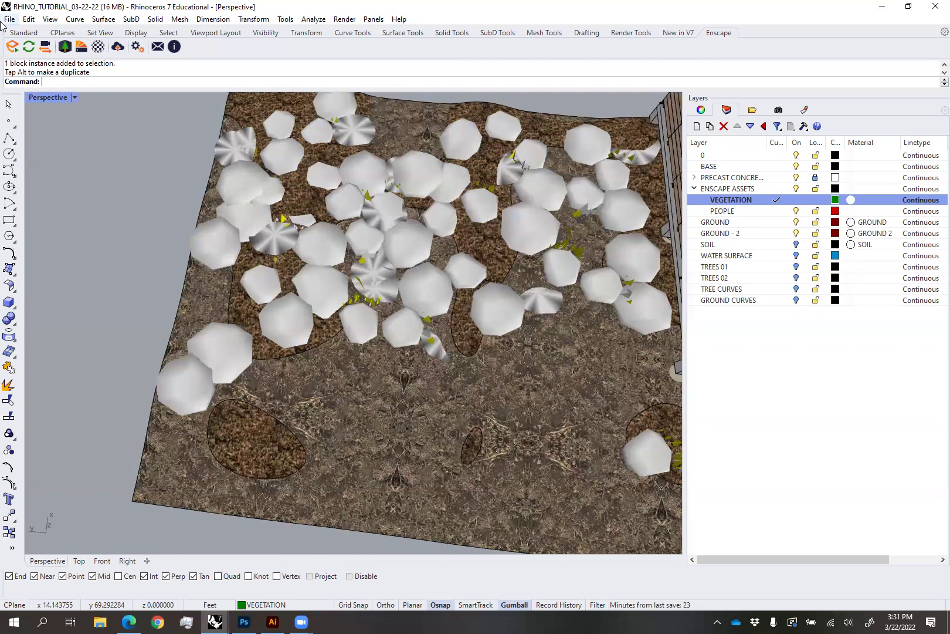
Make layer 0 current and turn off the ENSCAPE ASSETS layer to hide the vegetation and people
{"action": "right_click_drag", "start_coordinate": [341, 308], "coordinate": [325, 271]}
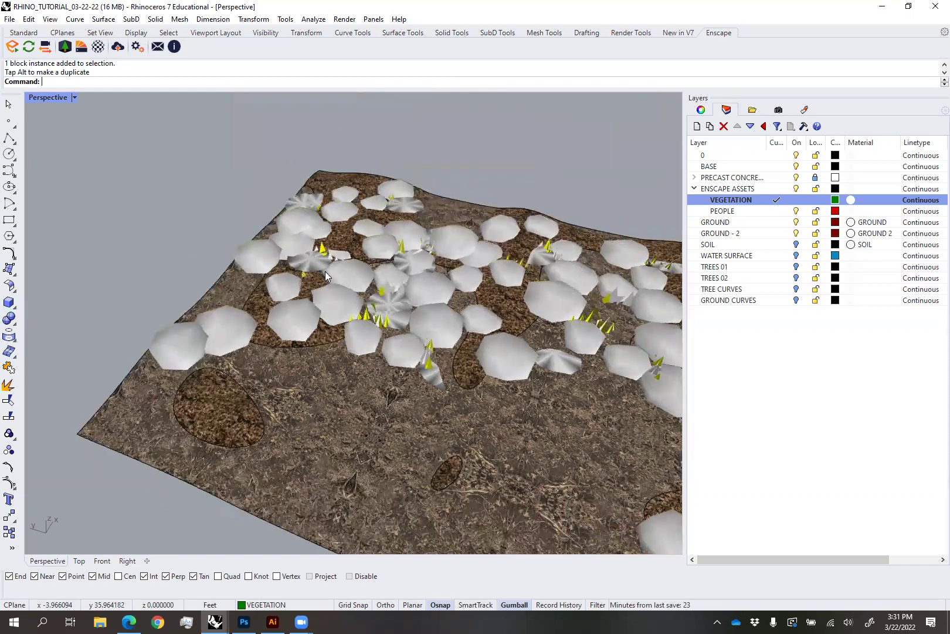
{"action": "scroll", "coordinate": [326, 276], "scroll_direction": "down", "scroll_amount": 9}
{"action": "scroll", "coordinate": [510, 338], "scroll_direction": "up", "scroll_amount": 9}
{"action": "right_click_drag", "start_coordinate": [510, 338], "coordinate": [464, 317]}
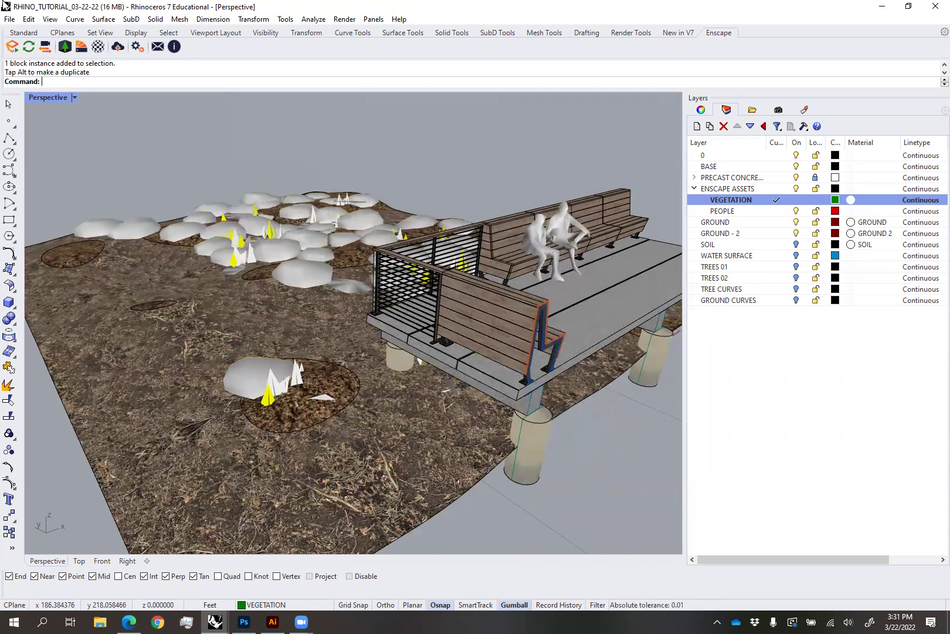
{"action": "double_click", "coordinate": [732, 155]}
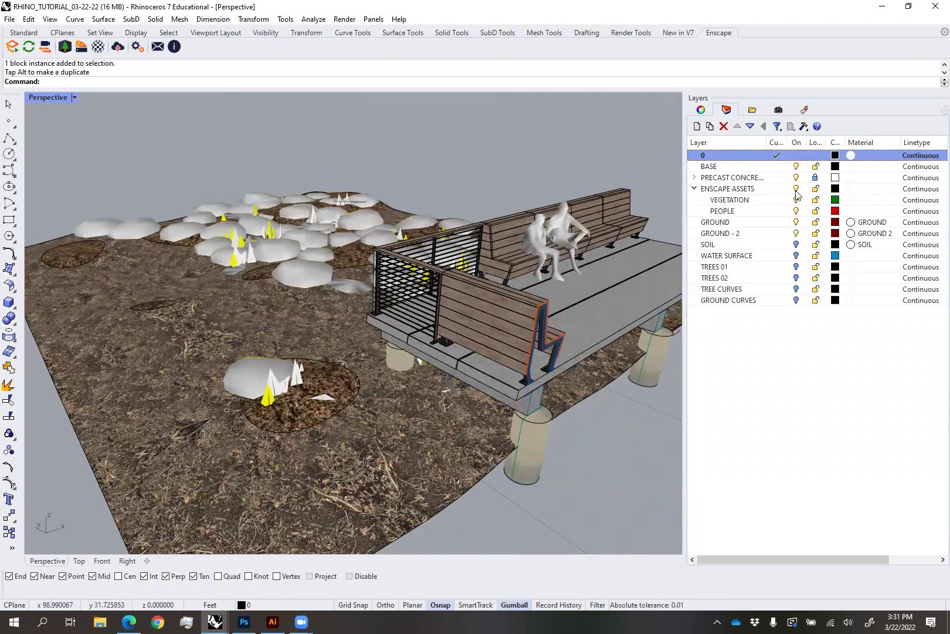
{"action": "left_click", "coordinate": [796, 188]}
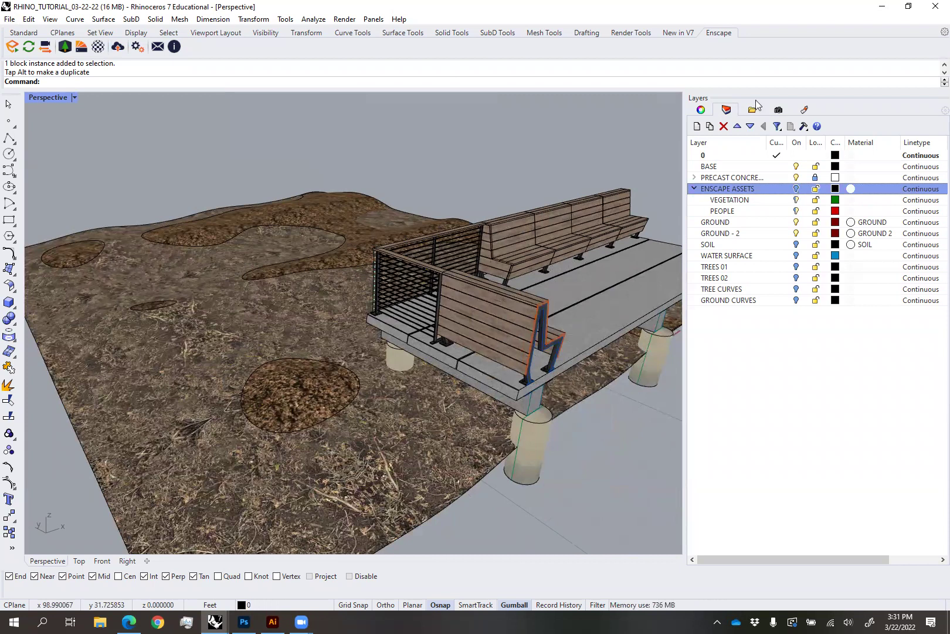
Minimize Rhino, open swamp_05 from the desktop in Photos, and browse the swamp_04 and swamp_03 reference images
{"action": "left_click", "coordinate": [883, 9]}
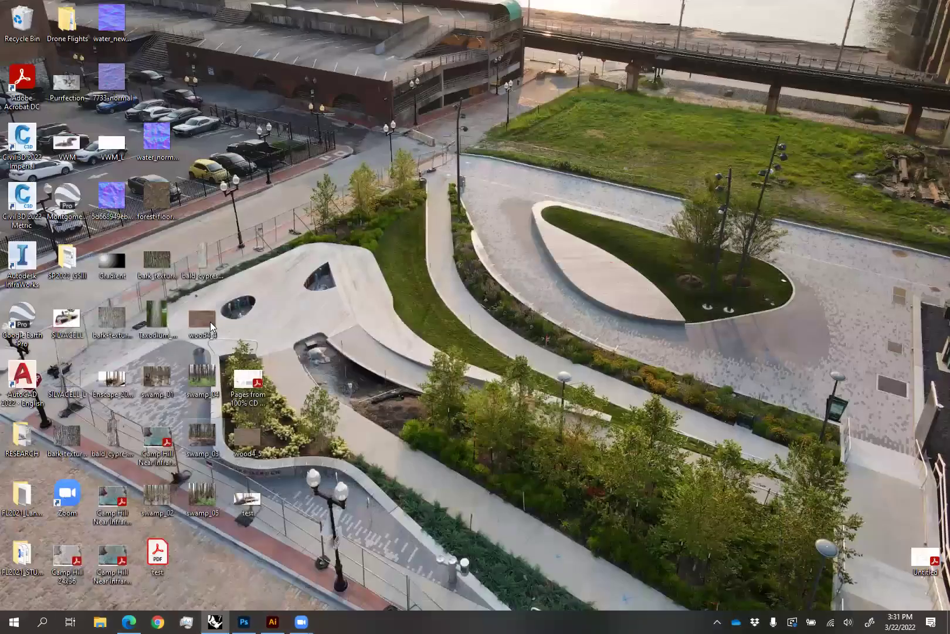
{"action": "double_click", "coordinate": [206, 498]}
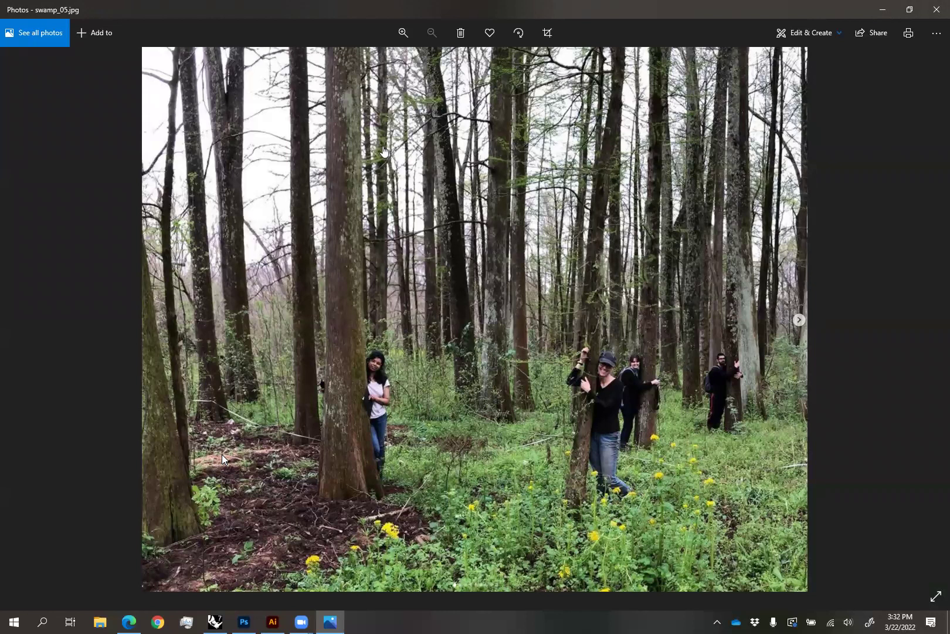
{"action": "key", "text": "Left"}
{"action": "key", "text": "Left"}
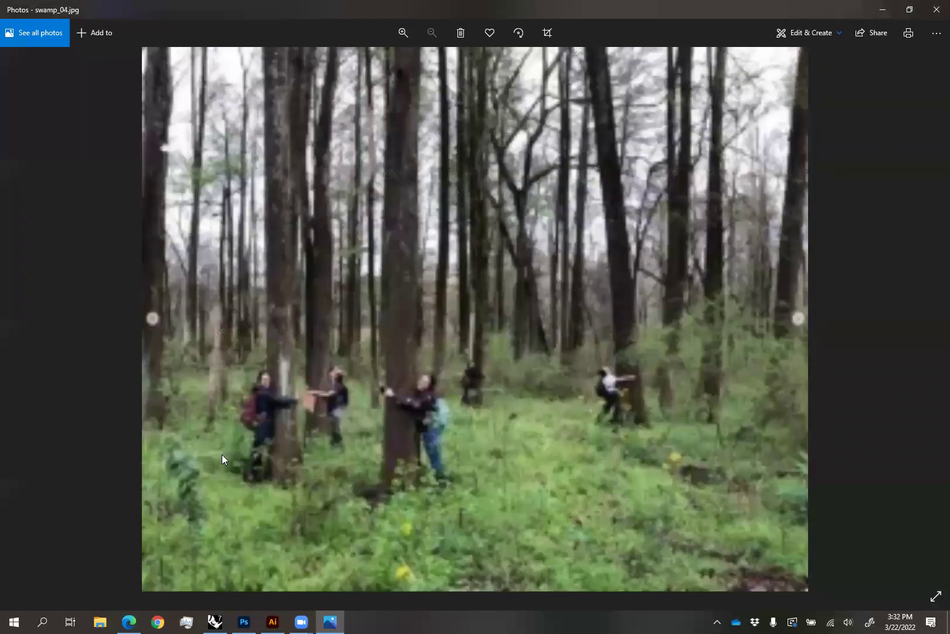
{"action": "key", "text": "Right"}
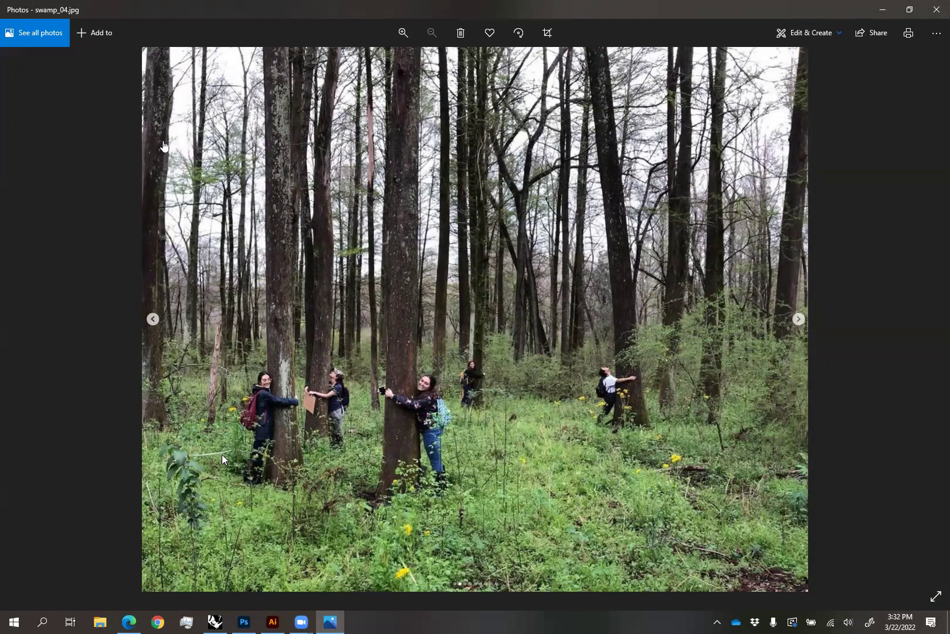
{"action": "key", "text": "Left"}
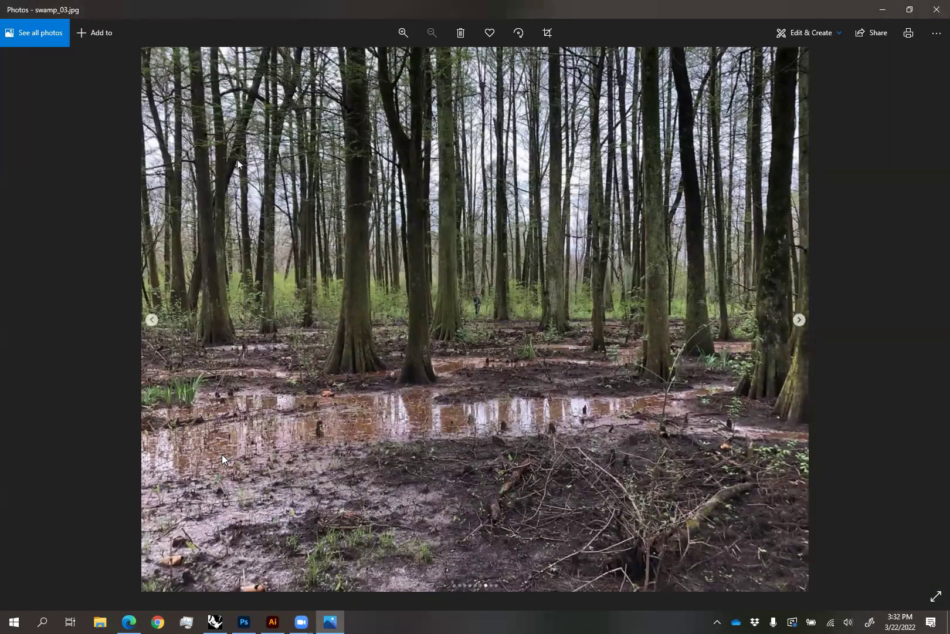
Examine the flared tree-trunk bases in the swamp_03 photo up close, and close the photo viewer
{"action": "scroll", "coordinate": [305, 371], "scroll_direction": "up", "scroll_amount": 5}
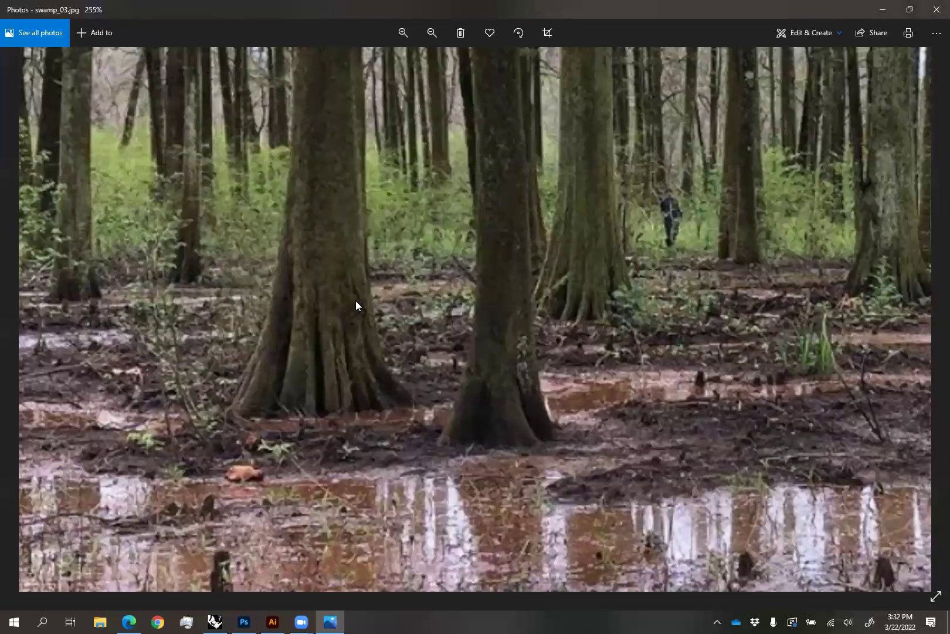
{"action": "left_click_drag", "start_coordinate": [356, 301], "coordinate": [360, 351]}
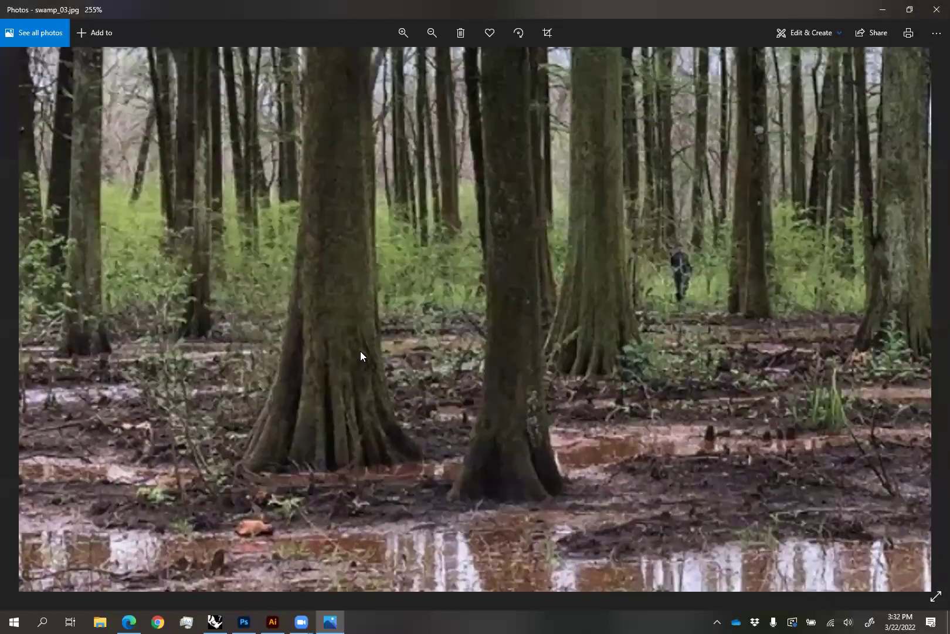
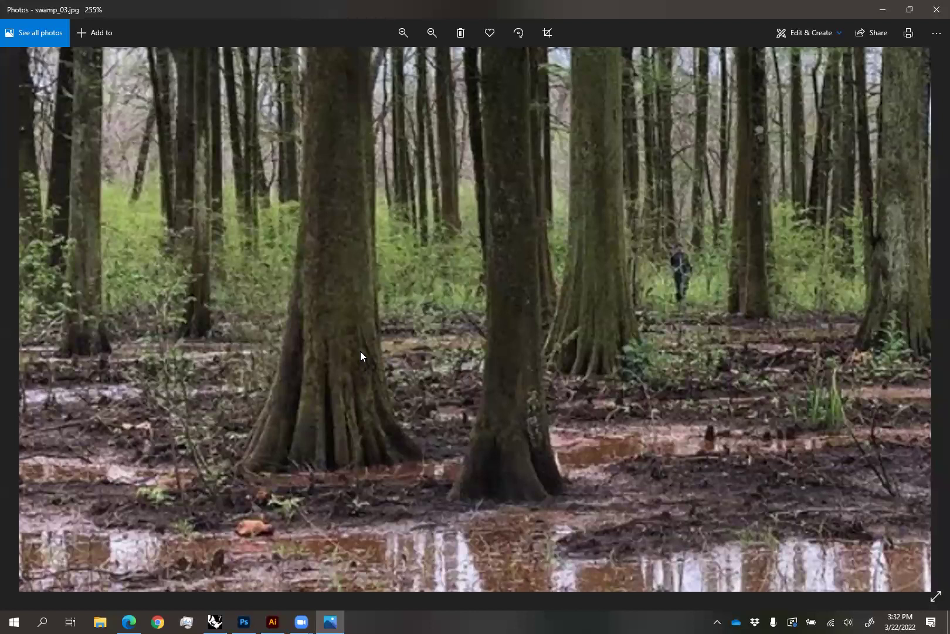
{"action": "scroll", "coordinate": [543, 298], "scroll_direction": "down", "scroll_amount": 5}
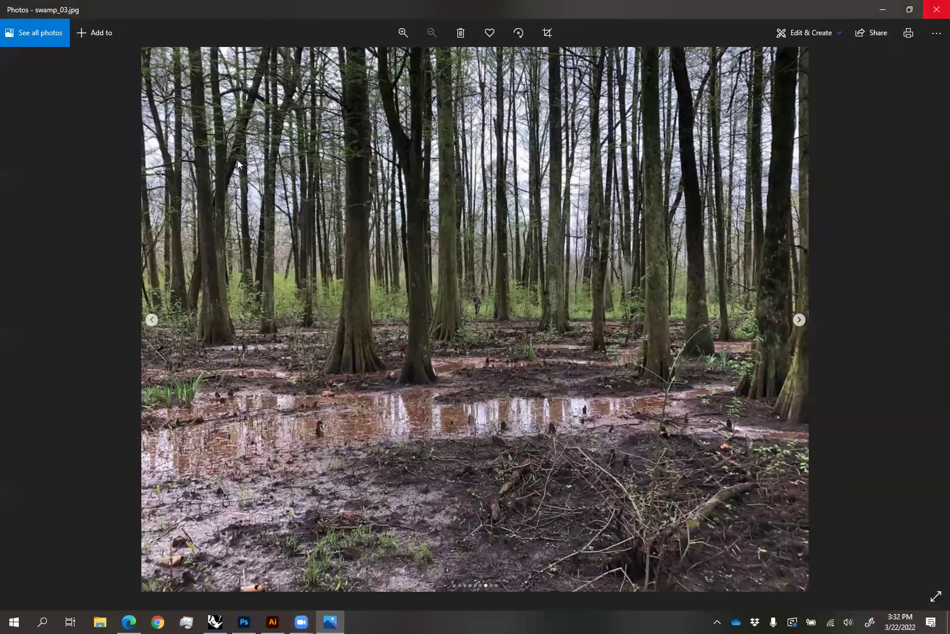
{"action": "left_click", "coordinate": [937, 10]}
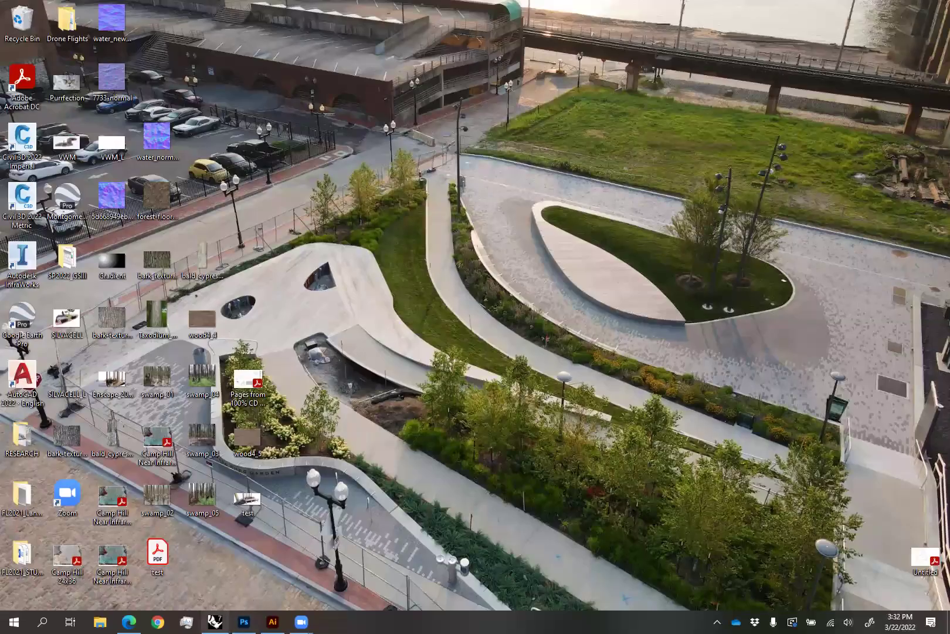
Switch back to Rhino, close the Enscape Asset Library and turn on the TREE CURVES layer
{"action": "left_click", "coordinate": [215, 621]}
{"action": "left_click", "coordinate": [735, 45]}
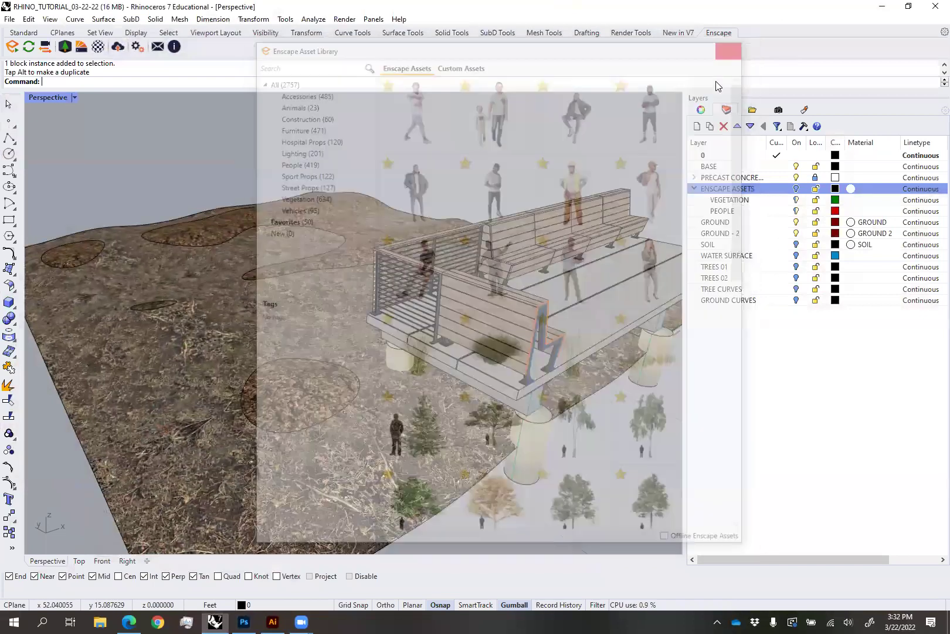
{"action": "scroll", "coordinate": [553, 306], "scroll_direction": "down", "scroll_amount": 5}
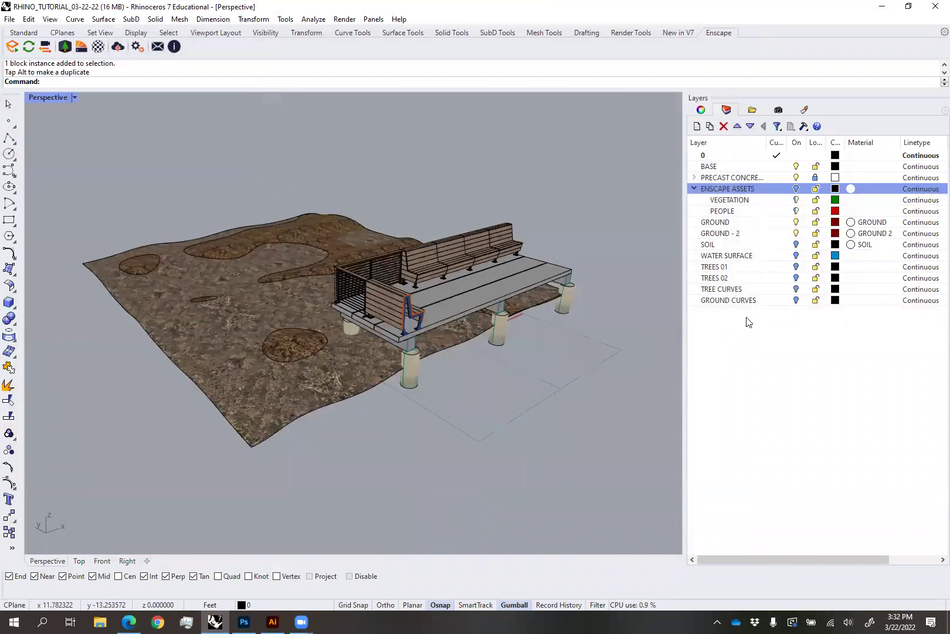
{"action": "left_click", "coordinate": [762, 293]}
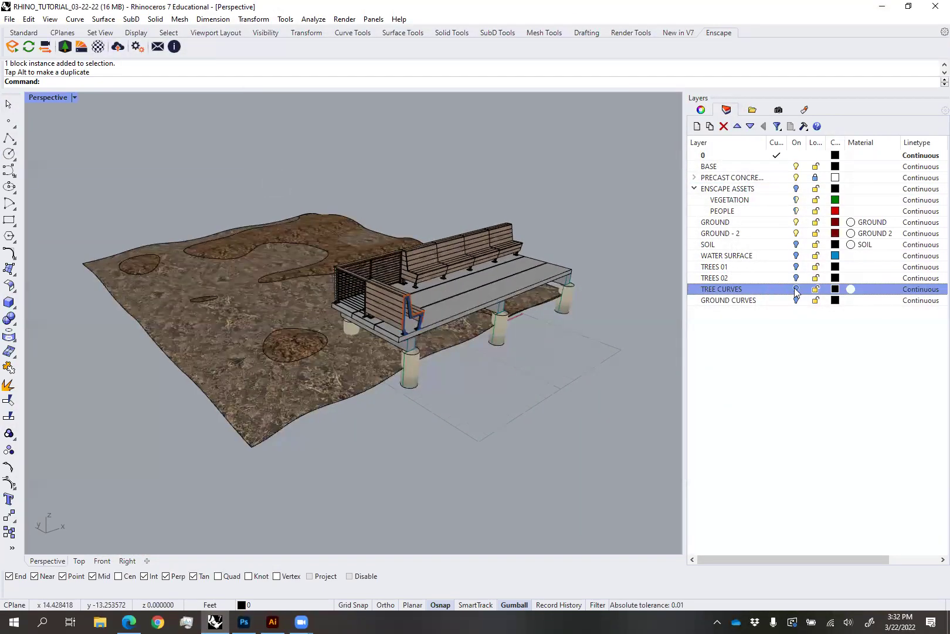
{"action": "left_click", "coordinate": [796, 289]}
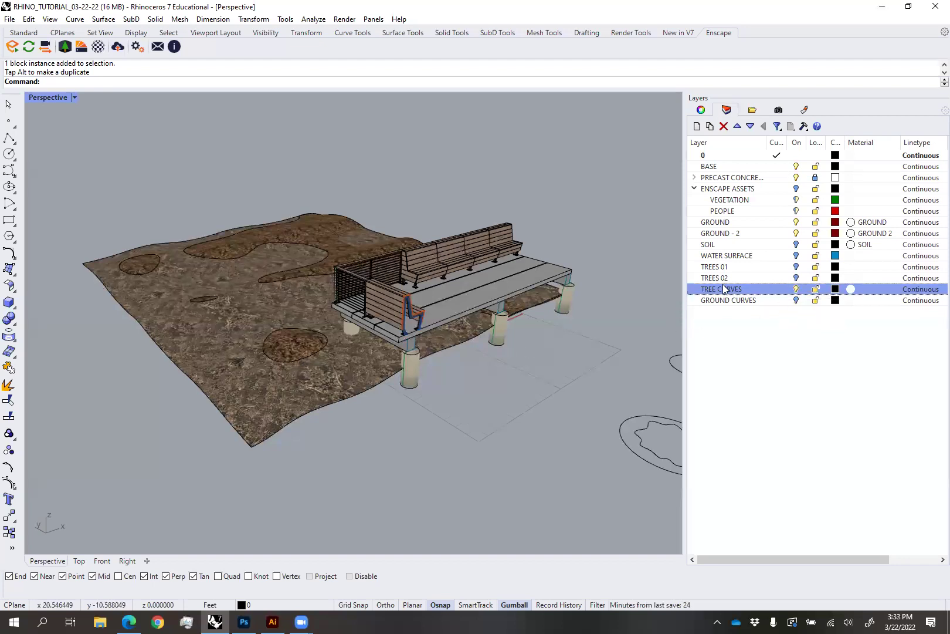
Select the five tree curves beside the bench platform and zoom to the selection
{"action": "right_click_drag", "start_coordinate": [593, 334], "coordinate": [508, 314]}
{"action": "scroll", "coordinate": [504, 320], "scroll_direction": "down", "scroll_amount": 5}
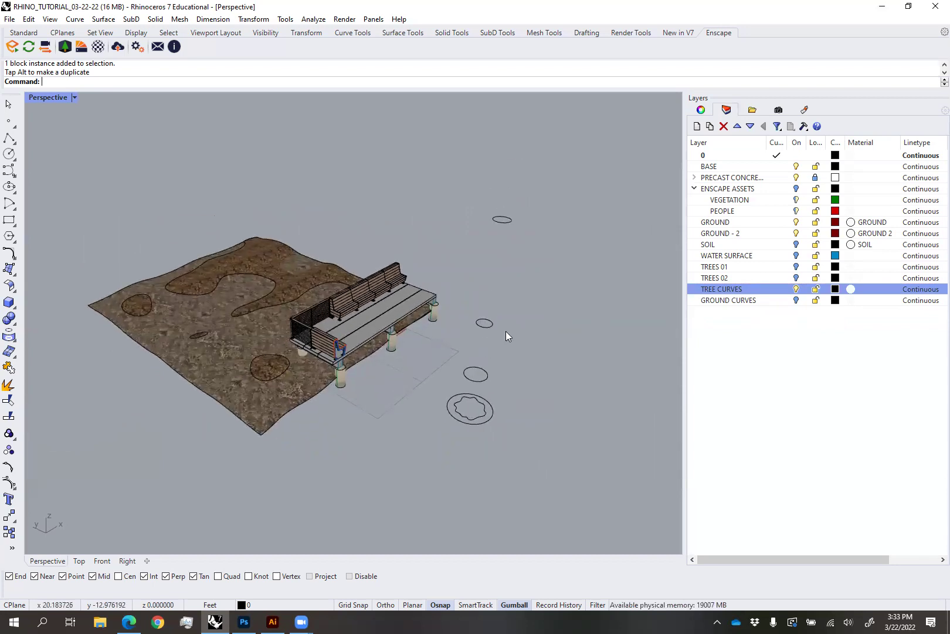
{"action": "left_click_drag", "start_coordinate": [499, 432], "coordinate": [481, 200]}
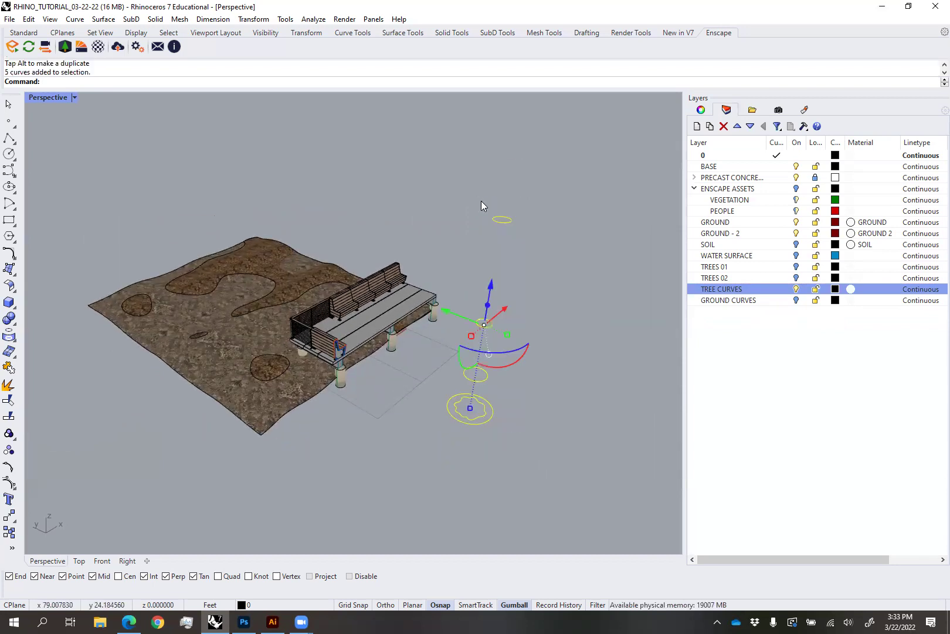
{"action": "type", "text": "zs"}
{"action": "key", "text": "Return"}
{"action": "left_click", "coordinate": [526, 327]}
{"action": "right_click_drag", "start_coordinate": [526, 328], "coordinate": [507, 341]}
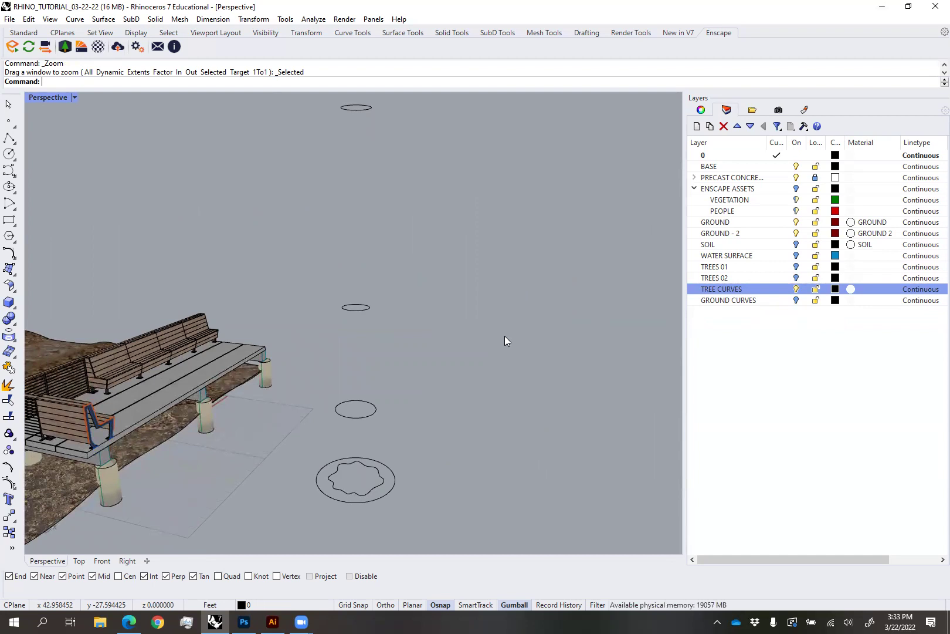
Draw a closed wavy control-point curve at the tree's base, weaving points between the existing wavy curve and the circle around it
{"action": "left_click", "coordinate": [384, 482]}
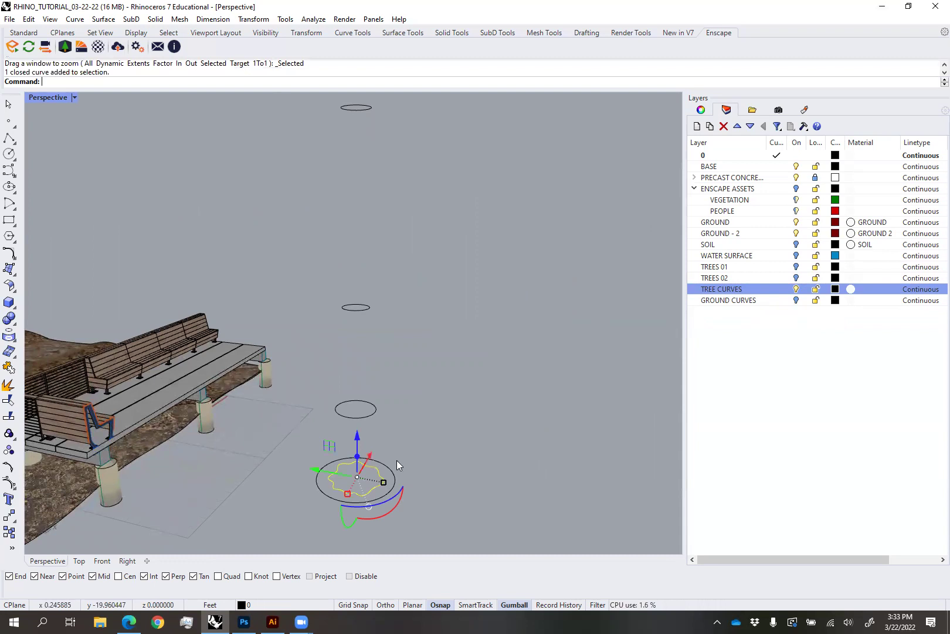
{"action": "scroll", "coordinate": [396, 466], "scroll_direction": "up", "scroll_amount": 5}
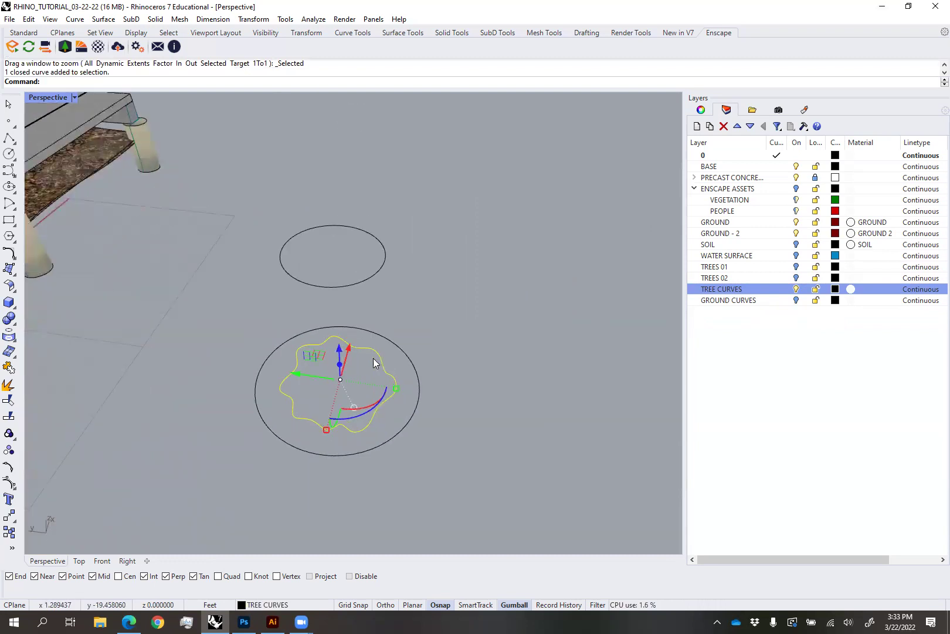
{"action": "left_click", "coordinate": [9, 171]}
{"action": "scroll", "coordinate": [265, 367], "scroll_direction": "up", "scroll_amount": 2}
{"action": "left_click", "coordinate": [275, 350]}
{"action": "left_click", "coordinate": [300, 358]}
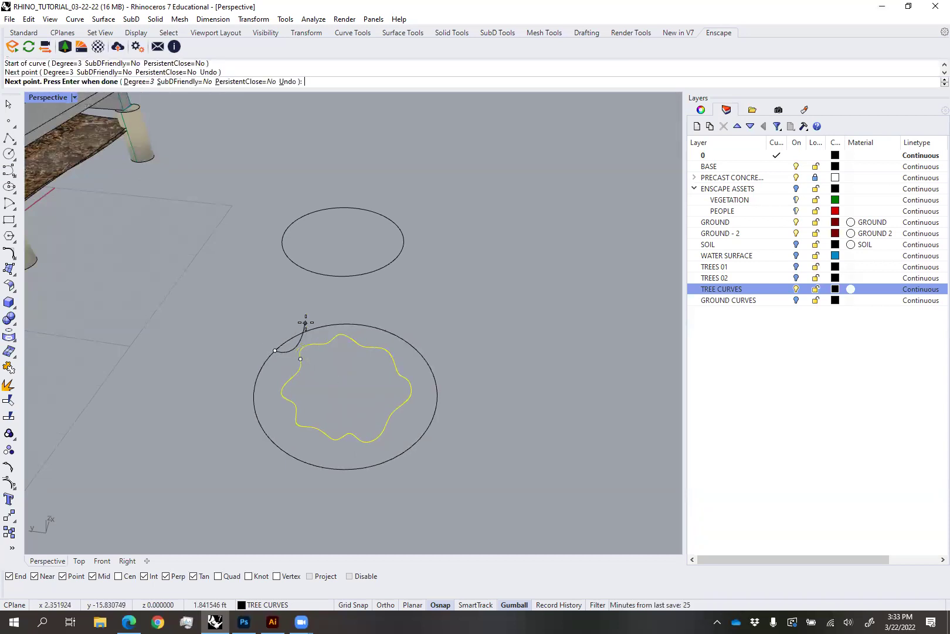
{"action": "left_click", "coordinate": [306, 322]}
{"action": "left_click", "coordinate": [333, 337]}
{"action": "left_click", "coordinate": [362, 325]}
{"action": "left_click", "coordinate": [367, 346]}
{"action": "left_click", "coordinate": [393, 358]}
{"action": "left_click", "coordinate": [413, 346]}
{"action": "left_click", "coordinate": [433, 373]}
{"action": "left_click", "coordinate": [411, 389]}
{"action": "left_click", "coordinate": [432, 418]}
{"action": "left_click", "coordinate": [388, 421]}
{"action": "left_click", "coordinate": [424, 433]}
{"action": "left_click", "coordinate": [368, 466]}
{"action": "left_click", "coordinate": [346, 469]}
{"action": "left_click", "coordinate": [334, 451]}
{"action": "left_click", "coordinate": [335, 438]}
{"action": "left_click", "coordinate": [292, 456]}
{"action": "left_click", "coordinate": [274, 443]}
{"action": "left_click", "coordinate": [283, 422]}
{"action": "left_click", "coordinate": [274, 407]}
{"action": "left_click", "coordinate": [256, 412]}
{"action": "left_click", "coordinate": [254, 389]}
{"action": "left_click", "coordinate": [264, 362]}
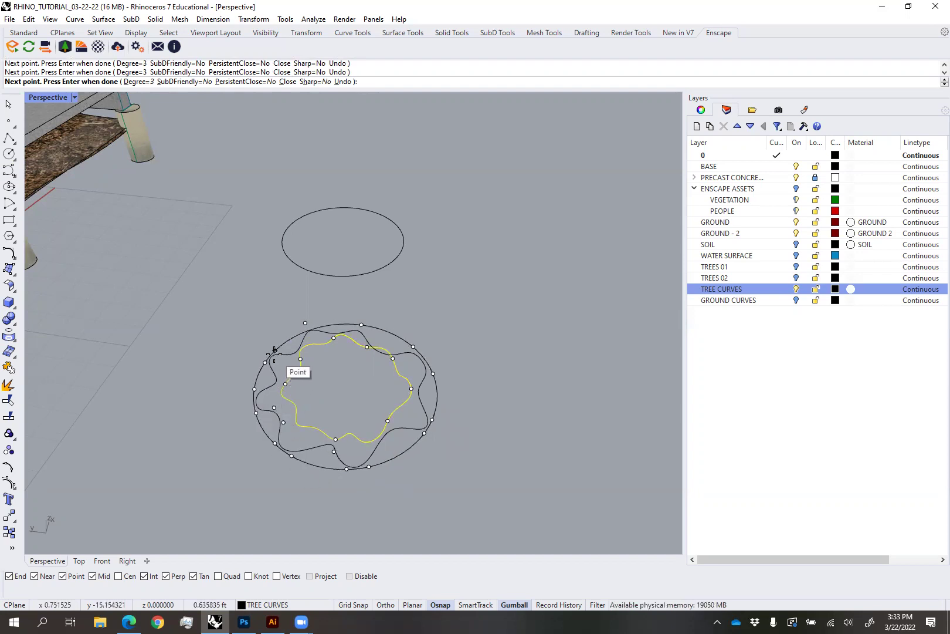
{"action": "left_click", "coordinate": [274, 351]}
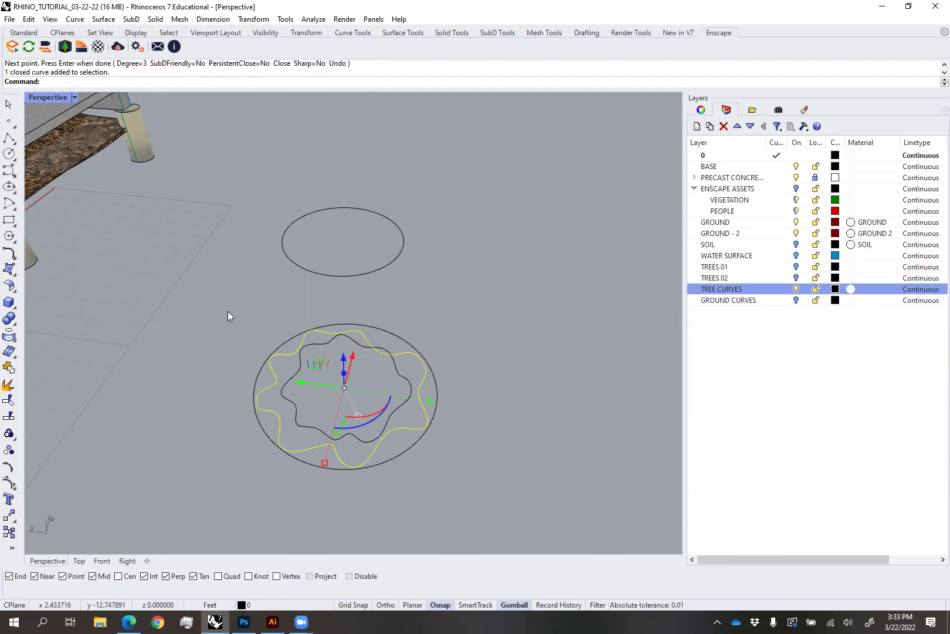
Scale the new wavy curve down to roughly the size of the original wavy curve inside the base circle
{"action": "left_click", "coordinate": [509, 365]}
{"action": "left_click", "coordinate": [404, 399]}
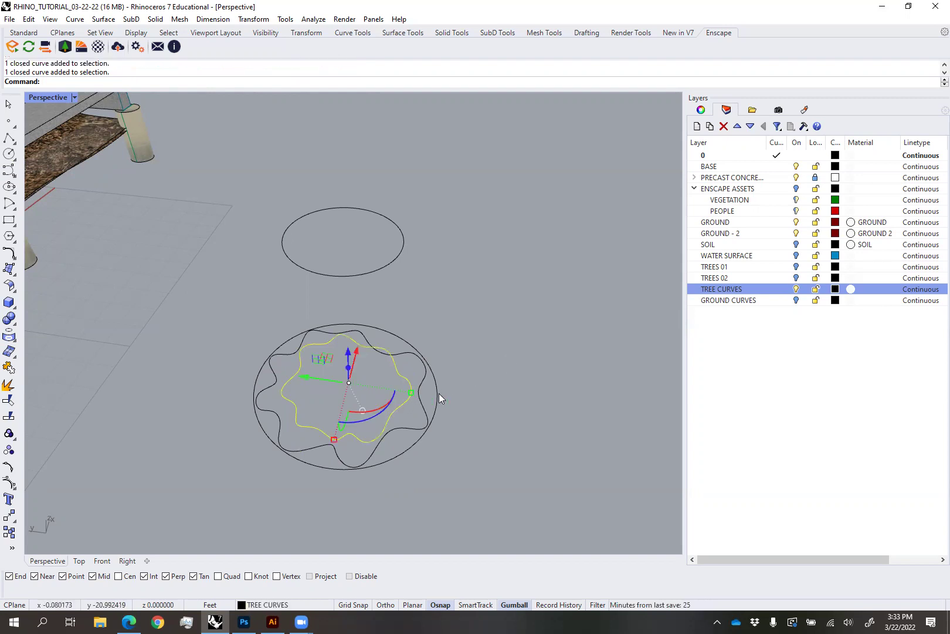
{"action": "left_click", "coordinate": [416, 430]}
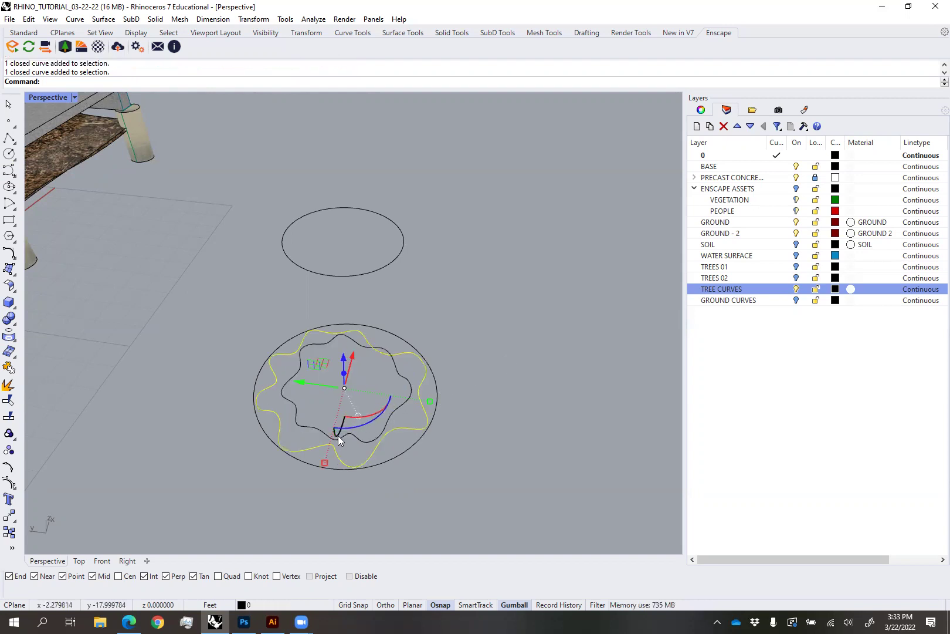
{"action": "right_click_drag", "start_coordinate": [322, 387], "coordinate": [322, 430]}
{"action": "left_click_drag", "start_coordinate": [319, 429], "coordinate": [324, 413]}
{"action": "left_click", "coordinate": [406, 448]}
Hide the original wavy curve so only the newly drawn one remains in the base circle
{"action": "left_click", "coordinate": [364, 397]}
{"action": "type", "text": "h"}
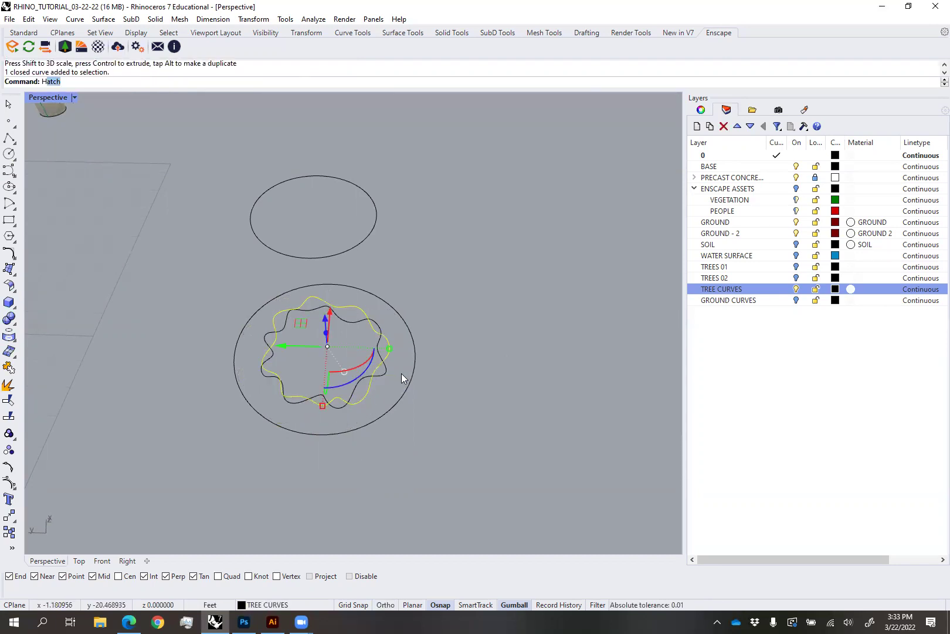
{"action": "type", "text": "ide"}
{"action": "key", "text": "Return"}
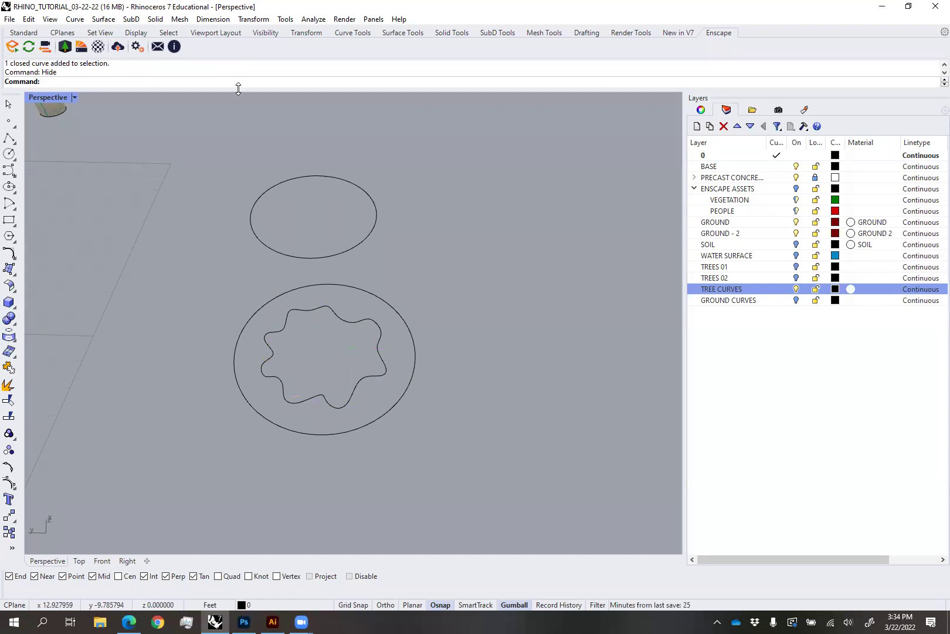
Turn on the control points of the new wavy base curve
{"action": "left_click", "coordinate": [367, 378]}
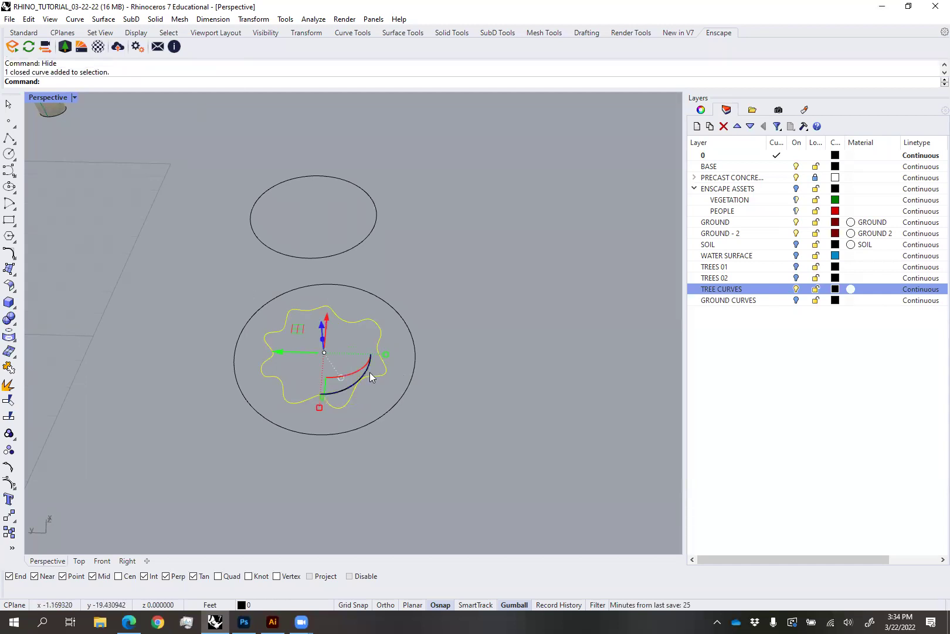
{"action": "type", "text": "pp"}
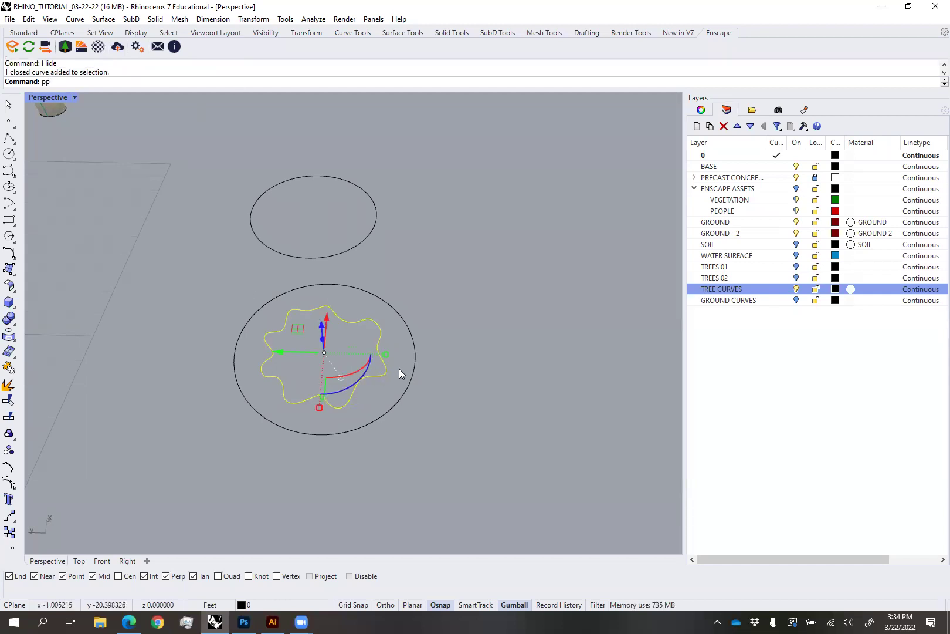
{"action": "key", "text": "BackSpace"}
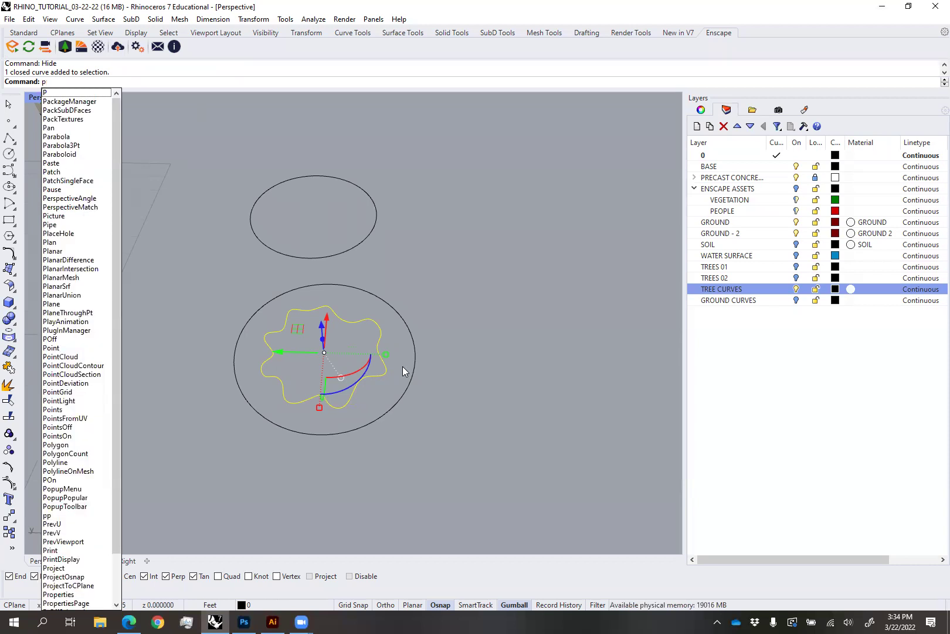
{"action": "key", "text": "BackSpace"}
{"action": "type", "text": "Po"}
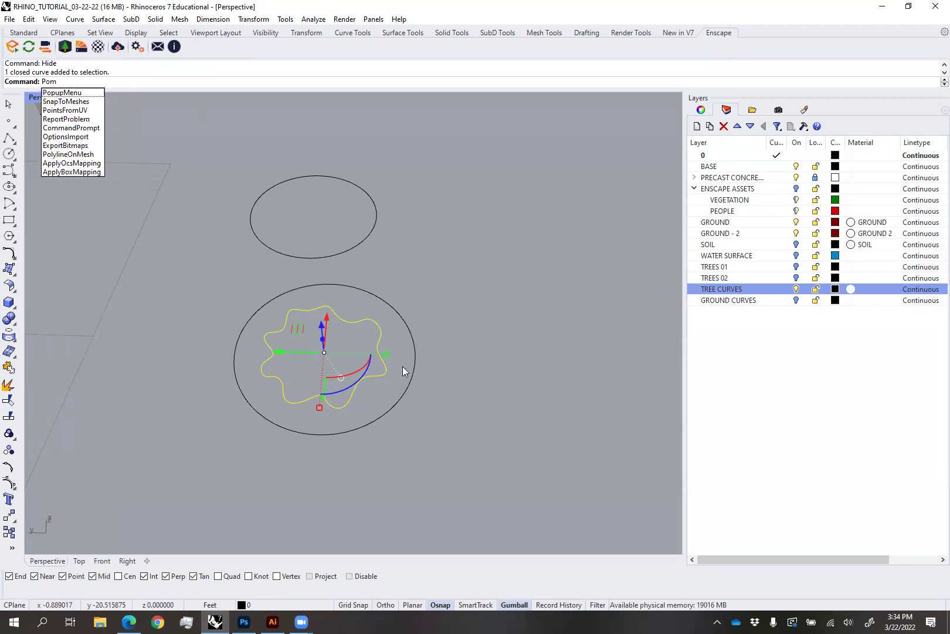
{"action": "type", "text": "n"}
{"action": "key", "text": "Return"}
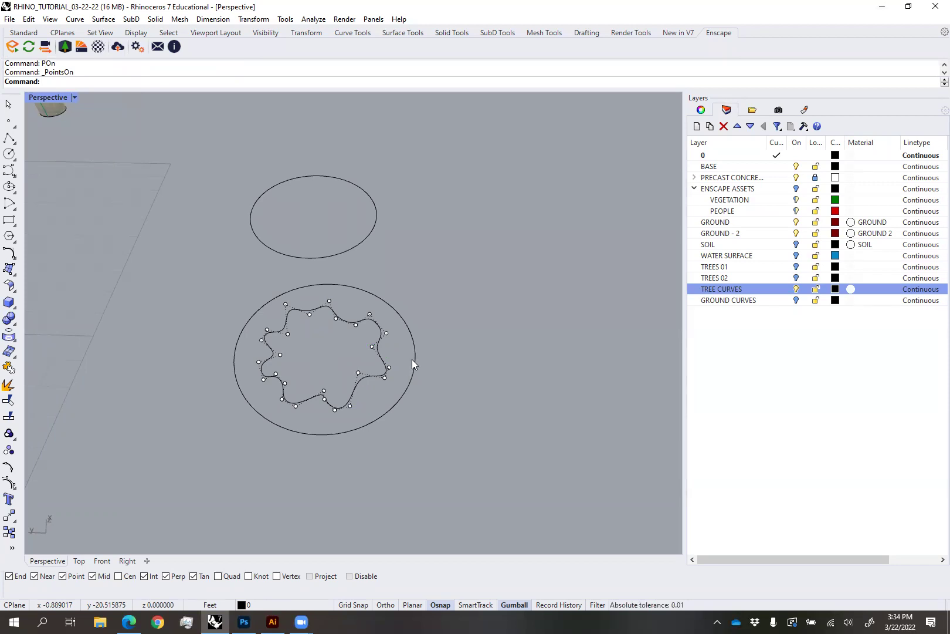
Reshape the wavy base curve by moving individual control points, and turn its points off
{"action": "scroll", "coordinate": [334, 318], "scroll_direction": "up", "scroll_amount": 2}
{"action": "left_click", "coordinate": [335, 318]}
{"action": "left_click_drag", "start_coordinate": [318, 294], "coordinate": [339, 376]}
{"action": "left_click", "coordinate": [339, 352]}
{"action": "left_click", "coordinate": [372, 400]}
{"action": "left_click", "coordinate": [463, 327]}
{"action": "key", "text": "Escape"}
Inspect how the wavy base curve and the circles stack up to form the tree trunk's profiles
{"action": "scroll", "coordinate": [483, 319], "scroll_direction": "down", "scroll_amount": 5}
{"action": "right_click_drag", "start_coordinate": [483, 319], "coordinate": [447, 355]}
{"action": "left_click", "coordinate": [450, 352]}
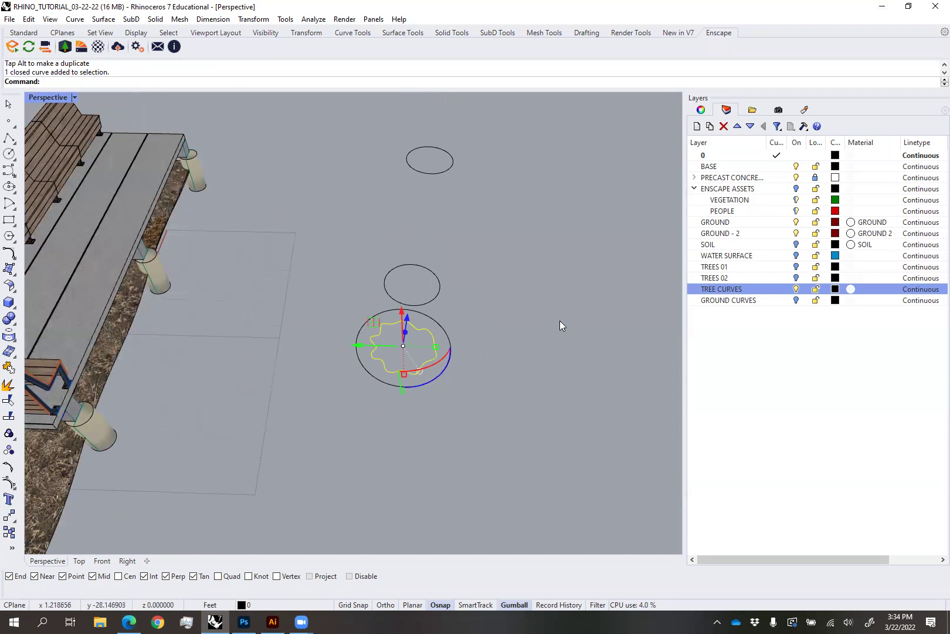
{"action": "right_click_drag", "start_coordinate": [484, 254], "coordinate": [411, 405]}
{"action": "key", "text": "Escape"}
{"action": "left_click", "coordinate": [396, 389]}
{"action": "left_click", "coordinate": [378, 281]}
{"action": "right_click_drag", "start_coordinate": [384, 285], "coordinate": [418, 284]}
{"action": "key", "text": "Escape"}
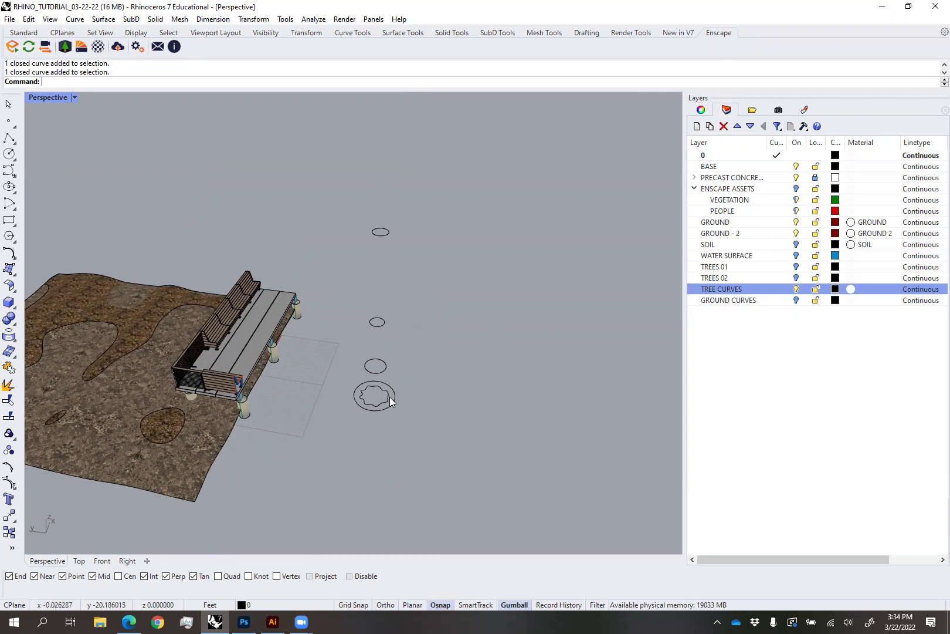
{"action": "scroll", "coordinate": [388, 393], "scroll_direction": "up", "scroll_amount": 2}
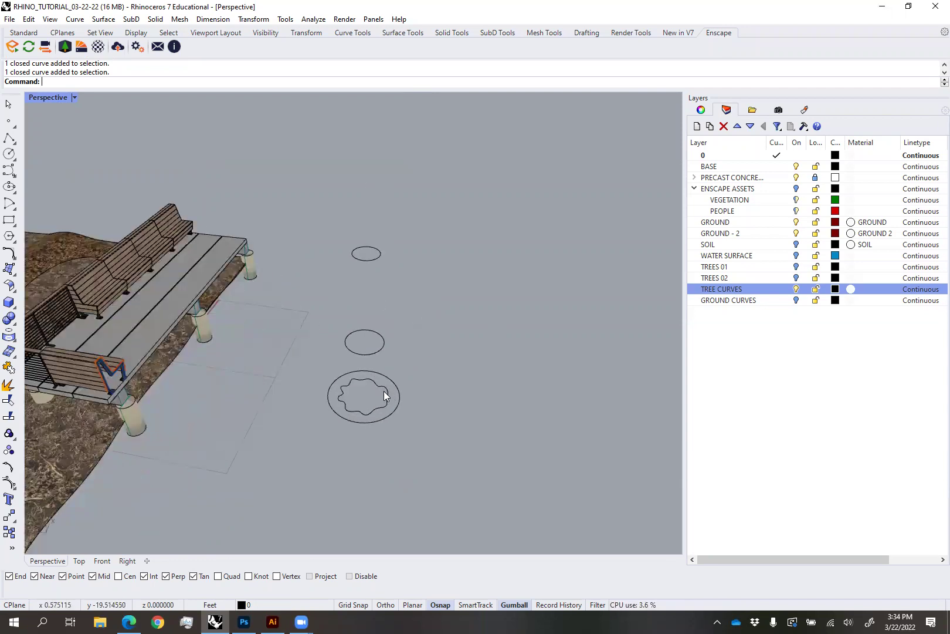
{"action": "scroll", "coordinate": [385, 394], "scroll_direction": "down", "scroll_amount": 2}
Preview a Normal-style loft through the wavy base curve and the three circles above it, and cancel the loft
{"action": "left_click", "coordinate": [386, 396]}
{"action": "scroll", "coordinate": [391, 367], "scroll_direction": "up", "scroll_amount": 1}
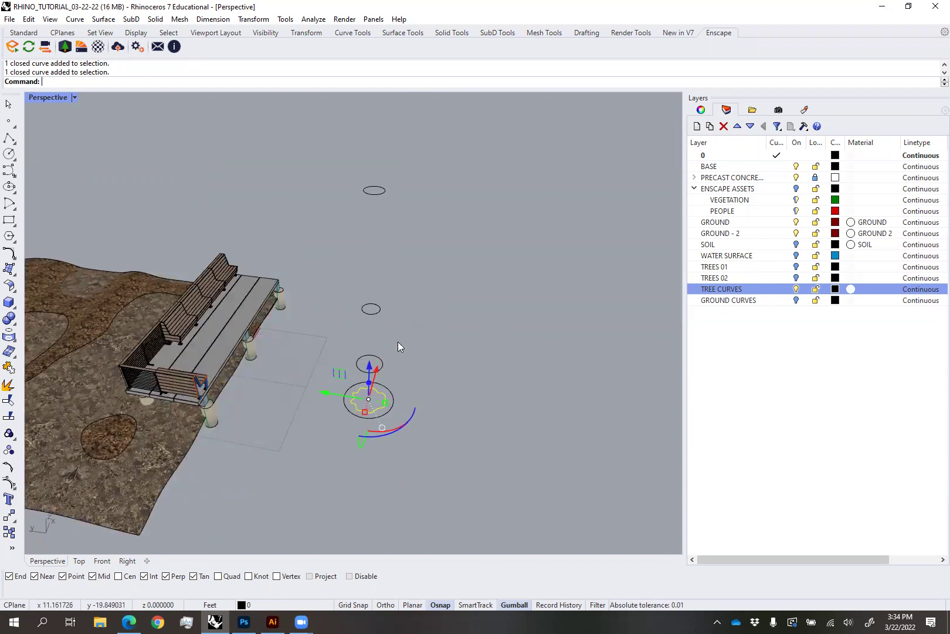
{"action": "left_click_drag", "start_coordinate": [385, 402], "coordinate": [385, 193], "text": "alt"}
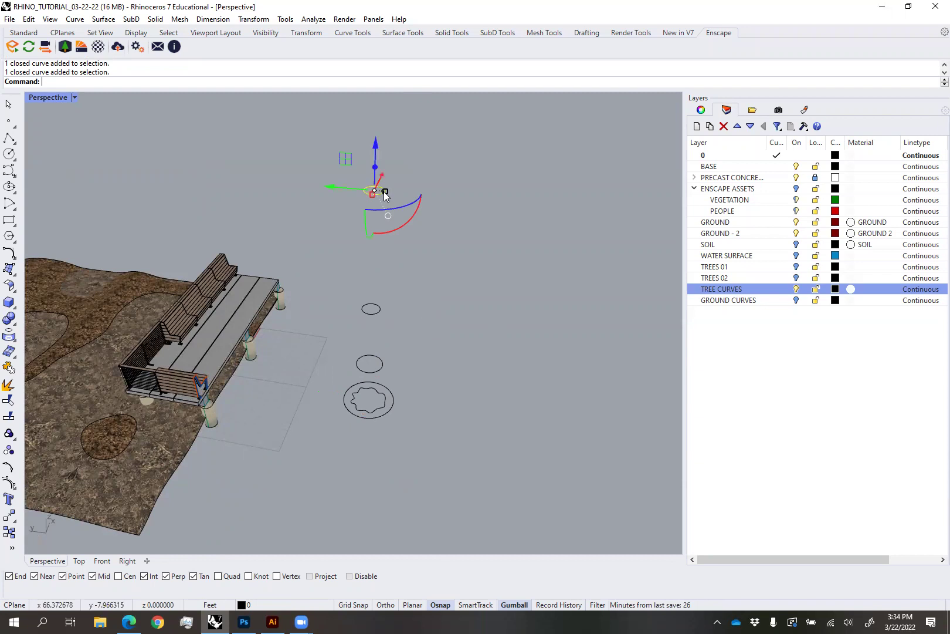
{"action": "left_click", "coordinate": [383, 363], "text": "shift"}
{"action": "left_click", "coordinate": [380, 309], "text": "shift"}
{"action": "left_click", "coordinate": [379, 402], "text": "shift"}
{"action": "type", "text": "Loft"}
{"action": "key", "text": "Return"}
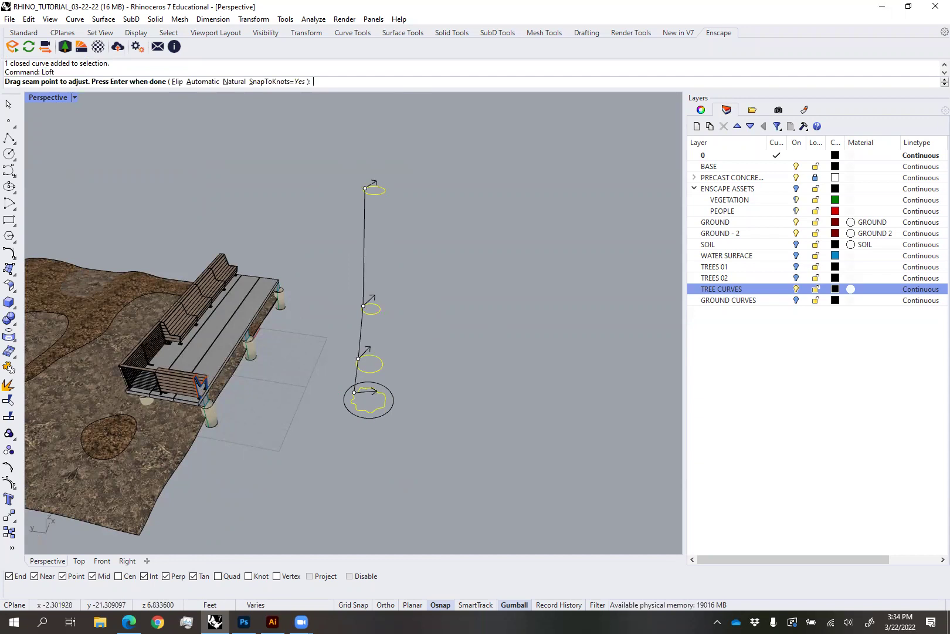
{"action": "key", "text": "Return"}
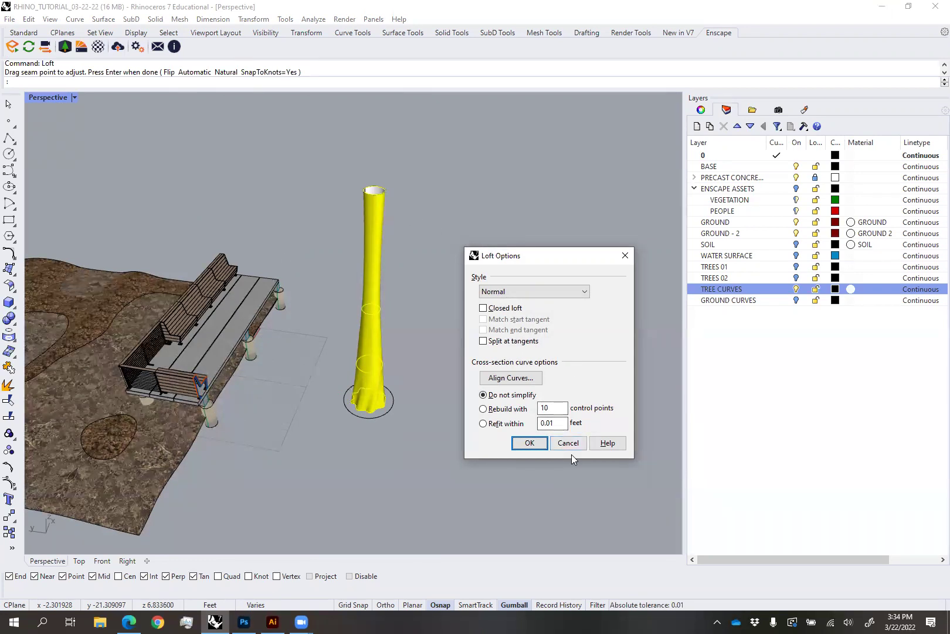
{"action": "scroll", "coordinate": [304, 265], "scroll_direction": "up", "scroll_amount": 5}
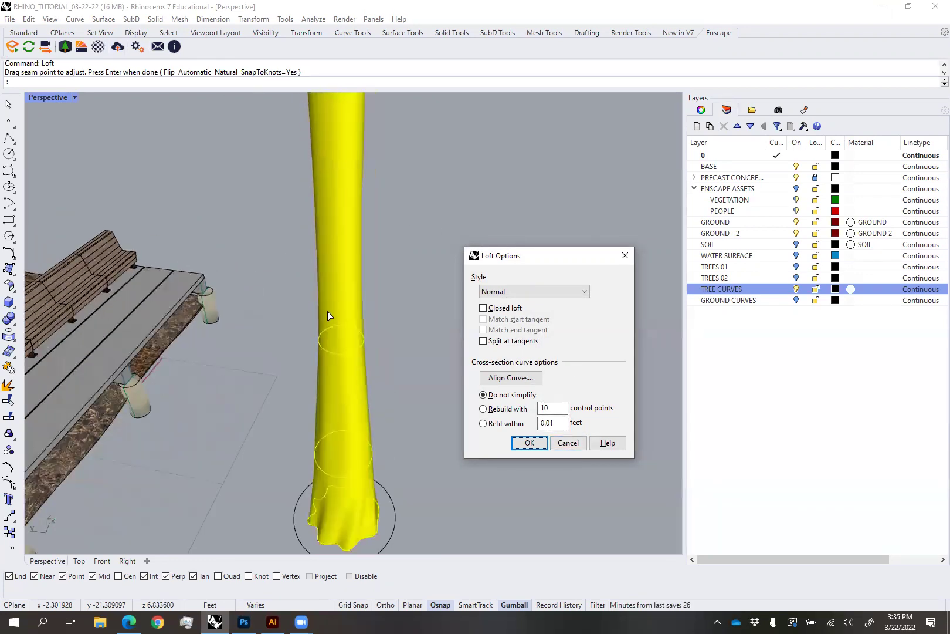
{"action": "left_click", "coordinate": [572, 444]}
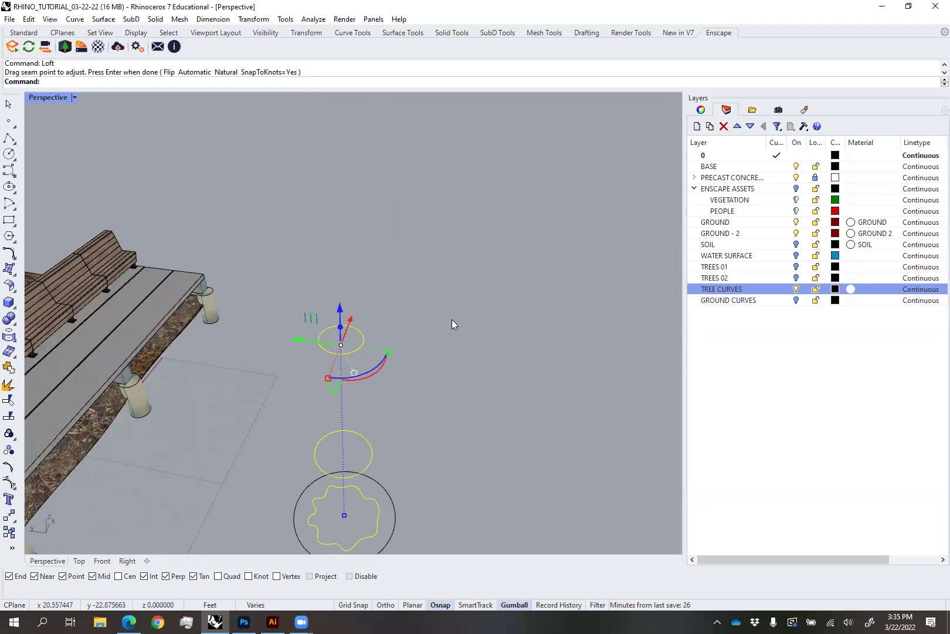
Start a loft through the wavy base curve and the three circles stacked above it, accepting the seam points
{"action": "scroll", "coordinate": [443, 324], "scroll_direction": "down", "scroll_amount": 3}
{"action": "key", "text": "Escape"}
{"action": "right_click_drag", "start_coordinate": [433, 335], "coordinate": [386, 429]}
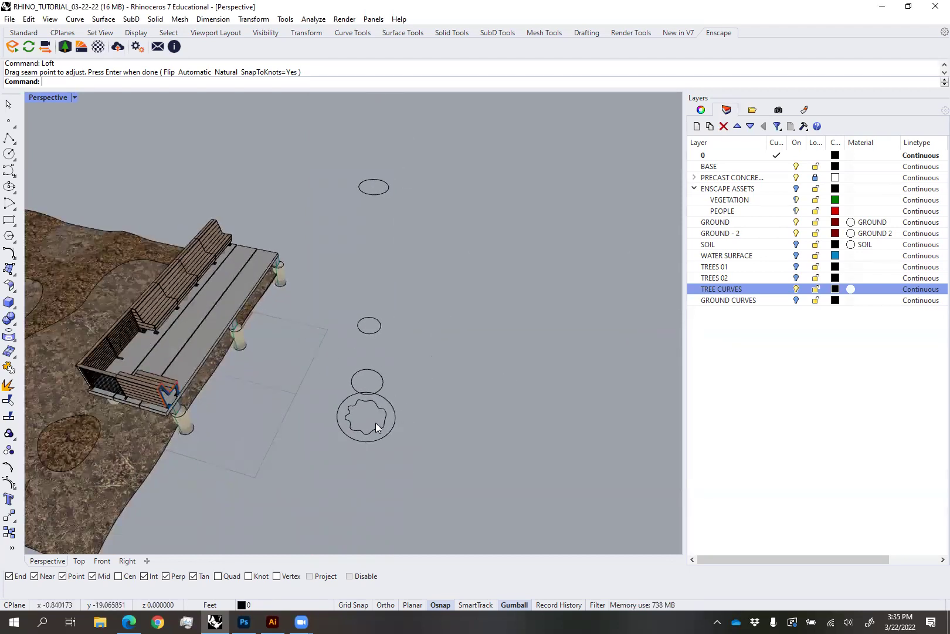
{"action": "left_click", "coordinate": [375, 428]}
{"action": "left_click", "coordinate": [380, 370], "text": "shift"}
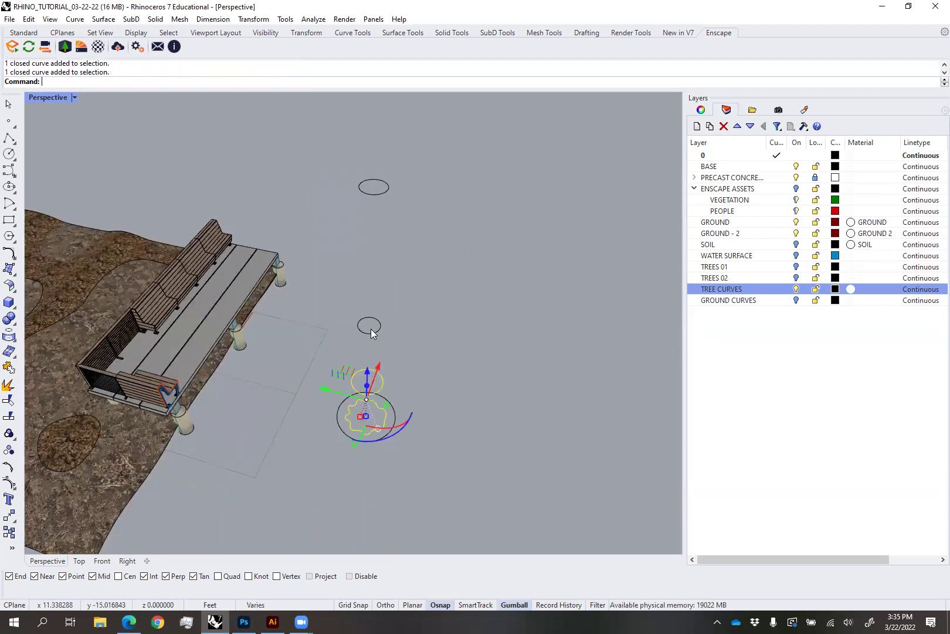
{"action": "left_click", "coordinate": [373, 332], "text": "shift"}
{"action": "left_click", "coordinate": [375, 193], "text": "shift"}
{"action": "right_click_drag", "start_coordinate": [374, 194], "coordinate": [403, 224]}
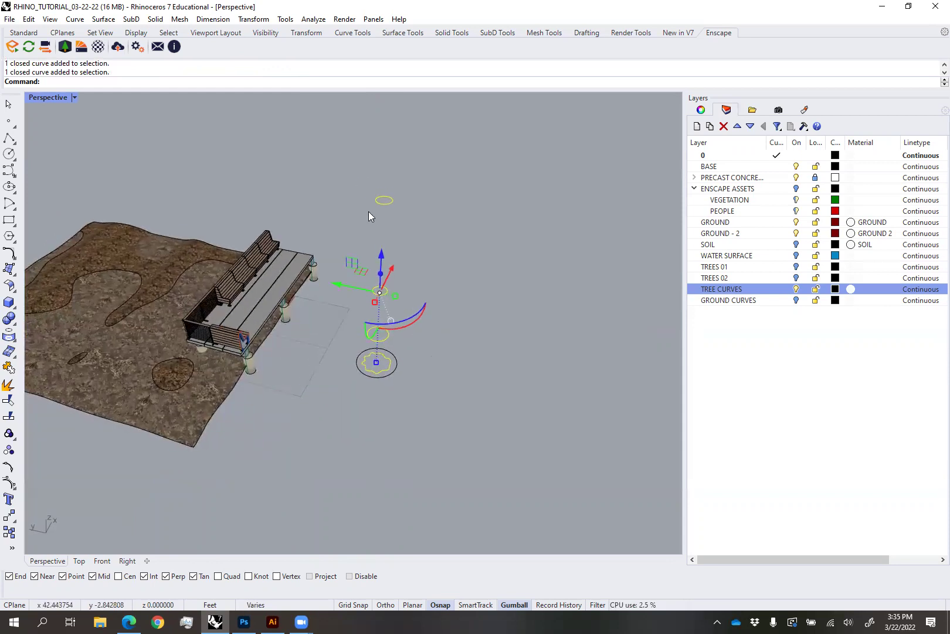
{"action": "type", "text": "loft"}
{"action": "key", "text": "Return"}
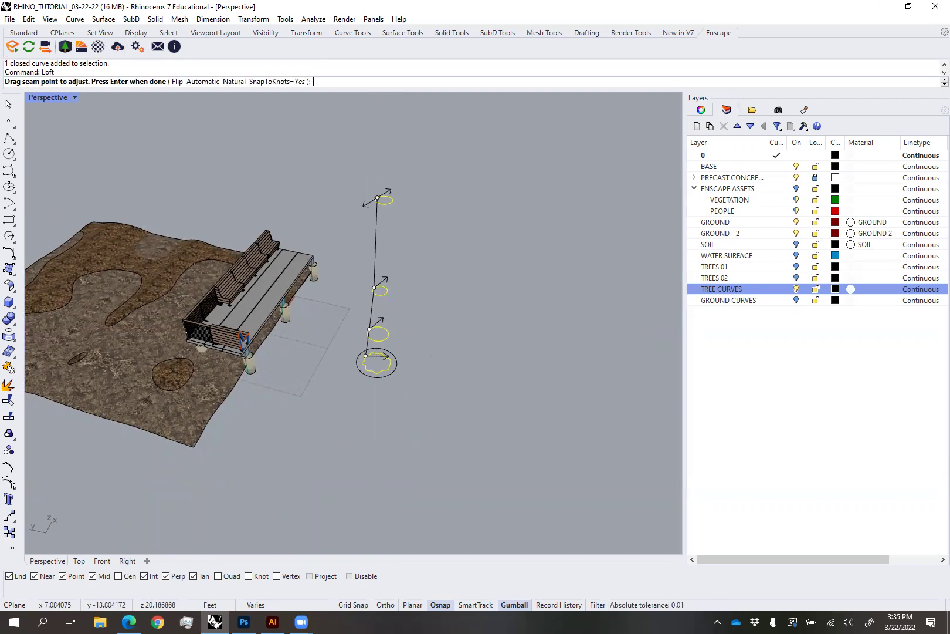
{"action": "key", "text": "Return"}
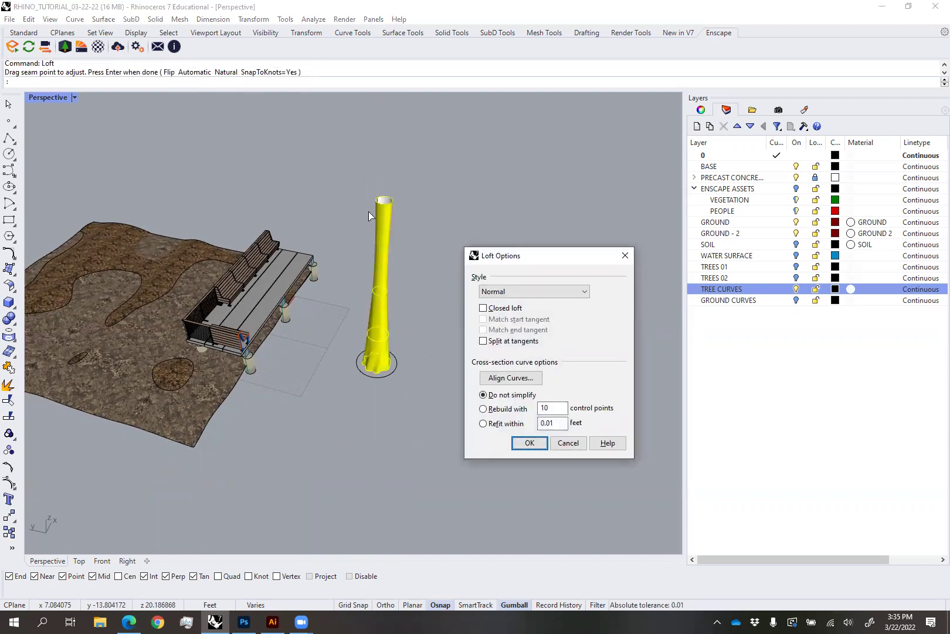
Inspect the trunk preview, set the loft style to Loose, and create the lofted trunk
{"action": "scroll", "coordinate": [386, 336], "scroll_direction": "up", "scroll_amount": 7}
{"action": "right_click_drag", "start_coordinate": [411, 338], "coordinate": [514, 320]}
{"action": "scroll", "coordinate": [362, 315], "scroll_direction": "down", "scroll_amount": 6}
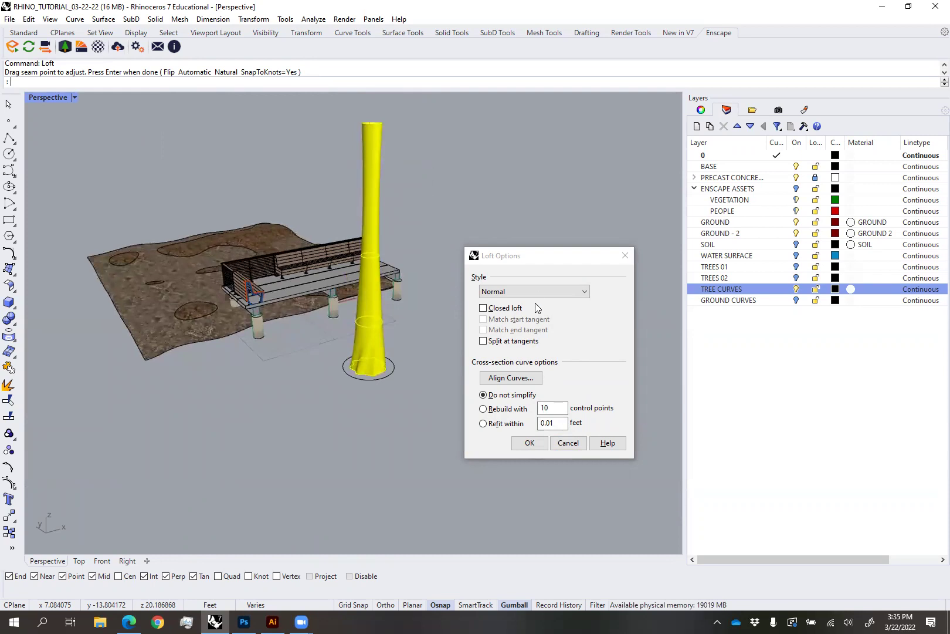
{"action": "left_click", "coordinate": [504, 296]}
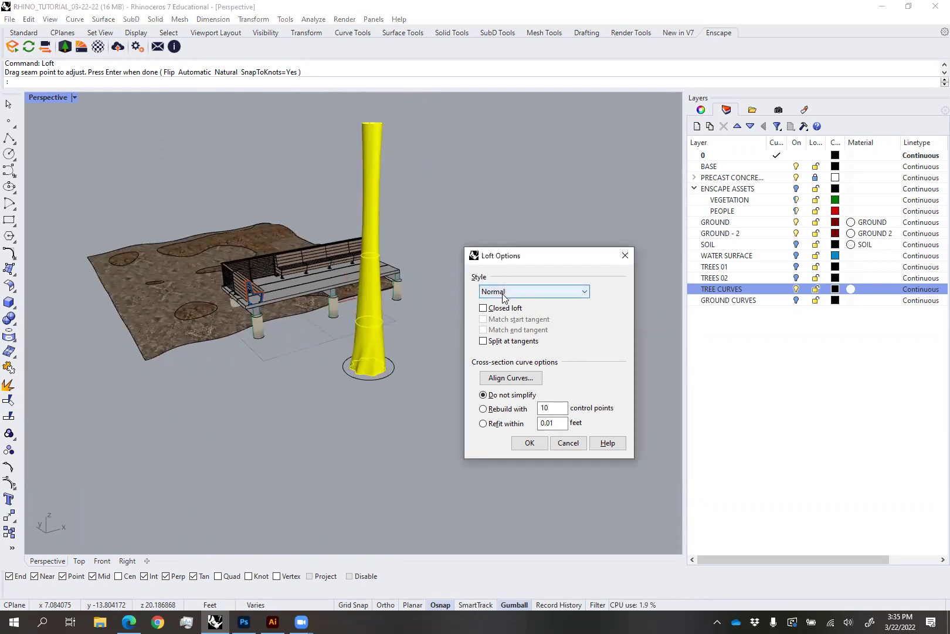
{"action": "left_click", "coordinate": [503, 296]}
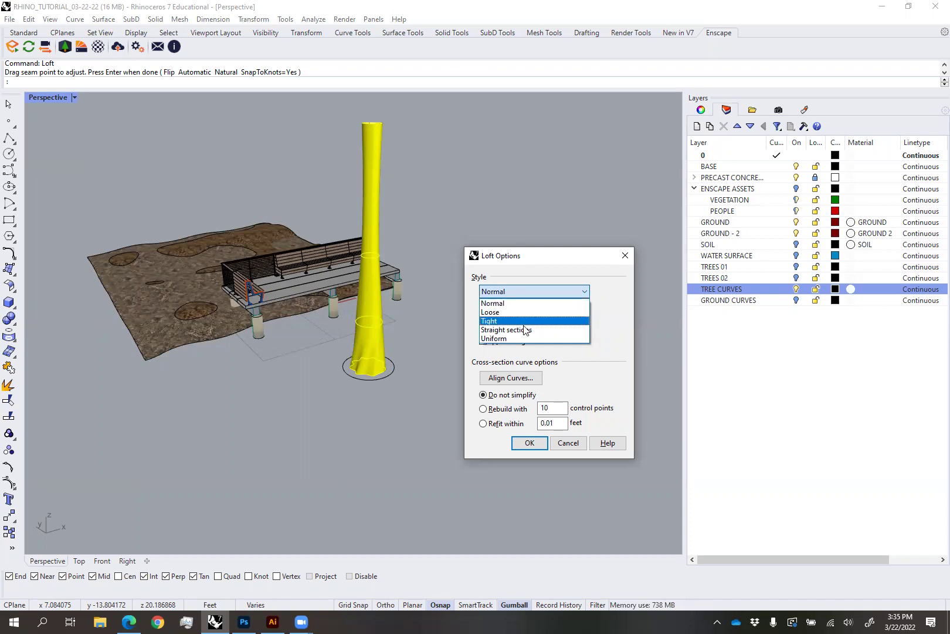
{"action": "left_click", "coordinate": [520, 315]}
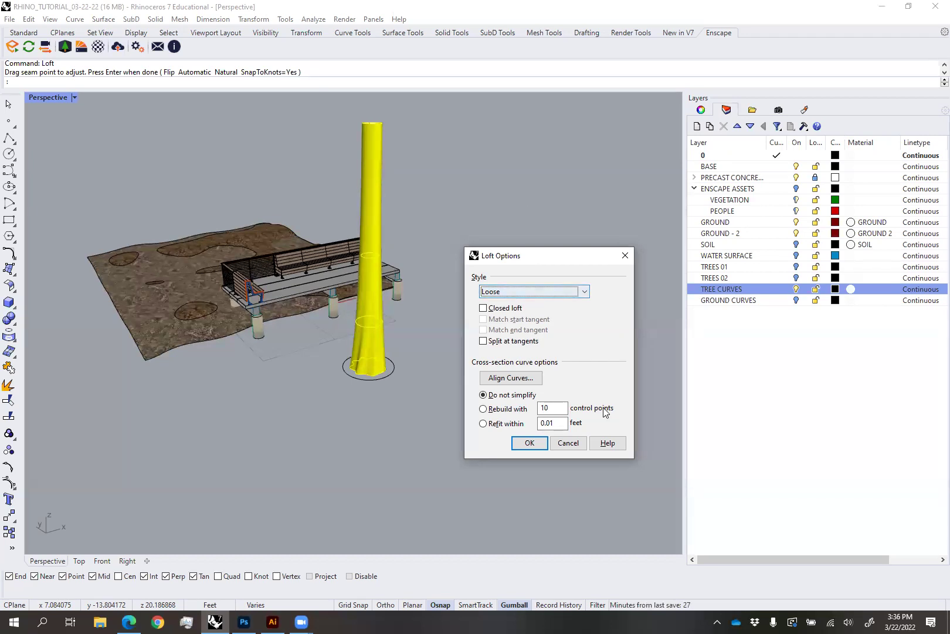
{"action": "left_click", "coordinate": [529, 442]}
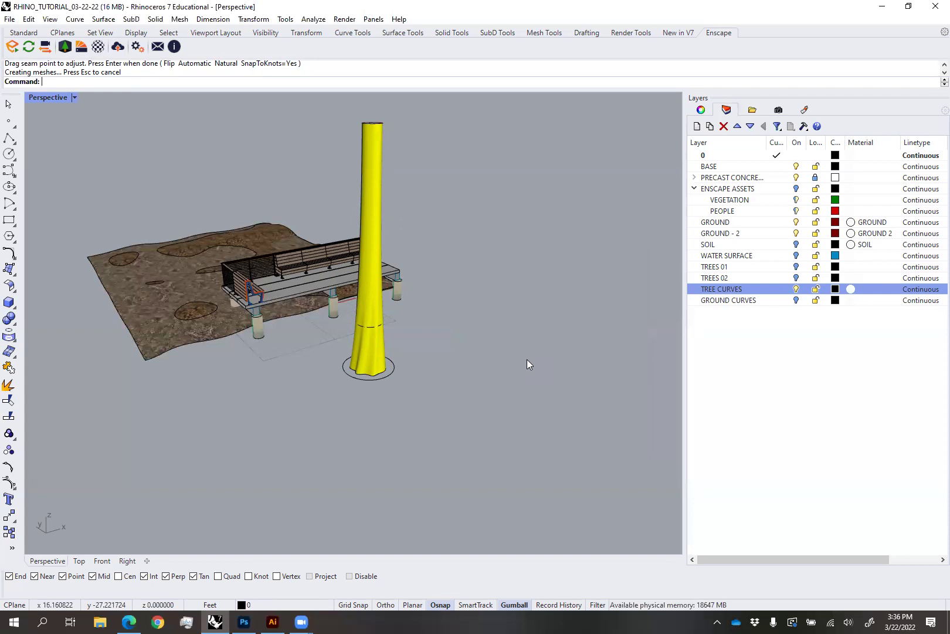
Examine the flared, wavy base of the lofted trunk up close
{"action": "left_click", "coordinate": [373, 276]}
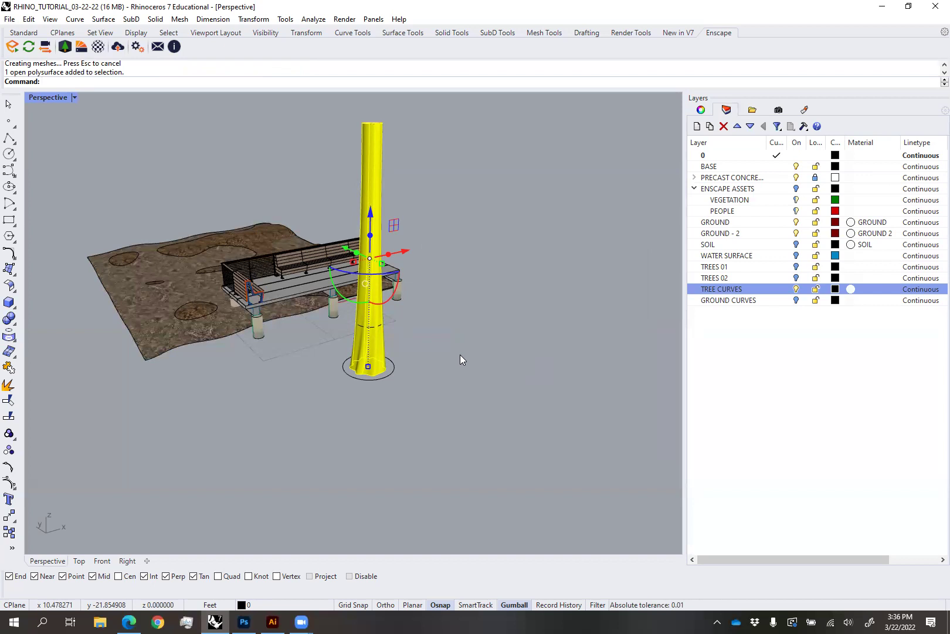
{"action": "right_click_drag", "start_coordinate": [441, 339], "coordinate": [356, 321]}
{"action": "scroll", "coordinate": [376, 326], "scroll_direction": "up", "scroll_amount": 6}
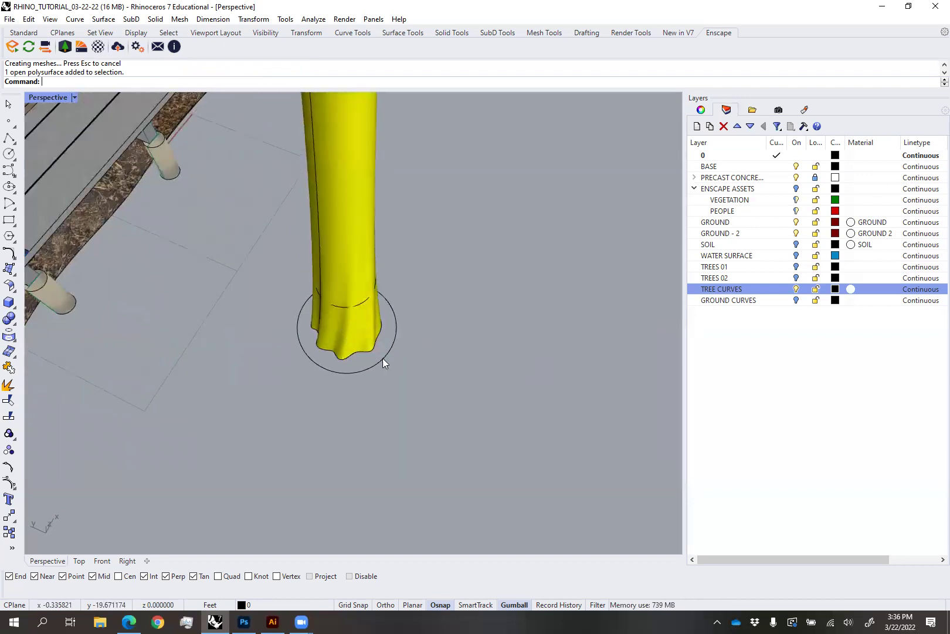
{"action": "scroll", "coordinate": [462, 346], "scroll_direction": "down", "scroll_amount": 4}
{"action": "left_click", "coordinate": [494, 288]}
{"action": "left_click", "coordinate": [629, 302]}
{"action": "right_click_drag", "start_coordinate": [623, 296], "coordinate": [604, 252]}
Turn on the TREES 01 and TREES 02 layers to compare the existing trunks with the new one
{"action": "left_click", "coordinate": [796, 268]}
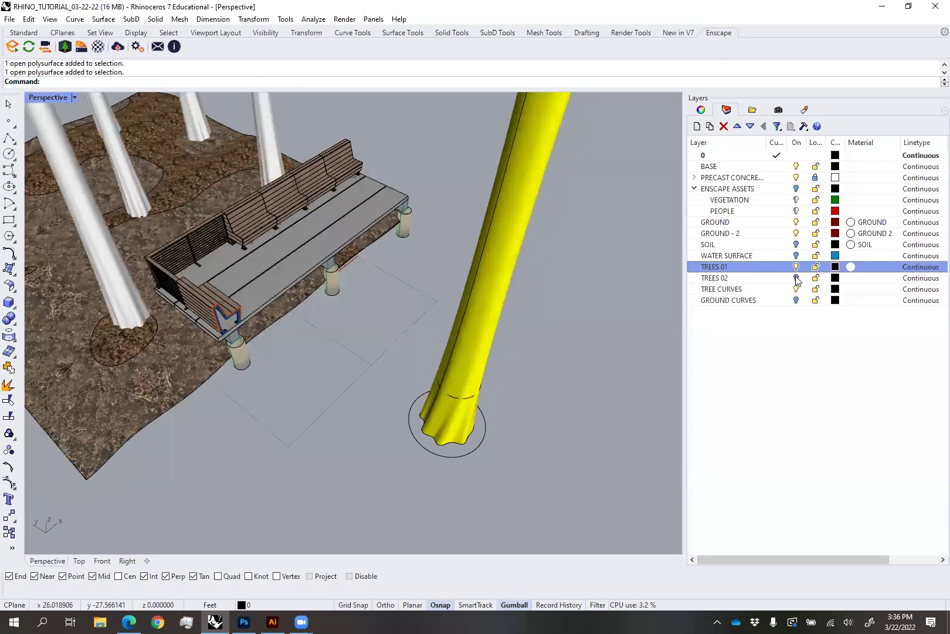
{"action": "left_click", "coordinate": [796, 278]}
{"action": "scroll", "coordinate": [332, 263], "scroll_direction": "down", "scroll_amount": 4}
{"action": "right_click_drag", "start_coordinate": [332, 267], "coordinate": [298, 216]}
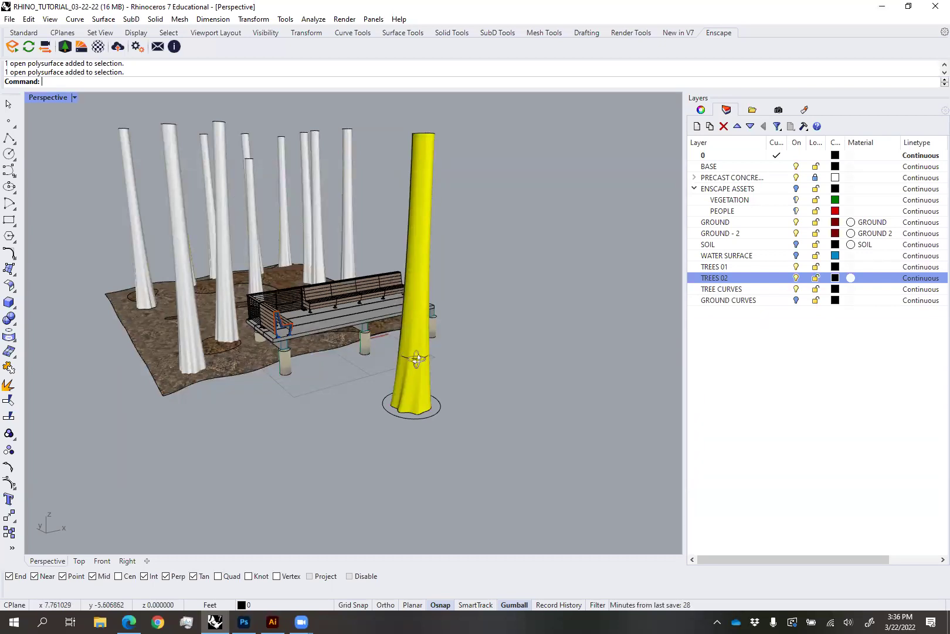
Delete the newly lofted trunk beside the bench platform
{"action": "right_click_drag", "start_coordinate": [417, 359], "coordinate": [448, 390]}
{"action": "left_click", "coordinate": [429, 255]}
{"action": "key", "text": "Delete"}
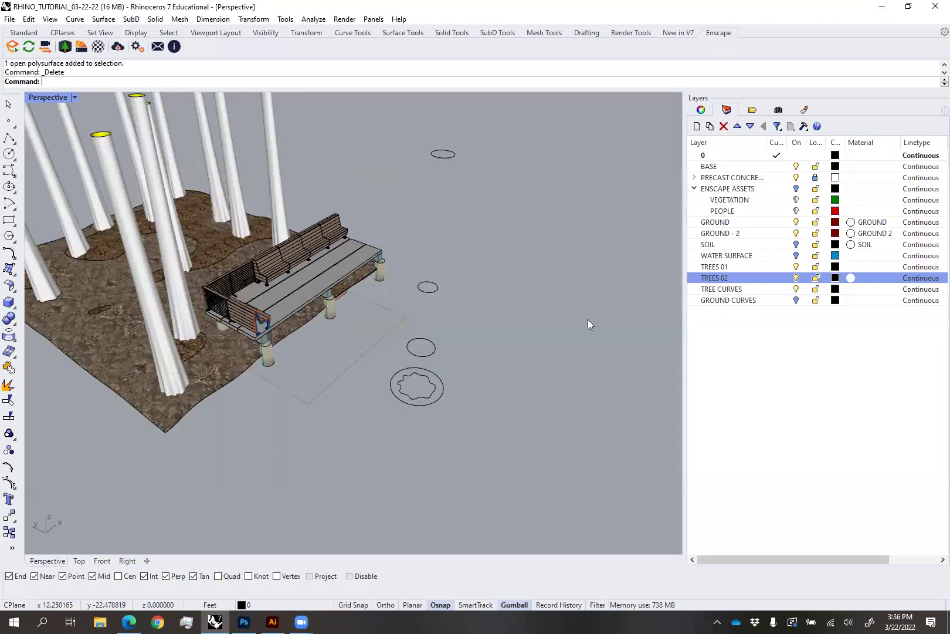
Turn off the TREE CURVES layer and delete the wavy base curve beside the bench platform
{"action": "left_click", "coordinate": [796, 289]}
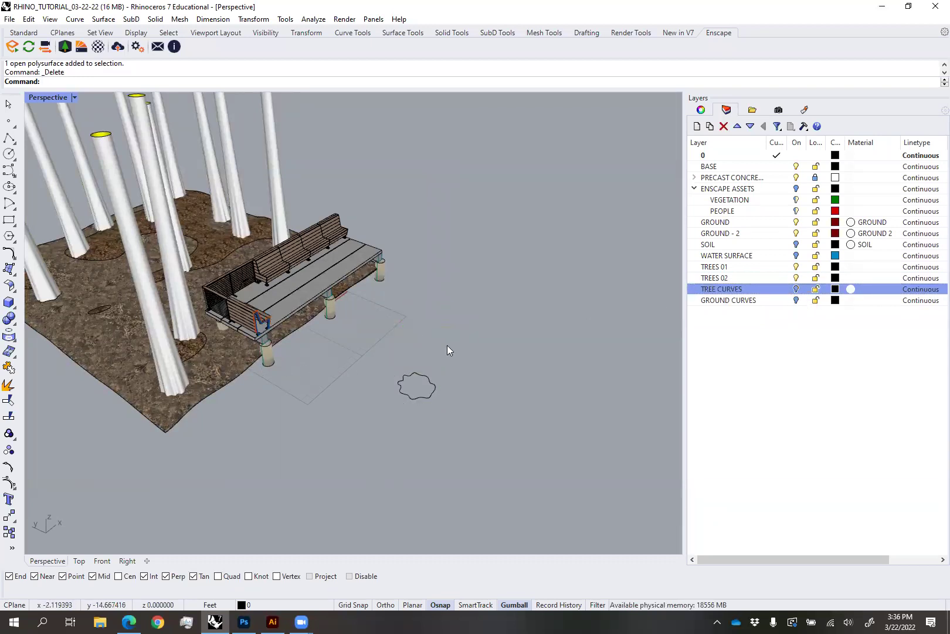
{"action": "left_click", "coordinate": [437, 381]}
{"action": "key", "text": "Delete"}
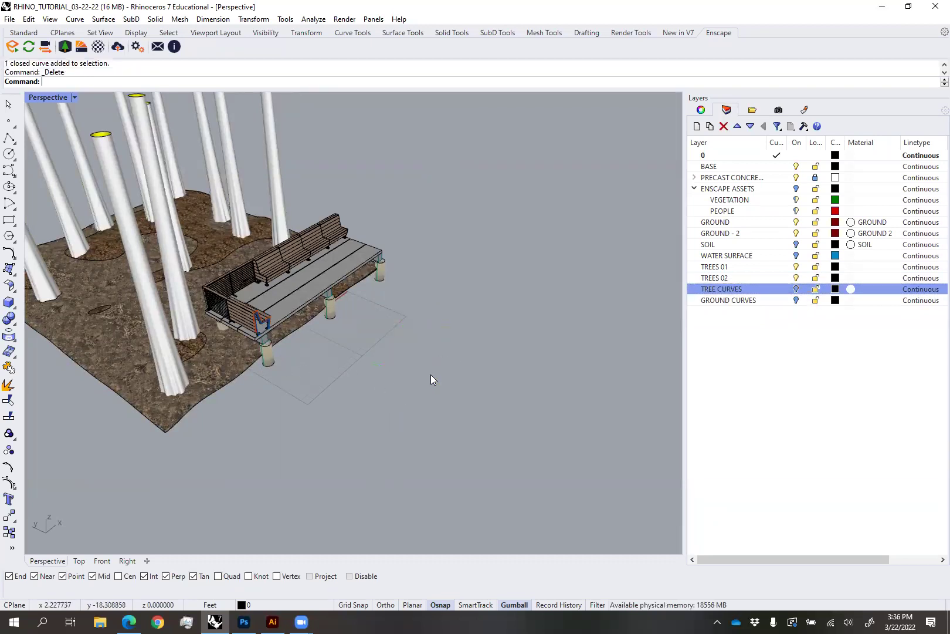
Zoom to the trunk nearest the ground's front corner and inspect the trunks around the bench
{"action": "right_click_drag", "start_coordinate": [168, 318], "coordinate": [301, 365]}
{"action": "left_click", "coordinate": [273, 391]}
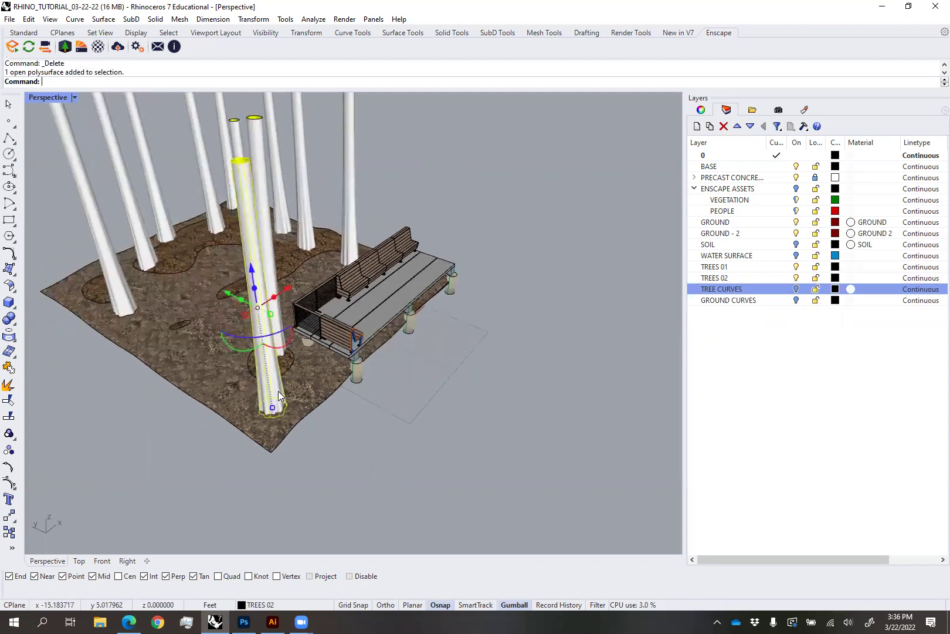
{"action": "key", "text": "ctrl+shift+e"}
{"action": "left_click", "coordinate": [156, 415]}
{"action": "right_click_drag", "start_coordinate": [176, 411], "coordinate": [363, 384]}
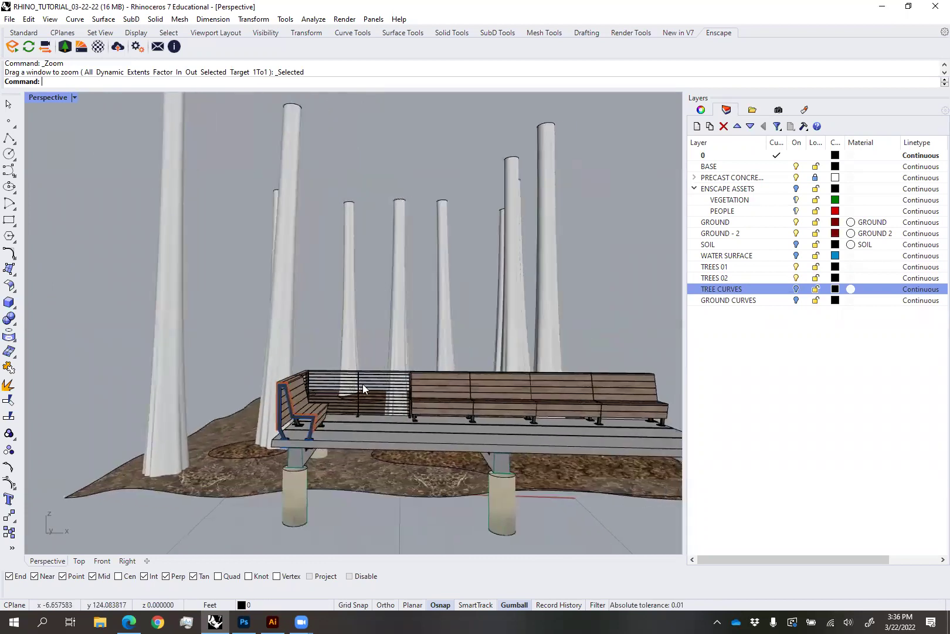
Show the Front view and examine how the full tree trunks stand relative to the bench and ground
{"action": "left_click", "coordinate": [102, 561]}
{"action": "scroll", "coordinate": [235, 407], "scroll_direction": "down", "scroll_amount": 6}
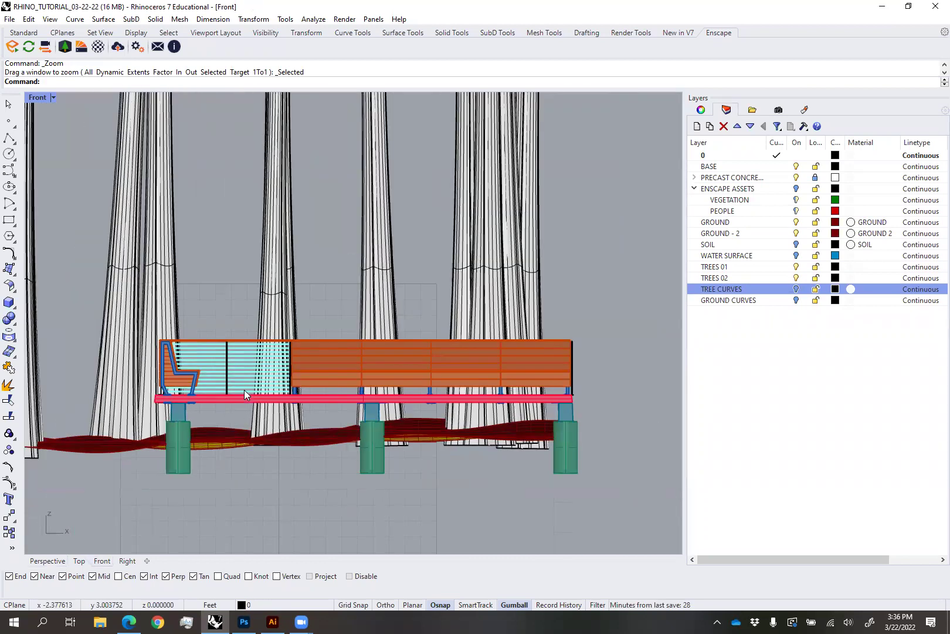
{"action": "scroll", "coordinate": [362, 333], "scroll_direction": "up", "scroll_amount": 1}
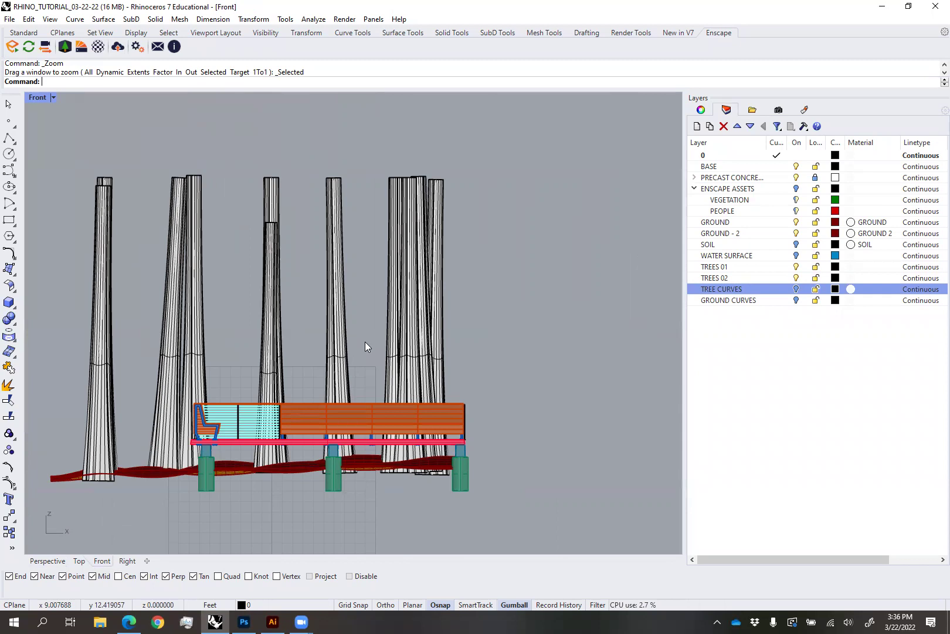
In the Right view, rotate the taller trunk of the fourth tree group by 1 degree
{"action": "left_click", "coordinate": [127, 561]}
{"action": "right_click_drag", "start_coordinate": [323, 390], "coordinate": [435, 391]}
{"action": "scroll", "coordinate": [267, 284], "scroll_direction": "up", "scroll_amount": 4}
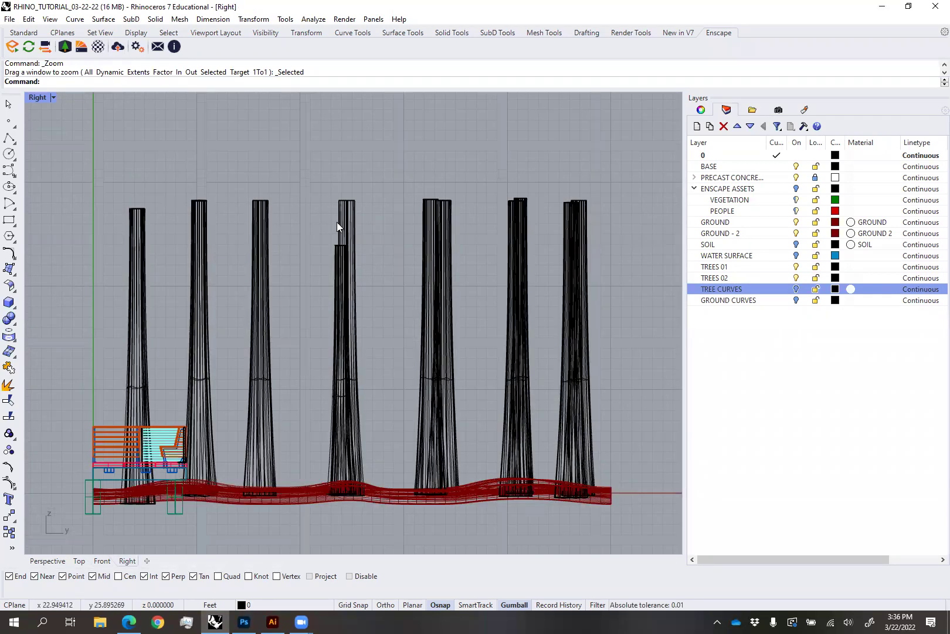
{"action": "left_click", "coordinate": [343, 229]}
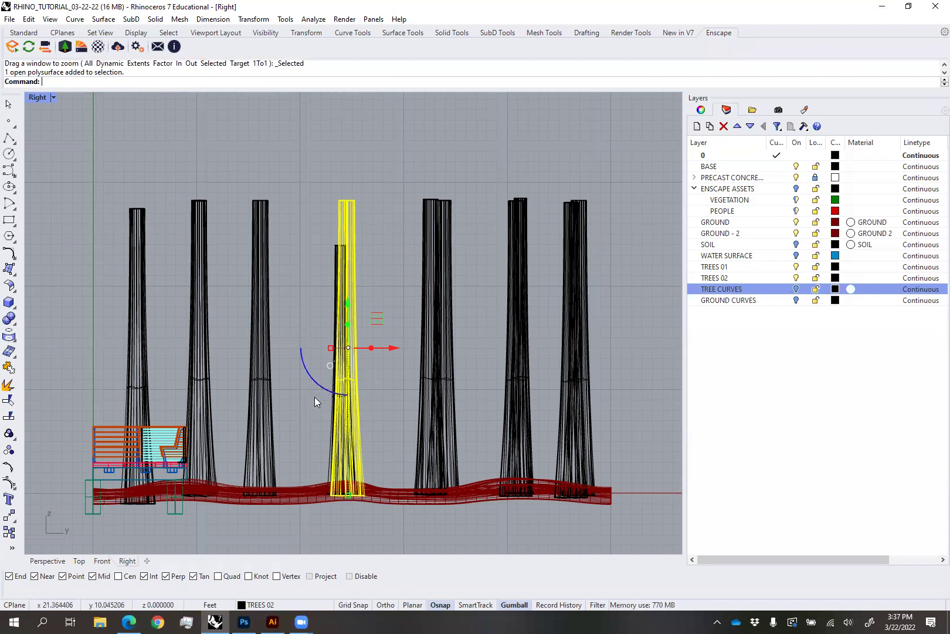
{"action": "left_click", "coordinate": [313, 378]}
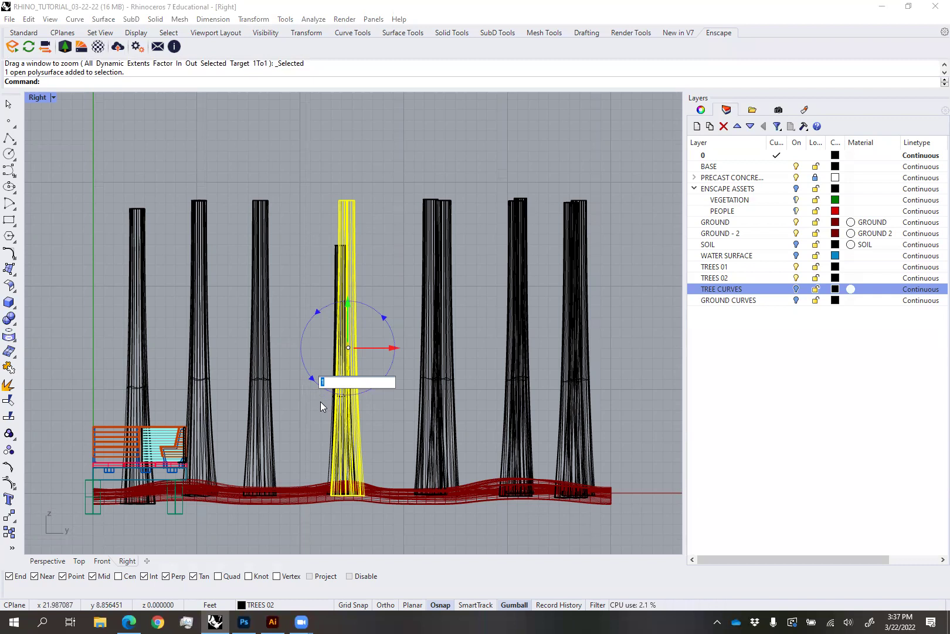
{"action": "key", "text": "Return"}
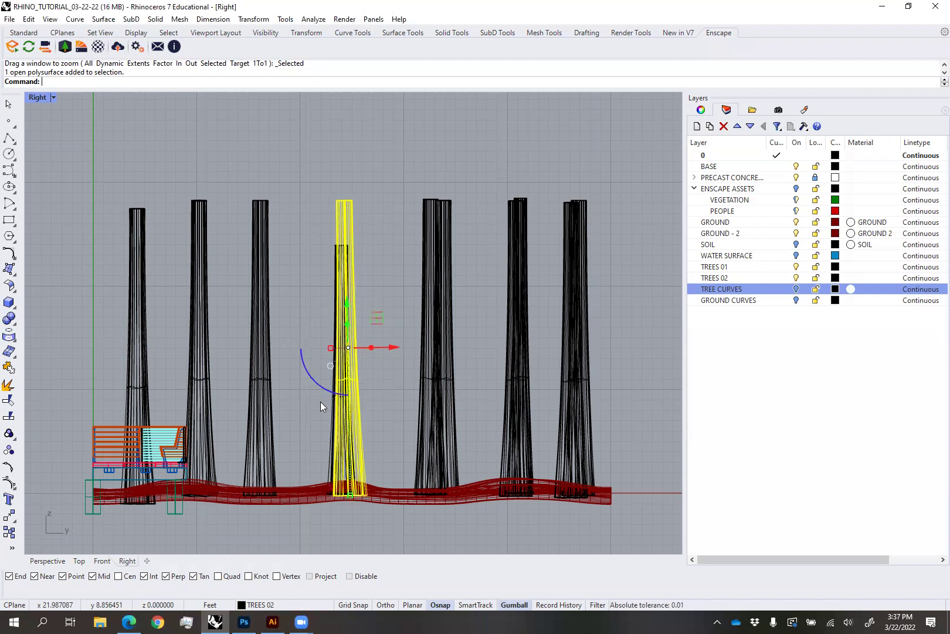
{"action": "left_click", "coordinate": [304, 158]}
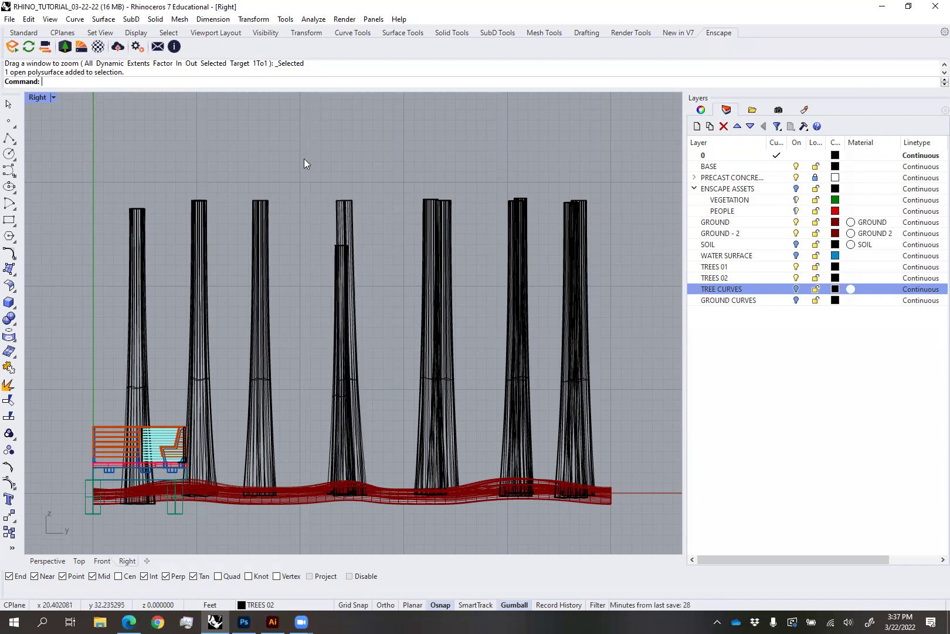
Rotate the third trunk and the front trunk of the fifth tree group 1 degree clockwise each
{"action": "left_click", "coordinate": [267, 209]}
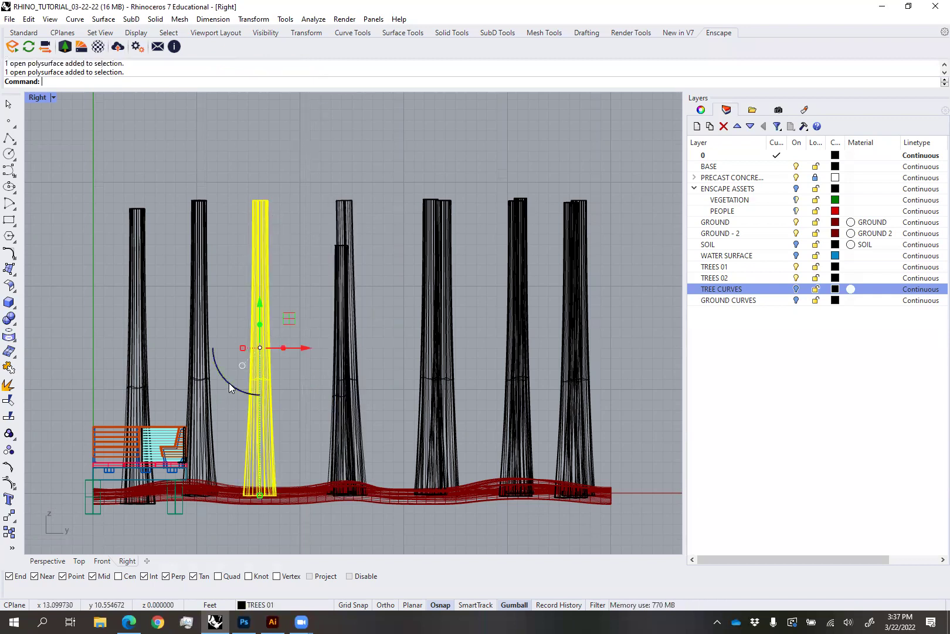
{"action": "left_click", "coordinate": [237, 376]}
{"action": "type", "text": "1"}
{"action": "key", "text": "Return"}
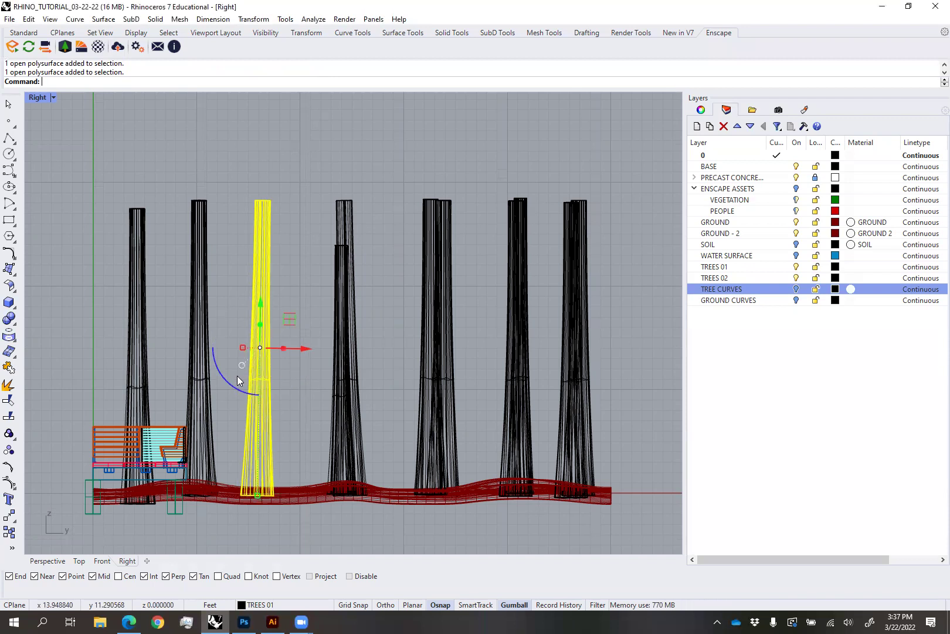
{"action": "left_click", "coordinate": [433, 223]}
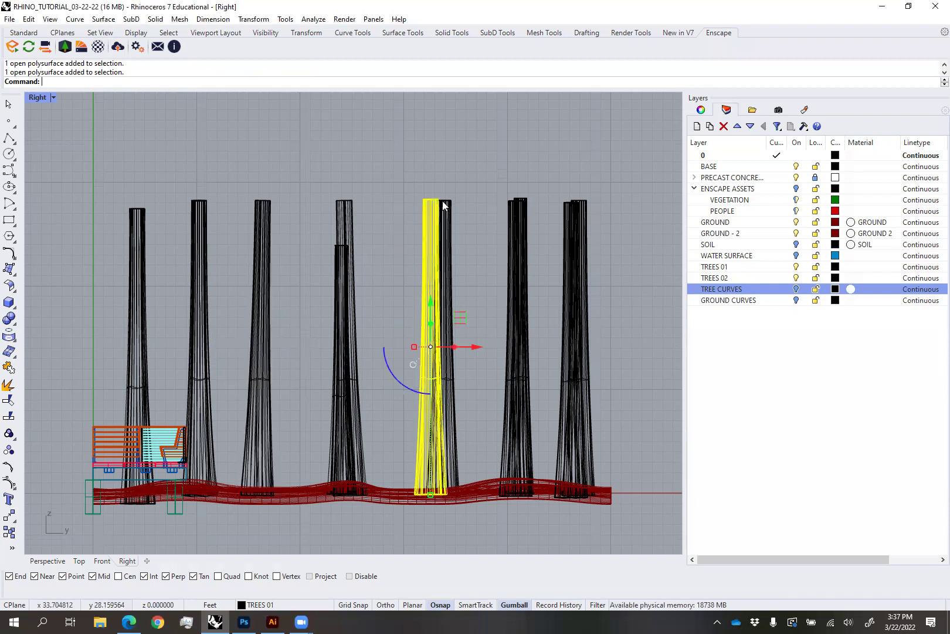
{"action": "left_click", "coordinate": [400, 385]}
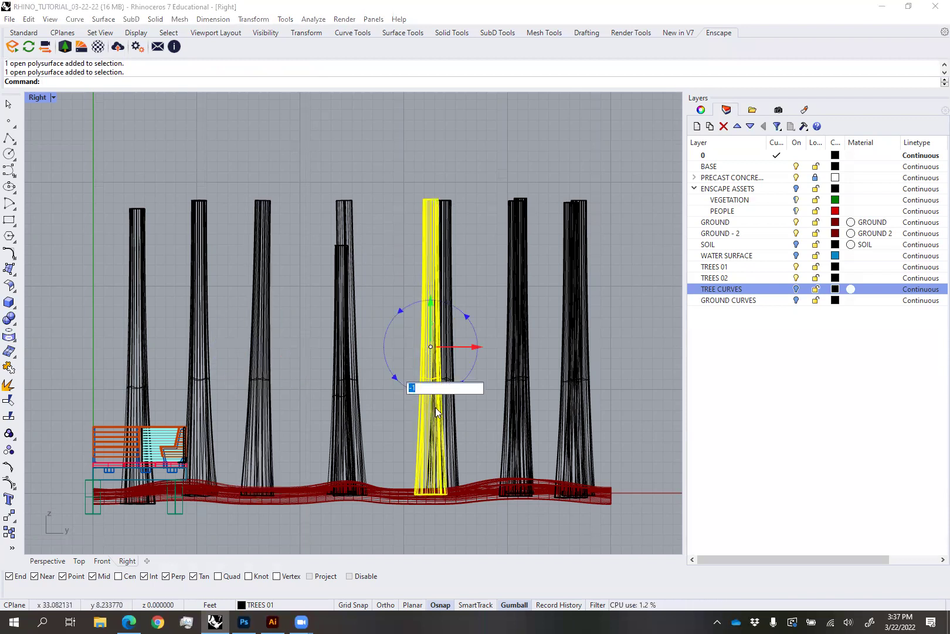
{"action": "key", "text": "Return"}
{"action": "left_click", "coordinate": [464, 410]}
Rotate the front TREES 01 trunk of the sixth tree group slightly counterclockwise and view the model in perspective
{"action": "left_click", "coordinate": [508, 382]}
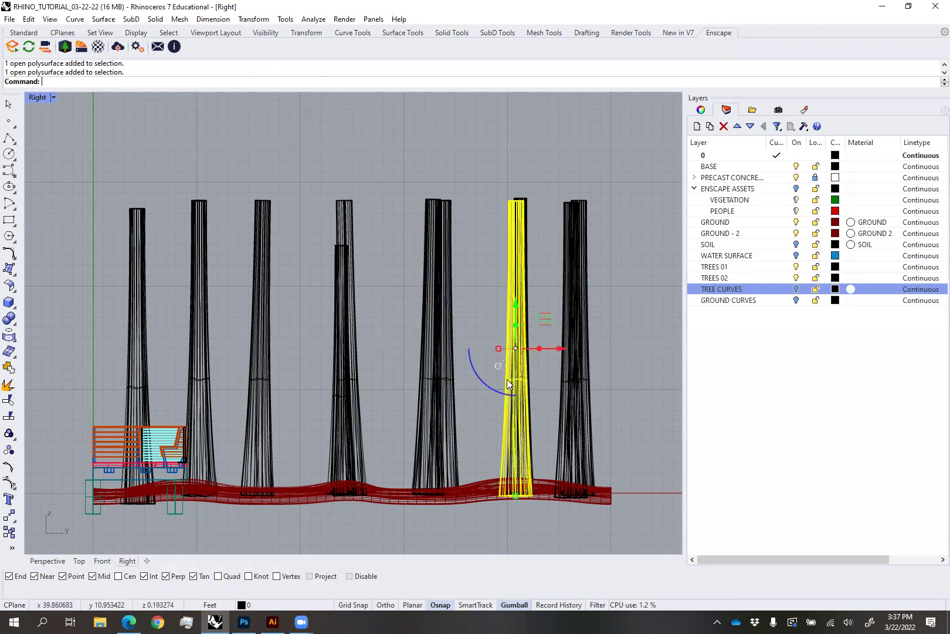
{"action": "left_click", "coordinate": [483, 381]}
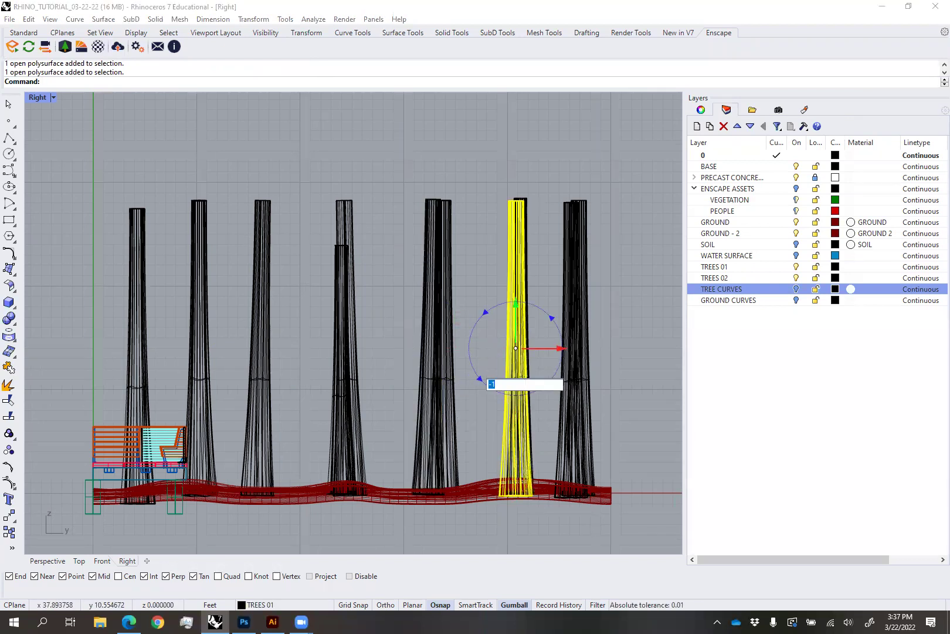
{"action": "key", "text": "Return"}
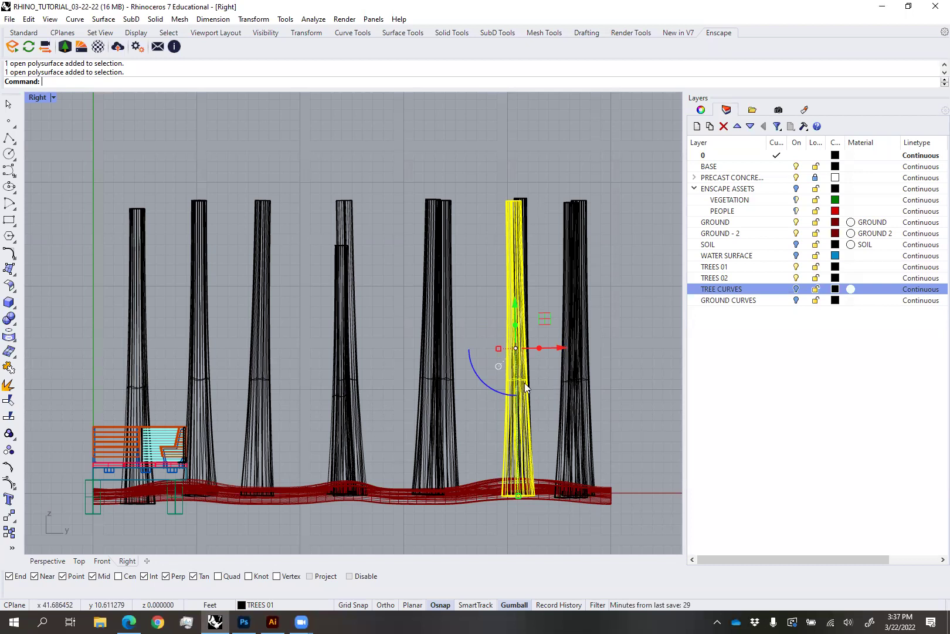
{"action": "left_click", "coordinate": [479, 208]}
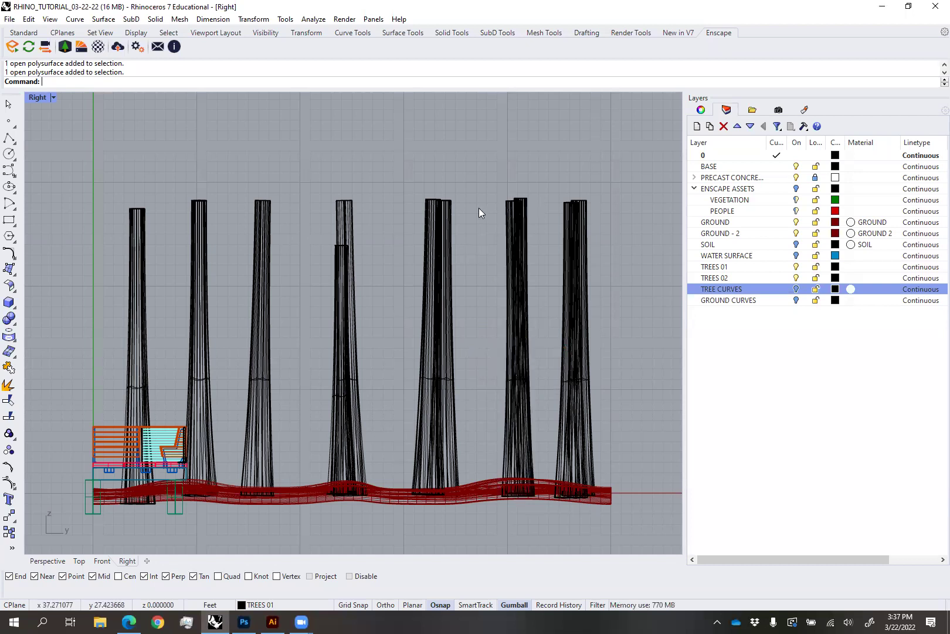
{"action": "left_click", "coordinate": [55, 557]}
{"action": "right_click_drag", "start_coordinate": [265, 432], "coordinate": [298, 405]}
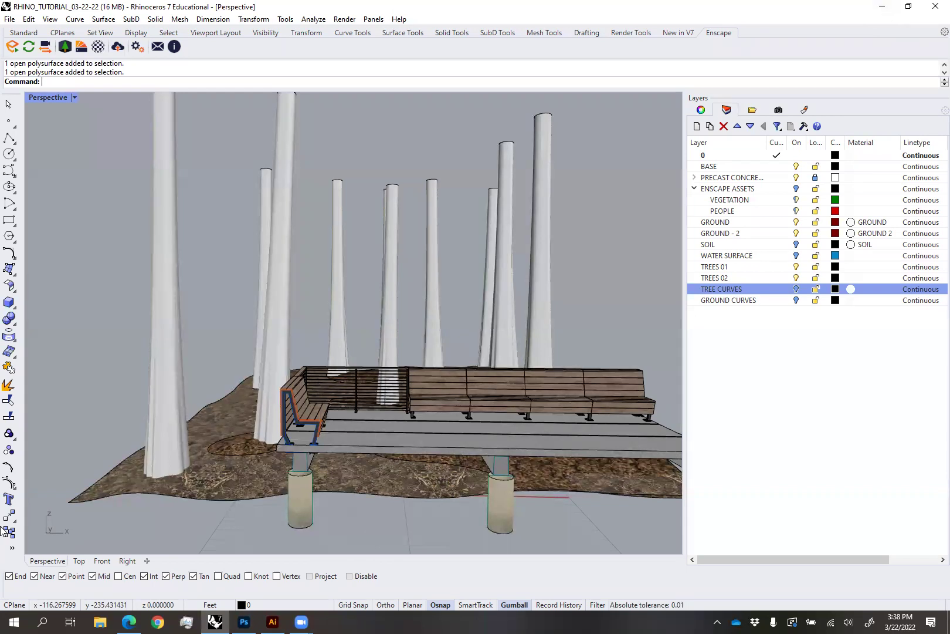
View the bark image files in the TEXTURES_2 Box folder in the browser, and switch to the trunk photo in Photoshop
{"action": "left_click", "coordinate": [129, 621]}
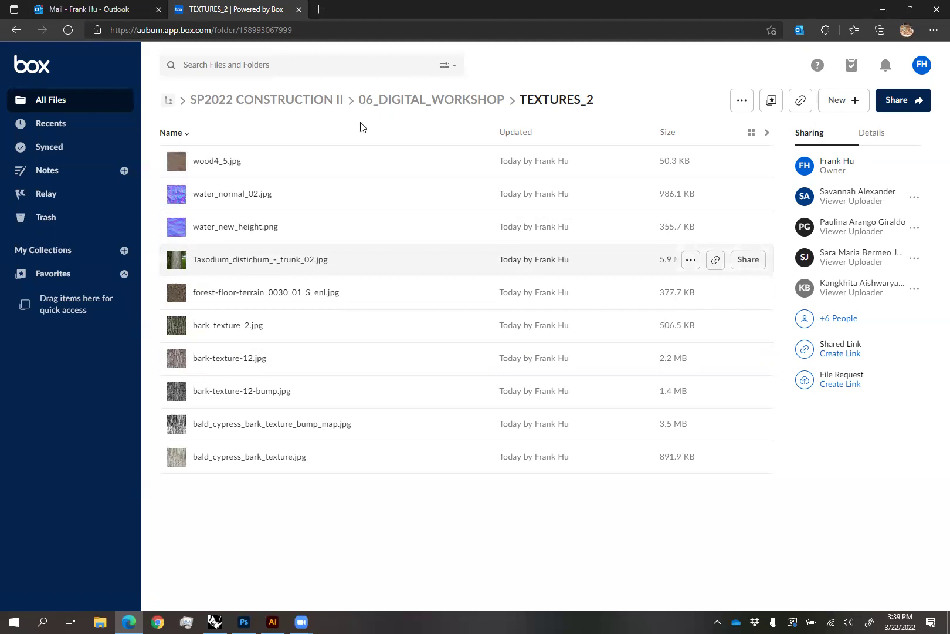
{"action": "left_click", "coordinate": [244, 621]}
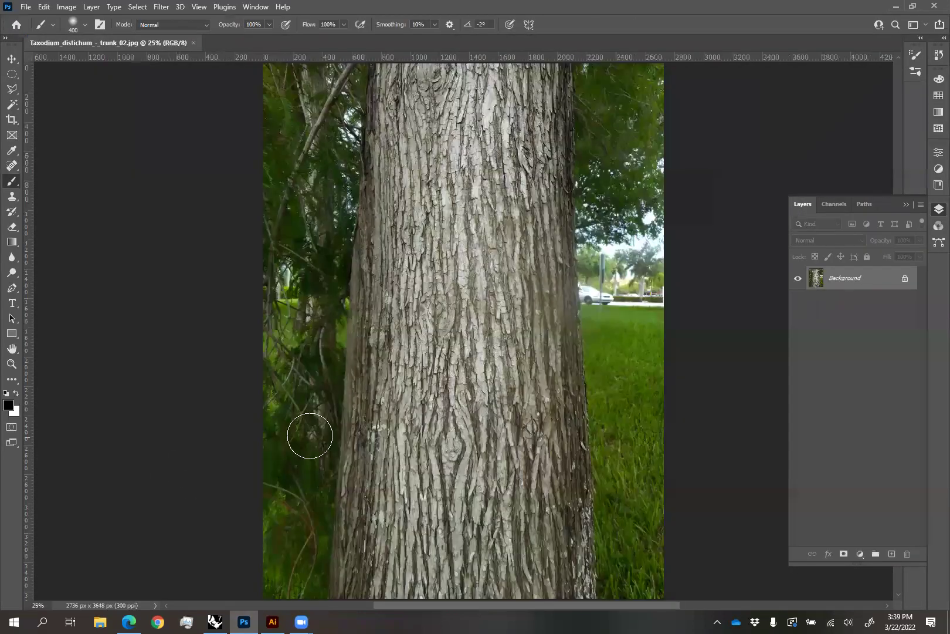
{"action": "left_click", "coordinate": [12, 60]}
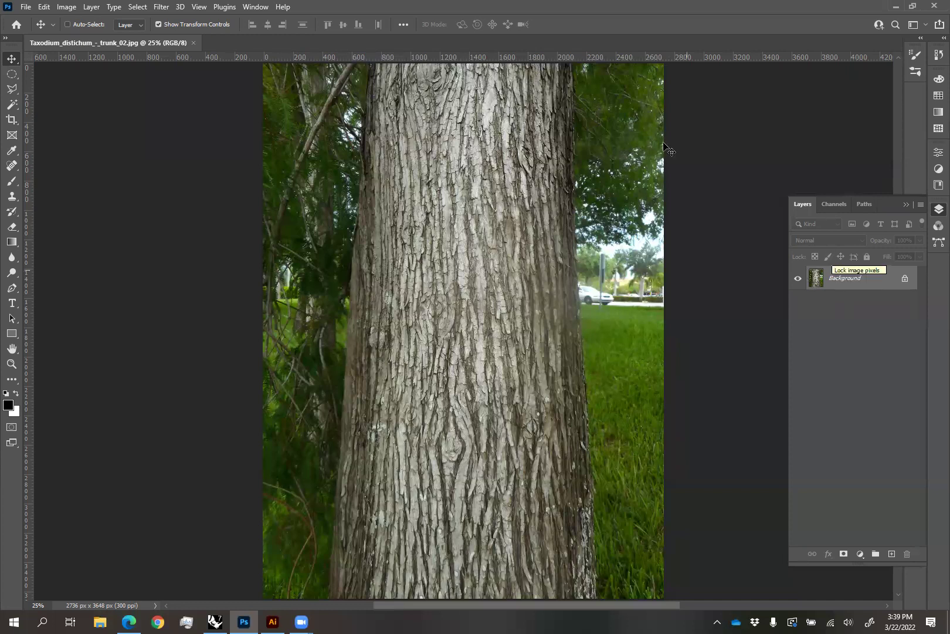
Crop the Taxodium distichum trunk photo to an area of only bark, about 1248 x 3528 px
{"action": "left_click", "coordinate": [10, 120]}
{"action": "key", "text": "shift+c"}
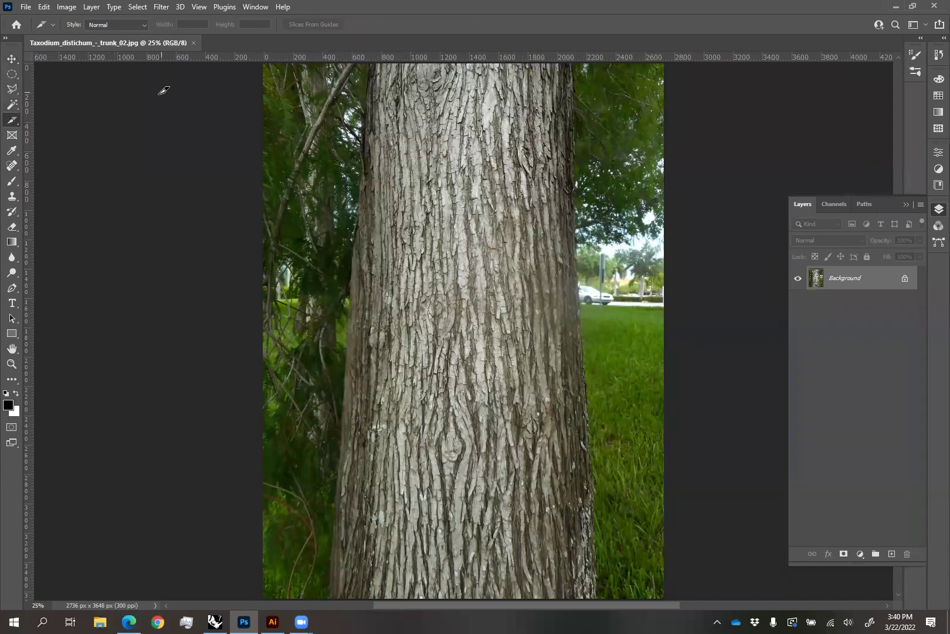
{"action": "left_click", "coordinate": [16, 126]}
{"action": "left_click", "coordinate": [52, 120]}
{"action": "left_click_drag", "start_coordinate": [267, 328], "coordinate": [320, 331]}
{"action": "left_click_drag", "start_coordinate": [610, 332], "coordinate": [554, 336]}
{"action": "left_click_drag", "start_coordinate": [469, 597], "coordinate": [469, 590]}
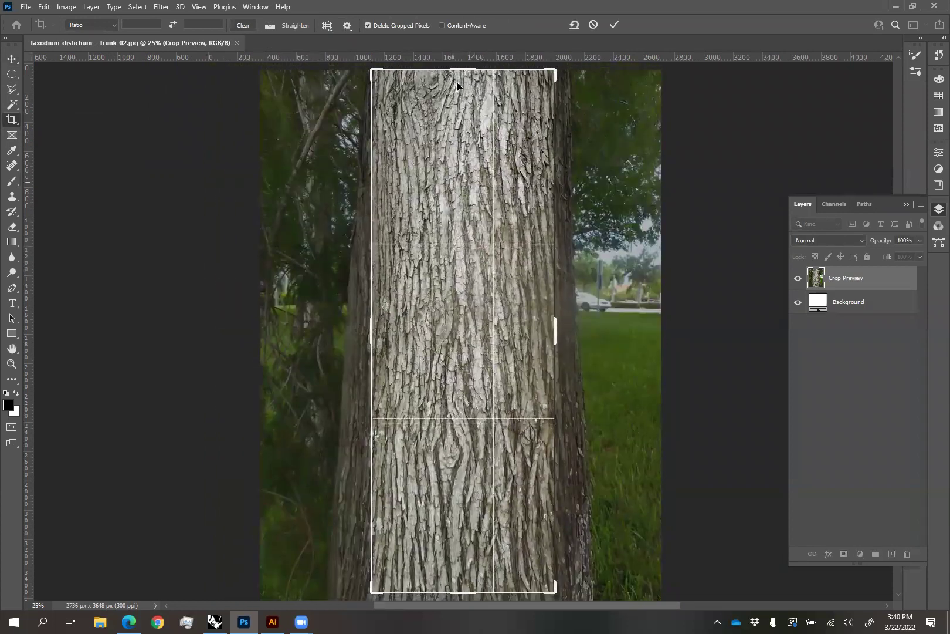
{"action": "left_click_drag", "start_coordinate": [464, 72], "coordinate": [460, 71]}
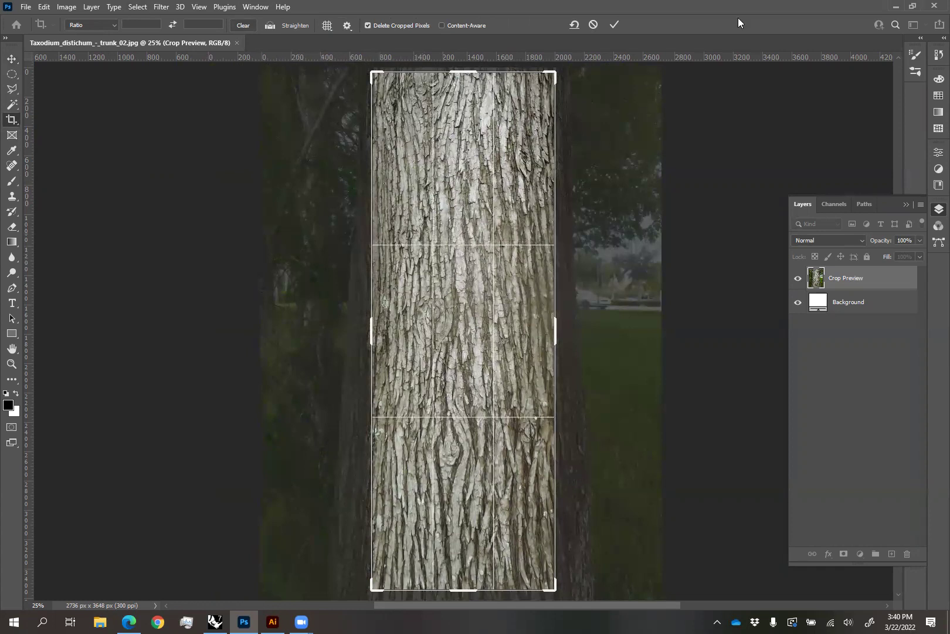
{"action": "key", "text": "Return"}
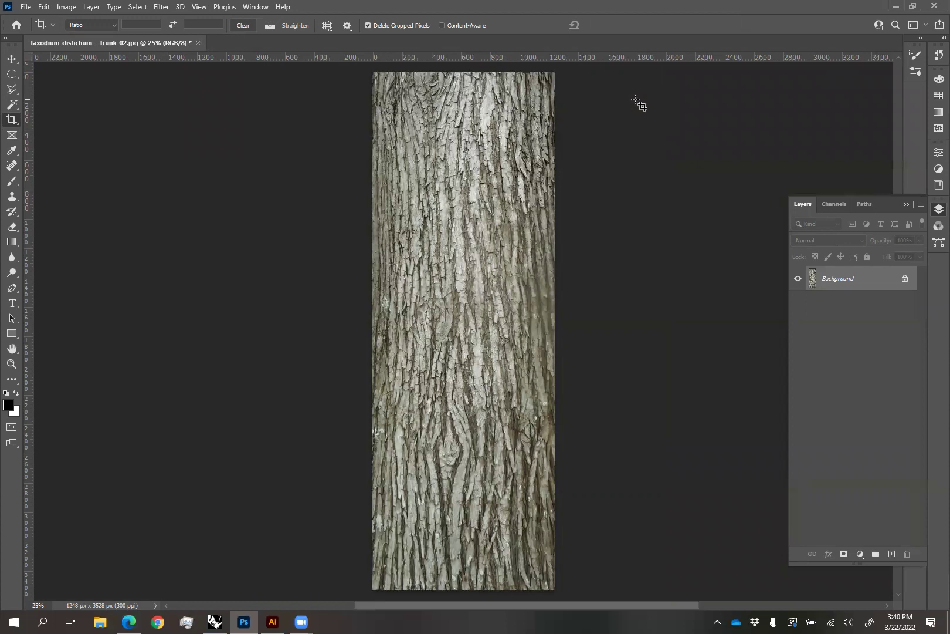
Apply the Offset filter to the bark image with -1854 px horizontal, -1707 px vertical and Wrap Around
{"action": "left_click", "coordinate": [11, 59]}
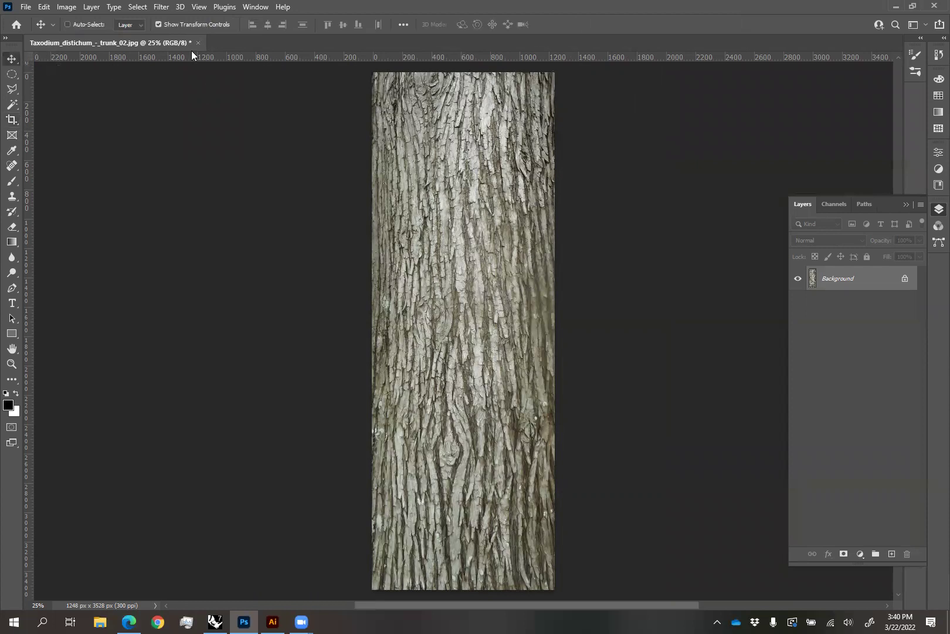
{"action": "left_click", "coordinate": [165, 8]}
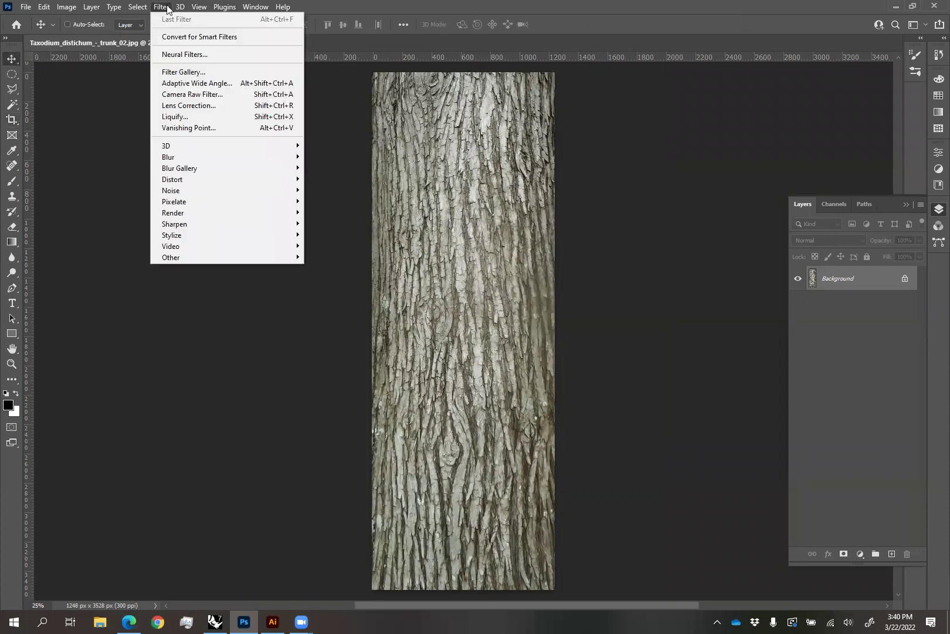
{"action": "mouse_move", "coordinate": [180, 257]}
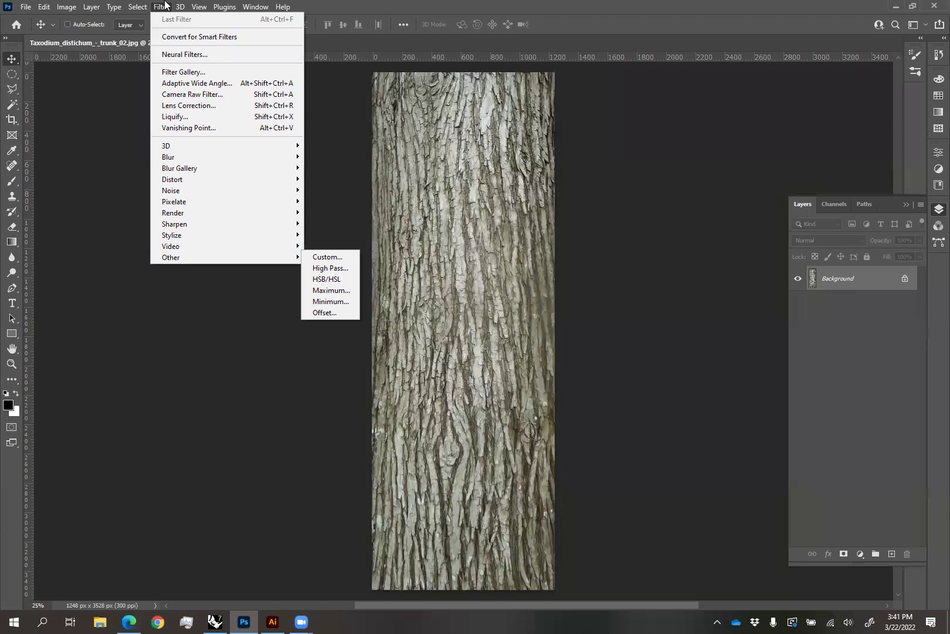
{"action": "left_click", "coordinate": [133, 7]}
{"action": "left_click", "coordinate": [161, 7]}
{"action": "left_click", "coordinate": [161, 7]}
{"action": "left_click", "coordinate": [161, 7]}
{"action": "mouse_move", "coordinate": [298, 258]}
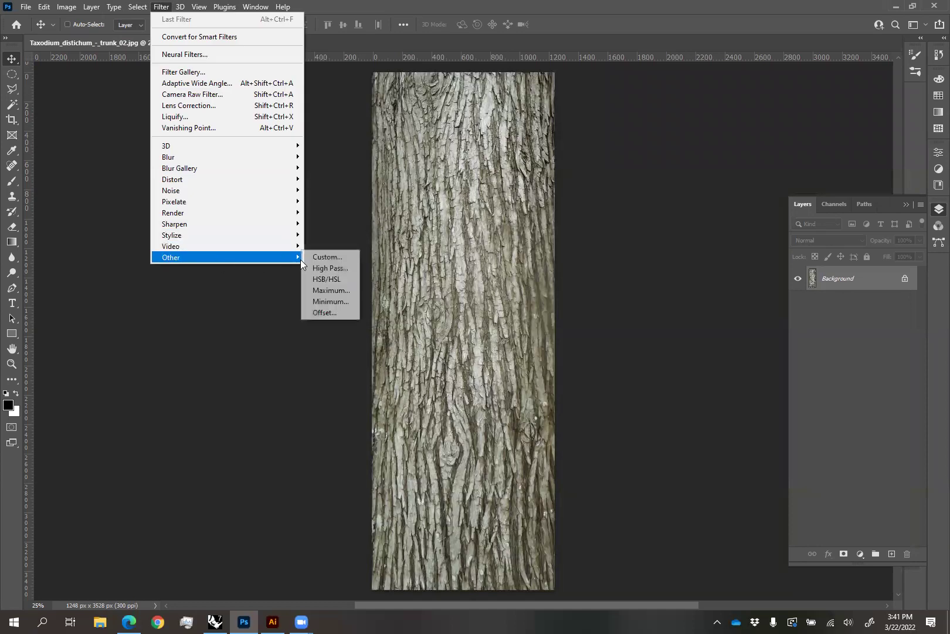
{"action": "left_click", "coordinate": [351, 313]}
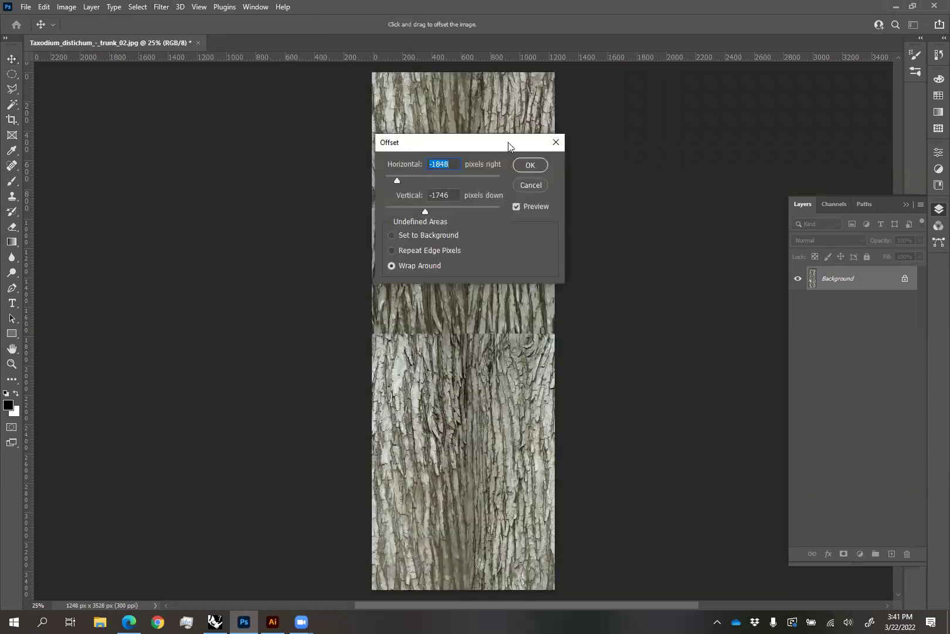
{"action": "left_click_drag", "start_coordinate": [510, 145], "coordinate": [305, 154]}
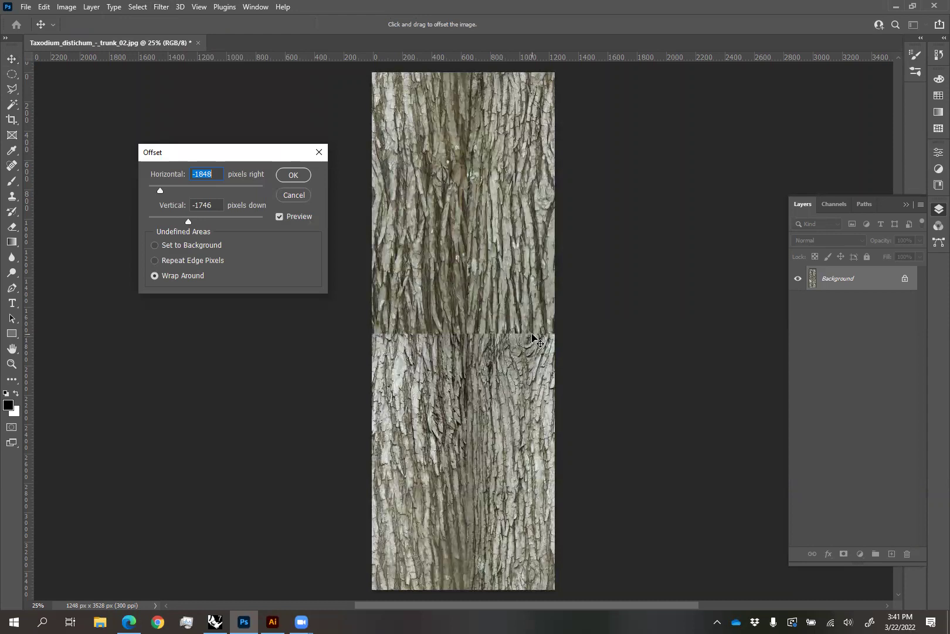
{"action": "scroll", "coordinate": [532, 339], "scroll_direction": "up", "scroll_amount": 2, "text": "alt"}
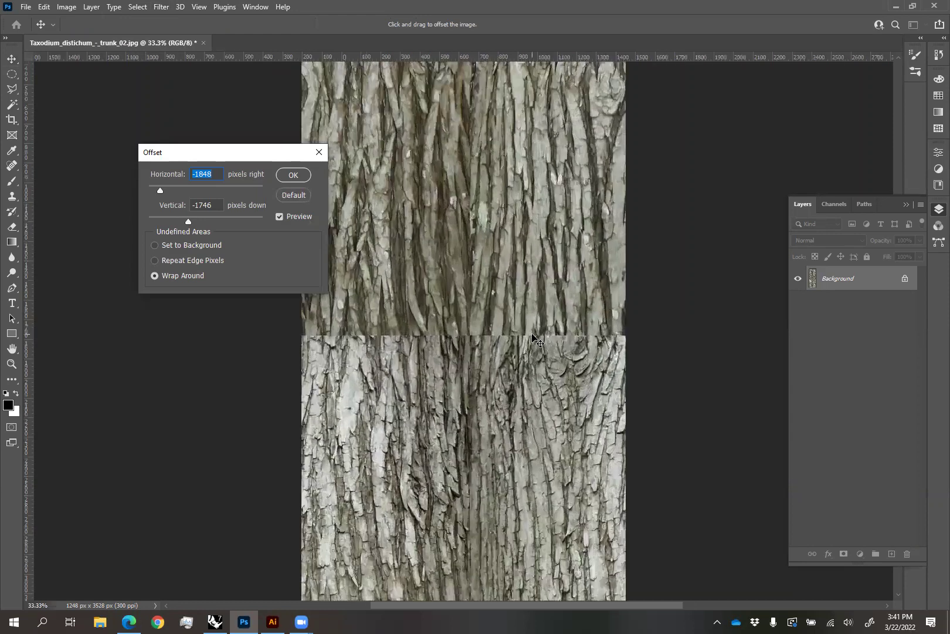
{"action": "scroll", "coordinate": [532, 339], "scroll_direction": "up", "scroll_amount": 1, "text": "alt"}
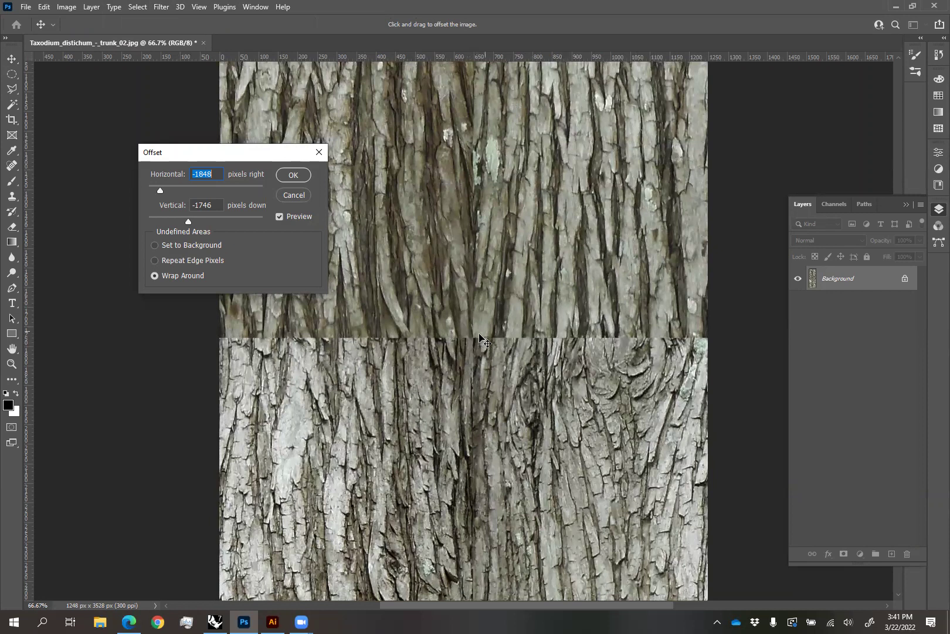
{"action": "left_click_drag", "start_coordinate": [479, 339], "coordinate": [483, 365]}
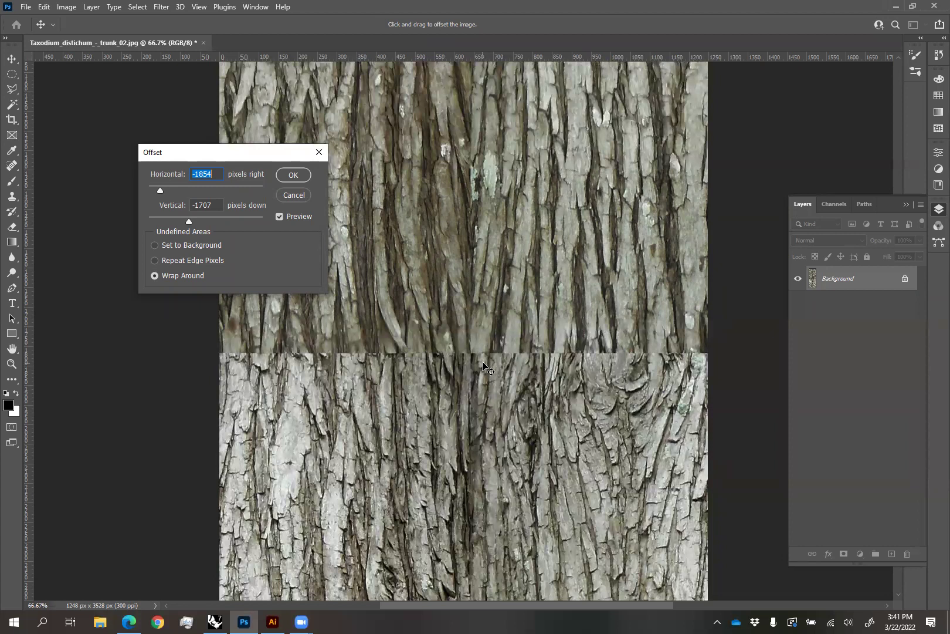
{"action": "left_click", "coordinate": [293, 175]}
Draw an elliptical selection over the left part of the bark's horizontal seam and fill it with Content-Aware at 100% opacity
{"action": "scroll", "coordinate": [413, 299], "scroll_direction": "down", "scroll_amount": 5, "text": "alt"}
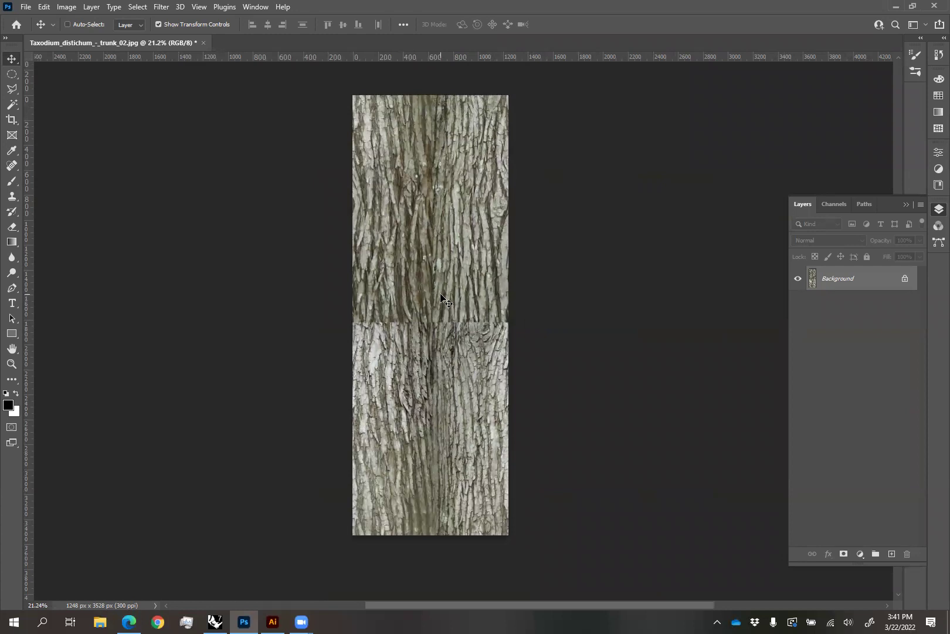
{"action": "scroll", "coordinate": [434, 311], "scroll_direction": "up", "scroll_amount": 5, "text": "alt"}
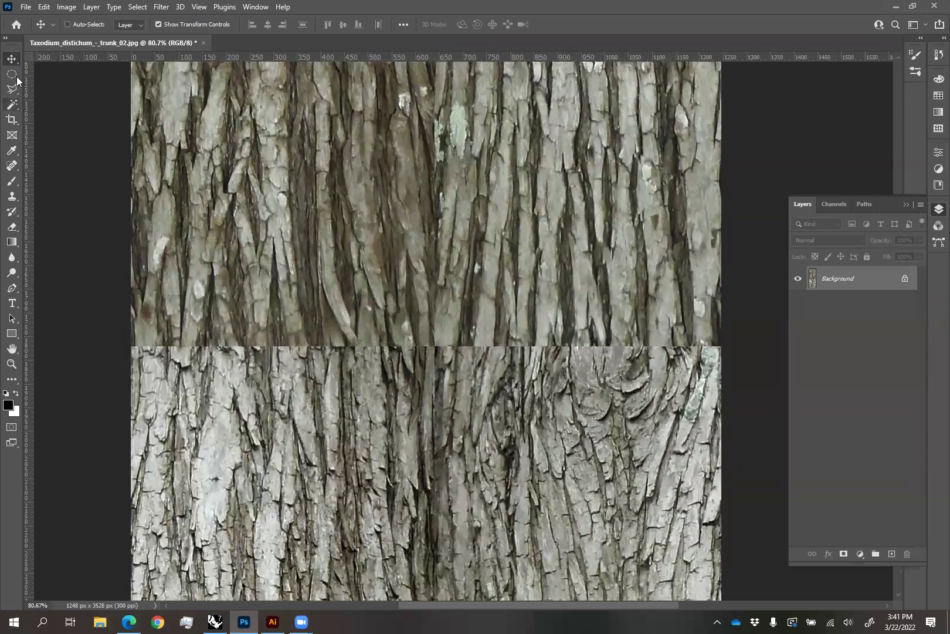
{"action": "left_click", "coordinate": [14, 75]}
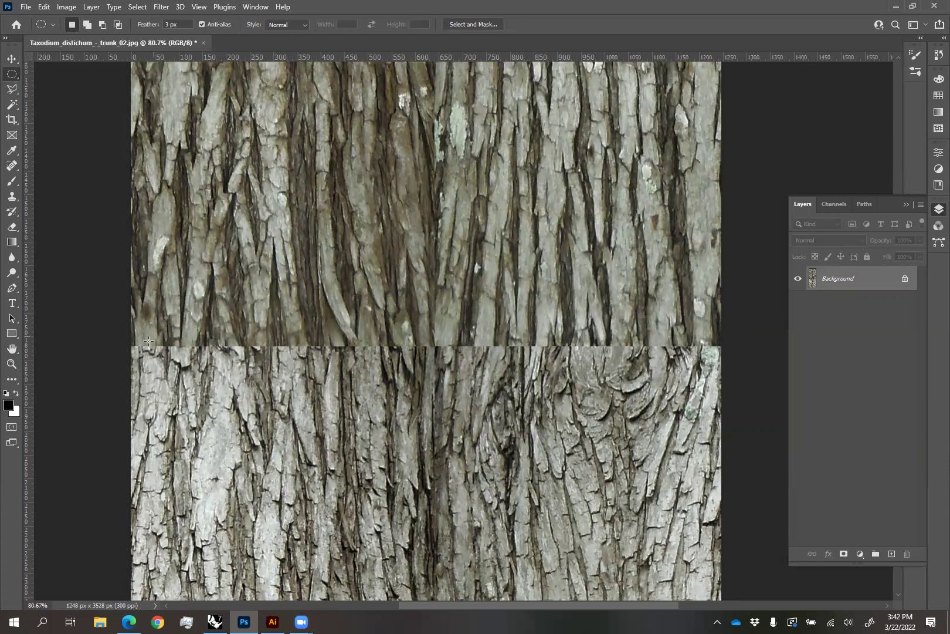
{"action": "left_click_drag", "start_coordinate": [139, 321], "coordinate": [486, 408]}
{"action": "left_click_drag", "start_coordinate": [404, 368], "coordinate": [394, 350]}
{"action": "left_click", "coordinate": [44, 7]}
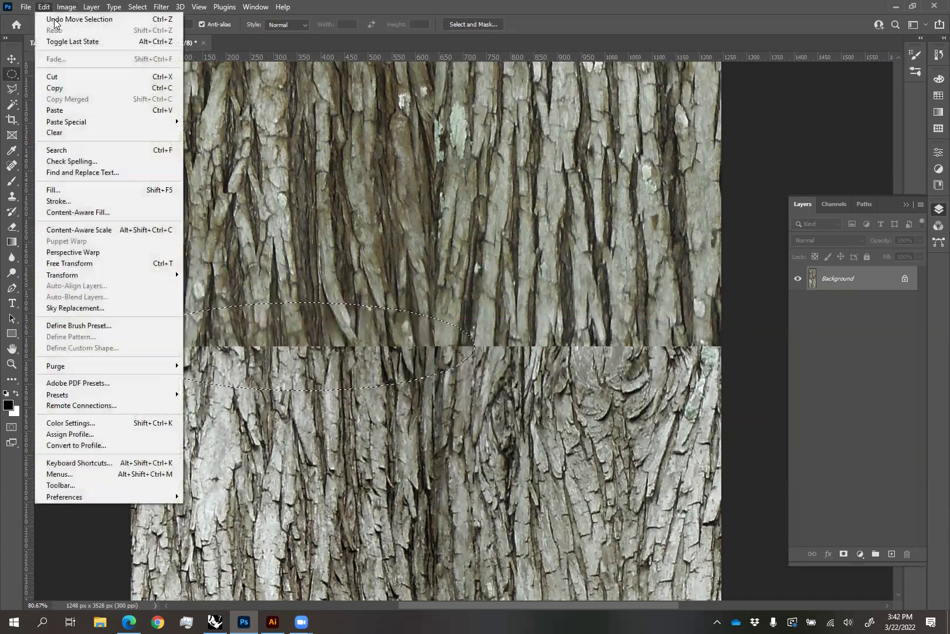
{"action": "left_click", "coordinate": [84, 192]}
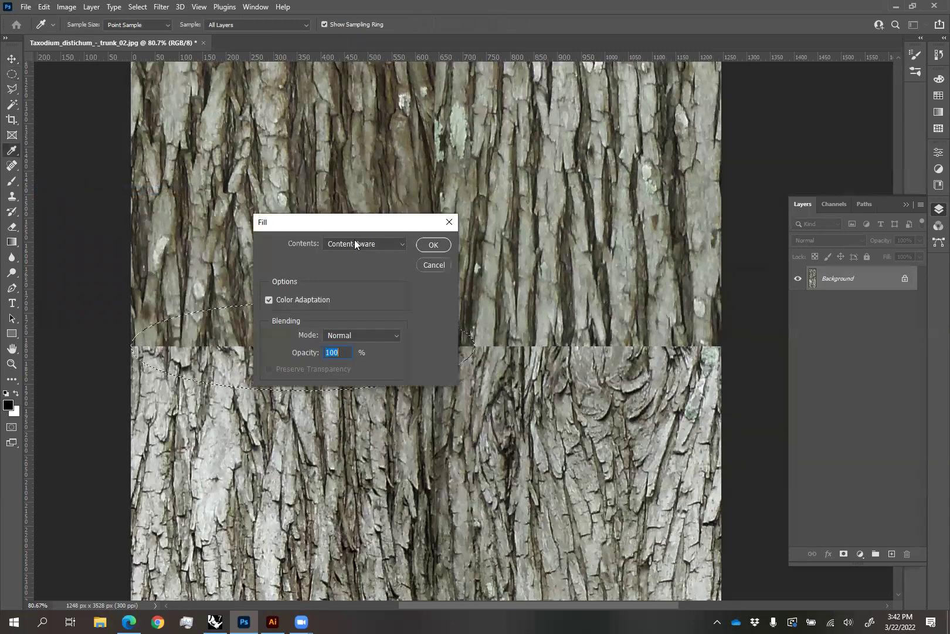
{"action": "left_click", "coordinate": [354, 241]}
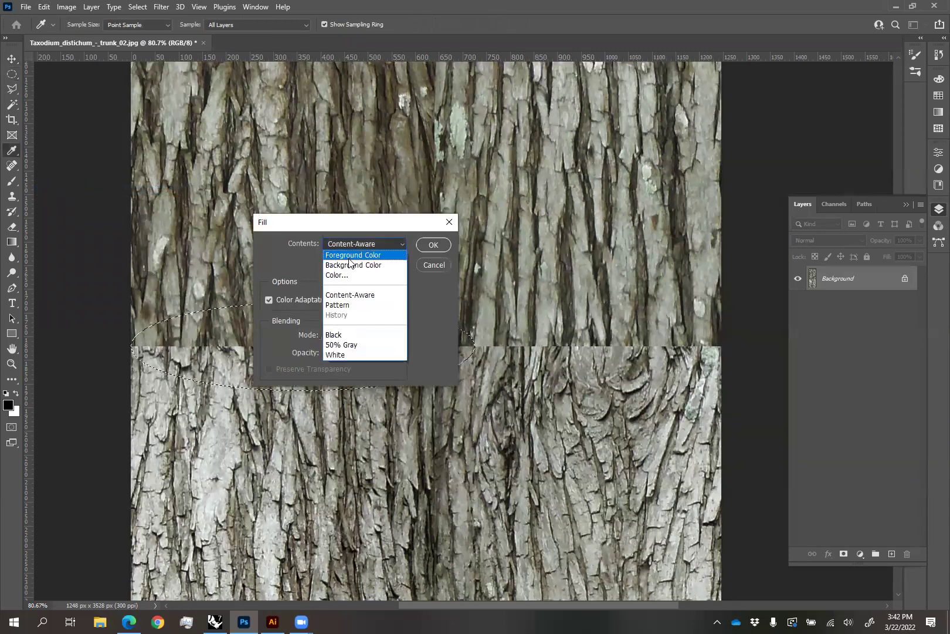
{"action": "left_click", "coordinate": [349, 295]}
{"action": "left_click", "coordinate": [429, 246]}
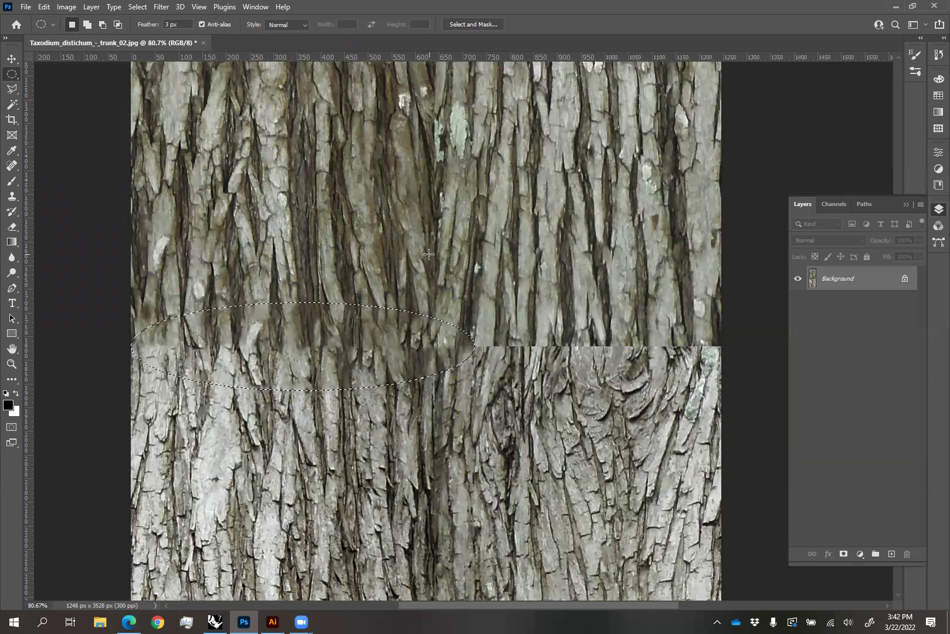
Move the elliptical selection to the right part of the horizontal seam, fill it with Content-Aware, and deselect
{"action": "left_click_drag", "start_coordinate": [422, 333], "coordinate": [669, 332]}
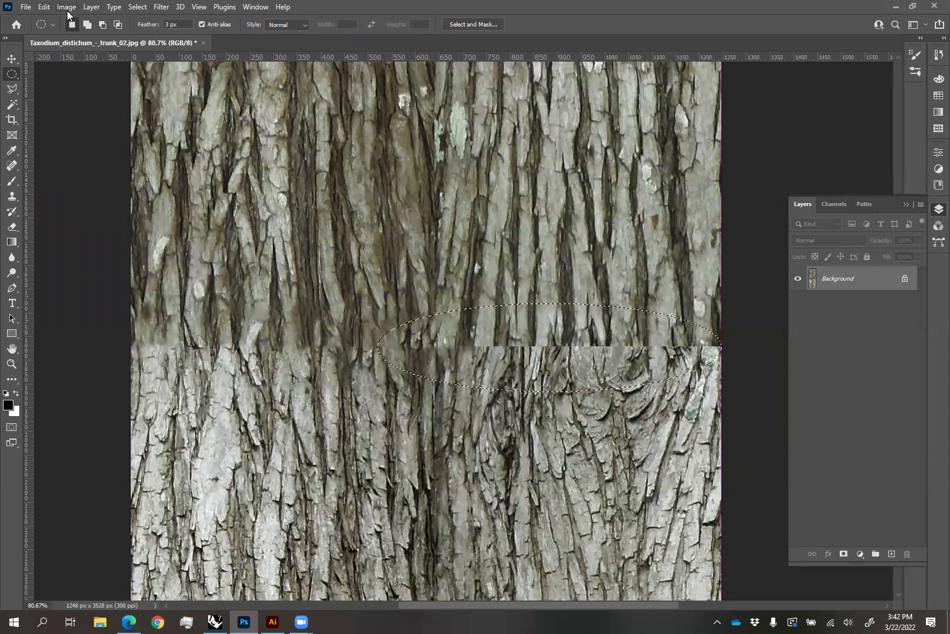
{"action": "left_click", "coordinate": [50, 10]}
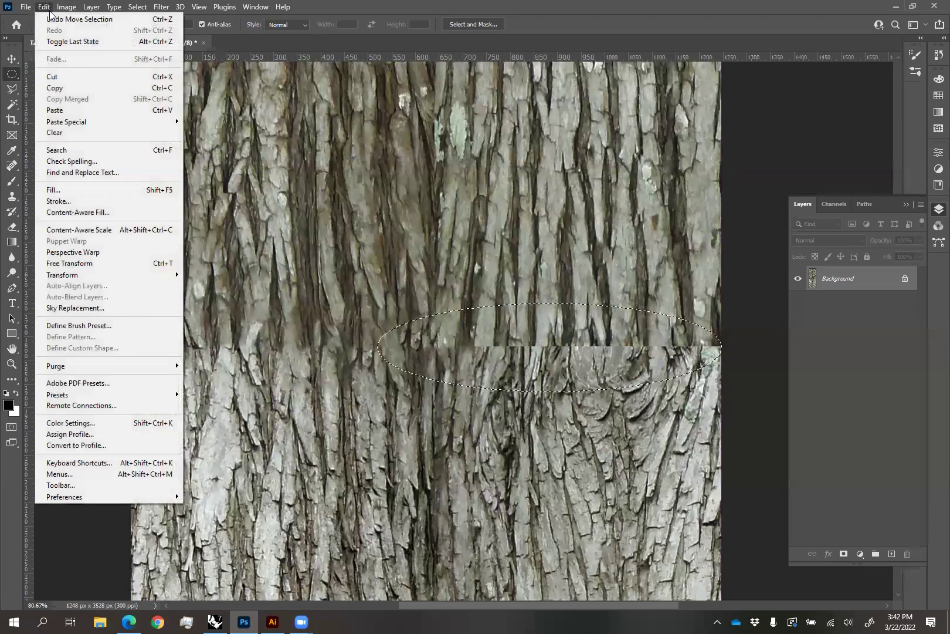
{"action": "left_click", "coordinate": [94, 190]}
{"action": "left_click", "coordinate": [433, 244]}
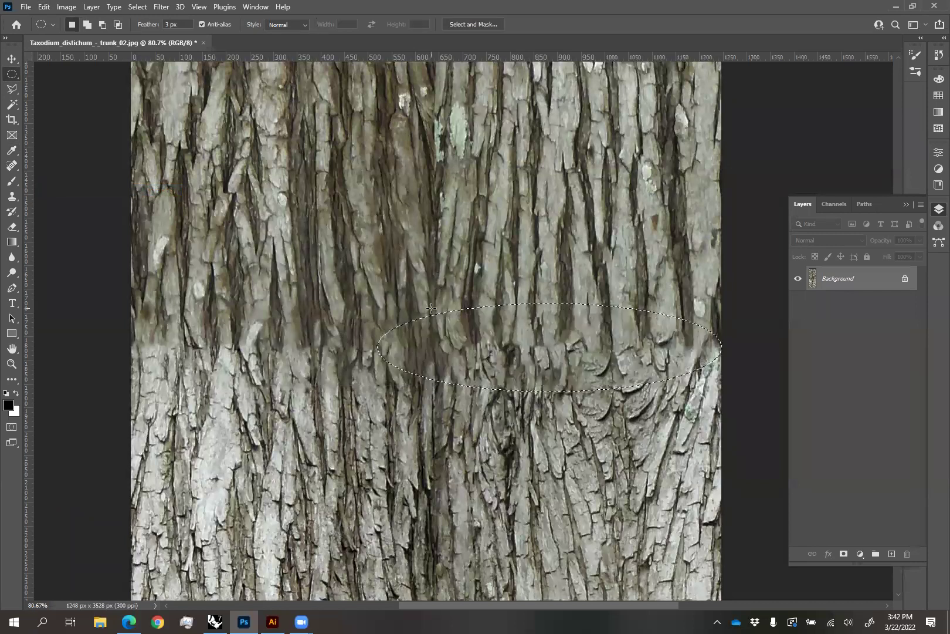
{"action": "key", "text": "ctrl+d"}
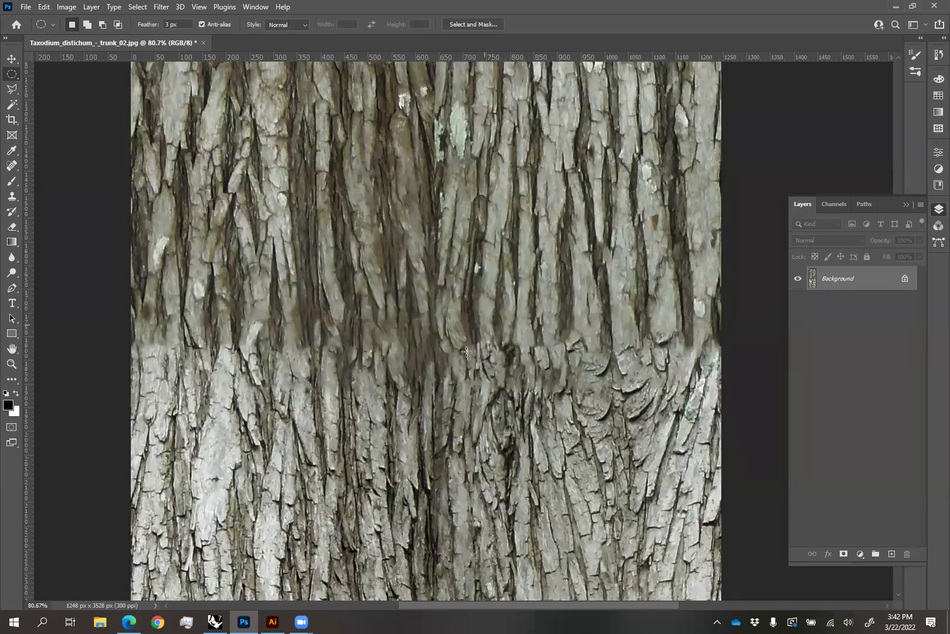
Add a Levels adjustment layer above the bark with the midtones raised to about 2.07, and invert its mask to black
{"action": "scroll", "coordinate": [454, 385], "scroll_direction": "down", "scroll_amount": 3, "text": "alt"}
{"action": "scroll", "coordinate": [454, 385], "scroll_direction": "down", "scroll_amount": 3, "text": "alt"}
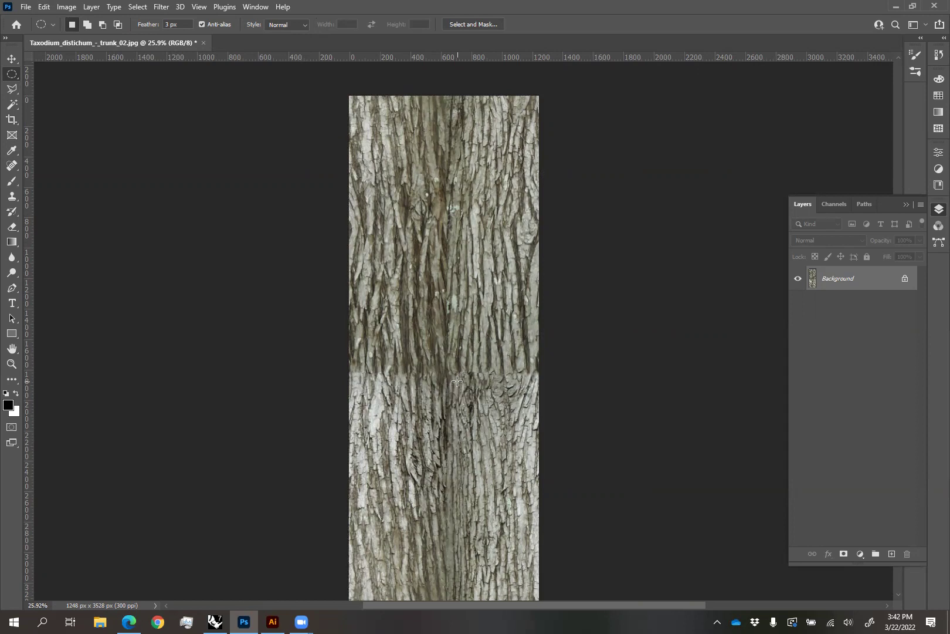
{"action": "left_click", "coordinate": [860, 554]}
{"action": "left_click", "coordinate": [877, 394]}
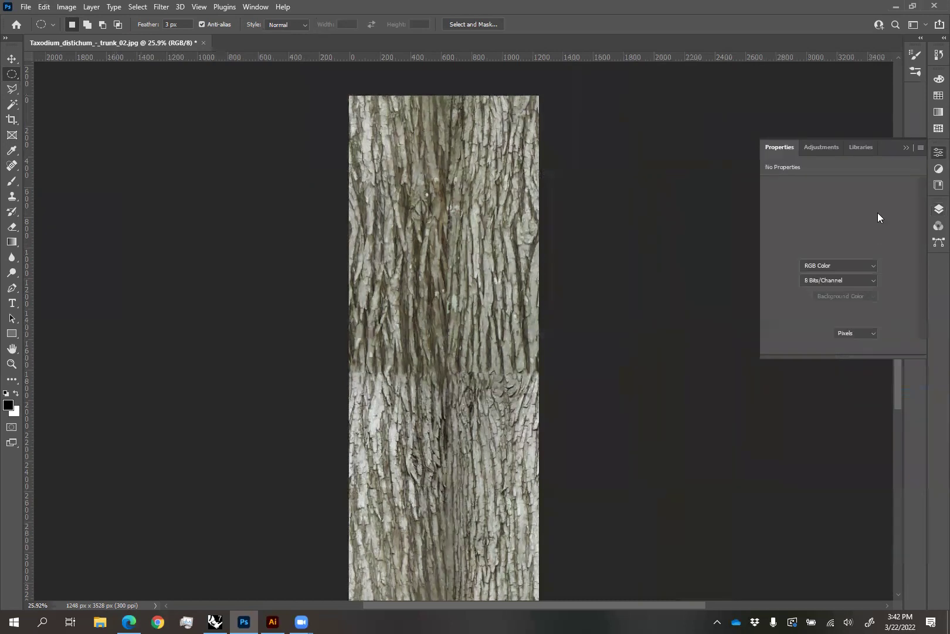
{"action": "left_click_drag", "start_coordinate": [848, 270], "coordinate": [816, 271]}
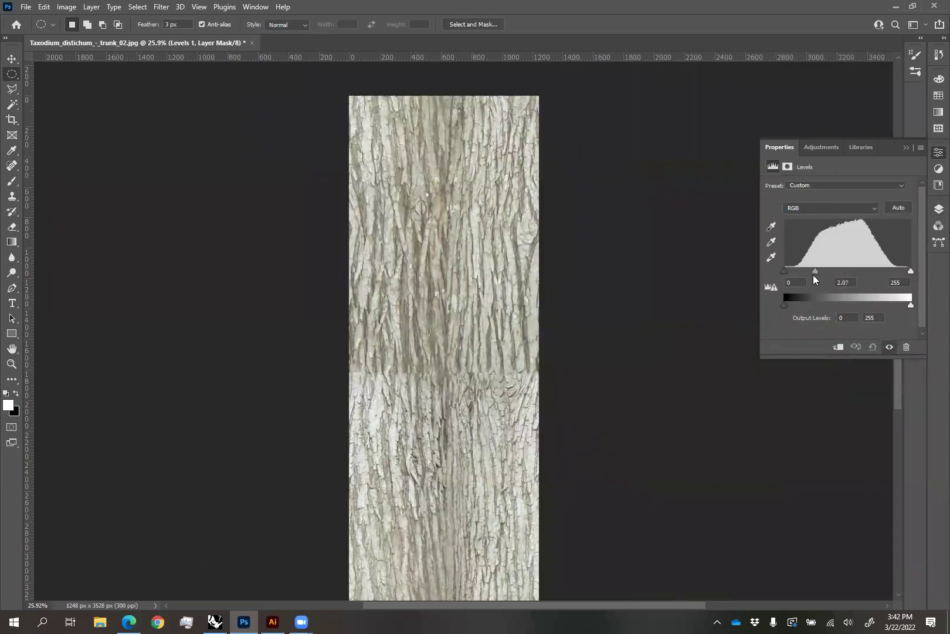
{"action": "left_click", "coordinate": [939, 209]}
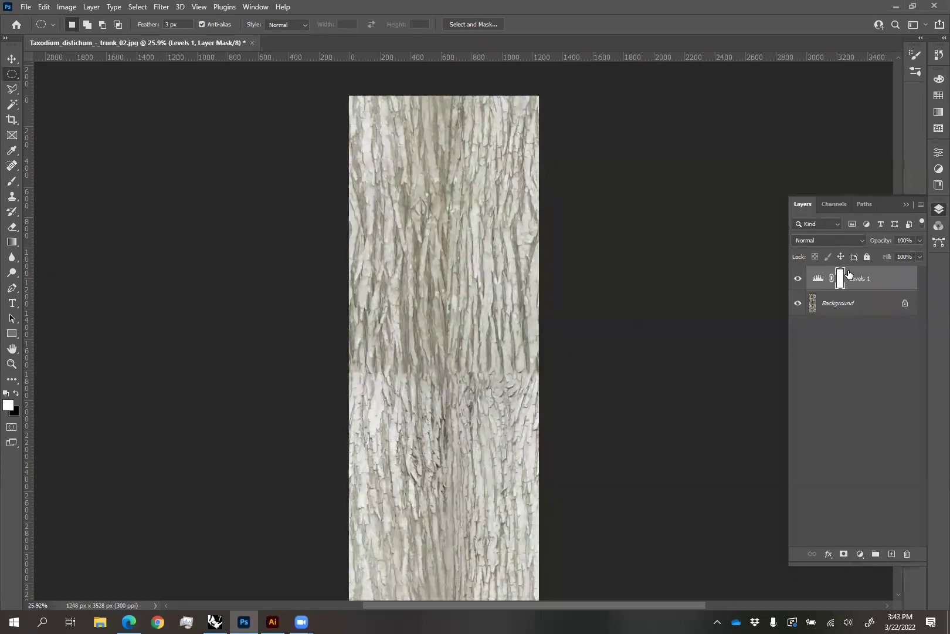
{"action": "key", "text": "ctrl+i"}
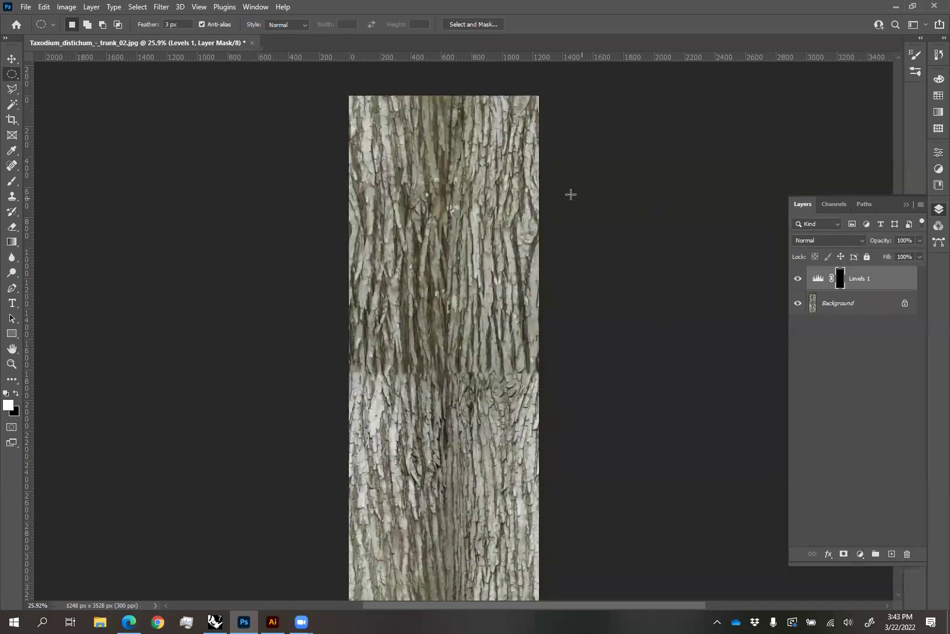
Paint white with a soft 400 px brush on the Levels mask along the dark vertical strip in the middle of the bark
{"action": "left_click", "coordinate": [12, 180]}
{"action": "mouse_move", "coordinate": [411, 329]}
{"action": "left_mouse_down"}
{"action": "mouse_move", "coordinate": [425, 346]}
{"action": "mouse_move", "coordinate": [423, 282]}
{"action": "left_mouse_up"}
{"action": "mouse_move", "coordinate": [419, 234]}
{"action": "left_mouse_down"}
{"action": "mouse_move", "coordinate": [422, 187]}
{"action": "mouse_move", "coordinate": [438, 294]}
{"action": "mouse_move", "coordinate": [427, 399]}
{"action": "mouse_move", "coordinate": [437, 516]}
{"action": "mouse_move", "coordinate": [426, 516]}
{"action": "mouse_move", "coordinate": [422, 451]}
{"action": "left_mouse_up"}
{"action": "mouse_move", "coordinate": [468, 175]}
{"action": "left_mouse_down"}
{"action": "mouse_move", "coordinate": [440, 153]}
{"action": "mouse_move", "coordinate": [414, 176]}
{"action": "mouse_move", "coordinate": [393, 329]}
{"action": "left_mouse_up"}
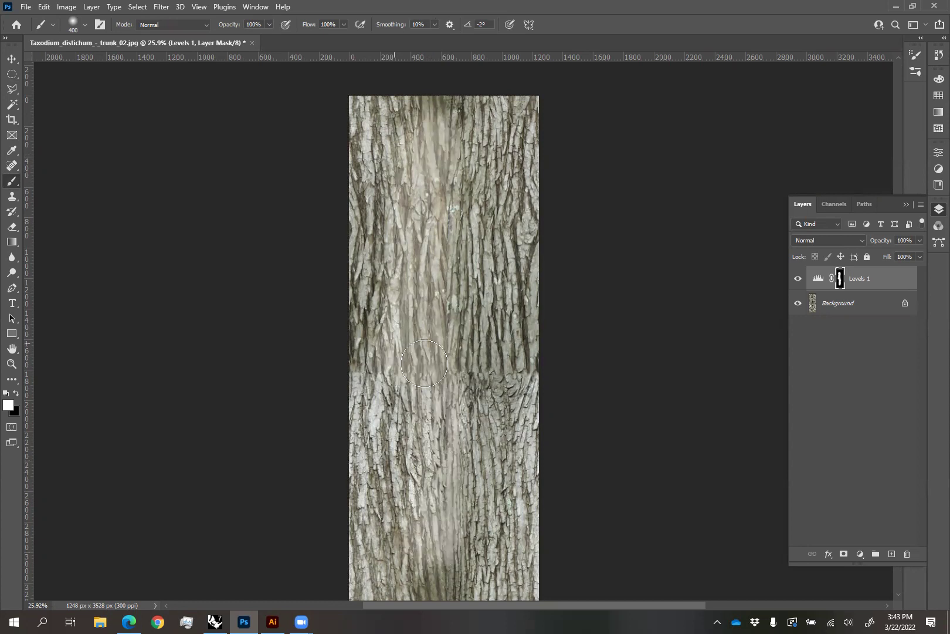
{"action": "scroll", "coordinate": [445, 445], "scroll_direction": "down", "scroll_amount": 1}
{"action": "scroll", "coordinate": [445, 445], "scroll_direction": "down", "scroll_amount": 1}
{"action": "left_click_drag", "start_coordinate": [449, 469], "coordinate": [421, 504]}
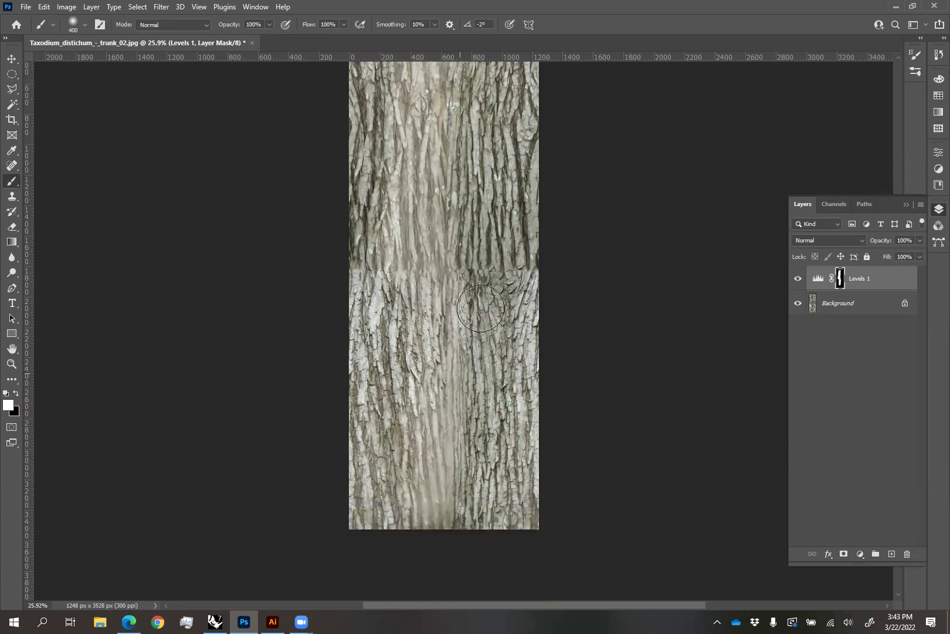
{"action": "scroll", "coordinate": [469, 288], "scroll_direction": "up", "scroll_amount": 1}
{"action": "scroll", "coordinate": [469, 288], "scroll_direction": "up", "scroll_amount": 1}
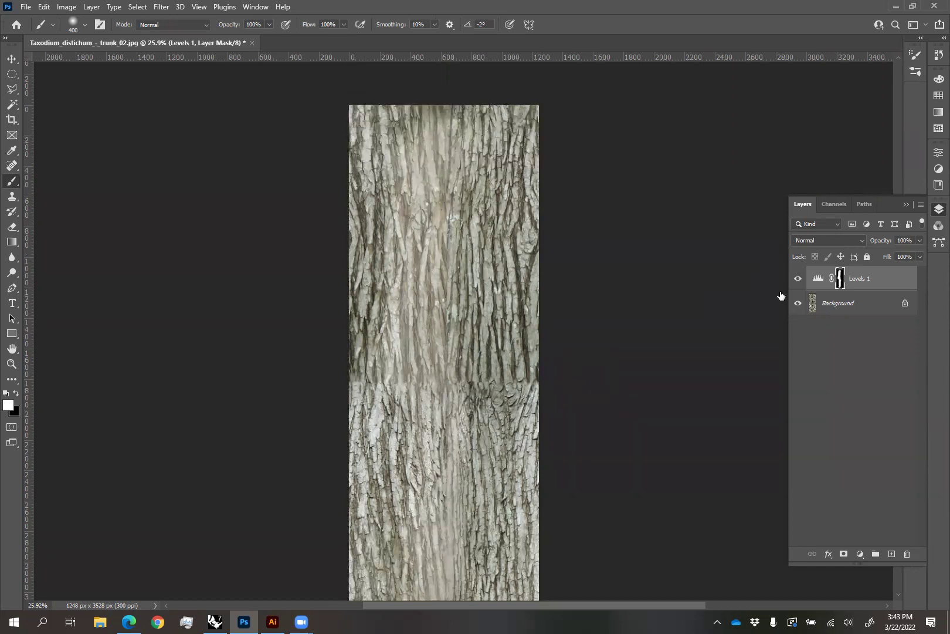
Reduce the opacity of the Levels 1 layer to 67%
{"action": "left_click_drag", "start_coordinate": [920, 240], "coordinate": [904, 254]}
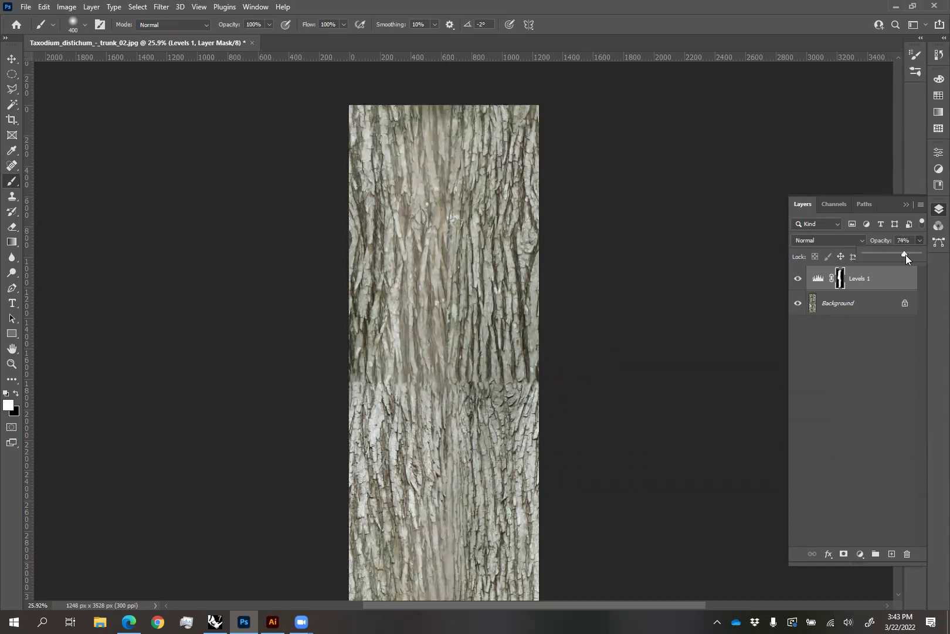
{"action": "left_click", "coordinate": [817, 438]}
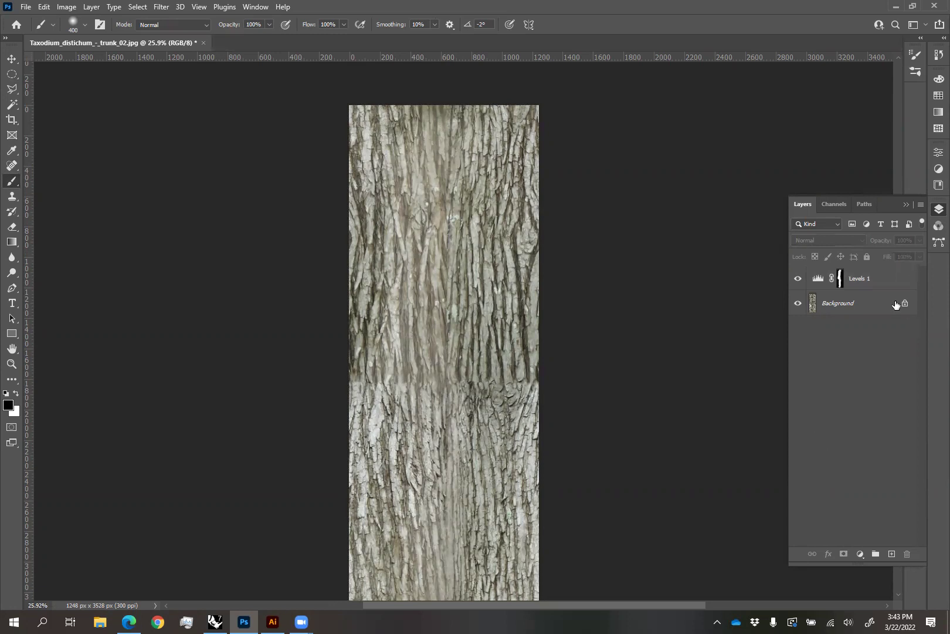
{"action": "left_click", "coordinate": [892, 280]}
{"action": "left_click", "coordinate": [920, 240]}
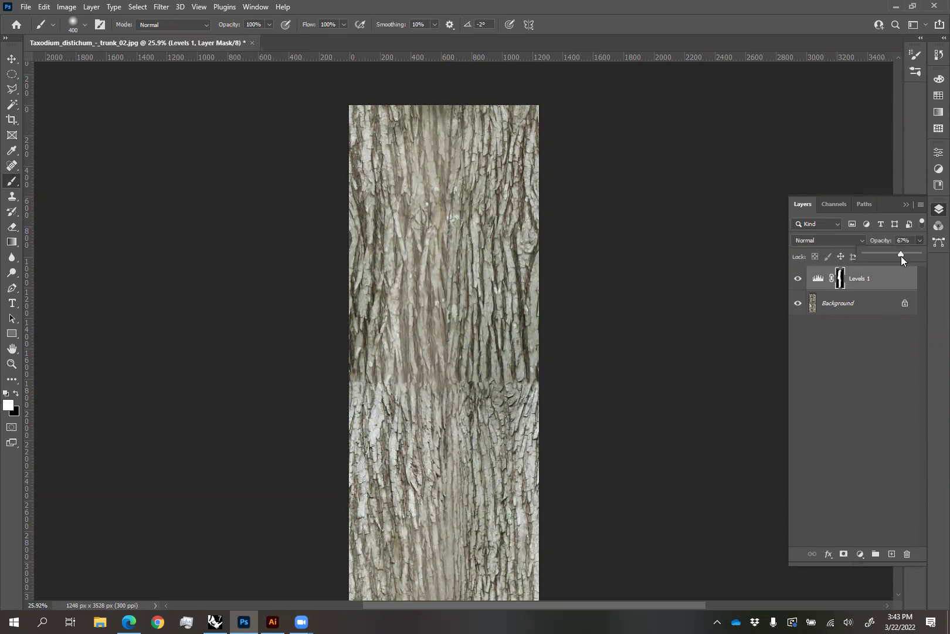
{"action": "left_click", "coordinate": [880, 366]}
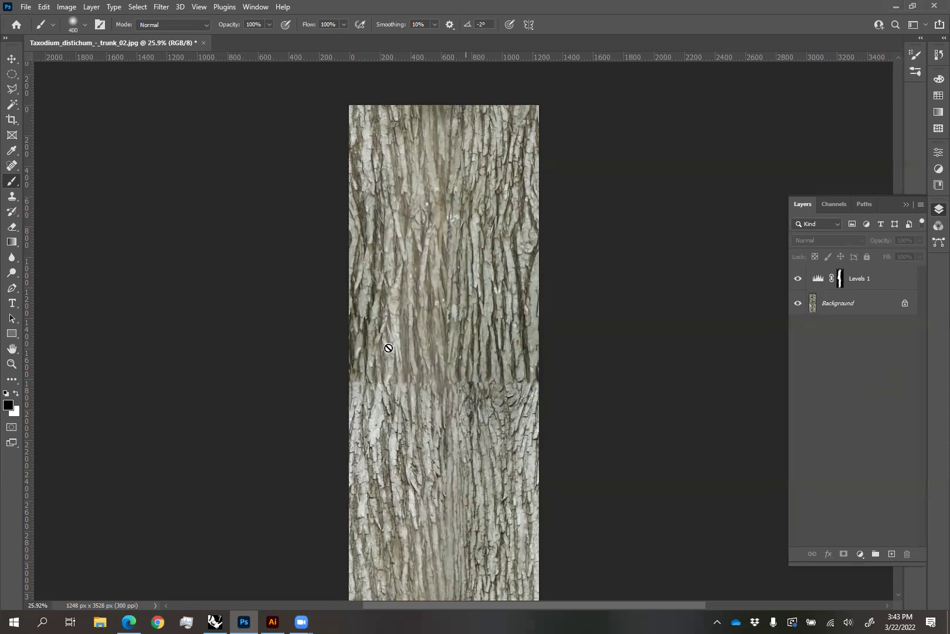
View bald_cypress_bark_texture.jpg in the TEXTURES_2 Box folder in the browser, and return to Photoshop
{"action": "left_click", "coordinate": [129, 622]}
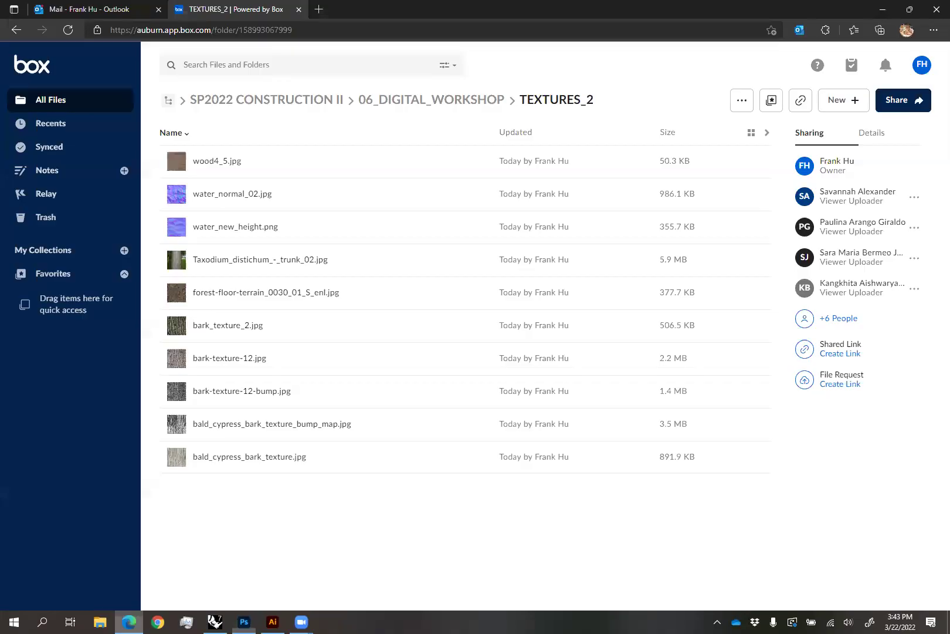
{"action": "left_click", "coordinate": [259, 461]}
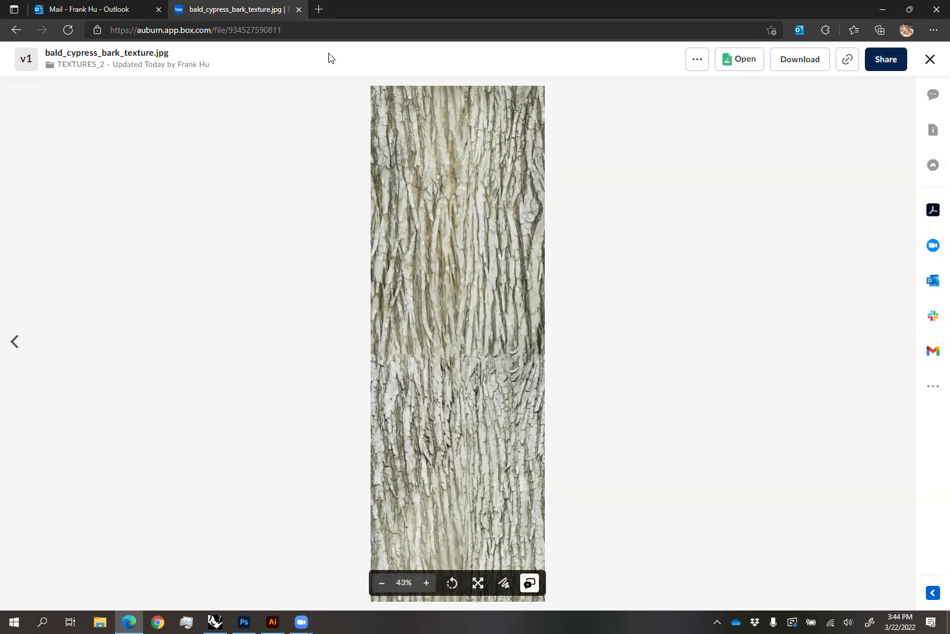
{"action": "left_click", "coordinate": [885, 10]}
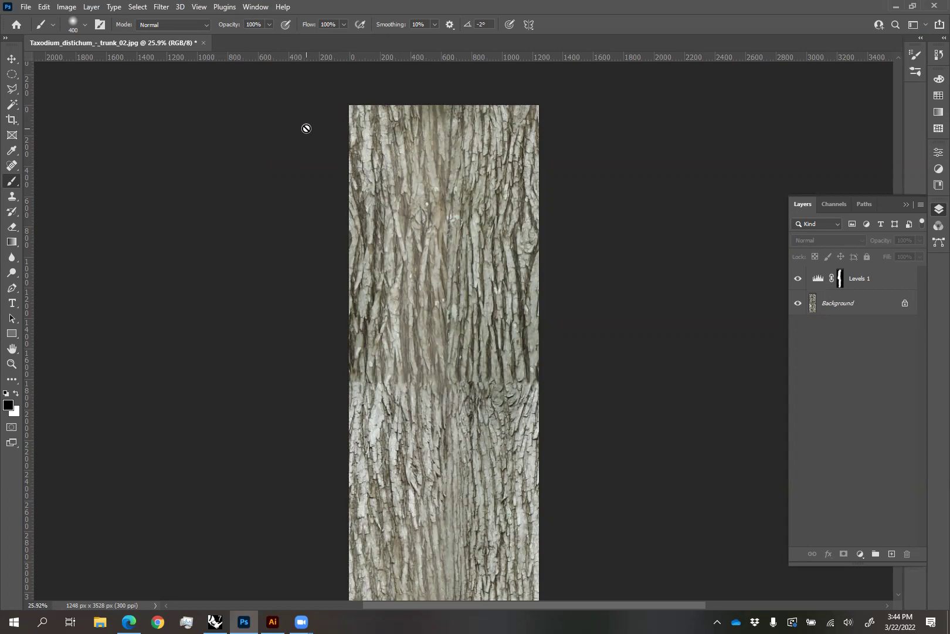
Add a Black & White adjustment layer with the Default preset above the Levels 1 layer
{"action": "left_click", "coordinate": [875, 283]}
{"action": "left_click", "coordinate": [860, 553]}
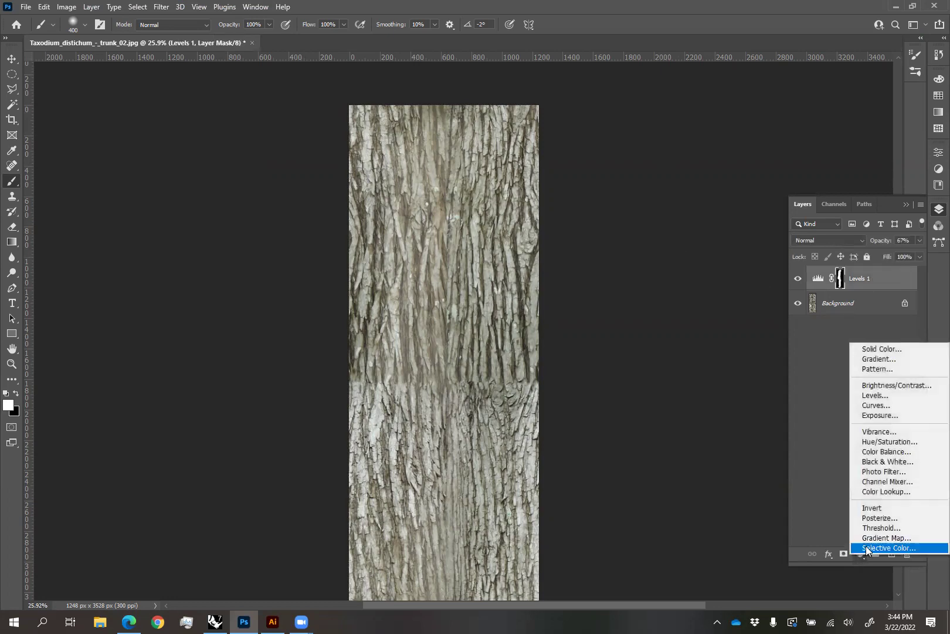
{"action": "left_click", "coordinate": [877, 461]}
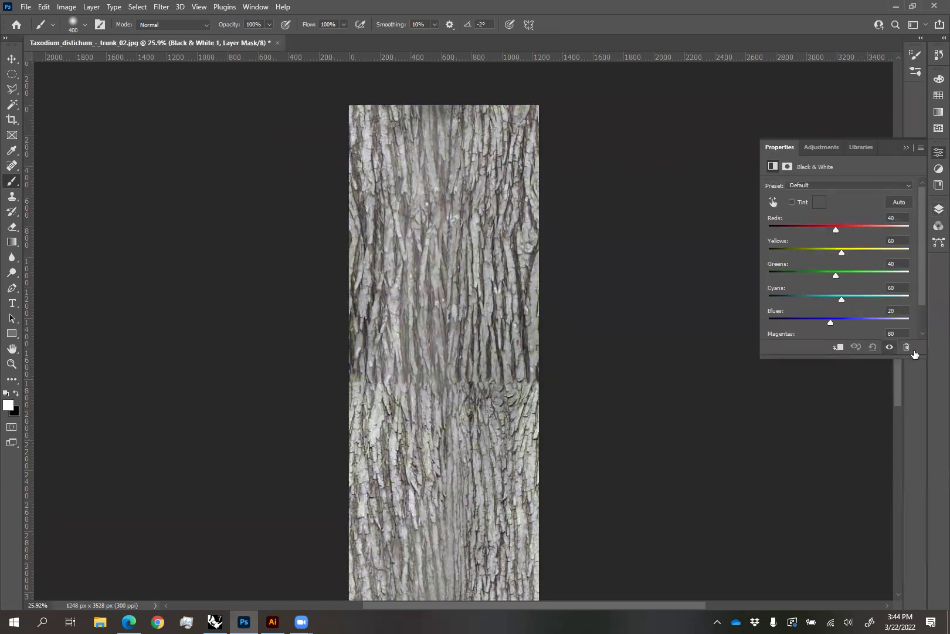
{"action": "left_click", "coordinate": [914, 276]}
Add a Brightness/Contrast adjustment layer above Black & White with Use Legacy enabled and contrast set to 57
{"action": "left_click", "coordinate": [860, 554]}
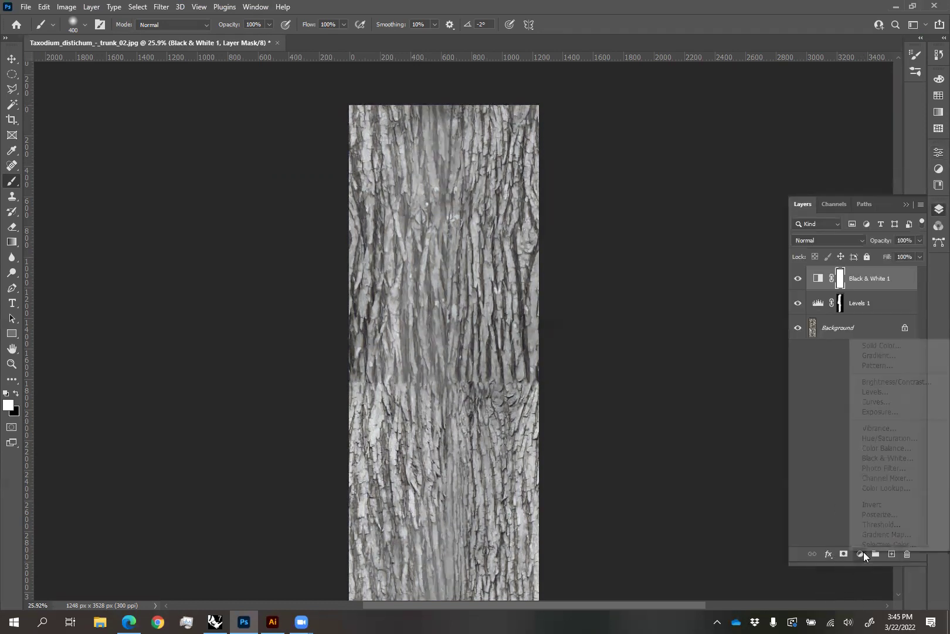
{"action": "left_click", "coordinate": [890, 382]}
{"action": "left_click_drag", "start_coordinate": [886, 253], "coordinate": [890, 245]}
{"action": "left_click_drag", "start_coordinate": [839, 218], "coordinate": [861, 228]}
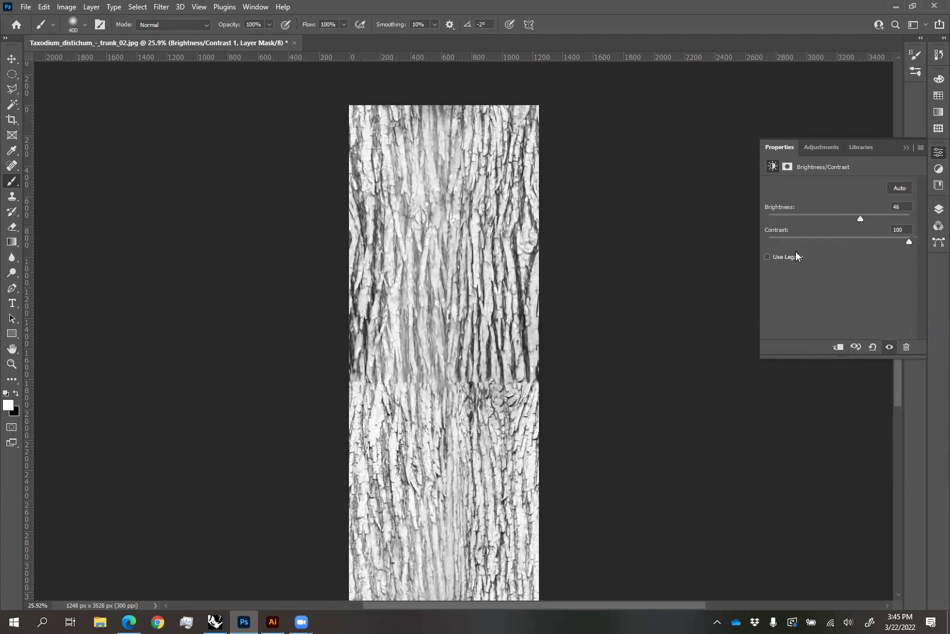
{"action": "left_click", "coordinate": [768, 256]}
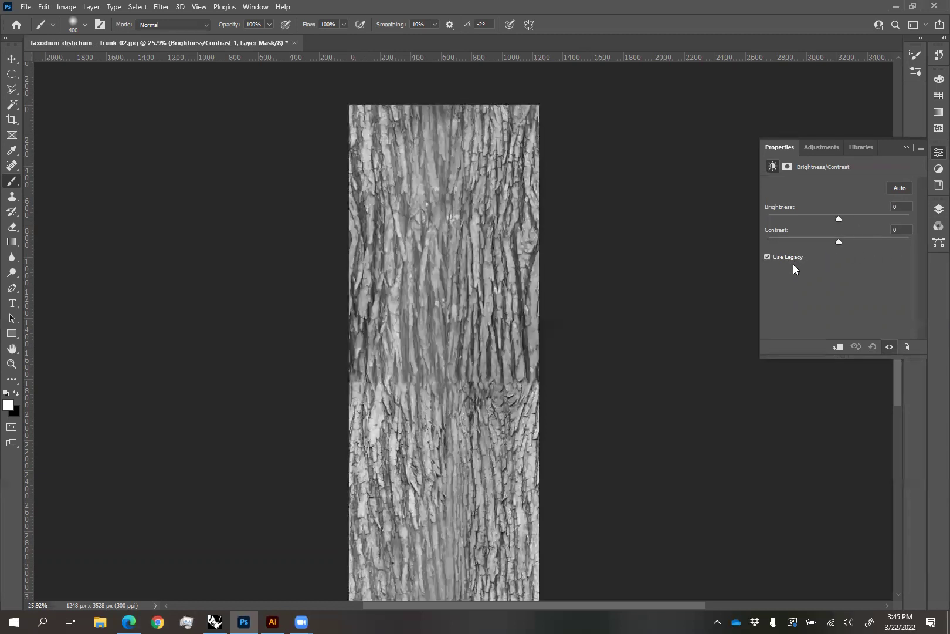
{"action": "left_click_drag", "start_coordinate": [831, 242], "coordinate": [879, 246]}
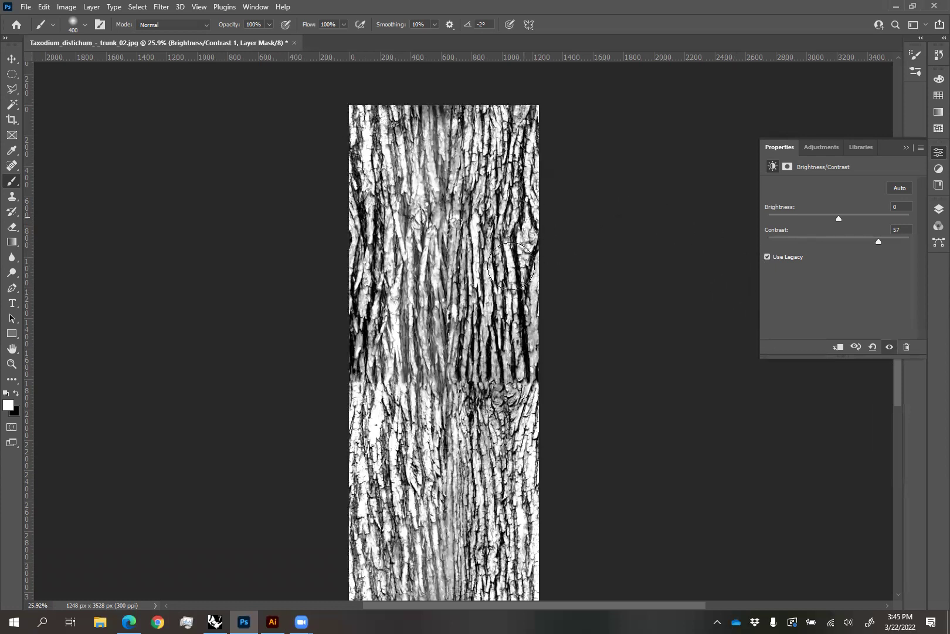
Switch to the browser and view bald_cypress_bark_texture_bump_map.jpg from the TEXTURES_2 Box folder
{"action": "left_click", "coordinate": [129, 621]}
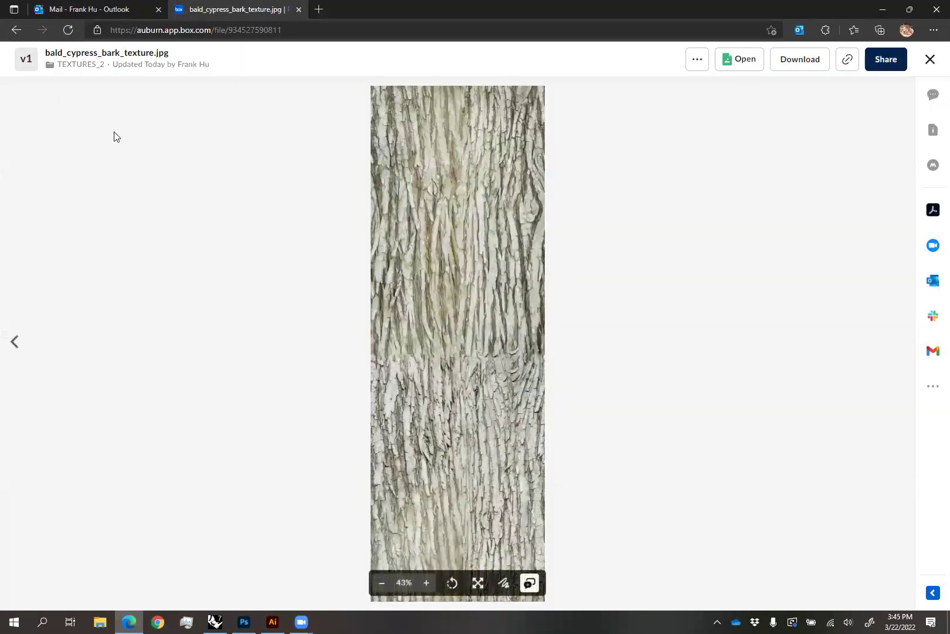
{"action": "left_click", "coordinate": [931, 59]}
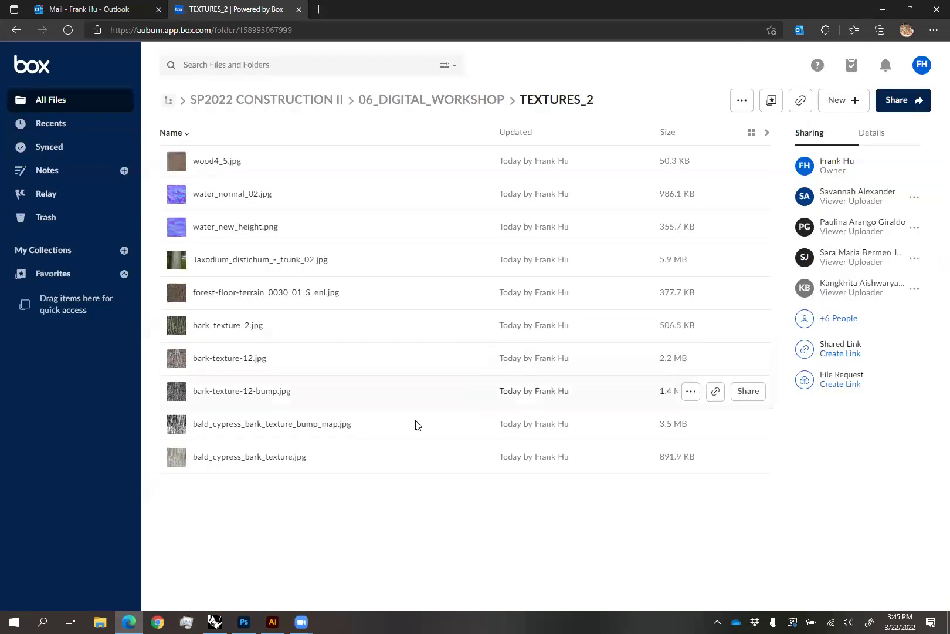
{"action": "left_click", "coordinate": [307, 424]}
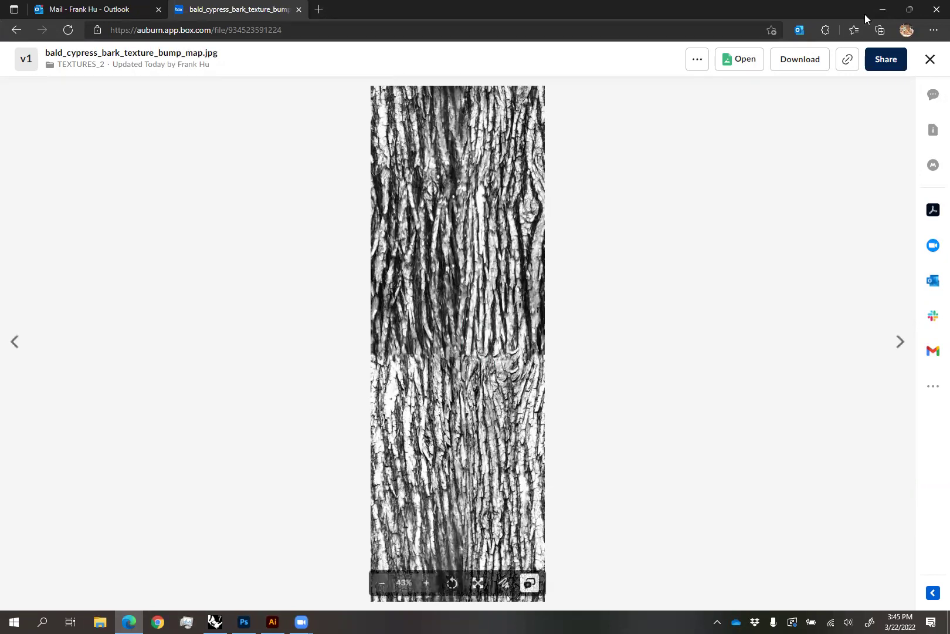
Switch to Rhino and turn off the TREES 02 layer
{"action": "left_click", "coordinate": [883, 10]}
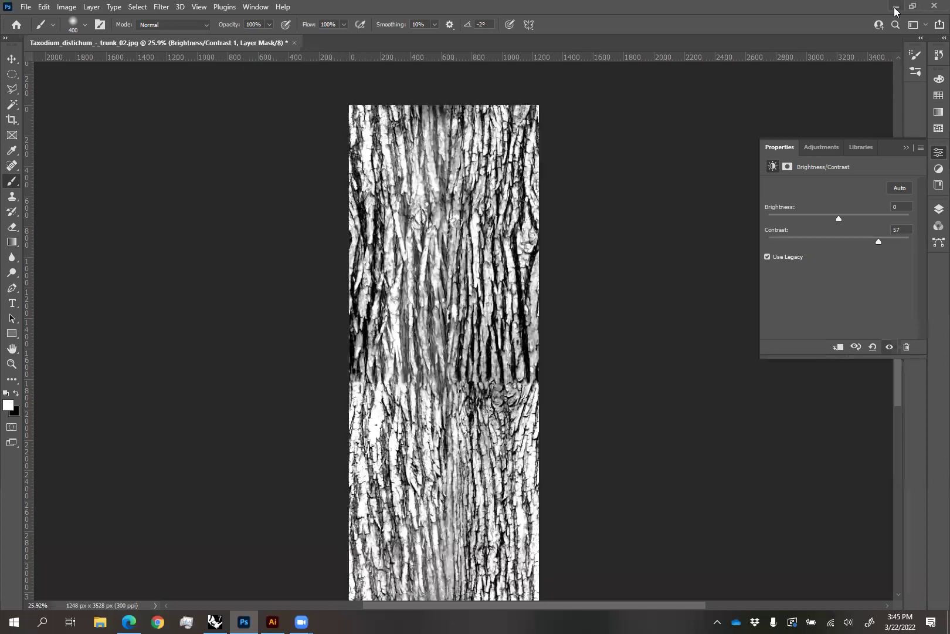
{"action": "left_click", "coordinate": [215, 622]}
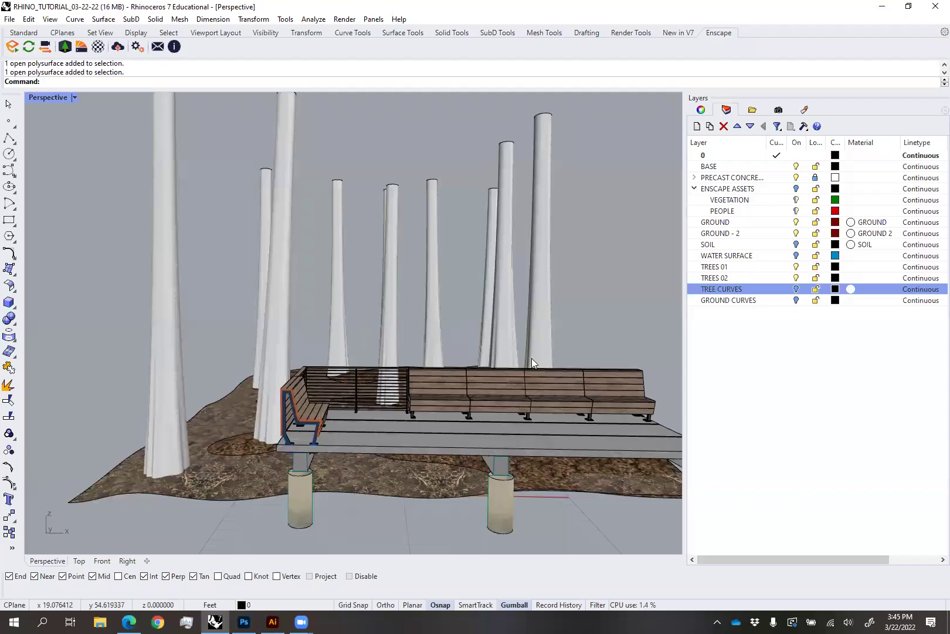
{"action": "left_click", "coordinate": [796, 278]}
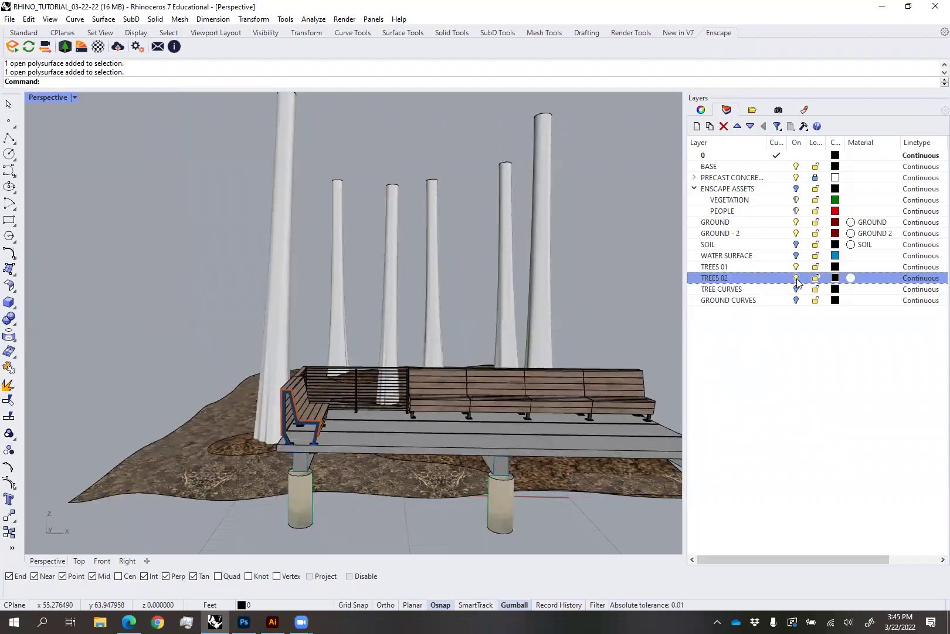
{"action": "left_click", "coordinate": [728, 267]}
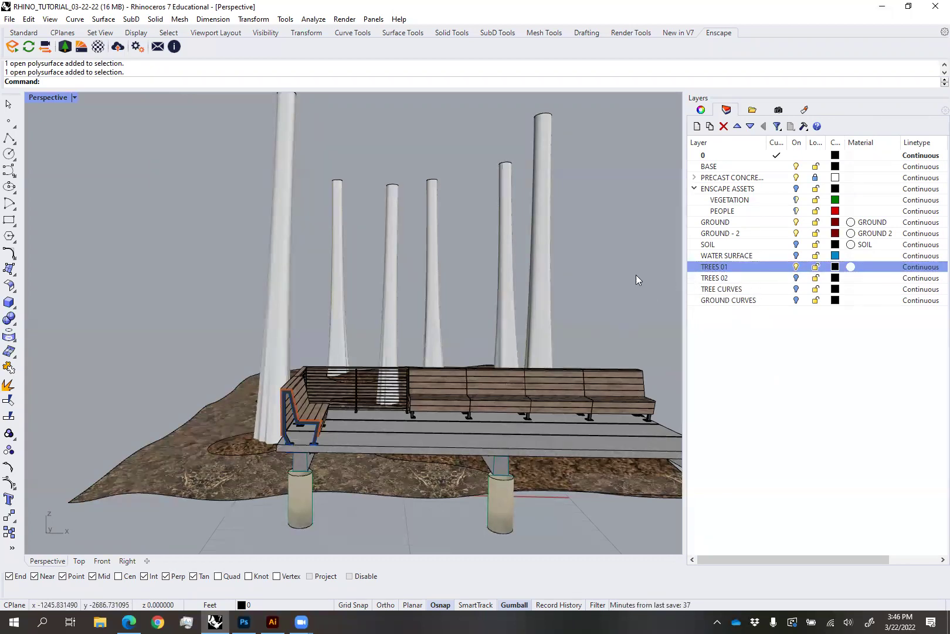
Turn off the GROUND - 2, GROUND, precast concrete and BASE layers, and make TREES 01 the current layer
{"action": "right_click_drag", "start_coordinate": [334, 297], "coordinate": [583, 297]}
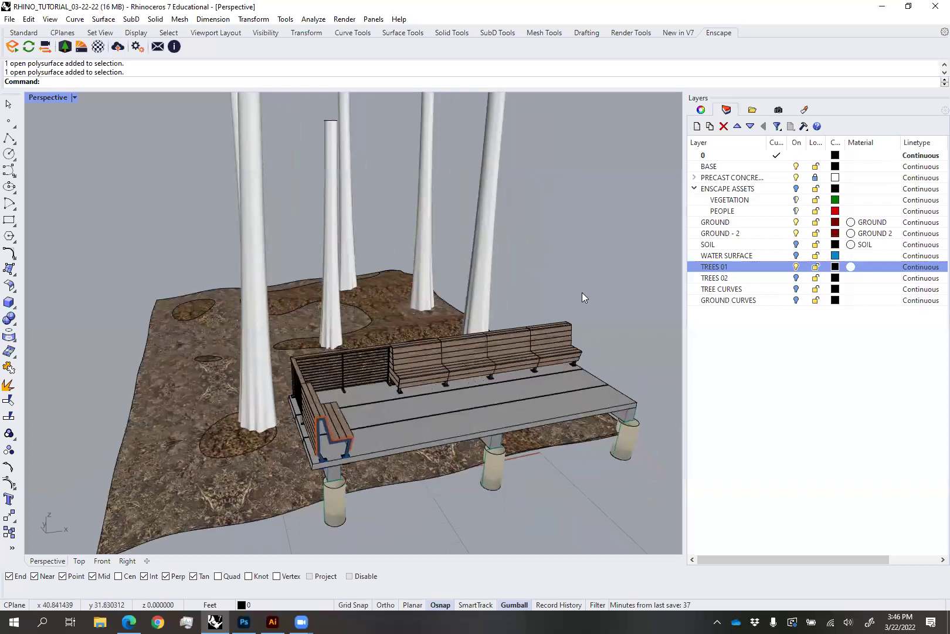
{"action": "left_click", "coordinate": [796, 233]}
{"action": "left_click", "coordinate": [796, 221]}
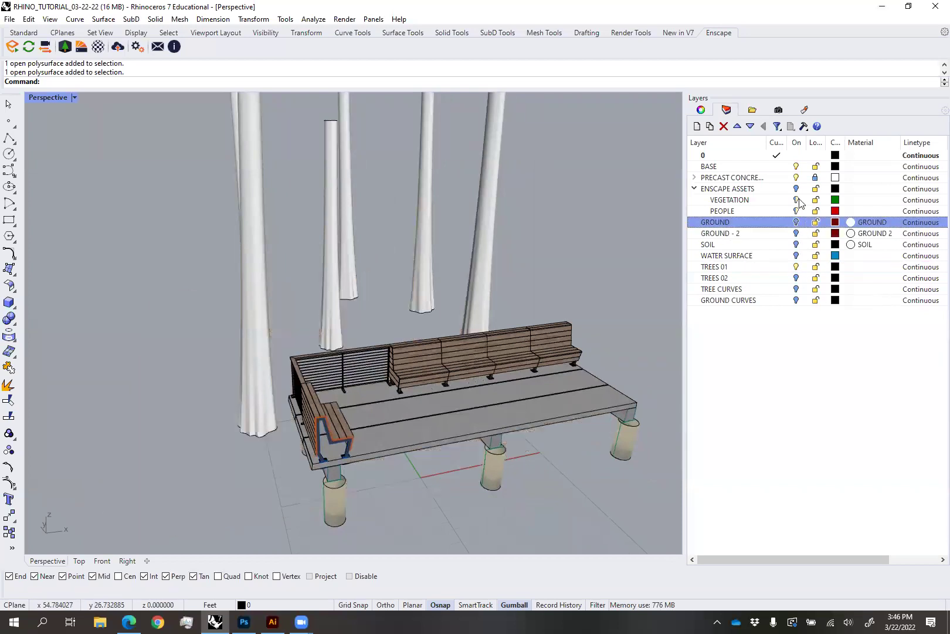
{"action": "left_click", "coordinate": [696, 189]}
{"action": "left_click", "coordinate": [796, 177]}
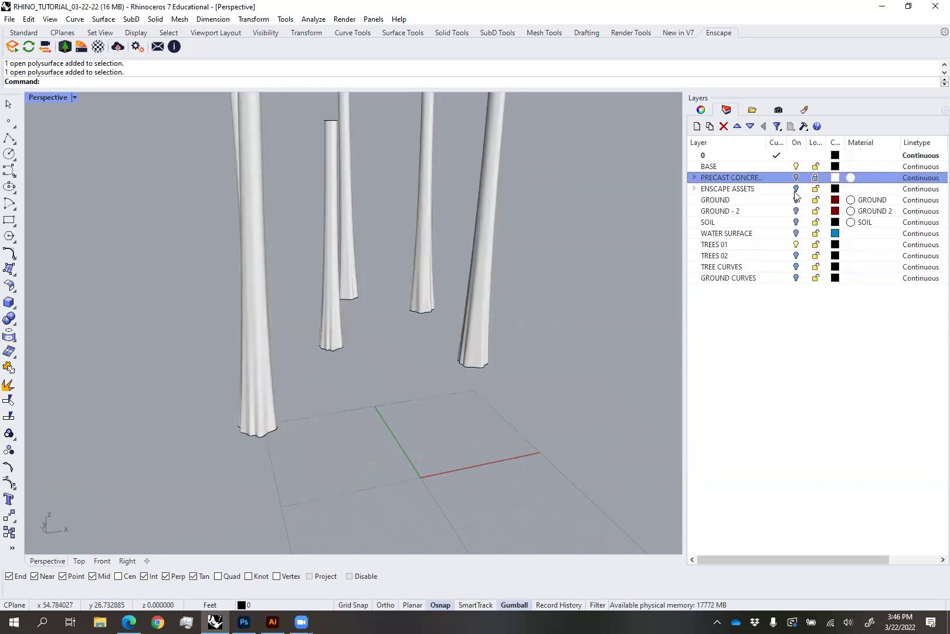
{"action": "left_click", "coordinate": [766, 246]}
{"action": "left_click", "coordinate": [796, 167]}
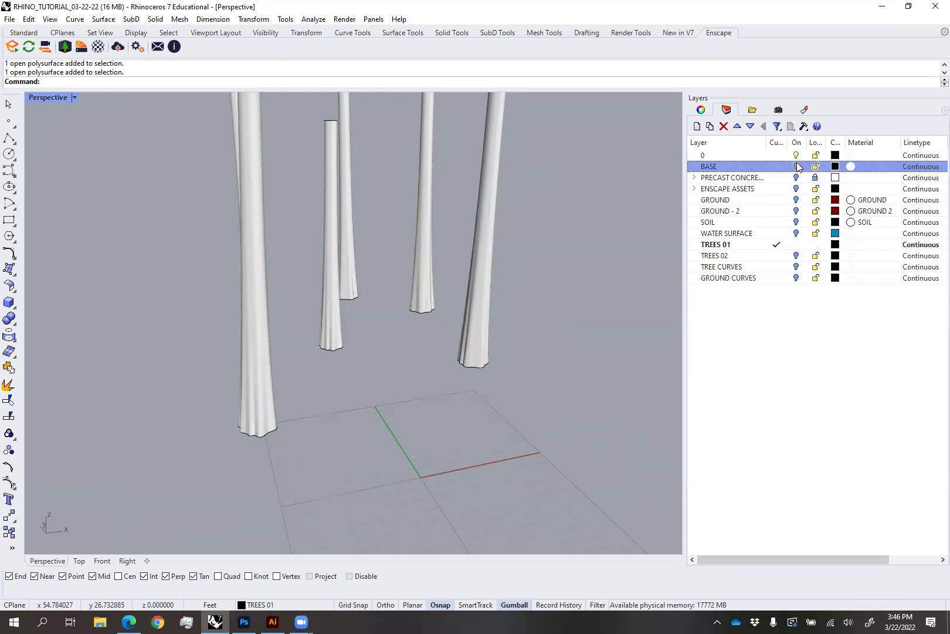
Give the TREES 01 layer a Custom-type material named TREE BARK 01
{"action": "left_click", "coordinate": [753, 246]}
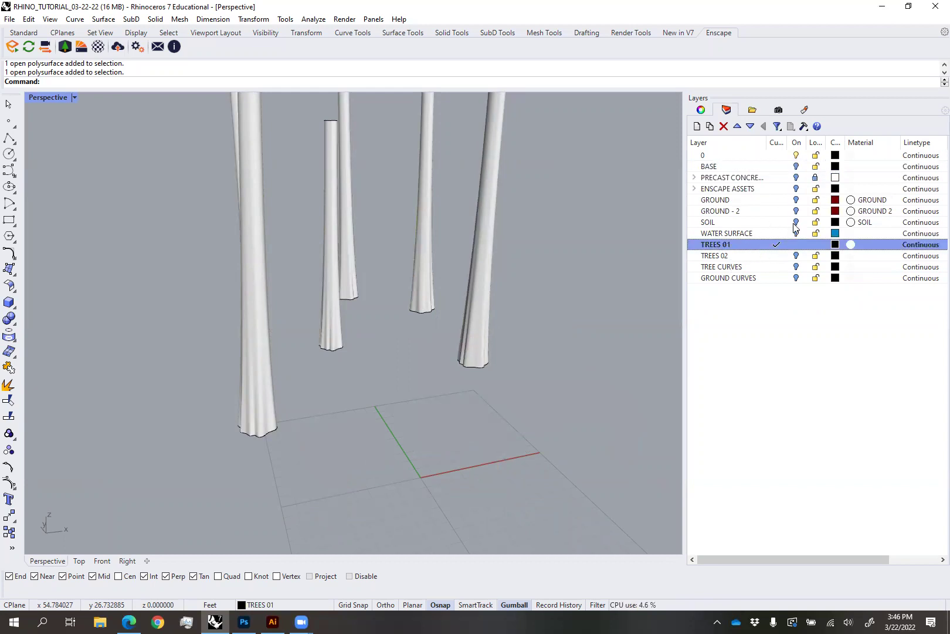
{"action": "right_click_drag", "start_coordinate": [348, 325], "coordinate": [436, 356]}
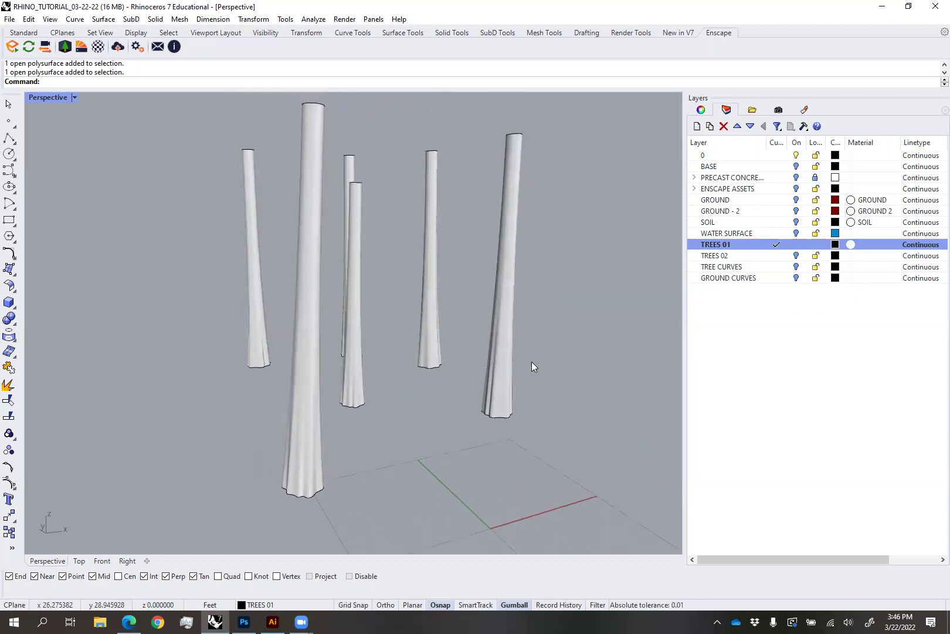
{"action": "left_click", "coordinate": [851, 245]}
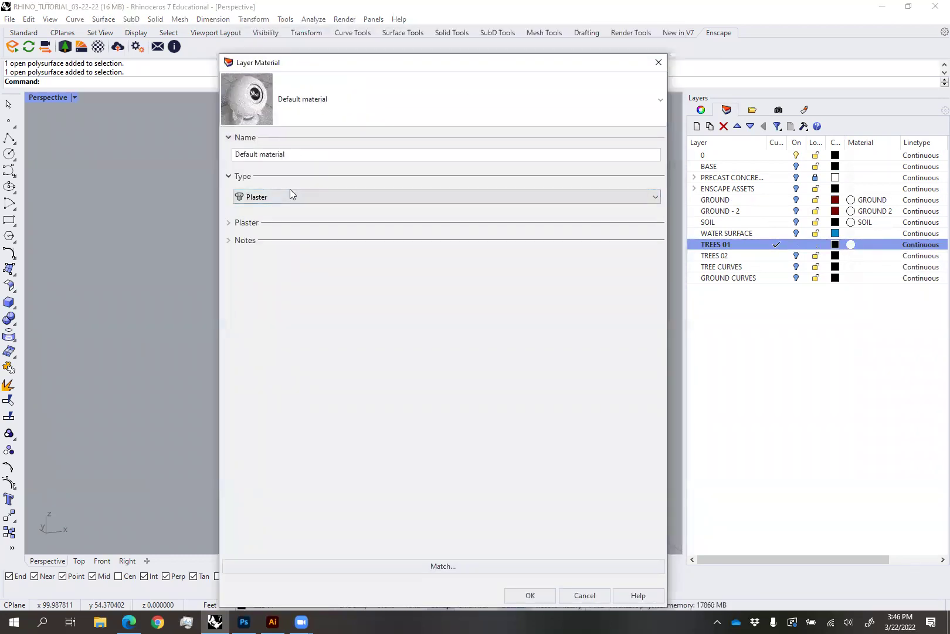
{"action": "left_click", "coordinate": [290, 195]}
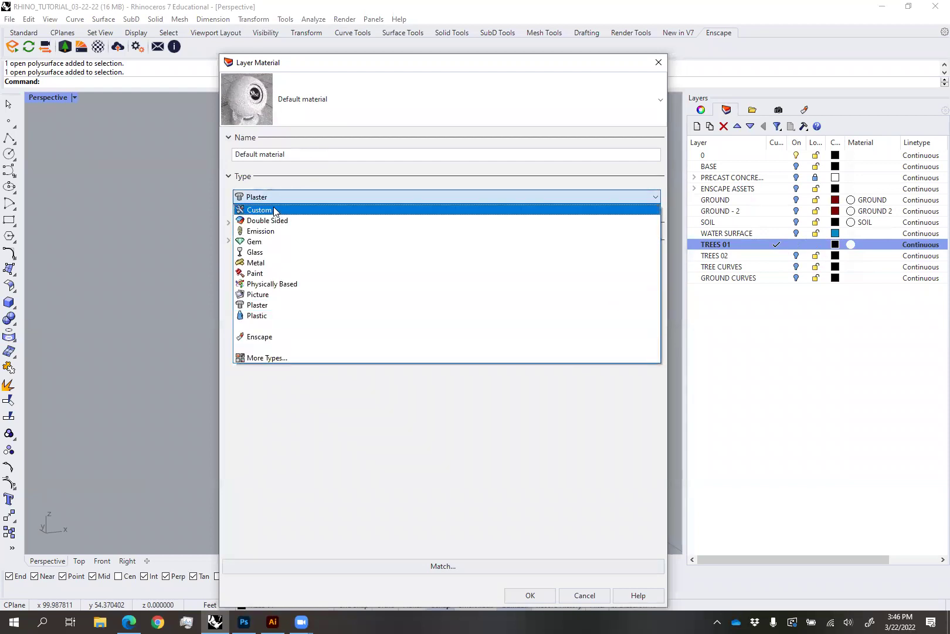
{"action": "left_click", "coordinate": [278, 210]}
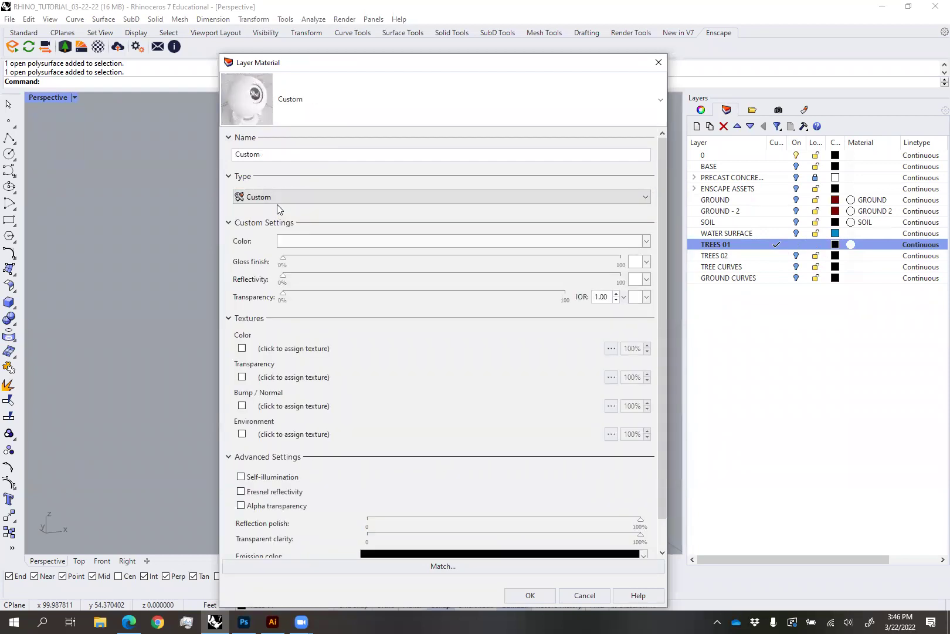
{"action": "left_click_drag", "start_coordinate": [267, 157], "coordinate": [198, 158]}
{"action": "key", "text": "BackSpace"}
{"action": "key", "text": "Caps_Lock"}
{"action": "type", "text": "TREE BRAK"}
{"action": "key", "text": "BackSpace"}
{"action": "key", "text": "BackSpace"}
{"action": "key", "text": "BackSpace"}
{"action": "type", "text": "ARK 01"}
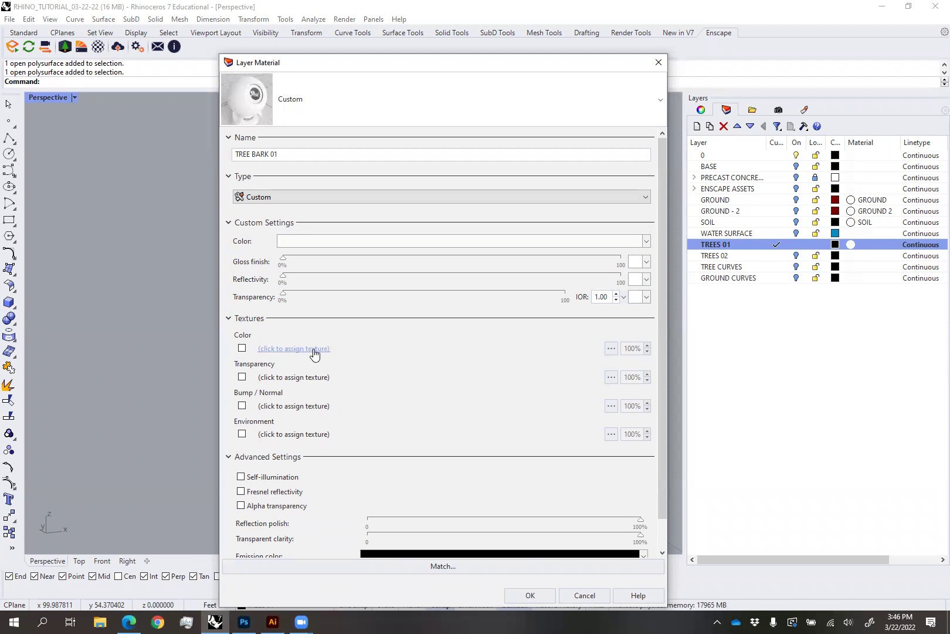
Assign bald_cypress_bark_texture from the OneDrive Desktop folder as the material's color texture
{"action": "left_click", "coordinate": [612, 348]}
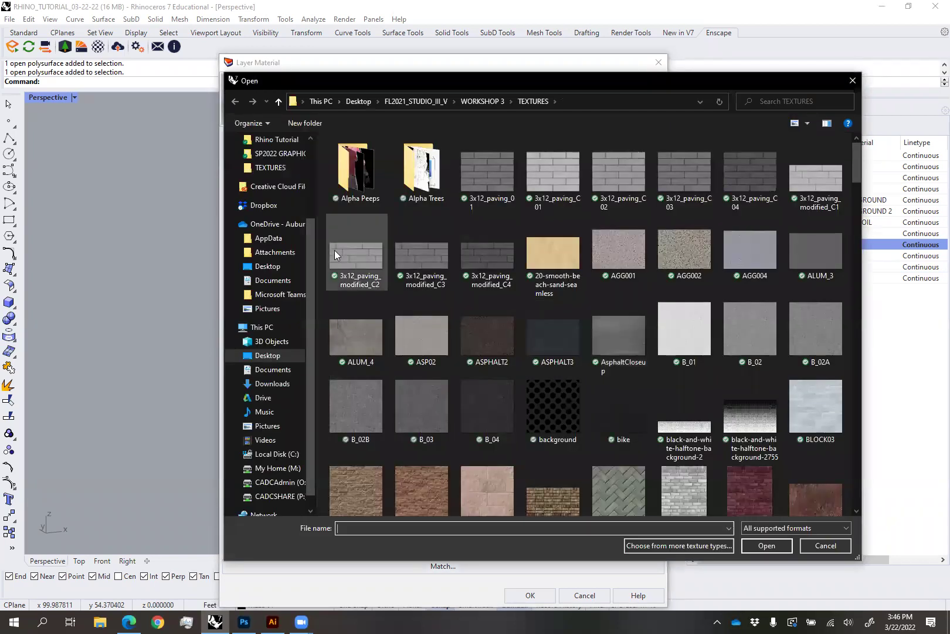
{"action": "left_click", "coordinate": [269, 266]}
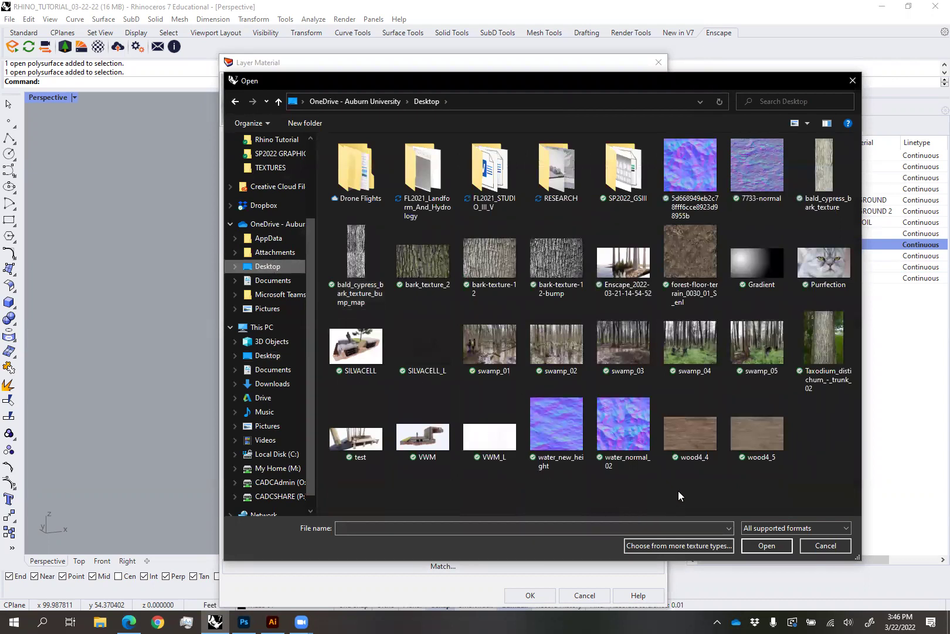
{"action": "left_click", "coordinate": [821, 188]}
{"action": "left_click", "coordinate": [765, 546]}
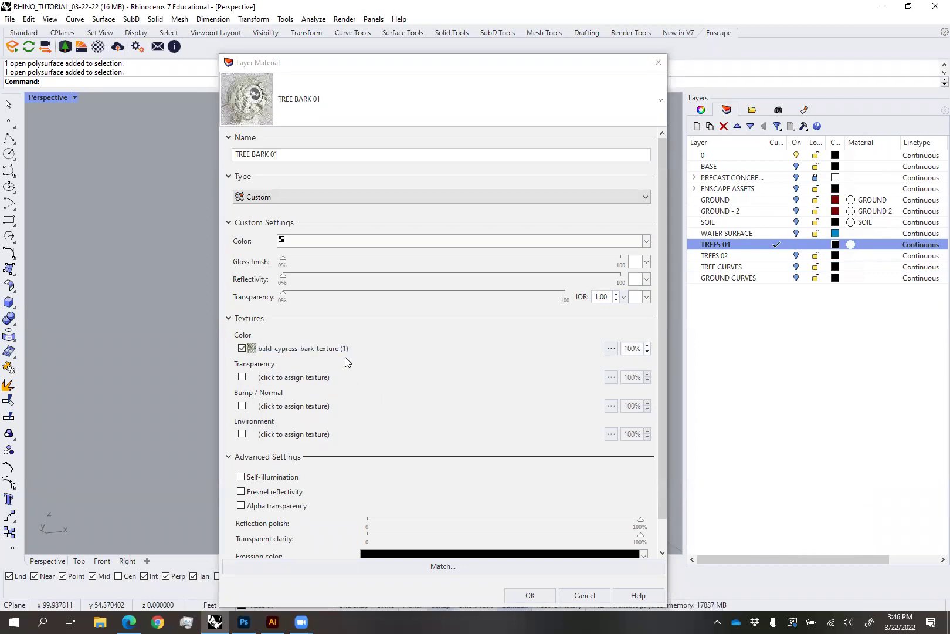
Assign bald_cypress_bark_texture_bump_map as the material's bump texture and apply the material to the layer
{"action": "left_click", "coordinate": [306, 408]}
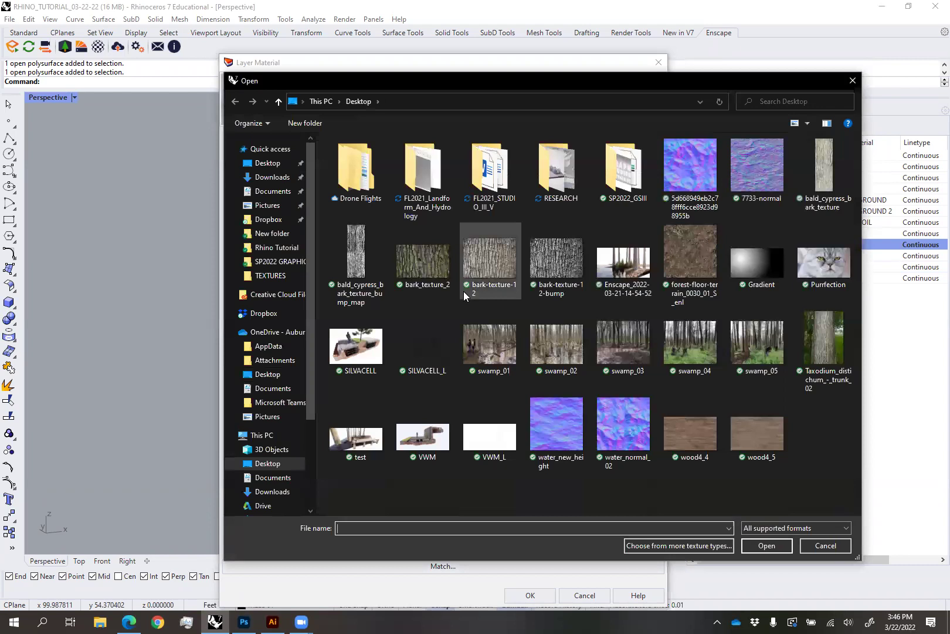
{"action": "left_click", "coordinate": [374, 274]}
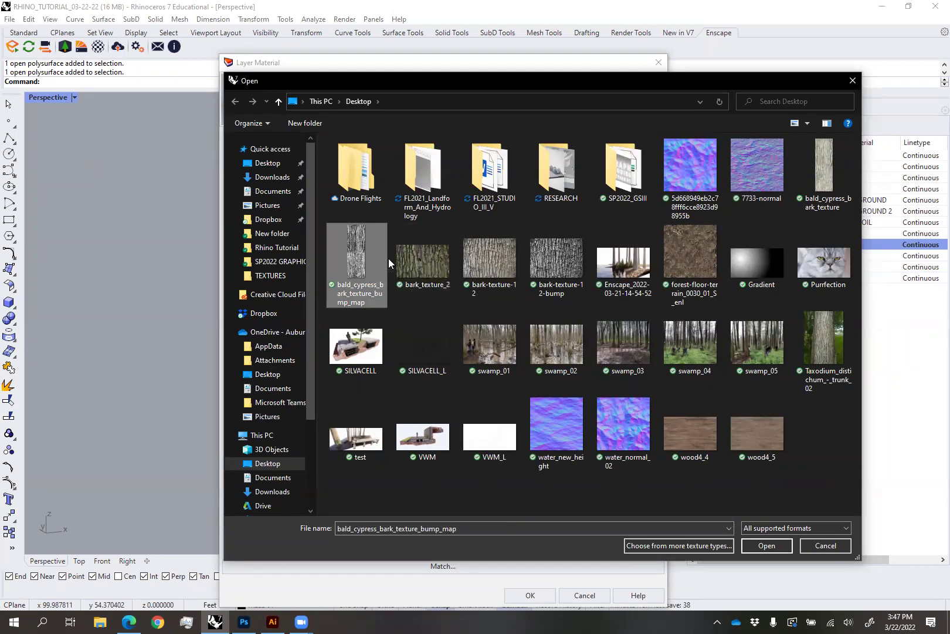
{"action": "left_click", "coordinate": [766, 546]}
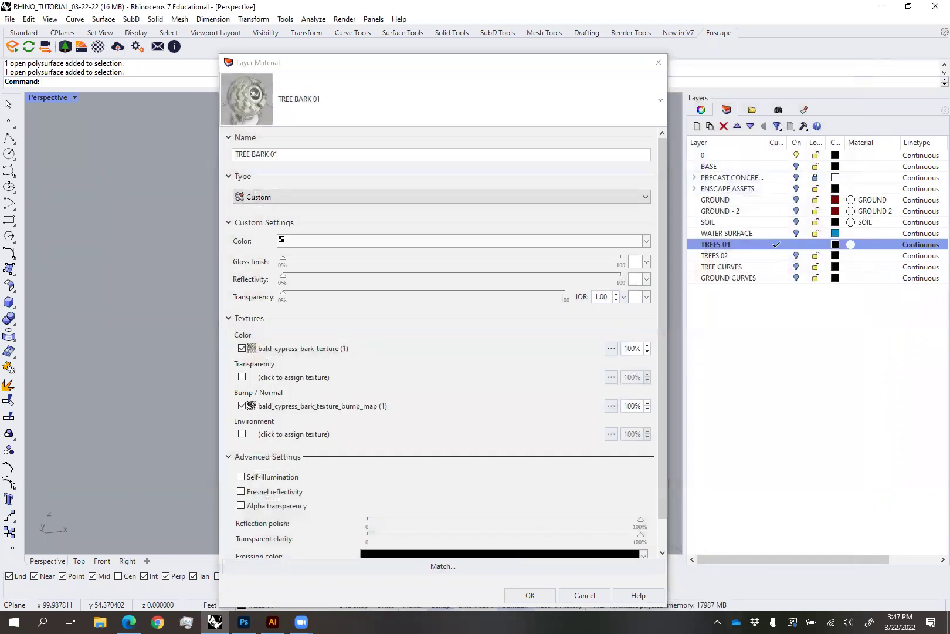
{"action": "left_click", "coordinate": [543, 595]}
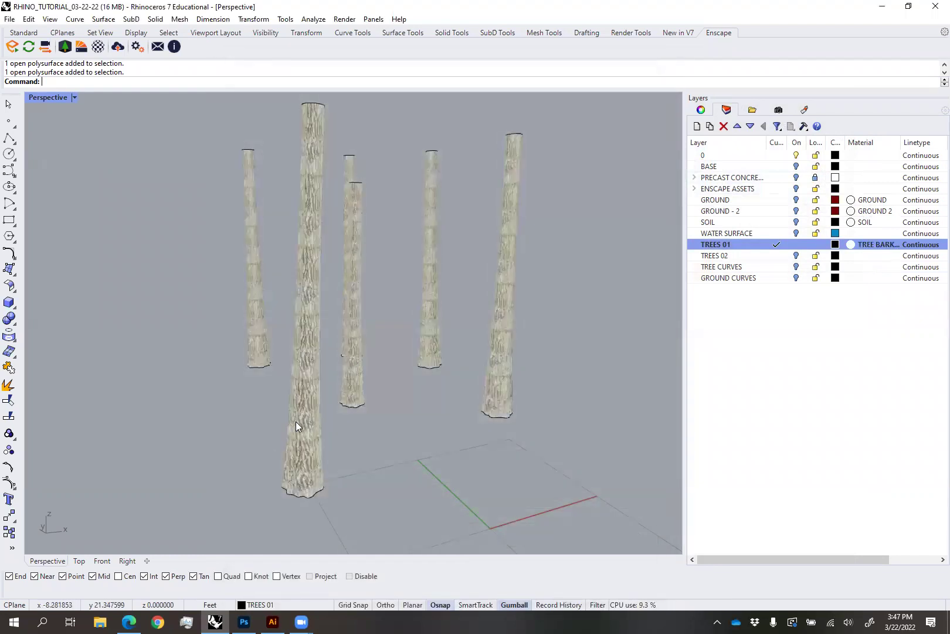
Examine how the bark texture falls on the nearest trunk and the trunks behind it
{"action": "scroll", "coordinate": [318, 437], "scroll_direction": "up", "scroll_amount": 5}
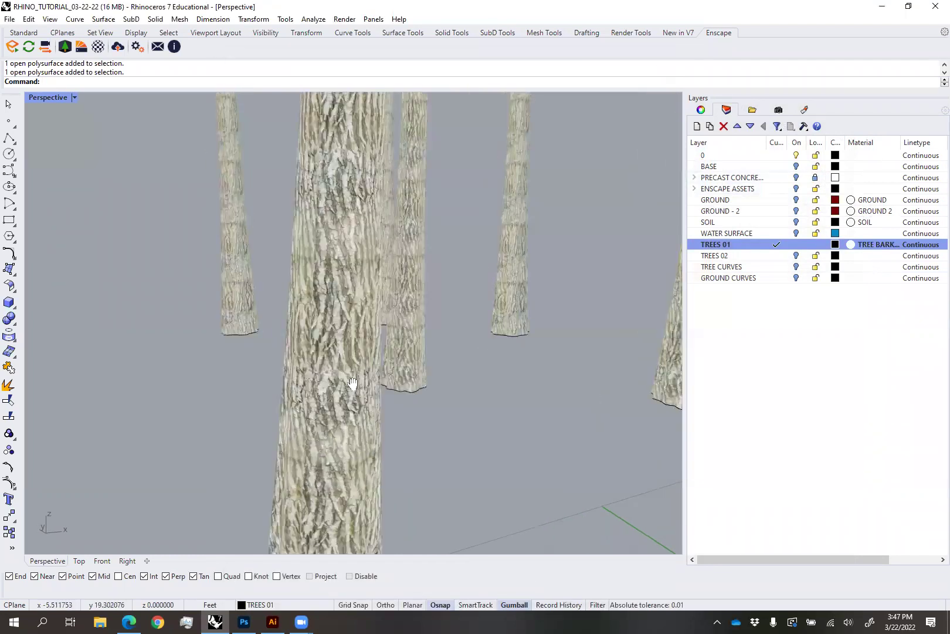
{"action": "scroll", "coordinate": [322, 359], "scroll_direction": "down", "scroll_amount": 2}
{"action": "right_click_drag", "start_coordinate": [320, 359], "coordinate": [346, 386]}
{"action": "scroll", "coordinate": [313, 382], "scroll_direction": "down", "scroll_amount": 4}
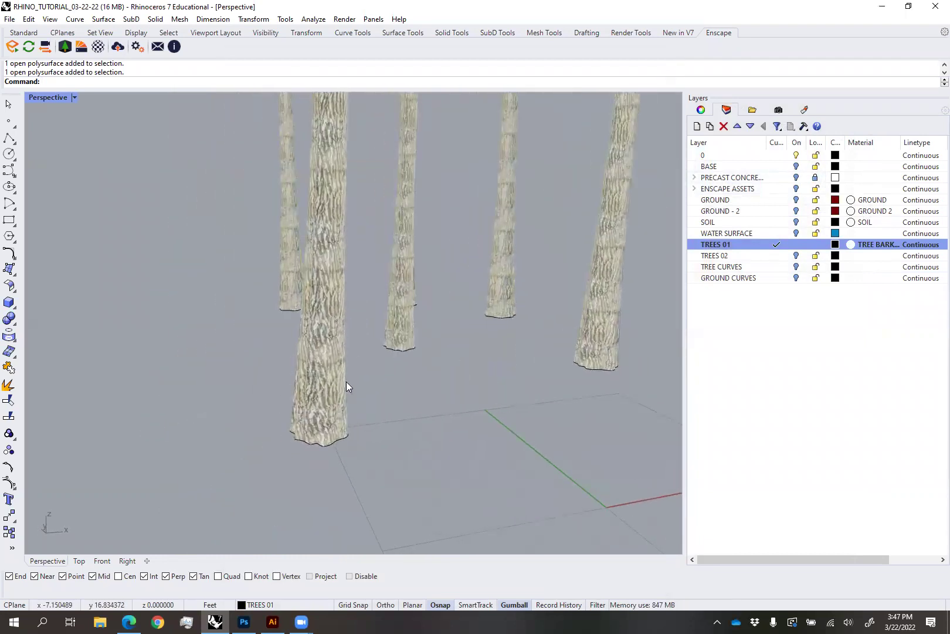
{"action": "right_click_drag", "start_coordinate": [297, 313], "coordinate": [303, 384]}
Begin a cylindrical texture mapping on the nearest trunk, defining its base circle with the 3Point option around the trunk's bottom edge
{"action": "left_click", "coordinate": [326, 400]}
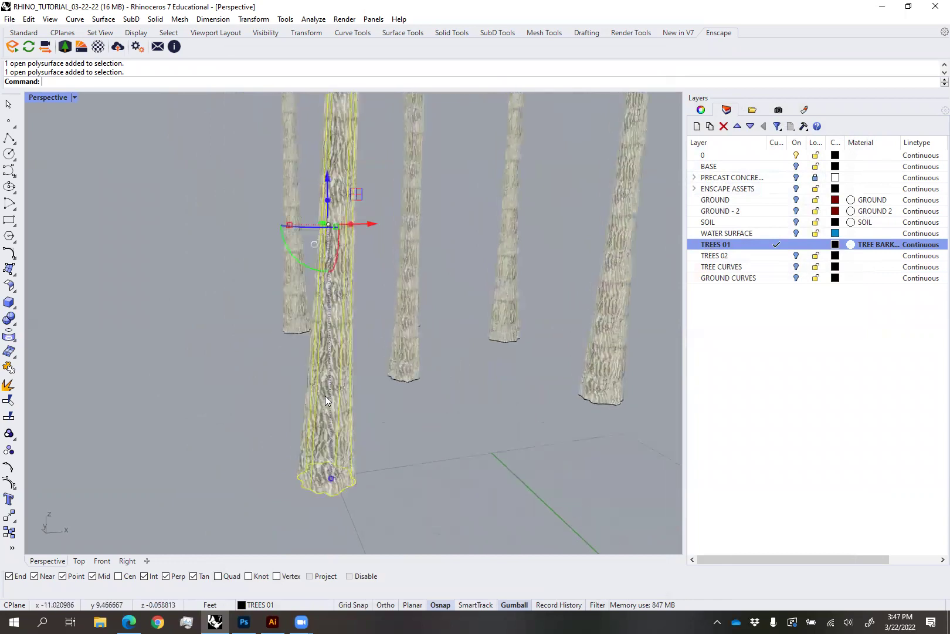
{"action": "scroll", "coordinate": [354, 362], "scroll_direction": "up", "scroll_amount": 5}
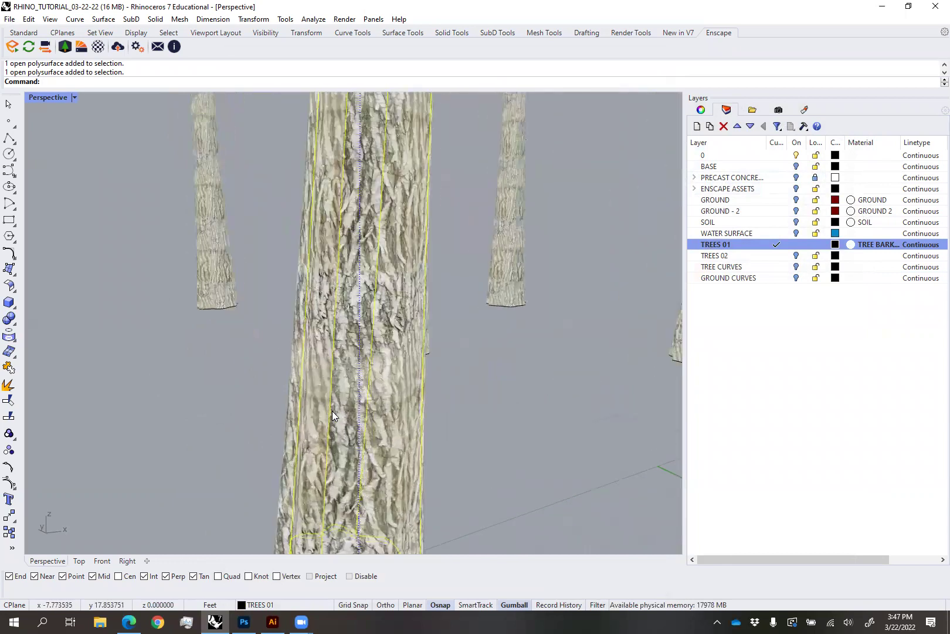
{"action": "scroll", "coordinate": [333, 414], "scroll_direction": "up", "scroll_amount": 2}
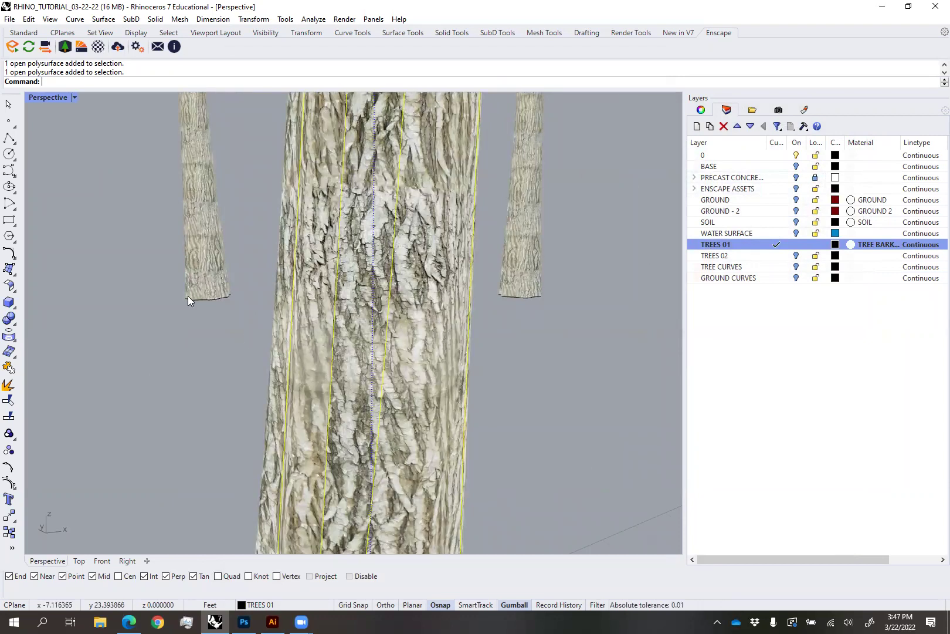
{"action": "scroll", "coordinate": [350, 289], "scroll_direction": "down", "scroll_amount": 4}
{"action": "right_click_drag", "start_coordinate": [346, 314], "coordinate": [346, 363]}
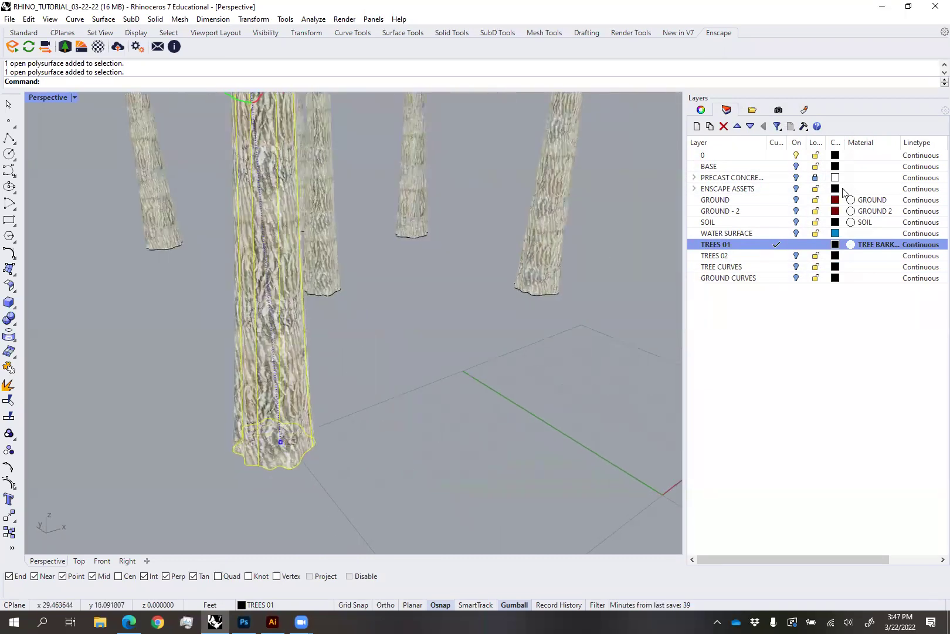
{"action": "left_click", "coordinate": [701, 110]}
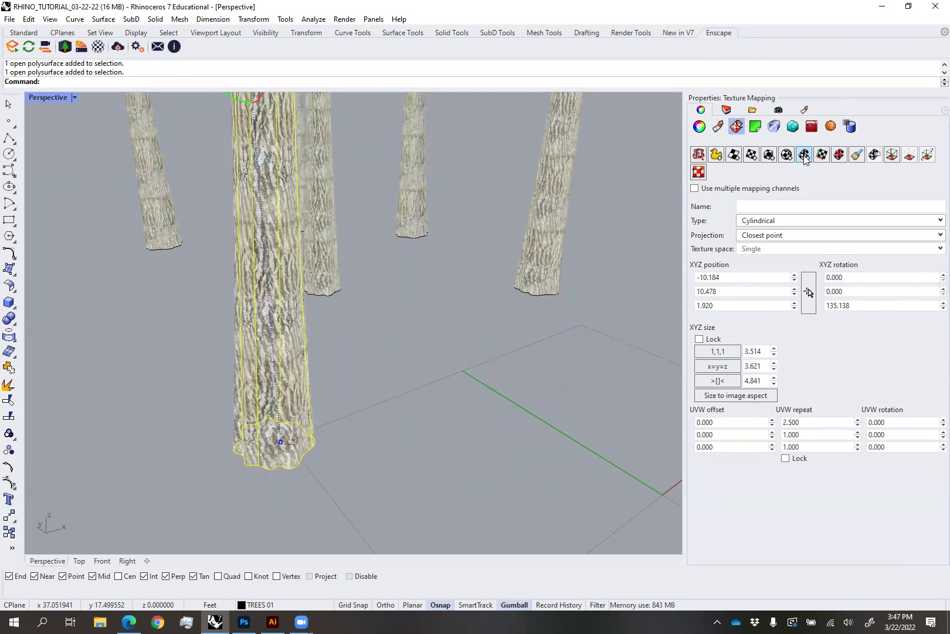
{"action": "left_click", "coordinate": [805, 156]}
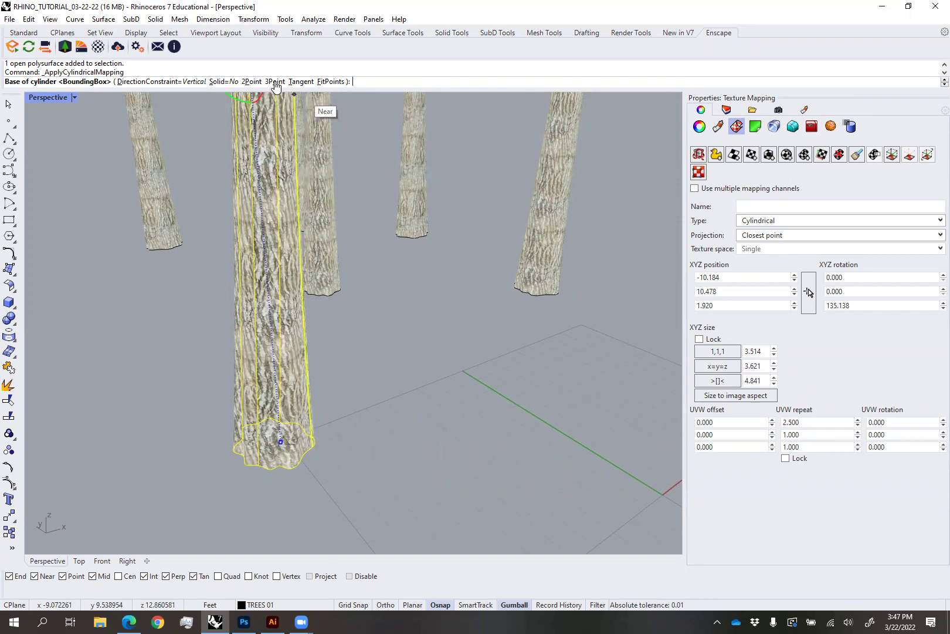
{"action": "left_click", "coordinate": [276, 82]}
{"action": "left_click", "coordinate": [293, 468]}
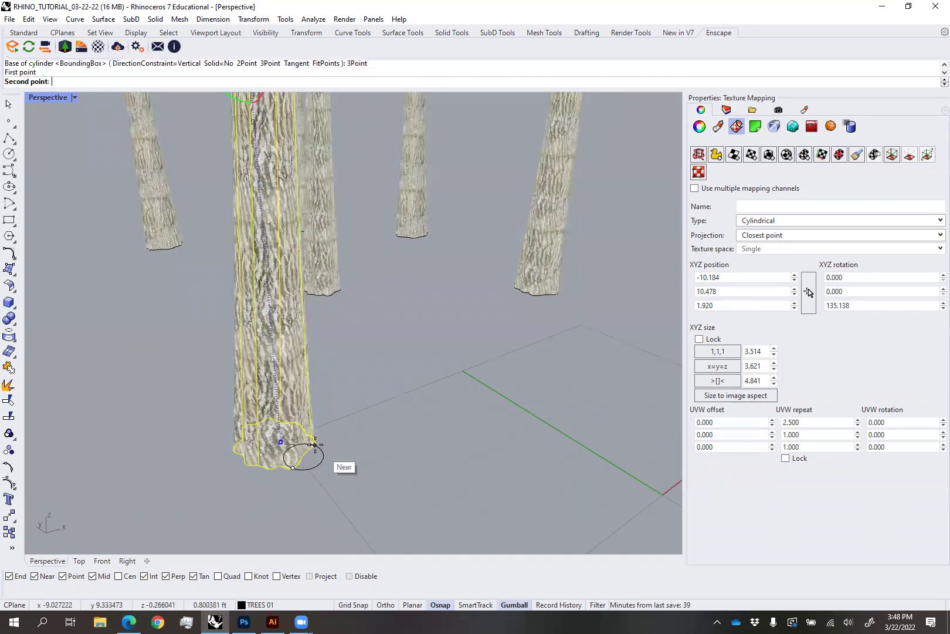
{"action": "left_click", "coordinate": [312, 435]}
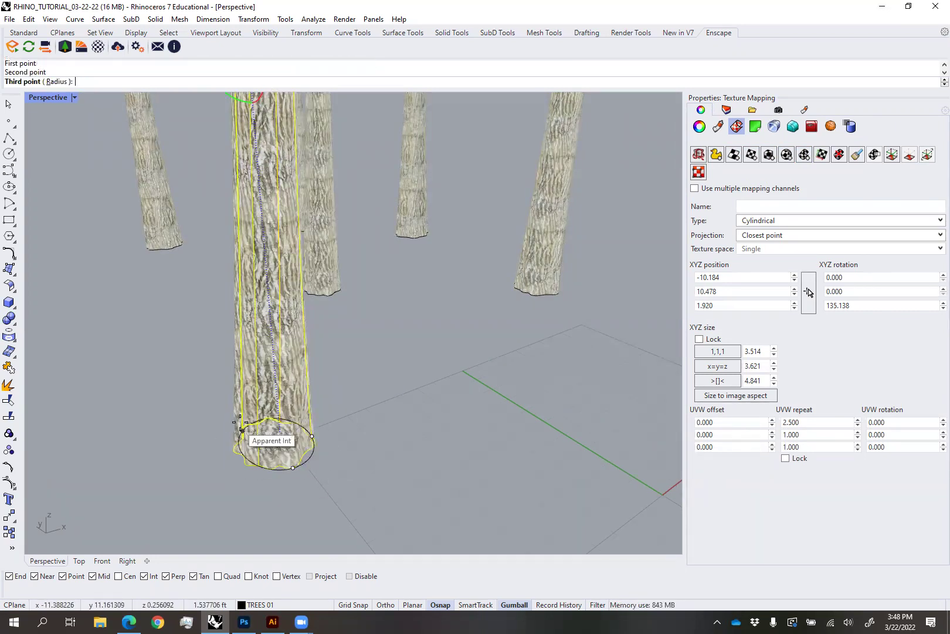
{"action": "left_click", "coordinate": [358, 378]}
{"action": "right_click_drag", "start_coordinate": [363, 354], "coordinate": [295, 394]}
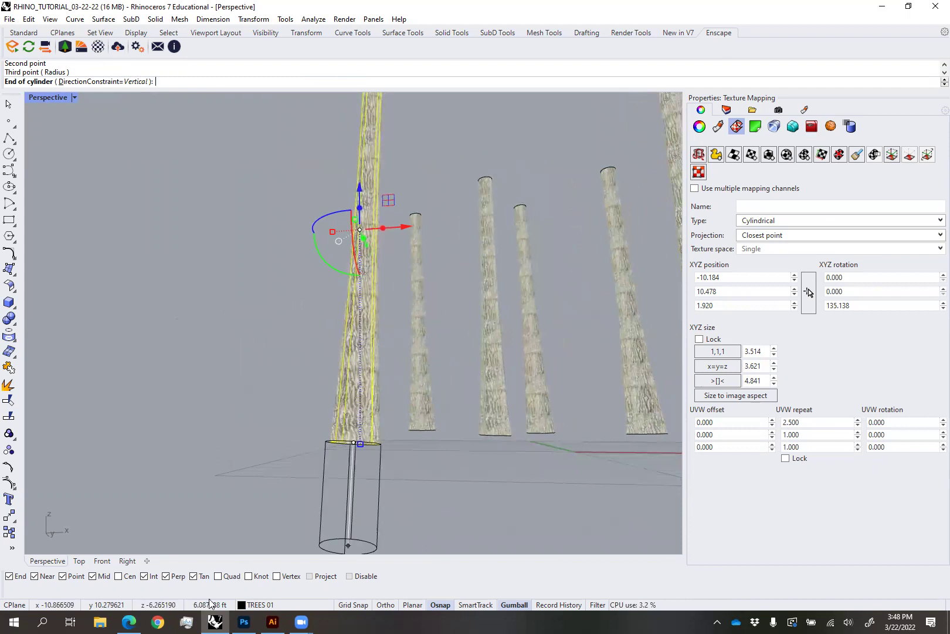
Switch to Photoshop to check the proportions of the full bark image, and return to Rhino
{"action": "left_click", "coordinate": [244, 621]}
{"action": "scroll", "coordinate": [367, 423], "scroll_direction": "down", "scroll_amount": 2}
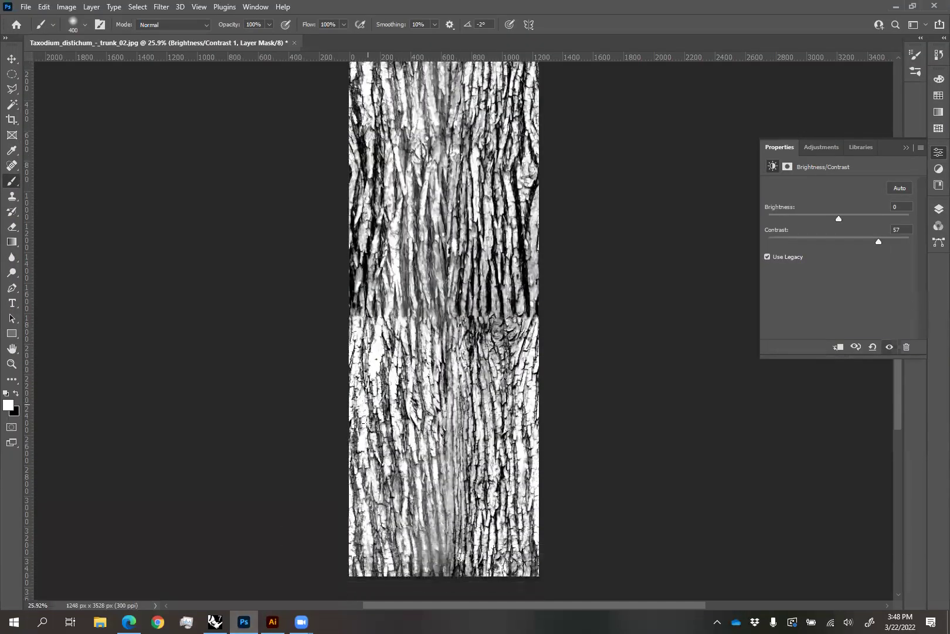
{"action": "scroll", "coordinate": [484, 254], "scroll_direction": "up", "scroll_amount": 2}
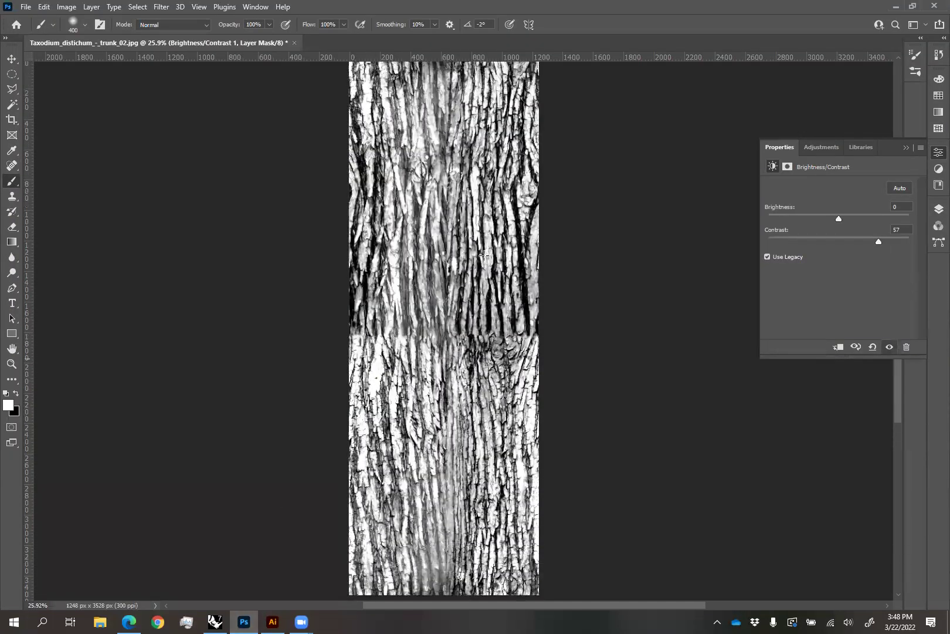
{"action": "left_click", "coordinate": [896, 7]}
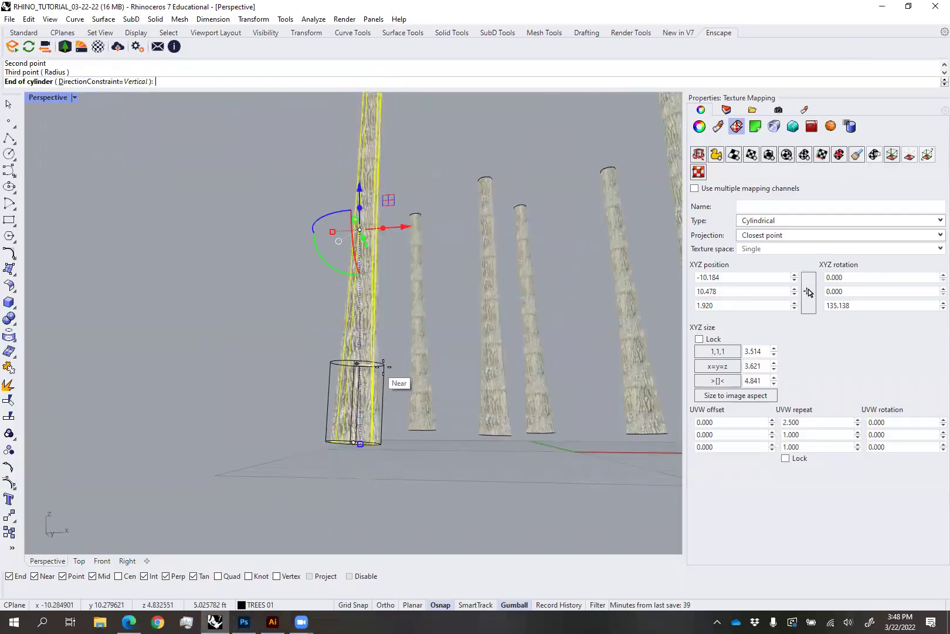
Finish the nearest trunk's cylindrical mapping with a height of about 6.5 ft and capped ends
{"action": "scroll", "coordinate": [399, 350], "scroll_direction": "up", "scroll_amount": 2}
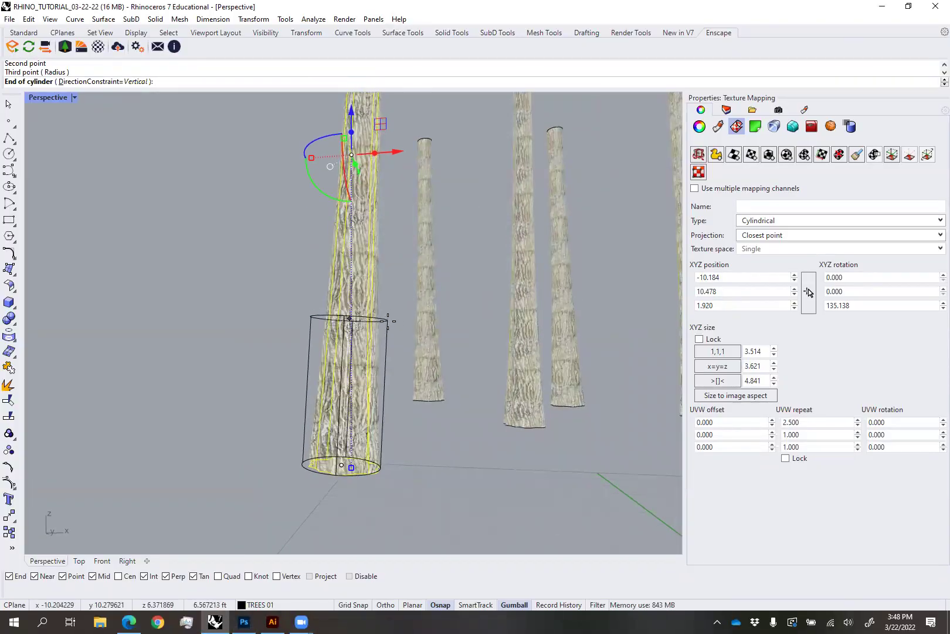
{"action": "left_click", "coordinate": [391, 321]}
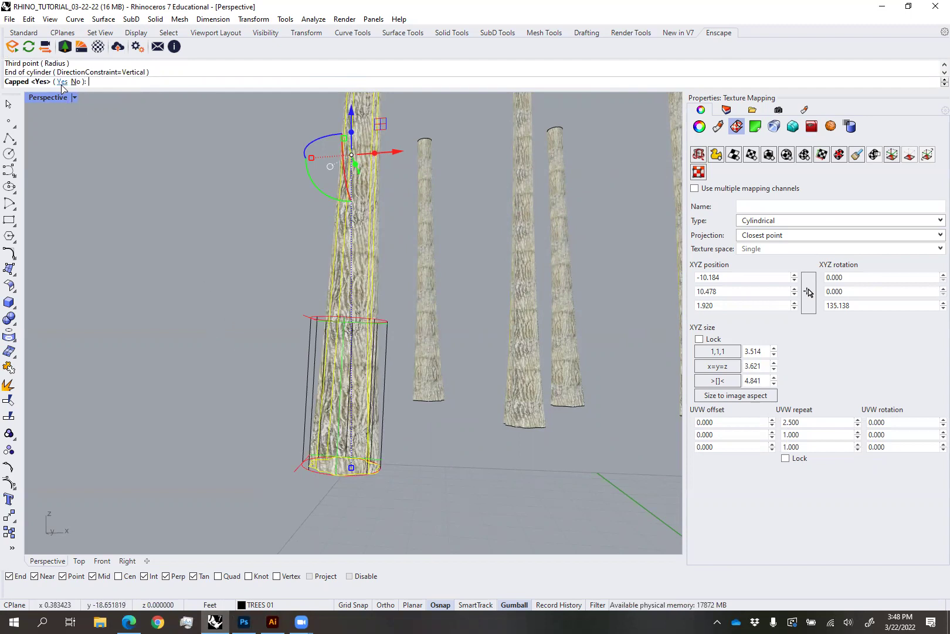
{"action": "right_click_drag", "start_coordinate": [169, 208], "coordinate": [151, 219]}
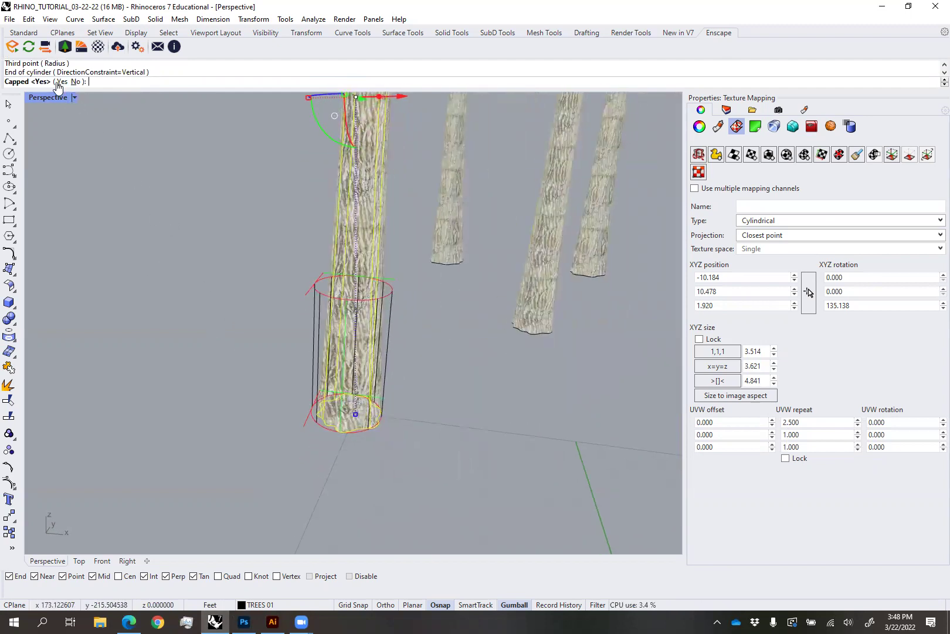
{"action": "left_click", "coordinate": [61, 81]}
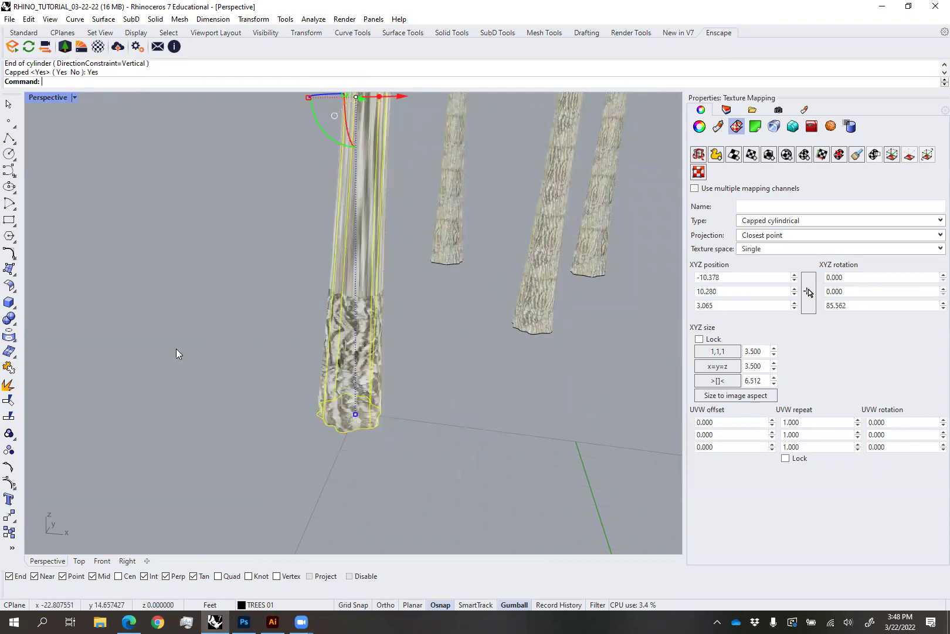
Examine how the bark falls around the nearest trunk's base and above the mapping cylinder, compared with the other trunks
{"action": "right_click_drag", "start_coordinate": [176, 353], "coordinate": [232, 340]}
{"action": "scroll", "coordinate": [370, 422], "scroll_direction": "up", "scroll_amount": 6}
{"action": "right_click_drag", "start_coordinate": [328, 402], "coordinate": [282, 416]}
{"action": "scroll", "coordinate": [280, 370], "scroll_direction": "down", "scroll_amount": 5}
{"action": "scroll", "coordinate": [280, 371], "scroll_direction": "down", "scroll_amount": 2}
{"action": "right_click_drag", "start_coordinate": [296, 361], "coordinate": [293, 382]}
{"action": "scroll", "coordinate": [293, 381], "scroll_direction": "up", "scroll_amount": 3}
{"action": "left_click", "coordinate": [293, 382]}
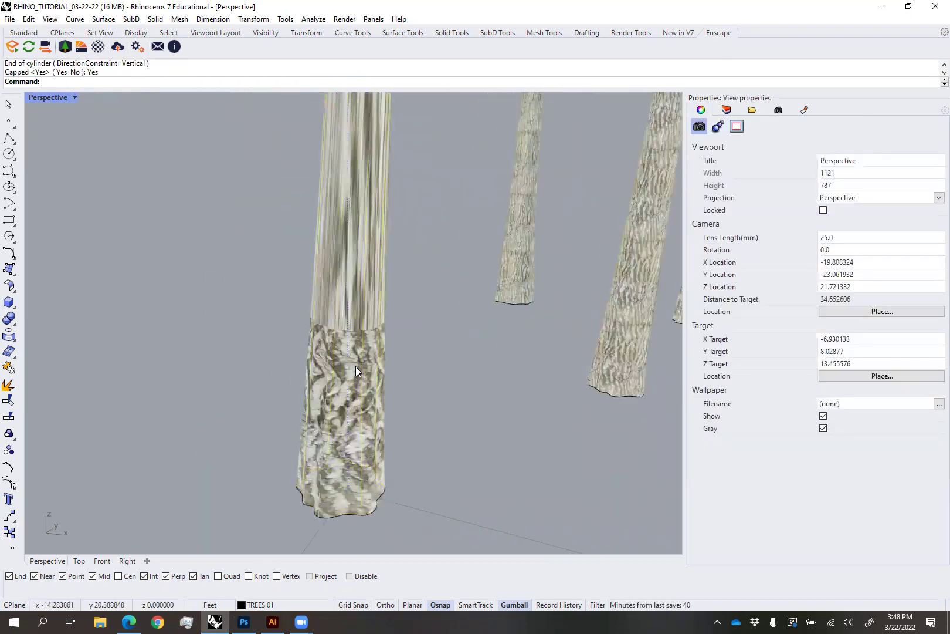
{"action": "left_click", "coordinate": [357, 367]}
{"action": "right_click_drag", "start_coordinate": [410, 437], "coordinate": [563, 352]}
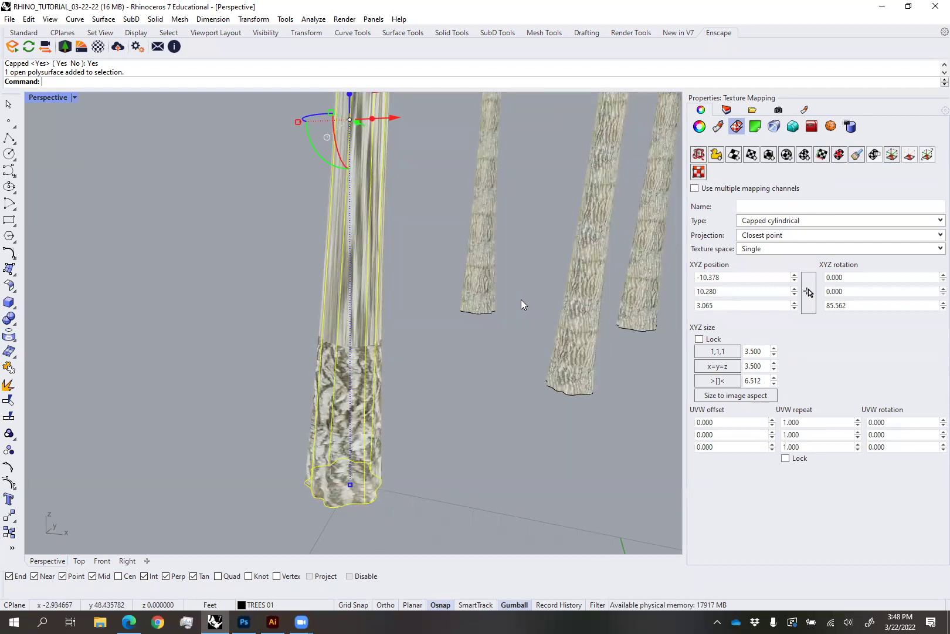
{"action": "left_click", "coordinate": [468, 399]}
{"action": "right_click_drag", "start_coordinate": [466, 398], "coordinate": [430, 366]}
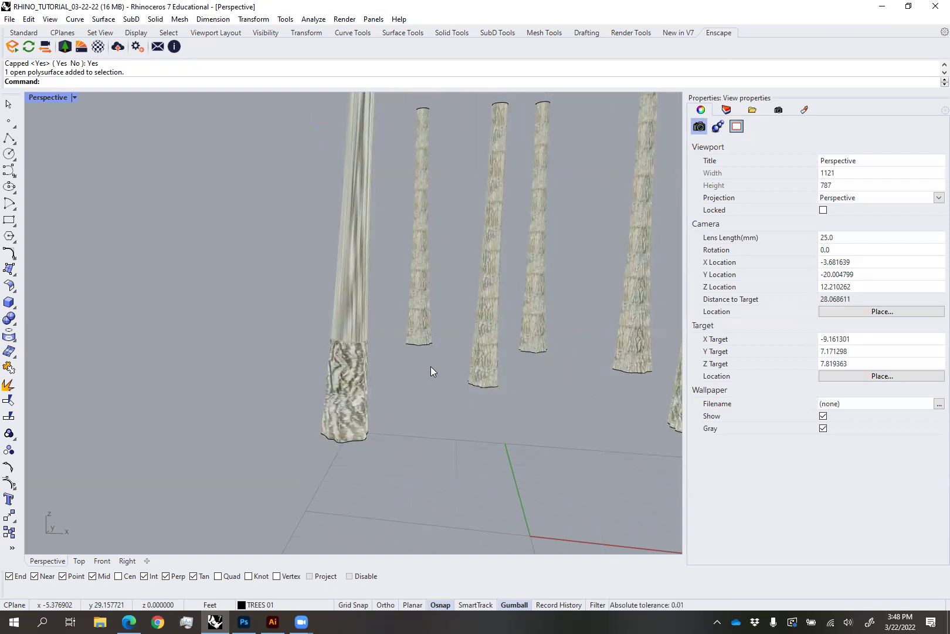
Show the nearest trunk's mapping widget and scale it uniformly to about 5.05 x 5.05 x 9.39
{"action": "left_click", "coordinate": [353, 376]}
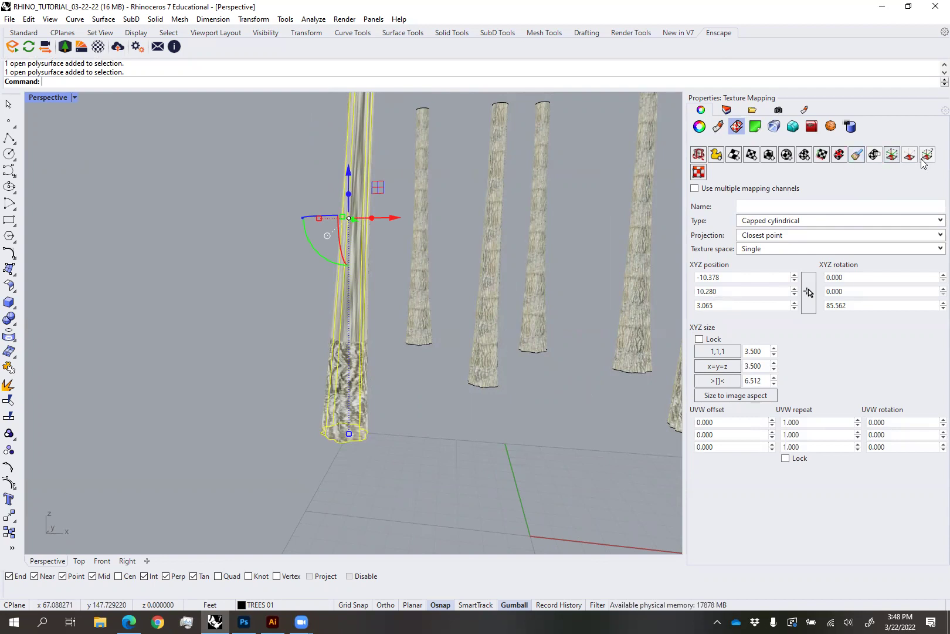
{"action": "left_click", "coordinate": [891, 155]}
{"action": "right_click_drag", "start_coordinate": [228, 413], "coordinate": [362, 397]}
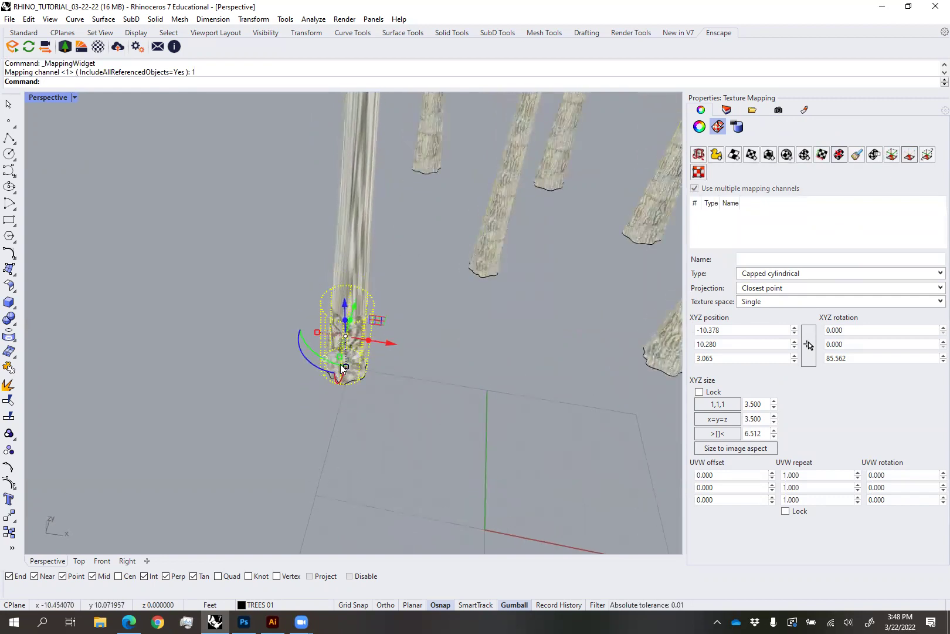
{"action": "left_click_drag", "start_coordinate": [318, 332], "coordinate": [305, 331]}
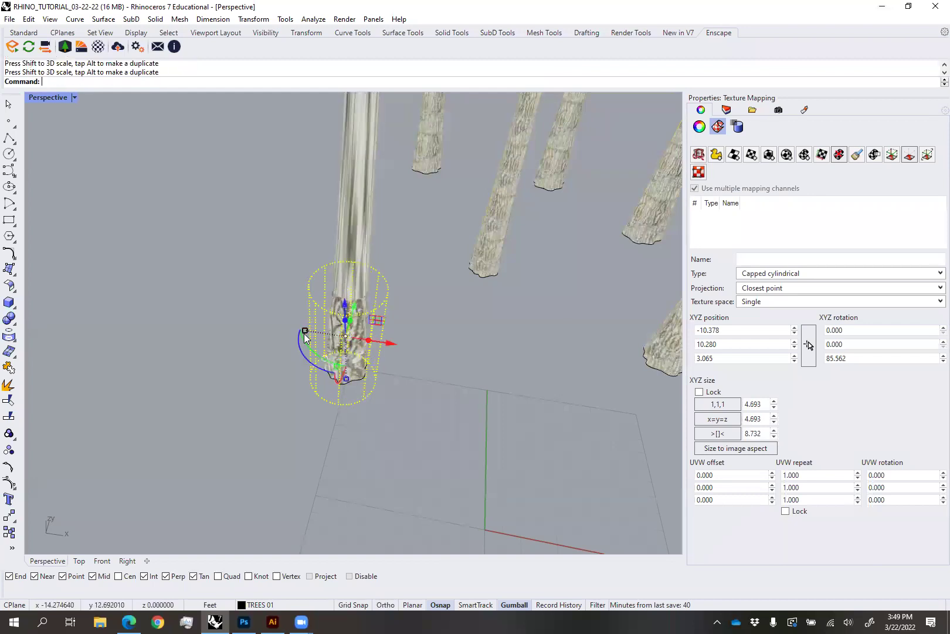
{"action": "right_click_drag", "start_coordinate": [363, 385], "coordinate": [161, 548]}
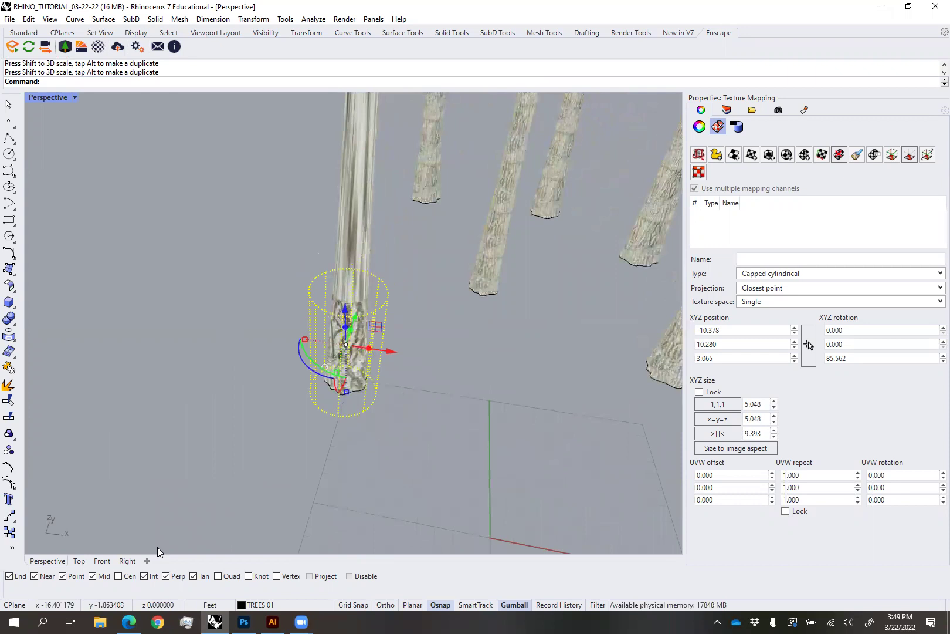
Tilt the mapping widget about 1.13 degrees in the Front view and check the bark on the trunk in perspective
{"action": "left_click", "coordinate": [100, 561]}
{"action": "scroll", "coordinate": [147, 481], "scroll_direction": "up", "scroll_amount": 2}
{"action": "left_click_drag", "start_coordinate": [143, 451], "coordinate": [145, 454]}
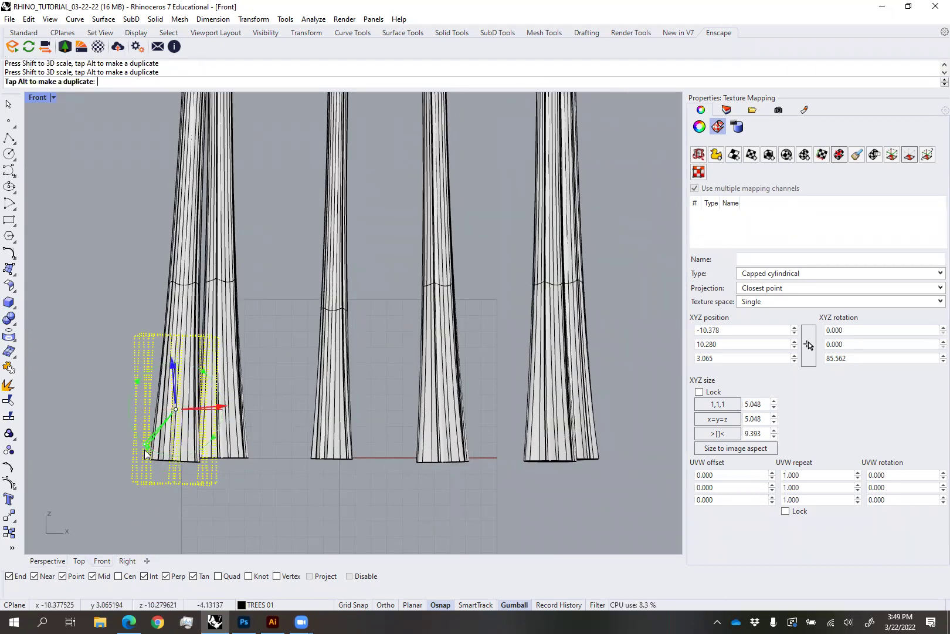
{"action": "left_click", "coordinate": [48, 561]}
{"action": "scroll", "coordinate": [260, 286], "scroll_direction": "up", "scroll_amount": 3}
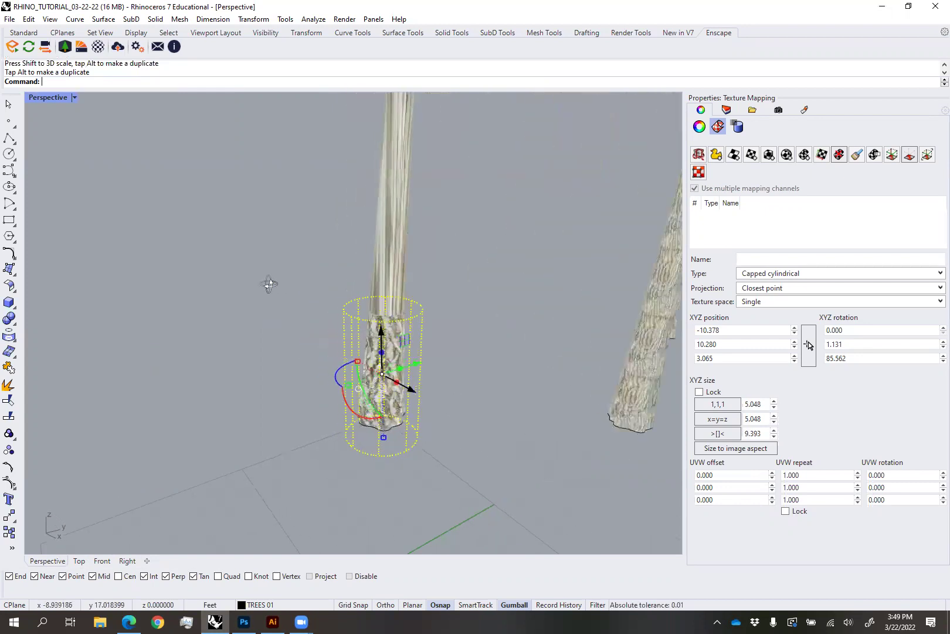
{"action": "left_click", "coordinate": [260, 287]}
{"action": "scroll", "coordinate": [368, 330], "scroll_direction": "up", "scroll_amount": 5}
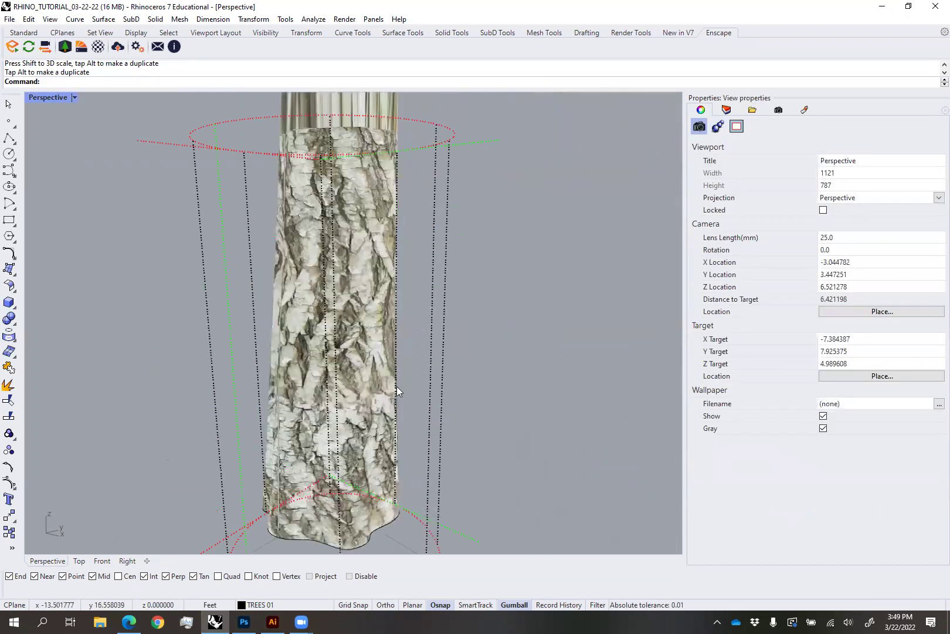
{"action": "scroll", "coordinate": [394, 381], "scroll_direction": "down", "scroll_amount": 3}
Delete the mapping widget around the base of the nearest trunk
{"action": "left_click", "coordinate": [406, 345]}
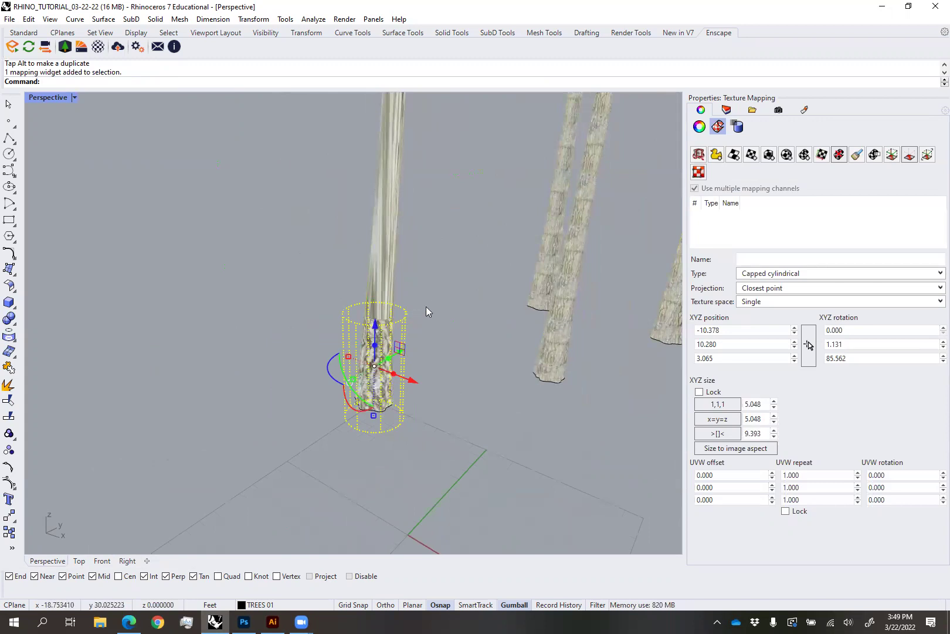
{"action": "left_click", "coordinate": [447, 293]}
{"action": "left_click", "coordinate": [406, 323]}
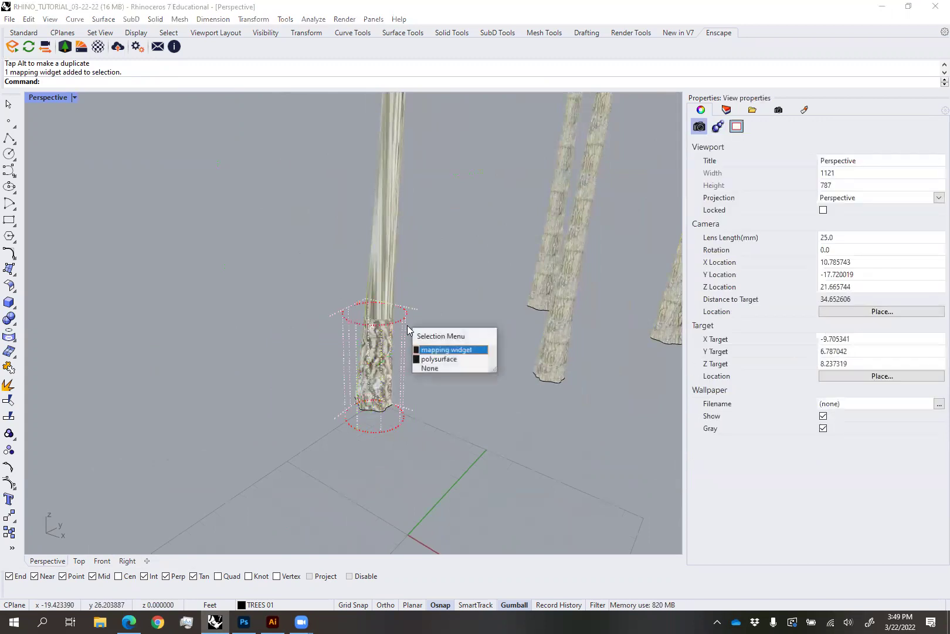
{"action": "left_click", "coordinate": [434, 350]}
{"action": "key", "text": "Delete"}
Apply a surface mapping to the nearest trunk and check the bark along its lower part
{"action": "left_click", "coordinate": [380, 292]}
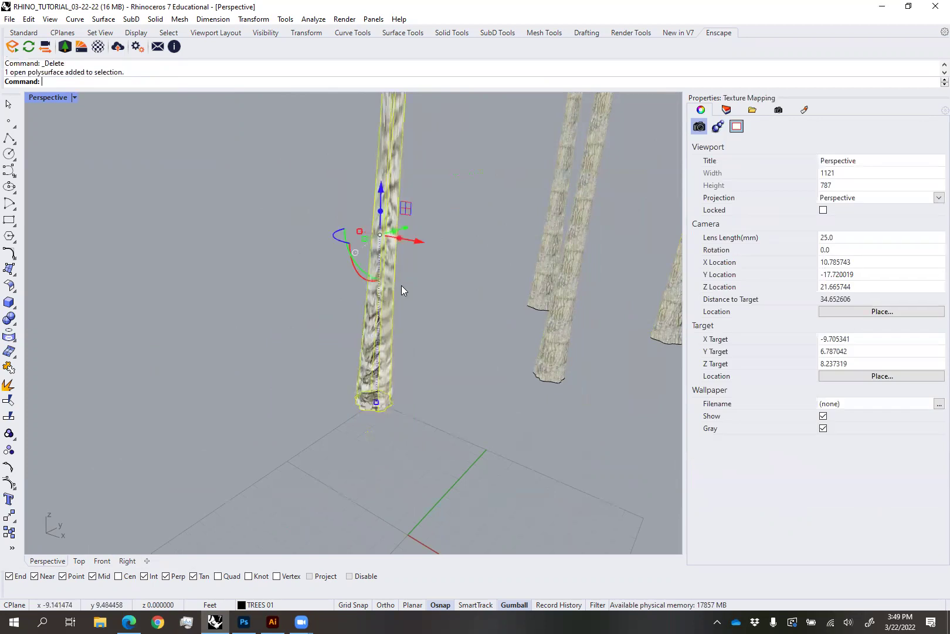
{"action": "right_click_drag", "start_coordinate": [443, 337], "coordinate": [290, 397]}
{"action": "scroll", "coordinate": [290, 397], "scroll_direction": "up", "scroll_amount": 5}
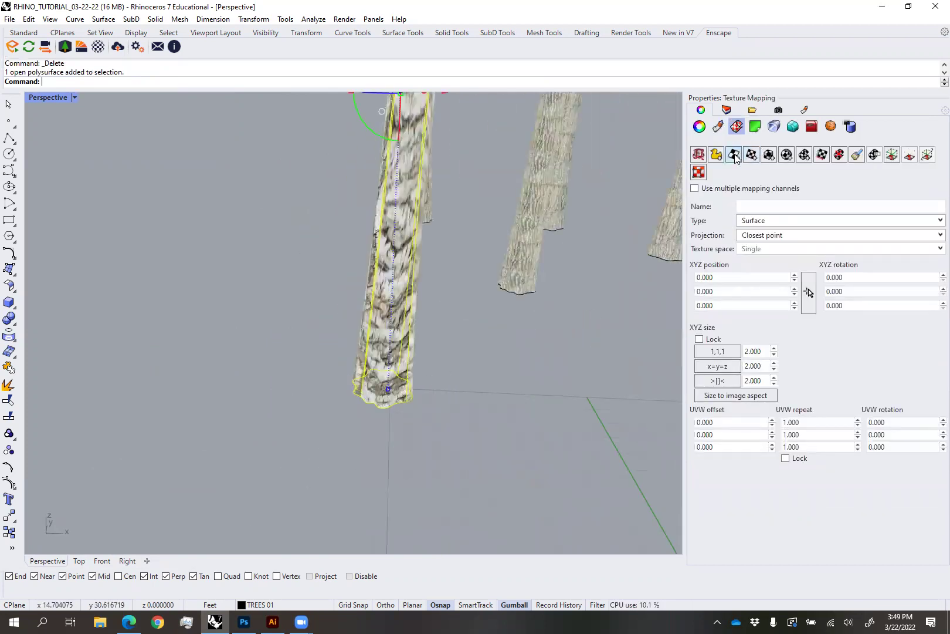
{"action": "left_click", "coordinate": [734, 155]}
{"action": "scroll", "coordinate": [490, 371], "scroll_direction": "up", "scroll_amount": 5}
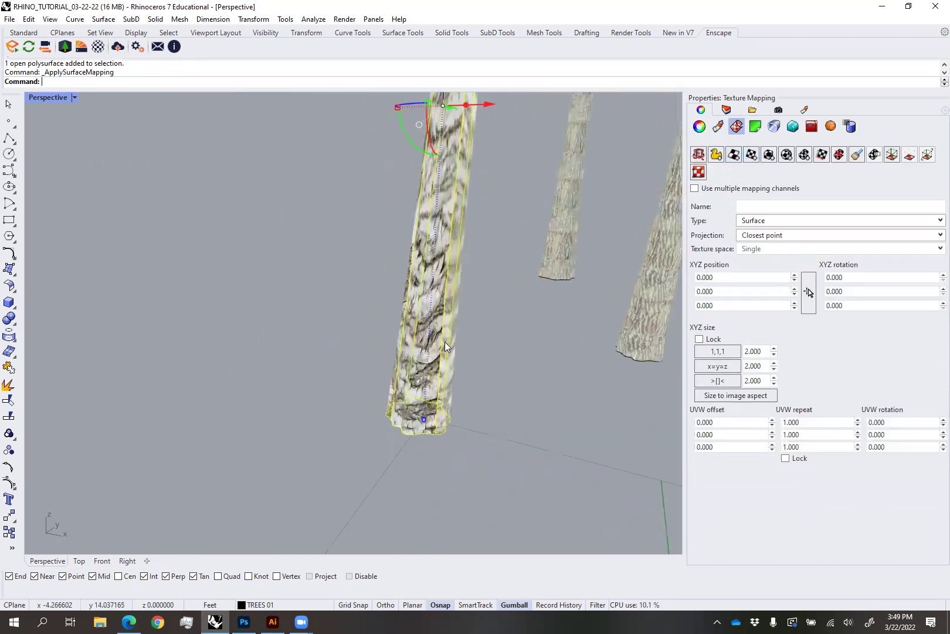
{"action": "scroll", "coordinate": [486, 346], "scroll_direction": "down", "scroll_amount": 4}
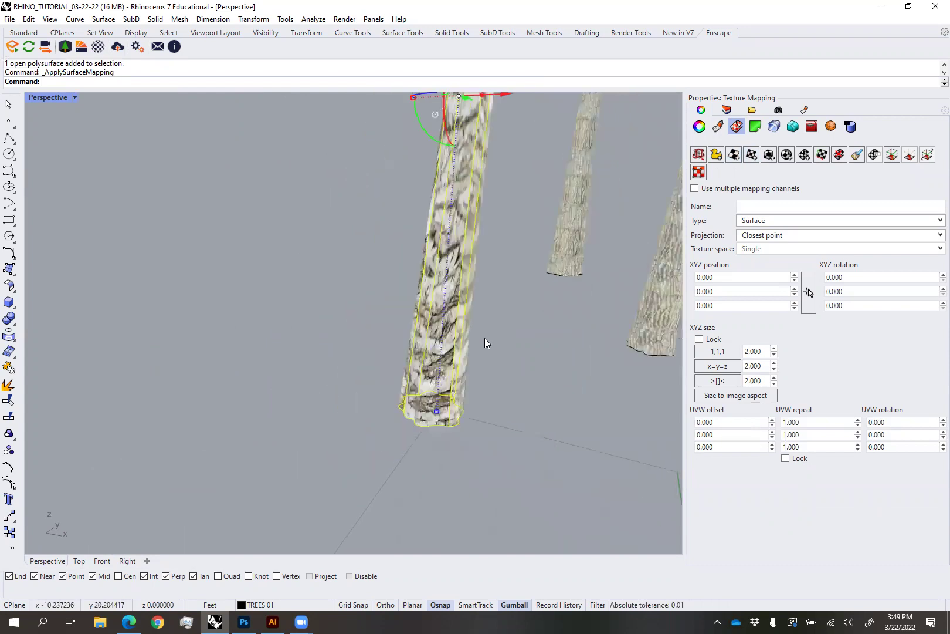
Match the nearest trunk's texture mapping to that of a neighbouring trunk and check the bark up close
{"action": "left_click", "coordinate": [857, 153]}
{"action": "left_click", "coordinate": [645, 314]}
{"action": "left_click", "coordinate": [498, 368]}
{"action": "mouse_move", "coordinate": [499, 368]}
{"action": "right_mouse_down"}
{"action": "mouse_move", "coordinate": [535, 343]}
{"action": "mouse_move", "coordinate": [494, 326]}
{"action": "mouse_move", "coordinate": [504, 360]}
{"action": "right_mouse_up"}
{"action": "scroll", "coordinate": [494, 325], "scroll_direction": "down", "scroll_amount": 6}
{"action": "scroll", "coordinate": [515, 332], "scroll_direction": "down", "scroll_amount": 6}
{"action": "right_click_drag", "start_coordinate": [573, 331], "coordinate": [490, 332], "text": "shift"}
{"action": "scroll", "coordinate": [490, 332], "scroll_direction": "up", "scroll_amount": 6}
{"action": "scroll", "coordinate": [296, 363], "scroll_direction": "up", "scroll_amount": 10}
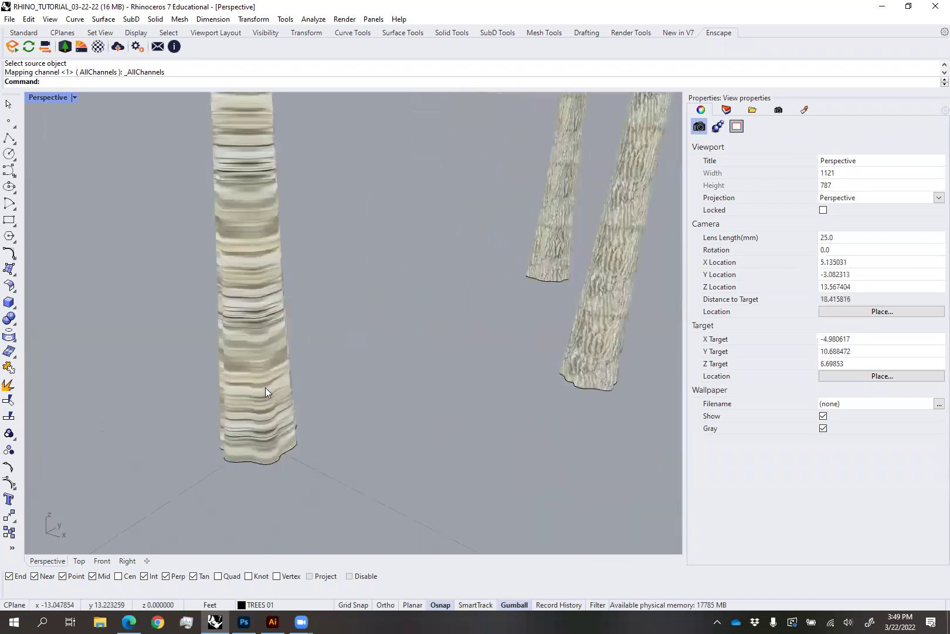
Start a new cylindrical mapping on the nearest trunk, drawing in the Top view a base circle about 6.05 ft across that encloses the trunk
{"action": "left_click", "coordinate": [277, 421]}
{"action": "right_click_drag", "start_coordinate": [308, 420], "coordinate": [346, 385]}
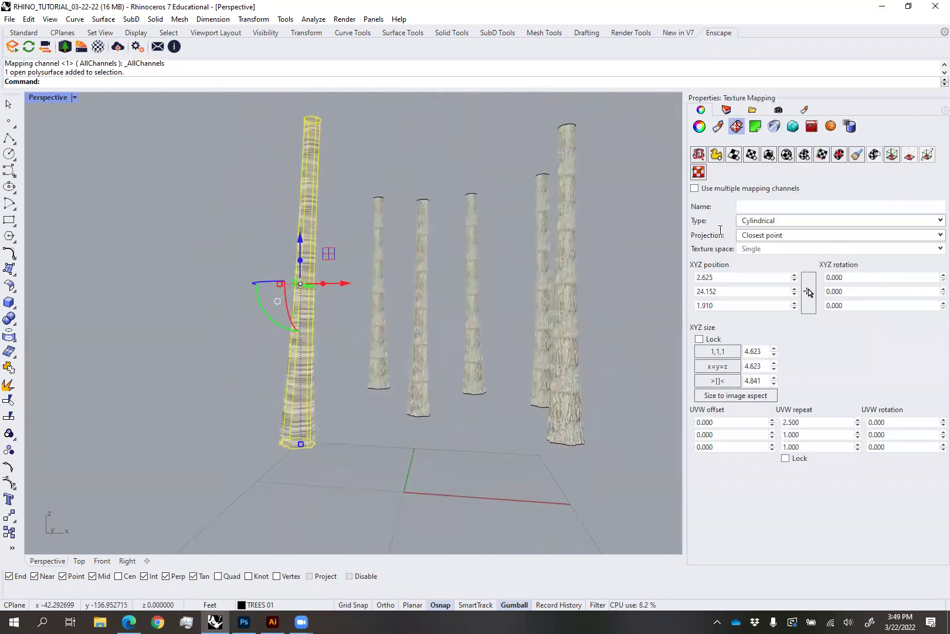
{"action": "left_click", "coordinate": [805, 156]}
{"action": "left_click", "coordinate": [78, 561]}
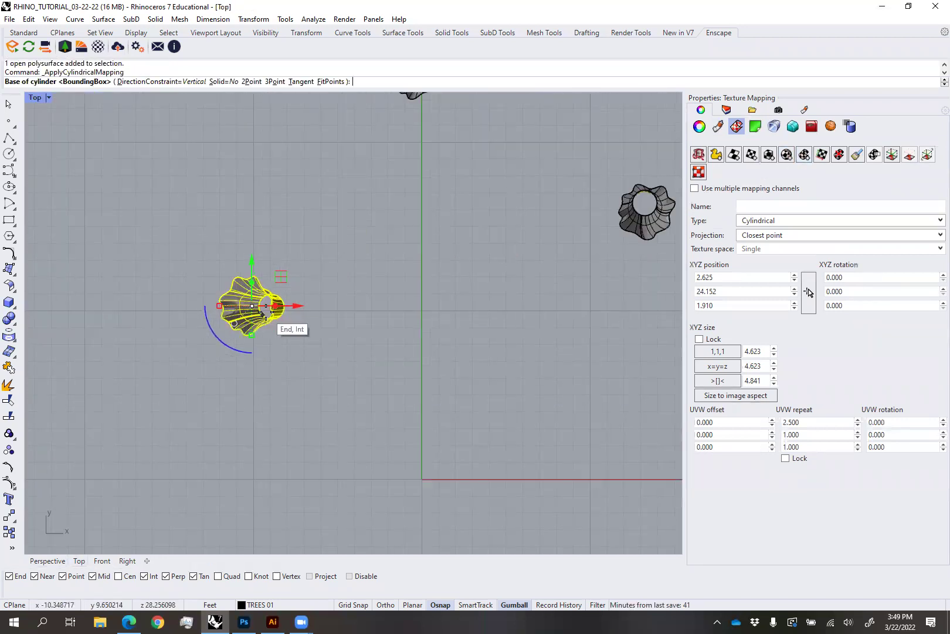
{"action": "scroll", "coordinate": [262, 315], "scroll_direction": "up", "scroll_amount": 5}
{"action": "scroll", "coordinate": [258, 311], "scroll_direction": "down", "scroll_amount": 2}
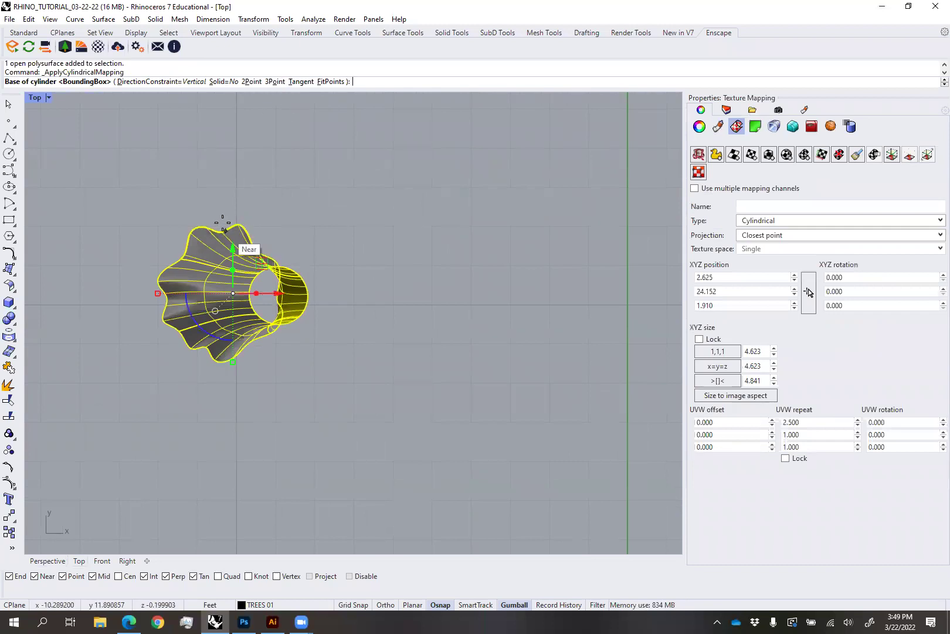
{"action": "scroll", "coordinate": [259, 291], "scroll_direction": "up", "scroll_amount": 4}
{"action": "left_click", "coordinate": [263, 291]}
{"action": "scroll", "coordinate": [261, 292], "scroll_direction": "down", "scroll_amount": 4}
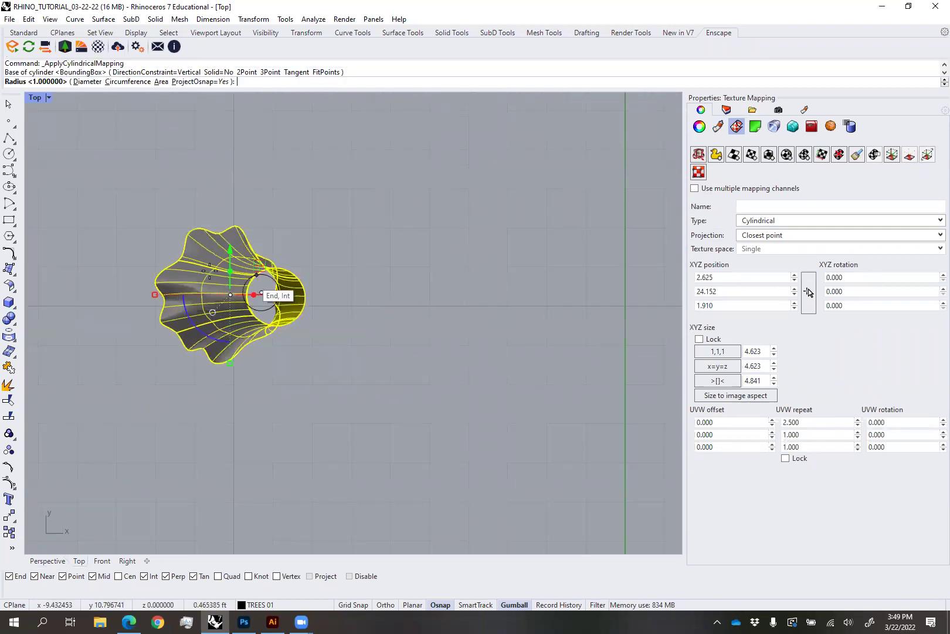
{"action": "left_click", "coordinate": [143, 273]}
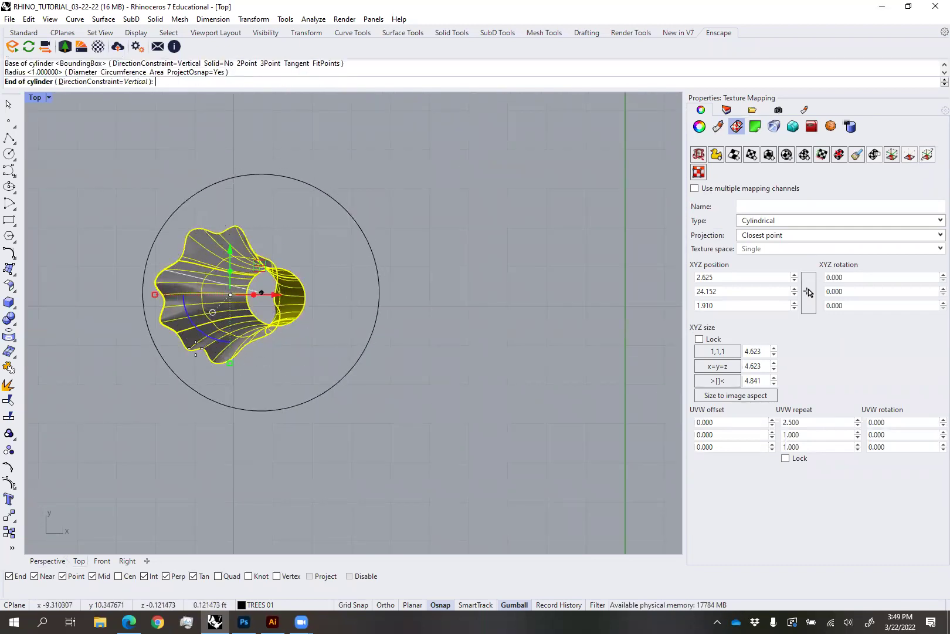
Give the mapping cylinder a height of about 9.27 ft in perspective and leave it uncapped
{"action": "left_click", "coordinate": [47, 560]}
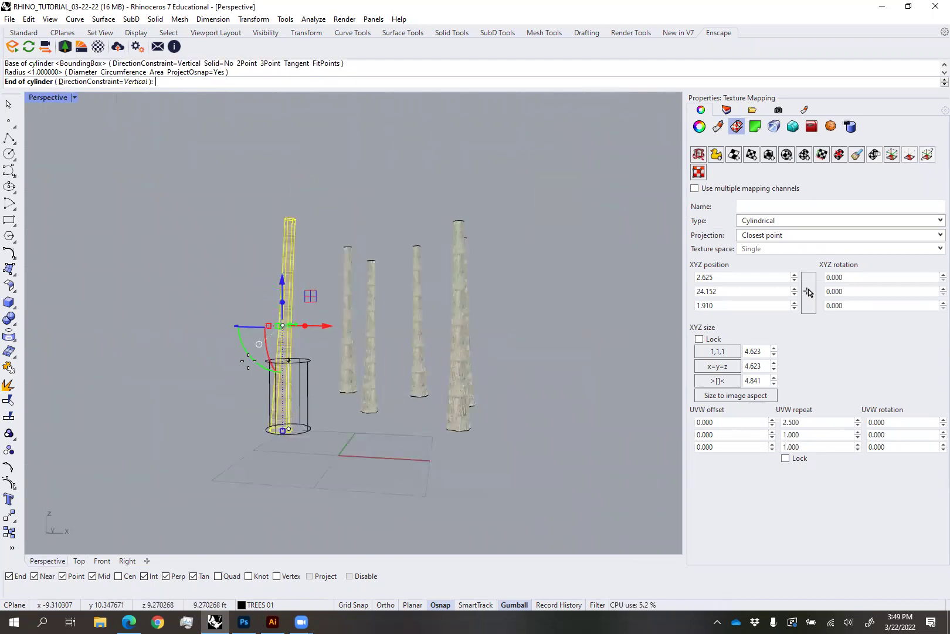
{"action": "left_click", "coordinate": [248, 361]}
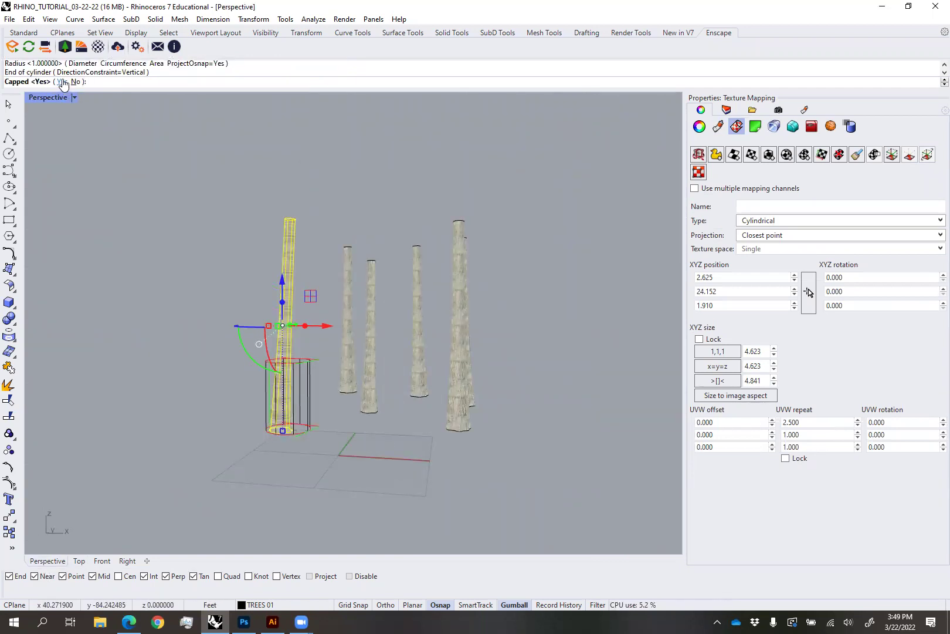
{"action": "left_click", "coordinate": [75, 82]}
Examine the scale and flow of the bark around the remapped trunk and compare it with the trunks behind
{"action": "scroll", "coordinate": [251, 418], "scroll_direction": "up", "scroll_amount": 5}
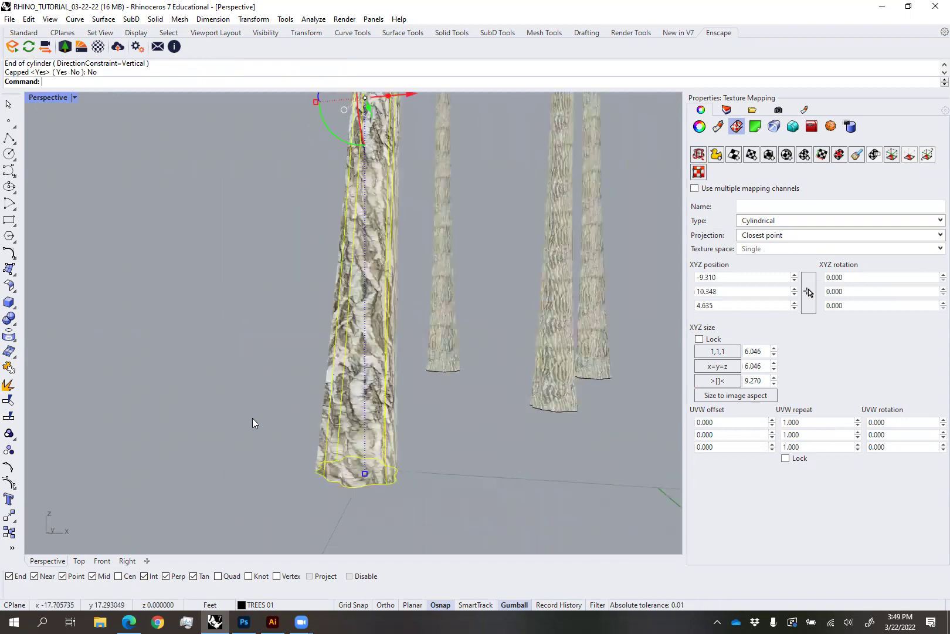
{"action": "scroll", "coordinate": [262, 400], "scroll_direction": "up", "scroll_amount": 3}
{"action": "scroll", "coordinate": [261, 394], "scroll_direction": "down", "scroll_amount": 7}
{"action": "right_click_drag", "start_coordinate": [259, 392], "coordinate": [233, 368]}
{"action": "scroll", "coordinate": [261, 355], "scroll_direction": "down", "scroll_amount": 3}
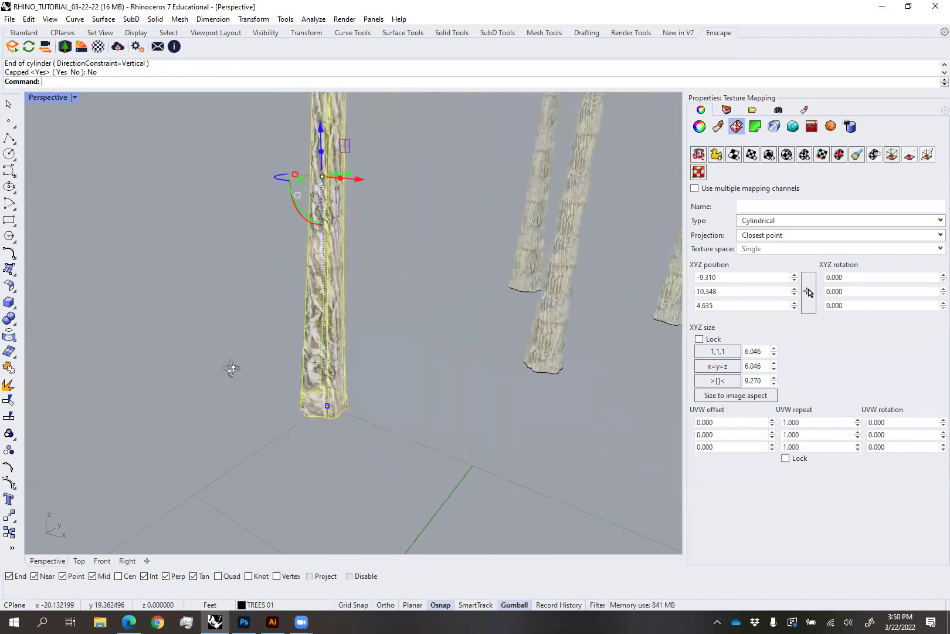
{"action": "scroll", "coordinate": [335, 371], "scroll_direction": "down", "scroll_amount": 5}
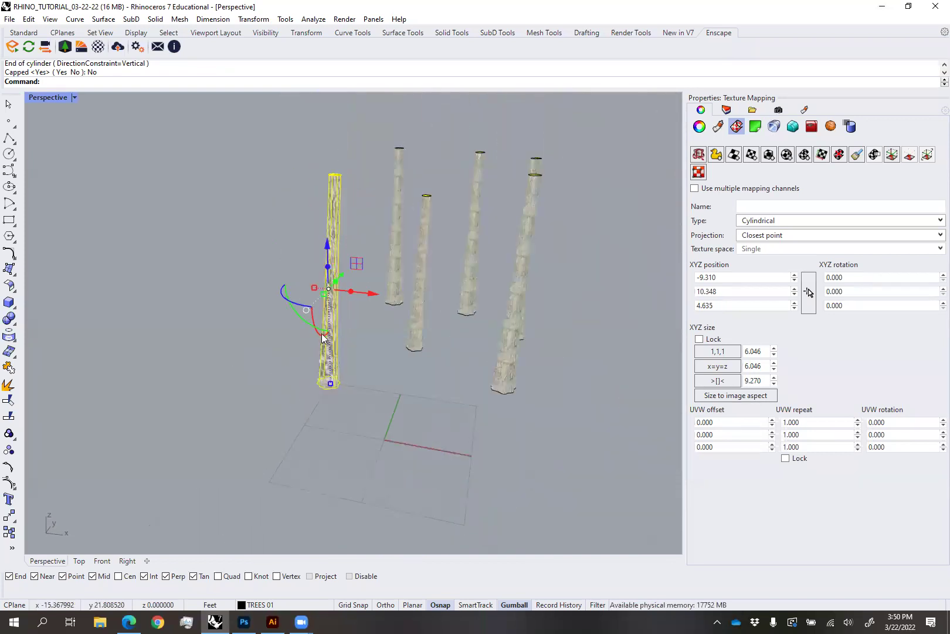
{"action": "scroll", "coordinate": [322, 338], "scroll_direction": "up", "scroll_amount": 5}
{"action": "scroll", "coordinate": [283, 329], "scroll_direction": "up", "scroll_amount": 3}
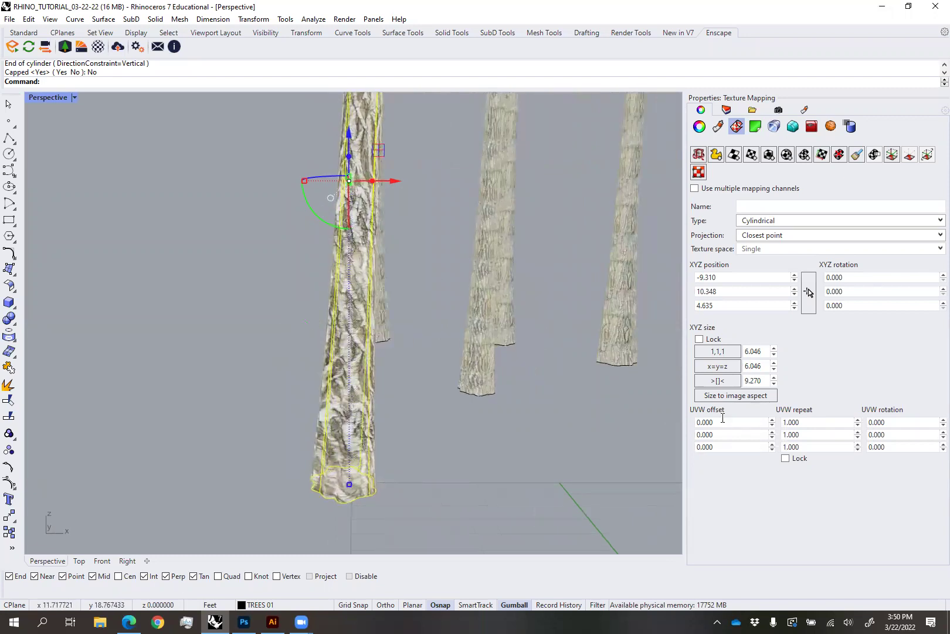
Set the mapping's UVW repeat to 2 in both the U and V directions
{"action": "double_click", "coordinate": [809, 421]}
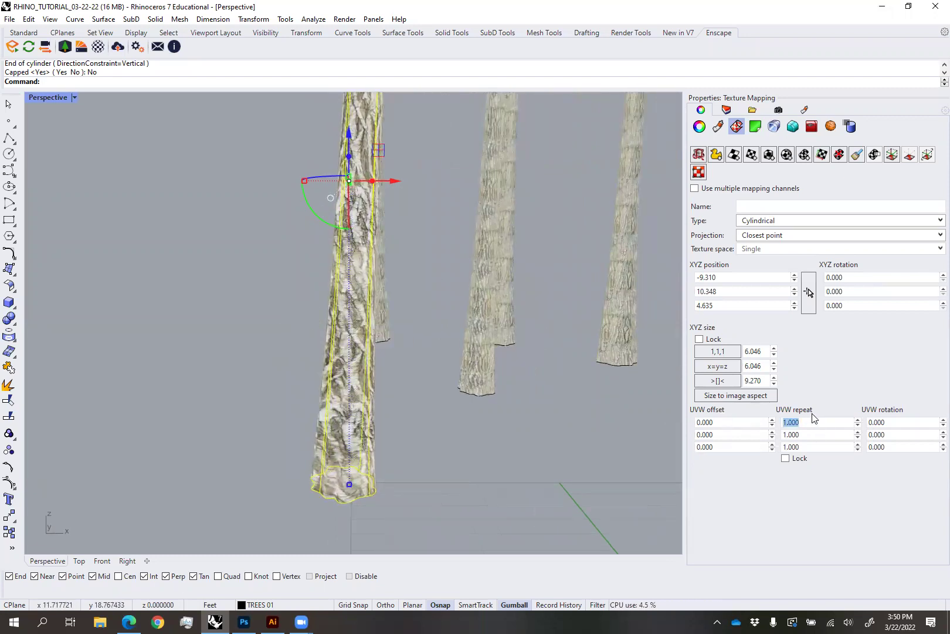
{"action": "type", "text": "2"}
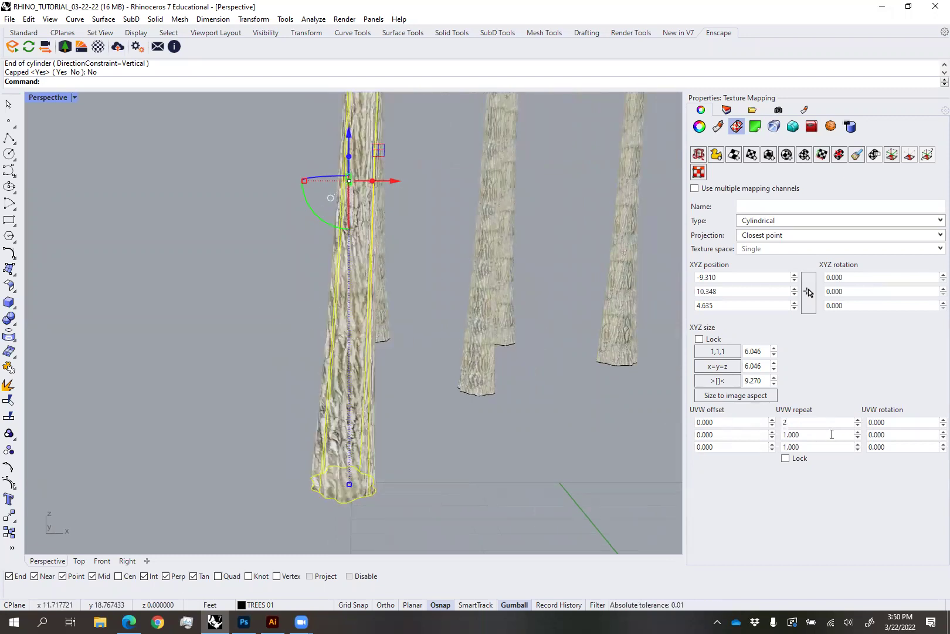
{"action": "double_click", "coordinate": [819, 434]}
{"action": "type", "text": "2"}
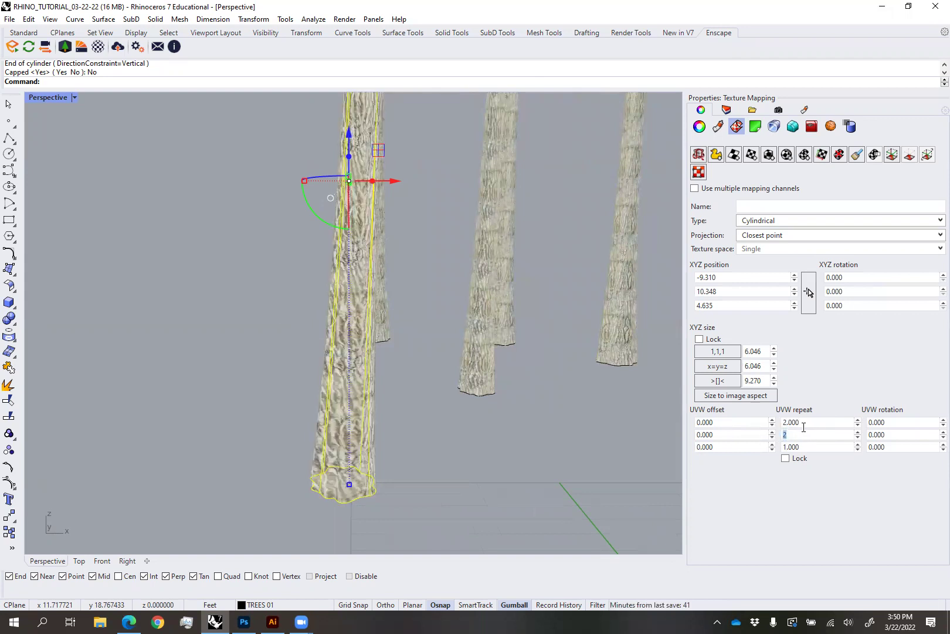
Set the nearest trunk's UVW repeat to 3 in U and 1 in V
{"action": "type", "text": "1"}
{"action": "double_click", "coordinate": [810, 425]}
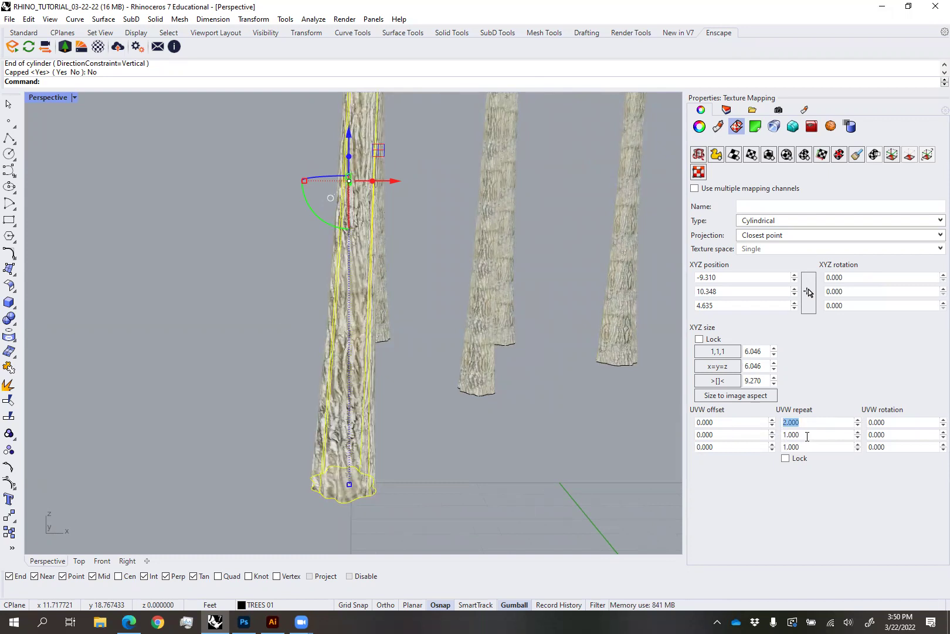
{"action": "type", "text": "3"}
{"action": "left_click", "coordinate": [488, 464]}
Examine the bark scale and flow on the remapped trunk from several angles and compare it with the other trunks
{"action": "right_click_drag", "start_coordinate": [487, 451], "coordinate": [444, 309]}
{"action": "scroll", "coordinate": [406, 393], "scroll_direction": "up", "scroll_amount": 10}
{"action": "scroll", "coordinate": [418, 394], "scroll_direction": "down", "scroll_amount": 8}
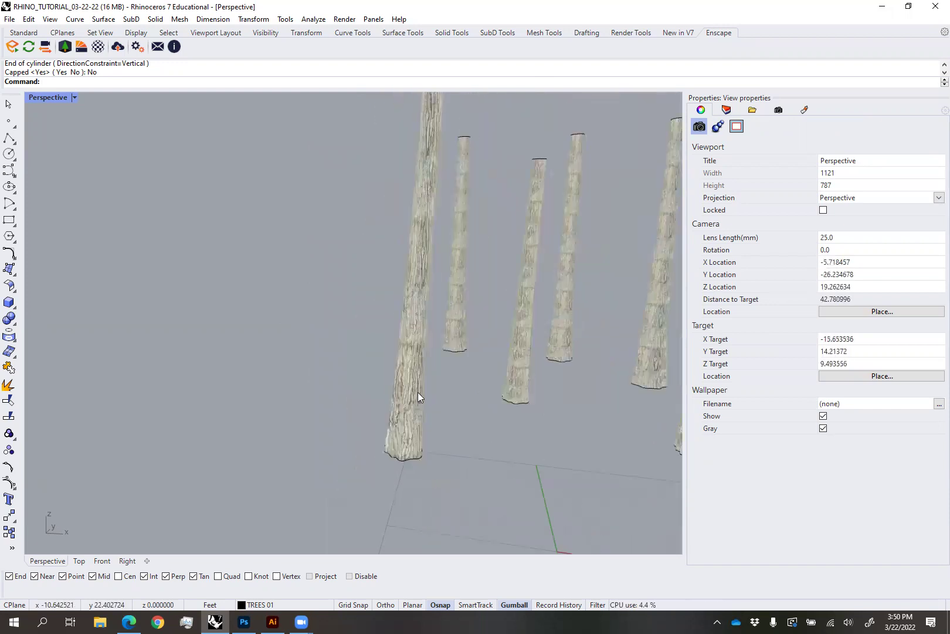
{"action": "right_click_drag", "start_coordinate": [409, 356], "coordinate": [419, 383]}
{"action": "scroll", "coordinate": [333, 386], "scroll_direction": "up", "scroll_amount": 5}
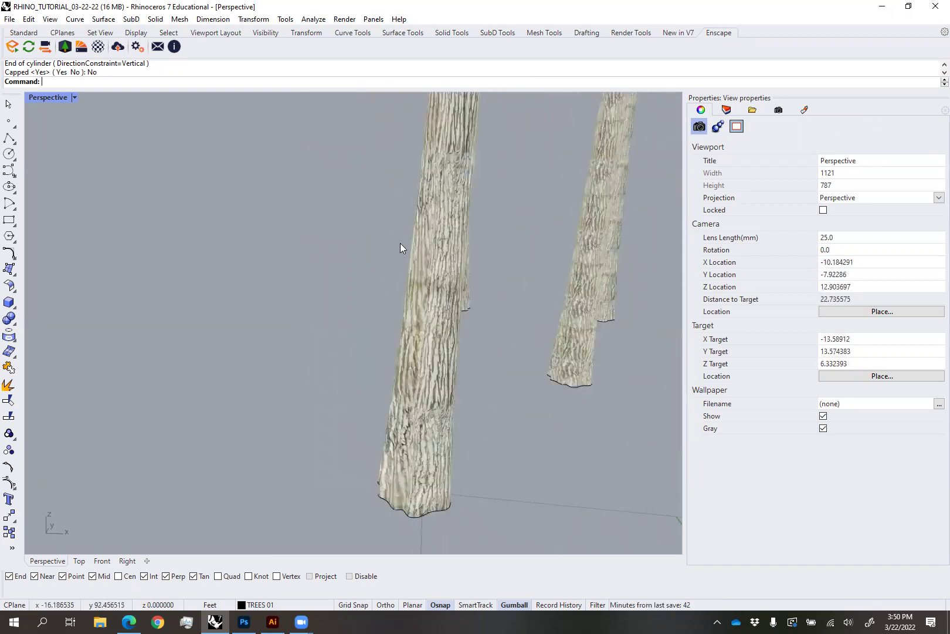
{"action": "scroll", "coordinate": [522, 340], "scroll_direction": "down", "scroll_amount": 5}
{"action": "right_click_drag", "start_coordinate": [523, 339], "coordinate": [584, 337]}
{"action": "left_click_drag", "start_coordinate": [584, 337], "coordinate": [580, 380]}
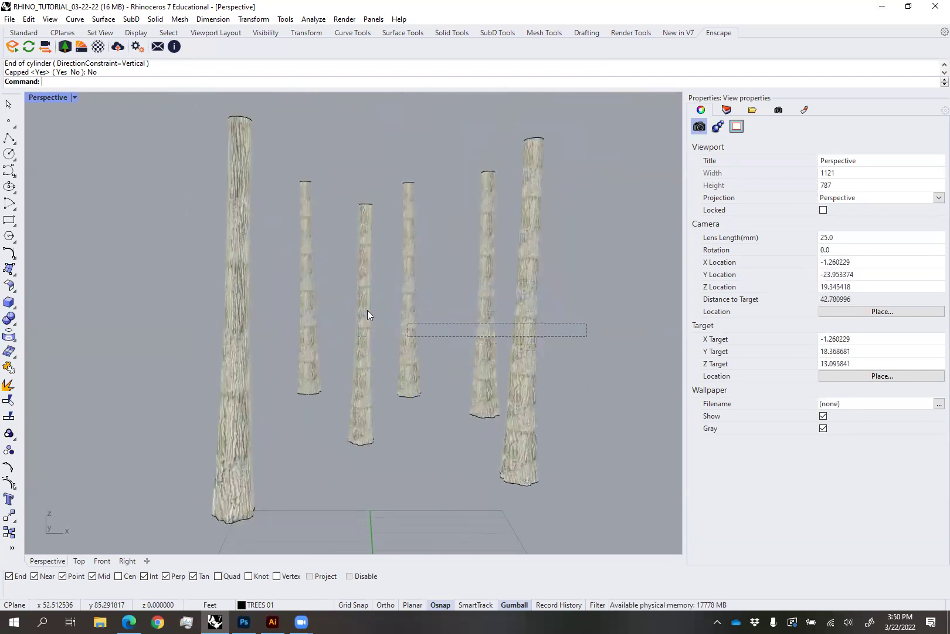
{"action": "left_click_drag", "start_coordinate": [367, 316], "coordinate": [296, 320]}
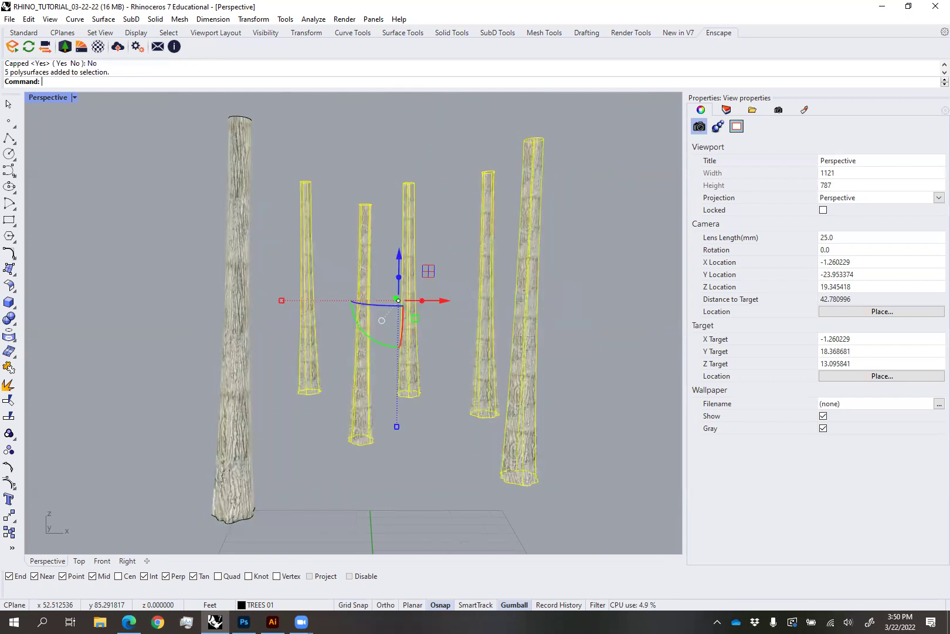
{"action": "right_click_drag", "start_coordinate": [381, 399], "coordinate": [349, 345]}
Try copying the remapped trunk into the middle of the group, inspect the copy's mapping, and undo the copy
{"action": "left_click", "coordinate": [224, 413]}
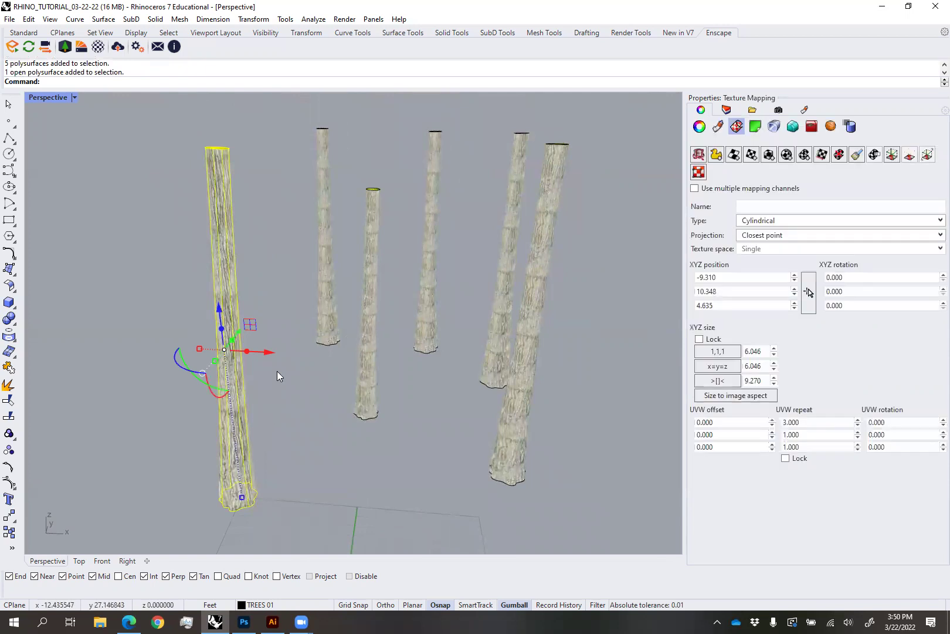
{"action": "right_click_drag", "start_coordinate": [321, 410], "coordinate": [276, 392]}
{"action": "left_click_drag", "start_coordinate": [281, 392], "coordinate": [430, 248]}
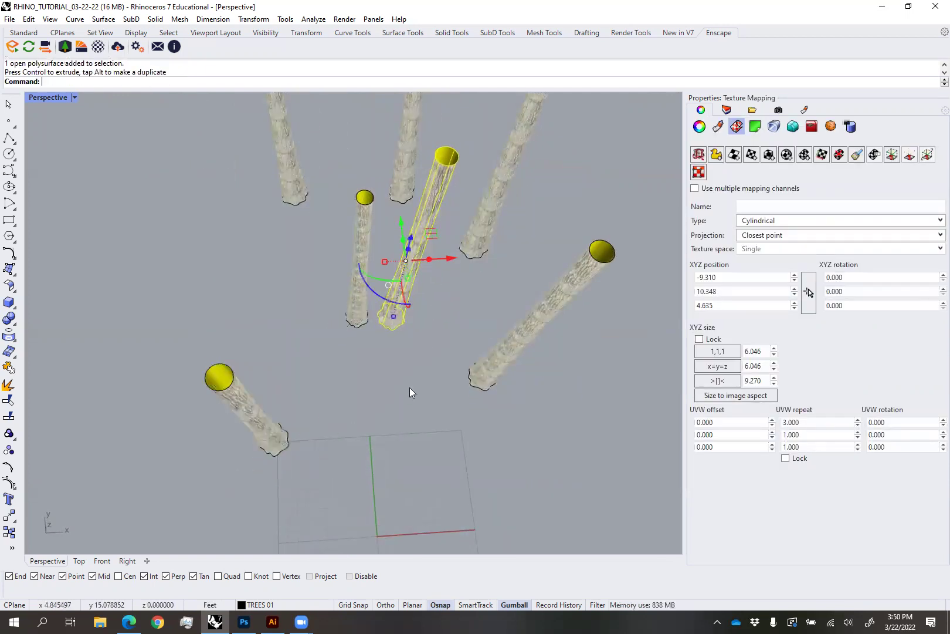
{"action": "left_click", "coordinate": [412, 393]}
{"action": "right_click_drag", "start_coordinate": [411, 393], "coordinate": [395, 300]}
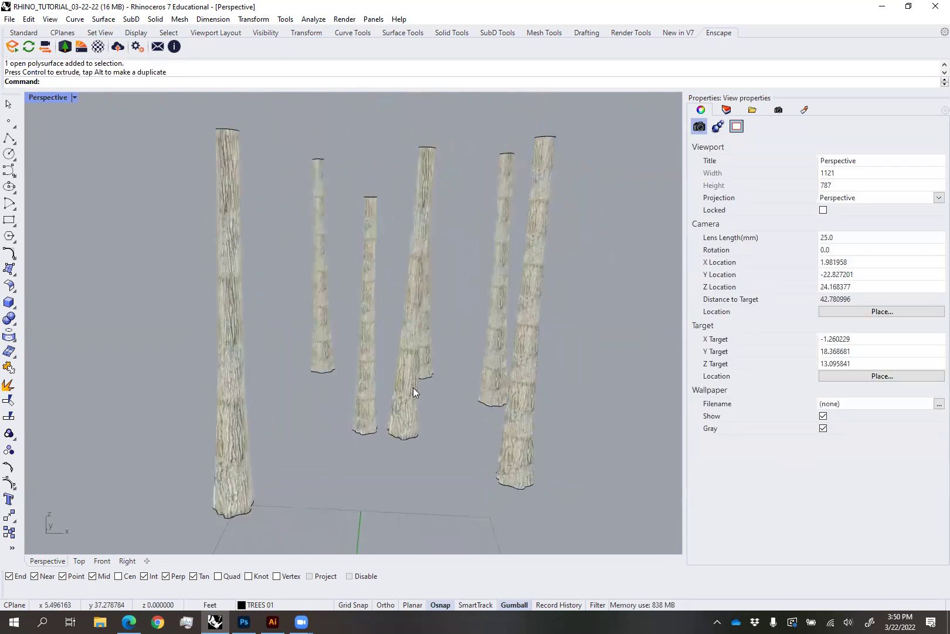
{"action": "left_click", "coordinate": [411, 410]}
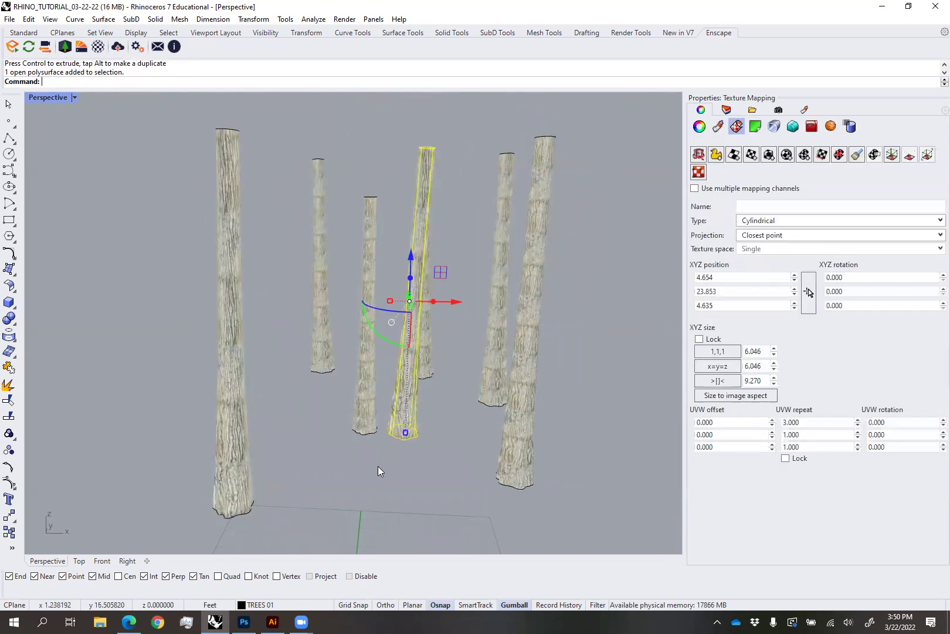
{"action": "key", "text": "ctrl+z"}
Match the short middle trunk's texture mapping to that of the remapped nearest trunk
{"action": "left_click", "coordinate": [362, 411]}
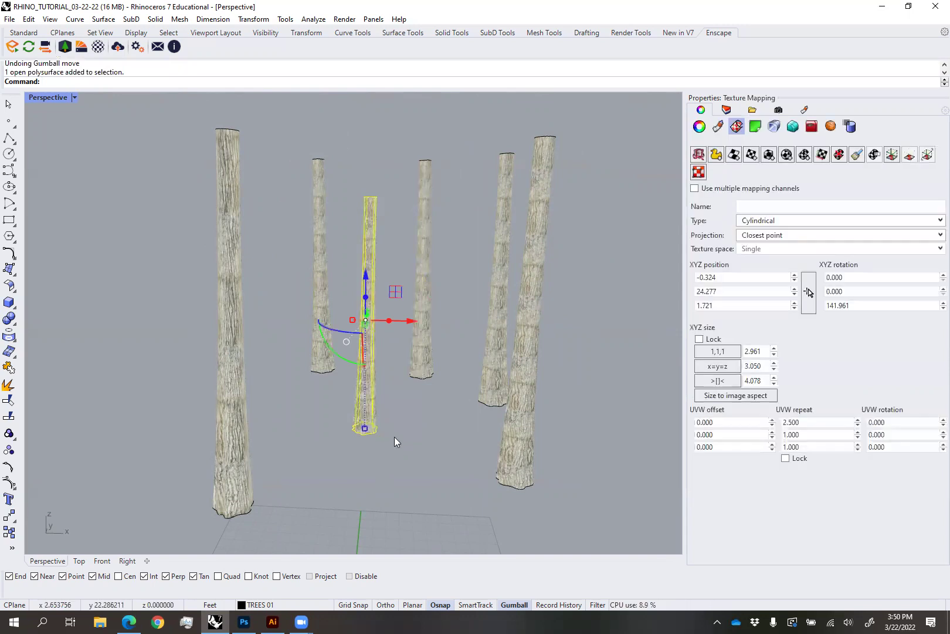
{"action": "left_click", "coordinate": [856, 154]}
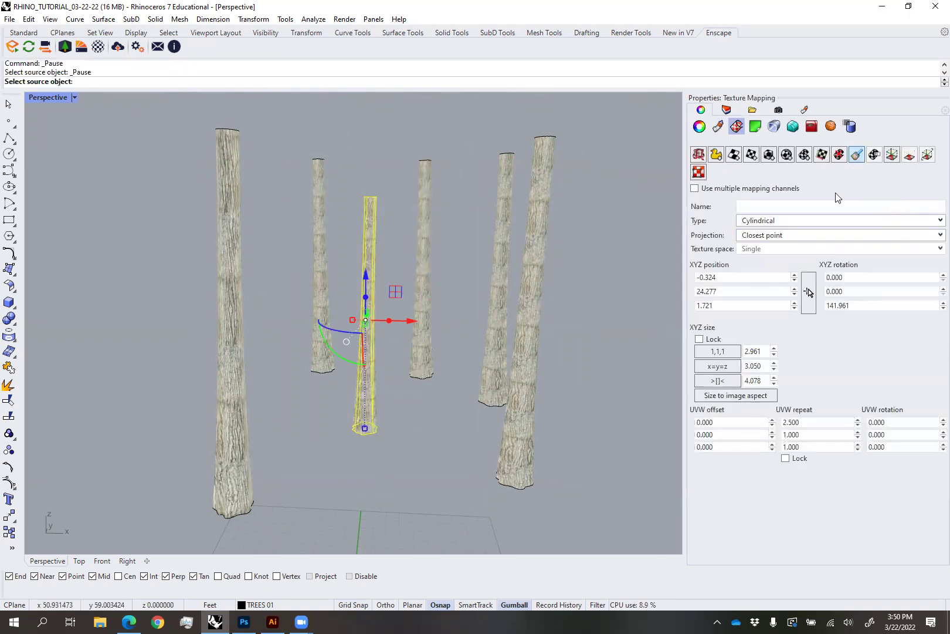
{"action": "left_click", "coordinate": [240, 440]}
{"action": "right_click_drag", "start_coordinate": [329, 448], "coordinate": [349, 466]}
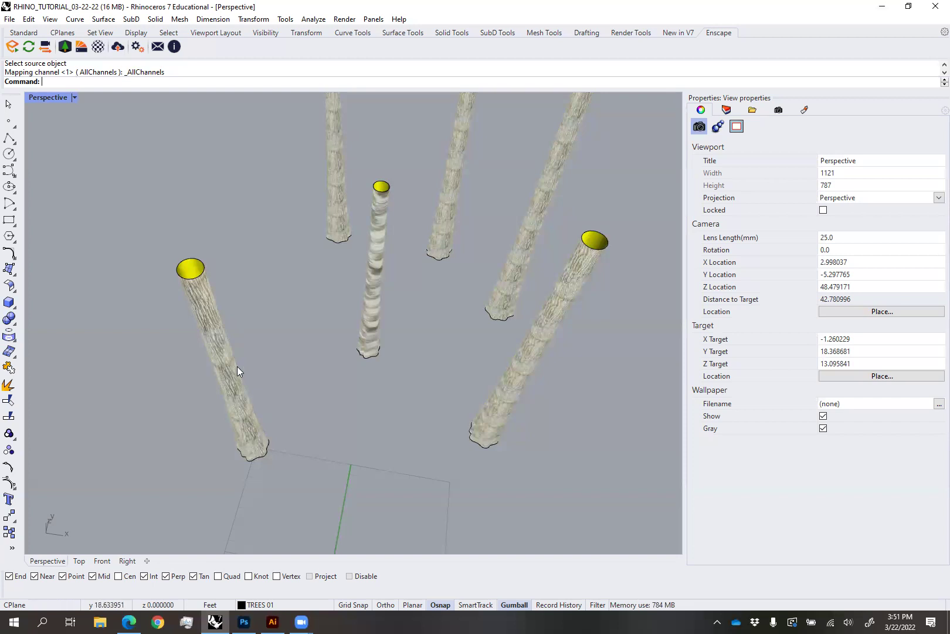
Show the short middle trunk's mapping widget and move it over from the nearest trunk, centering it around the middle trunk in the Top view
{"action": "left_click", "coordinate": [373, 343]}
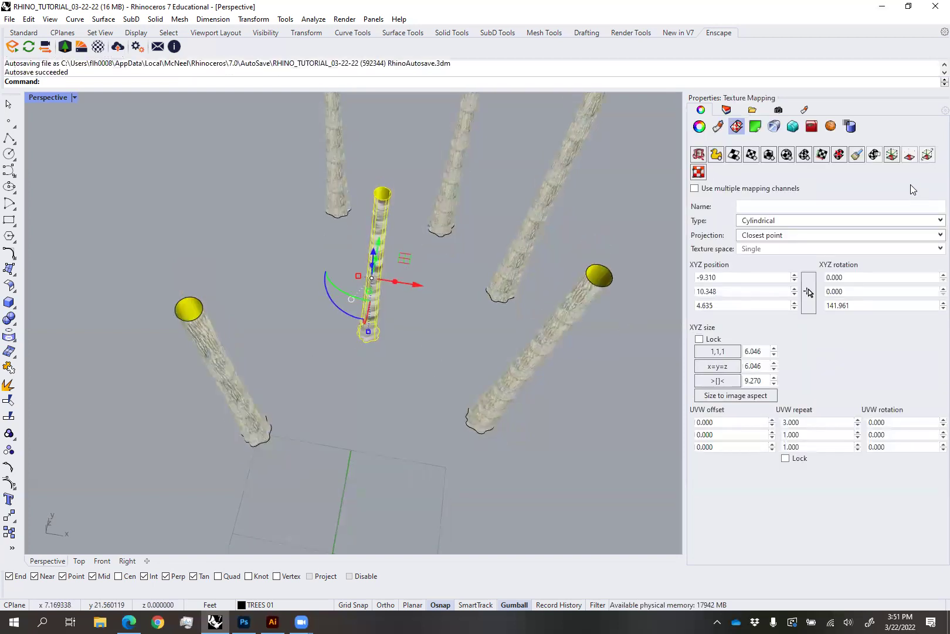
{"action": "left_click", "coordinate": [893, 156]}
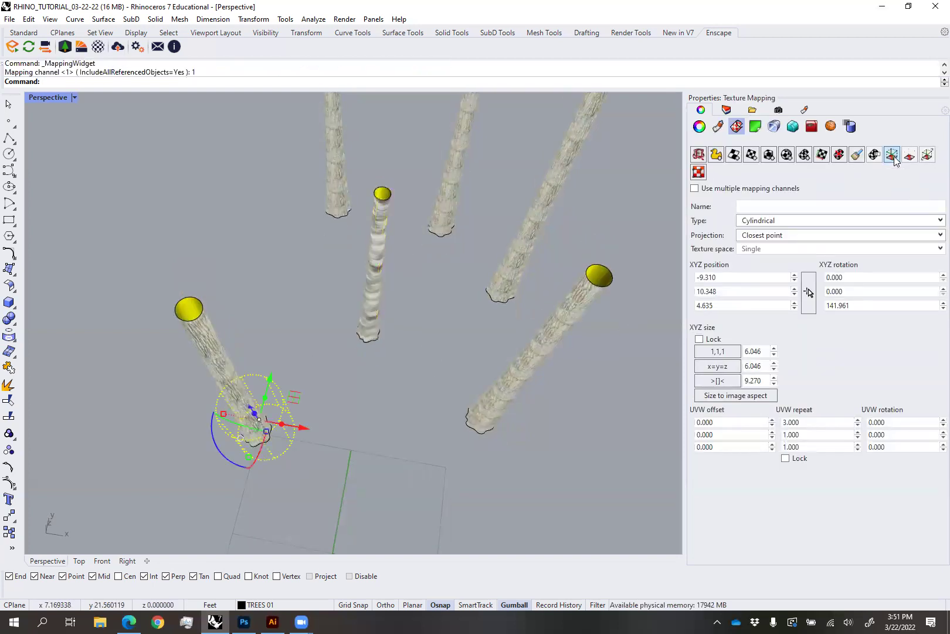
{"action": "left_click_drag", "start_coordinate": [296, 393], "coordinate": [401, 302]}
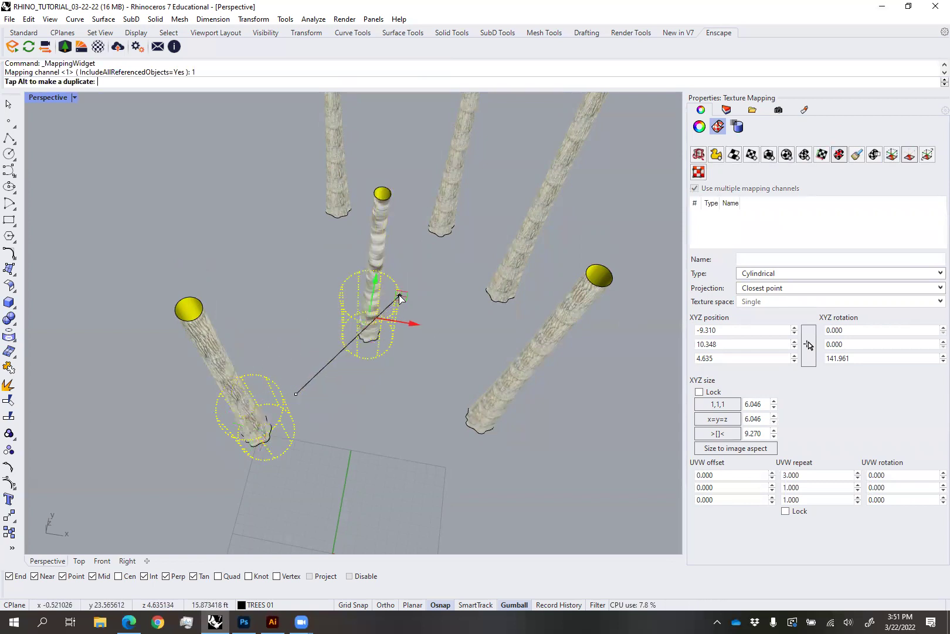
{"action": "left_click", "coordinate": [80, 560]}
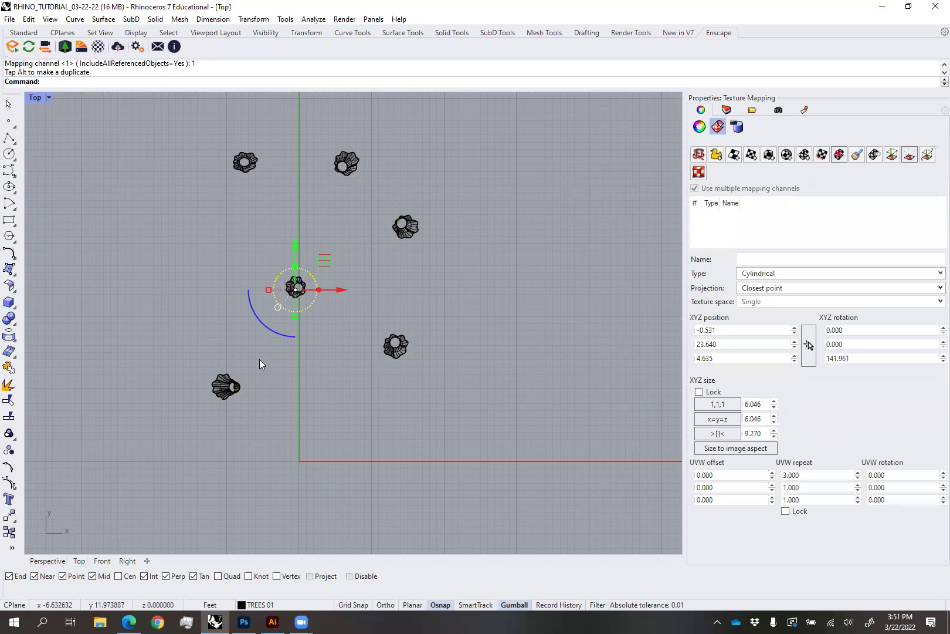
{"action": "left_click", "coordinate": [372, 327]}
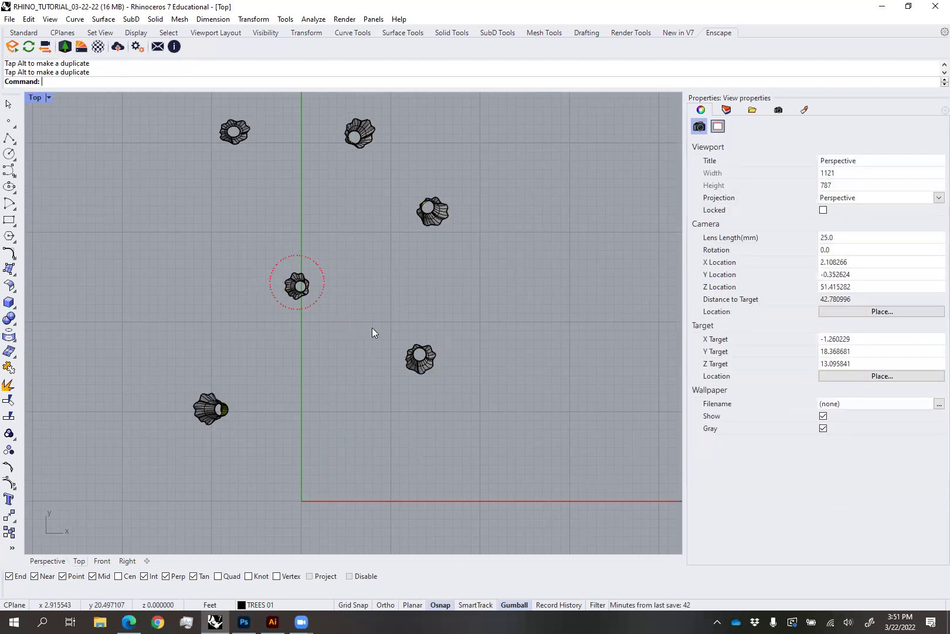
{"action": "right_click_drag", "start_coordinate": [372, 327], "coordinate": [417, 336]}
Hide the mapping widget around the short middle trunk and return to the Perspective view
{"action": "left_click", "coordinate": [366, 302]}
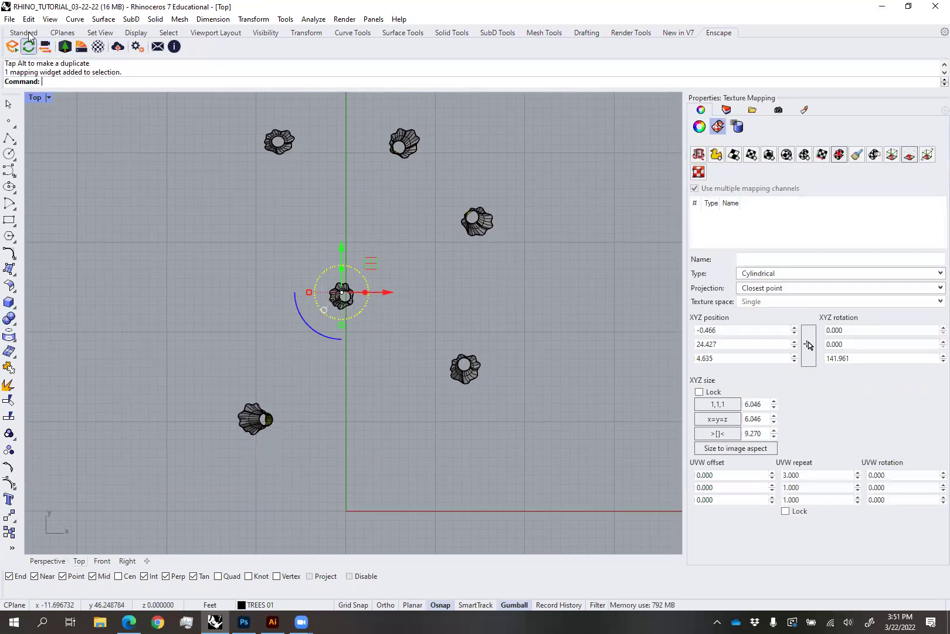
{"action": "left_click", "coordinate": [31, 32]}
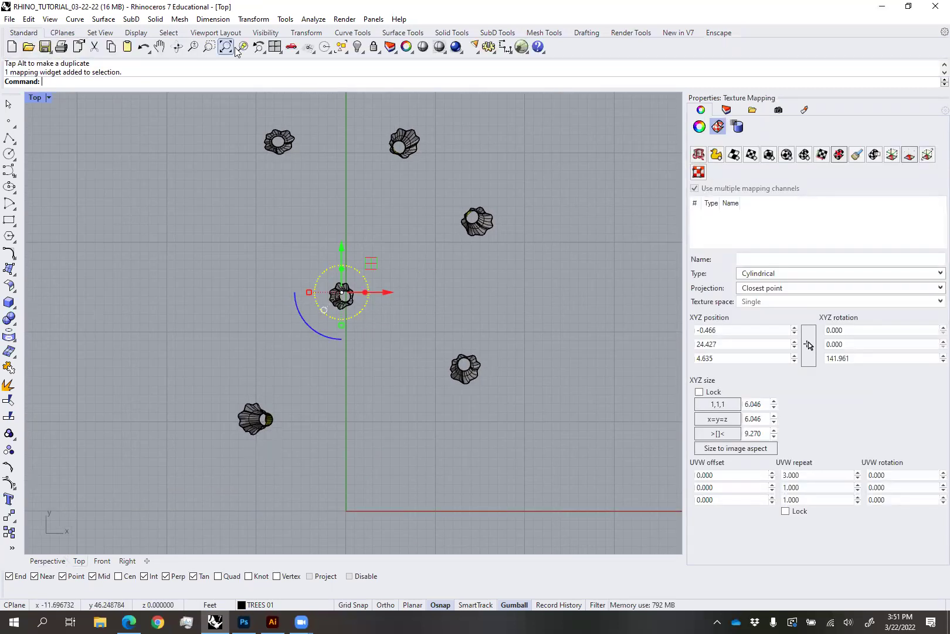
{"action": "left_click", "coordinate": [357, 46]}
{"action": "scroll", "coordinate": [387, 350], "scroll_direction": "down", "scroll_amount": 2}
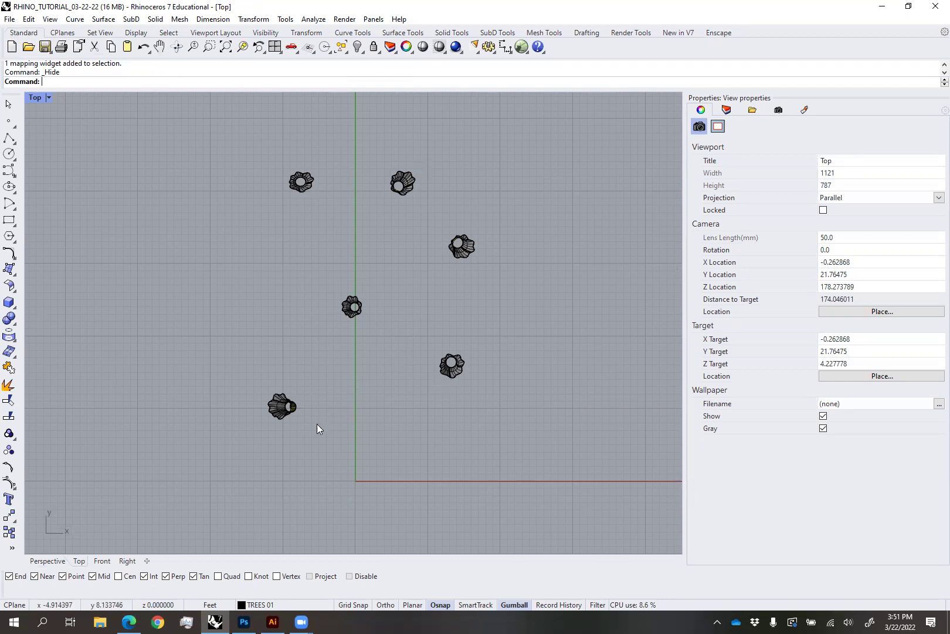
{"action": "left_click", "coordinate": [48, 560]}
{"action": "right_click_drag", "start_coordinate": [344, 284], "coordinate": [269, 311]}
Define the remapped nearest trunk as a block named TREE, with its base point on the lower edge of the trunk
{"action": "left_click", "coordinate": [229, 367]}
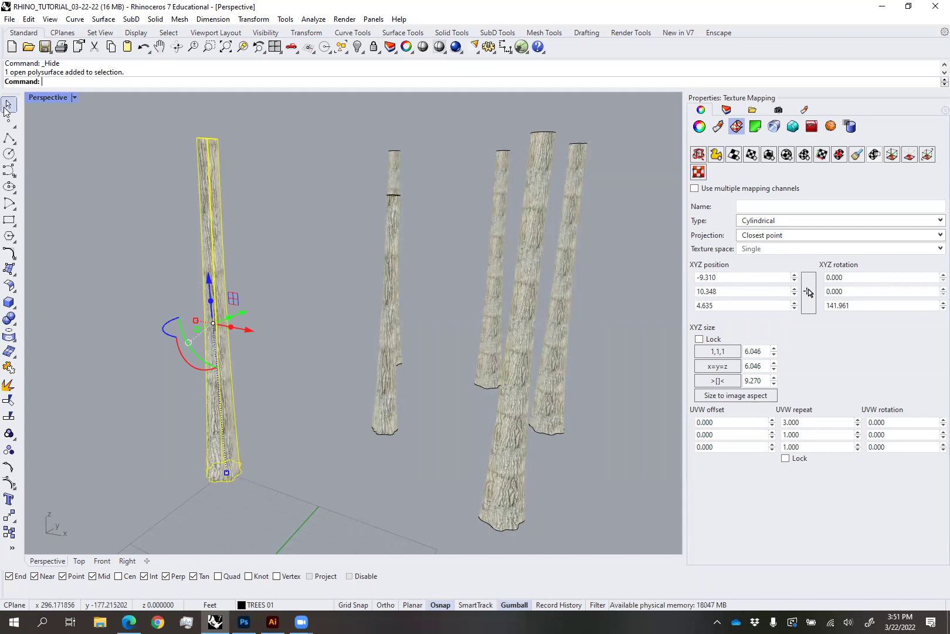
{"action": "left_click", "coordinate": [277, 301]}
{"action": "right_click_drag", "start_coordinate": [276, 302], "coordinate": [269, 419]}
{"action": "left_click", "coordinate": [269, 418]}
{"action": "type", "text": "Block"}
{"action": "key", "text": "Return"}
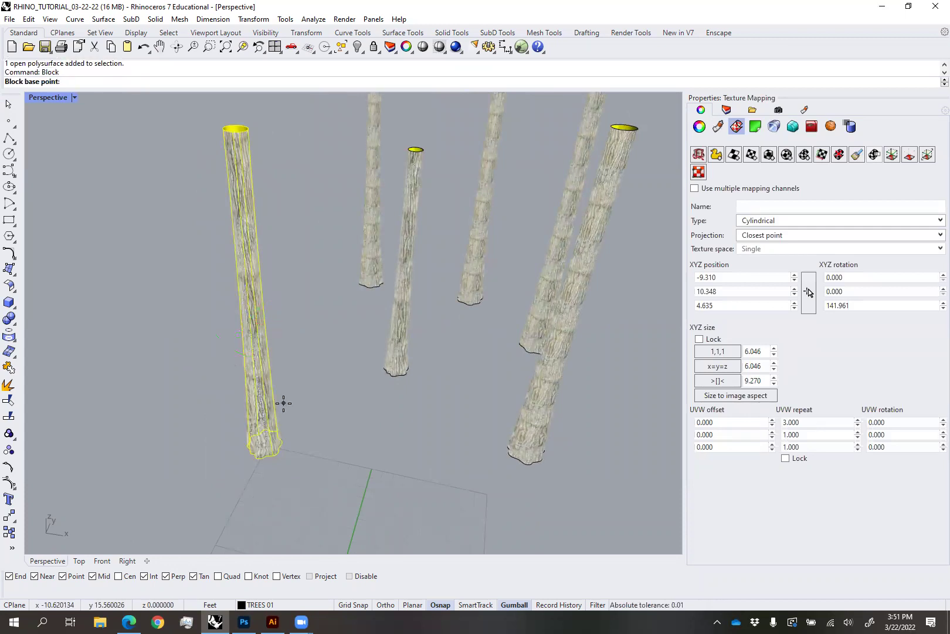
{"action": "scroll", "coordinate": [283, 468], "scroll_direction": "up", "scroll_amount": 5}
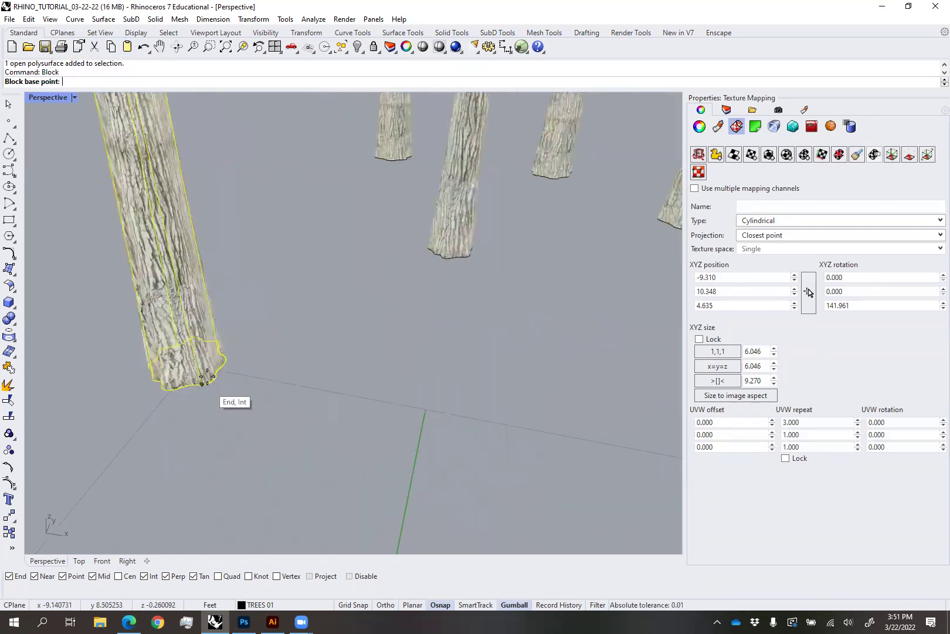
{"action": "left_click", "coordinate": [204, 382]}
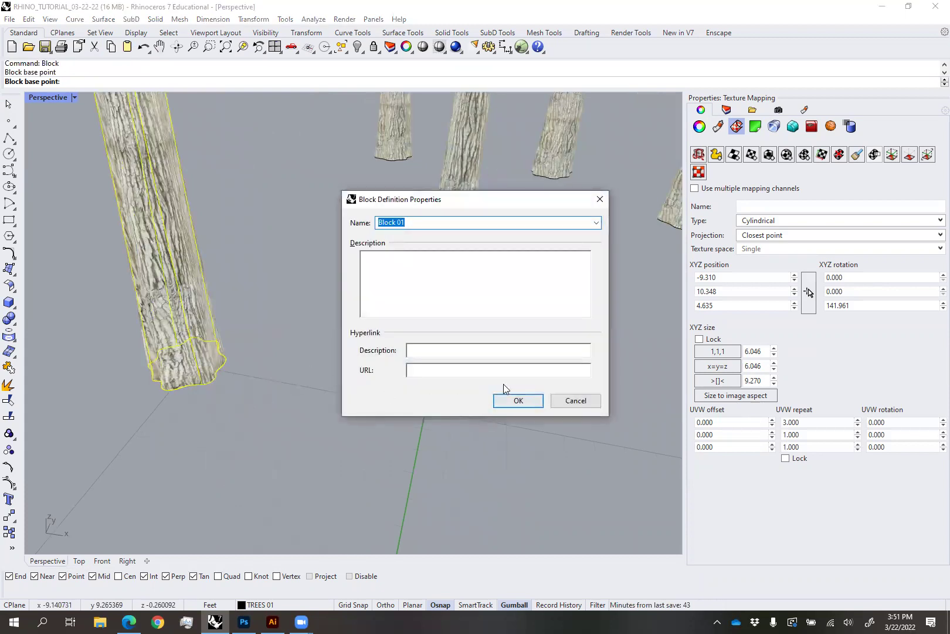
{"action": "type", "text": "TREE"}
{"action": "key", "text": "Return"}
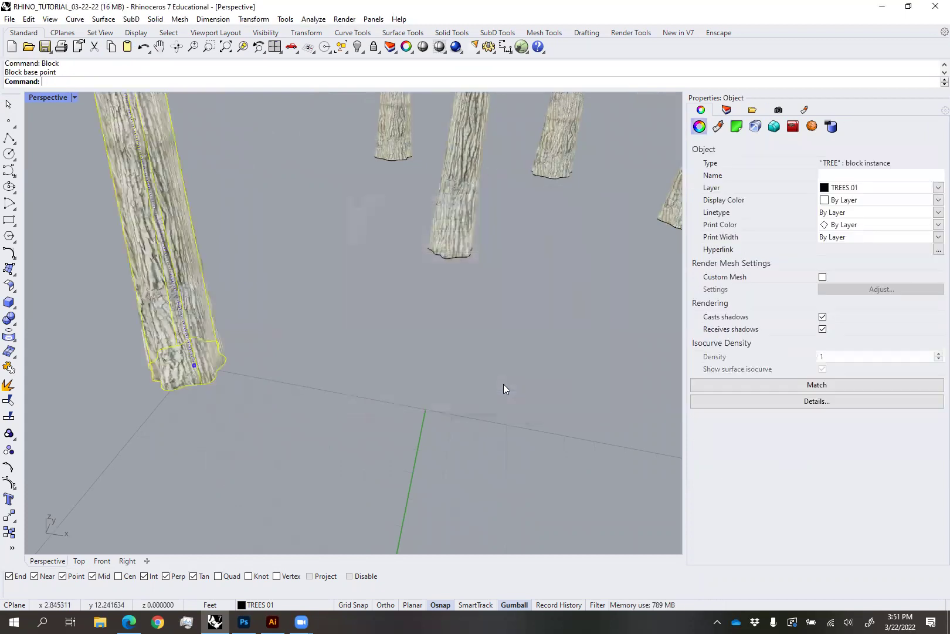
{"action": "key", "text": "Escape"}
Try scaling the TREE block instance with the gumball, and undo the scaling
{"action": "scroll", "coordinate": [283, 316], "scroll_direction": "down", "scroll_amount": 5}
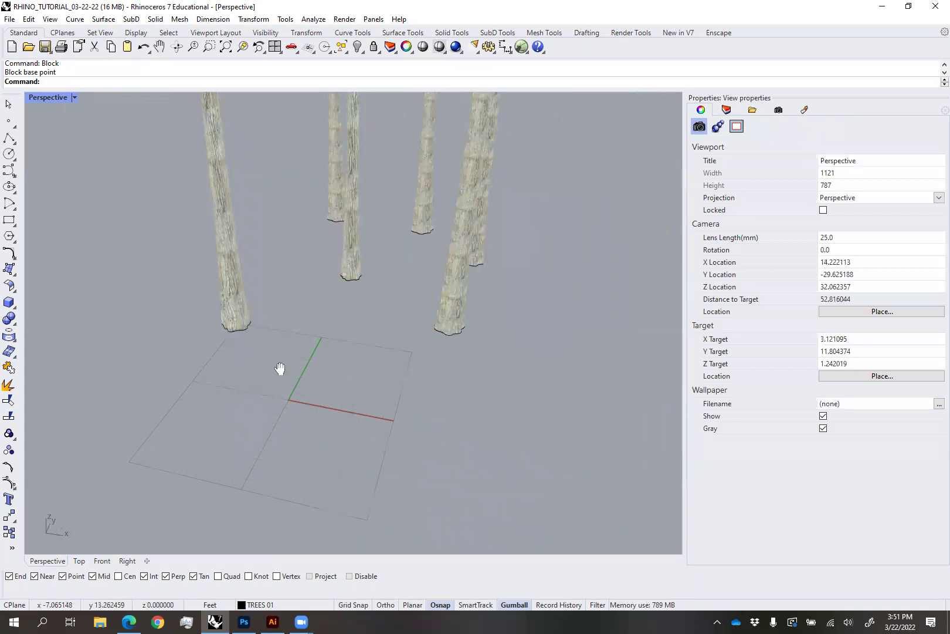
{"action": "right_click_drag", "start_coordinate": [284, 384], "coordinate": [221, 378]}
{"action": "left_click", "coordinate": [229, 425]}
{"action": "left_click_drag", "start_coordinate": [231, 426], "coordinate": [301, 392]}
{"action": "key", "text": "ctrl+z"}
{"action": "left_click", "coordinate": [301, 392]}
Duplicate the TREE block instance onto open ground behind and to the outer side of the original, using the gumball
{"action": "mouse_move", "coordinate": [276, 400]}
{"action": "right_mouse_down"}
{"action": "mouse_move", "coordinate": [297, 404]}
{"action": "mouse_move", "coordinate": [276, 397]}
{"action": "mouse_move", "coordinate": [287, 388]}
{"action": "right_mouse_up"}
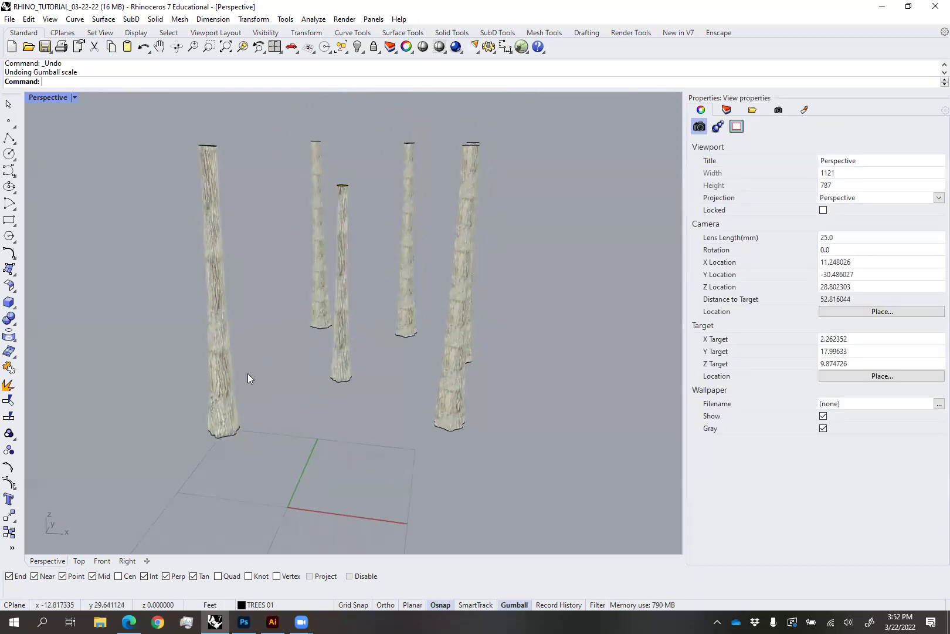
{"action": "right_click_drag", "start_coordinate": [320, 407], "coordinate": [312, 423]}
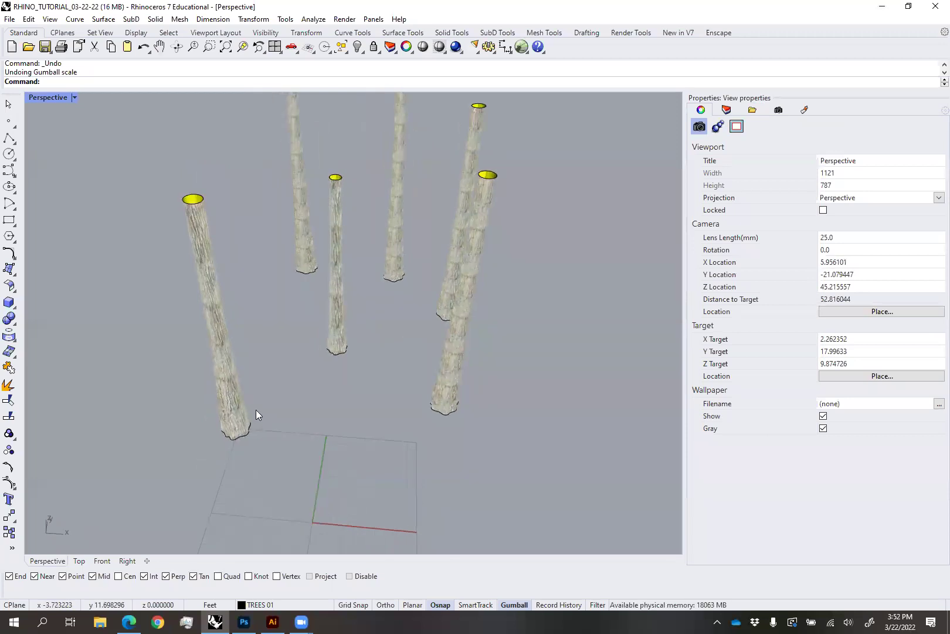
{"action": "scroll", "coordinate": [256, 414], "scroll_direction": "up", "scroll_amount": 2}
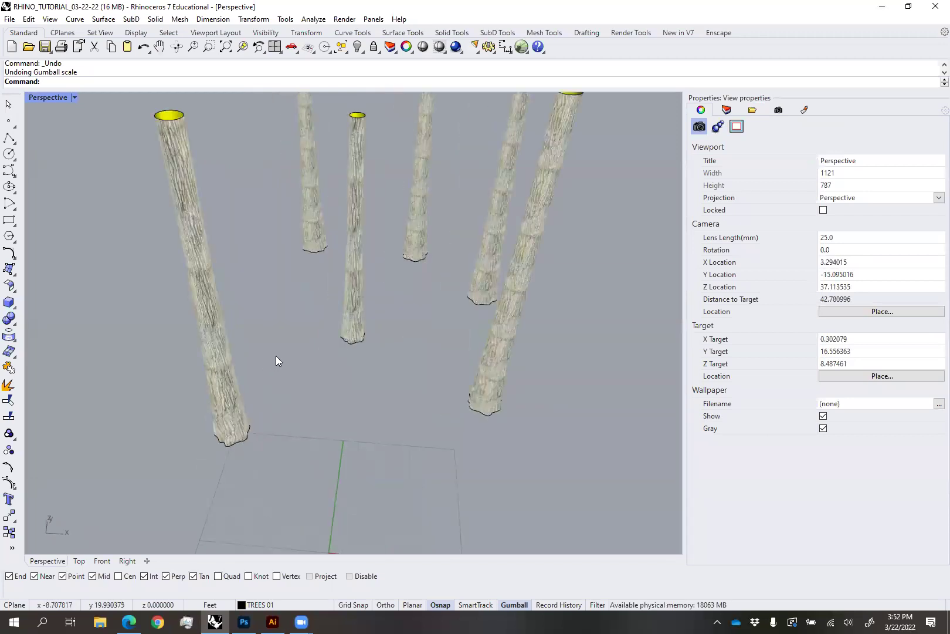
{"action": "scroll", "coordinate": [276, 356], "scroll_direction": "down", "scroll_amount": 6}
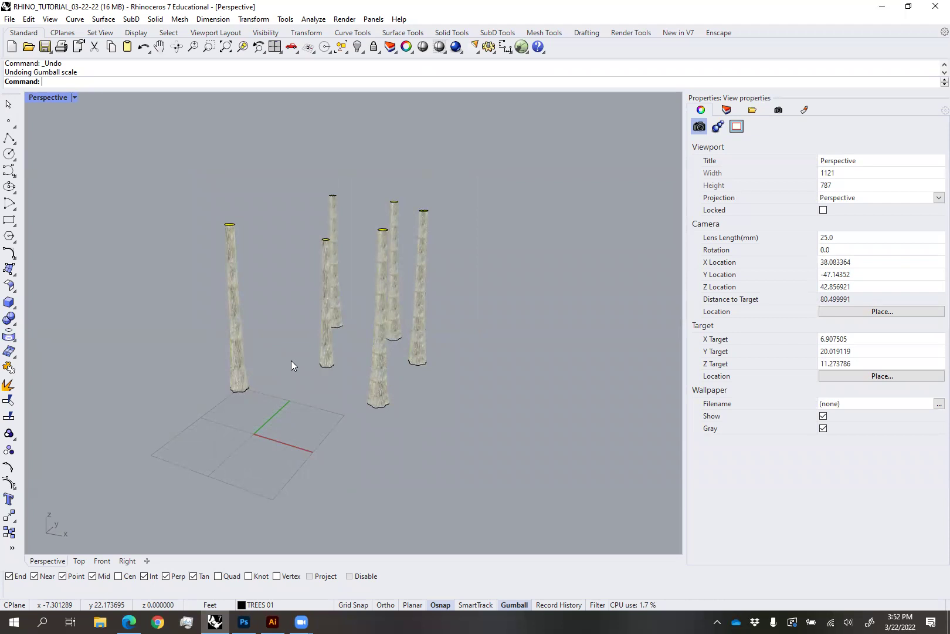
{"action": "scroll", "coordinate": [250, 379], "scroll_direction": "up", "scroll_amount": 3}
{"action": "left_click", "coordinate": [260, 373]}
{"action": "right_click_drag", "start_coordinate": [290, 349], "coordinate": [342, 303]}
{"action": "left_click_drag", "start_coordinate": [306, 279], "coordinate": [144, 231]}
{"action": "key", "text": "alt"}
{"action": "left_click", "coordinate": [228, 366]}
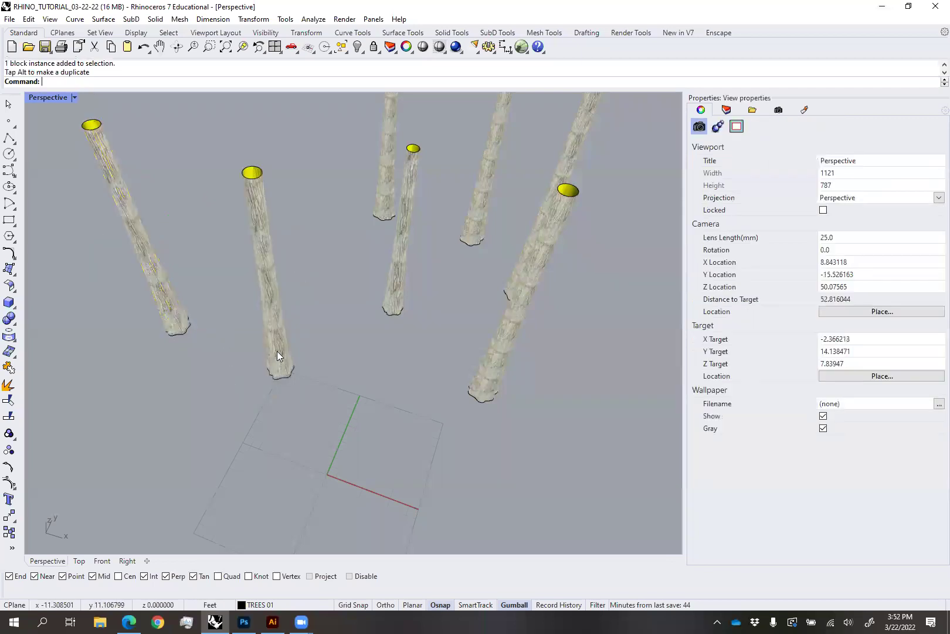
Open the TREE block instance nearest the grid for editing with BlockEdit
{"action": "left_click", "coordinate": [277, 355]}
{"action": "right_click_drag", "start_coordinate": [311, 352], "coordinate": [378, 380]}
{"action": "scroll", "coordinate": [377, 364], "scroll_direction": "up", "scroll_amount": 5}
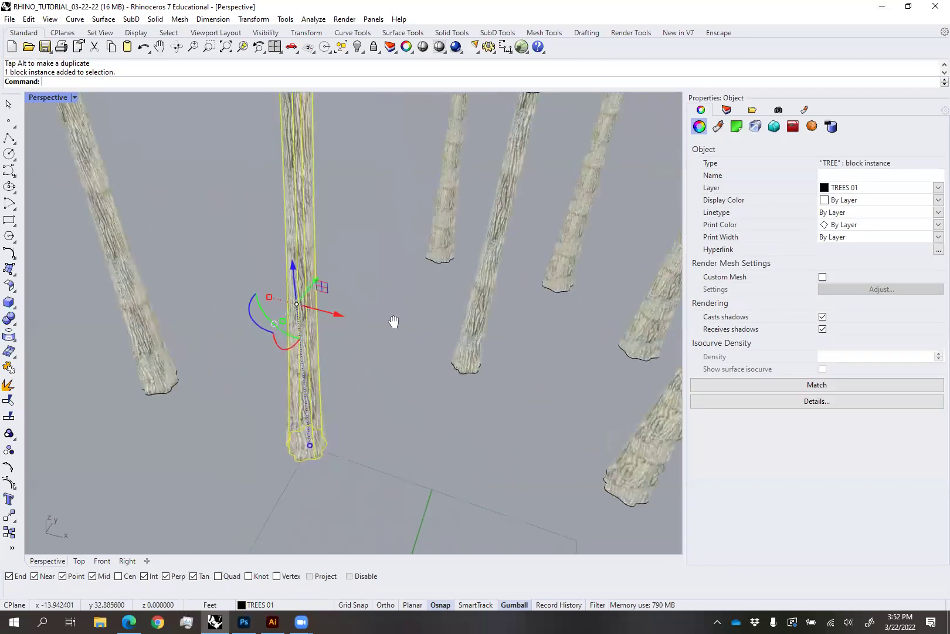
{"action": "right_click_drag", "start_coordinate": [394, 321], "coordinate": [391, 322]}
{"action": "type", "text": "BlockE"}
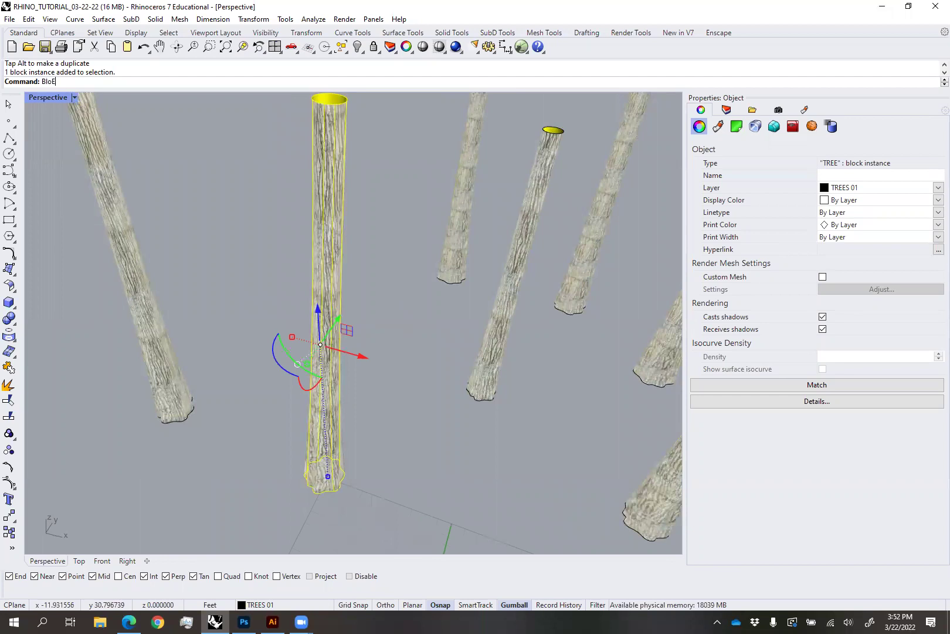
{"action": "type", "text": "dit"}
{"action": "key", "text": "Return"}
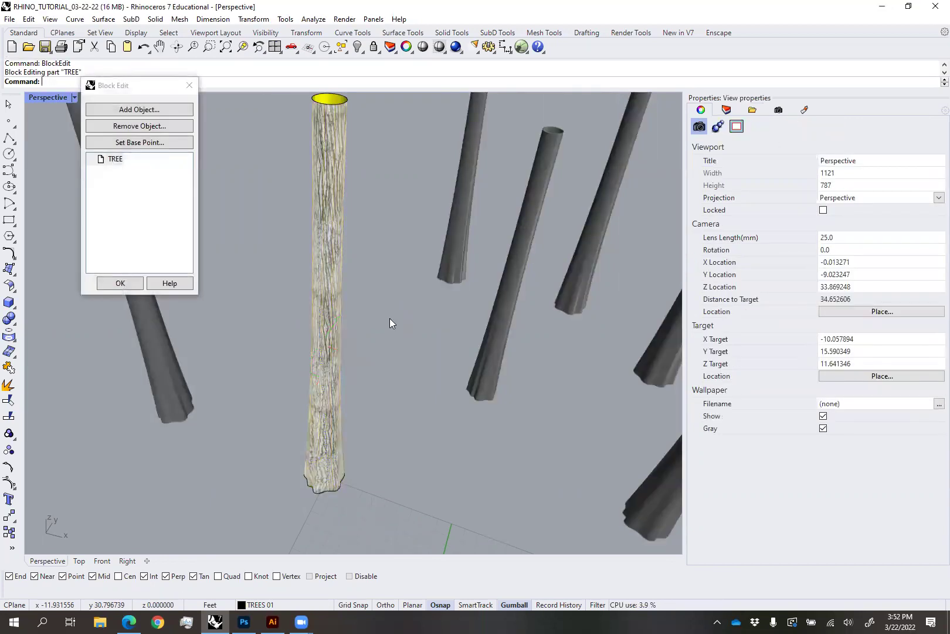
Try squashing the trunk into a short stump inside the TREE block, accept the block edit, and undo it
{"action": "left_click", "coordinate": [322, 352]}
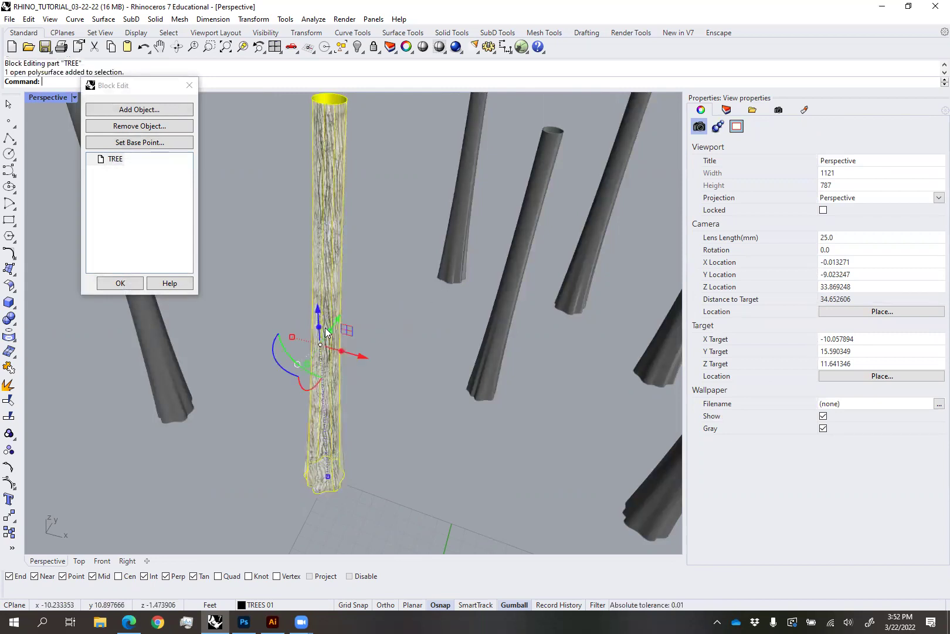
{"action": "left_click_drag", "start_coordinate": [327, 477], "coordinate": [315, 347]}
{"action": "left_click", "coordinate": [408, 405]}
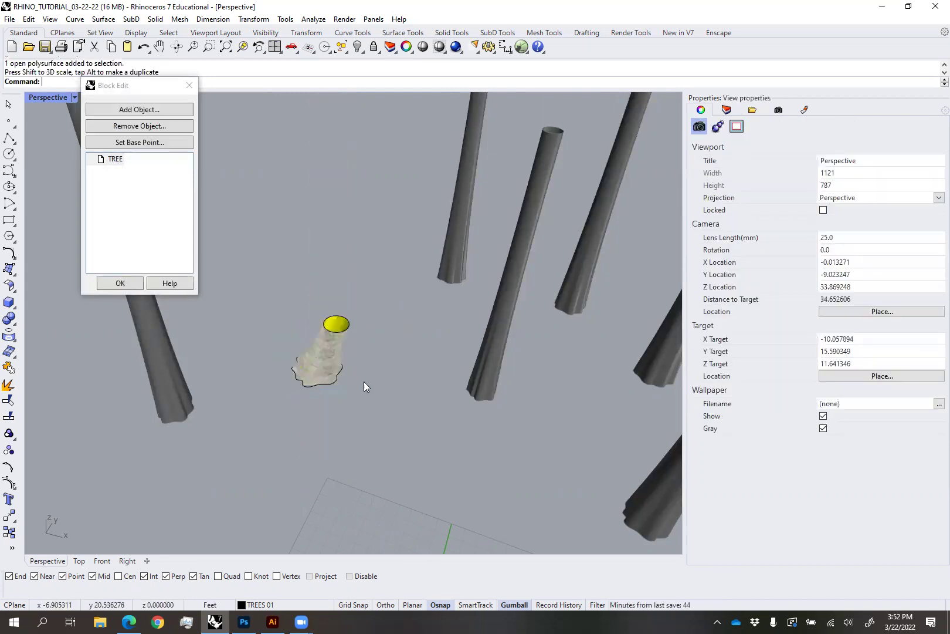
{"action": "left_click", "coordinate": [120, 283]}
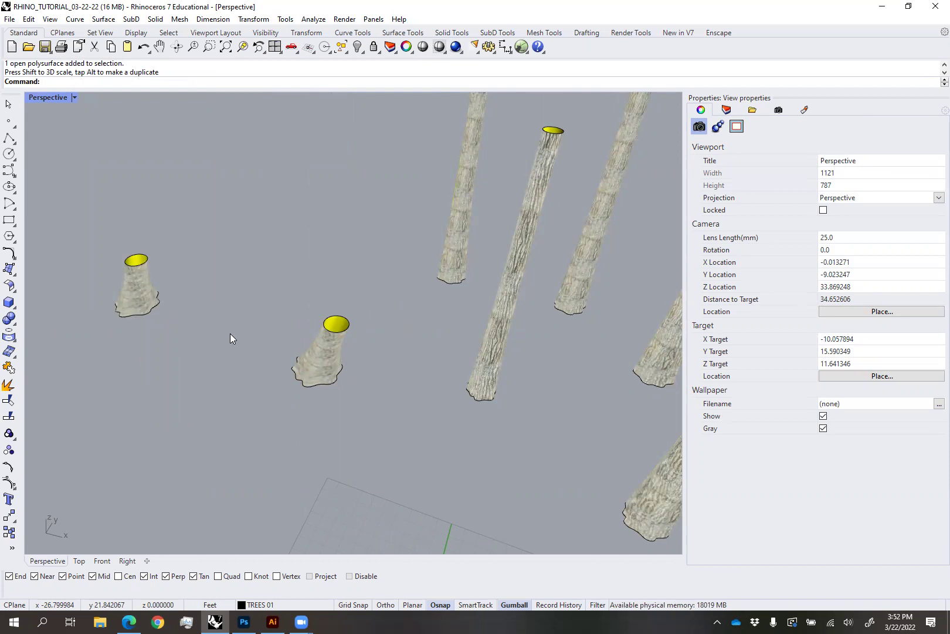
{"action": "key", "text": "ctrl+z"}
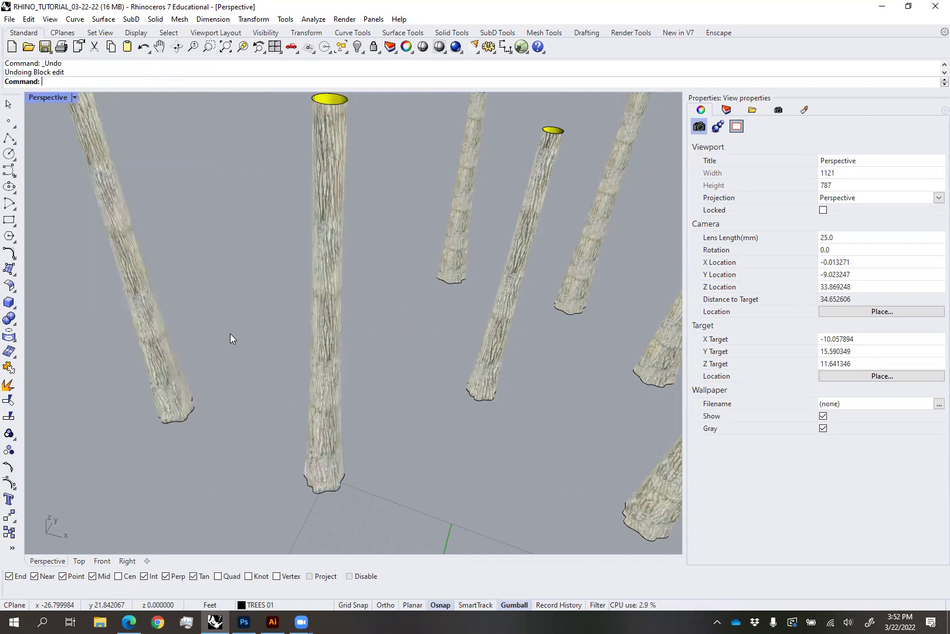
Reopen the TREE block instance nearest the grid with BlockEdit
{"action": "left_click", "coordinate": [322, 339]}
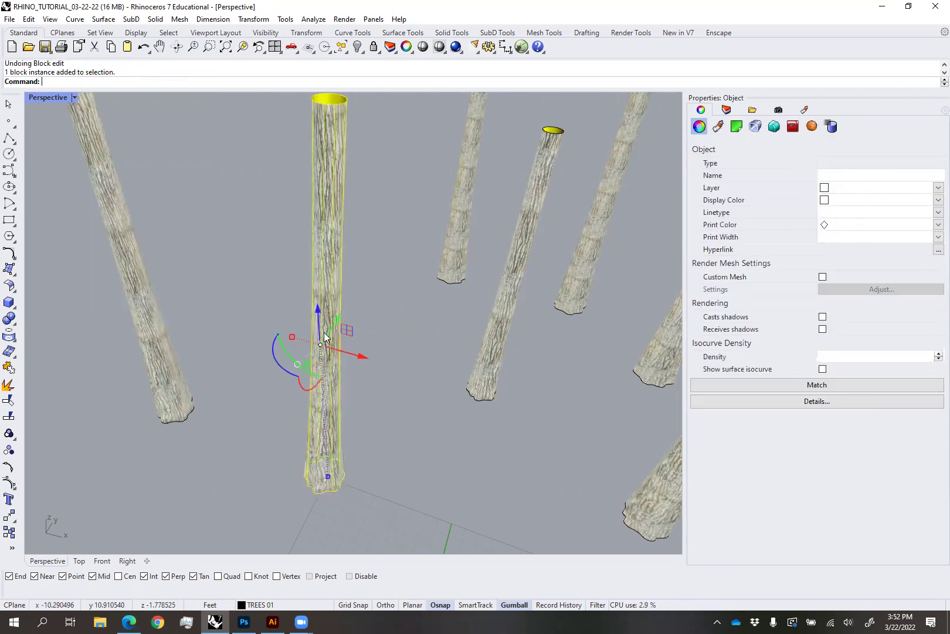
{"action": "type", "text": "BlB"}
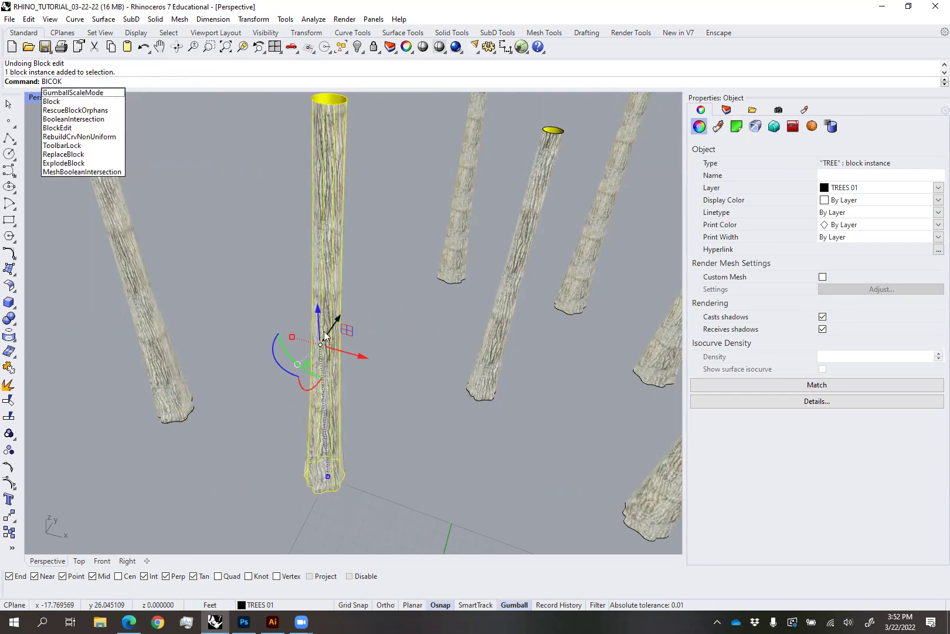
{"action": "key", "text": "BackSpace"}
{"action": "type", "text": "ockEdit"}
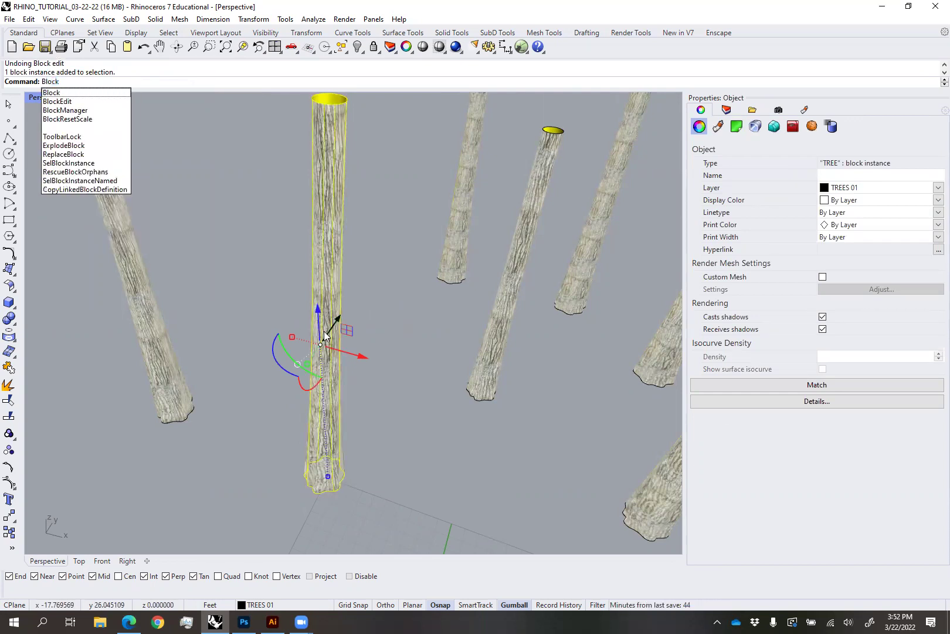
{"action": "key", "text": "Return"}
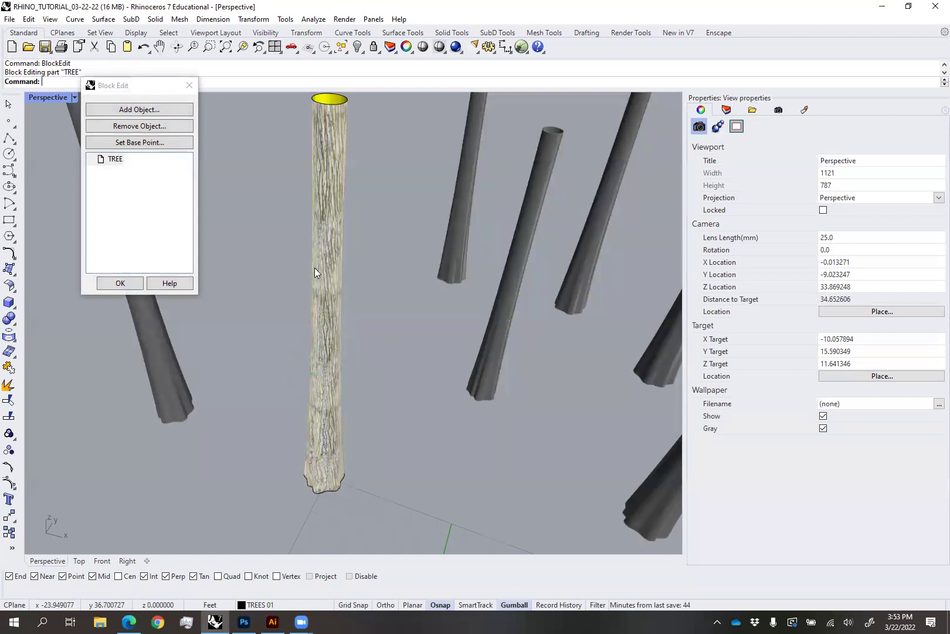
Make a thin, slanted branch inside the TREE block by duplicating, rotating and uniformly scaling down the trunk with the gumball
{"action": "left_click", "coordinate": [315, 267]}
{"action": "right_click_drag", "start_coordinate": [342, 359], "coordinate": [348, 391]}
{"action": "left_click_drag", "start_coordinate": [356, 353], "coordinate": [404, 353], "text": "alt"}
{"action": "right_click_drag", "start_coordinate": [405, 353], "coordinate": [394, 312]}
{"action": "left_click_drag", "start_coordinate": [362, 475], "coordinate": [346, 389], "text": "shift"}
{"action": "right_click_drag", "start_coordinate": [348, 392], "coordinate": [359, 420]}
{"action": "left_click_drag", "start_coordinate": [347, 395], "coordinate": [340, 395]}
{"action": "right_click_drag", "start_coordinate": [341, 399], "coordinate": [353, 404]}
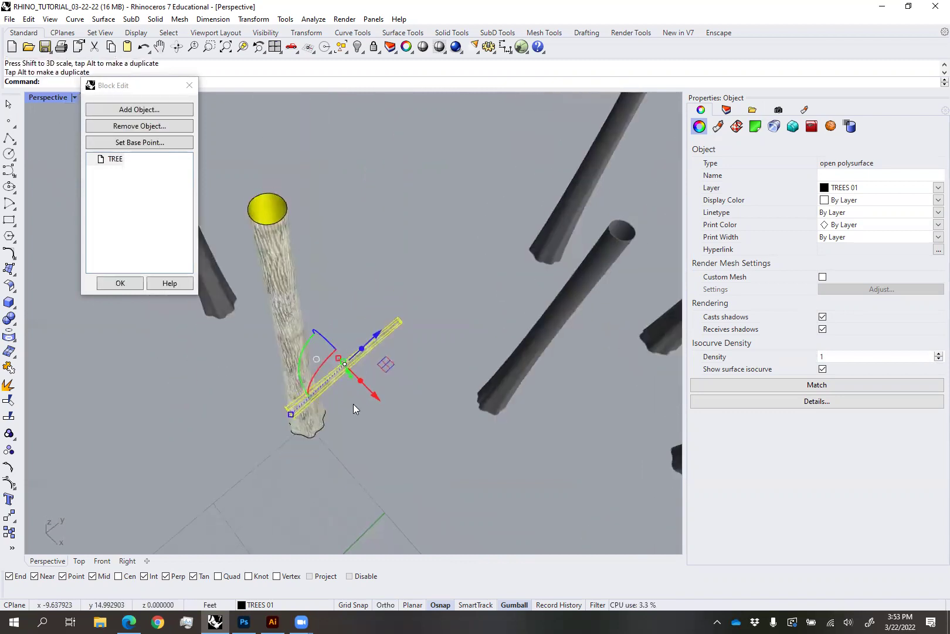
Move the branch up so its base meets the trunk partway up its height, and accept the TREE block edit
{"action": "left_click_drag", "start_coordinate": [386, 364], "coordinate": [384, 311]}
{"action": "left_click", "coordinate": [387, 313]}
{"action": "right_click_drag", "start_coordinate": [389, 314], "coordinate": [292, 375]}
{"action": "left_click_drag", "start_coordinate": [388, 287], "coordinate": [360, 342]}
{"action": "right_click_drag", "start_coordinate": [360, 343], "coordinate": [368, 353]}
{"action": "left_click", "coordinate": [445, 279]}
{"action": "right_click_drag", "start_coordinate": [444, 279], "coordinate": [375, 296]}
{"action": "left_click", "coordinate": [133, 288]}
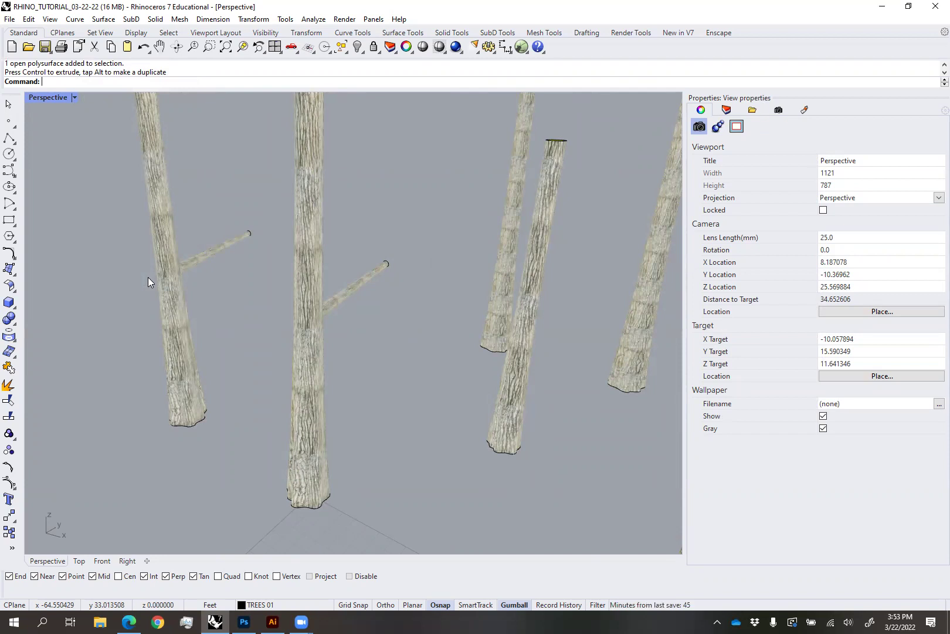
In the Top view, match the texture mapping of the nearest unbranched trunk on the positive X side to the short middle trunk
{"action": "scroll", "coordinate": [253, 302], "scroll_direction": "down", "scroll_amount": 8}
{"action": "right_click_drag", "start_coordinate": [442, 243], "coordinate": [515, 287]}
{"action": "scroll", "coordinate": [413, 317], "scroll_direction": "up", "scroll_amount": 4}
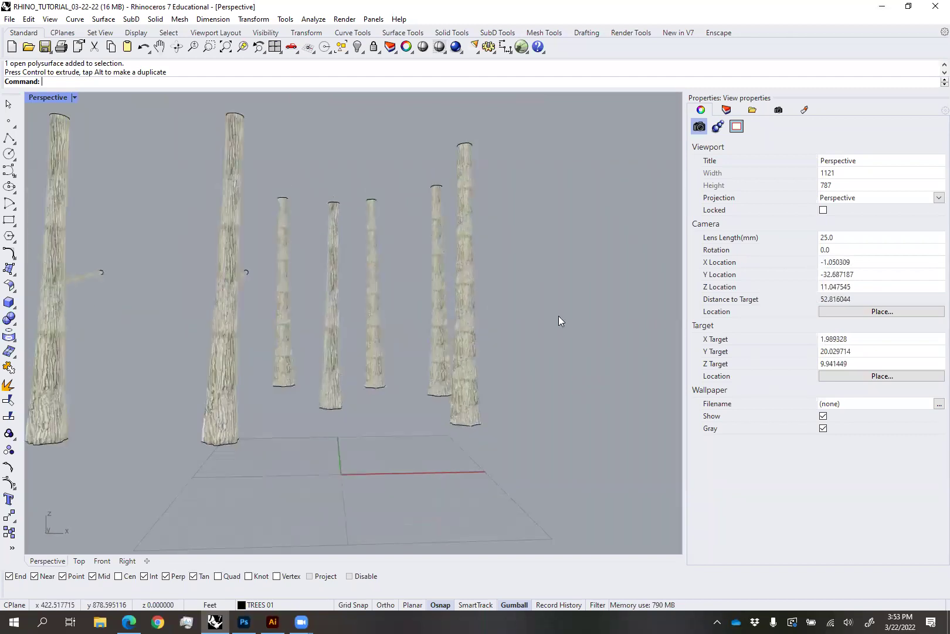
{"action": "right_click_drag", "start_coordinate": [418, 375], "coordinate": [443, 397]}
{"action": "left_click", "coordinate": [466, 392]}
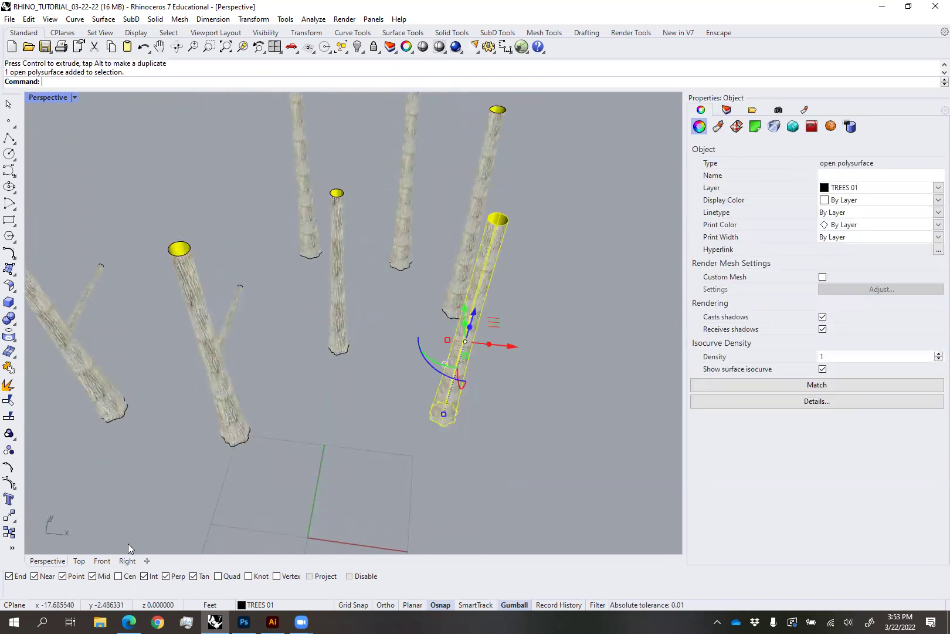
{"action": "left_click", "coordinate": [73, 562]}
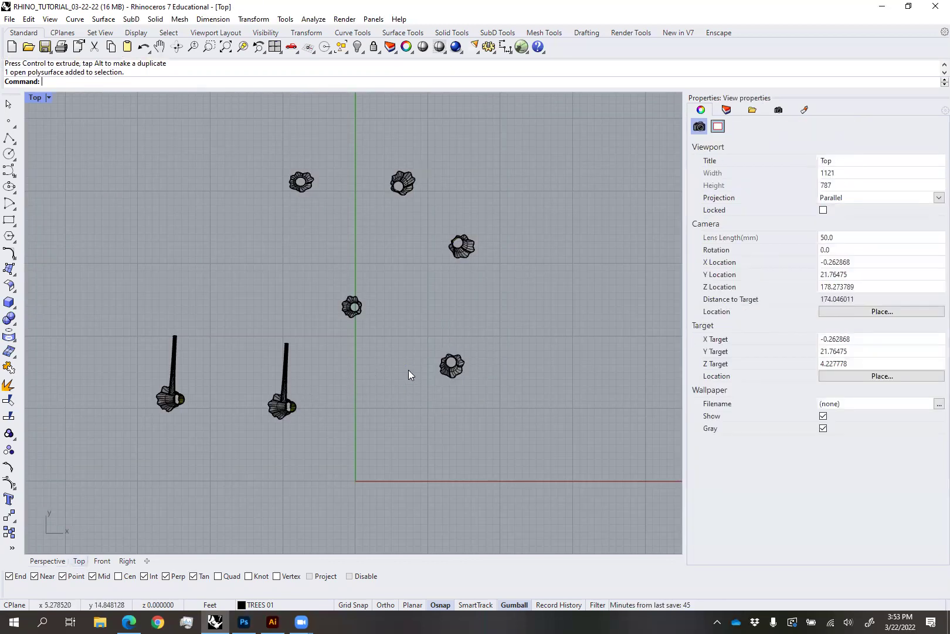
{"action": "left_click", "coordinate": [453, 366]}
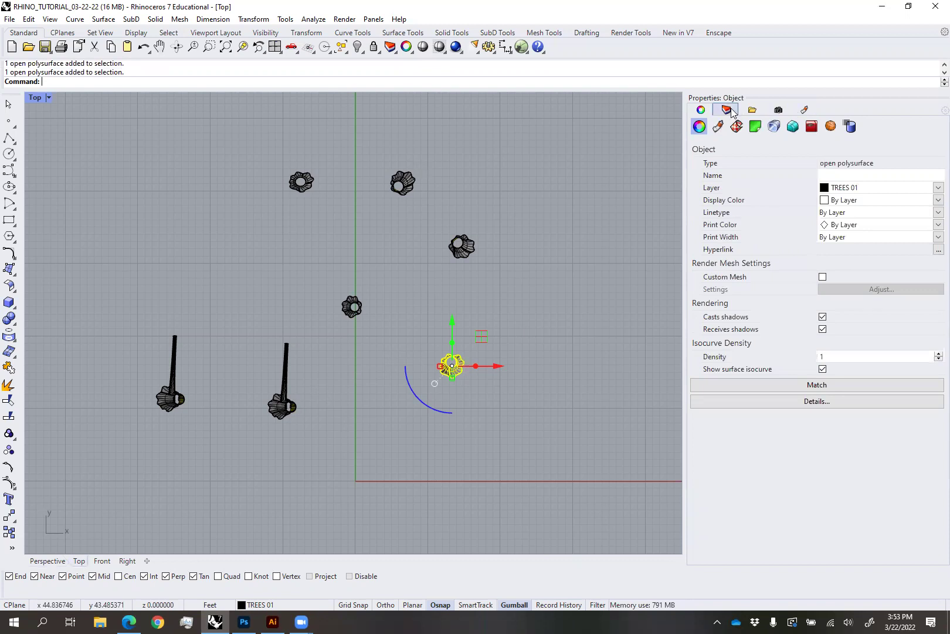
{"action": "left_click", "coordinate": [737, 126]}
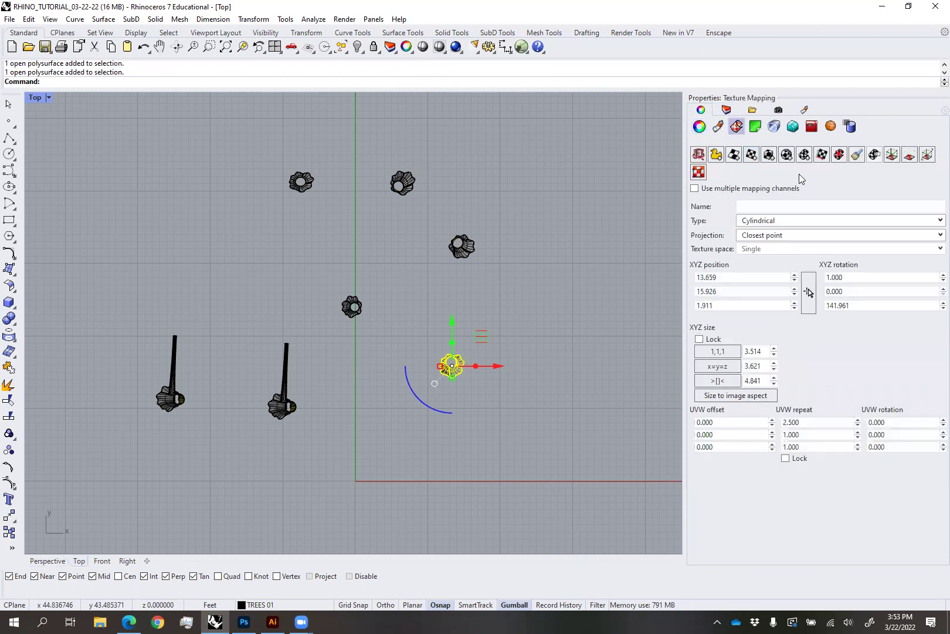
{"action": "left_click", "coordinate": [808, 291]}
{"action": "left_click", "coordinate": [352, 306]}
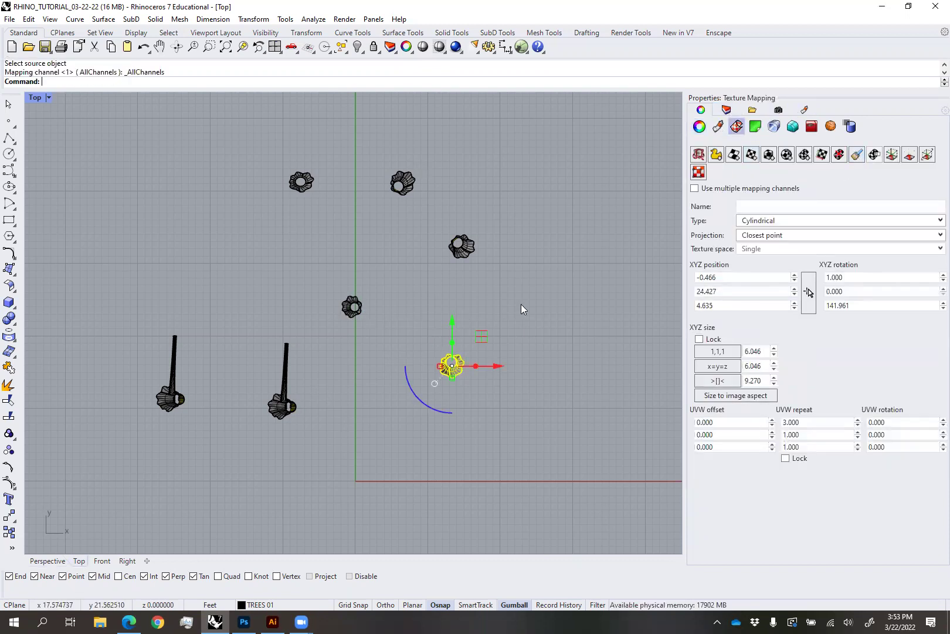
{"action": "key", "text": "Escape"}
Match the texture mapping of the remaining three unbranched outer trunks to the short middle trunk
{"action": "left_click", "coordinate": [454, 254]}
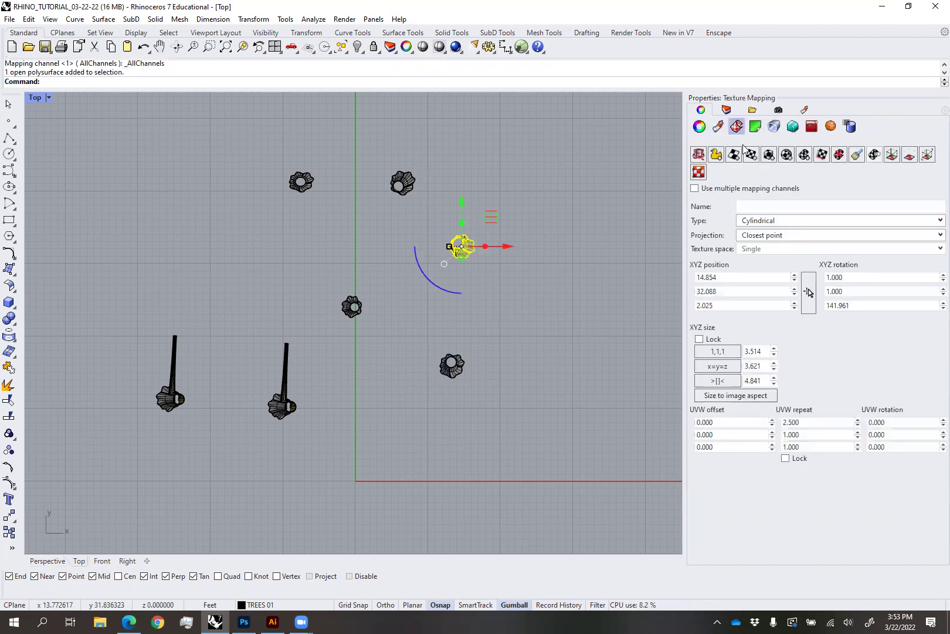
{"action": "left_click", "coordinate": [809, 291]}
{"action": "left_click", "coordinate": [352, 306]}
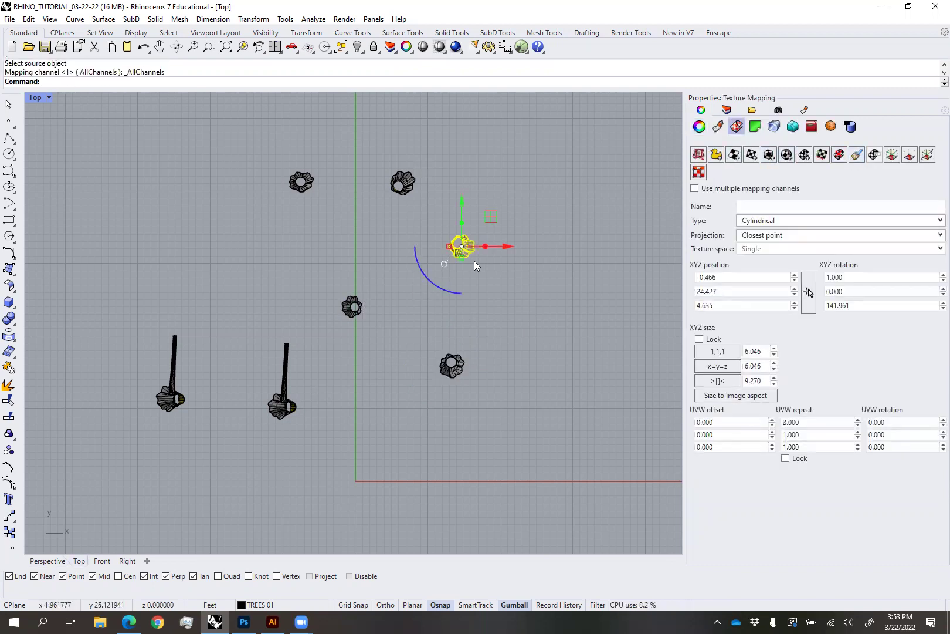
{"action": "left_click", "coordinate": [403, 182]}
{"action": "right_click", "coordinate": [609, 250]}
{"action": "left_click", "coordinate": [354, 307]}
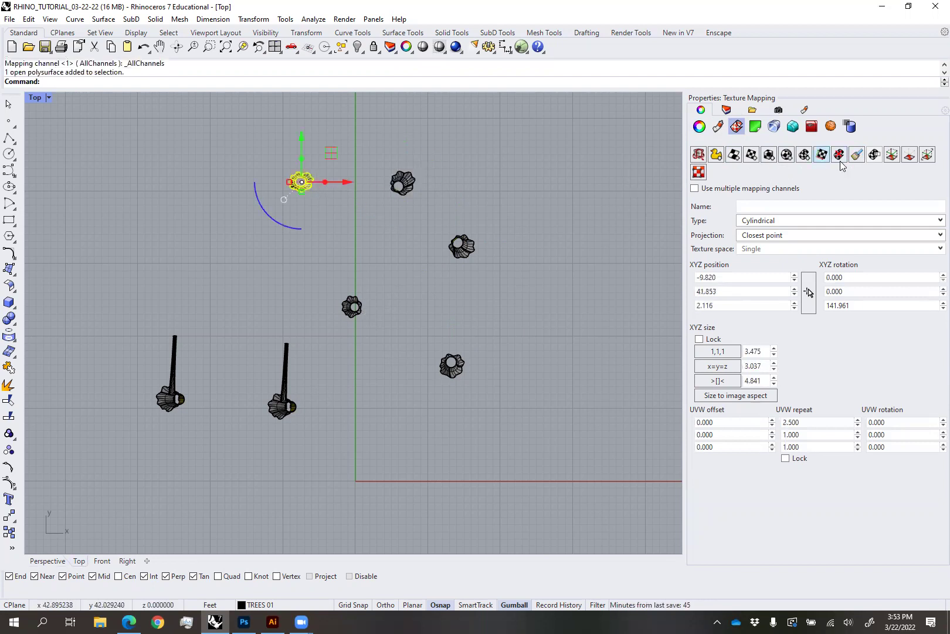
{"action": "left_click", "coordinate": [857, 154]}
{"action": "left_click", "coordinate": [366, 307]}
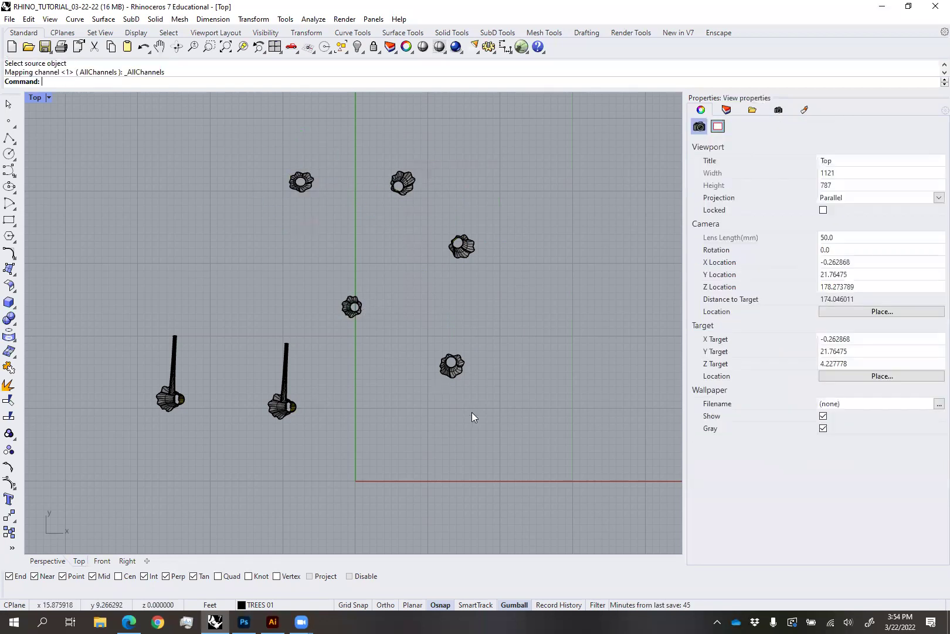
Show the mapping widgets of the two nearer trunks on the positive X side and move each widget onto its own trunk
{"action": "left_click", "coordinate": [461, 359]}
{"action": "left_click", "coordinate": [910, 154]}
{"action": "left_click_drag", "start_coordinate": [382, 287], "coordinate": [482, 345]}
{"action": "left_click", "coordinate": [462, 245]}
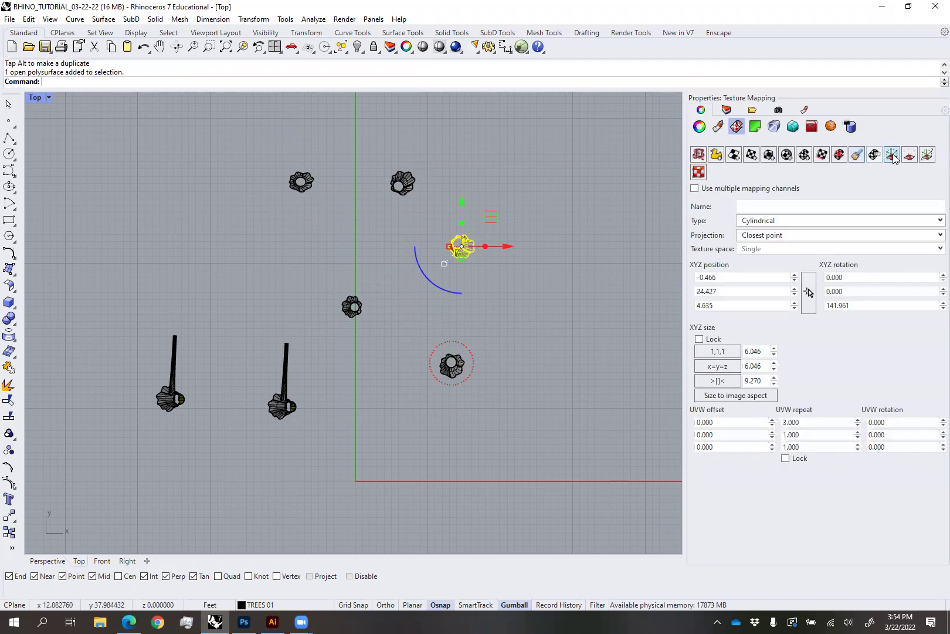
{"action": "left_click", "coordinate": [909, 154]}
{"action": "left_click_drag", "start_coordinate": [378, 274], "coordinate": [489, 214]}
Show the mapping widgets of the two rearmost trunks and move each widget onto its own trunk
{"action": "left_click", "coordinate": [402, 182]}
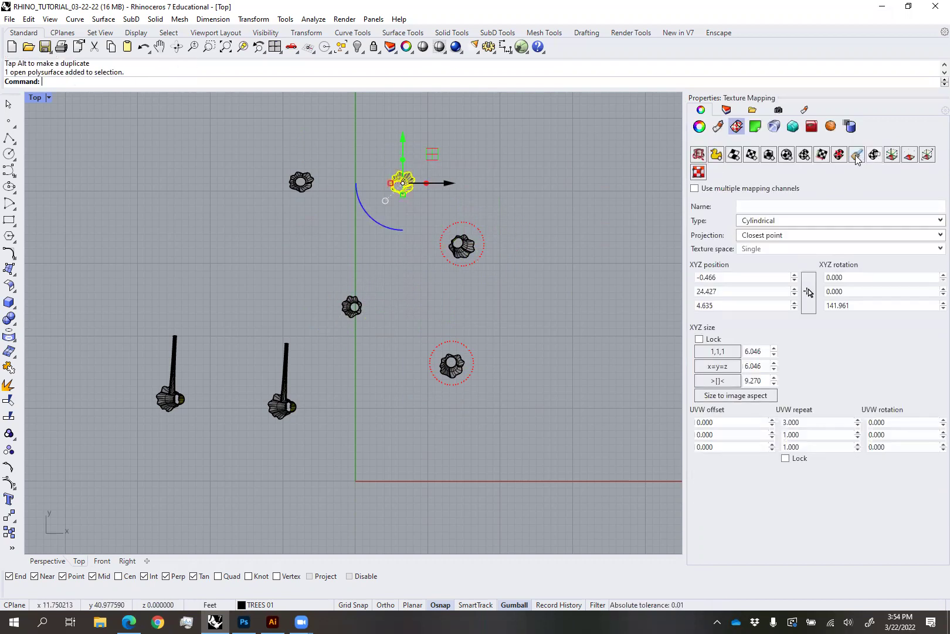
{"action": "left_click", "coordinate": [909, 154]}
{"action": "left_click_drag", "start_coordinate": [381, 273], "coordinate": [435, 154]}
{"action": "left_click", "coordinate": [302, 179]}
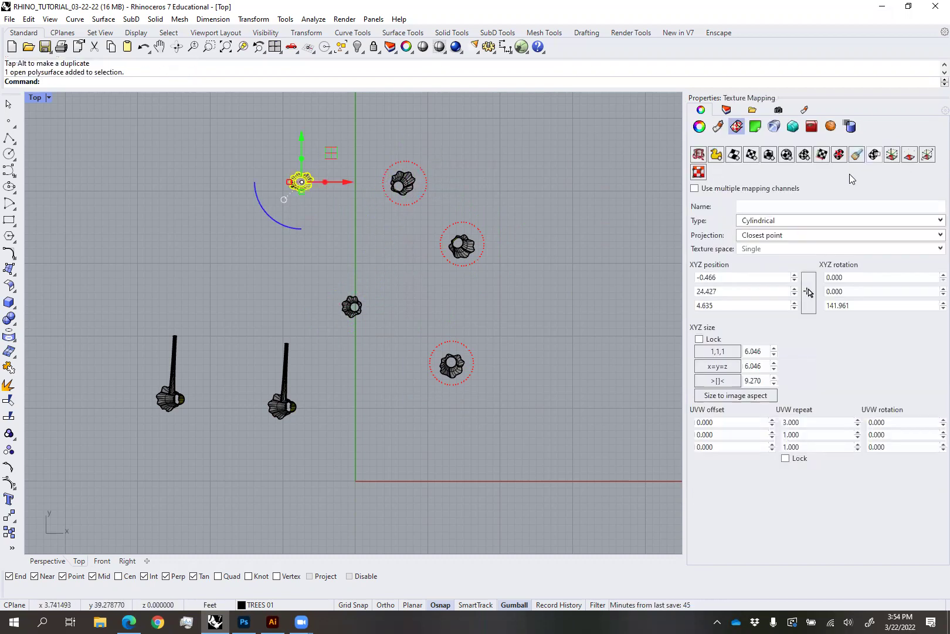
{"action": "left_click", "coordinate": [909, 154]}
{"action": "left_click_drag", "start_coordinate": [382, 274], "coordinate": [331, 148]}
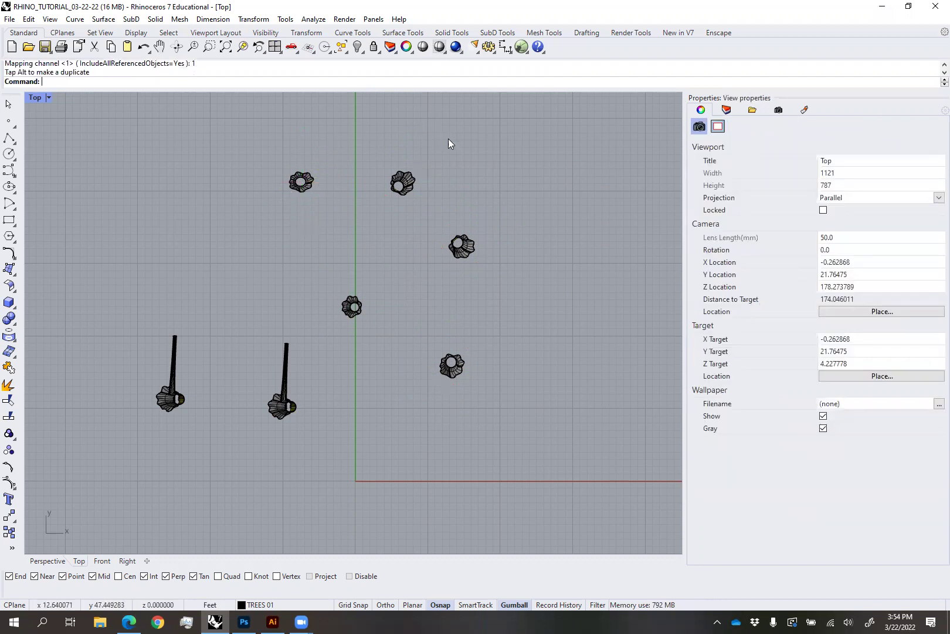
Return to the Perspective view and turn on the TREES 02 layer
{"action": "left_click", "coordinate": [47, 560]}
{"action": "right_click_drag", "start_coordinate": [365, 328], "coordinate": [388, 326]}
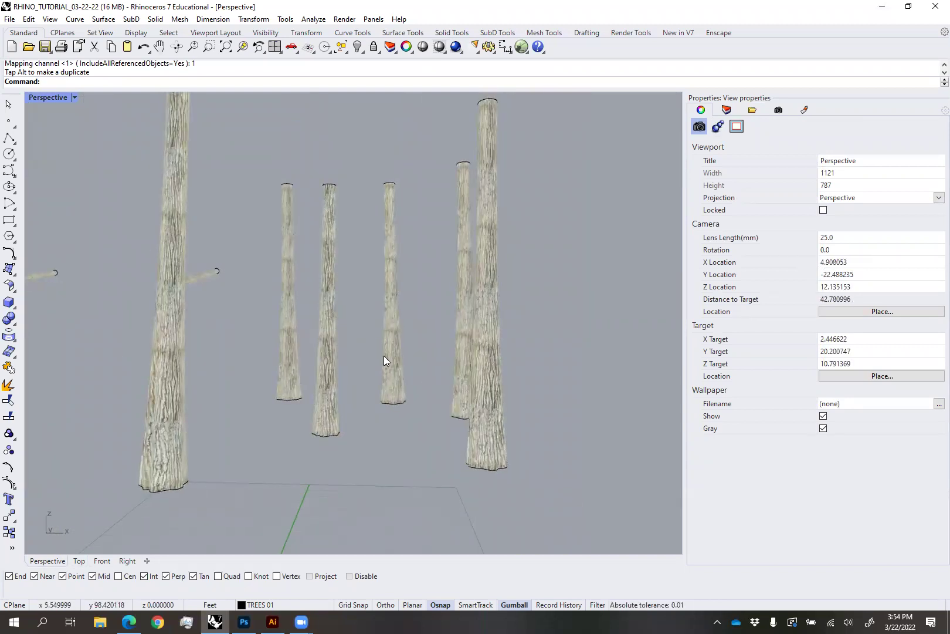
{"action": "left_click", "coordinate": [727, 109]}
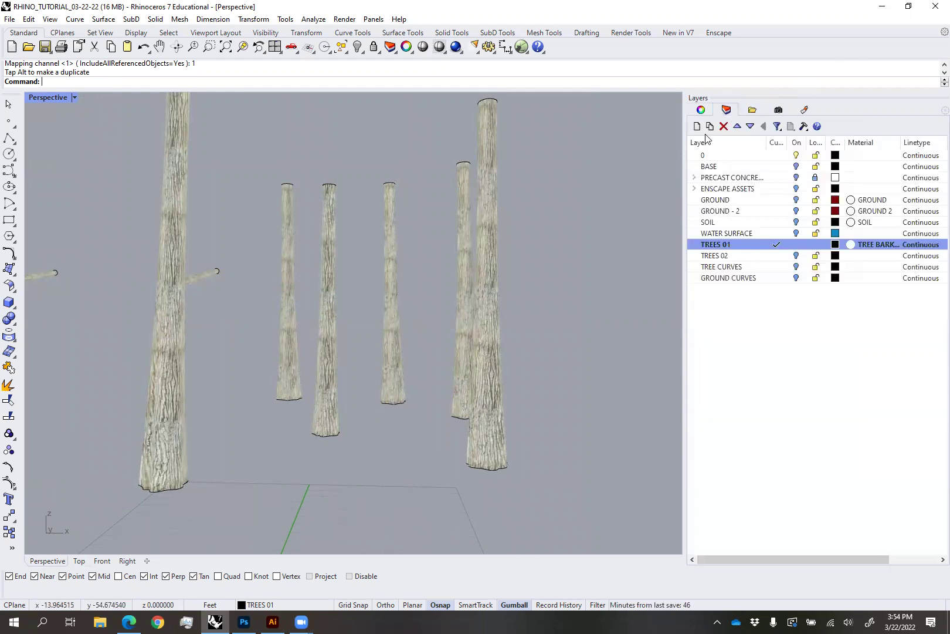
{"action": "left_click", "coordinate": [797, 255]}
{"action": "right_click_drag", "start_coordinate": [271, 301], "coordinate": [323, 350]}
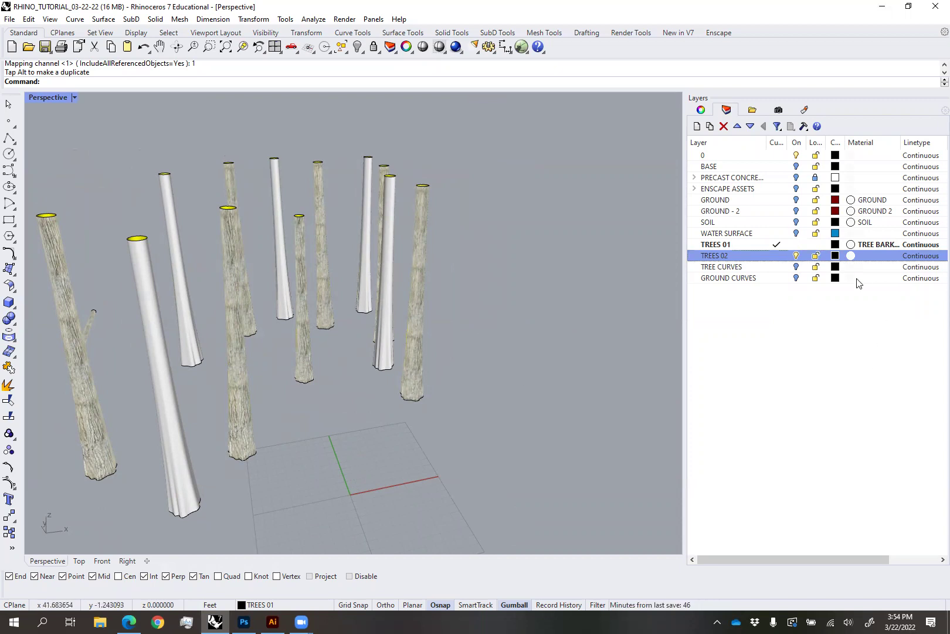
Create a Custom material named TREE BARK 2 for the TREES 02 layer
{"action": "left_click", "coordinate": [852, 258]}
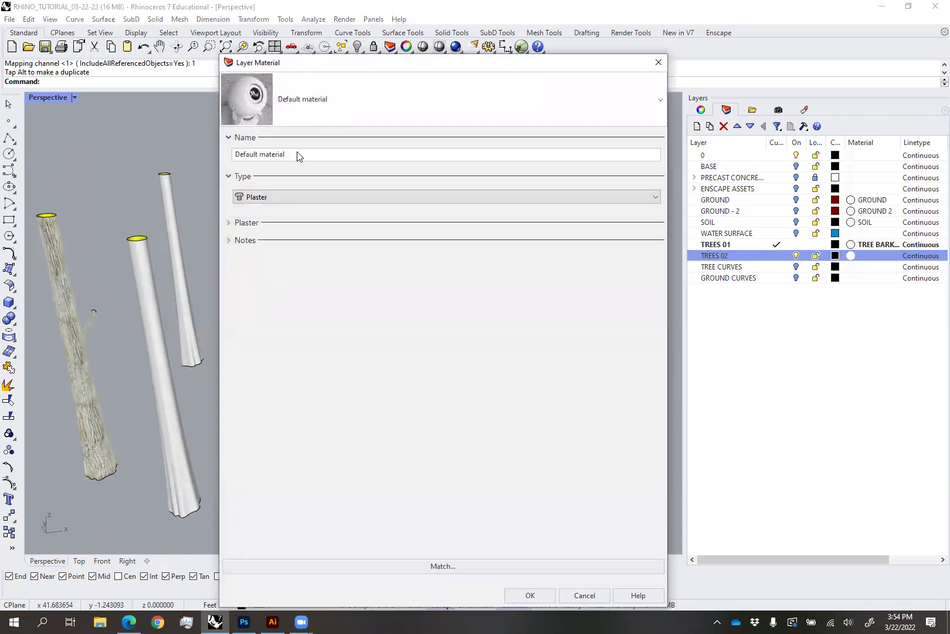
{"action": "left_click_drag", "start_coordinate": [297, 151], "coordinate": [170, 141]}
{"action": "type", "text": "TREE BARK 2"}
{"action": "left_click", "coordinate": [318, 197]}
{"action": "left_click", "coordinate": [276, 210]}
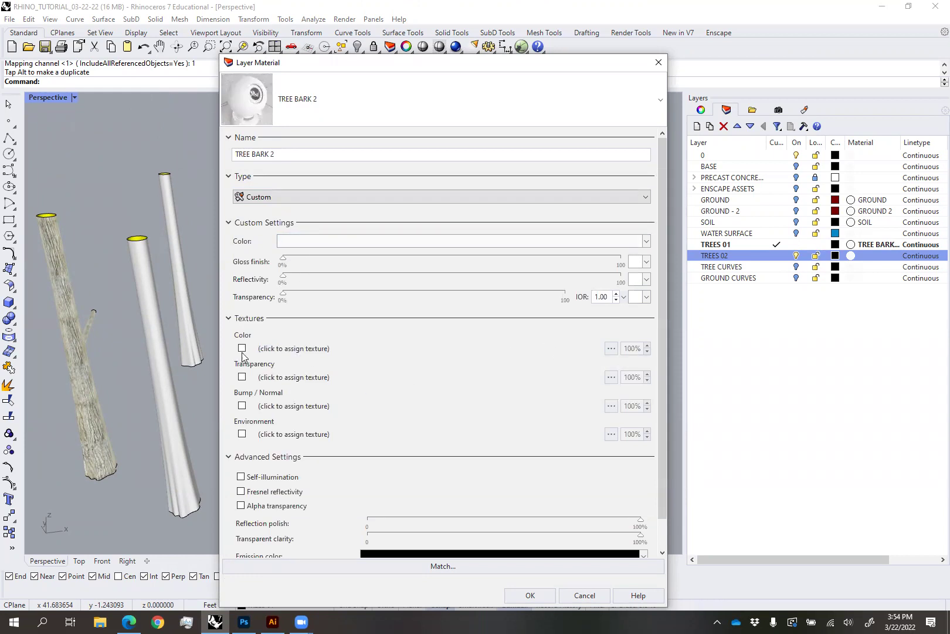
Assign the bark_texture_2 image as the color texture of TREE BARK 2 and apply the material to the layer
{"action": "left_click", "coordinate": [331, 353]}
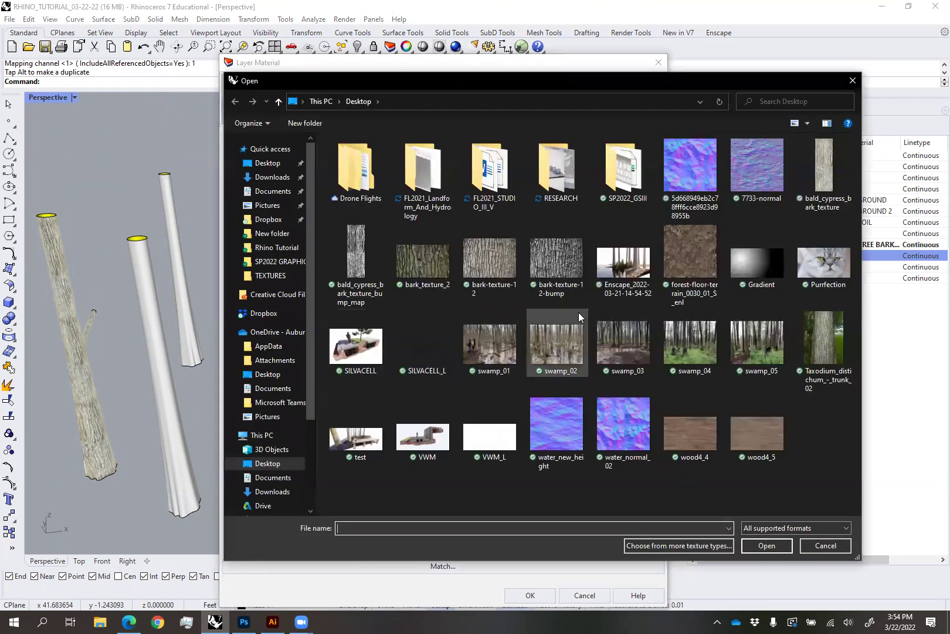
{"action": "double_click", "coordinate": [437, 268]}
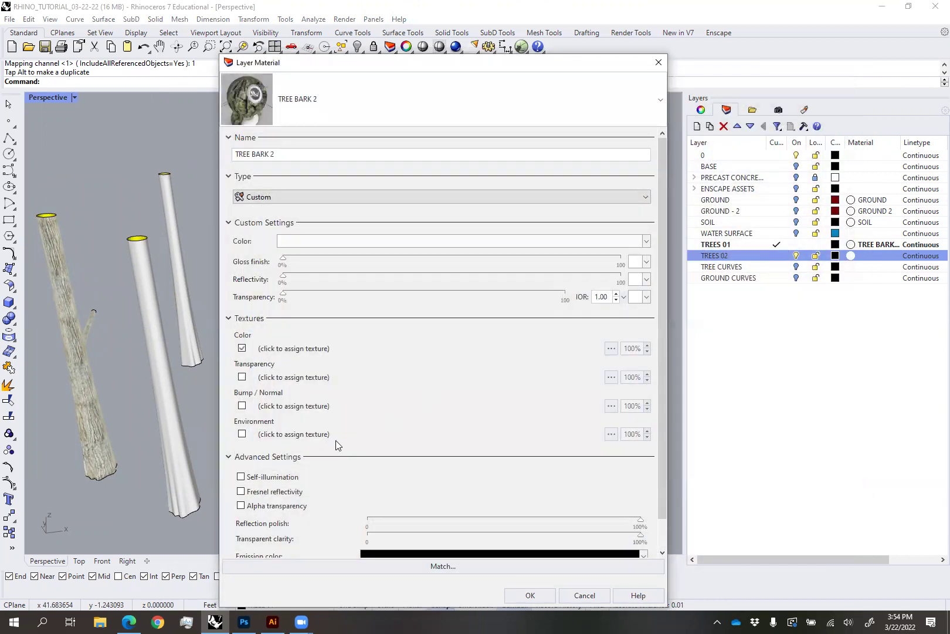
{"action": "left_click", "coordinate": [519, 590]}
{"action": "scroll", "coordinate": [301, 437], "scroll_direction": "up", "scroll_amount": 6}
{"action": "scroll", "coordinate": [210, 447], "scroll_direction": "down", "scroll_amount": 8}
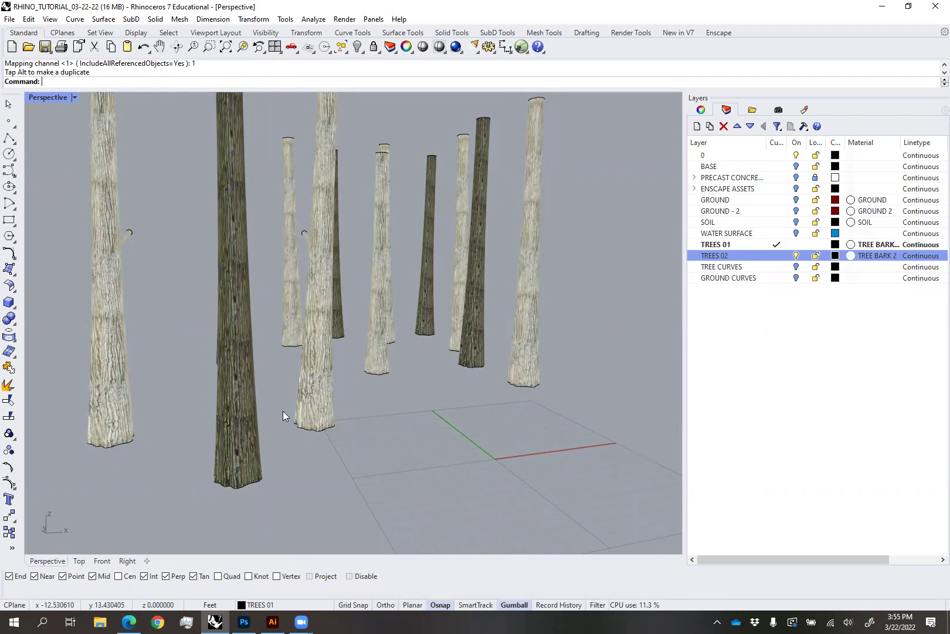
Turn on the GROUND, GROUND - 2, SOIL, ENSCAPE ASSETS and precast concrete layers
{"action": "right_click_drag", "start_coordinate": [340, 363], "coordinate": [548, 304]}
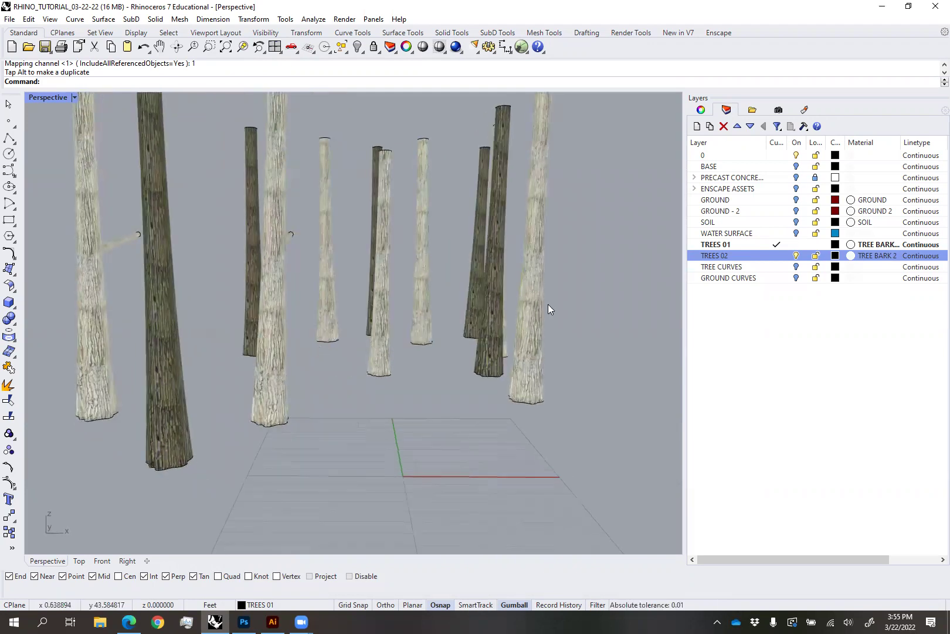
{"action": "left_click", "coordinate": [831, 335]}
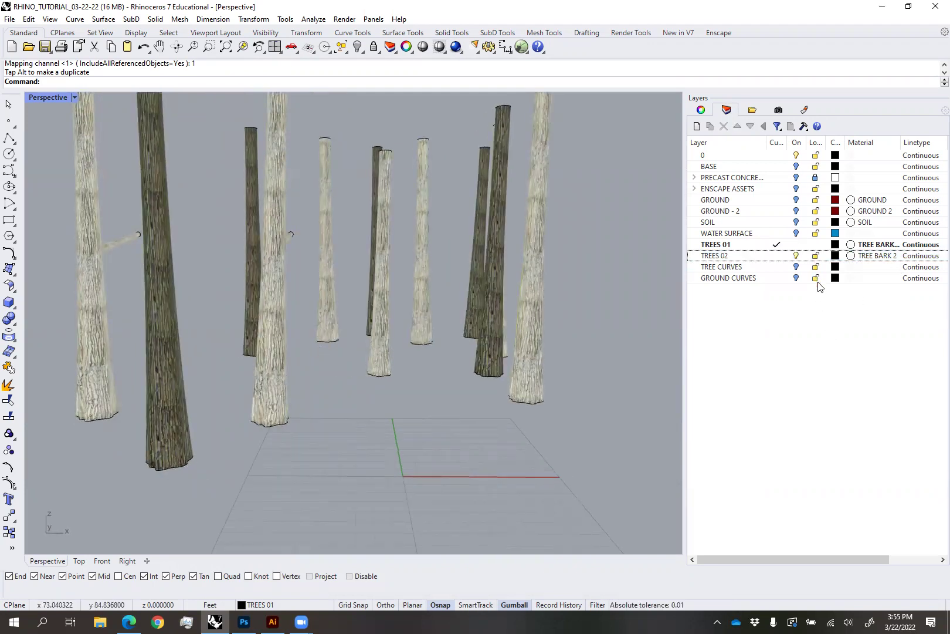
{"action": "left_click", "coordinate": [796, 200]}
{"action": "left_click", "coordinate": [796, 211]}
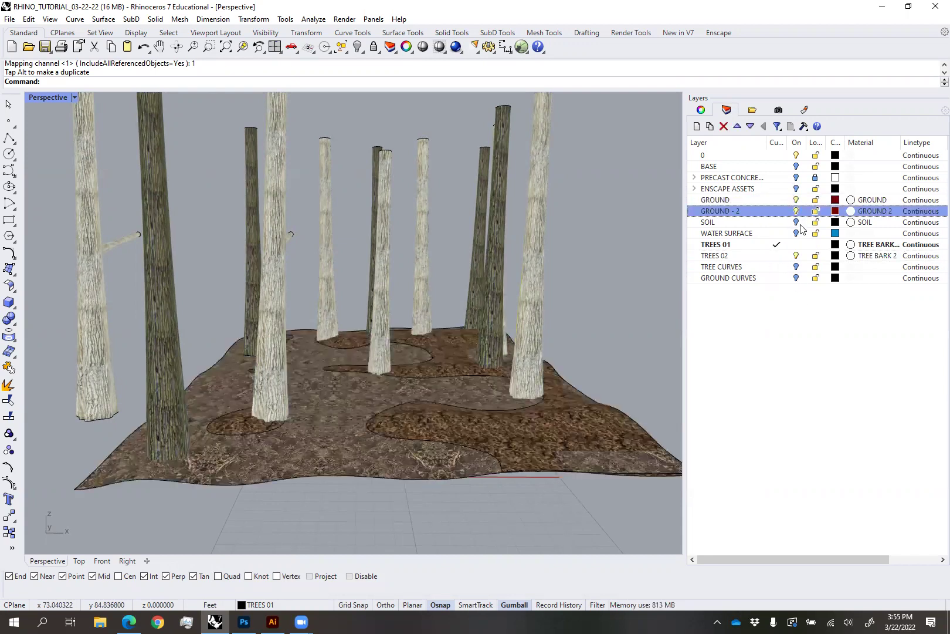
{"action": "left_click", "coordinate": [796, 222]}
{"action": "left_click", "coordinate": [796, 188]}
{"action": "left_click", "coordinate": [796, 177]}
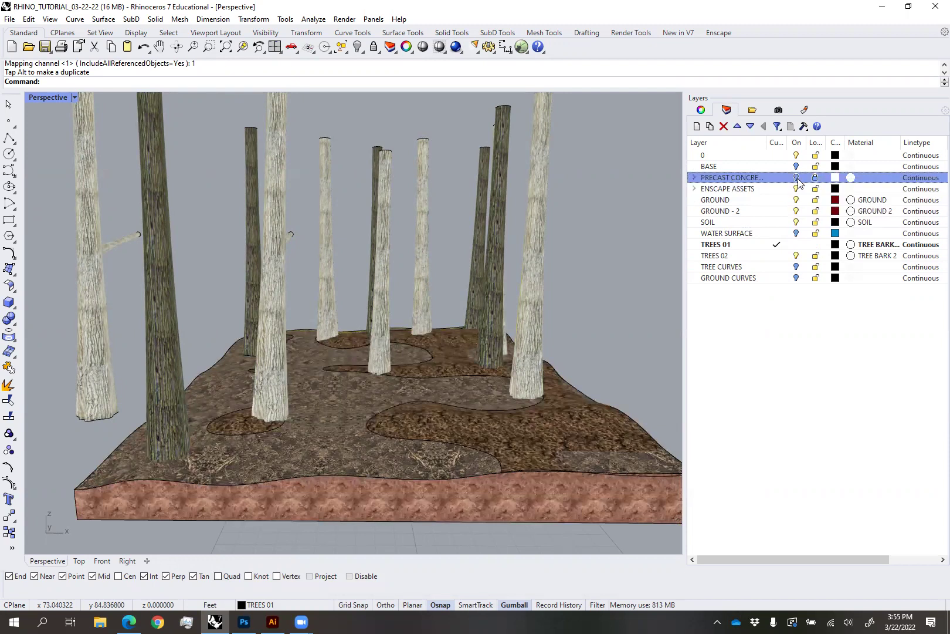
{"action": "right_click_drag", "start_coordinate": [632, 255], "coordinate": [658, 278]}
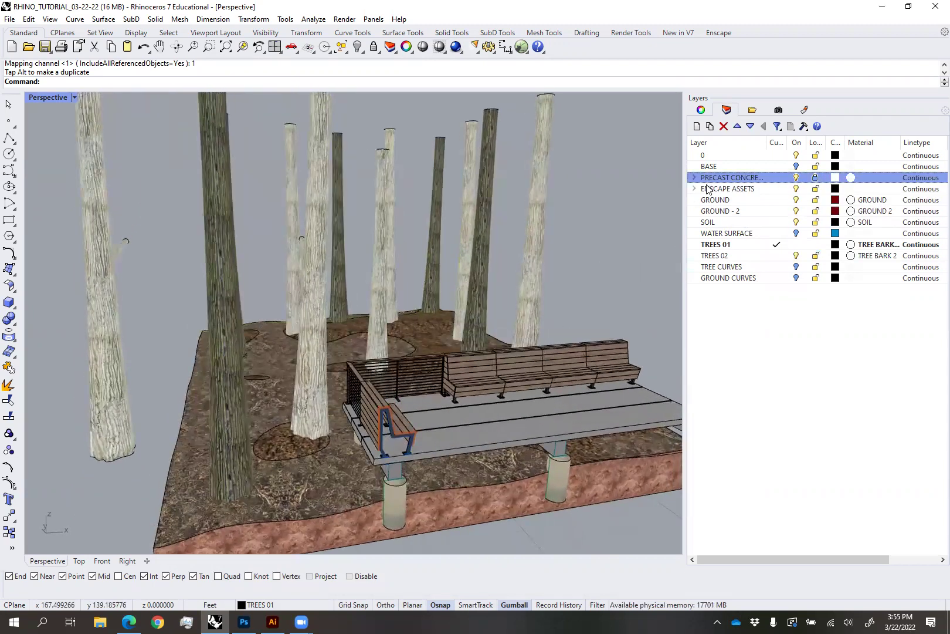
Turn on the BASE layer and turn off the PEOPLE sublayer of ENSCAPE ASSETS
{"action": "left_click", "coordinate": [694, 188]}
{"action": "left_click", "coordinate": [796, 166]}
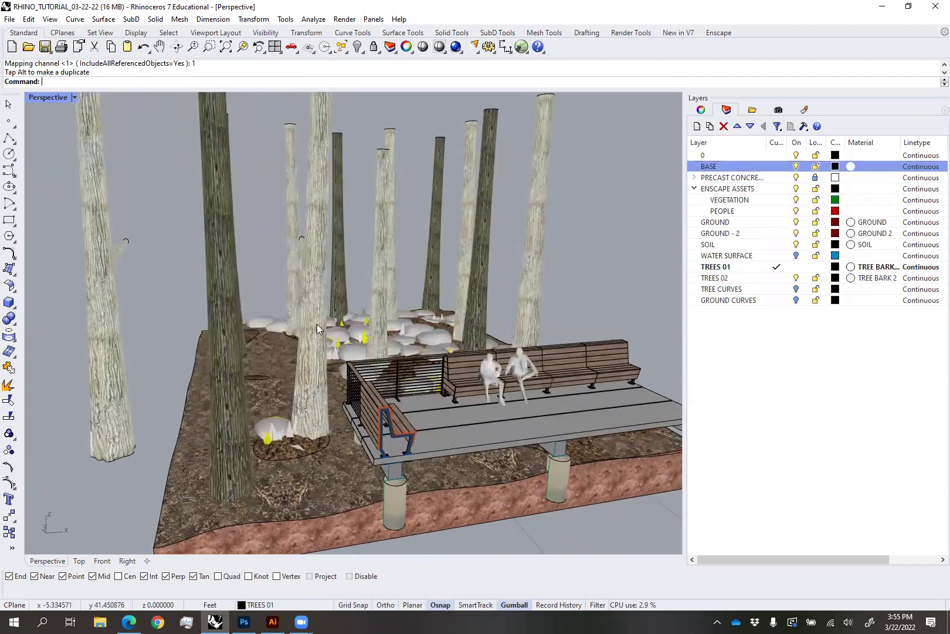
{"action": "right_click_drag", "start_coordinate": [657, 259], "coordinate": [679, 266]}
{"action": "left_click", "coordinate": [796, 210]}
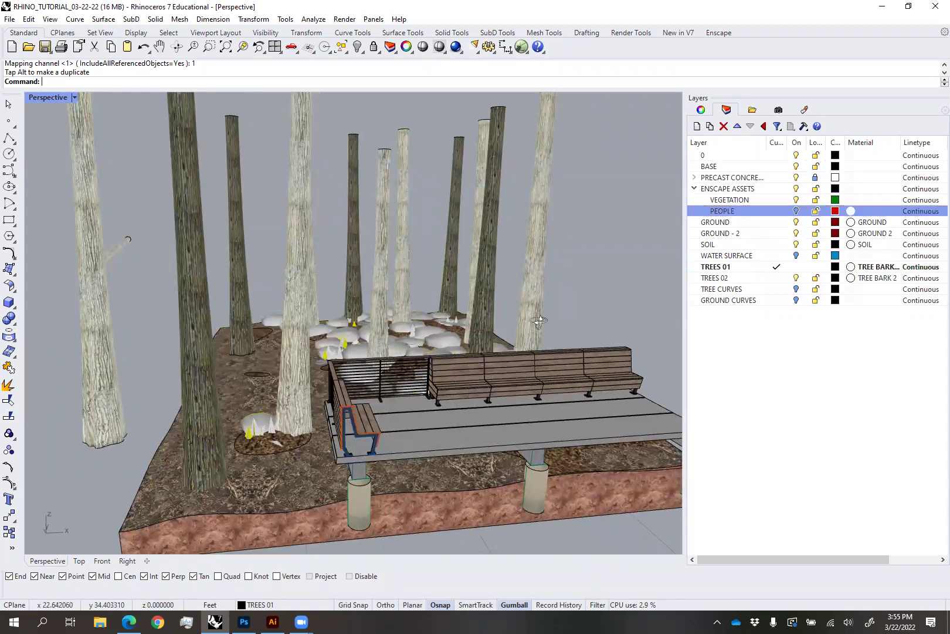
Move the tree block standing outside the ground onto the mulch bed in the rear corner and rotate it about its vertical axis
{"action": "scroll", "coordinate": [521, 334], "scroll_direction": "down", "scroll_amount": 5}
{"action": "right_click_drag", "start_coordinate": [169, 295], "coordinate": [349, 273]}
{"action": "left_click", "coordinate": [188, 314]}
{"action": "left_click_drag", "start_coordinate": [349, 273], "coordinate": [320, 160]}
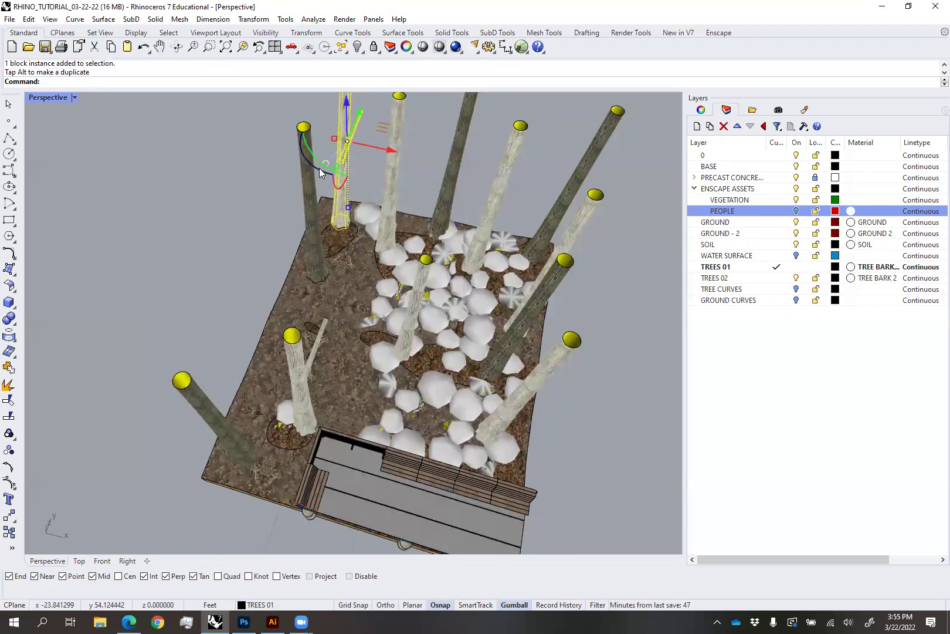
{"action": "left_click", "coordinate": [278, 157]}
{"action": "left_click", "coordinate": [306, 170]}
{"action": "left_click", "coordinate": [345, 159]}
{"action": "left_click", "coordinate": [305, 163]}
{"action": "left_click", "coordinate": [306, 166]}
{"action": "left_click", "coordinate": [337, 169]}
{"action": "left_click_drag", "start_coordinate": [323, 175], "coordinate": [343, 127]}
{"action": "left_click", "coordinate": [425, 209]}
{"action": "right_click_drag", "start_coordinate": [435, 346], "coordinate": [465, 263]}
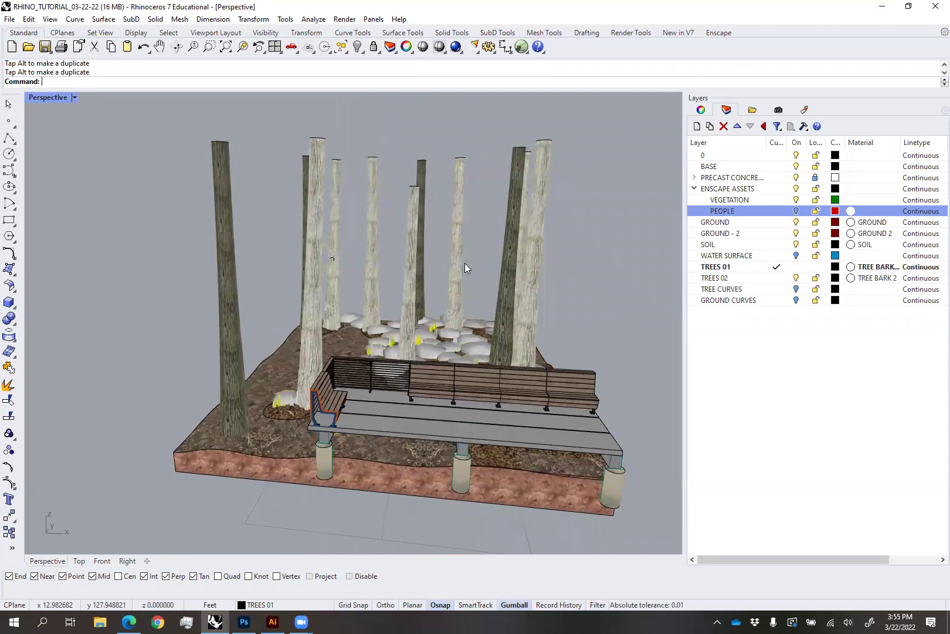
Frame the whole scene in the Perspective view and start the Enscape live render
{"action": "right_click_drag", "start_coordinate": [338, 308], "coordinate": [392, 323]}
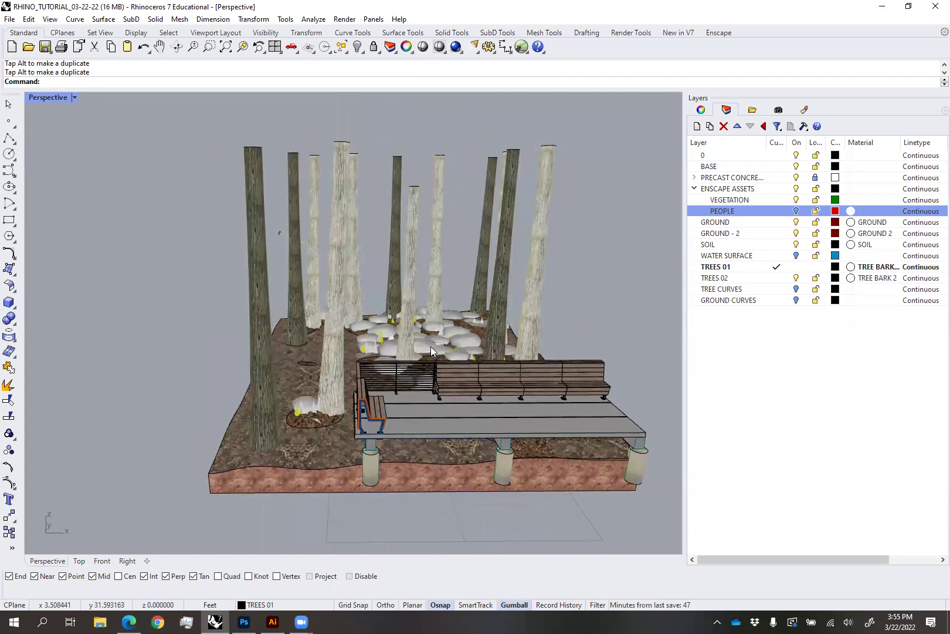
{"action": "left_click", "coordinate": [719, 33]}
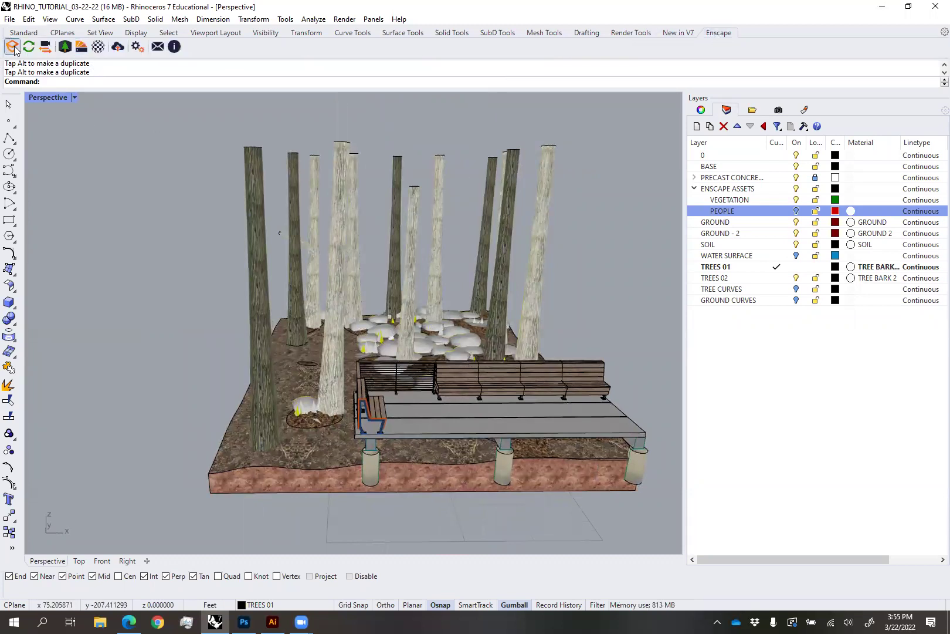
{"action": "left_click", "coordinate": [32, 50]}
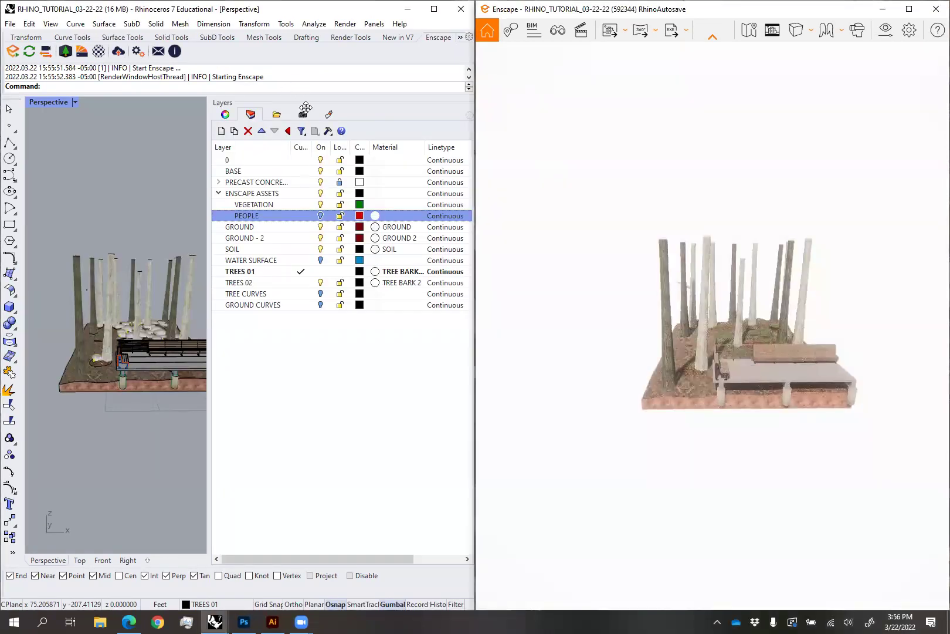
Undock the Layers panel, shrink it and park it below the model so the Perspective viewport has more room
{"action": "left_click_drag", "start_coordinate": [306, 108], "coordinate": [350, 466]}
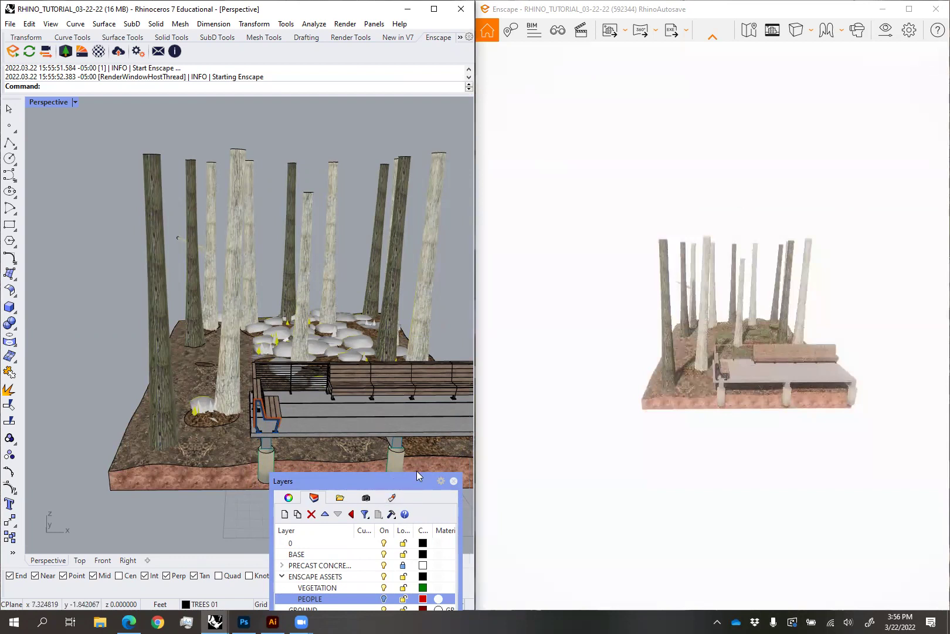
{"action": "left_click_drag", "start_coordinate": [409, 488], "coordinate": [412, 223]}
{"action": "left_click_drag", "start_coordinate": [421, 515], "coordinate": [421, 349]}
{"action": "left_click_drag", "start_coordinate": [410, 225], "coordinate": [404, 495]}
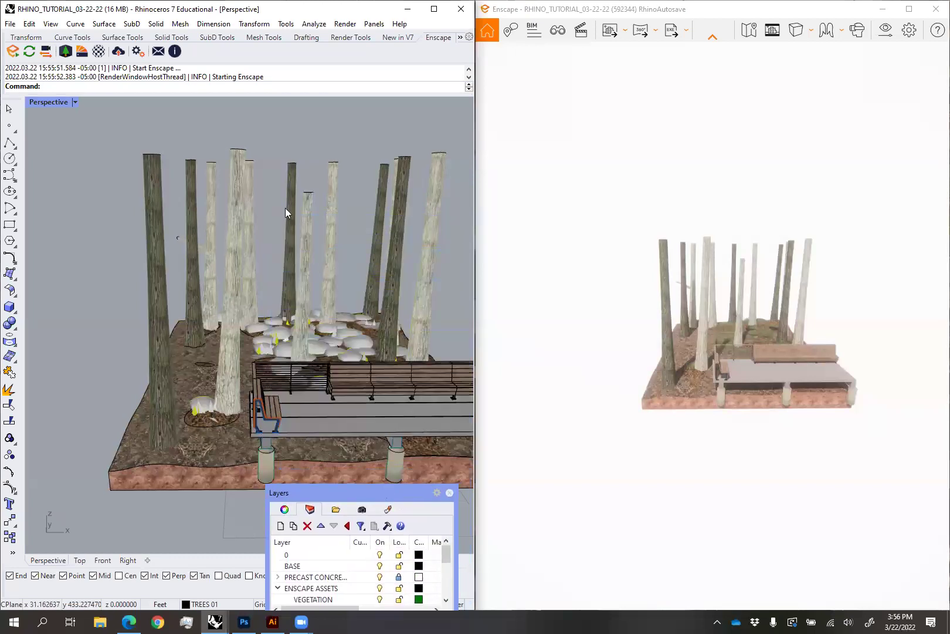
Synchronize the Enscape camera with the Rhino view and examine the rendered bark, ground and bench platform up close
{"action": "right_click_drag", "start_coordinate": [316, 285], "coordinate": [268, 267]}
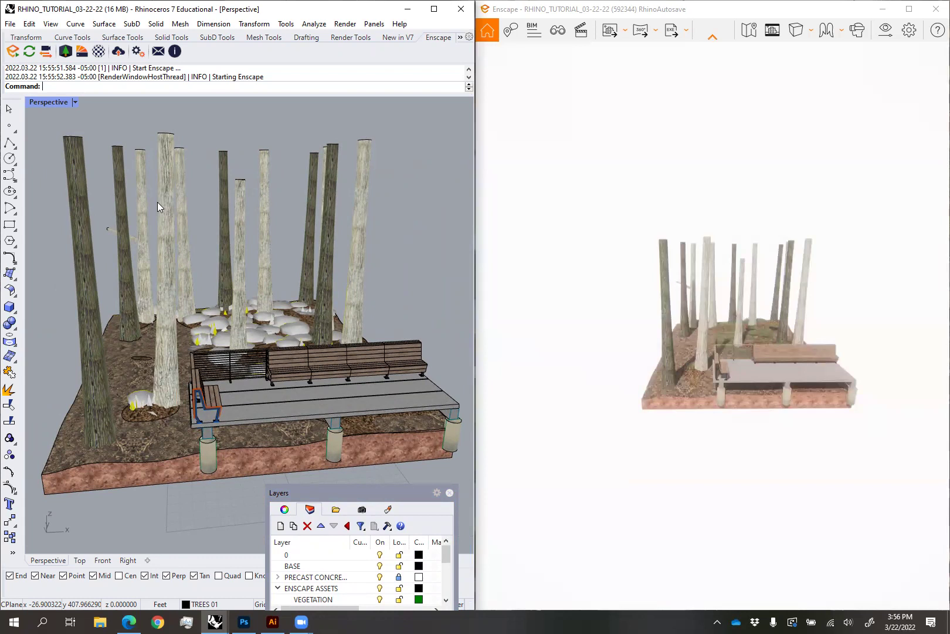
{"action": "left_click", "coordinate": [45, 51]}
{"action": "right_click_drag", "start_coordinate": [243, 306], "coordinate": [292, 292]}
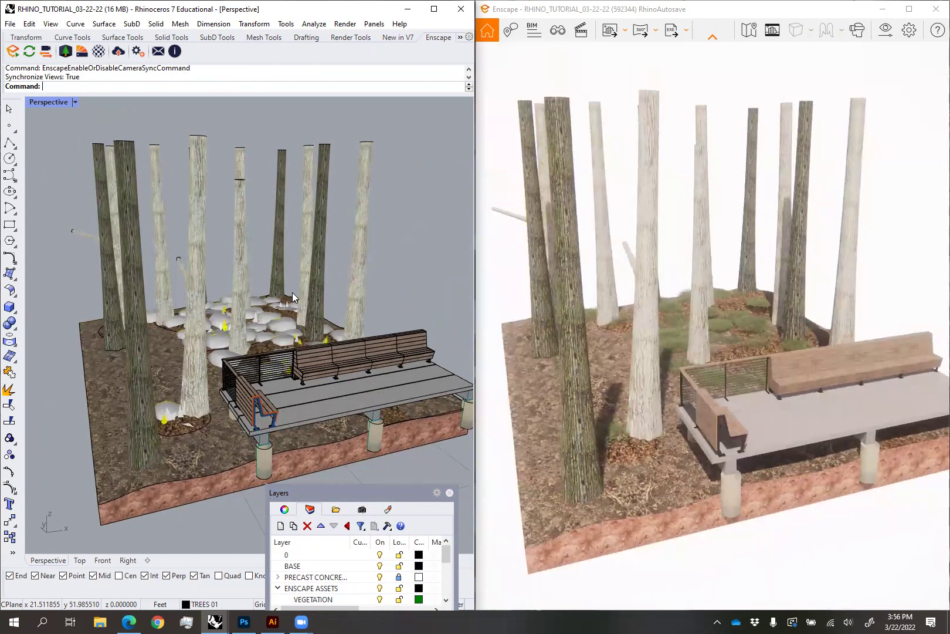
{"action": "right_click_drag", "start_coordinate": [281, 326], "coordinate": [292, 358]}
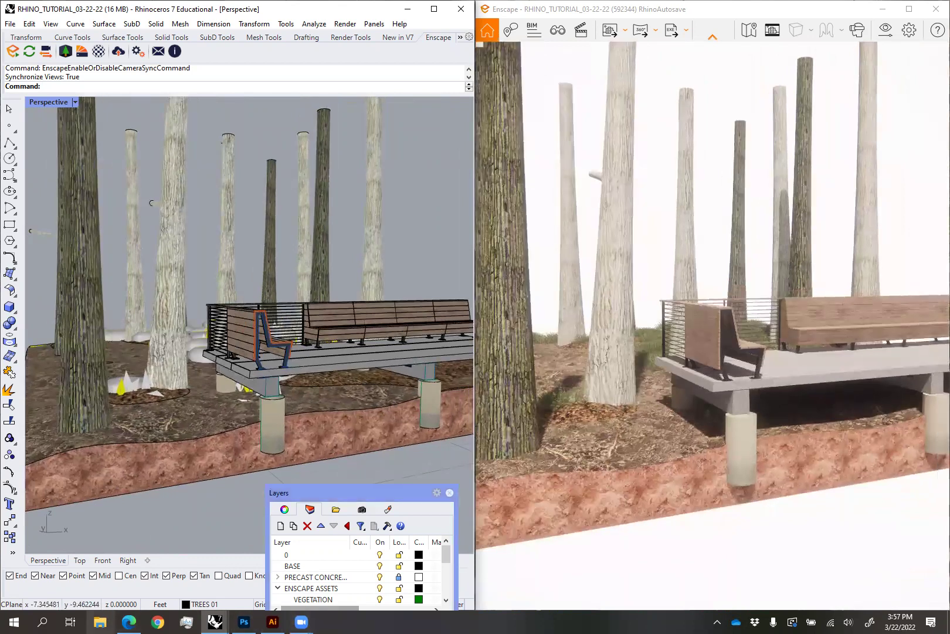
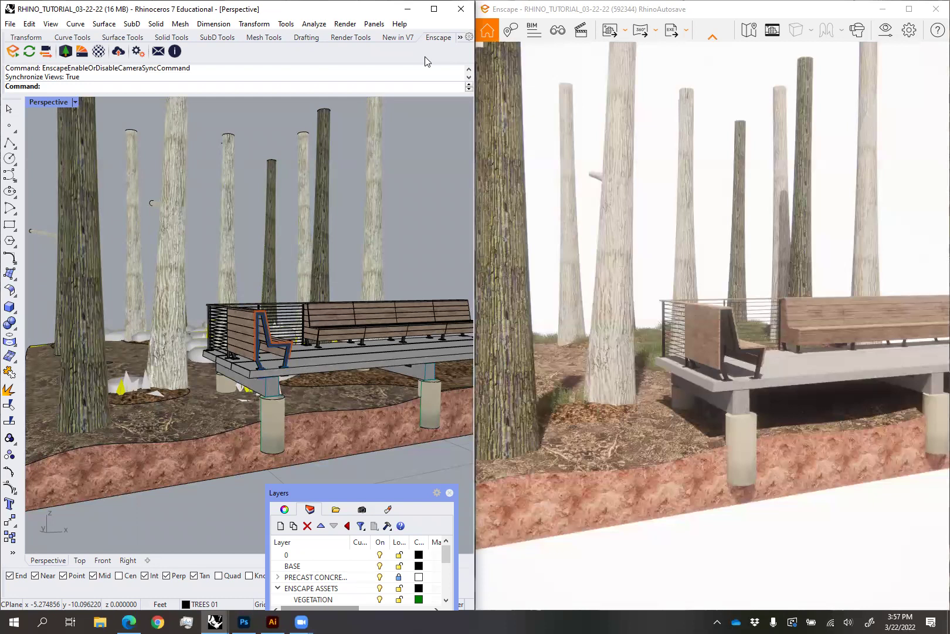
Close the Enscape render, maximize the Rhino window and dock the Layers panel beside the viewport again
{"action": "left_click", "coordinate": [932, 11]}
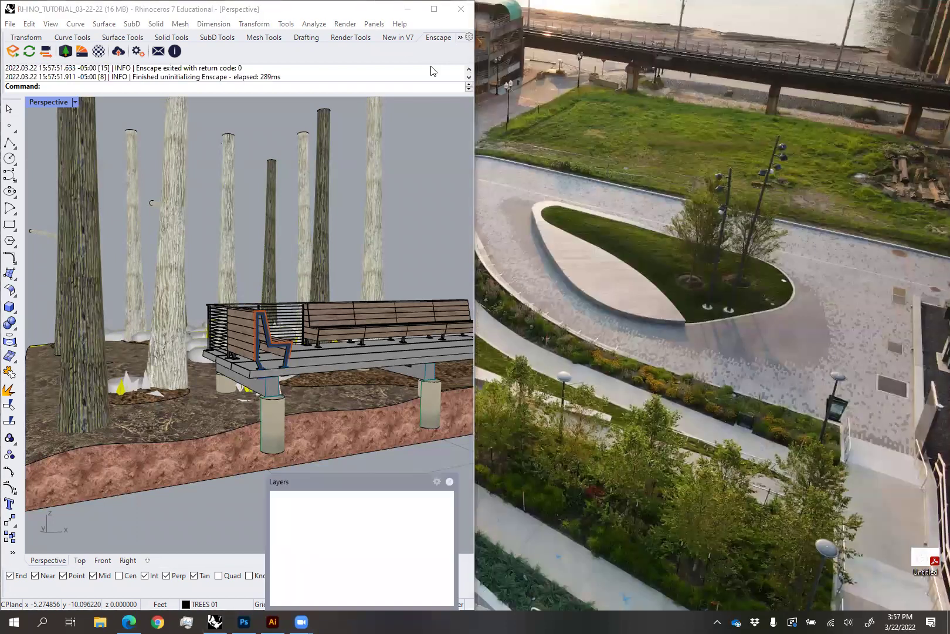
{"action": "left_click", "coordinate": [434, 9]}
{"action": "left_click_drag", "start_coordinate": [329, 481], "coordinate": [740, 260]}
Turn on the WATER SURFACE layer and adjust the water plane's height so it floods only the low areas of the ground
{"action": "left_click", "coordinate": [851, 256]}
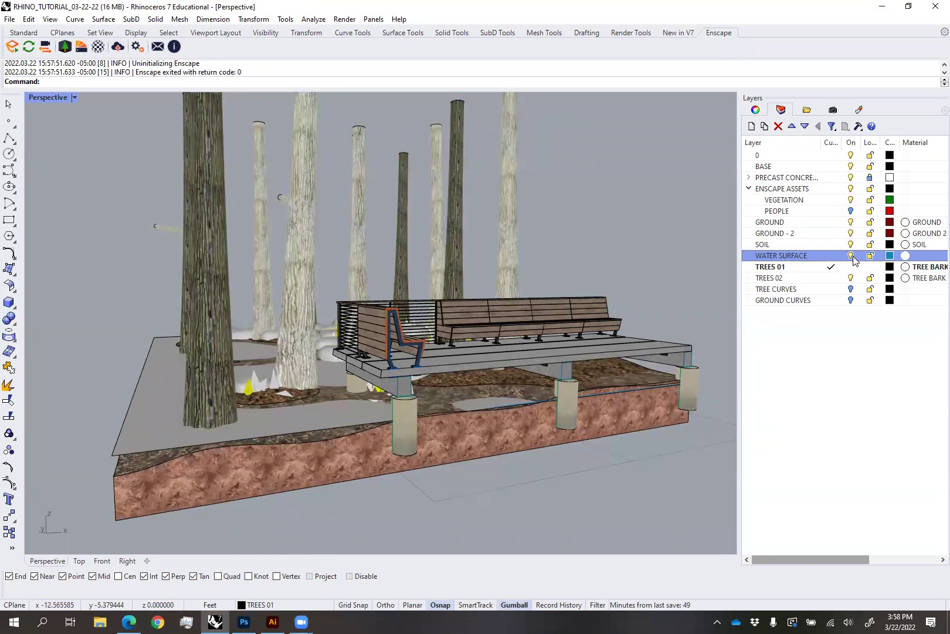
{"action": "left_click", "coordinate": [149, 440]}
{"action": "right_click_drag", "start_coordinate": [374, 325], "coordinate": [417, 318]}
{"action": "left_click_drag", "start_coordinate": [341, 311], "coordinate": [341, 428]}
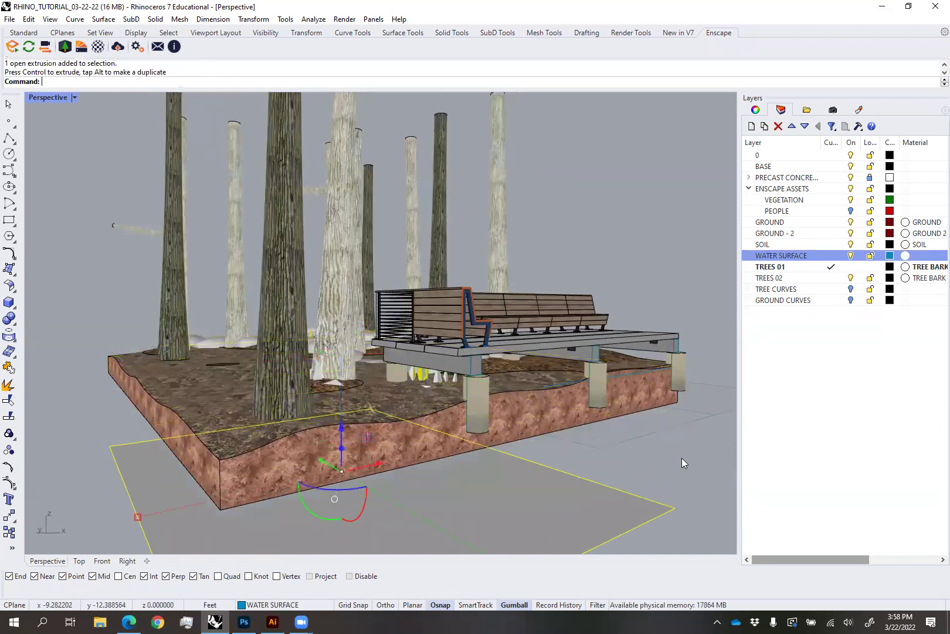
{"action": "scroll", "coordinate": [682, 457], "scroll_direction": "down", "scroll_amount": 5}
{"action": "scroll", "coordinate": [608, 493], "scroll_direction": "up", "scroll_amount": 3}
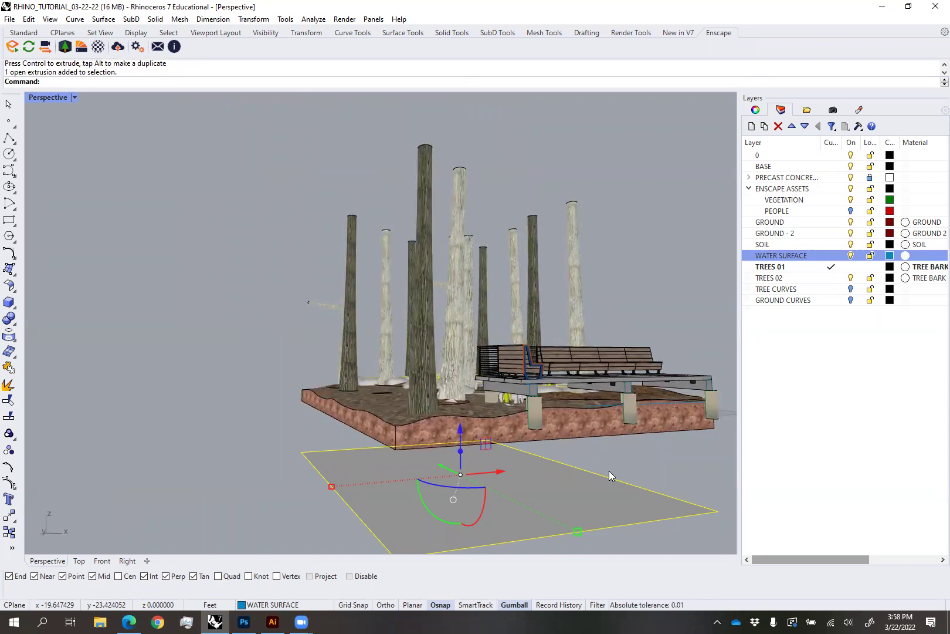
{"action": "left_click_drag", "start_coordinate": [460, 430], "coordinate": [457, 350]}
{"action": "right_click_drag", "start_coordinate": [315, 443], "coordinate": [381, 505]}
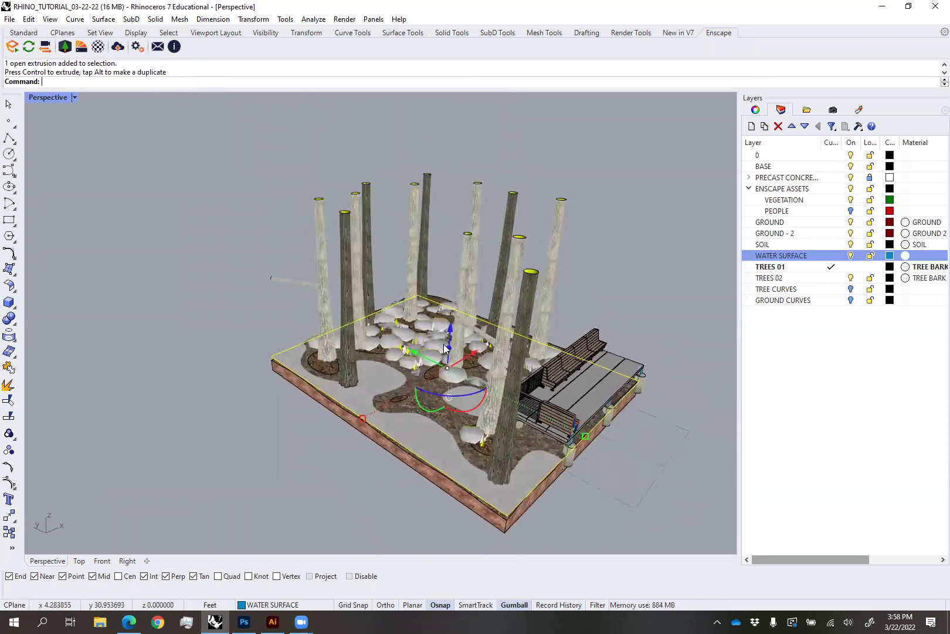
{"action": "scroll", "coordinate": [455, 339], "scroll_direction": "up", "scroll_amount": 5}
{"action": "left_click_drag", "start_coordinate": [455, 339], "coordinate": [461, 343]}
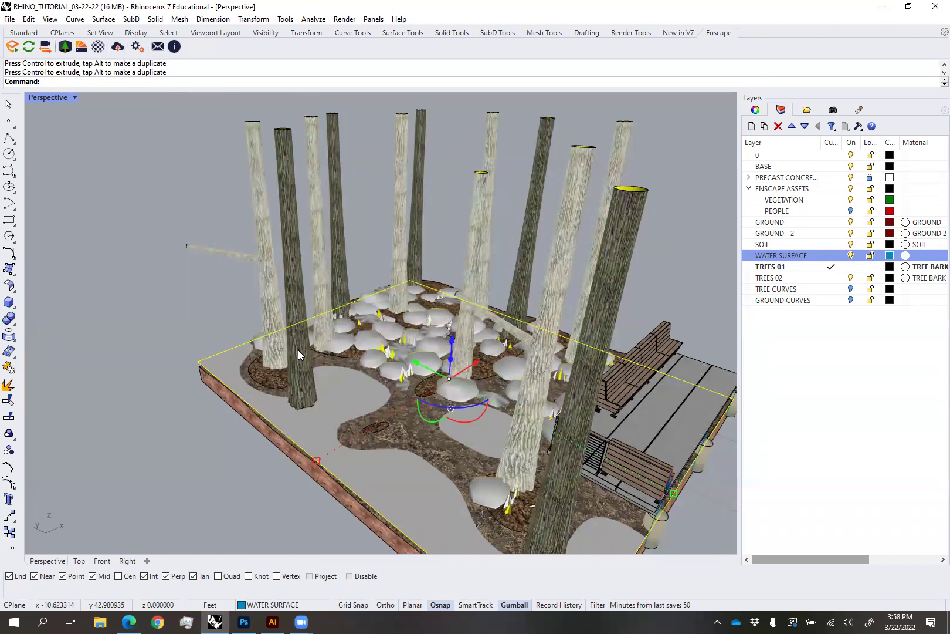
Examine from several angles how the water surface meets the ground, soil edges and trunks
{"action": "left_click", "coordinate": [209, 253]}
{"action": "right_click_drag", "start_coordinate": [209, 254], "coordinate": [305, 411]}
{"action": "left_click", "coordinate": [308, 410]}
{"action": "right_click_drag", "start_coordinate": [391, 434], "coordinate": [374, 423]}
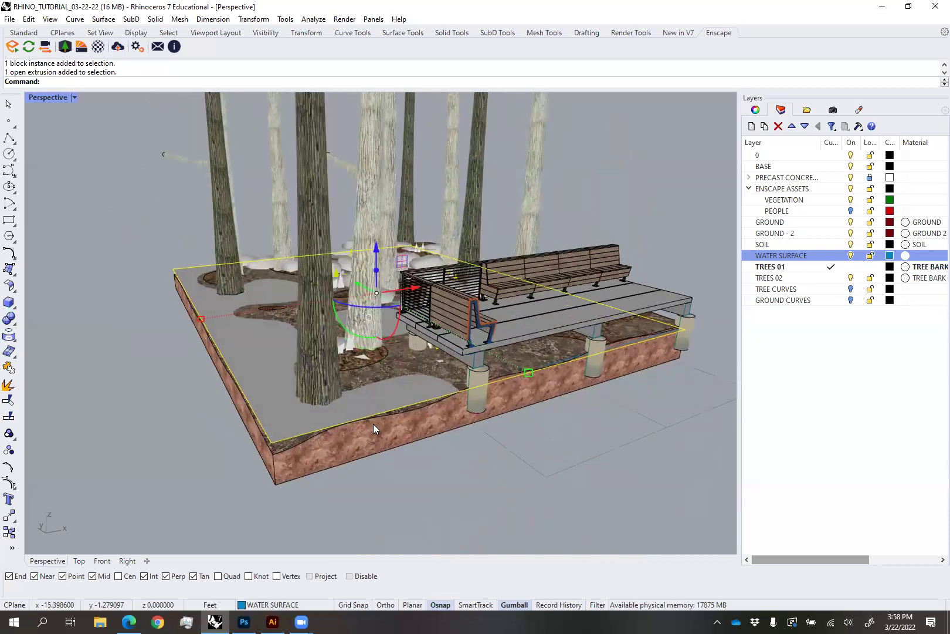
{"action": "right_click_drag", "start_coordinate": [440, 444], "coordinate": [493, 445]}
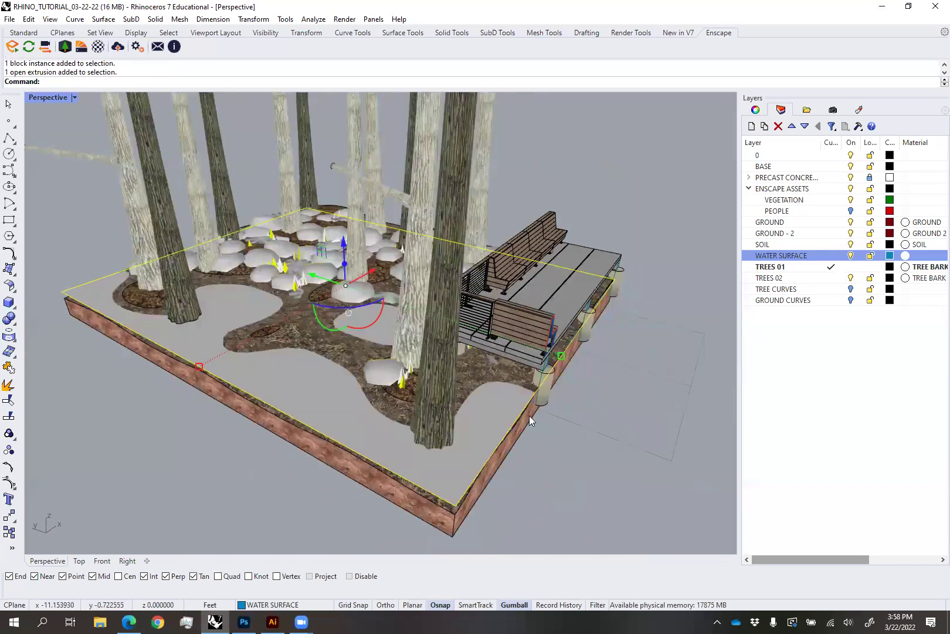
{"action": "left_click", "coordinate": [645, 348]}
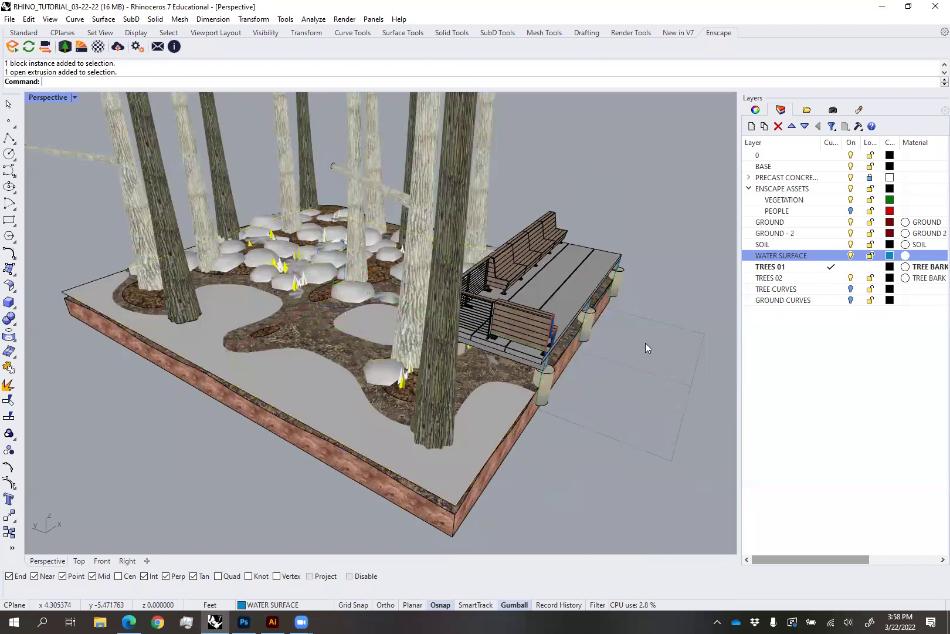
{"action": "right_click_drag", "start_coordinate": [560, 396], "coordinate": [525, 350]}
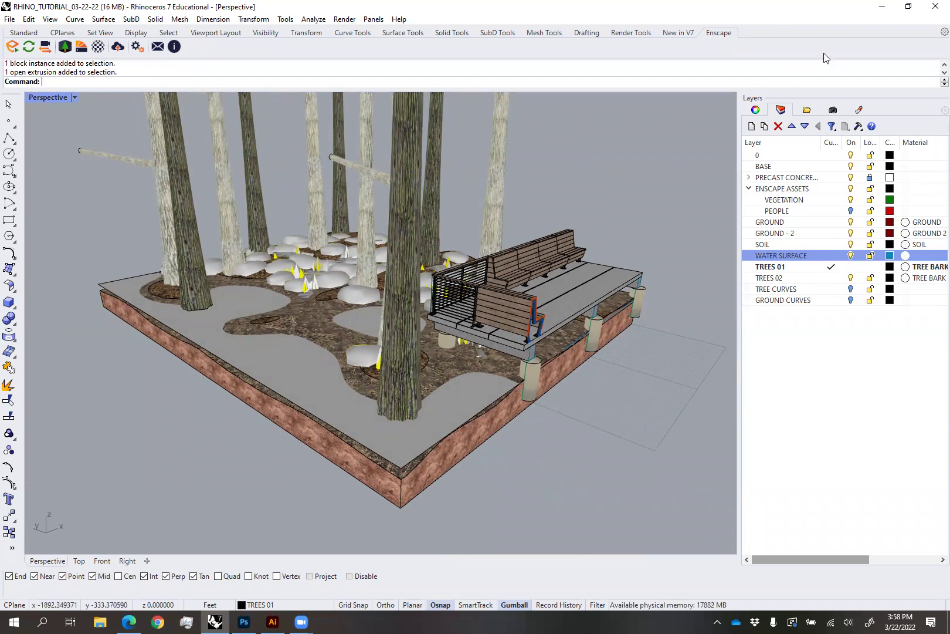
{"action": "right_click_drag", "start_coordinate": [512, 420], "coordinate": [431, 417]}
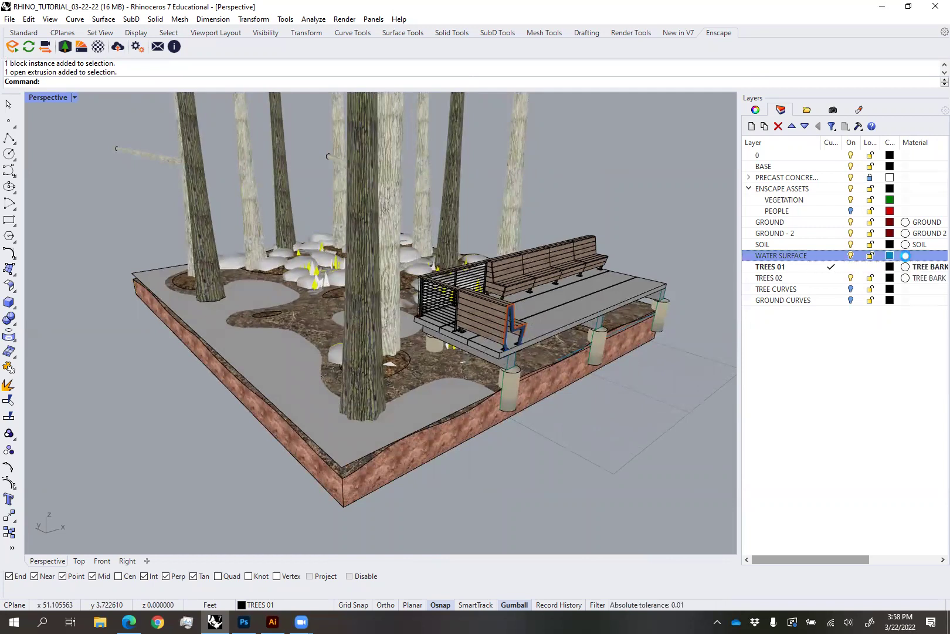
Assign the WATER SURFACE layer a new Custom material named SWAMP WATER EATER ARGGH
{"action": "left_click", "coordinate": [906, 258]}
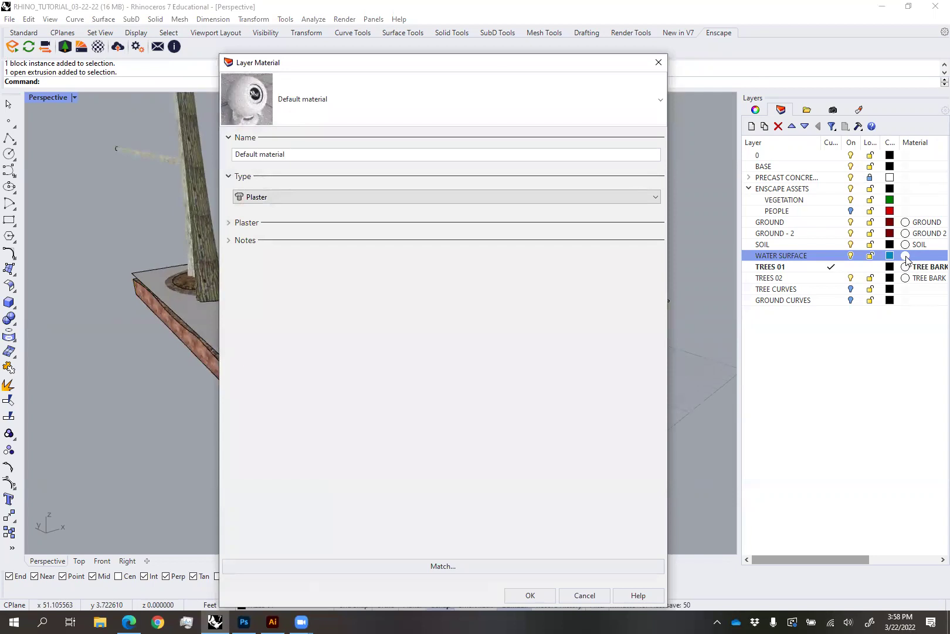
{"action": "left_click", "coordinate": [157, 170]}
{"action": "type", "text": "SWAMP WA"}
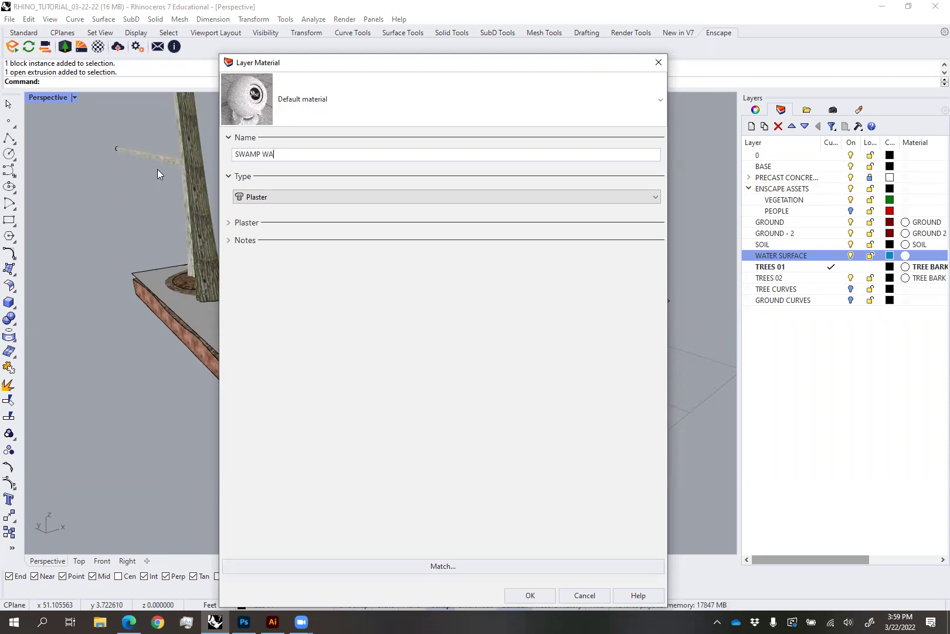
{"action": "type", "text": "TER EATER ARGGH"}
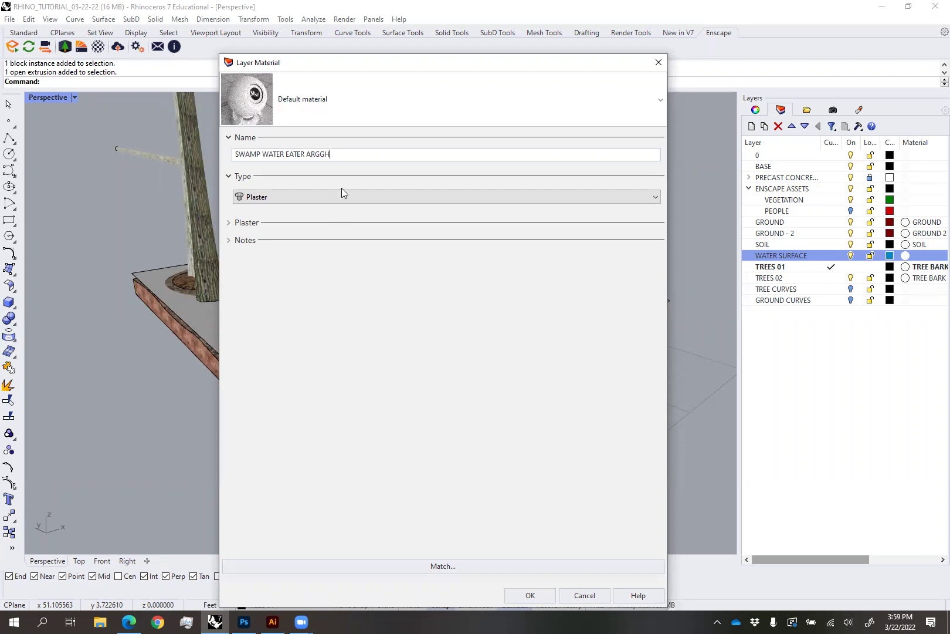
{"action": "left_click", "coordinate": [328, 198]}
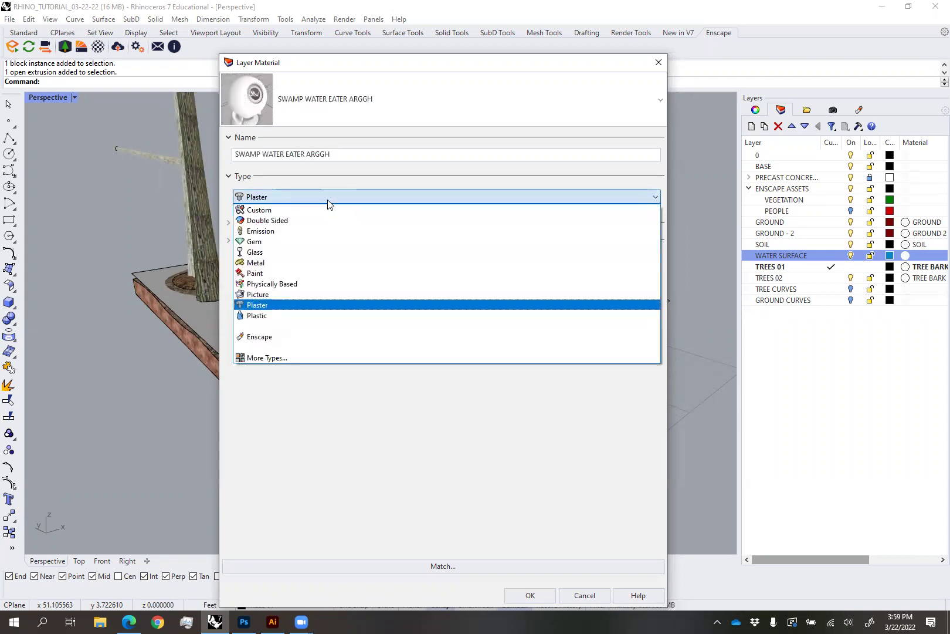
{"action": "left_click", "coordinate": [295, 210]}
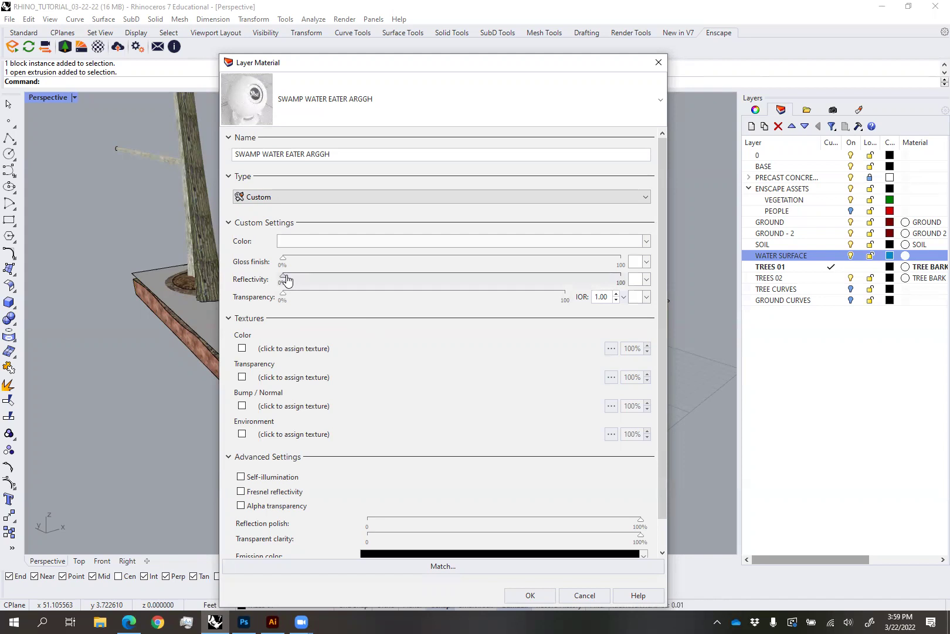
Make the water material black with its gloss finish and reflectivity both at 100%
{"action": "left_click", "coordinate": [319, 241]}
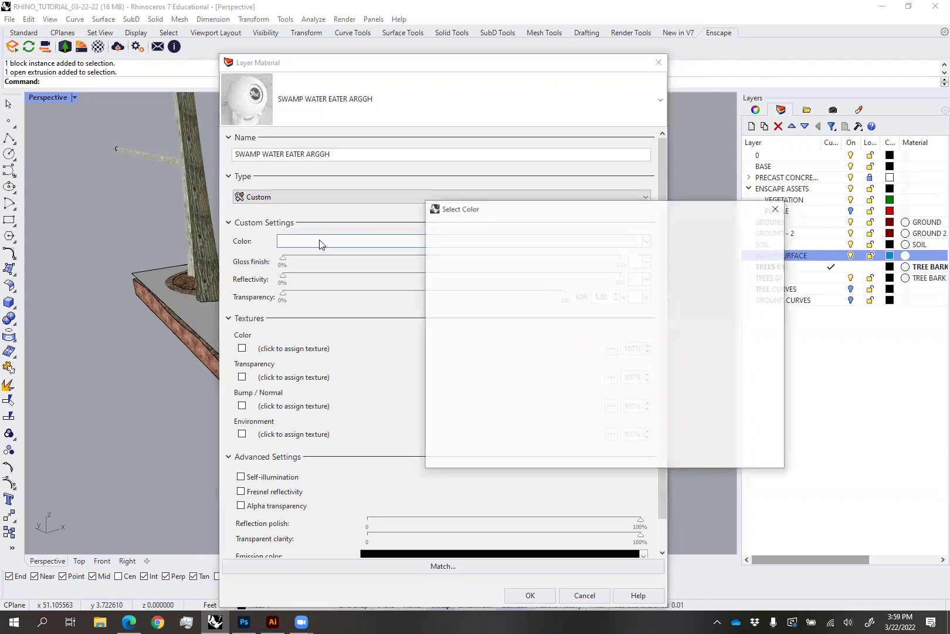
{"action": "left_click", "coordinate": [461, 259]}
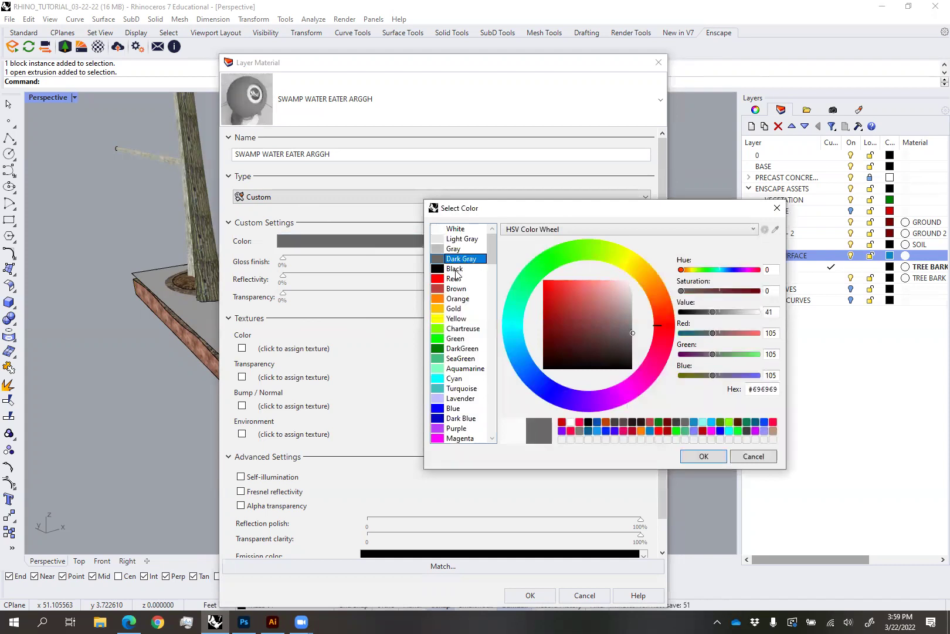
{"action": "left_click", "coordinate": [456, 271]}
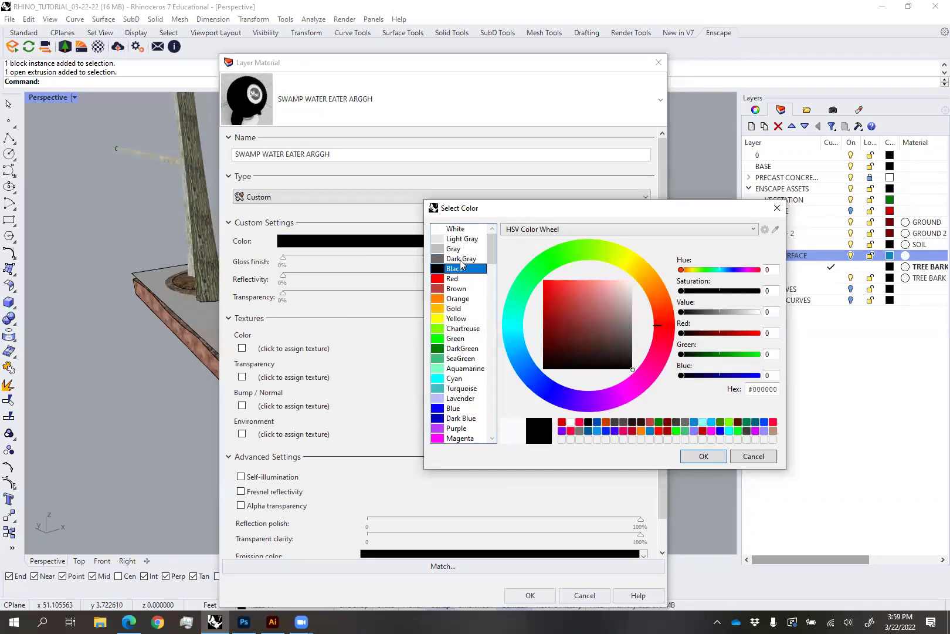
{"action": "left_click", "coordinate": [702, 456]}
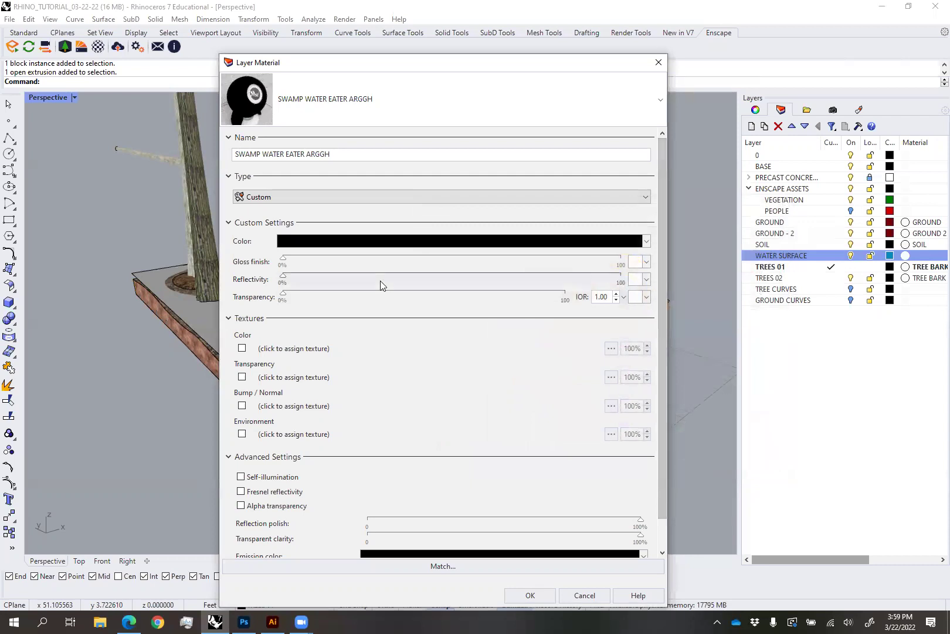
{"action": "left_click_drag", "start_coordinate": [283, 259], "coordinate": [738, 256]}
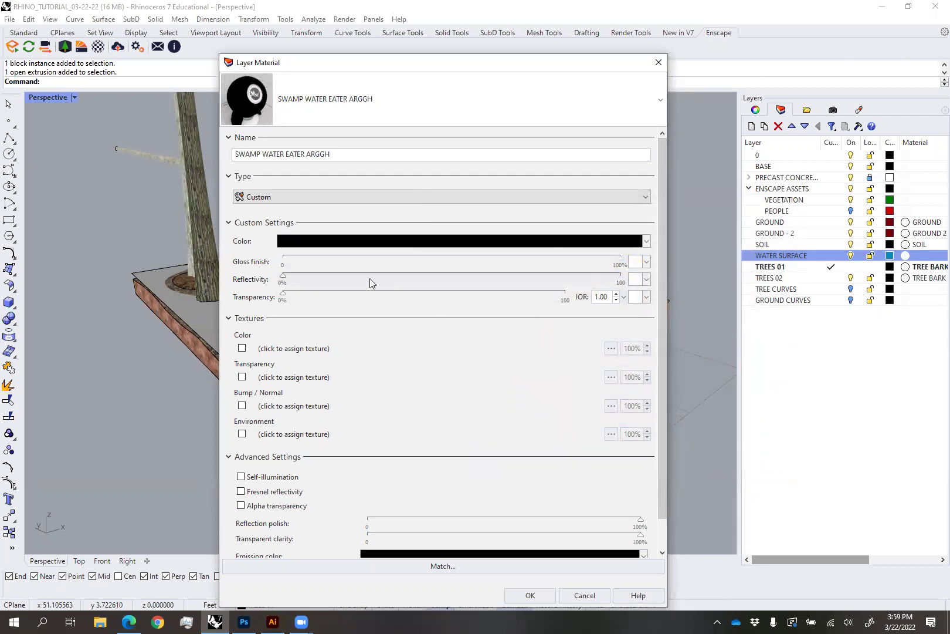
{"action": "left_click_drag", "start_coordinate": [285, 282], "coordinate": [650, 272]}
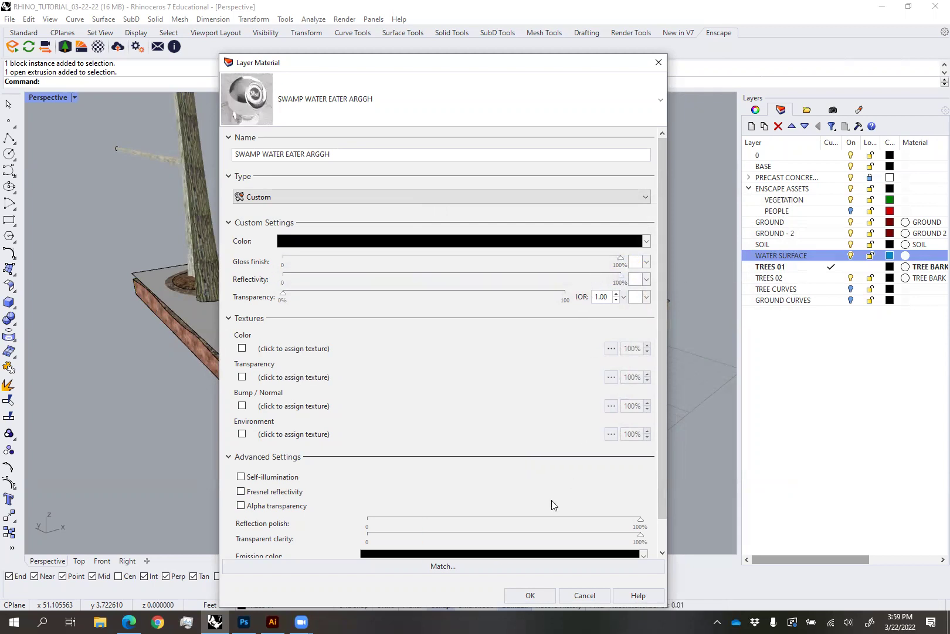
{"action": "left_click", "coordinate": [528, 597]}
Start the Enscape render, restore the Rhino window down beside it and view the water around the front trunk up close
{"action": "right_click_drag", "start_coordinate": [503, 546], "coordinate": [487, 405]}
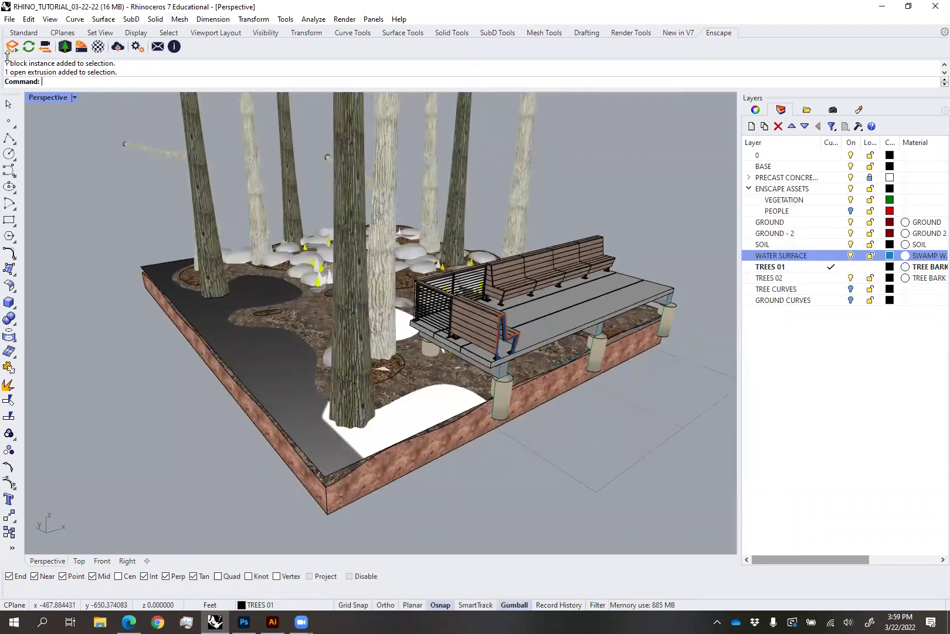
{"action": "left_click", "coordinate": [13, 47]}
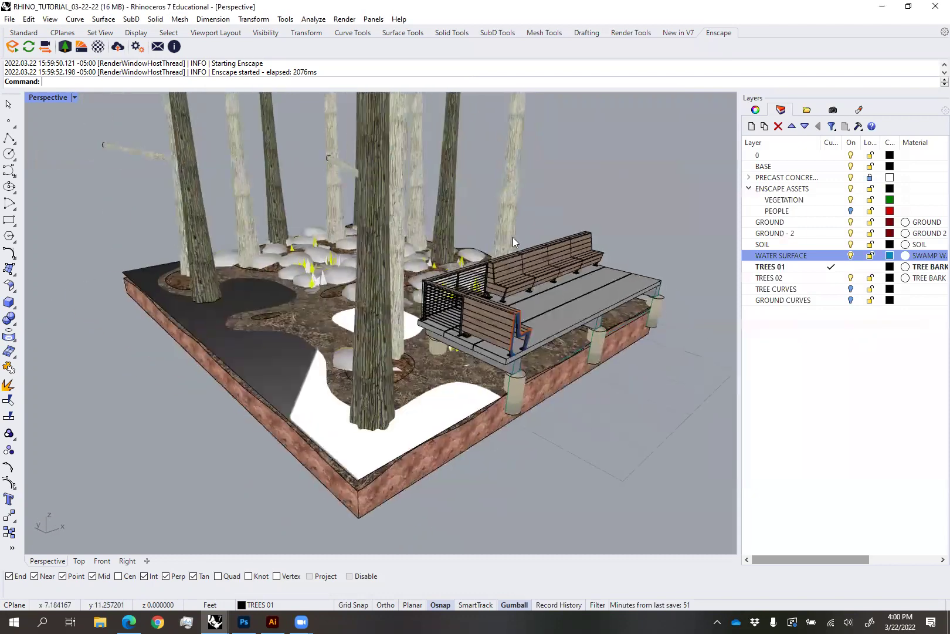
{"action": "double_click", "coordinate": [778, 11]}
{"action": "scroll", "coordinate": [125, 448], "scroll_direction": "up", "scroll_amount": 5}
{"action": "scroll", "coordinate": [131, 413], "scroll_direction": "up", "scroll_amount": 6}
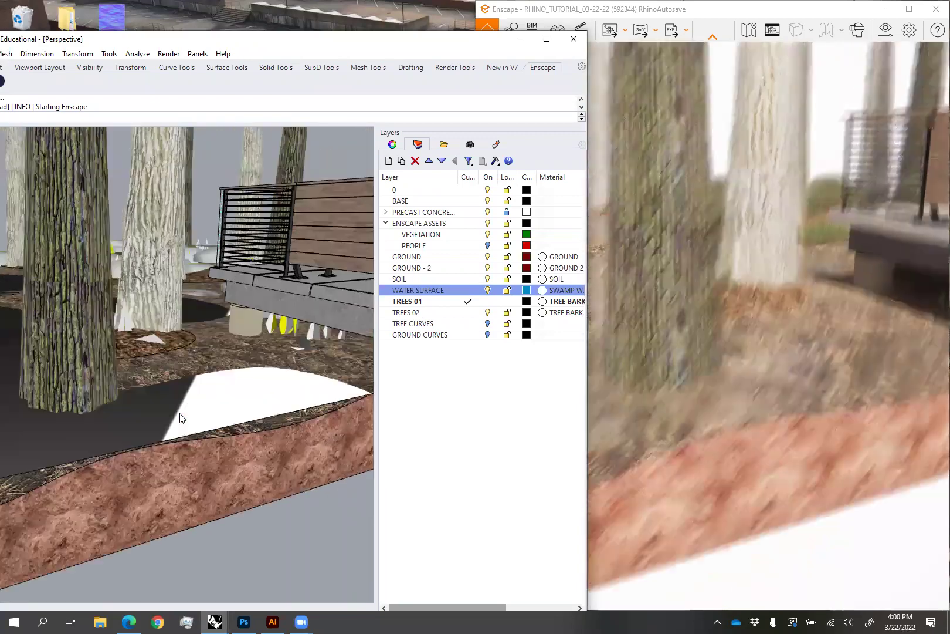
{"action": "mouse_move", "coordinate": [197, 418]}
{"action": "right_mouse_down"}
{"action": "mouse_move", "coordinate": [206, 403]}
{"action": "mouse_move", "coordinate": [197, 386]}
{"action": "mouse_move", "coordinate": [210, 407]}
{"action": "right_mouse_up"}
{"action": "scroll", "coordinate": [209, 407], "scroll_direction": "up", "scroll_amount": 2}
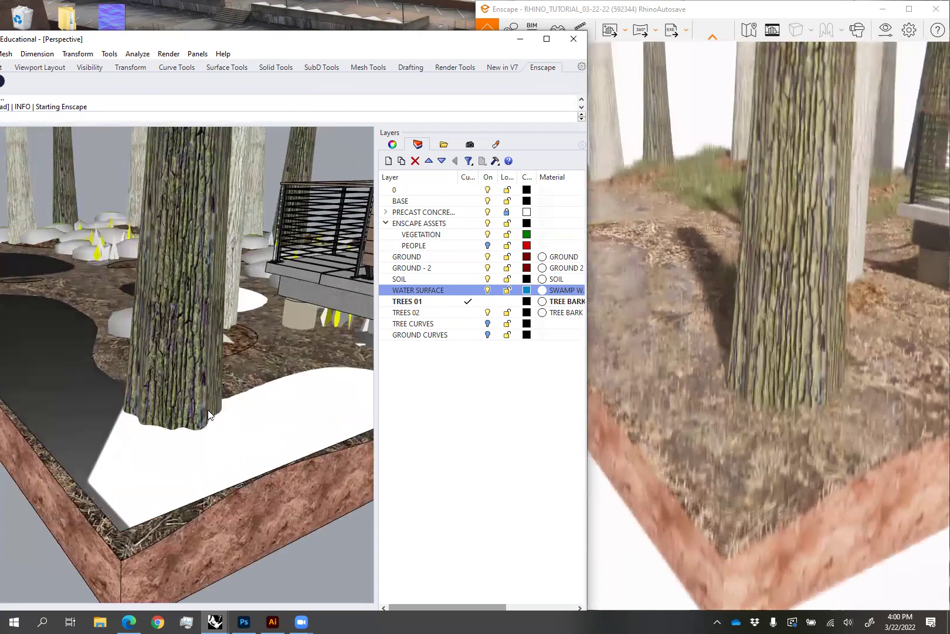
Rename the WATER SURFACE layer's material as SWAMP WTR EATER ARGGH
{"action": "left_click", "coordinate": [542, 289]}
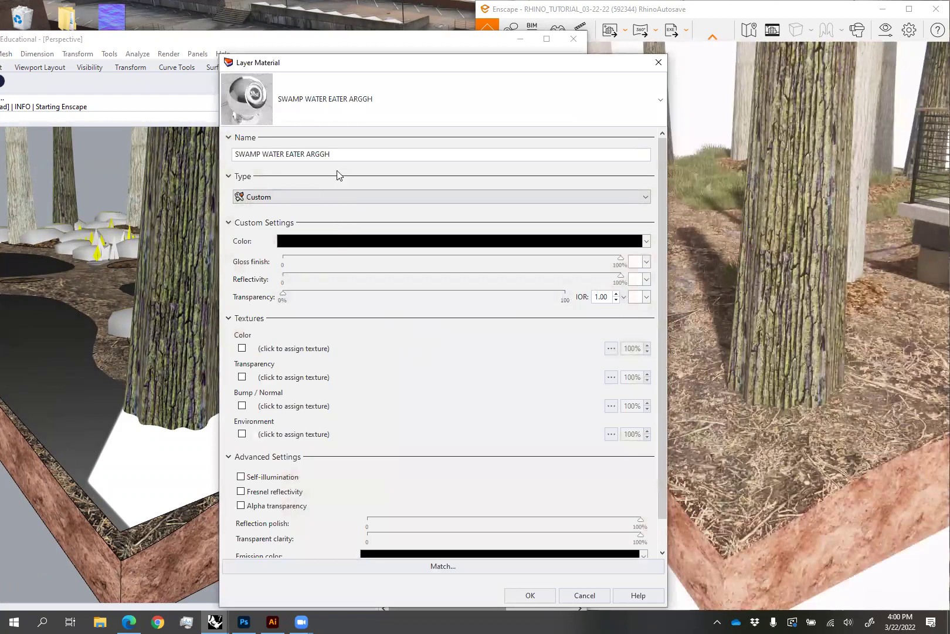
{"action": "left_click_drag", "start_coordinate": [322, 61], "coordinate": [283, 59]}
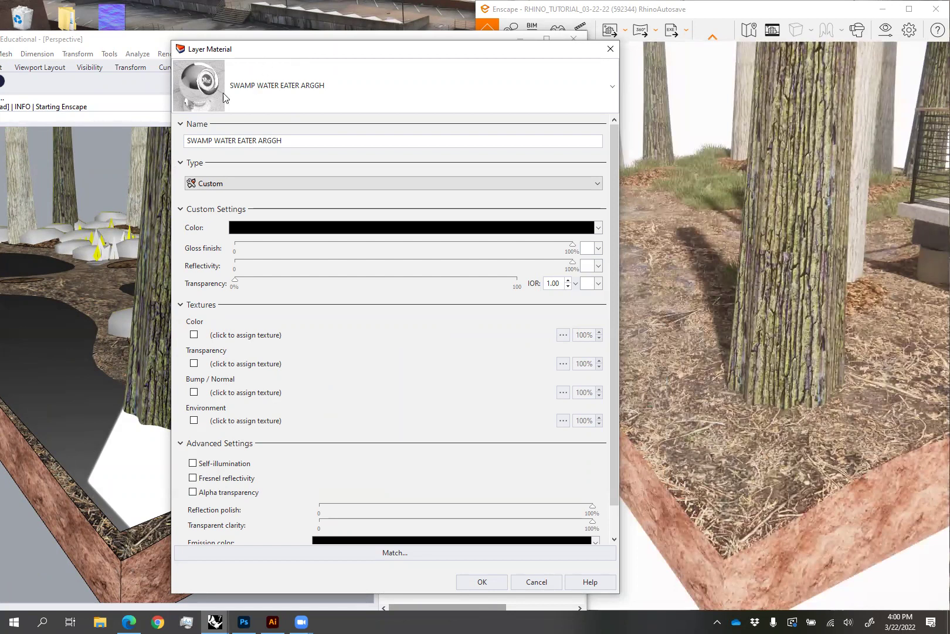
{"action": "left_click_drag", "start_coordinate": [237, 141], "coordinate": [214, 142]}
{"action": "left_click", "coordinate": [225, 142]}
{"action": "key", "text": "BackSpace"}
{"action": "left_click", "coordinate": [231, 142]}
{"action": "key", "text": "BackSpace"}
{"action": "left_click", "coordinate": [286, 142]}
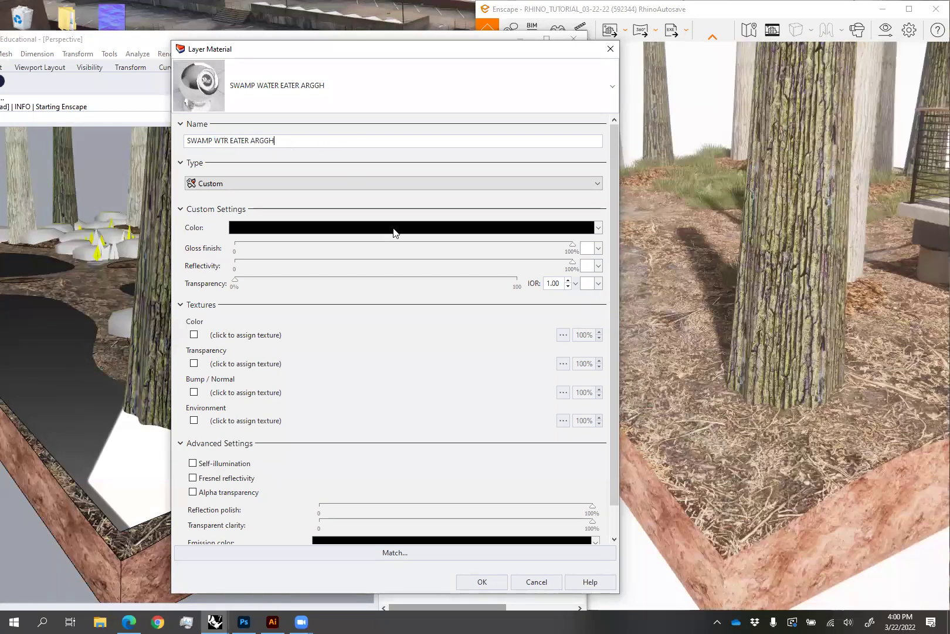
{"action": "left_click", "coordinate": [490, 584]}
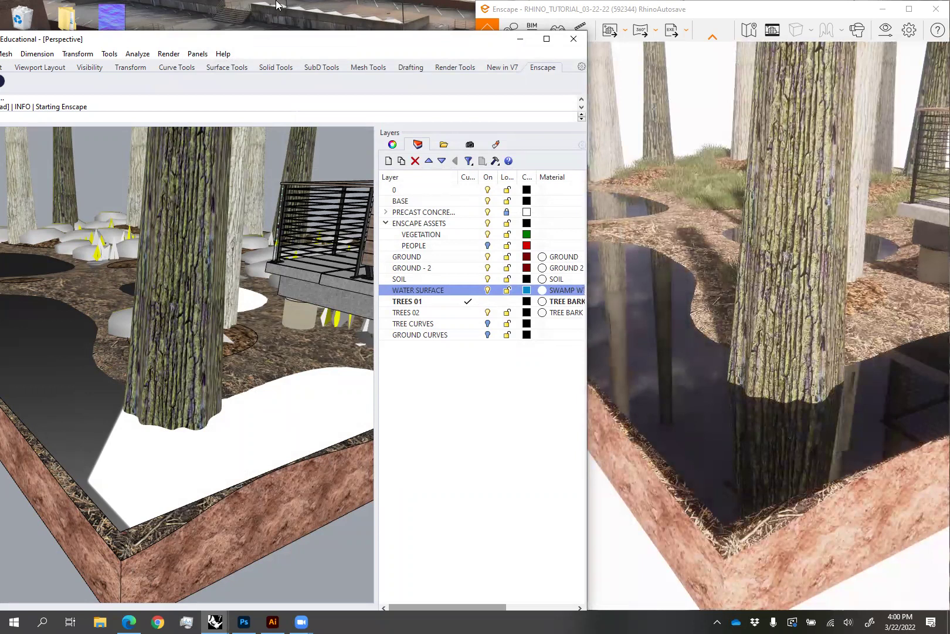
Tile the Rhino window beside the Enscape render and float an enlarged Layers panel over the viewport
{"action": "key", "text": "super+Left"}
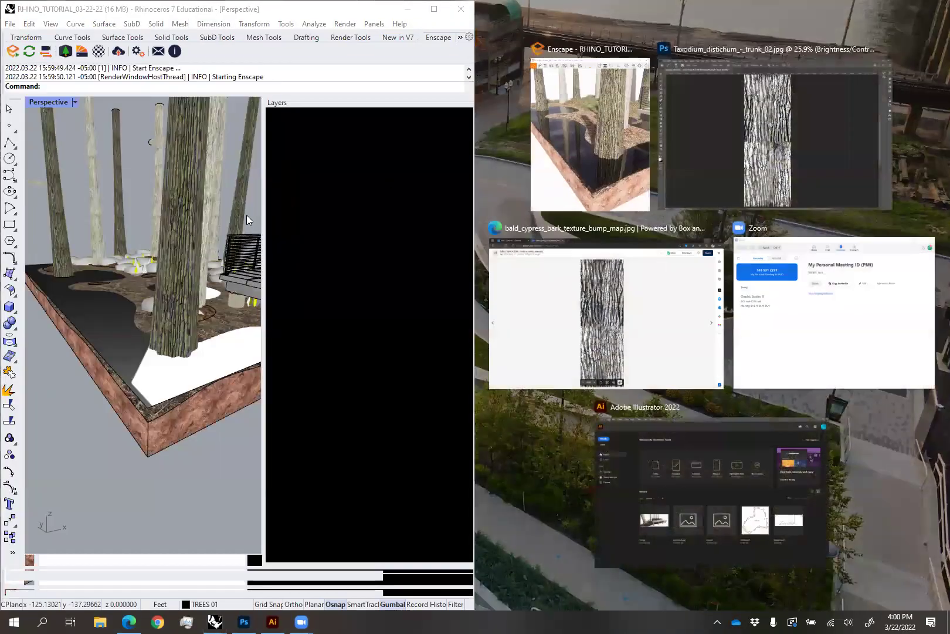
{"action": "left_click", "coordinate": [201, 487]}
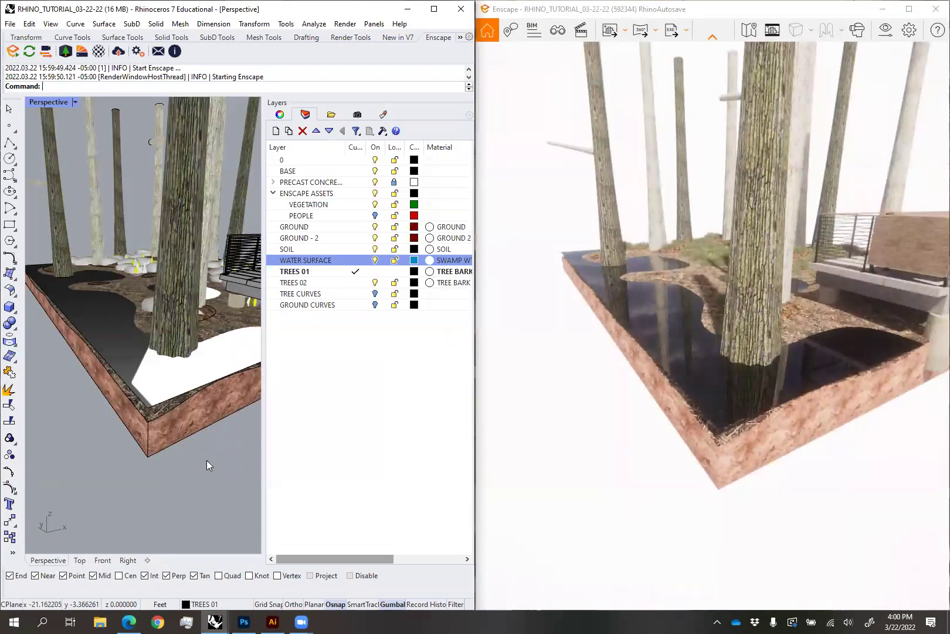
{"action": "left_click_drag", "start_coordinate": [351, 112], "coordinate": [362, 468]}
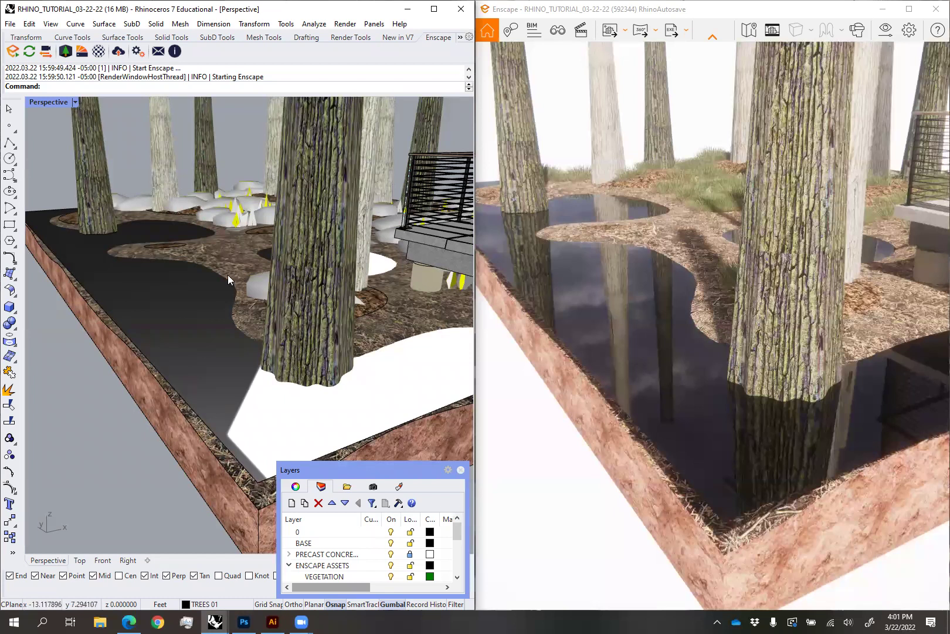
{"action": "right_click_drag", "start_coordinate": [231, 271], "coordinate": [250, 334]}
{"action": "scroll", "coordinate": [205, 306], "scroll_direction": "down", "scroll_amount": 3}
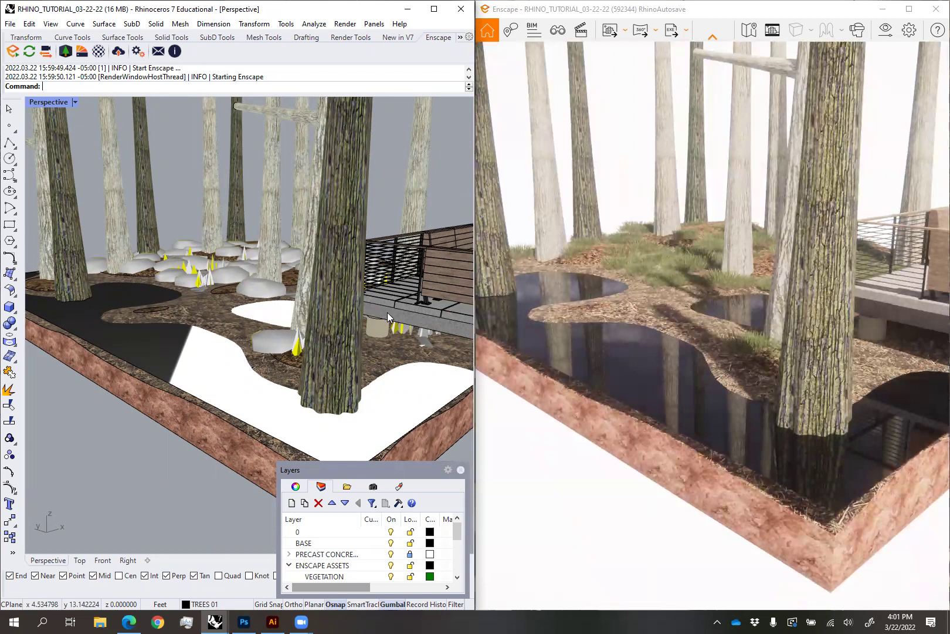
{"action": "left_click_drag", "start_coordinate": [392, 468], "coordinate": [403, 281]}
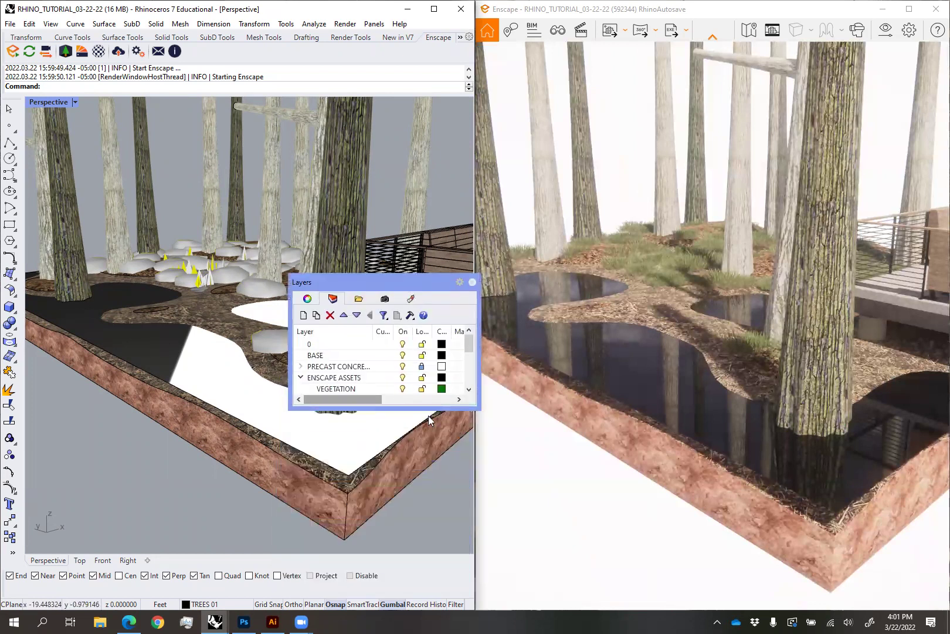
{"action": "left_click_drag", "start_coordinate": [429, 411], "coordinate": [427, 525]}
Switch to the browser and preview water_normal_02.jpg and water_new_height.png in the Box TEXTURES_2 folder, and return to Rhino
{"action": "left_click", "coordinate": [157, 622]}
{"action": "left_click", "coordinate": [936, 8]}
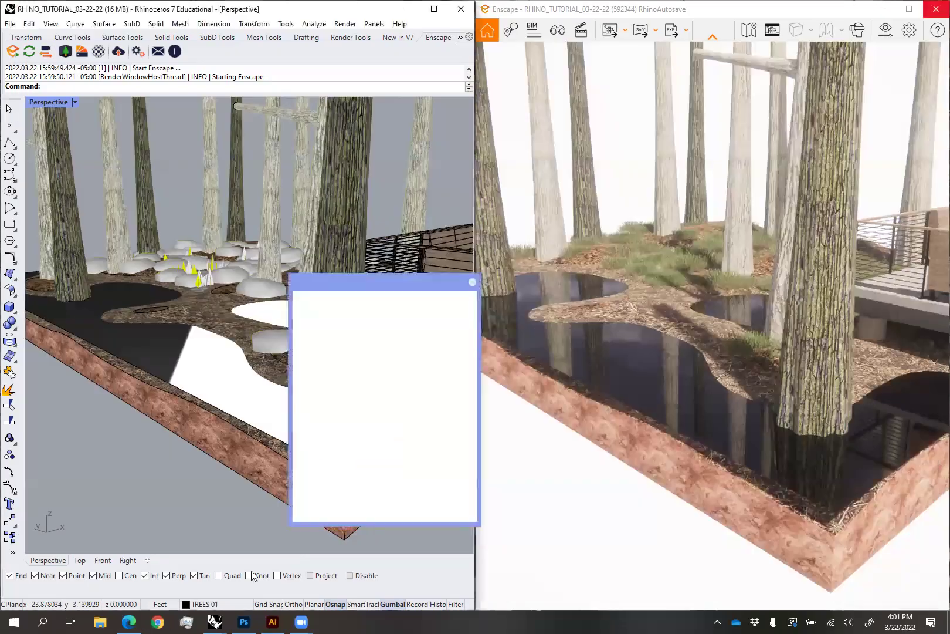
{"action": "left_click", "coordinate": [129, 622]}
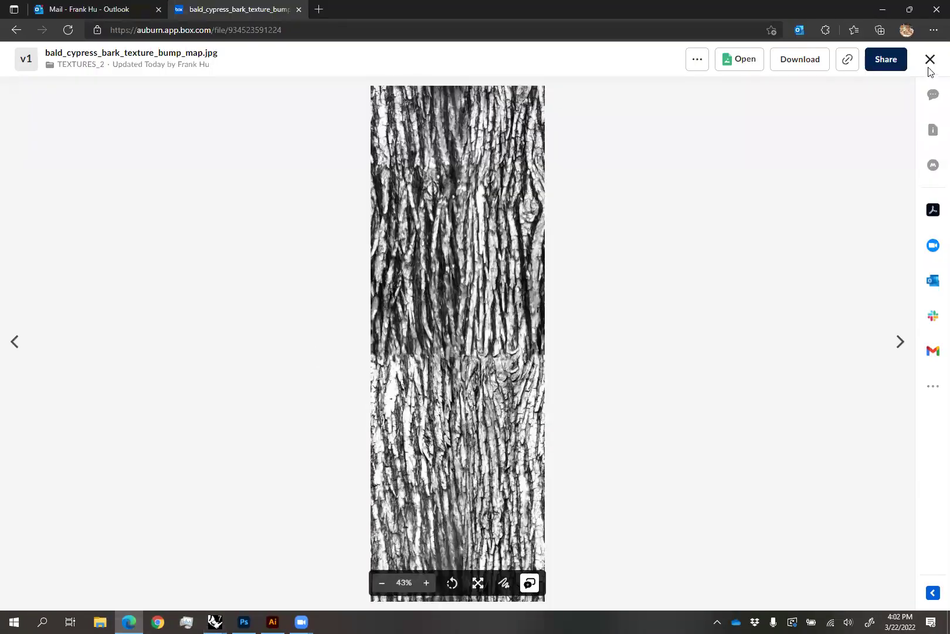
{"action": "left_click", "coordinate": [929, 60]}
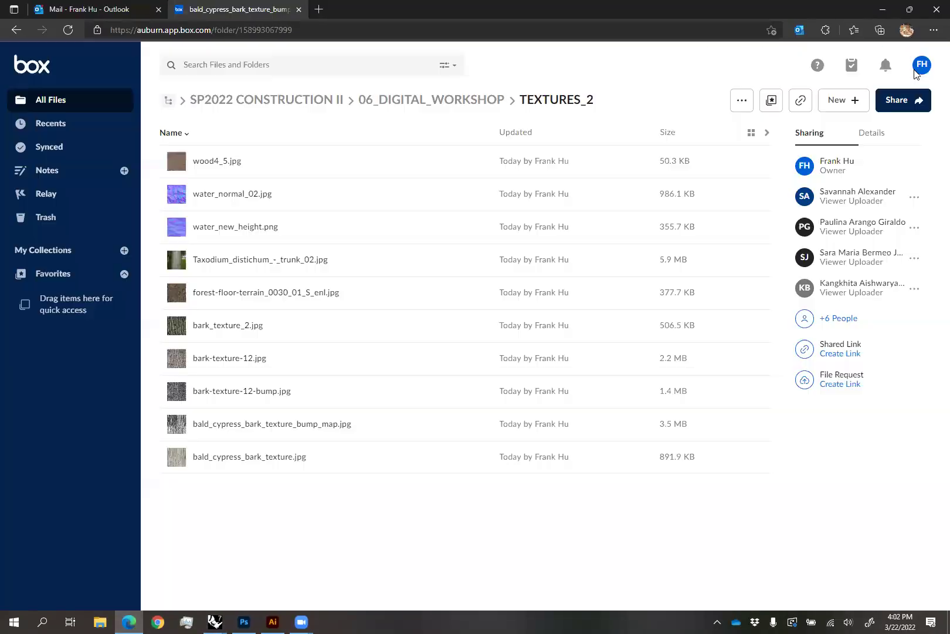
{"action": "left_click", "coordinate": [231, 195]}
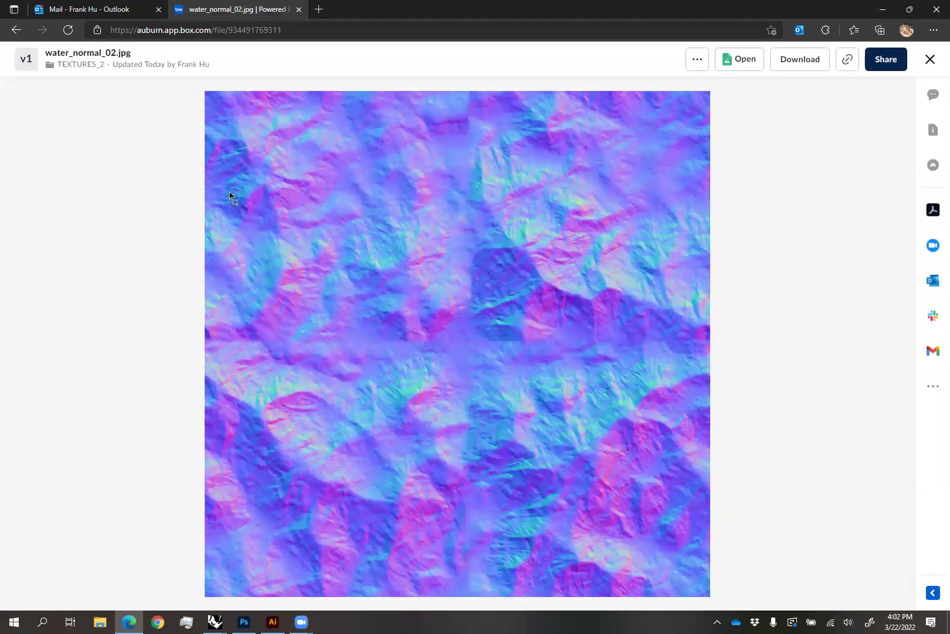
{"action": "left_click", "coordinate": [930, 59]}
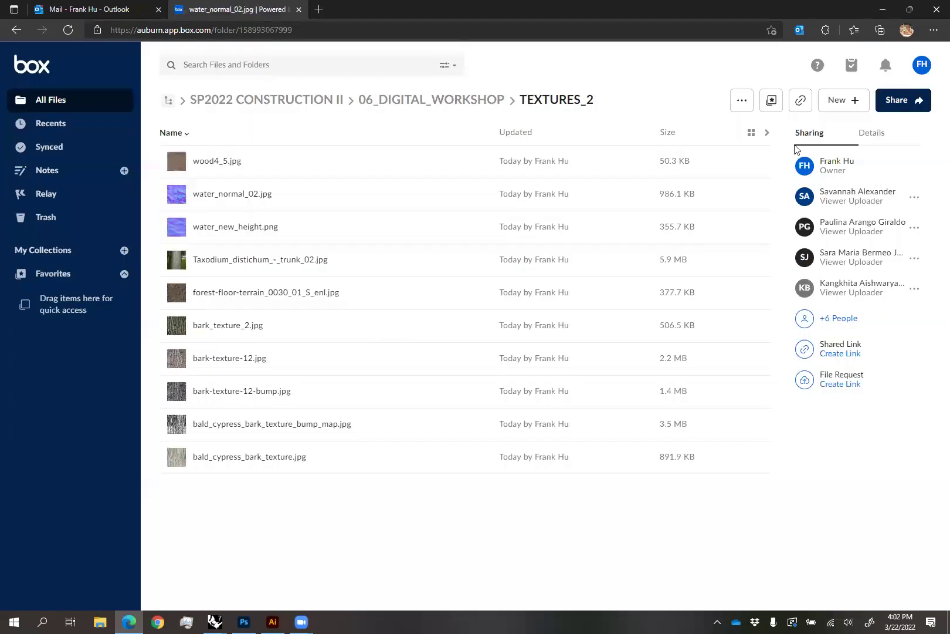
{"action": "left_click", "coordinate": [229, 228]}
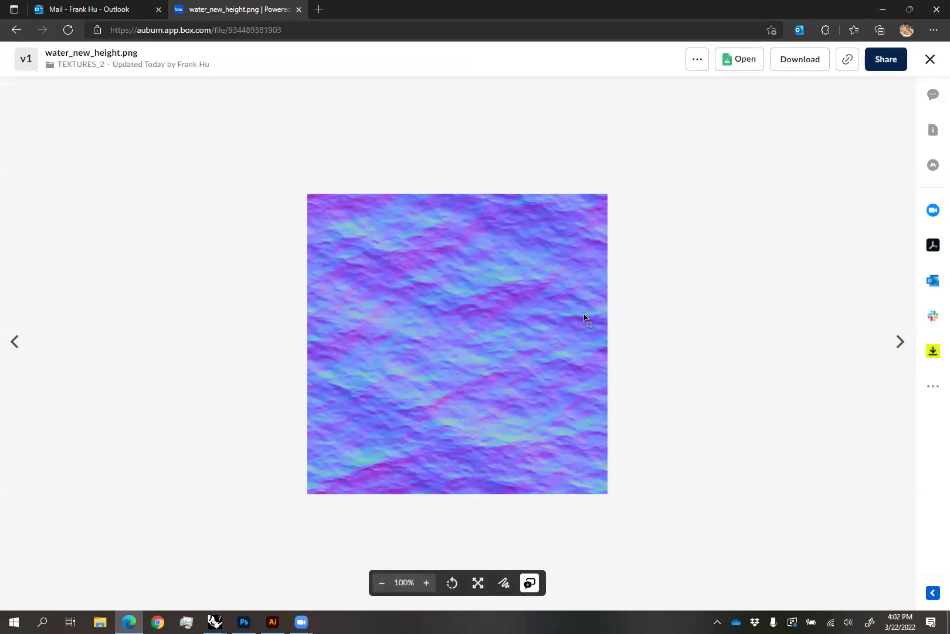
{"action": "left_click", "coordinate": [883, 10]}
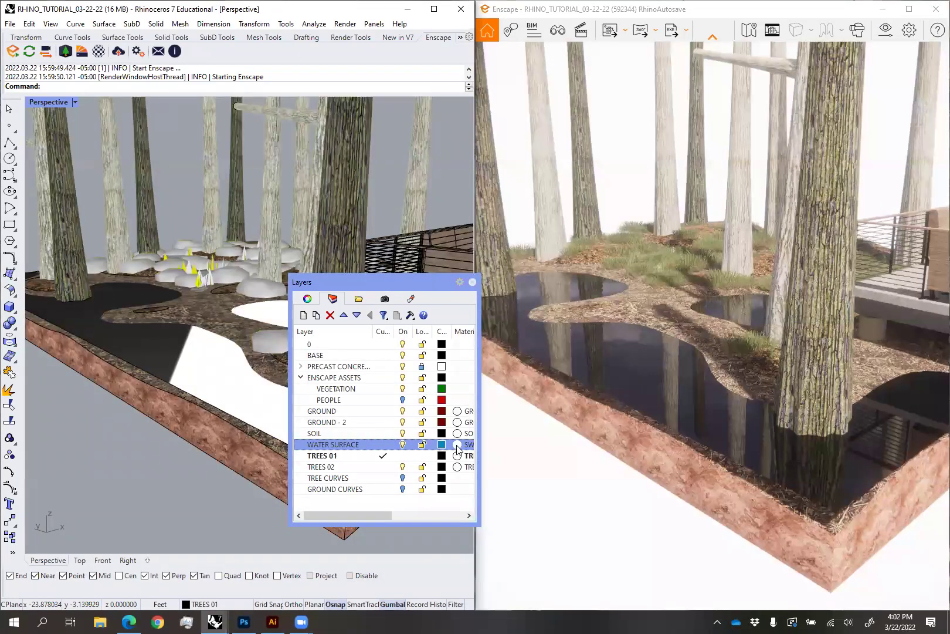
Assign the water_new_height image from the Desktop as the water material's Bump / Normal texture
{"action": "left_click", "coordinate": [458, 447]}
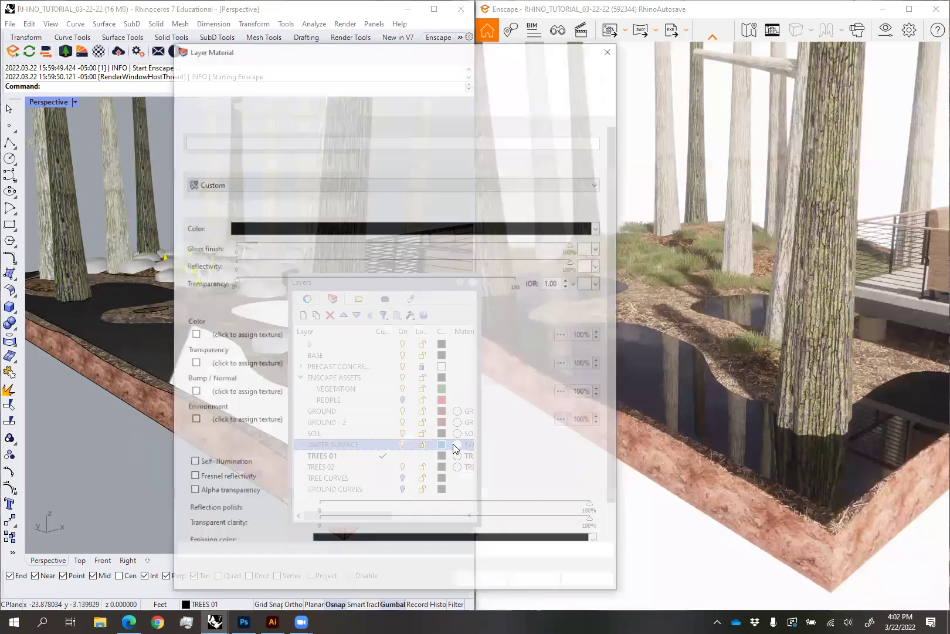
{"action": "left_click", "coordinate": [233, 391]}
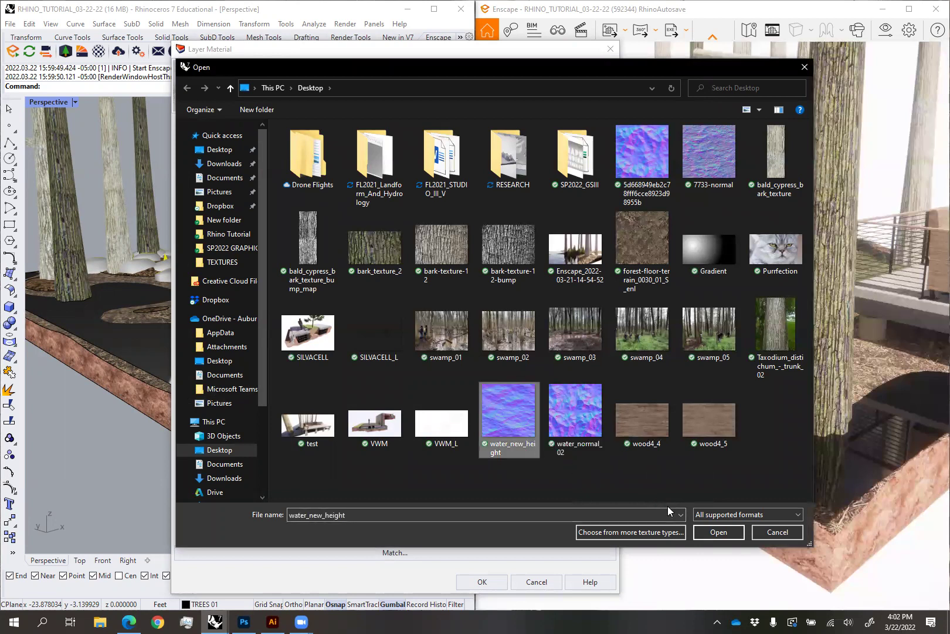
{"action": "left_click", "coordinate": [714, 533]}
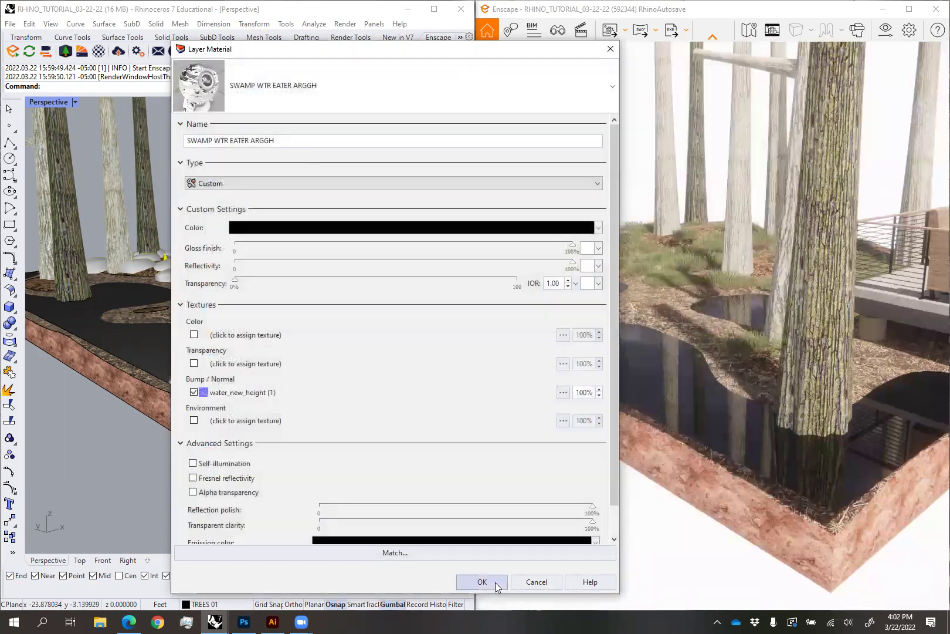
{"action": "left_click", "coordinate": [495, 582]}
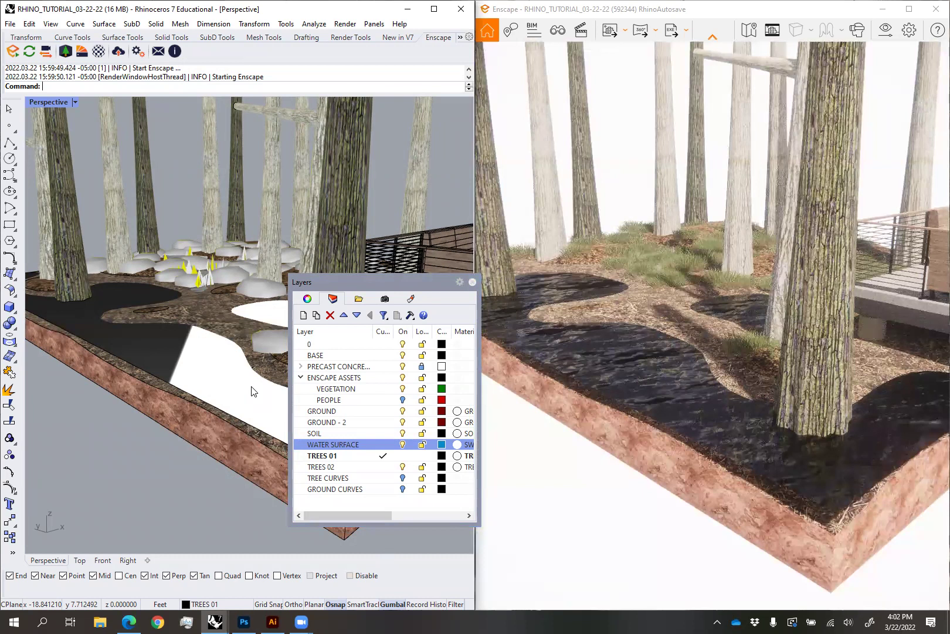
Select the water surface and show its texture mapping settings in an enlarged floating Properties panel
{"action": "right_click_drag", "start_coordinate": [240, 372], "coordinate": [184, 368]}
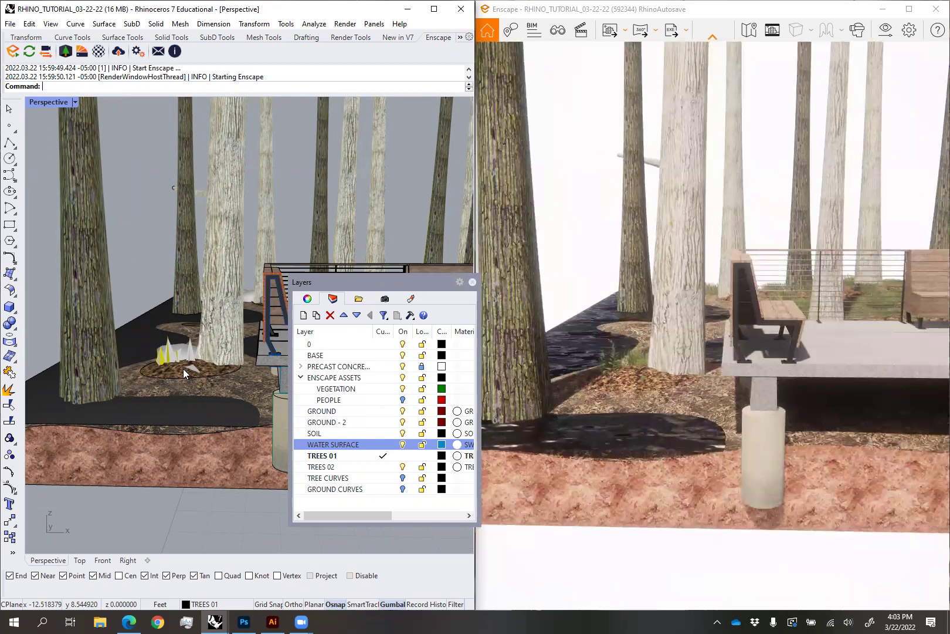
{"action": "right_click_drag", "start_coordinate": [210, 400], "coordinate": [251, 409]}
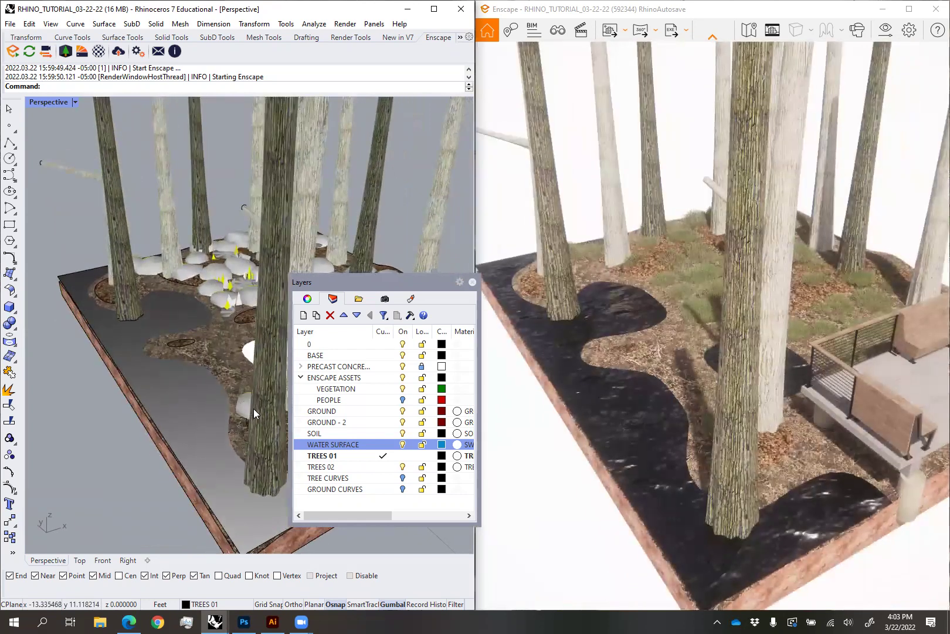
{"action": "left_click", "coordinate": [225, 409]}
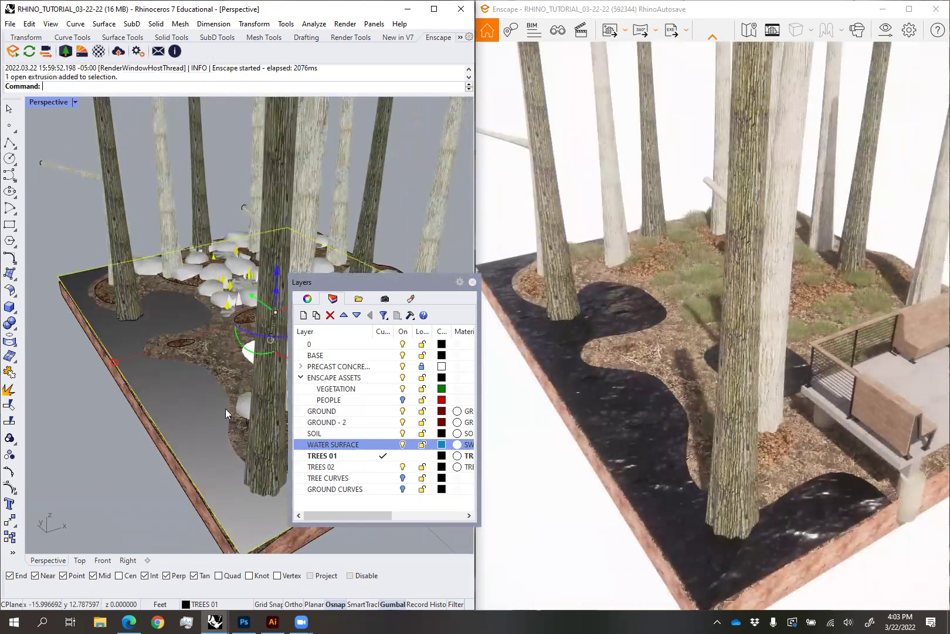
{"action": "left_click_drag", "start_coordinate": [335, 283], "coordinate": [112, 308]}
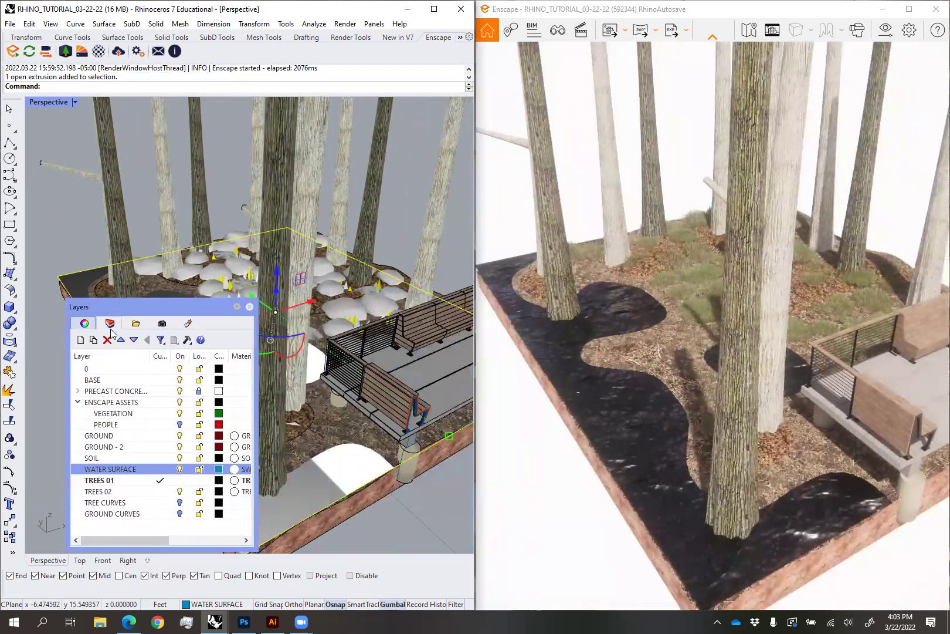
{"action": "left_click", "coordinate": [110, 324]}
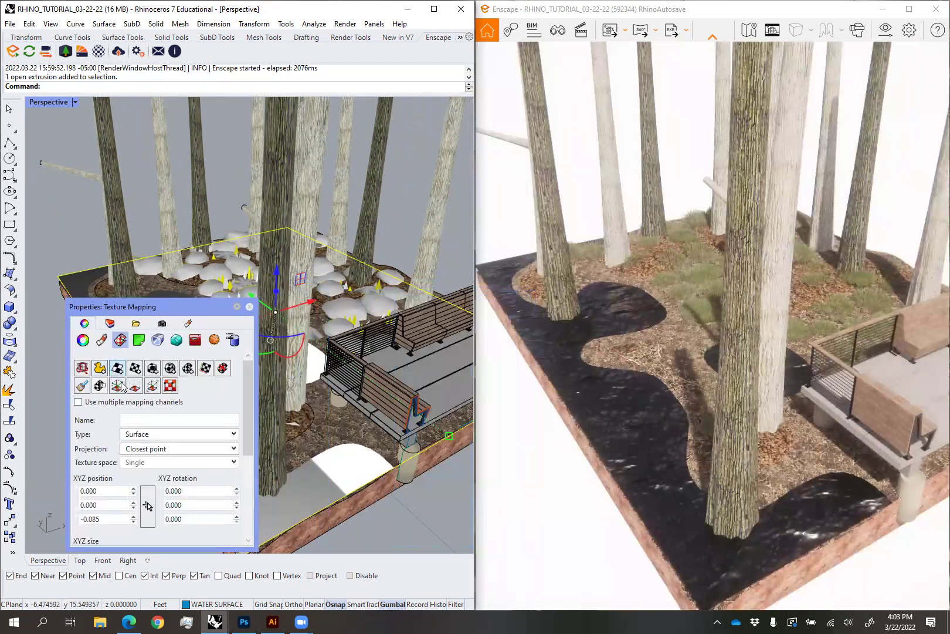
{"action": "left_click_drag", "start_coordinate": [155, 306], "coordinate": [123, 202]}
{"action": "left_click_drag", "start_coordinate": [221, 447], "coordinate": [272, 563]}
{"action": "scroll", "coordinate": [149, 503], "scroll_direction": "down", "scroll_amount": 2}
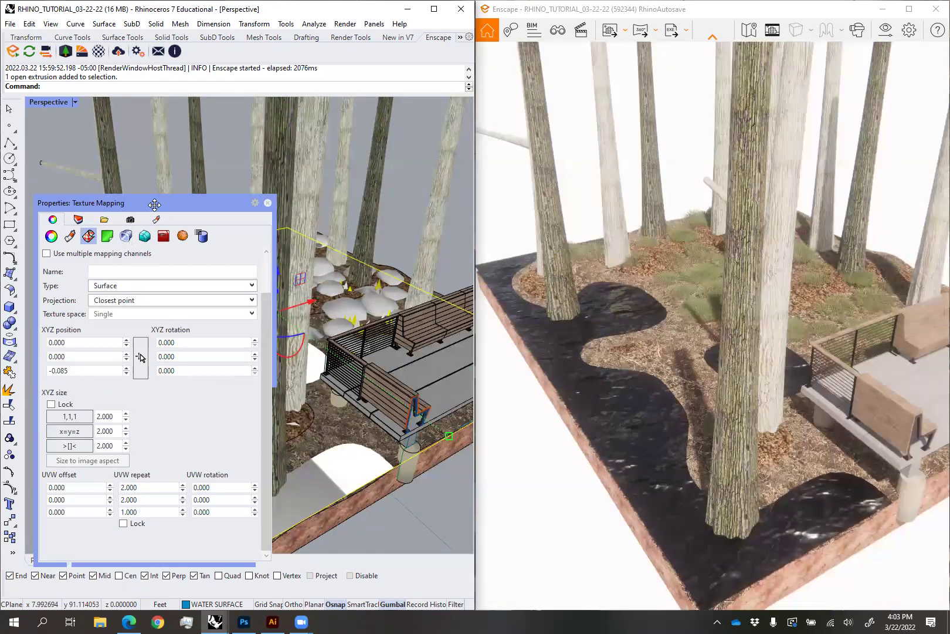
Set the first two UVW repeat values of the water surface's texture mapping to 3
{"action": "left_click_drag", "start_coordinate": [154, 205], "coordinate": [366, 83]}
{"action": "double_click", "coordinate": [359, 370]}
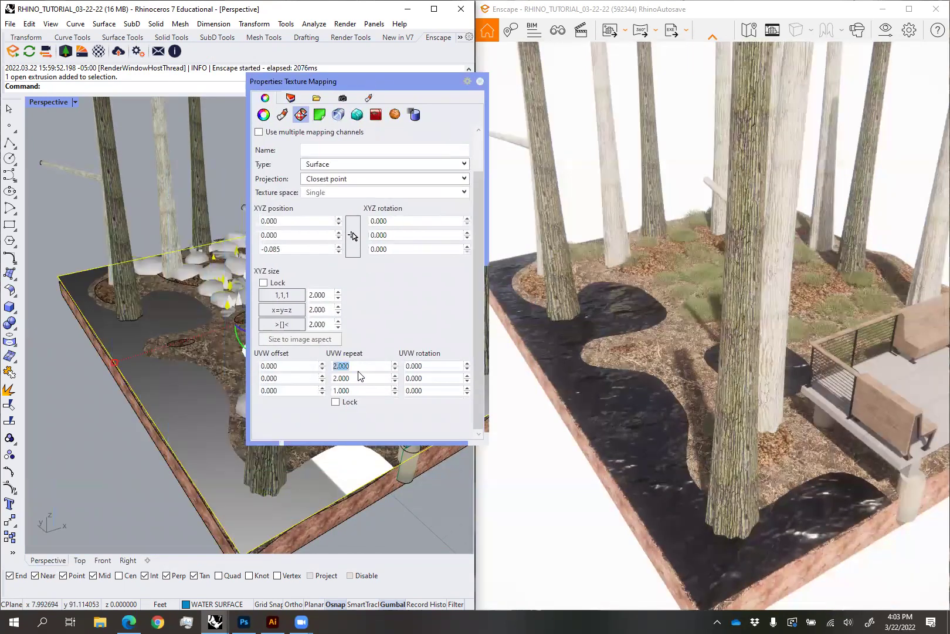
{"action": "type", "text": "3"}
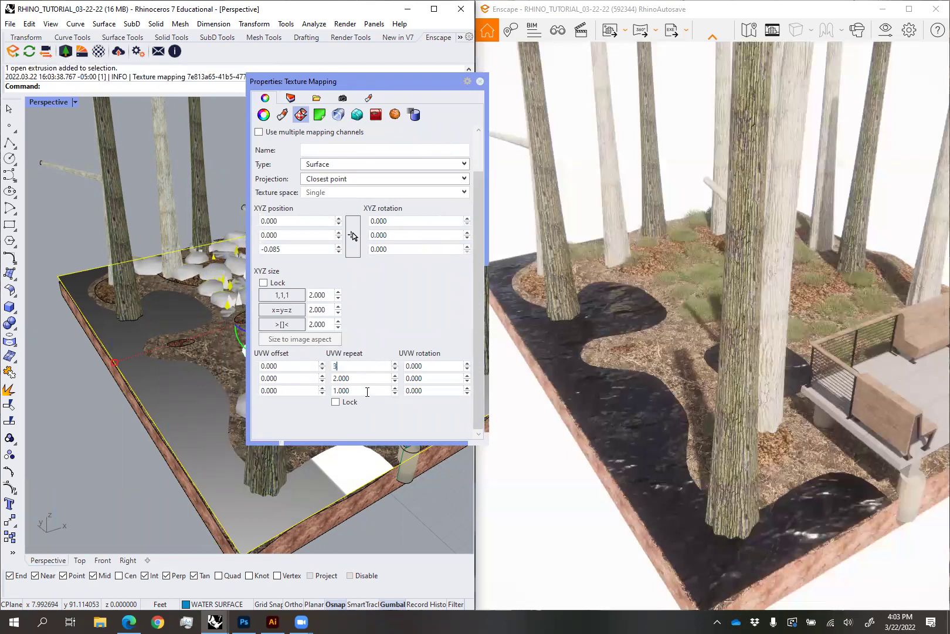
{"action": "double_click", "coordinate": [364, 380]}
{"action": "type", "text": "3"}
{"action": "double_click", "coordinate": [361, 369]}
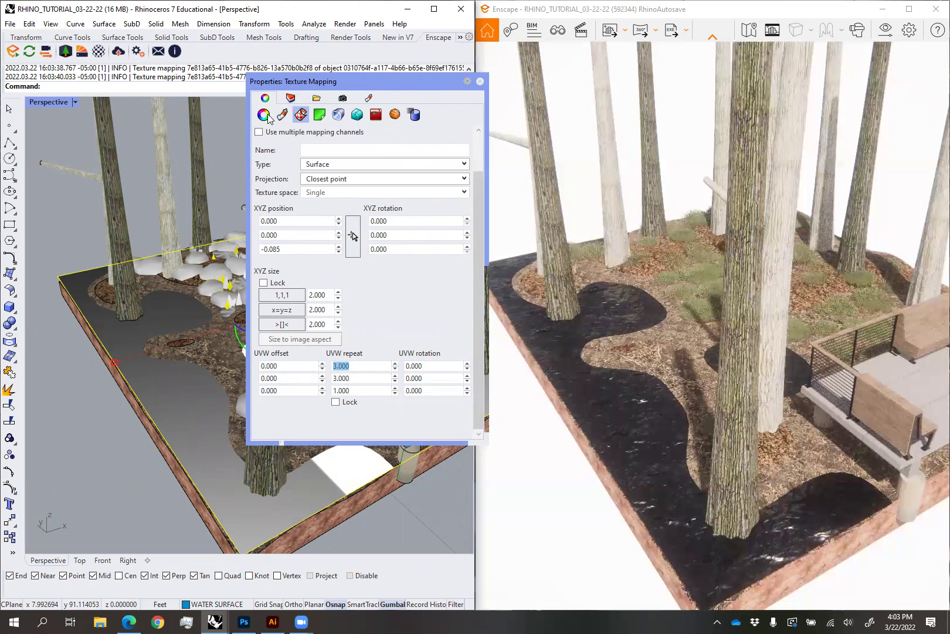
Set the multiplier of the water_new_height bump texture to .5 in the WATER SURFACE layer's material and apply the change
{"action": "left_click", "coordinate": [288, 103]}
{"action": "left_click", "coordinate": [288, 101]}
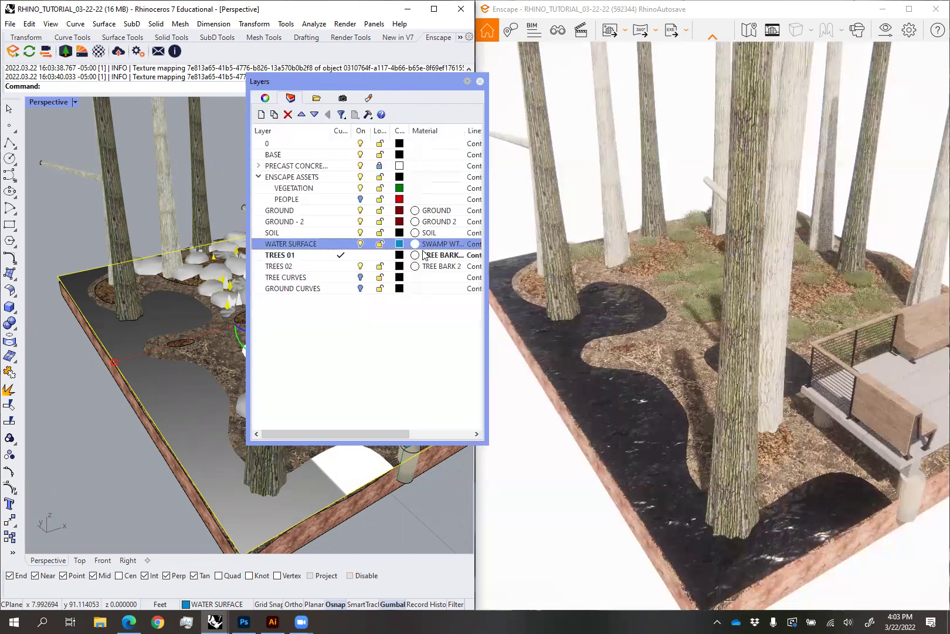
{"action": "left_click", "coordinate": [416, 244]}
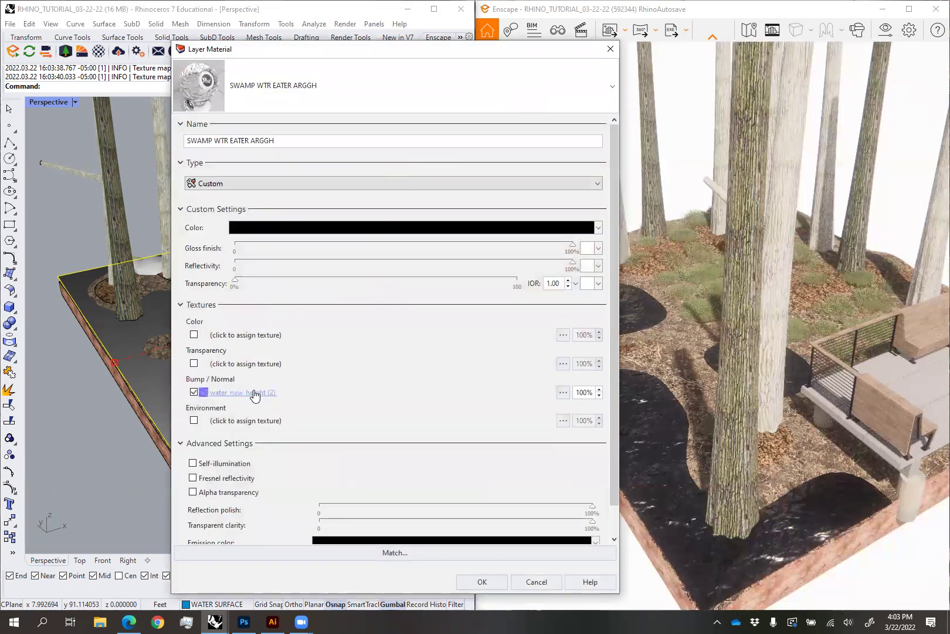
{"action": "left_click", "coordinate": [256, 394]}
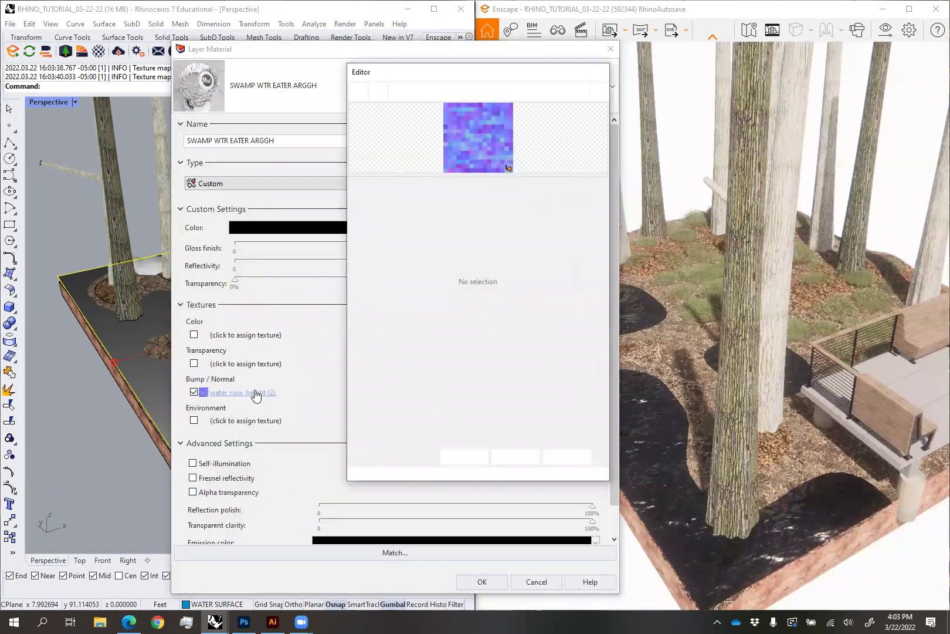
{"action": "left_click_drag", "start_coordinate": [603, 249], "coordinate": [603, 395]}
{"action": "double_click", "coordinate": [446, 396]}
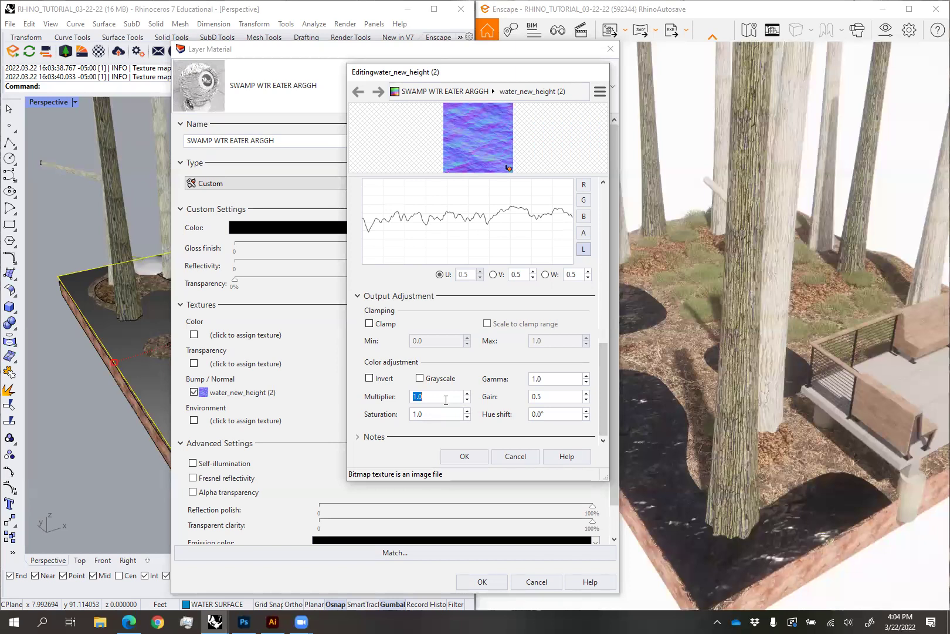
{"action": "type", "text": ".5"}
{"action": "left_click", "coordinate": [480, 460]}
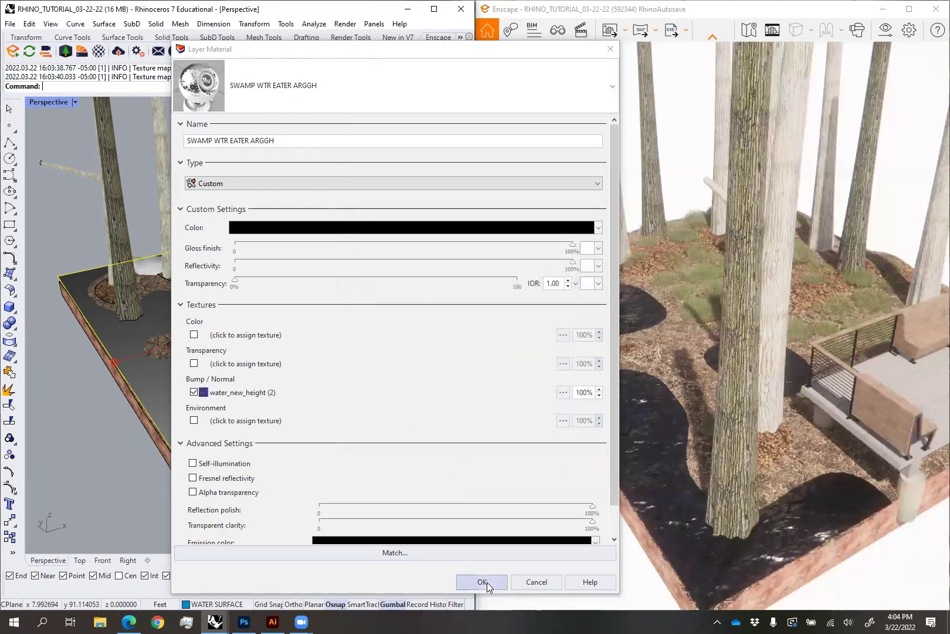
{"action": "left_click", "coordinate": [482, 581]}
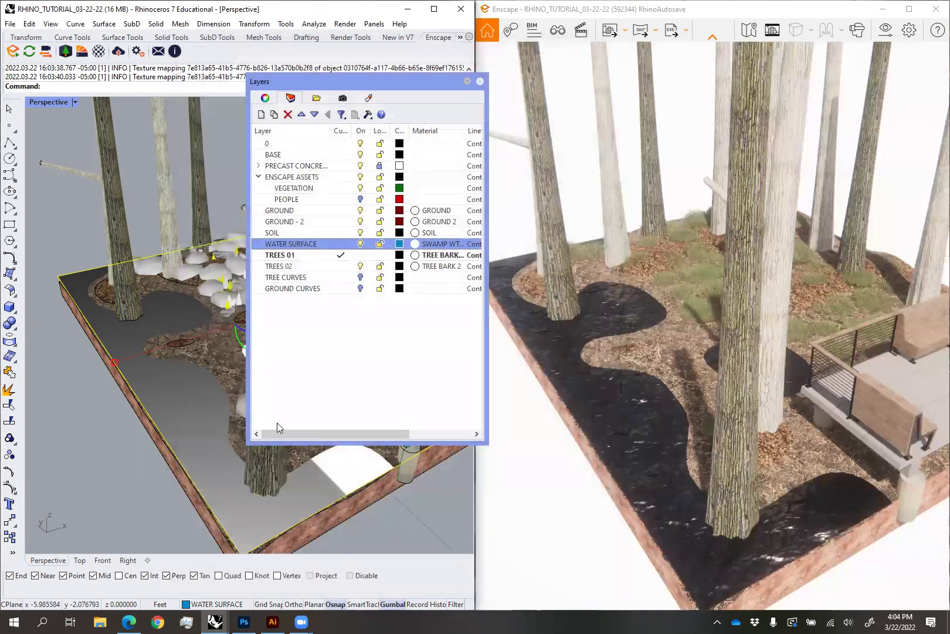
Examine the water surface's ripples and reflections in the Enscape render from high and low angles
{"action": "scroll", "coordinate": [200, 434], "scroll_direction": "down", "scroll_amount": 2}
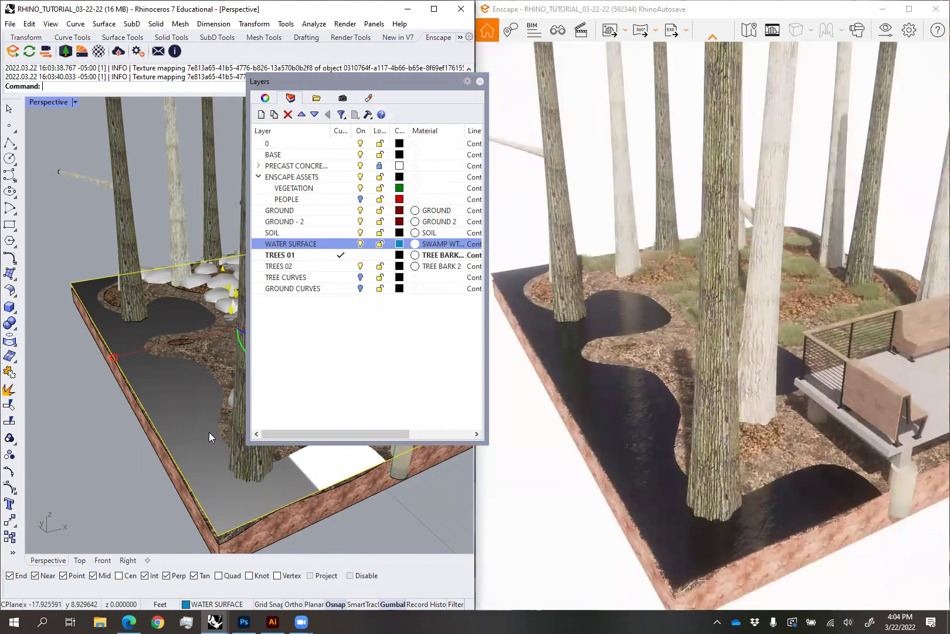
{"action": "left_click_drag", "start_coordinate": [384, 86], "coordinate": [124, 344]}
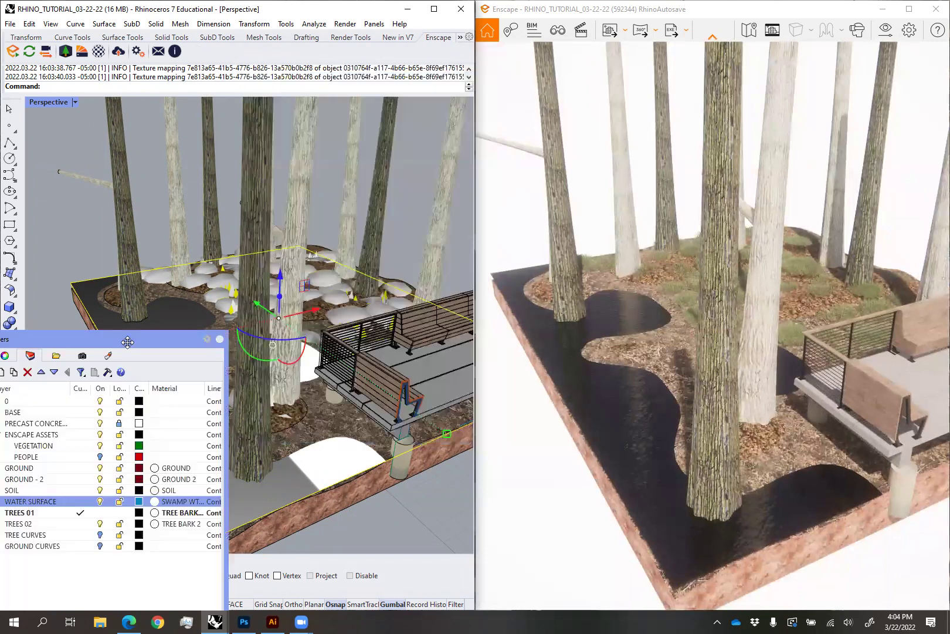
{"action": "scroll", "coordinate": [238, 380], "scroll_direction": "up", "scroll_amount": 3}
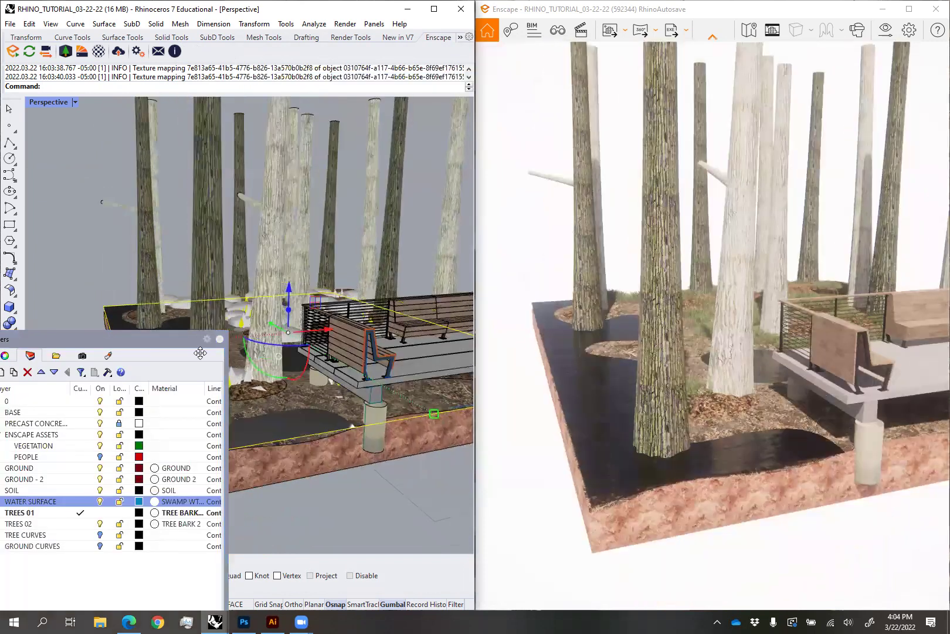
{"action": "right_click_drag", "start_coordinate": [339, 477], "coordinate": [283, 463]}
{"action": "scroll", "coordinate": [340, 488], "scroll_direction": "up", "scroll_amount": 3}
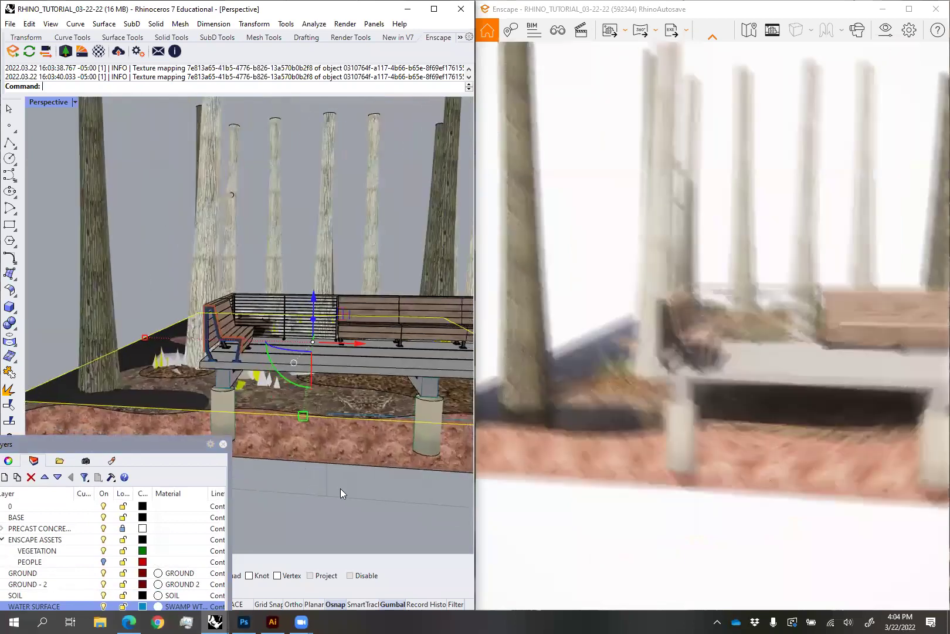
{"action": "right_click_drag", "start_coordinate": [303, 402], "coordinate": [397, 397]}
Change the color of the WATER SURFACE layer's SWAMP WTR EATER ARGGH material to a dark gray
{"action": "left_click_drag", "start_coordinate": [162, 456], "coordinate": [359, 467]}
{"action": "left_click_drag", "start_coordinate": [361, 299], "coordinate": [367, 230]}
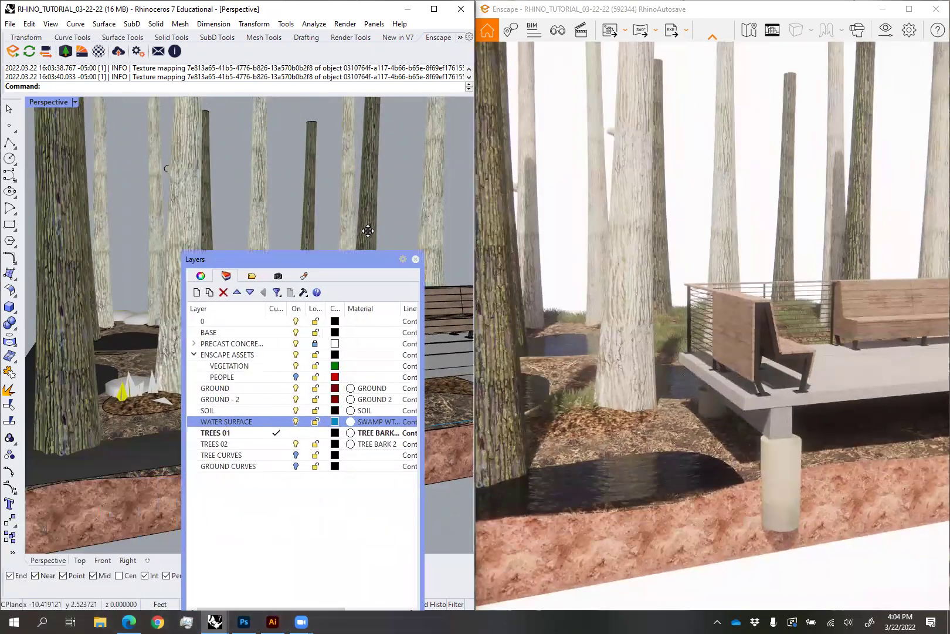
{"action": "left_click", "coordinate": [365, 389]}
{"action": "left_click", "coordinate": [365, 389]}
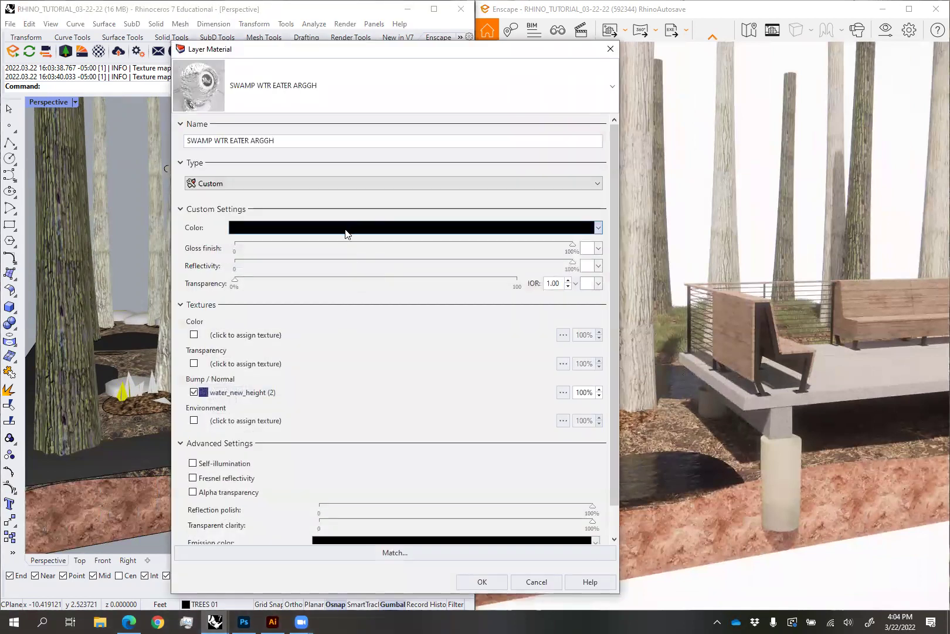
{"action": "left_click", "coordinate": [355, 229]}
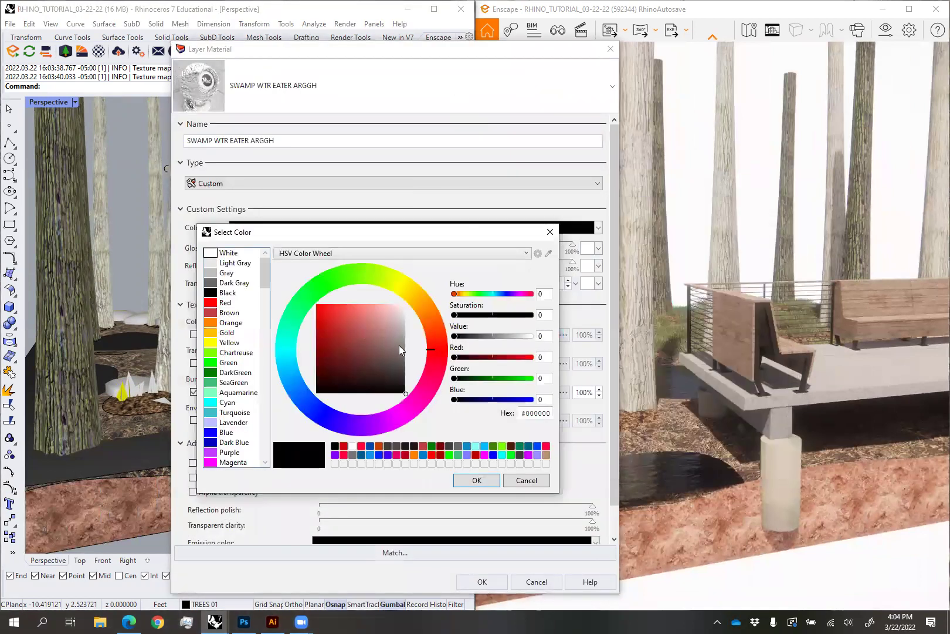
{"action": "left_click", "coordinate": [432, 317]}
{"action": "left_click_drag", "start_coordinate": [384, 377], "coordinate": [400, 374]}
{"action": "left_click", "coordinate": [477, 480]}
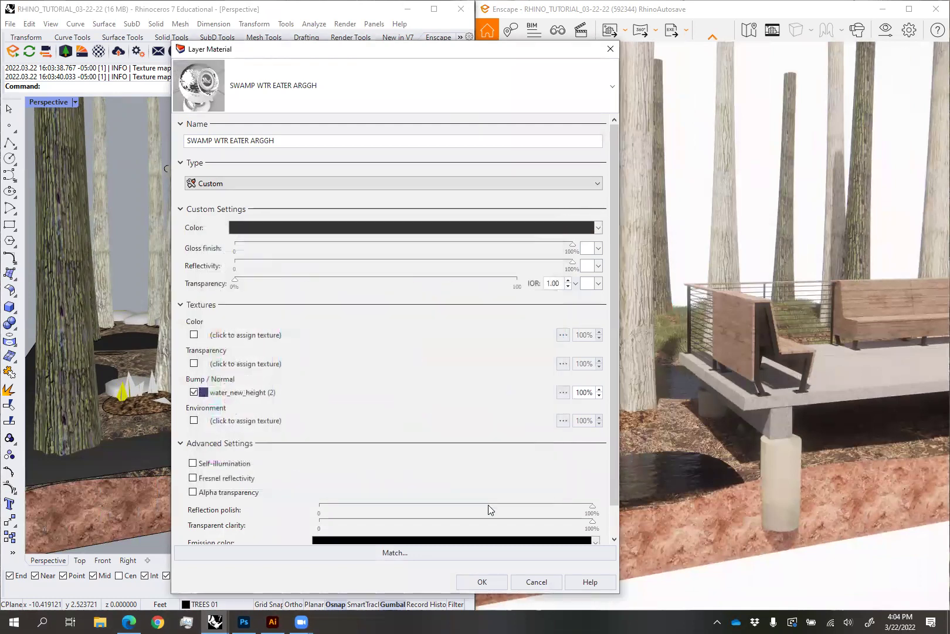
{"action": "left_click", "coordinate": [490, 584]}
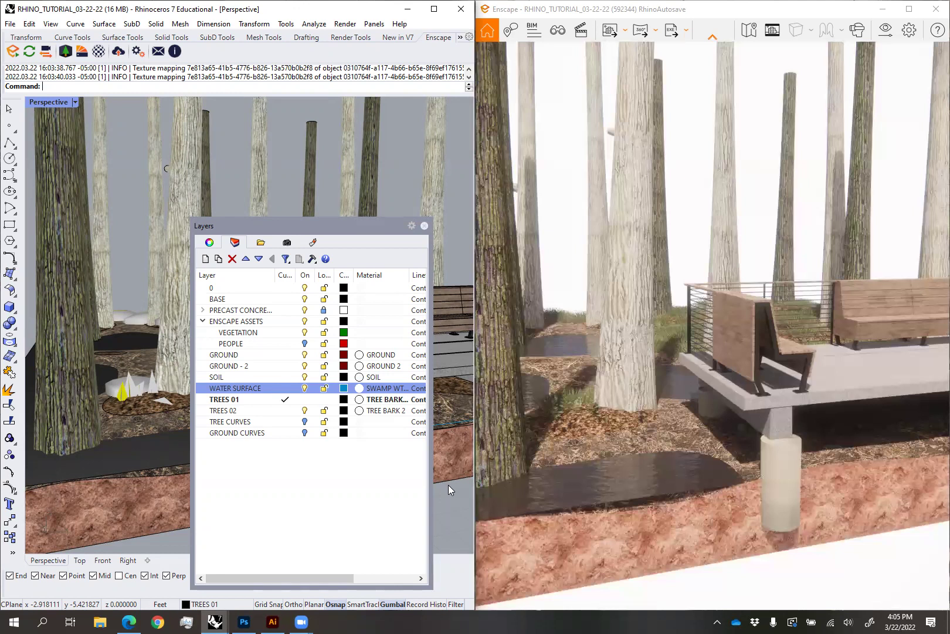
Move the Layers panel clear of the model and examine the recolored water beside the deck
{"action": "left_click_drag", "start_coordinate": [287, 242], "coordinate": [126, 282]}
{"action": "scroll", "coordinate": [428, 409], "scroll_direction": "up", "scroll_amount": 3}
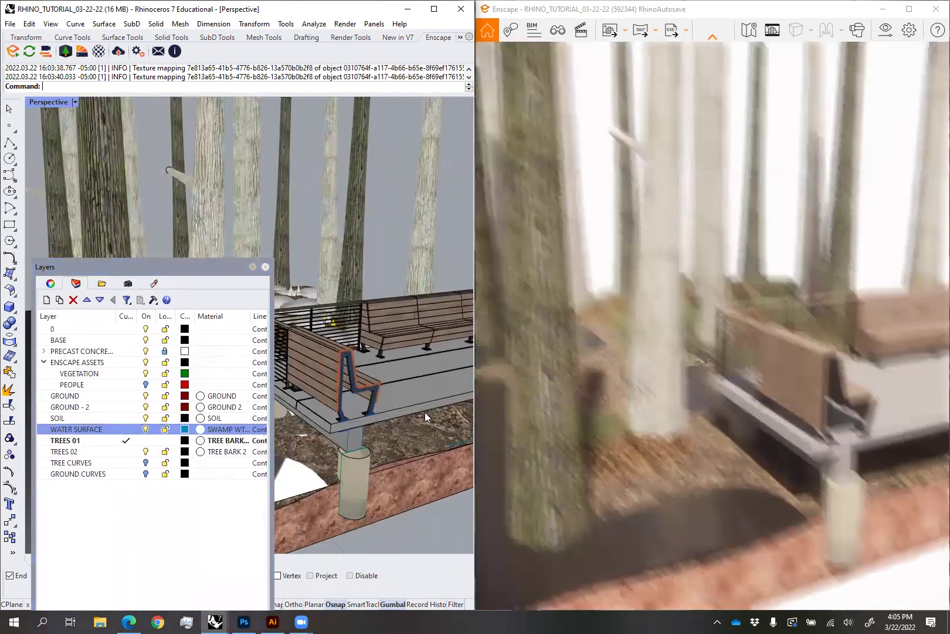
{"action": "scroll", "coordinate": [423, 405], "scroll_direction": "down", "scroll_amount": 3}
{"action": "right_click_drag", "start_coordinate": [412, 400], "coordinate": [327, 392]}
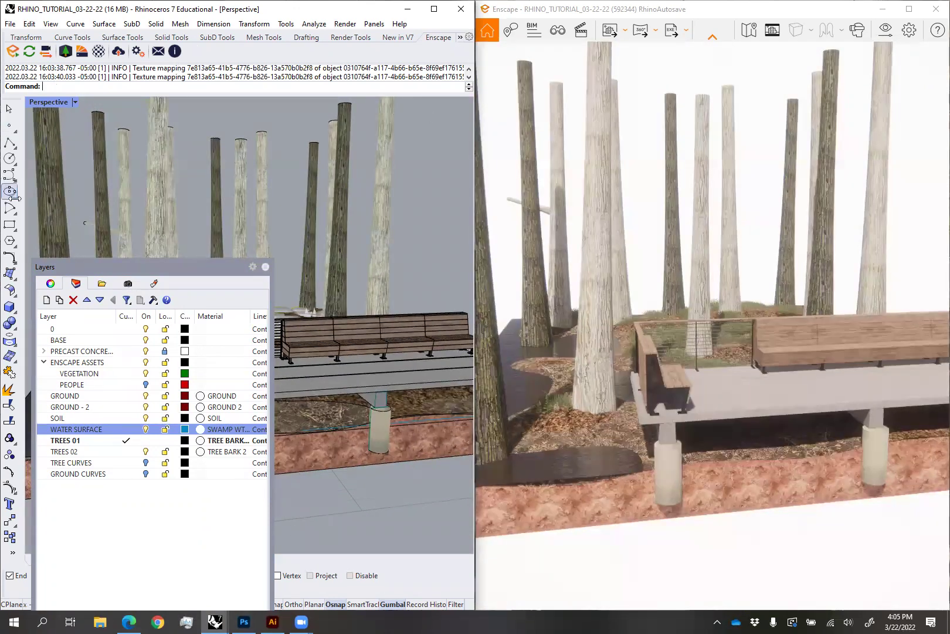
{"action": "left_click_drag", "start_coordinate": [141, 267], "coordinate": [141, 509]}
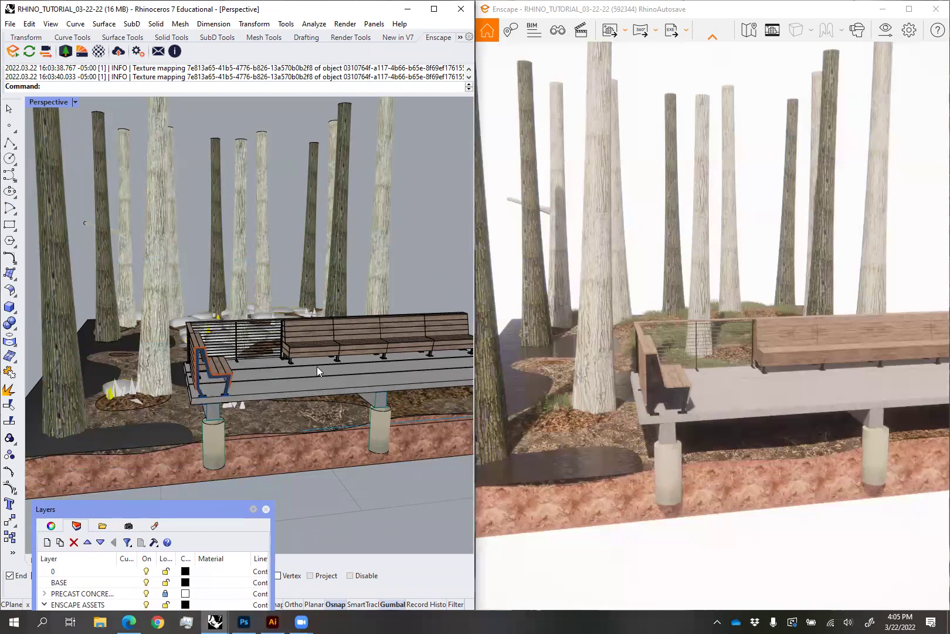
Maximize the Enscape window and inspect the water around the trunks and deck from several angles
{"action": "left_click", "coordinate": [909, 9]}
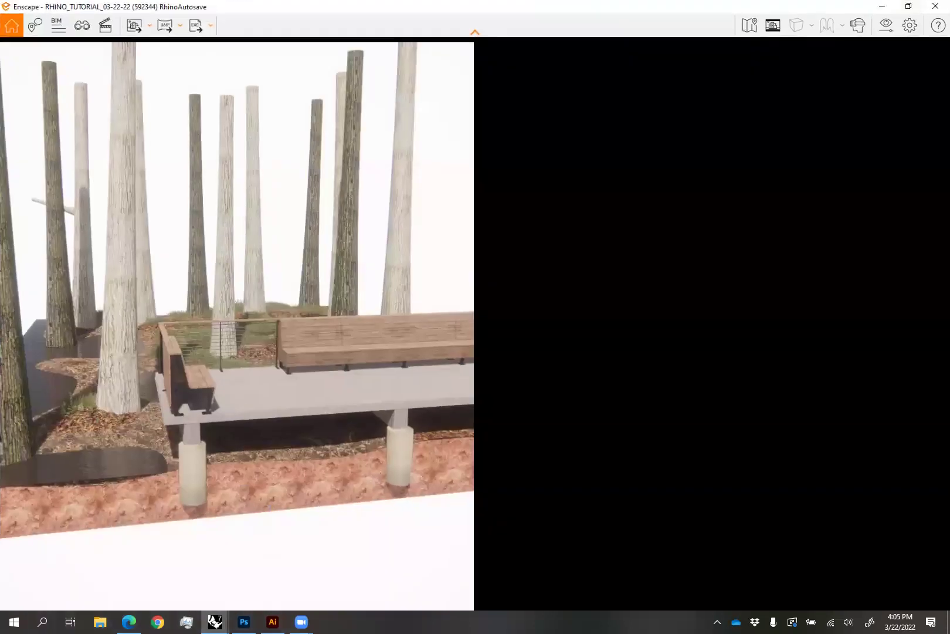
{"action": "left_click_drag", "start_coordinate": [384, 487], "coordinate": [416, 490]}
{"action": "middle_click_drag", "start_coordinate": [417, 490], "coordinate": [79, 323]}
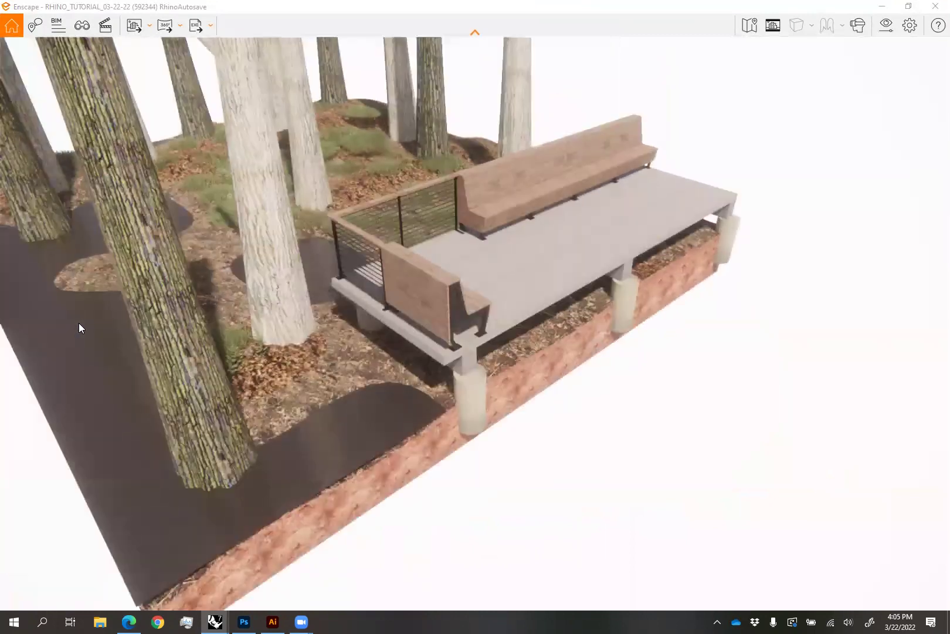
{"action": "right_click_drag", "start_coordinate": [78, 323], "coordinate": [52, 296]}
{"action": "middle_click_drag", "start_coordinate": [53, 296], "coordinate": [97, 322]}
{"action": "right_click_drag", "start_coordinate": [319, 498], "coordinate": [284, 422]}
{"action": "middle_click_drag", "start_coordinate": [283, 422], "coordinate": [235, 419]}
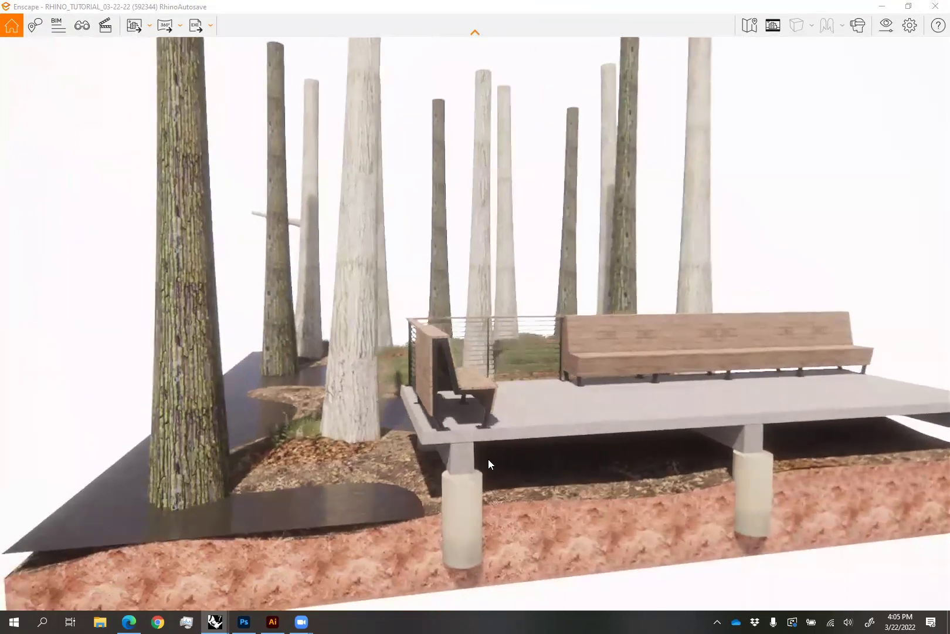
{"action": "scroll", "coordinate": [488, 458], "scroll_direction": "up", "scroll_amount": 3}
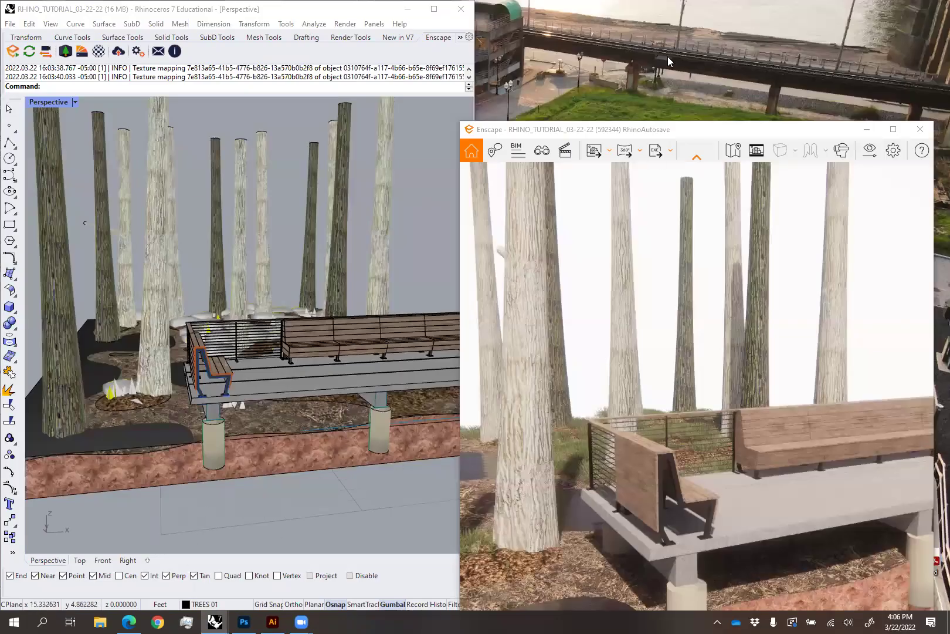
Move the Enscape window beside the Rhino window and turn on the PEOPLE layer under ENSCAPE ASSETS
{"action": "left_click", "coordinate": [637, 125]}
{"action": "left_click_drag", "start_coordinate": [637, 125], "coordinate": [806, 56]}
{"action": "left_click", "coordinate": [377, 494]}
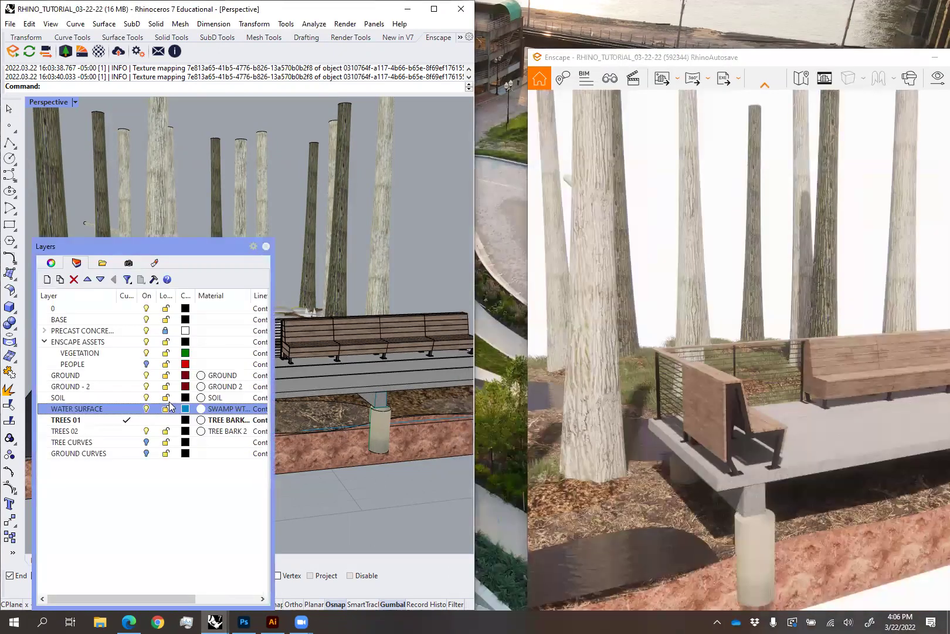
{"action": "left_click", "coordinate": [106, 364]}
{"action": "left_click", "coordinate": [145, 364]}
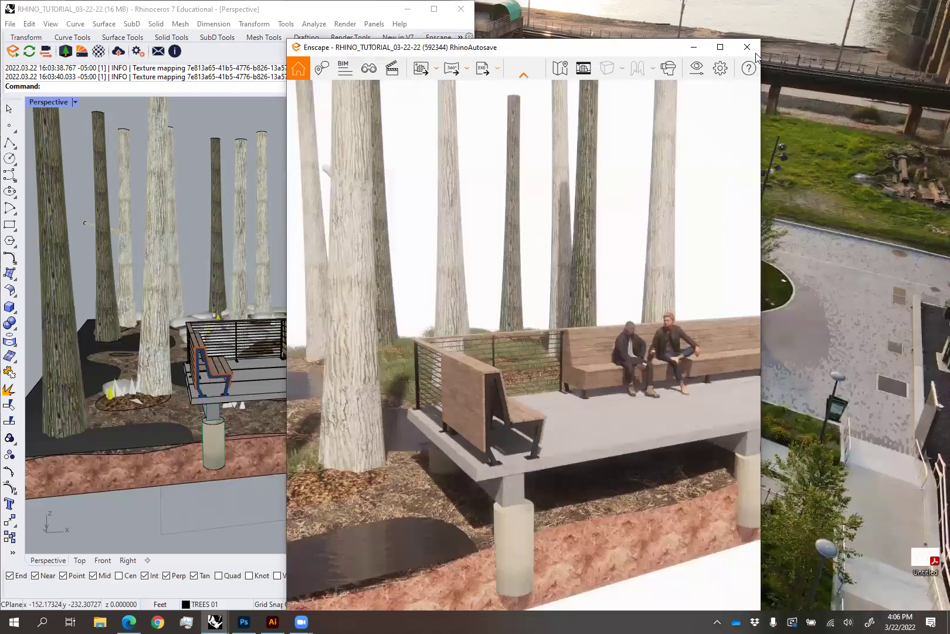
Maximize the Enscape render window and examine the seated figures up close and the whole deck from several angles
{"action": "left_click", "coordinate": [720, 47]}
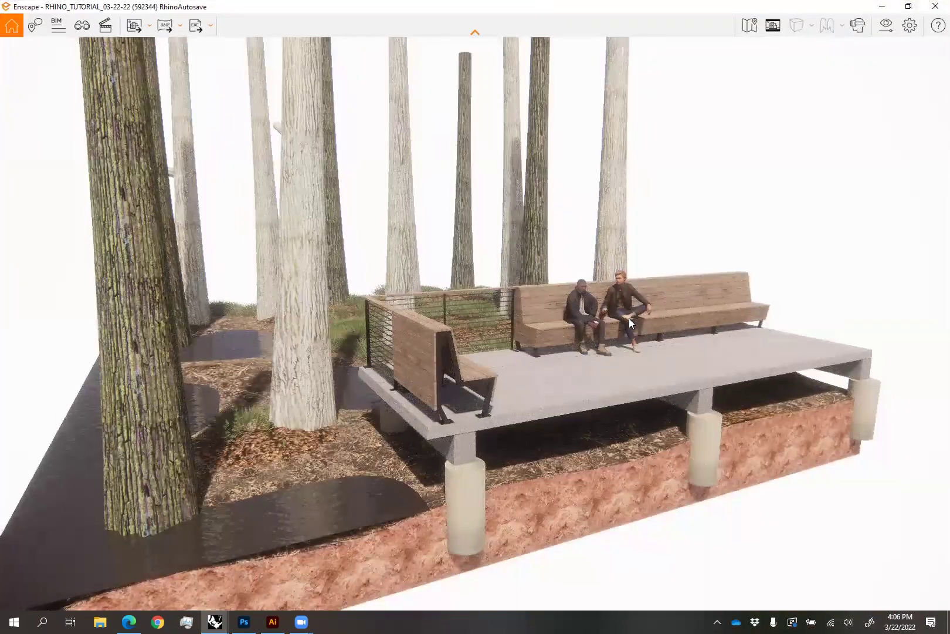
{"action": "double_click", "coordinate": [620, 298]}
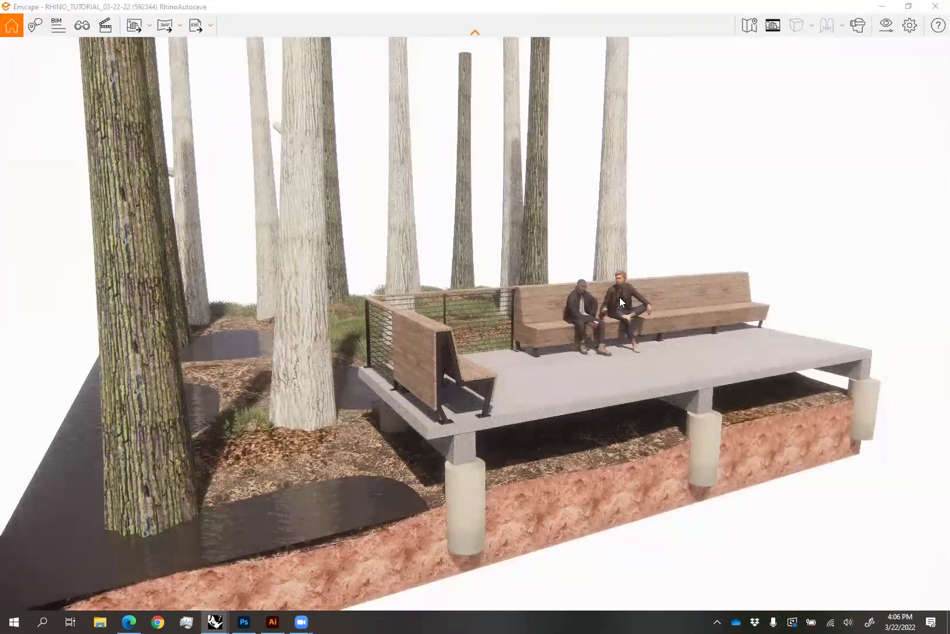
{"action": "scroll", "coordinate": [552, 347], "scroll_direction": "down", "scroll_amount": 3}
{"action": "scroll", "coordinate": [487, 370], "scroll_direction": "up", "scroll_amount": 1}
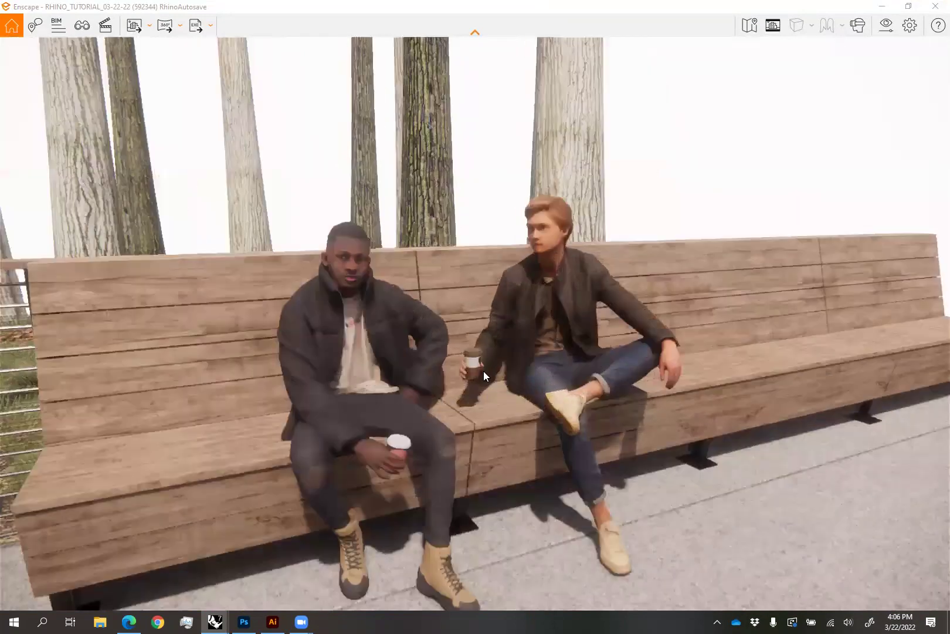
{"action": "scroll", "coordinate": [473, 367], "scroll_direction": "up", "scroll_amount": 1}
{"action": "scroll", "coordinate": [478, 358], "scroll_direction": "down", "scroll_amount": 3}
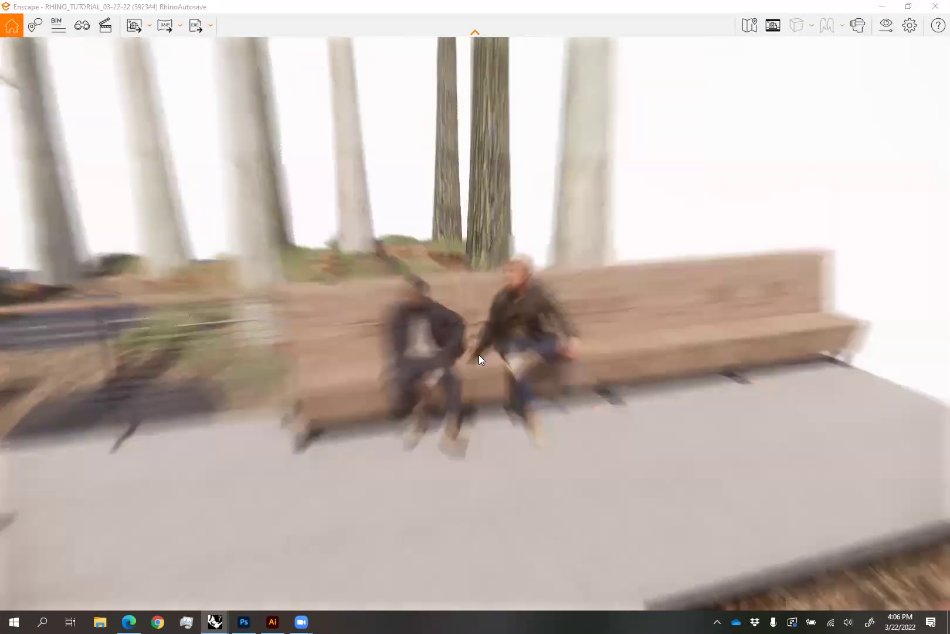
{"action": "scroll", "coordinate": [474, 336], "scroll_direction": "up", "scroll_amount": 3}
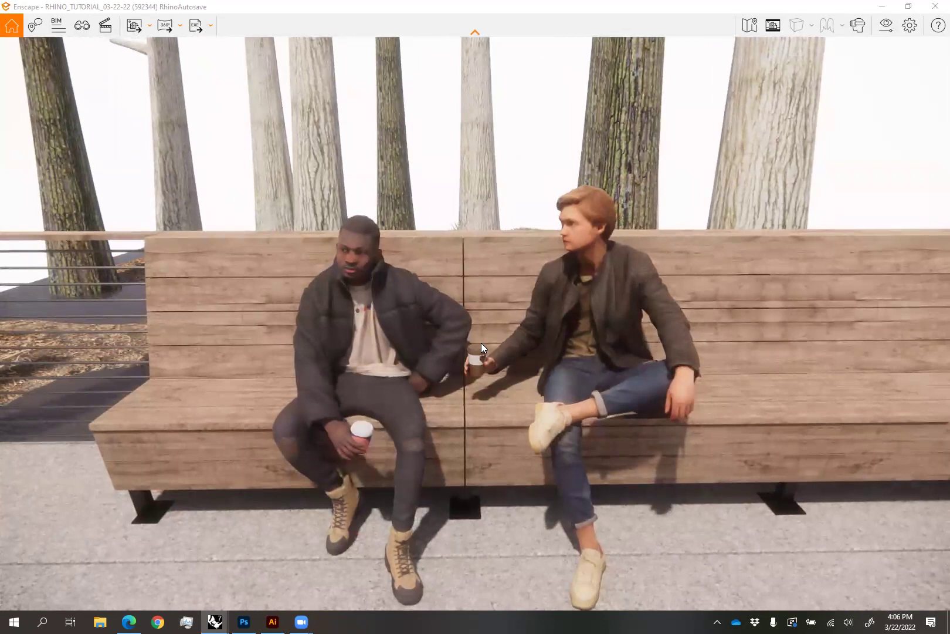
{"action": "scroll", "coordinate": [528, 242], "scroll_direction": "down", "scroll_amount": 5}
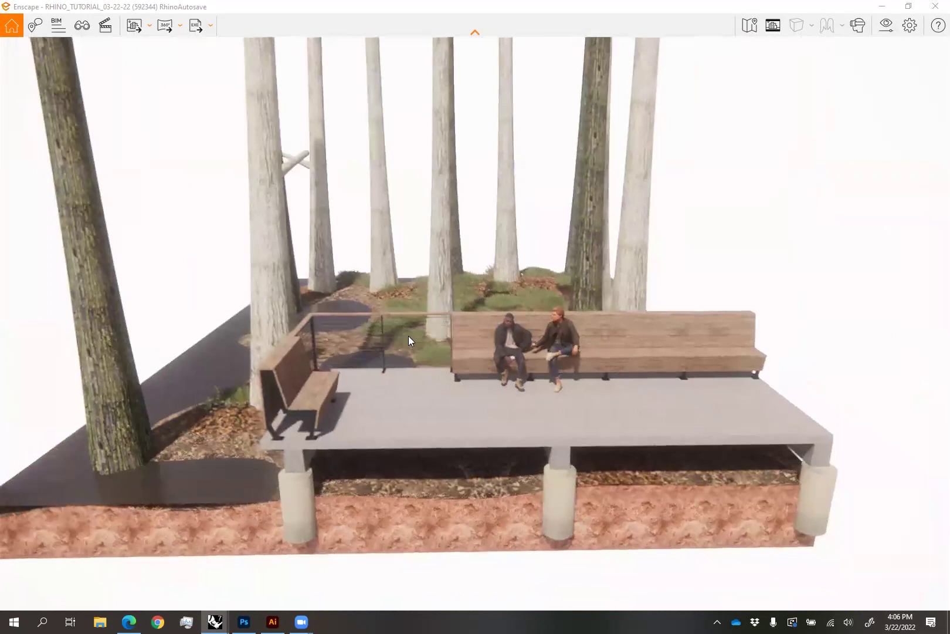
{"action": "mouse_move", "coordinate": [408, 339]}
{"action": "right_mouse_down"}
{"action": "mouse_move", "coordinate": [396, 297]}
{"action": "mouse_move", "coordinate": [376, 292]}
{"action": "mouse_move", "coordinate": [417, 350]}
{"action": "right_mouse_up"}
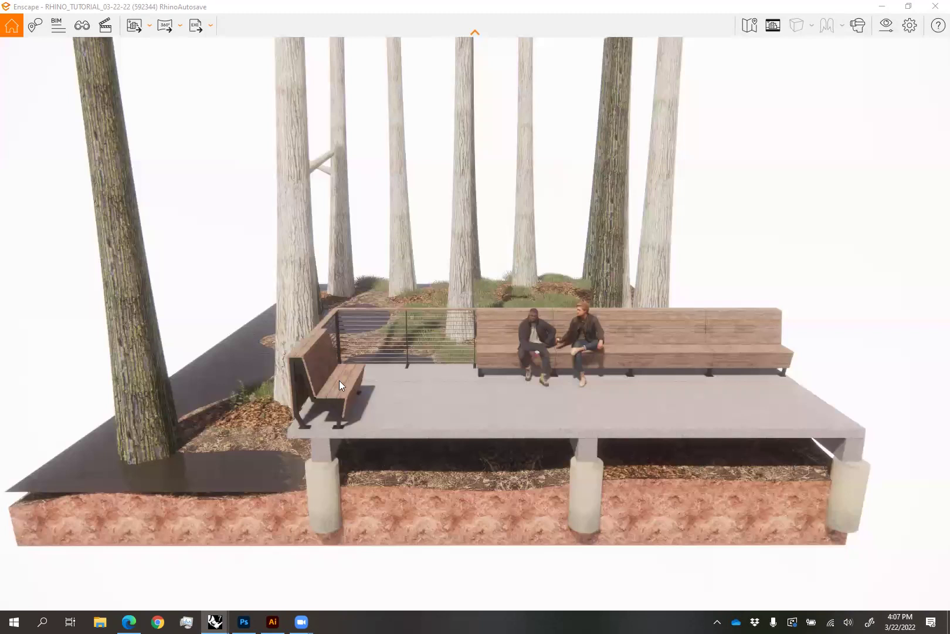
{"action": "right_click_drag", "start_coordinate": [339, 385], "coordinate": [472, 206]}
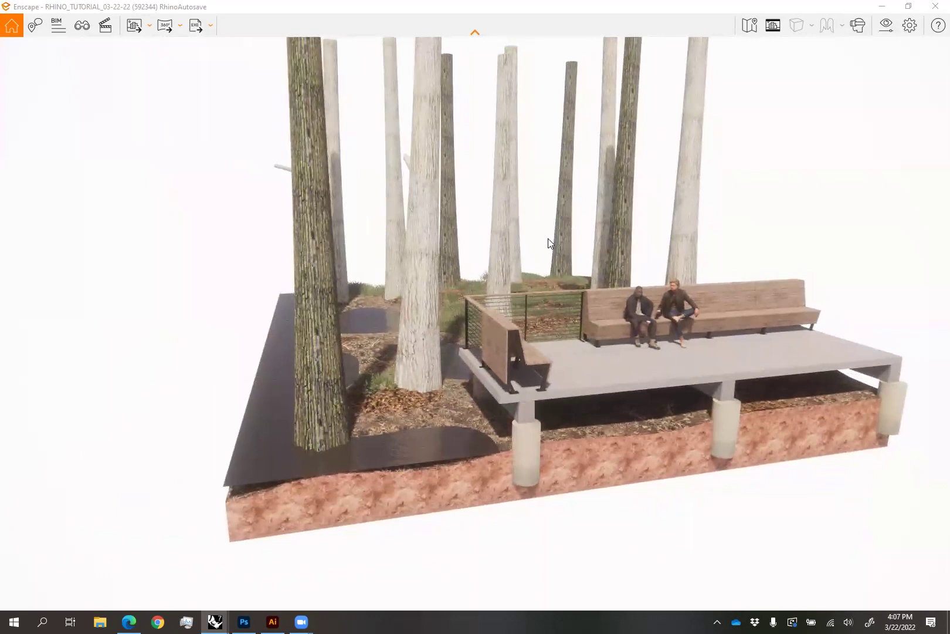
{"action": "right_click_drag", "start_coordinate": [471, 206], "coordinate": [553, 271]}
{"action": "mouse_move", "coordinate": [423, 321]}
{"action": "right_mouse_down"}
{"action": "mouse_move", "coordinate": [405, 314]}
{"action": "mouse_move", "coordinate": [422, 321]}
{"action": "right_mouse_up"}
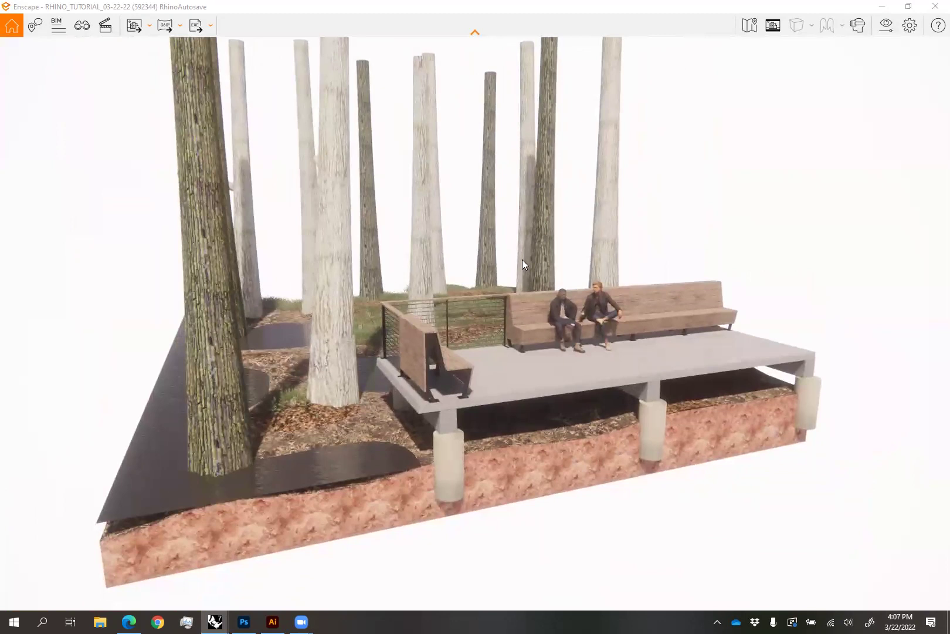
Set the Bloom image effect to 46 % in the render's visual settings
{"action": "left_click", "coordinate": [890, 28]}
{"action": "left_click_drag", "start_coordinate": [501, 85], "coordinate": [538, 79]}
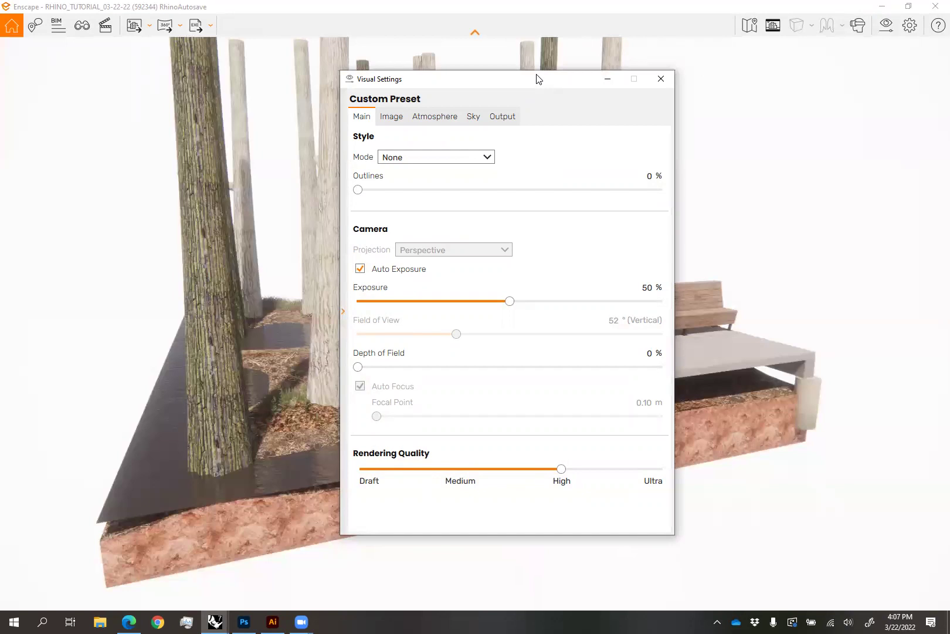
{"action": "left_click", "coordinate": [392, 120]}
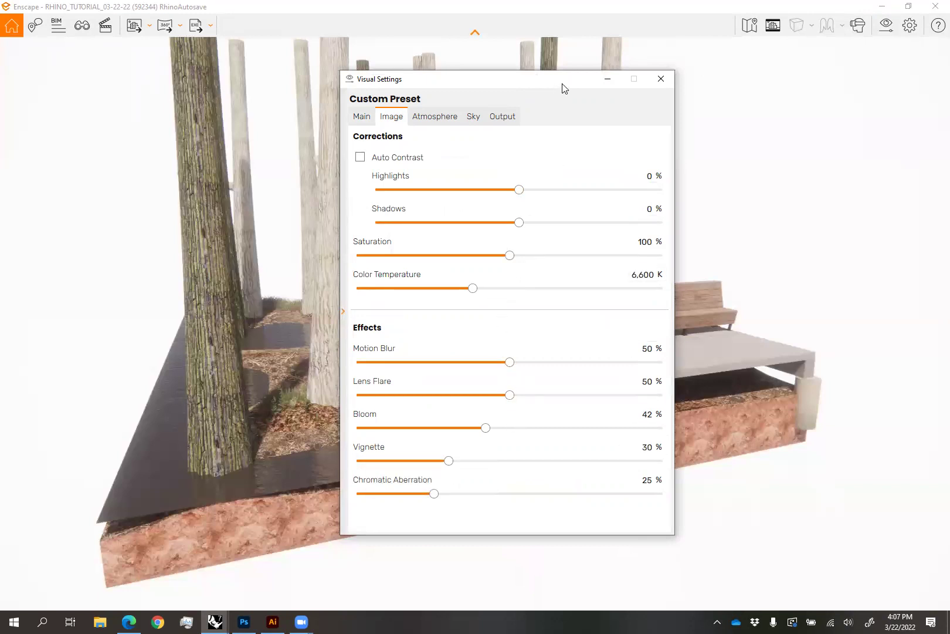
{"action": "left_click_drag", "start_coordinate": [562, 88], "coordinate": [256, 90]}
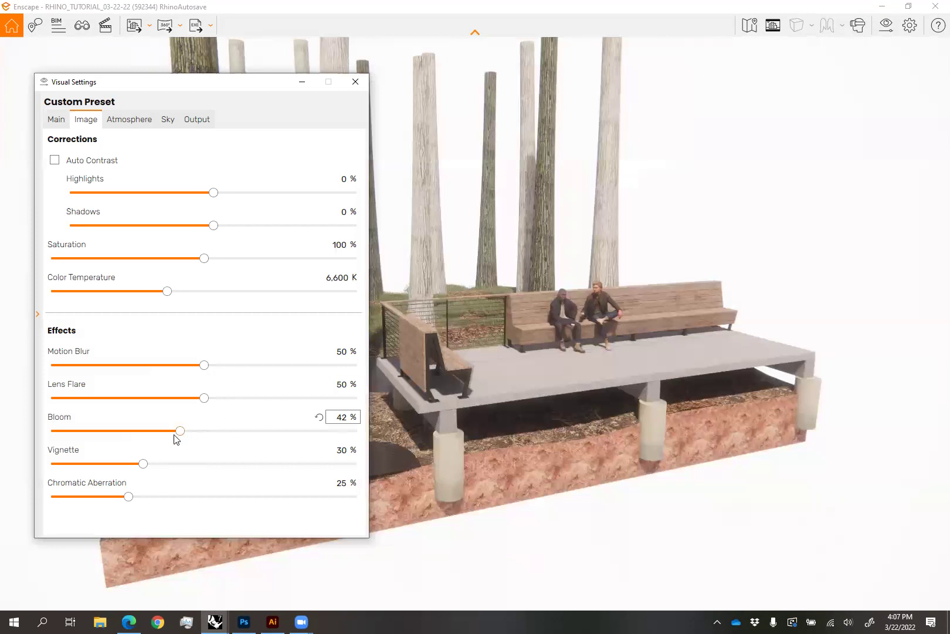
{"action": "mouse_move", "coordinate": [180, 430]}
{"action": "left_mouse_down"}
{"action": "mouse_move", "coordinate": [284, 427]}
{"action": "mouse_move", "coordinate": [255, 428]}
{"action": "mouse_move", "coordinate": [287, 439]}
{"action": "mouse_move", "coordinate": [263, 442]}
{"action": "mouse_move", "coordinate": [182, 436]}
{"action": "mouse_move", "coordinate": [288, 439]}
{"action": "mouse_move", "coordinate": [191, 434]}
{"action": "left_mouse_up"}
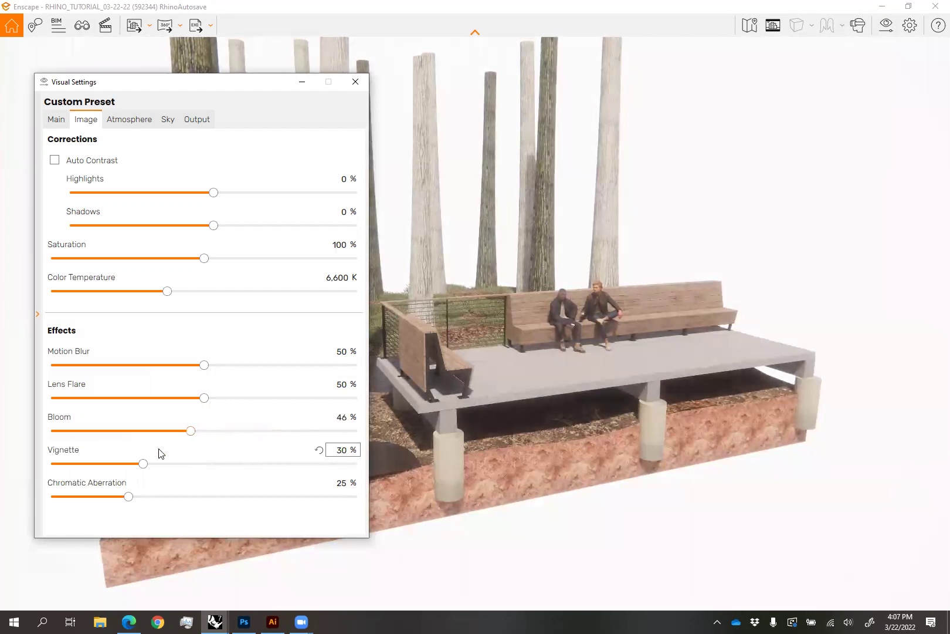
Set the atmosphere's fog intensity to 58 % and the fog height to 105 m
{"action": "left_click", "coordinate": [142, 122]}
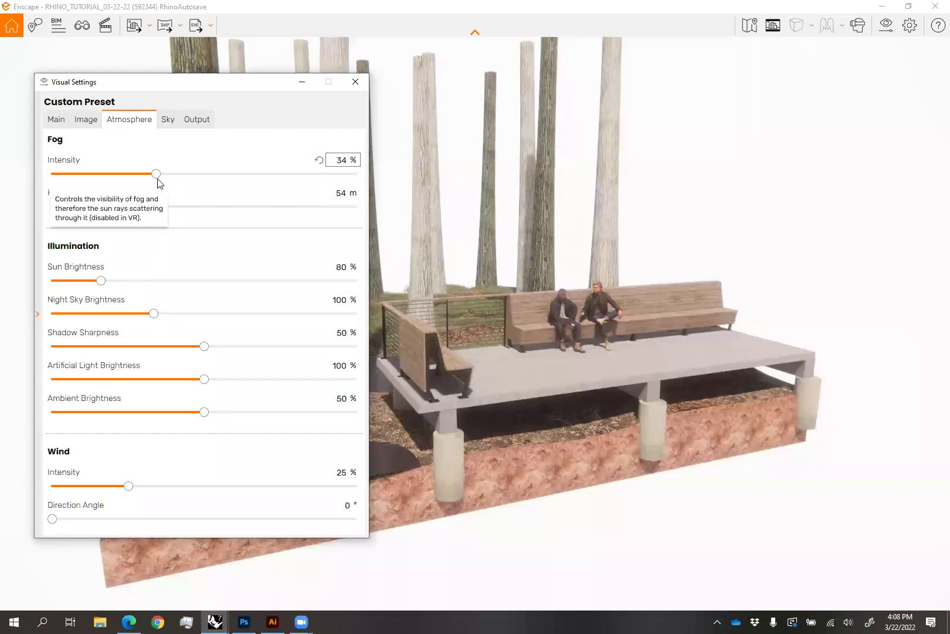
{"action": "left_click_drag", "start_coordinate": [156, 174], "coordinate": [278, 175]}
{"action": "left_click_drag", "start_coordinate": [107, 207], "coordinate": [159, 207]}
{"action": "left_click_drag", "start_coordinate": [276, 174], "coordinate": [229, 175]}
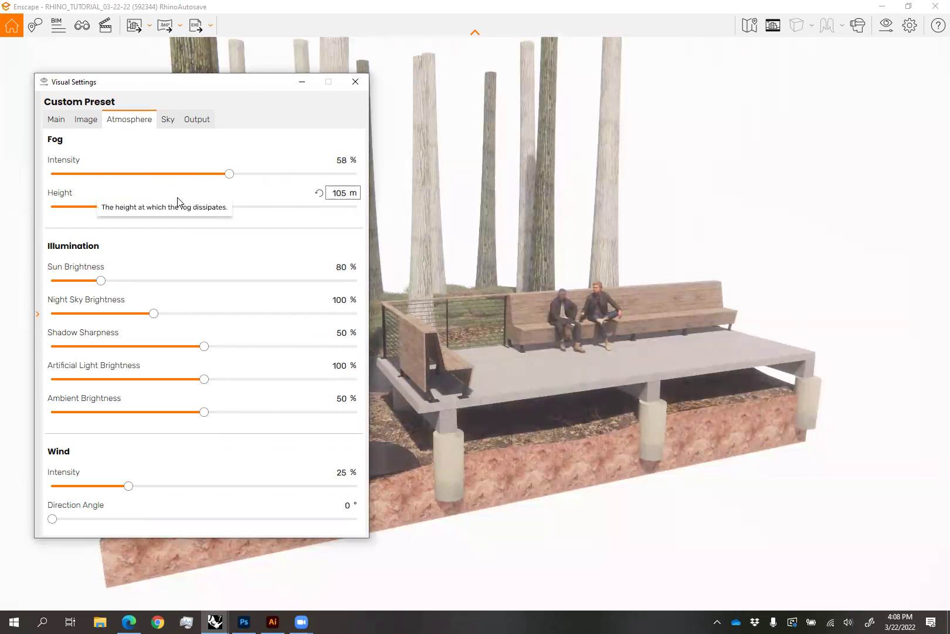
Set the sky's cloud density to 50 % and close the visual settings
{"action": "left_click", "coordinate": [168, 121]}
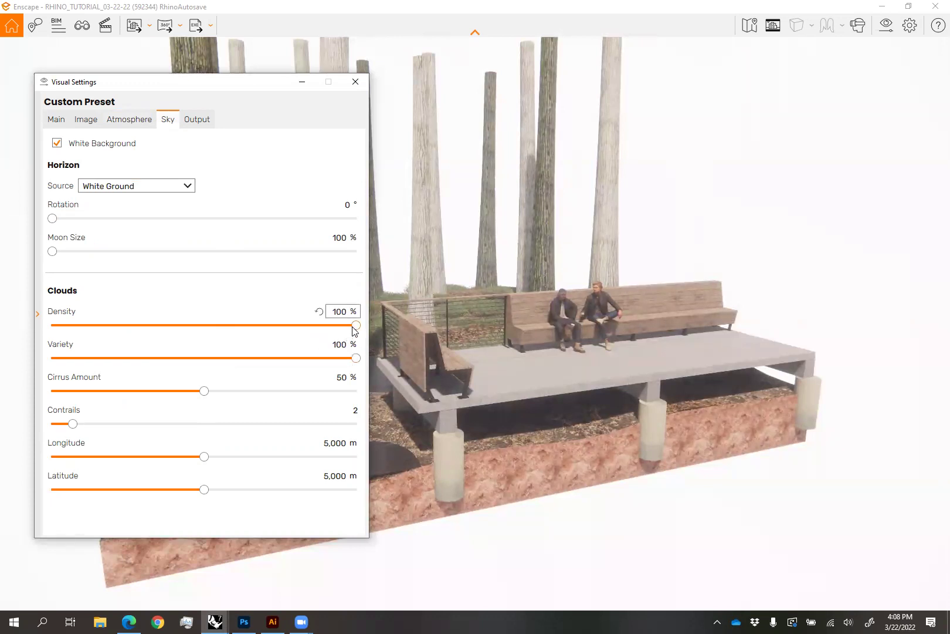
{"action": "left_click_drag", "start_coordinate": [343, 329], "coordinate": [31, 330]}
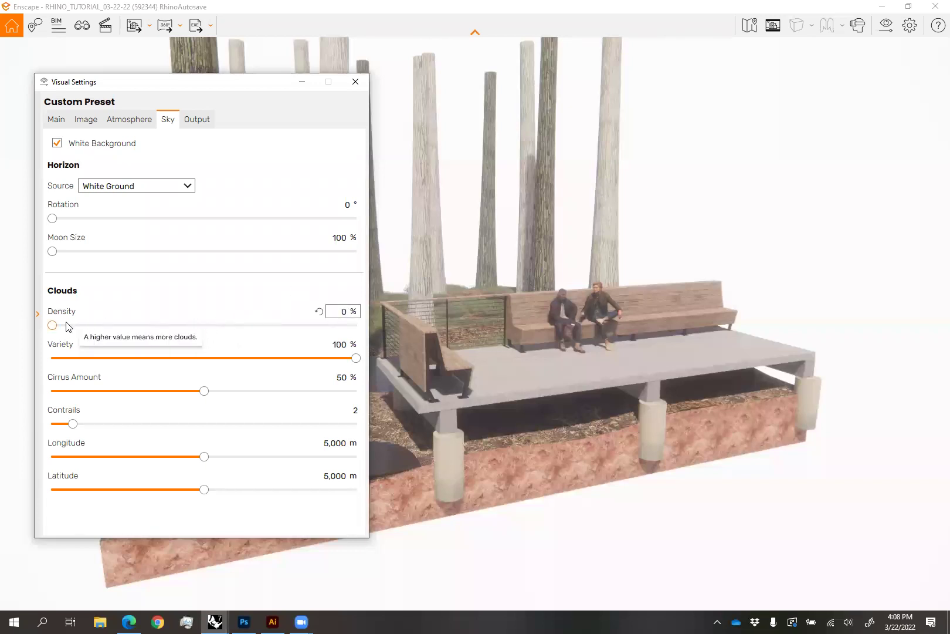
{"action": "left_click", "coordinate": [166, 325]}
{"action": "left_click_drag", "start_coordinate": [212, 342], "coordinate": [205, 339]}
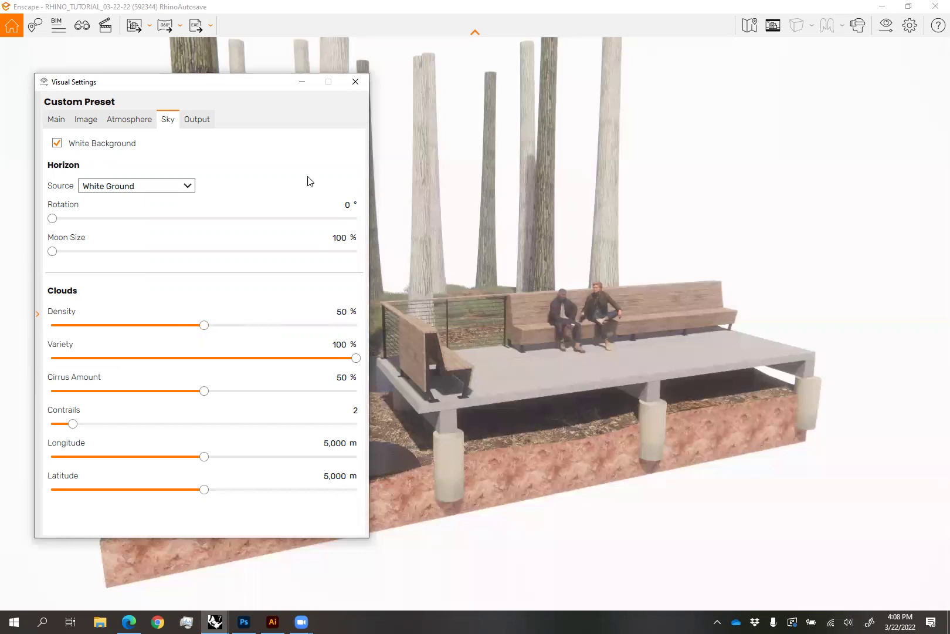
{"action": "left_click", "coordinate": [356, 81]}
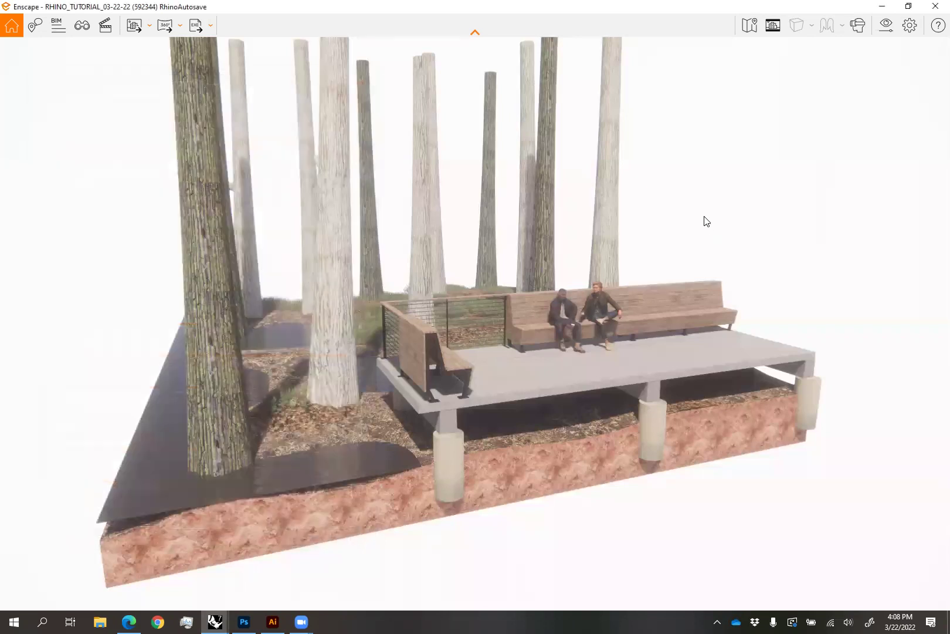
Try different times of day for the sun on the deck scene, ranging from 08:06 to 16:21
{"action": "left_click_drag", "start_coordinate": [444, 232], "coordinate": [476, 233]}
{"action": "right_click_drag", "start_coordinate": [476, 233], "coordinate": [448, 231]}
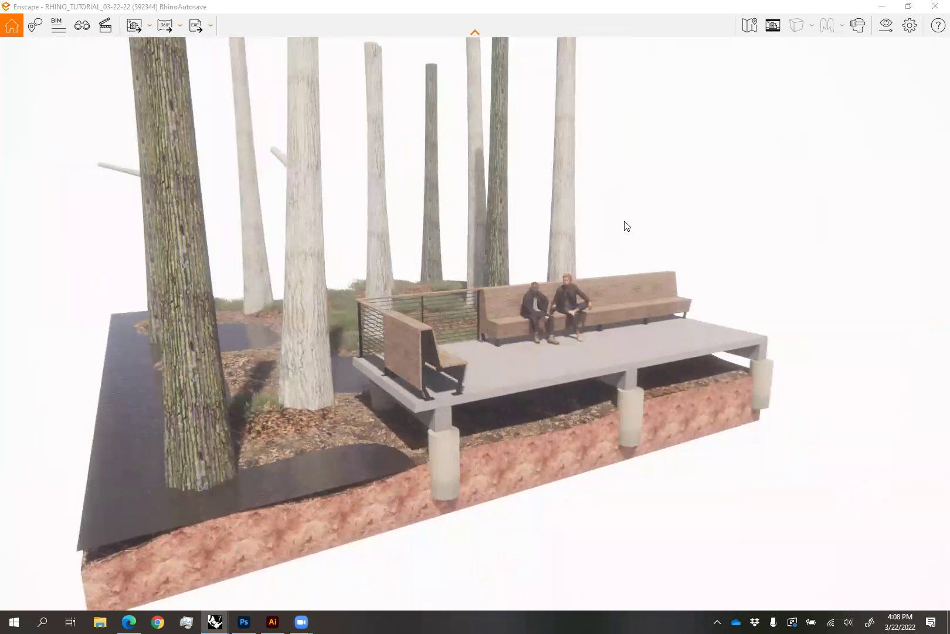
{"action": "mouse_move", "coordinate": [640, 229]}
{"action": "right_mouse_down", "text": "shift"}
{"action": "mouse_move", "coordinate": [757, 230]}
{"action": "mouse_move", "coordinate": [626, 234]}
{"action": "right_mouse_up", "text": "shift"}
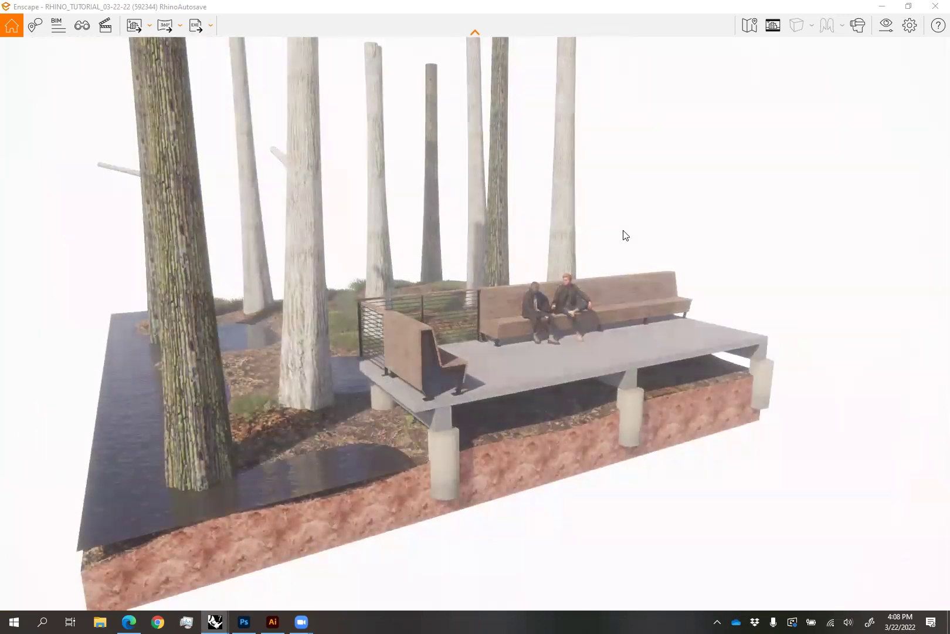
{"action": "key", "text": "Caps_Lock"}
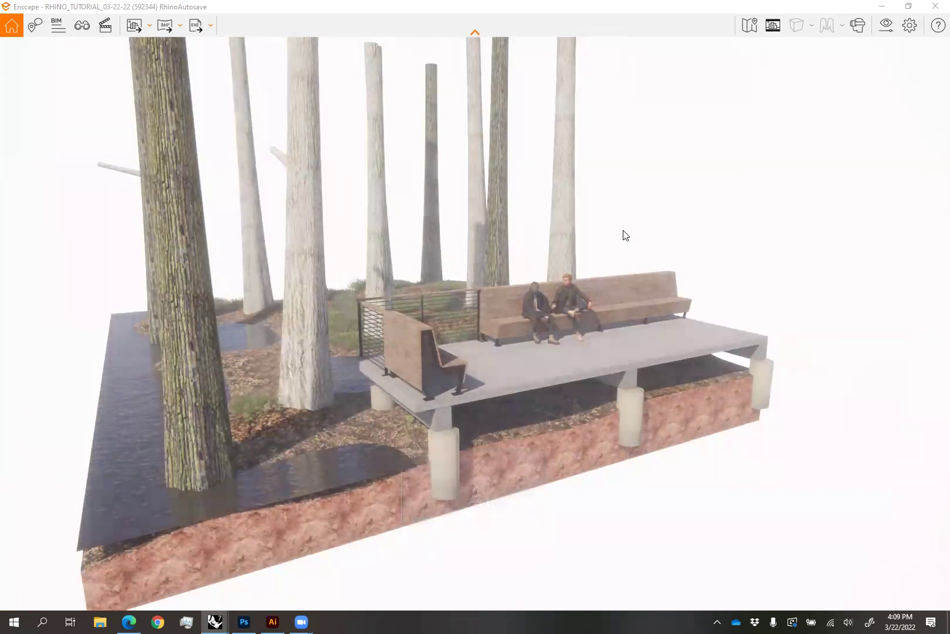
{"action": "key", "text": "shift+u"}
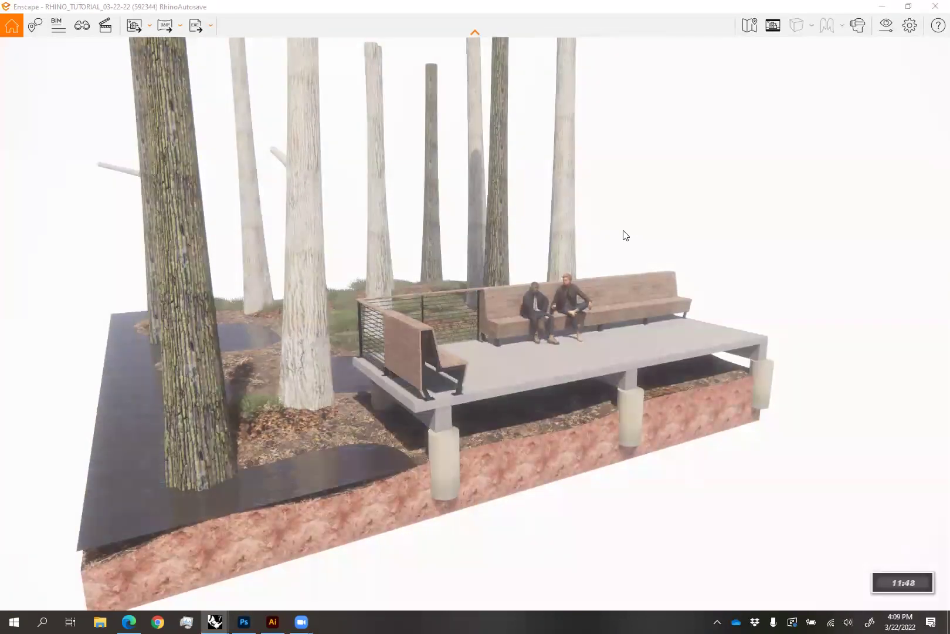
{"action": "key", "text": "shift+u"}
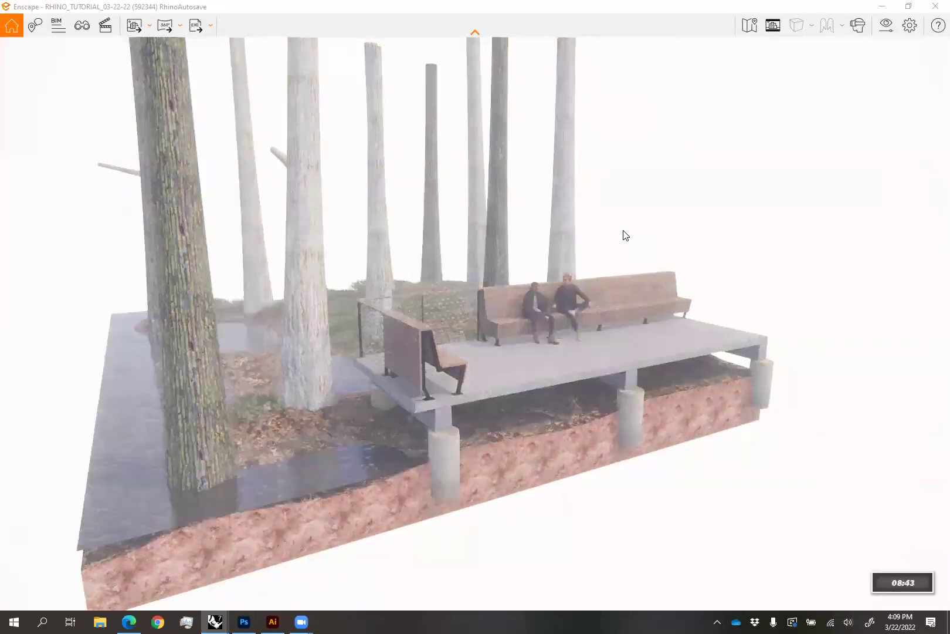
{"action": "key", "text": "shift+i"}
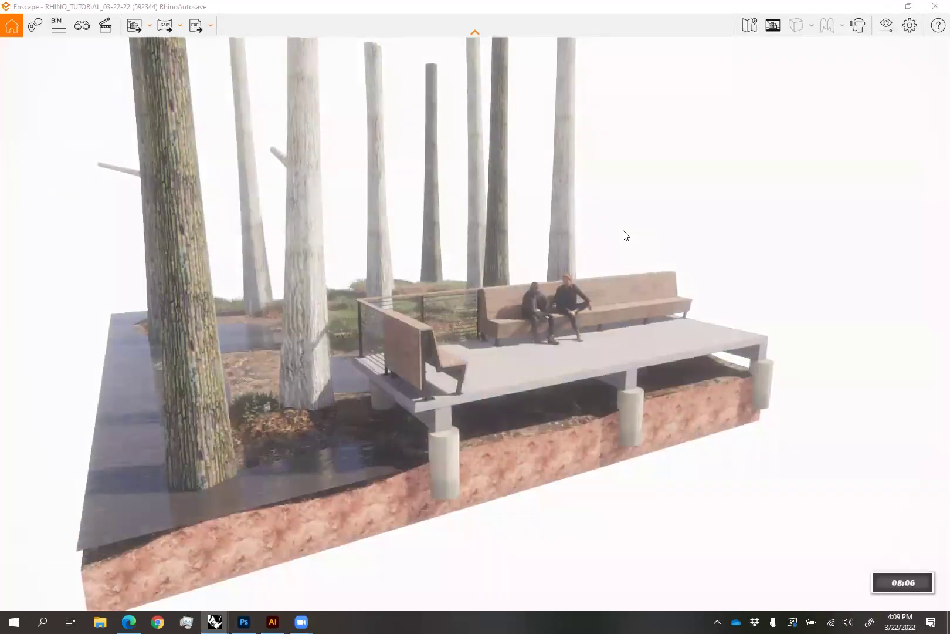
{"action": "key", "text": "shift+i"}
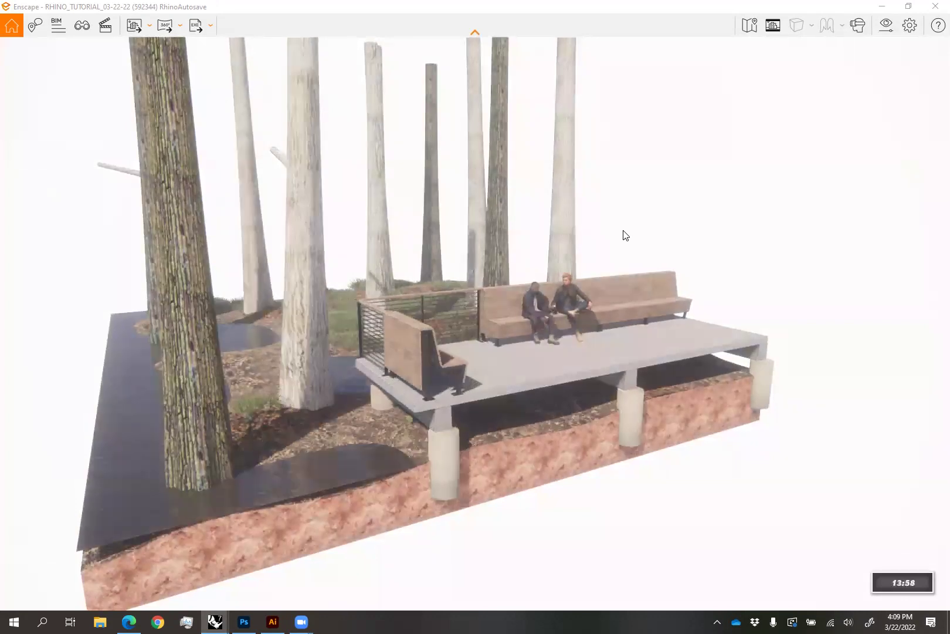
{"action": "key", "text": "shift+i"}
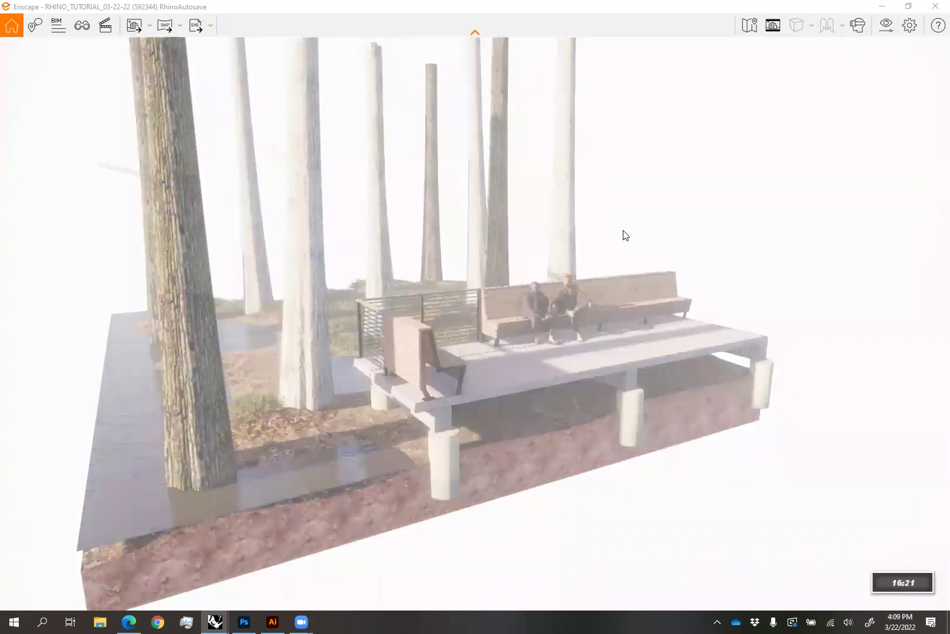
Shift the scene's time of day back to early morning, at 07:00, comparing the shadows at other hours
{"action": "key", "text": "shift+u"}
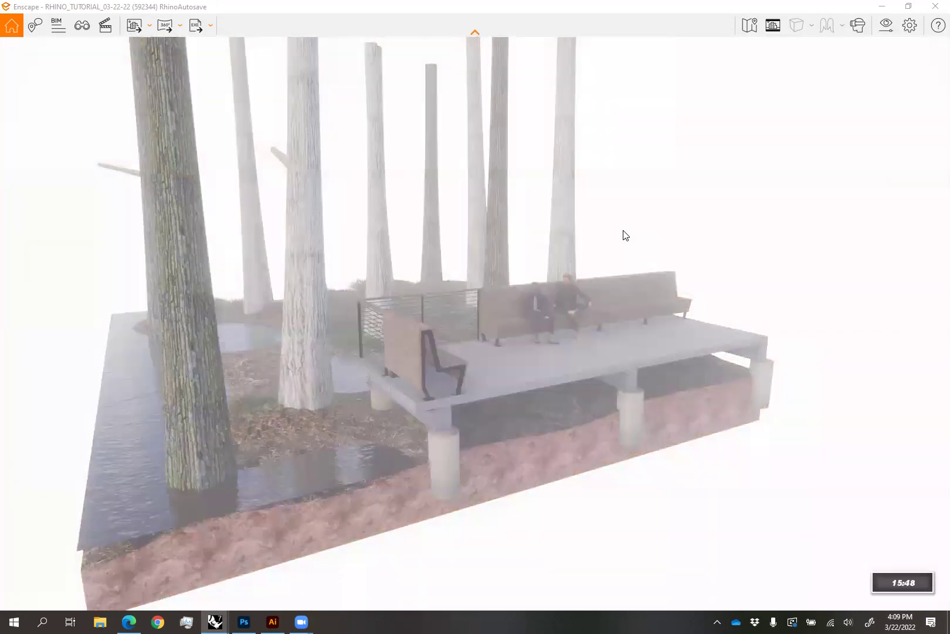
{"action": "key", "text": "shift+u"}
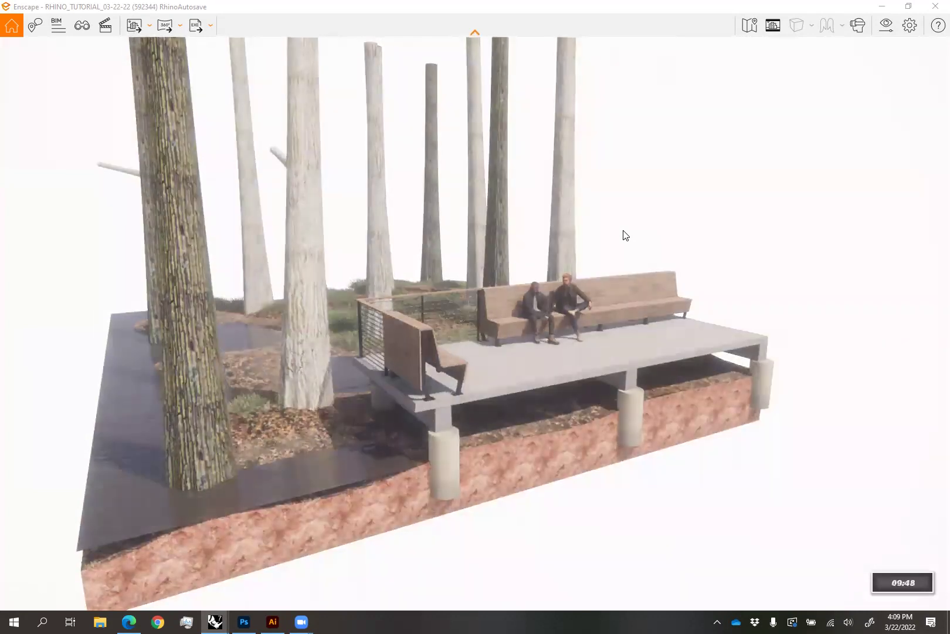
{"action": "key", "text": "shift+i"}
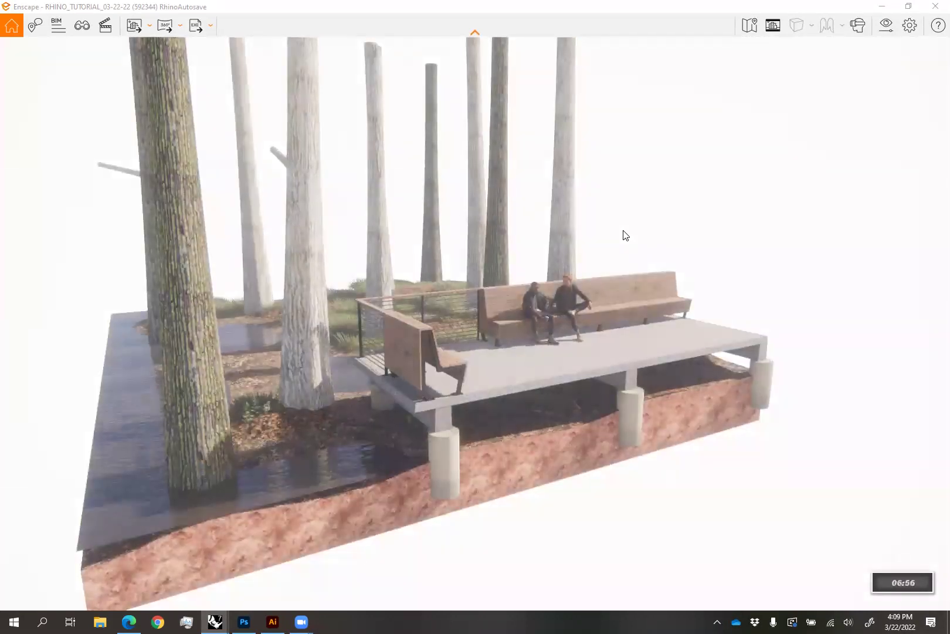
{"action": "key", "text": "shift+i"}
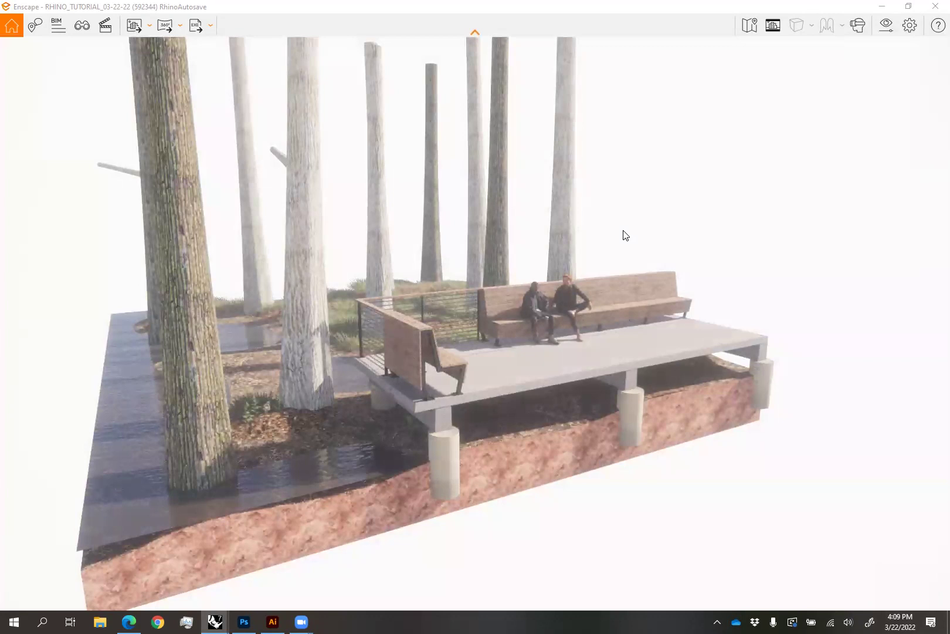
{"action": "key", "text": "u"}
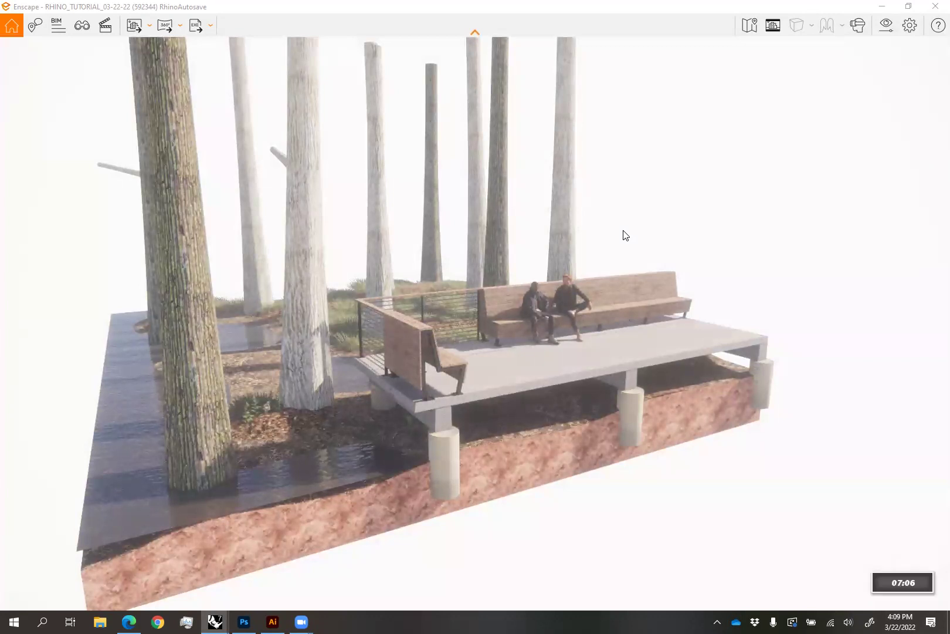
{"action": "key", "text": "i"}
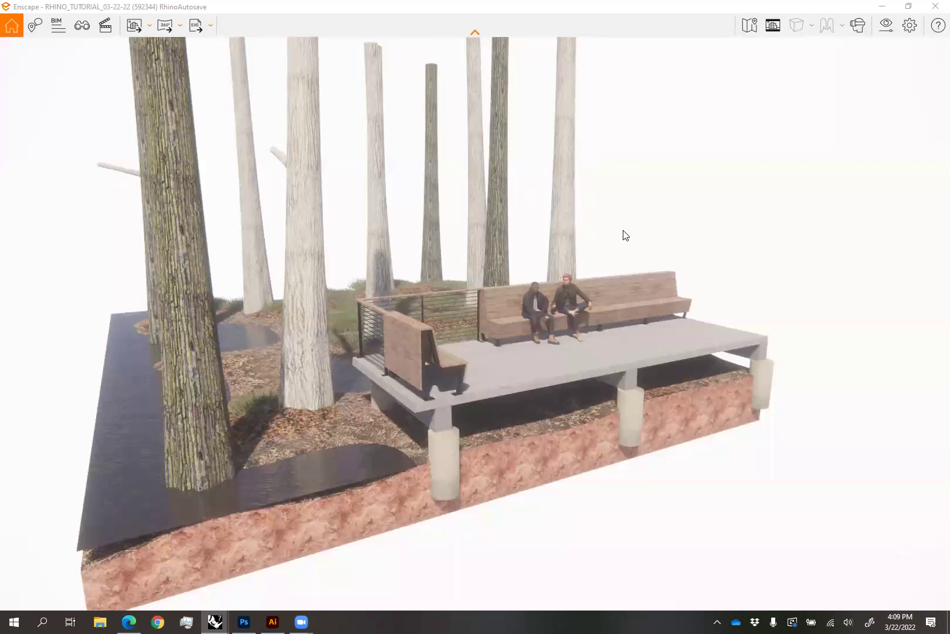
{"action": "key", "text": "u"}
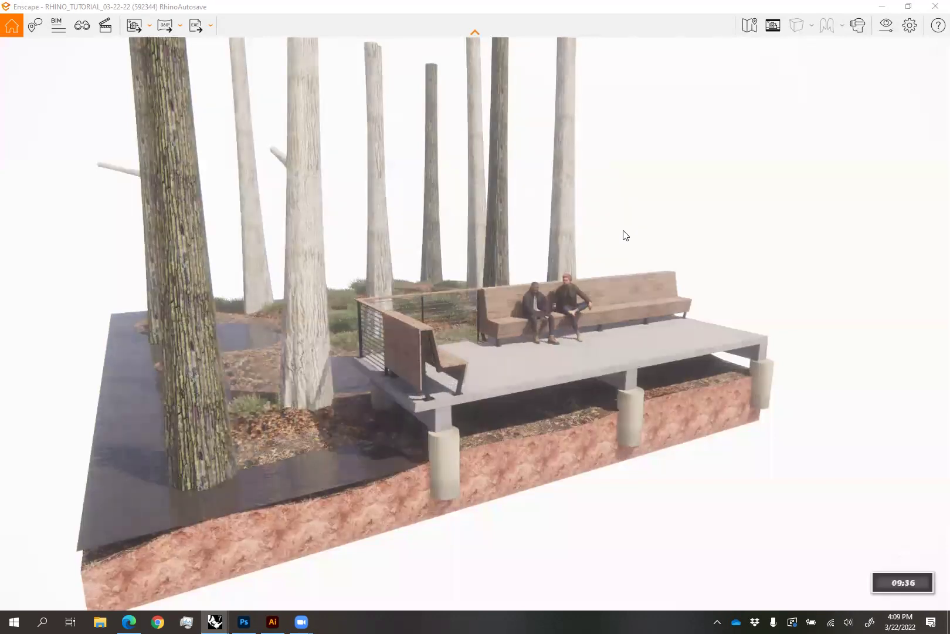
{"action": "key", "text": "u"}
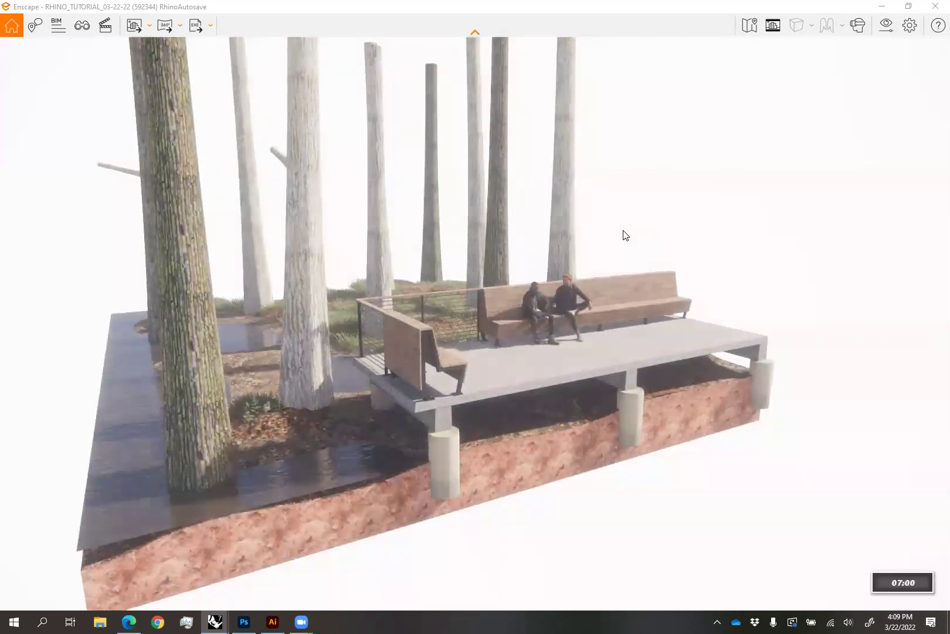
Nudge the sun's time of day back and forth around 06:52 to compare the early-morning light
{"action": "key", "text": "u"}
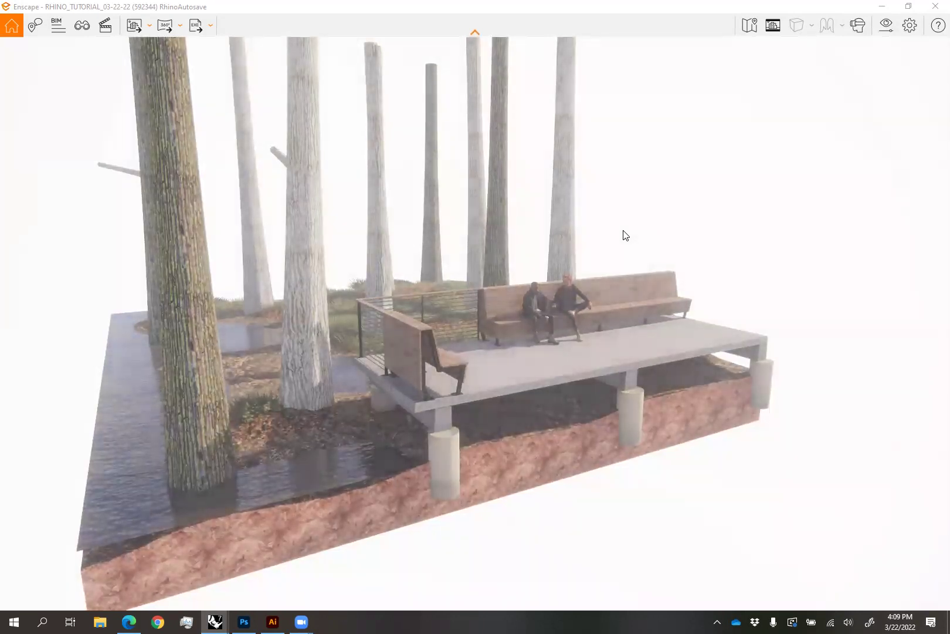
{"action": "key", "text": "i"}
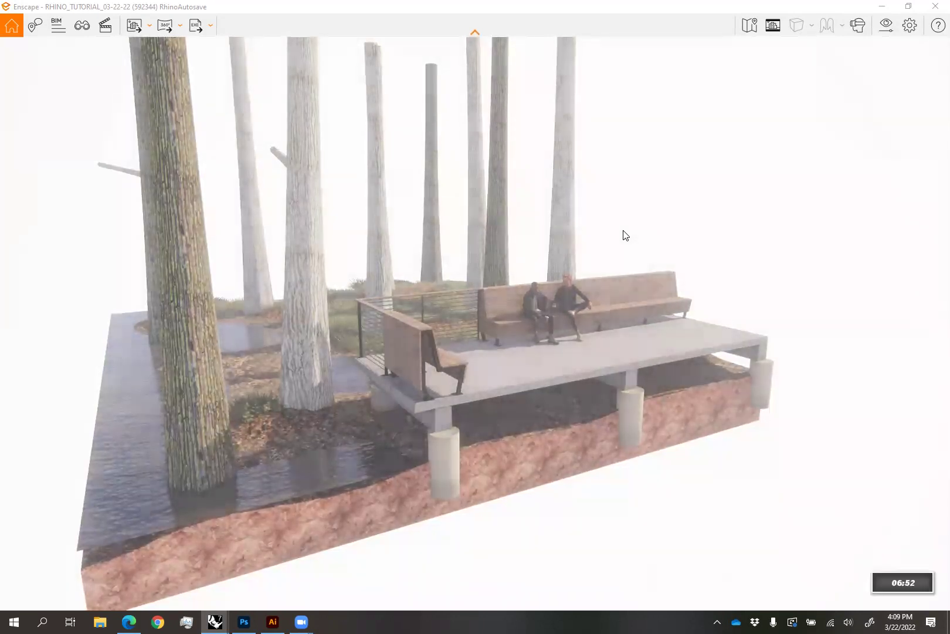
{"action": "key", "text": "i"}
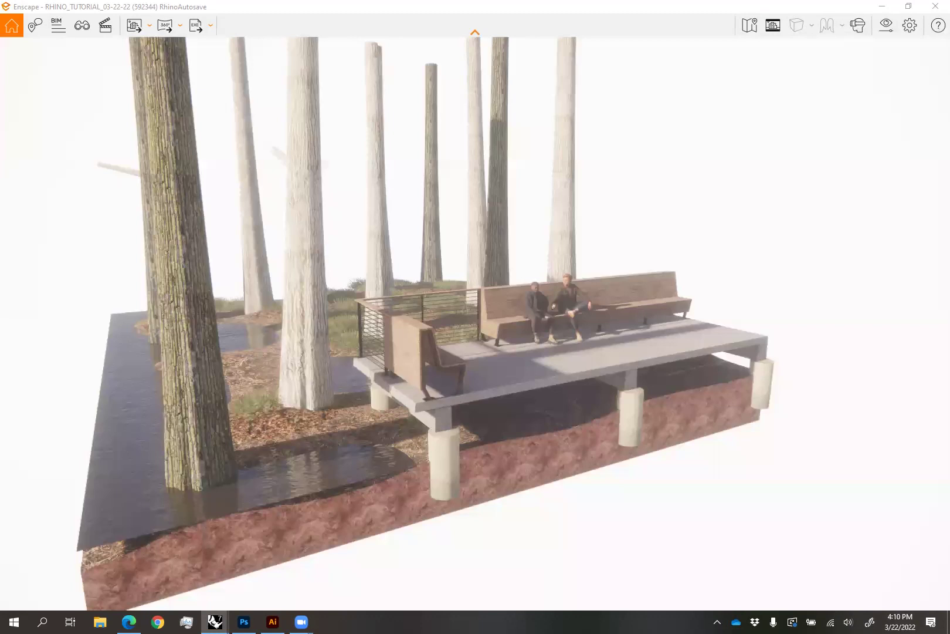
Bring the view closer to the deck's bench end and shift the time of day back and forth, passing 16:39, for hazy low sunlight
{"action": "left_click_drag", "start_coordinate": [537, 340], "coordinate": [154, 469]}
{"action": "middle_click_drag", "start_coordinate": [154, 469], "coordinate": [267, 432]}
{"action": "right_click_drag", "start_coordinate": [267, 432], "coordinate": [303, 432]}
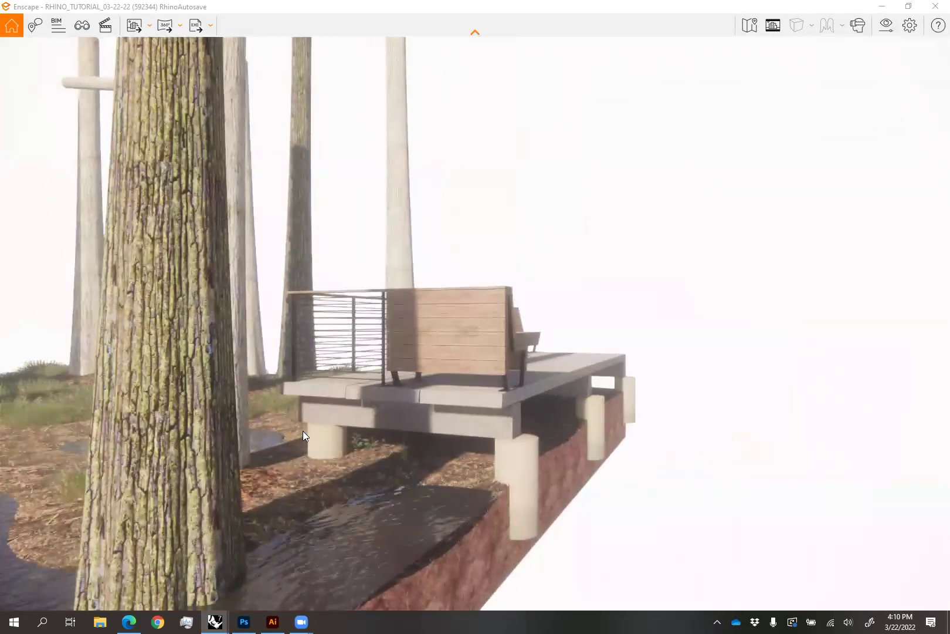
{"action": "key", "text": "i"}
{"action": "key", "text": "i"}
{"action": "key", "text": "i"}
{"action": "key", "text": "i"}
{"action": "key", "text": "i"}
{"action": "key", "text": "i"}
{"action": "key", "text": "i"}
{"action": "key", "text": "i"}
{"action": "key", "text": "u"}
{"action": "key", "text": "u"}
{"action": "key", "text": "u"}
{"action": "key", "text": "u"}
{"action": "key", "text": "u"}
{"action": "key", "text": "u"}
{"action": "key", "text": "u"}
{"action": "key", "text": "u"}
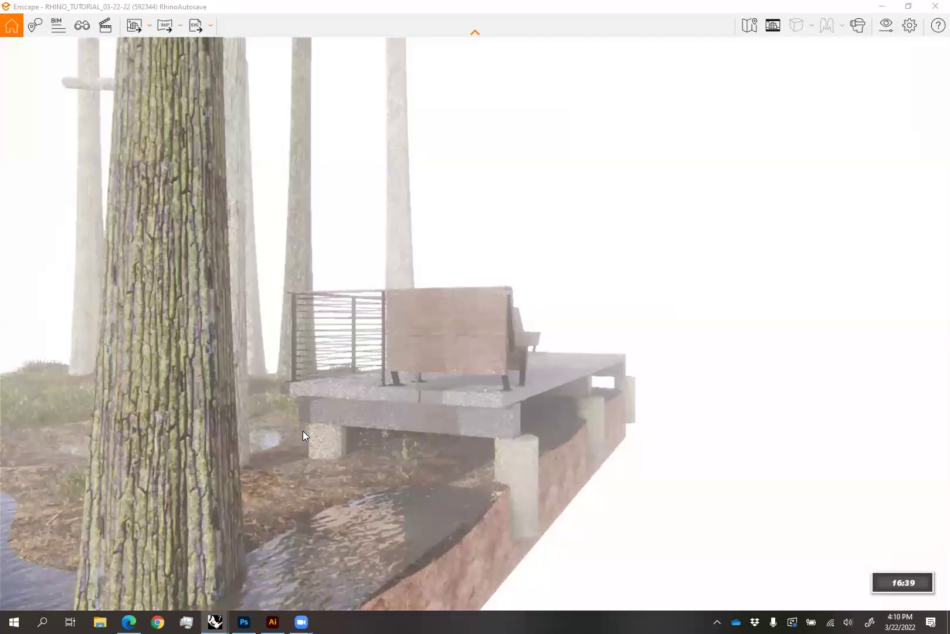
{"action": "key", "text": "u"}
{"action": "key", "text": "u"}
{"action": "key", "text": "u"}
{"action": "key", "text": "u"}
{"action": "key", "text": "u"}
{"action": "key", "text": "u"}
{"action": "key", "text": "u"}
{"action": "key", "text": "u"}
{"action": "key", "text": "u"}
{"action": "key", "text": "u"}
{"action": "key", "text": "u"}
{"action": "key", "text": "u"}
{"action": "key", "text": "u"}
{"action": "key", "text": "u"}
{"action": "key", "text": "u"}
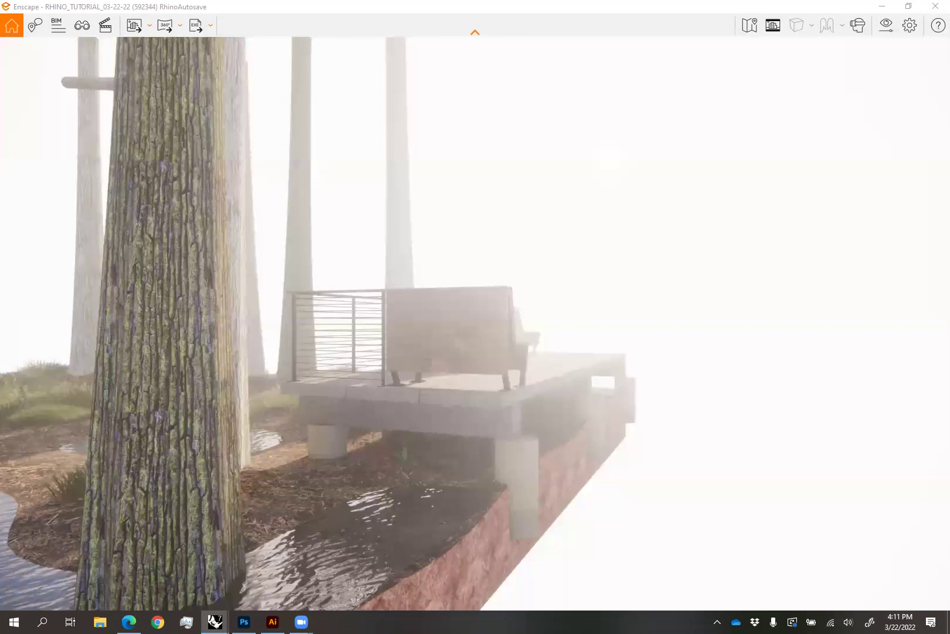
Reframe the whole deck in the rendering, place its window beside the Rhino model and turn on the Safe Frame
{"action": "right_click_drag", "start_coordinate": [521, 356], "coordinate": [453, 333]}
{"action": "scroll", "coordinate": [512, 355], "scroll_direction": "down", "scroll_amount": 5}
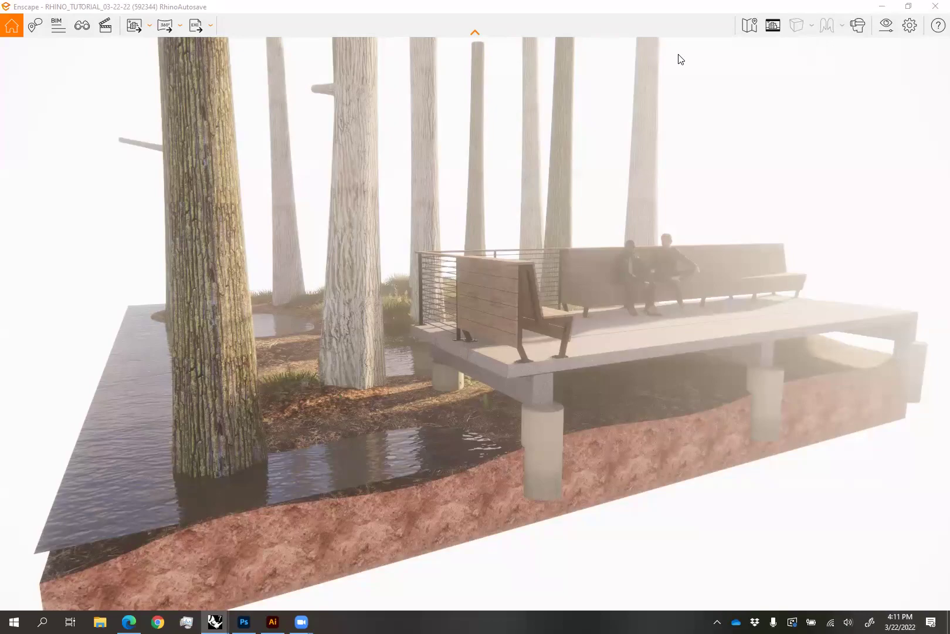
{"action": "mouse_move", "coordinate": [694, 6]}
{"action": "left_mouse_down"}
{"action": "mouse_move", "coordinate": [702, 47]}
{"action": "mouse_move", "coordinate": [708, 12]}
{"action": "left_mouse_up"}
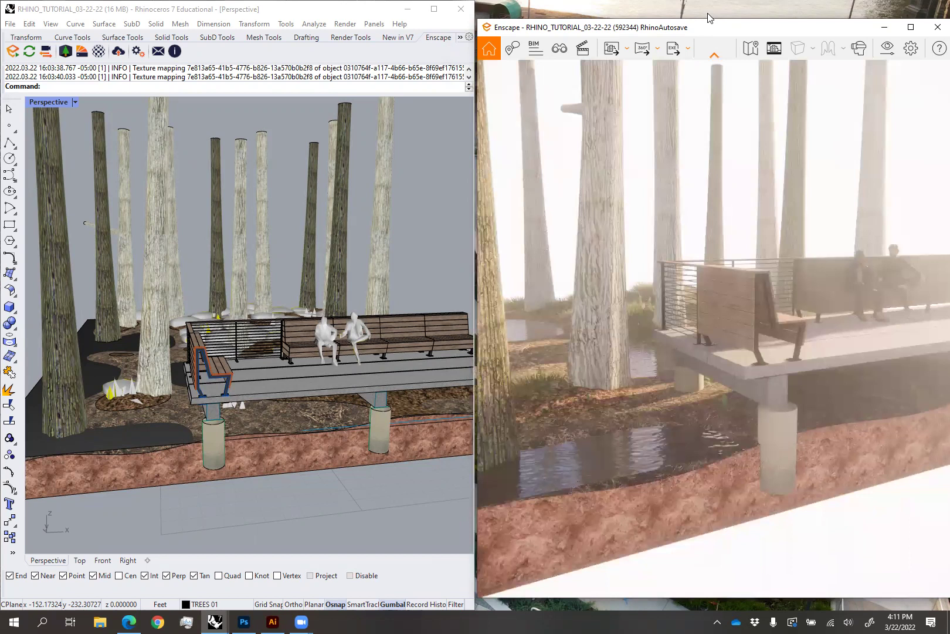
{"action": "left_click", "coordinate": [776, 53]}
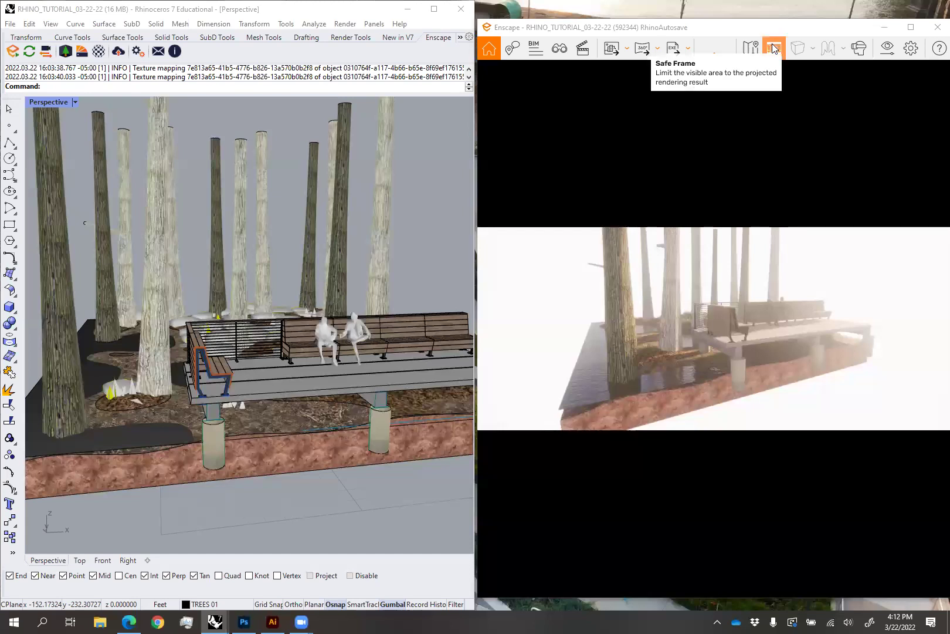
Check the custom output resolution and image format in the visual settings, and close them
{"action": "left_click", "coordinate": [891, 55]}
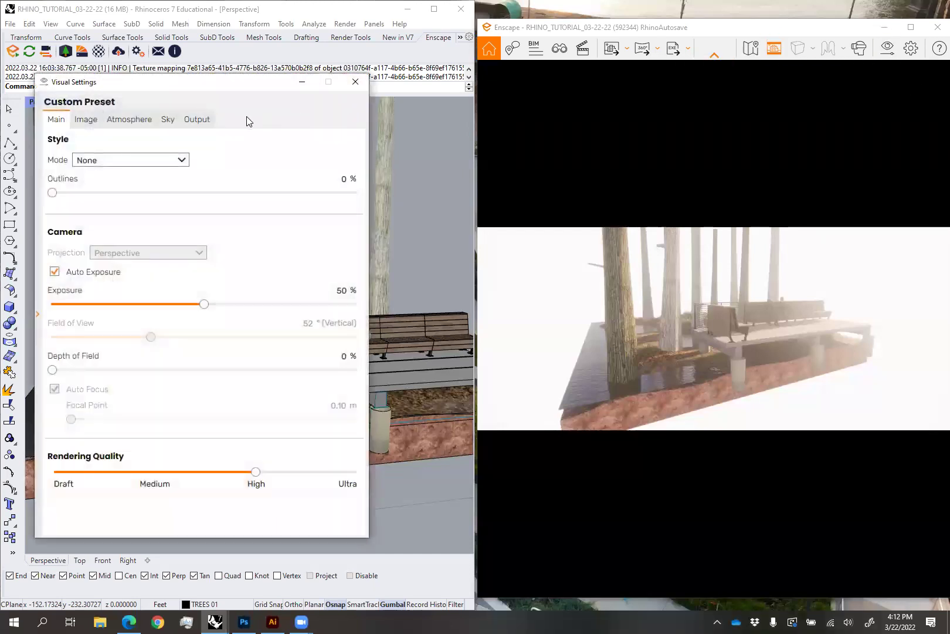
{"action": "left_click", "coordinate": [208, 119]}
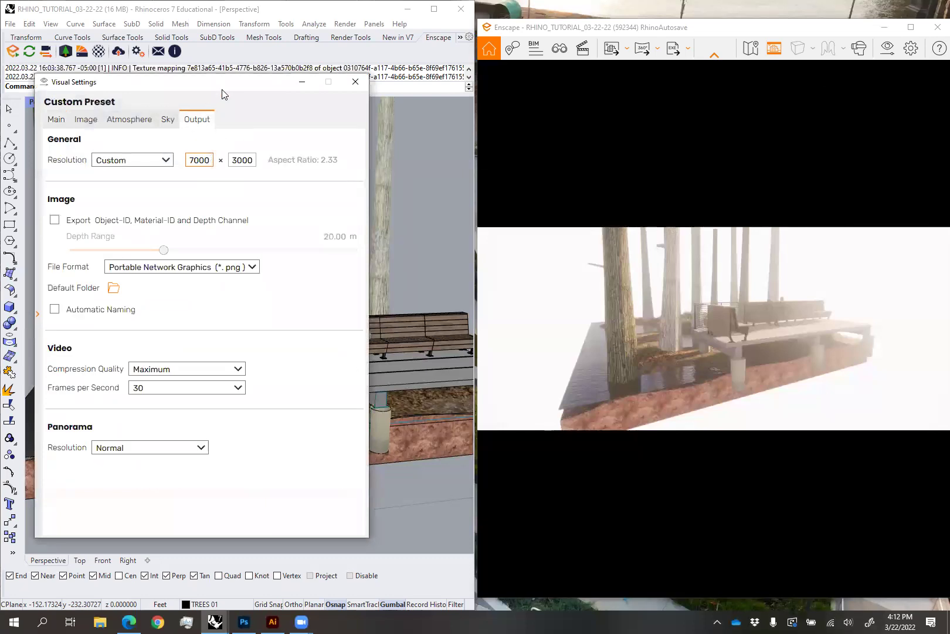
{"action": "left_click_drag", "start_coordinate": [228, 82], "coordinate": [280, 76]}
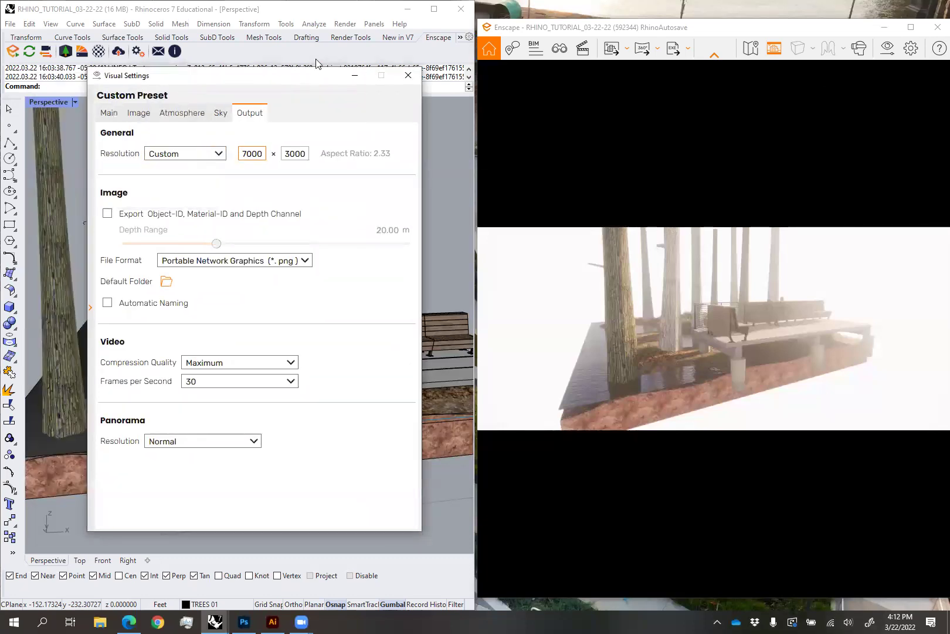
{"action": "left_click_drag", "start_coordinate": [449, 88], "coordinate": [435, 77]}
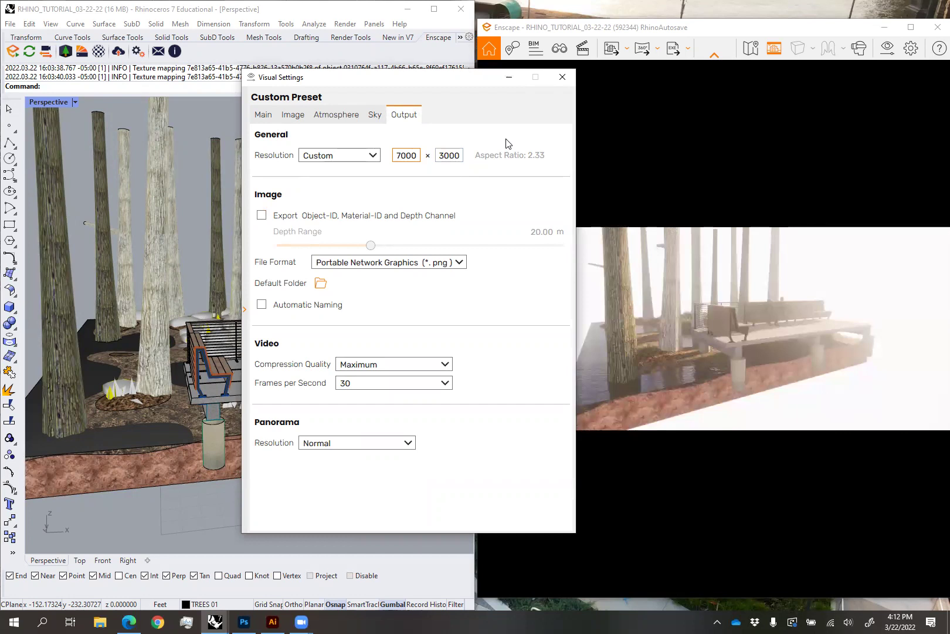
{"action": "left_click", "coordinate": [572, 85]}
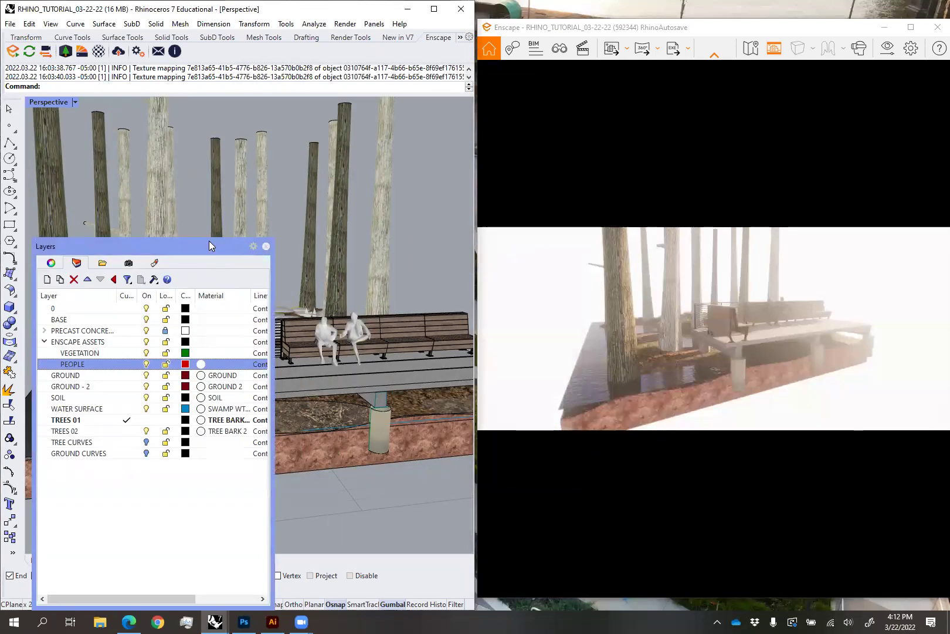
Clear the Layers panel out of the way and frame the deck, benches and cut soil edge at an angle in Rhino's perspective viewport
{"action": "left_click_drag", "start_coordinate": [191, 247], "coordinate": [191, 481]}
{"action": "right_click_drag", "start_coordinate": [222, 326], "coordinate": [292, 309]}
{"action": "scroll", "coordinate": [298, 314], "scroll_direction": "up", "scroll_amount": 2}
{"action": "right_click_drag", "start_coordinate": [302, 306], "coordinate": [318, 288], "text": "shift"}
{"action": "scroll", "coordinate": [297, 296], "scroll_direction": "up", "scroll_amount": 1}
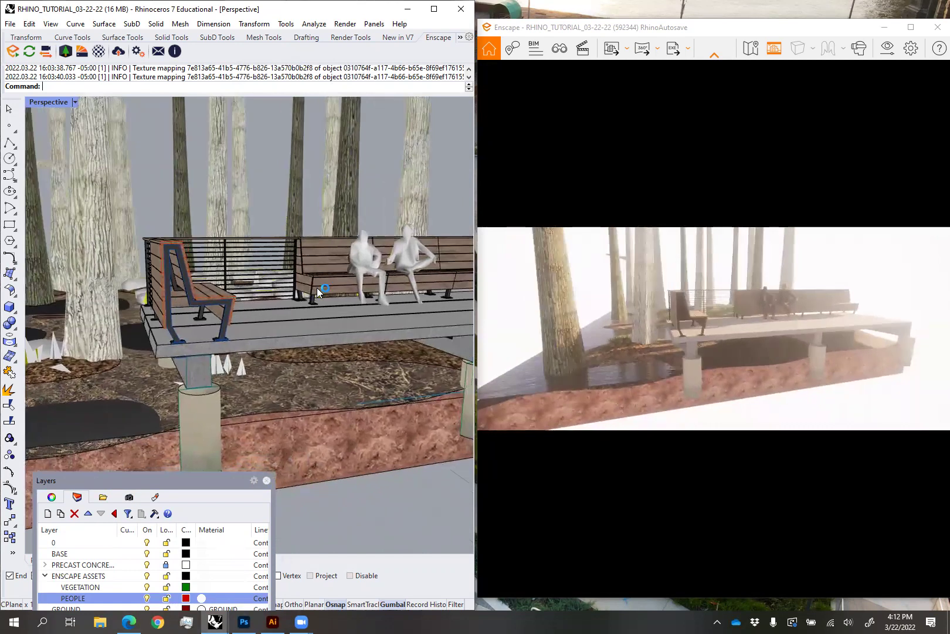
{"action": "left_click", "coordinate": [319, 286]}
{"action": "mouse_move", "coordinate": [371, 218]}
{"action": "right_mouse_down"}
{"action": "mouse_move", "coordinate": [363, 228]}
{"action": "mouse_move", "coordinate": [379, 234]}
{"action": "right_mouse_up"}
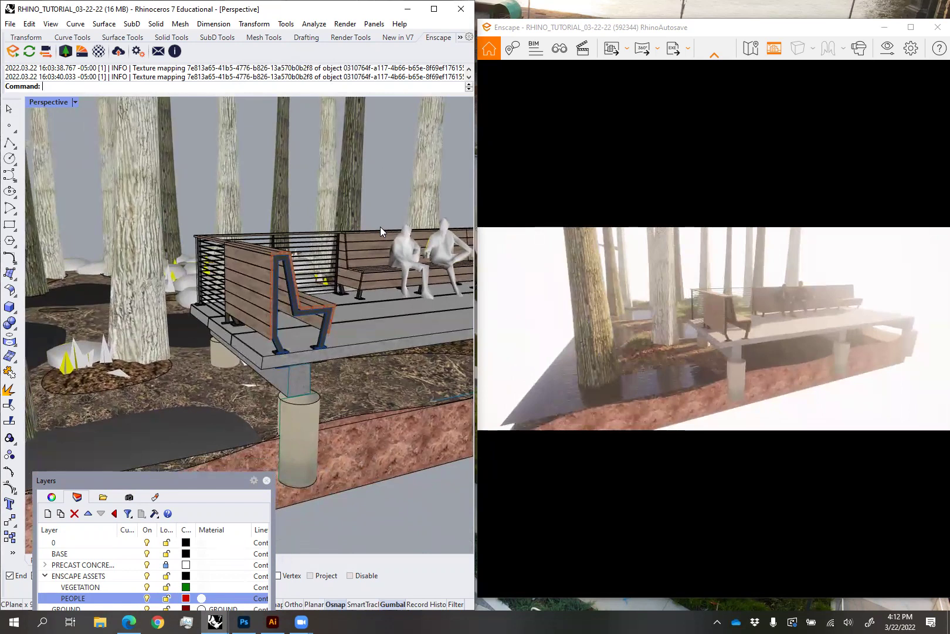
Save the current perspective as a named view called "Section View" and save the Rhino file
{"action": "left_click_drag", "start_coordinate": [160, 484], "coordinate": [342, 150]}
{"action": "left_click", "coordinate": [288, 170]}
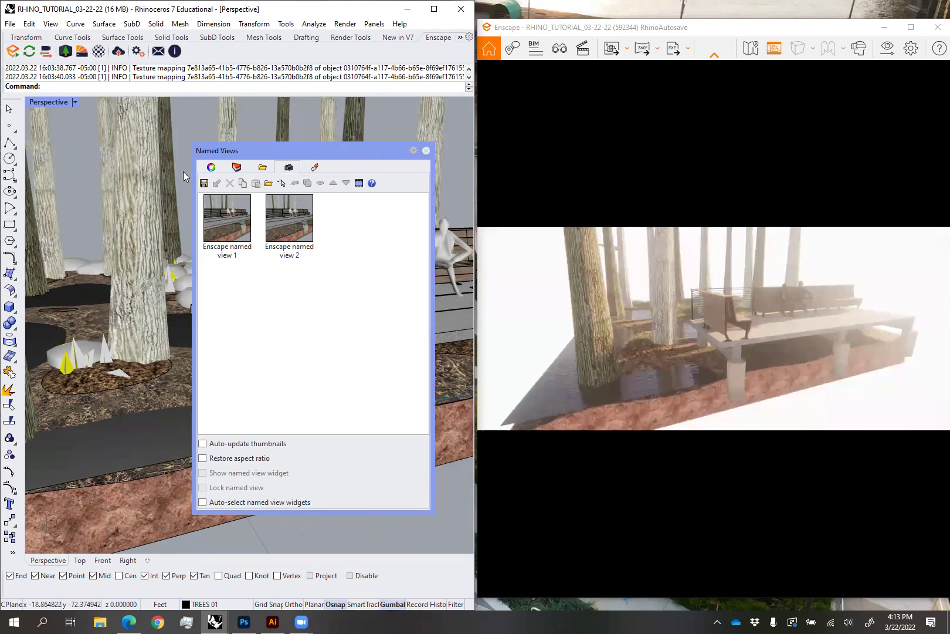
{"action": "left_click", "coordinate": [204, 183]}
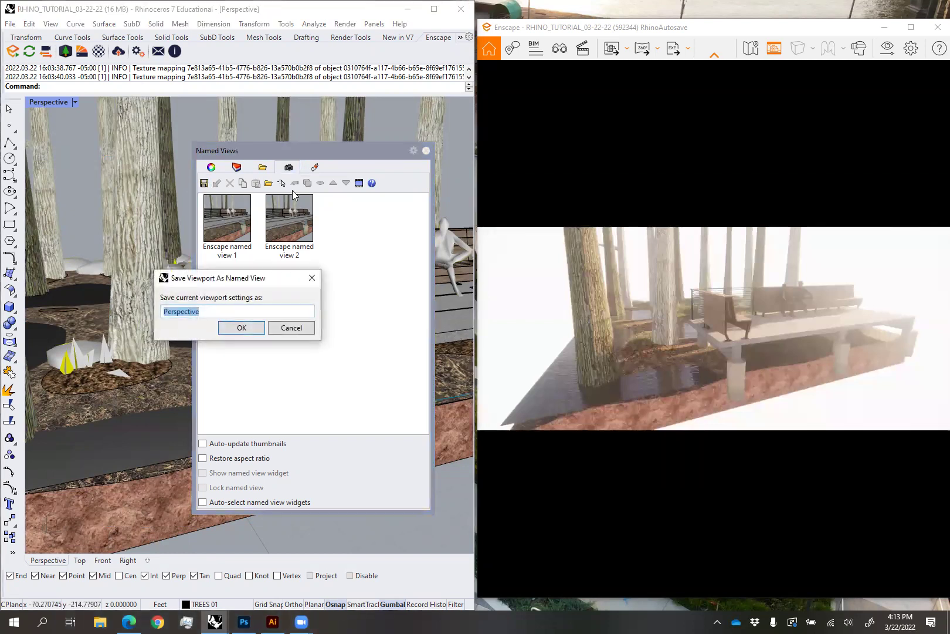
{"action": "type", "text": "Section View"}
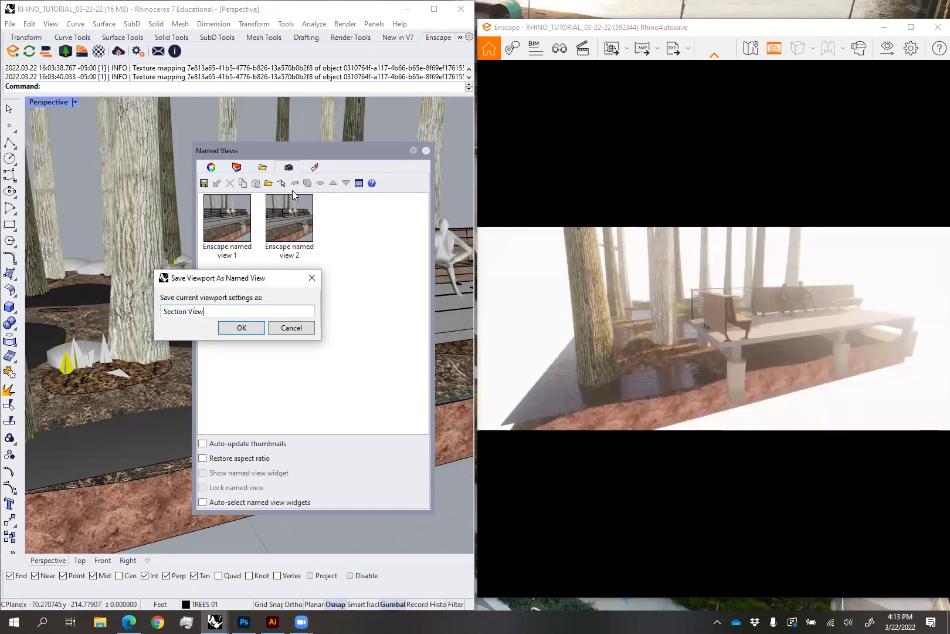
{"action": "key", "text": "Return"}
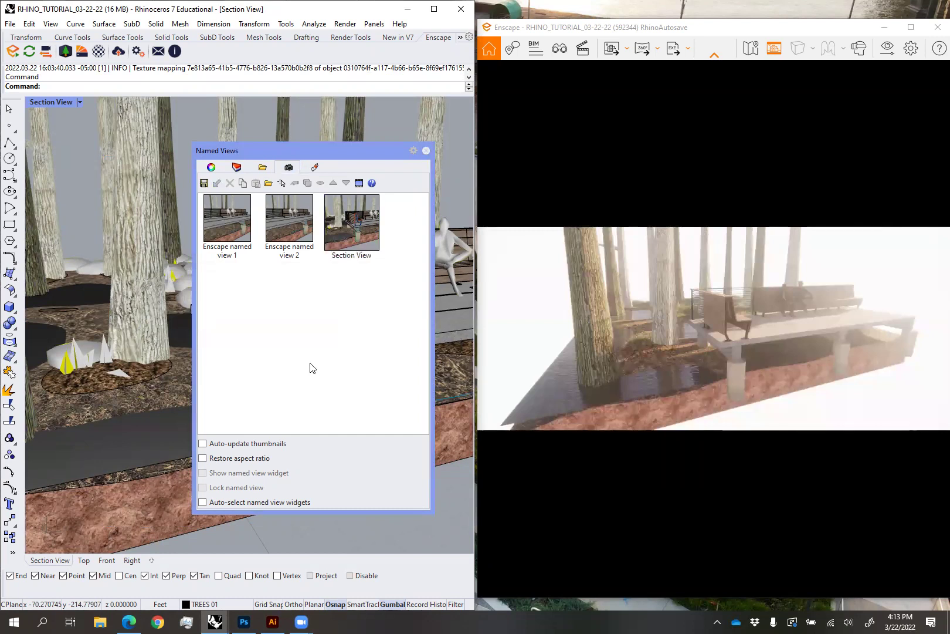
{"action": "scroll", "coordinate": [18, 40], "scroll_direction": "up", "scroll_amount": 7}
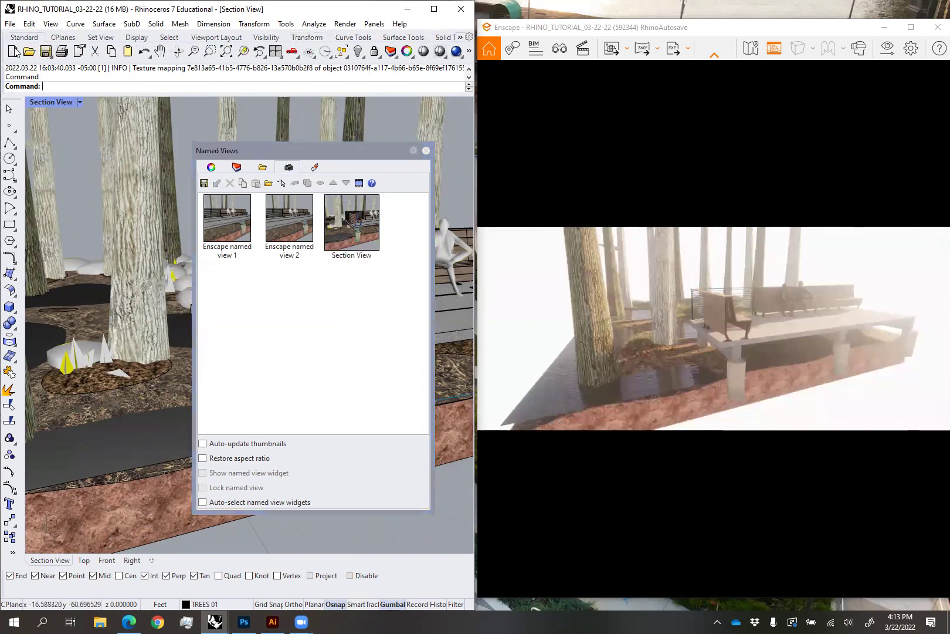
{"action": "left_click", "coordinate": [45, 52]}
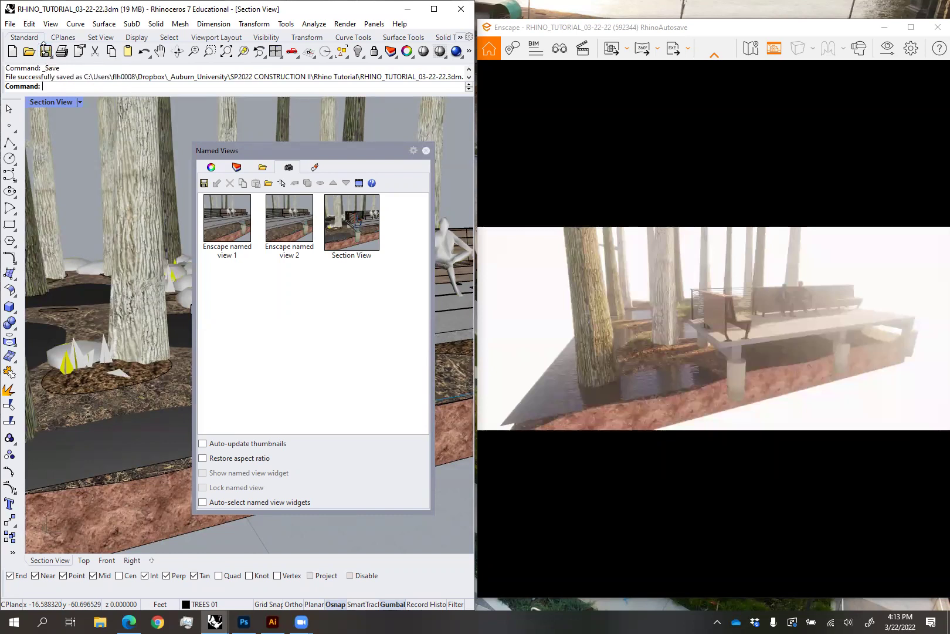
Enable the export of Object-ID, Material-ID and Depth Channel in the image output settings and close the visual settings
{"action": "left_click_drag", "start_coordinate": [809, 31], "coordinate": [783, 33]}
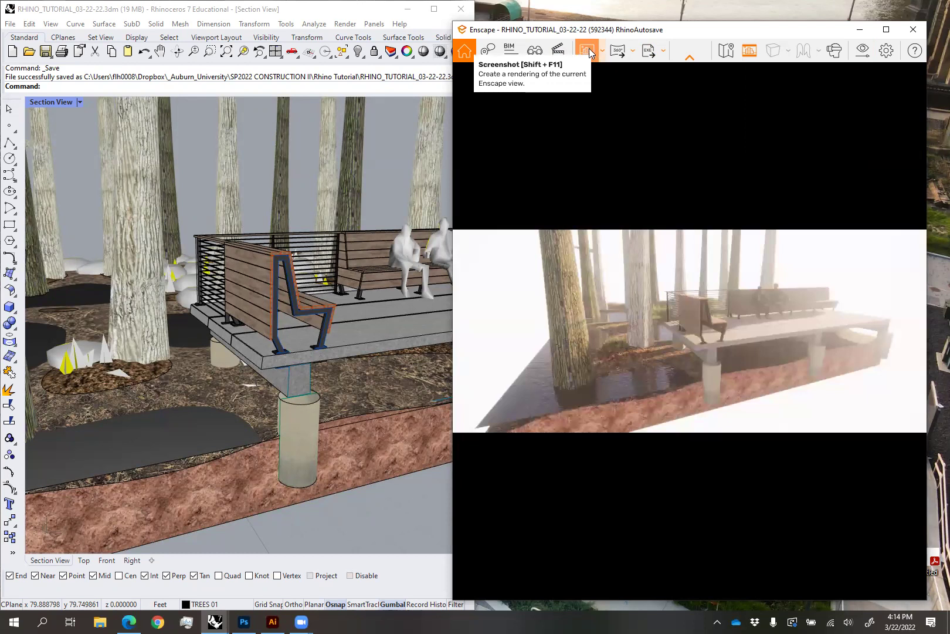
{"action": "left_click", "coordinate": [887, 52]}
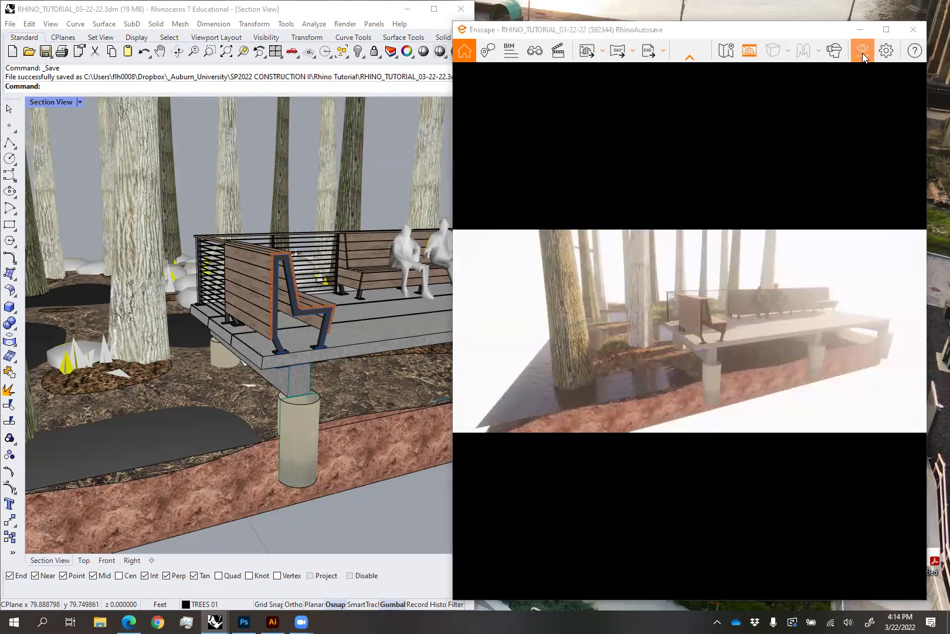
{"action": "left_click", "coordinate": [405, 115]}
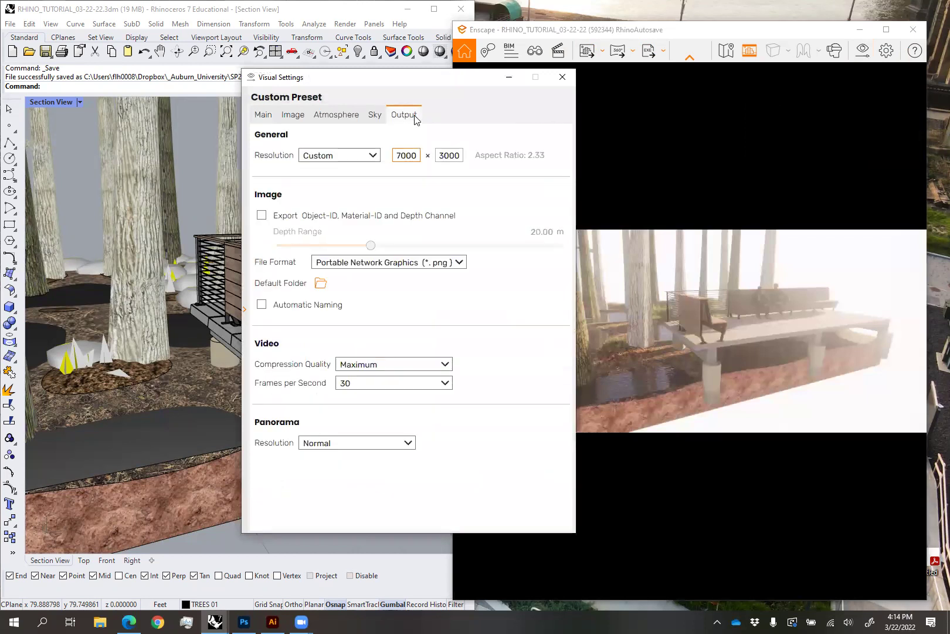
{"action": "left_click", "coordinate": [431, 221]}
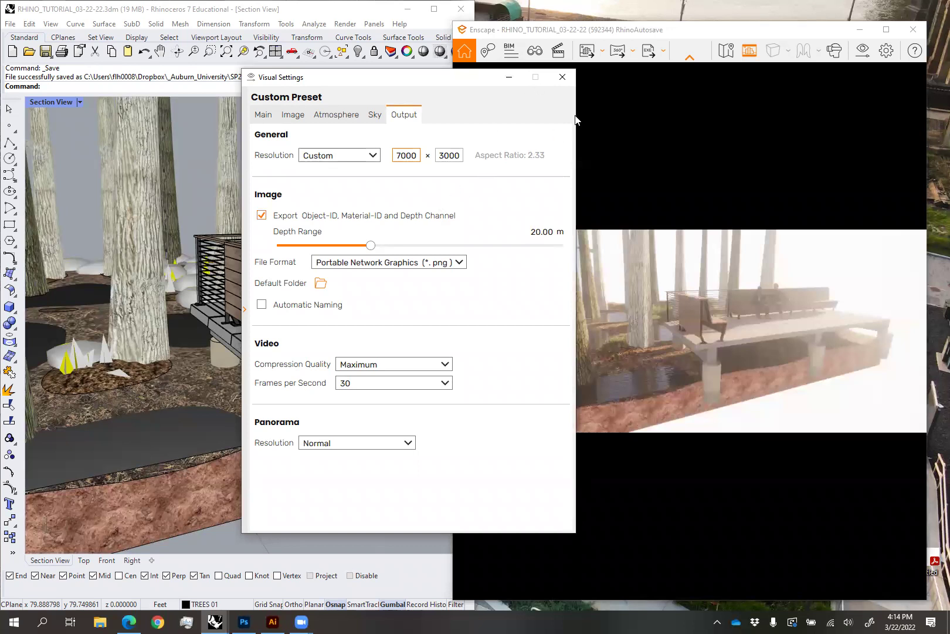
{"action": "left_click", "coordinate": [561, 79]}
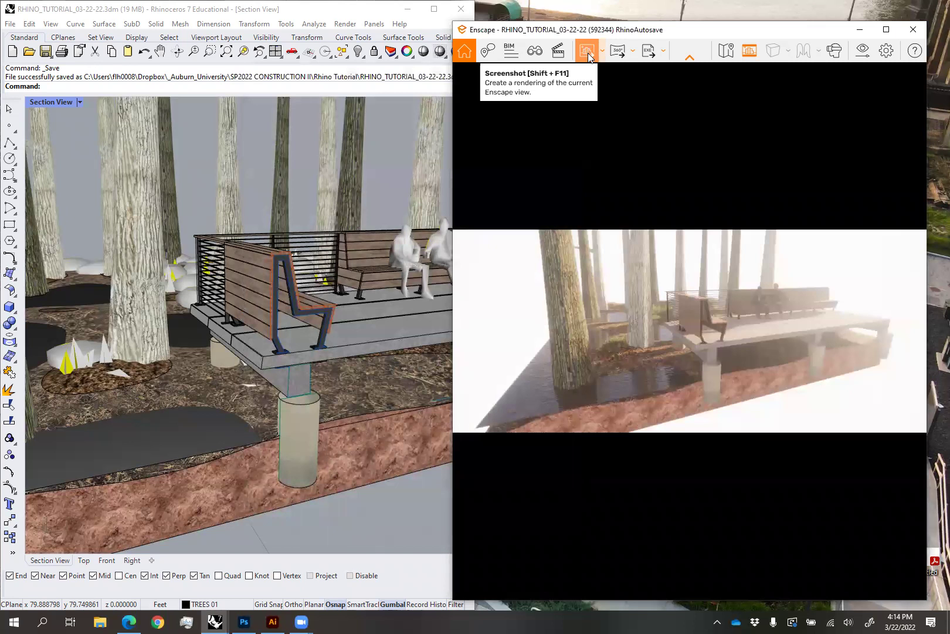
Render the current Enscape view as a PNG screenshot and save it to the Desktop as "view"
{"action": "left_click", "coordinate": [585, 53]}
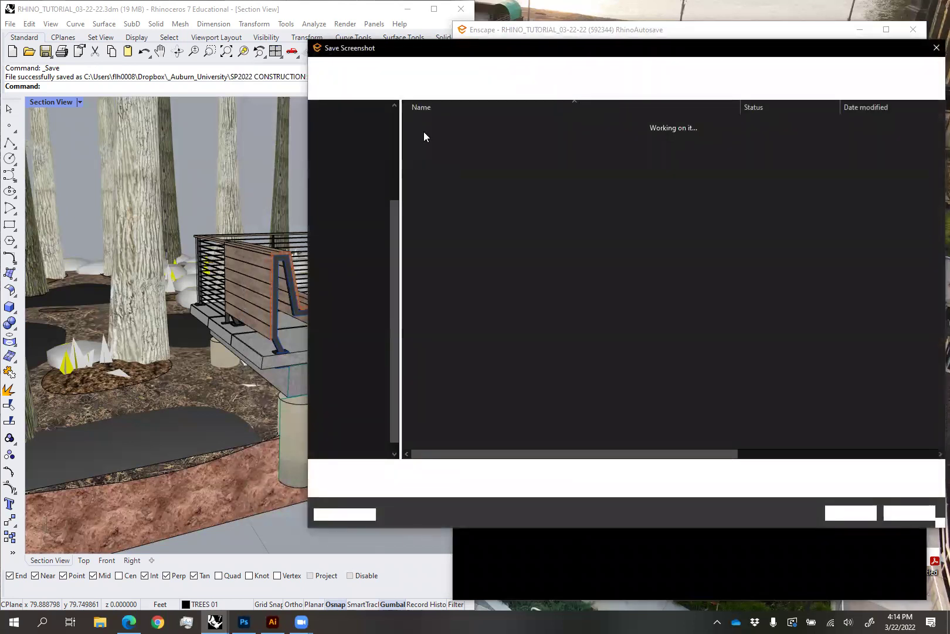
{"action": "left_click", "coordinate": [355, 205]}
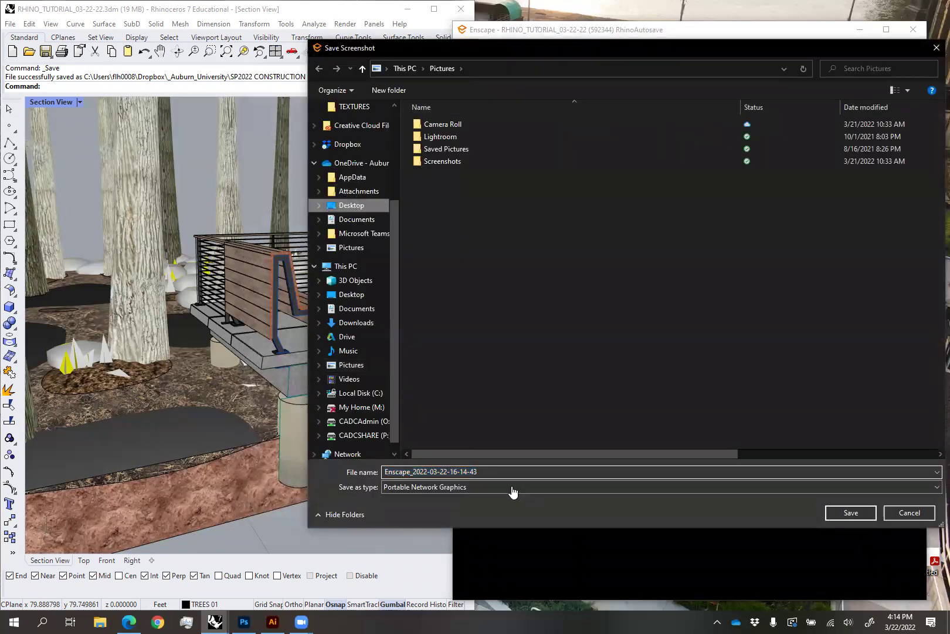
{"action": "left_click", "coordinate": [496, 471]}
{"action": "double_click", "coordinate": [507, 470]}
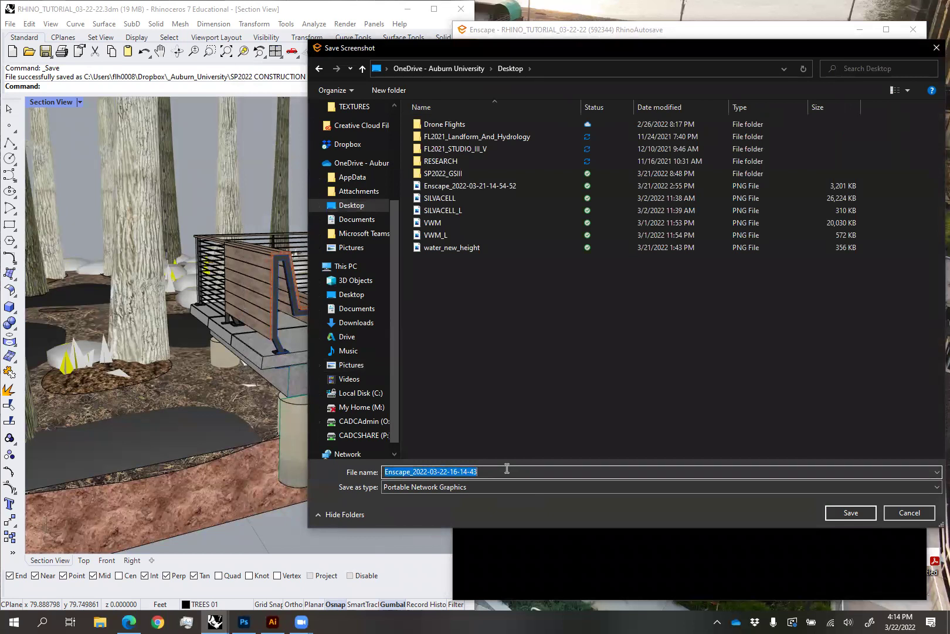
{"action": "type", "text": "view"}
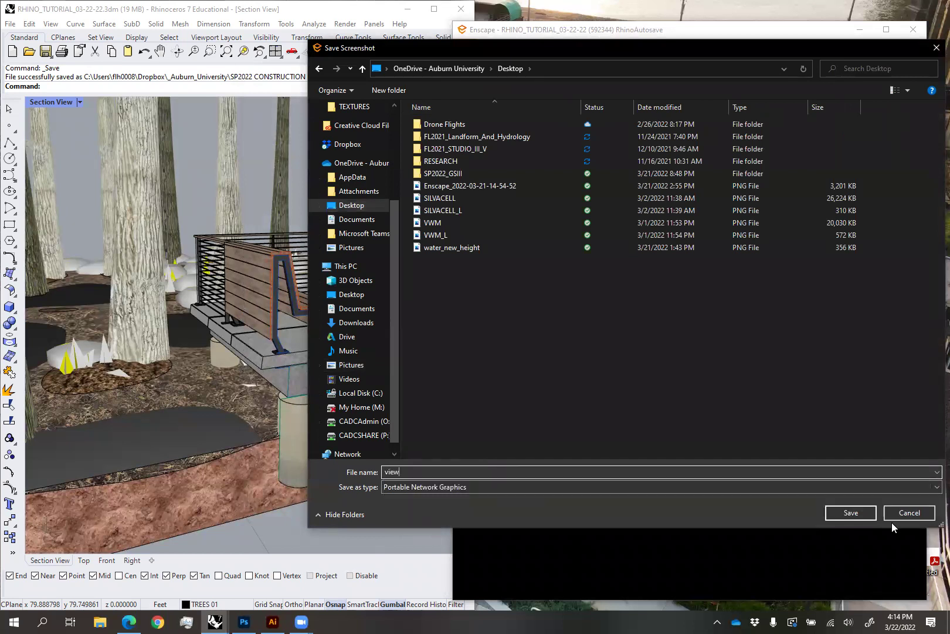
{"action": "left_click", "coordinate": [845, 514]}
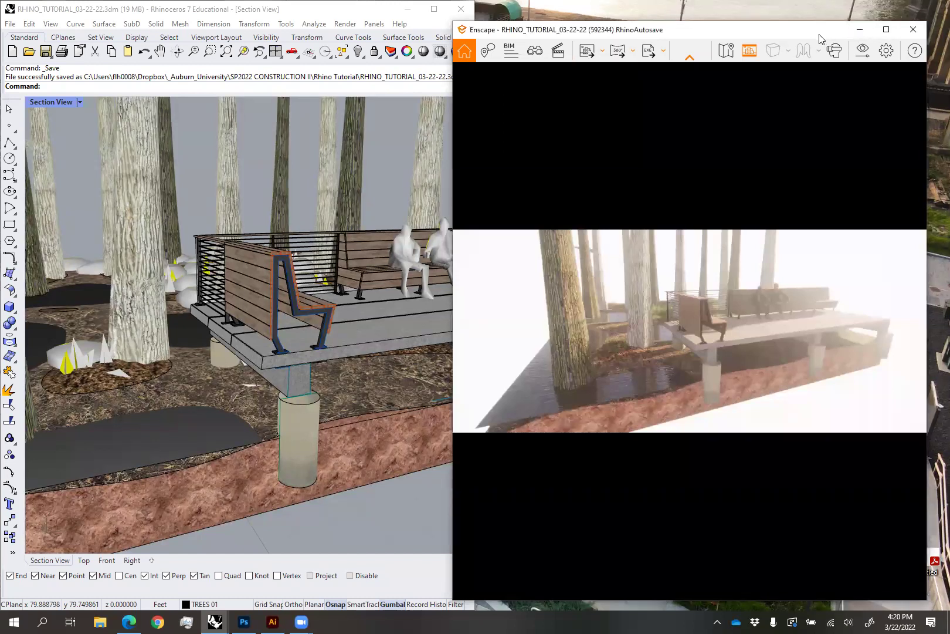
Close the Enscape window and dock the Named Views panel beside the Rhino viewport
{"action": "left_click_drag", "start_coordinate": [820, 39], "coordinate": [843, 33]}
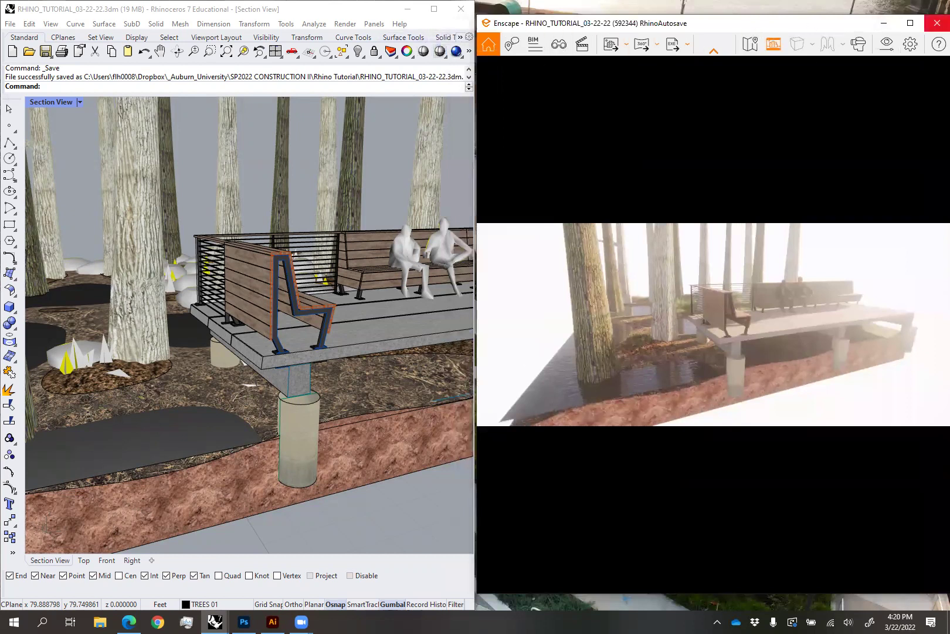
{"action": "left_click", "coordinate": [937, 23]}
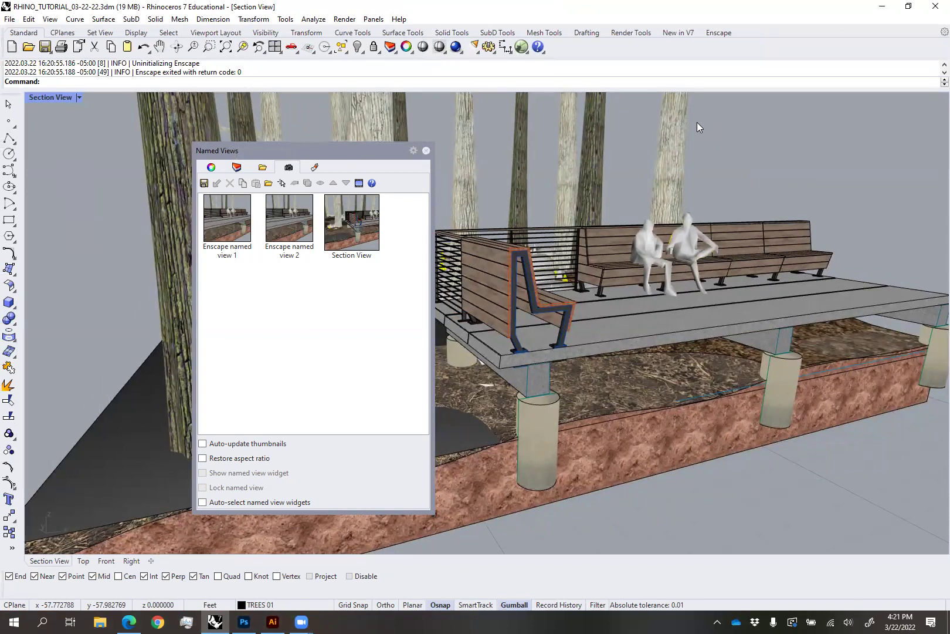
{"action": "left_click_drag", "start_coordinate": [347, 156], "coordinate": [929, 211]}
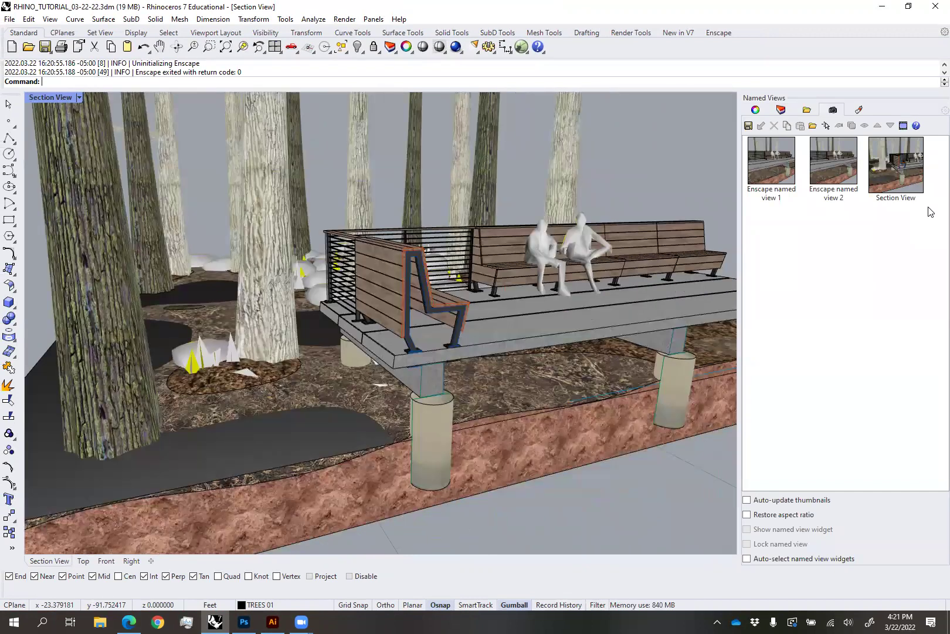
Create a new layer named DIMENSIONS at the end of the layer list and make it the current layer
{"action": "left_click", "coordinate": [755, 110]}
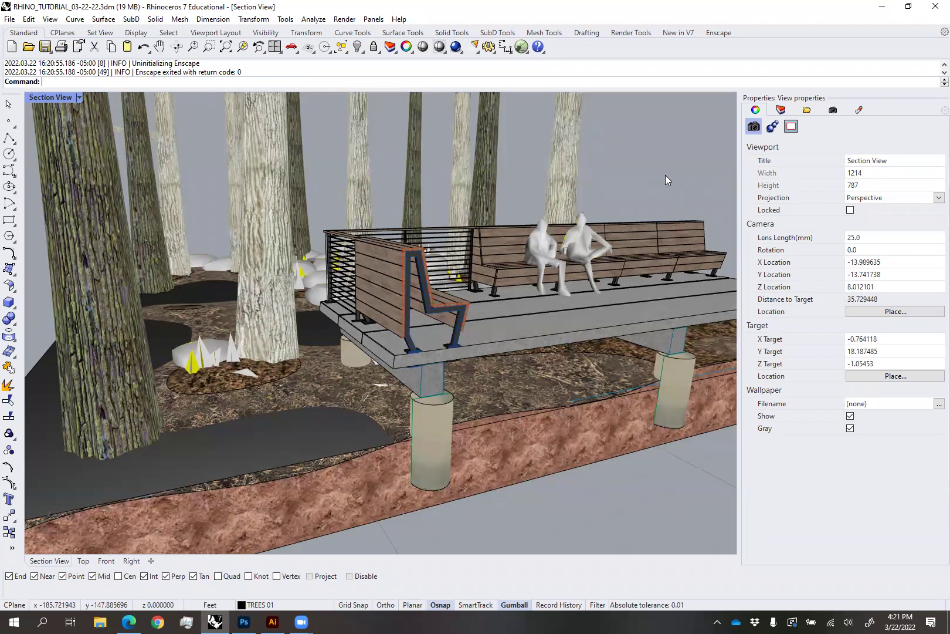
{"action": "left_click", "coordinate": [781, 109]}
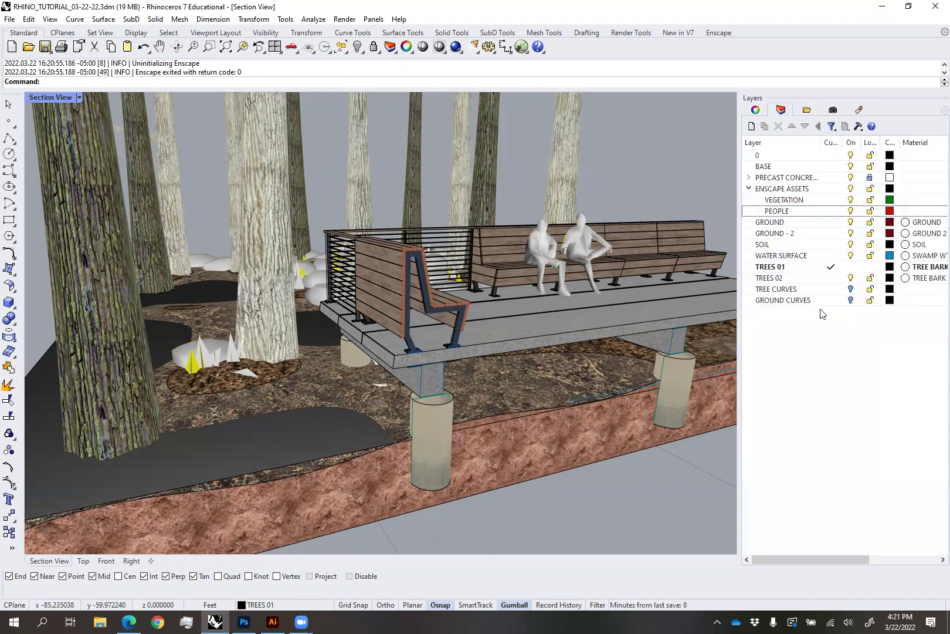
{"action": "left_click", "coordinate": [749, 189]}
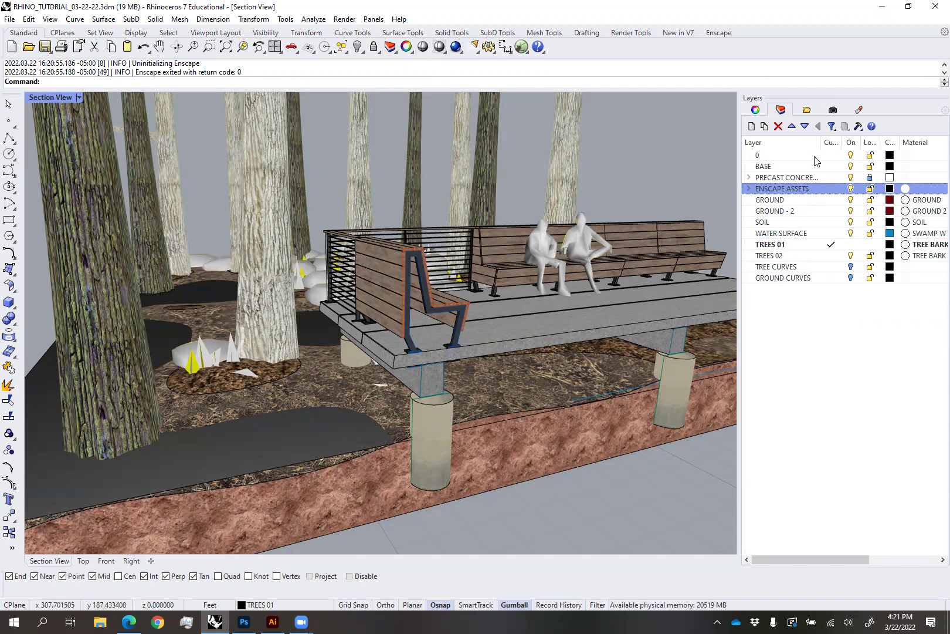
{"action": "left_click", "coordinate": [809, 278]}
{"action": "left_click", "coordinate": [765, 128]}
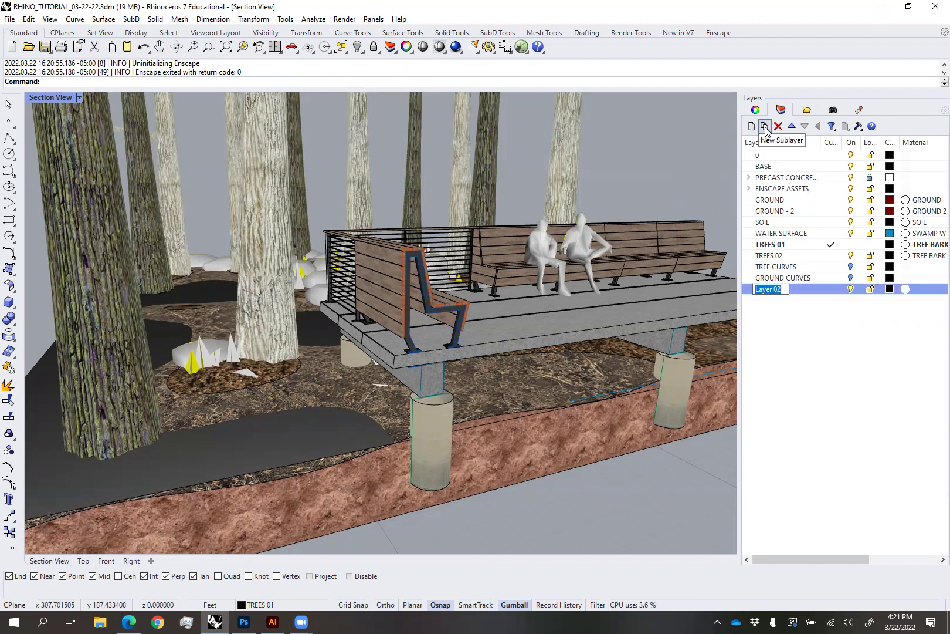
{"action": "type", "text": "di"}
{"action": "key", "text": "Caps_Lock"}
{"action": "key", "text": "BackSpace"}
{"action": "key", "text": "BackSpace"}
{"action": "type", "text": "DIMENSIONS"}
{"action": "key", "text": "Return"}
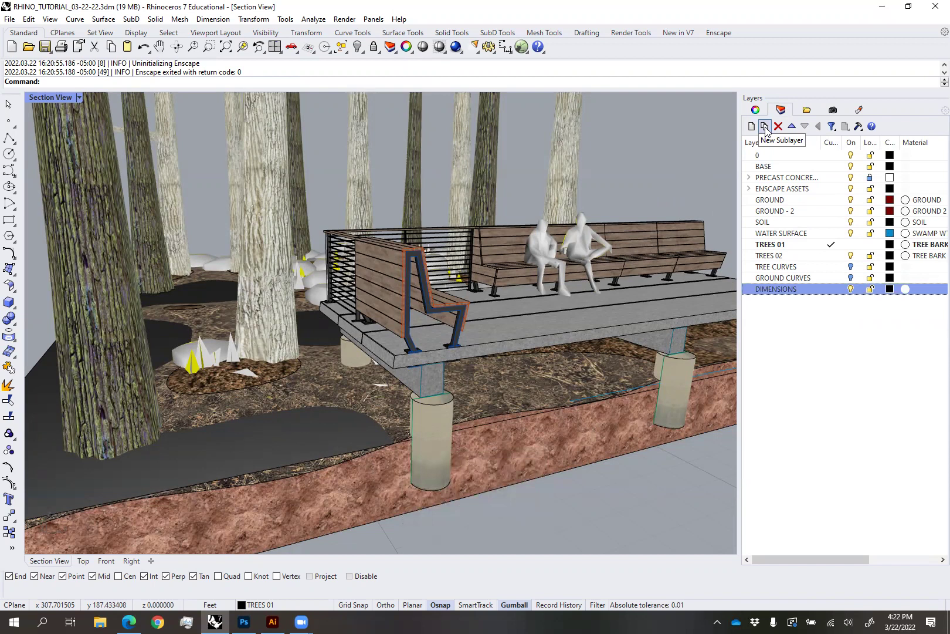
{"action": "left_click", "coordinate": [828, 289]}
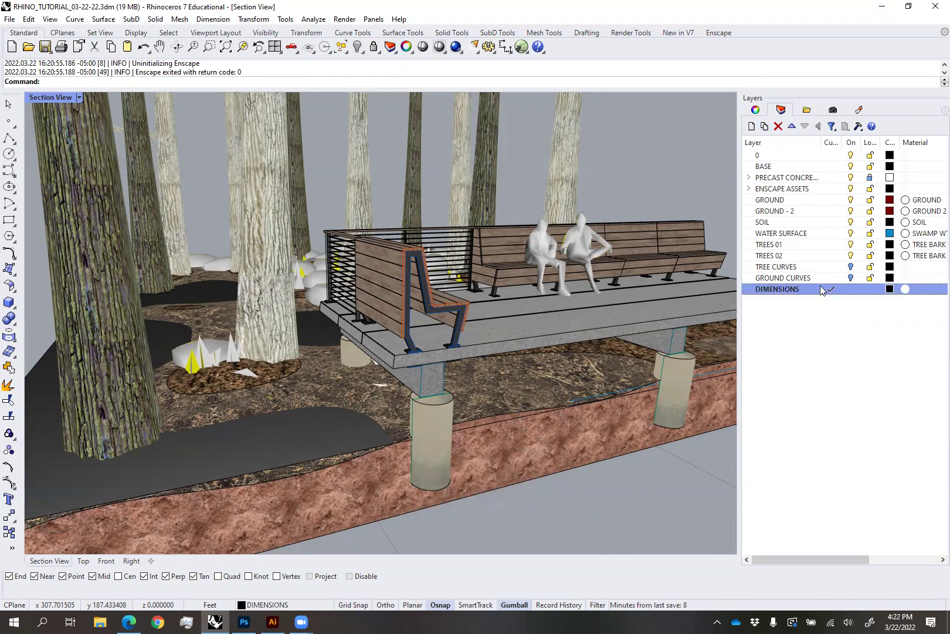
Turn off the TREES 02, TREES 01, WATER SURFACE, SOIL, GROUND - 2, GROUND and ENSCAPE ASSETS layers
{"action": "left_click", "coordinate": [851, 255]}
{"action": "left_click", "coordinate": [851, 244]}
{"action": "left_click", "coordinate": [851, 233]}
{"action": "left_click", "coordinate": [851, 222]}
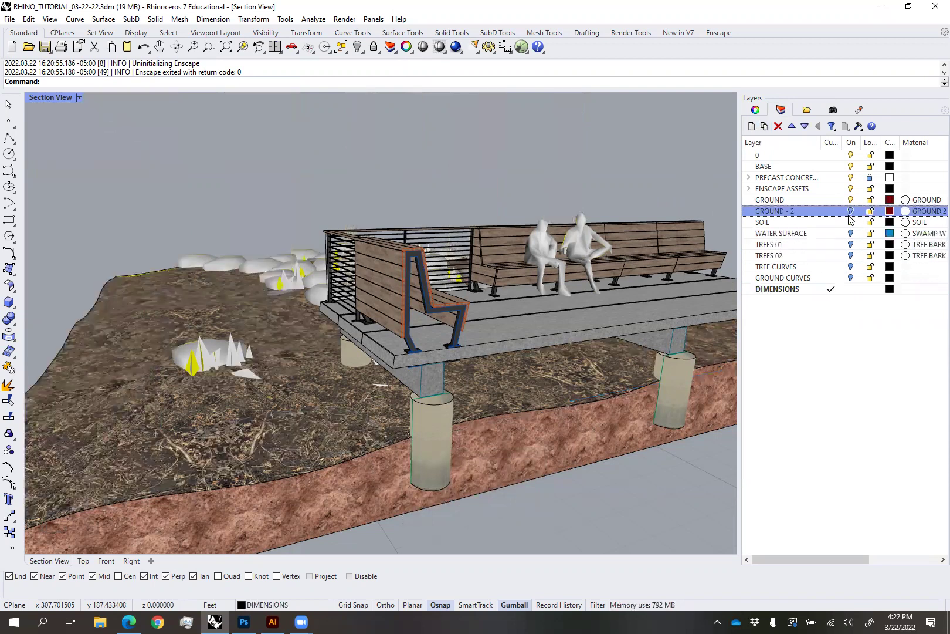
{"action": "left_click", "coordinate": [851, 199]}
{"action": "left_click", "coordinate": [850, 188]}
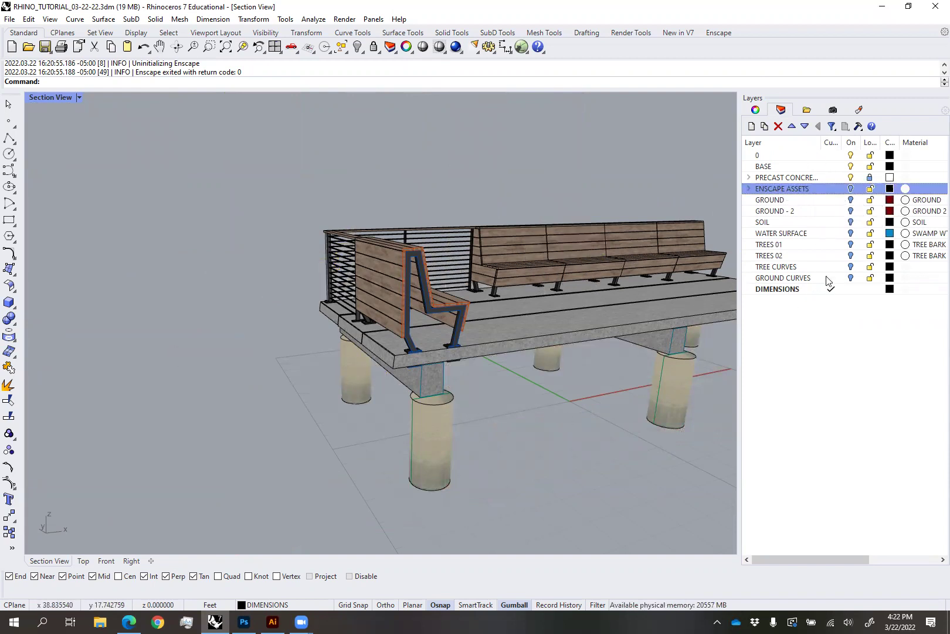
{"action": "left_click", "coordinate": [797, 288]}
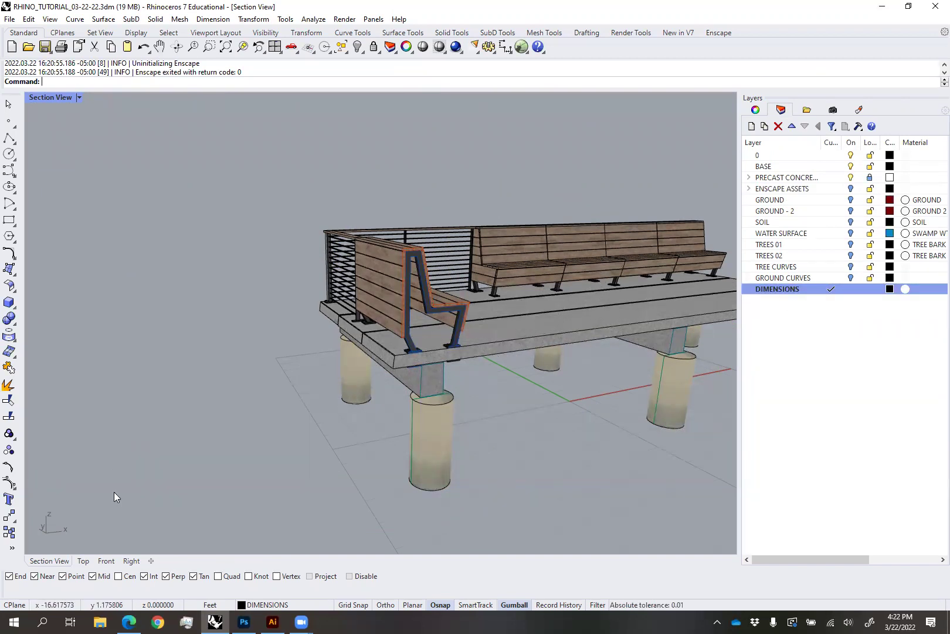
In the Front view, add a vertical linear dimension from the end bench's upper outer corner to the lower edge of its wooden back, placed outside the bench
{"action": "left_click", "coordinate": [114, 563]}
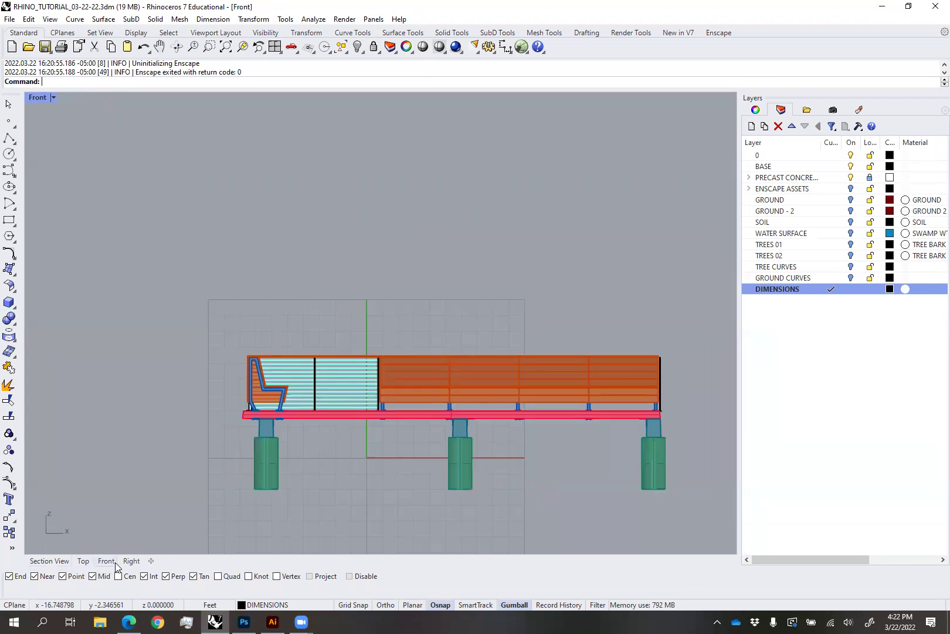
{"action": "scroll", "coordinate": [260, 415], "scroll_direction": "up", "scroll_amount": 4}
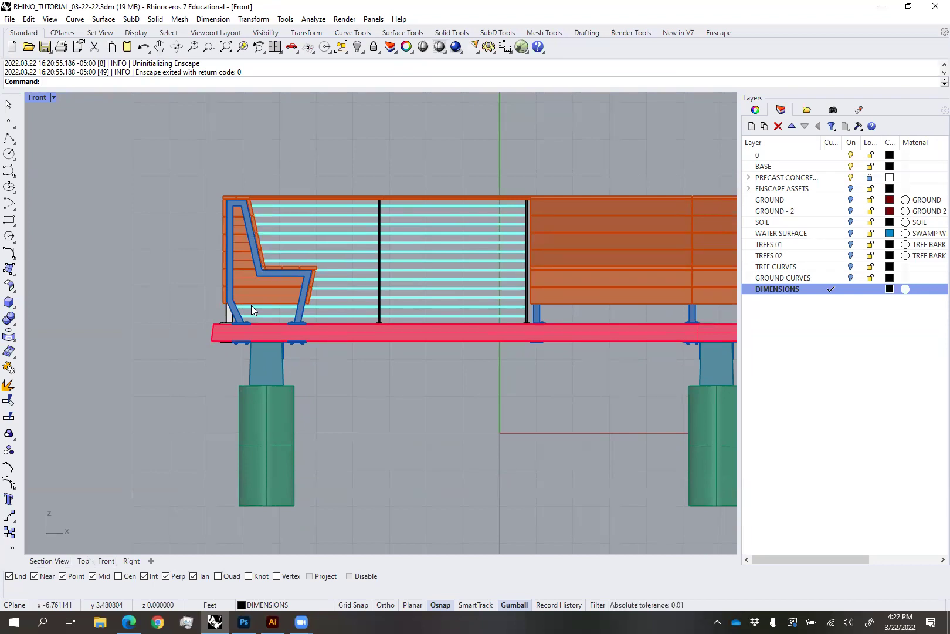
{"action": "left_click", "coordinate": [213, 21]}
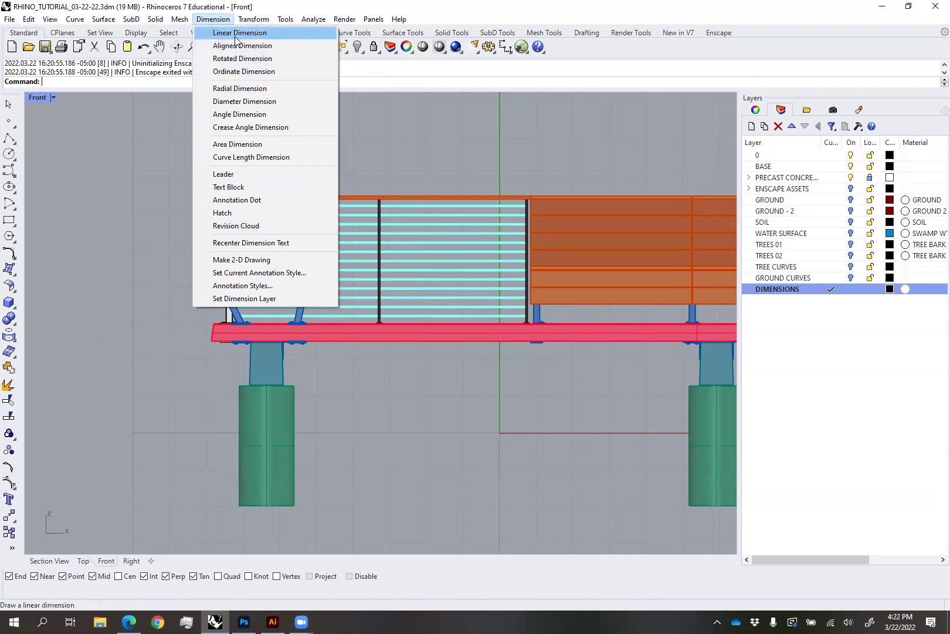
{"action": "mouse_move", "coordinate": [245, 24]}
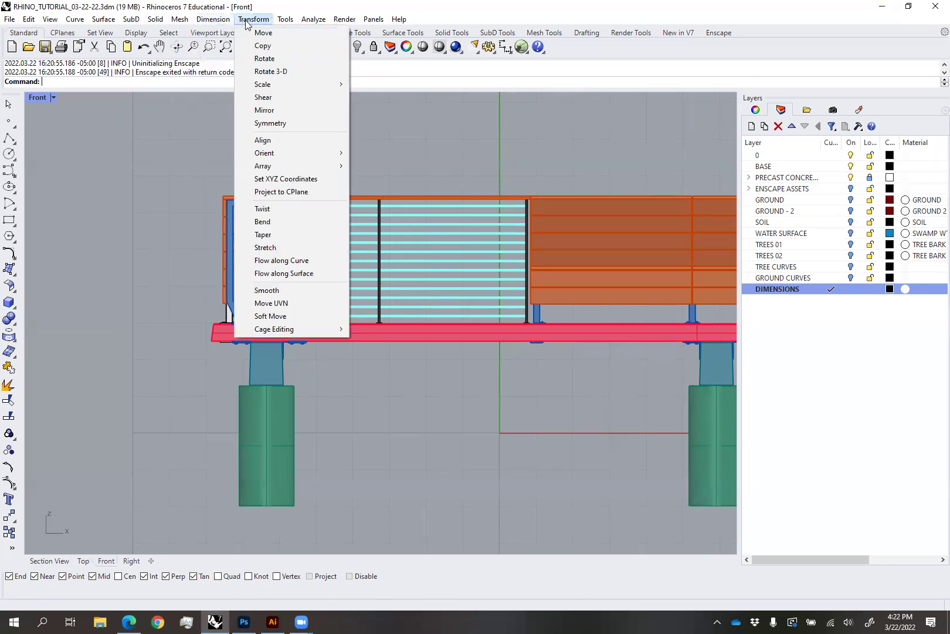
{"action": "mouse_move", "coordinate": [213, 19]}
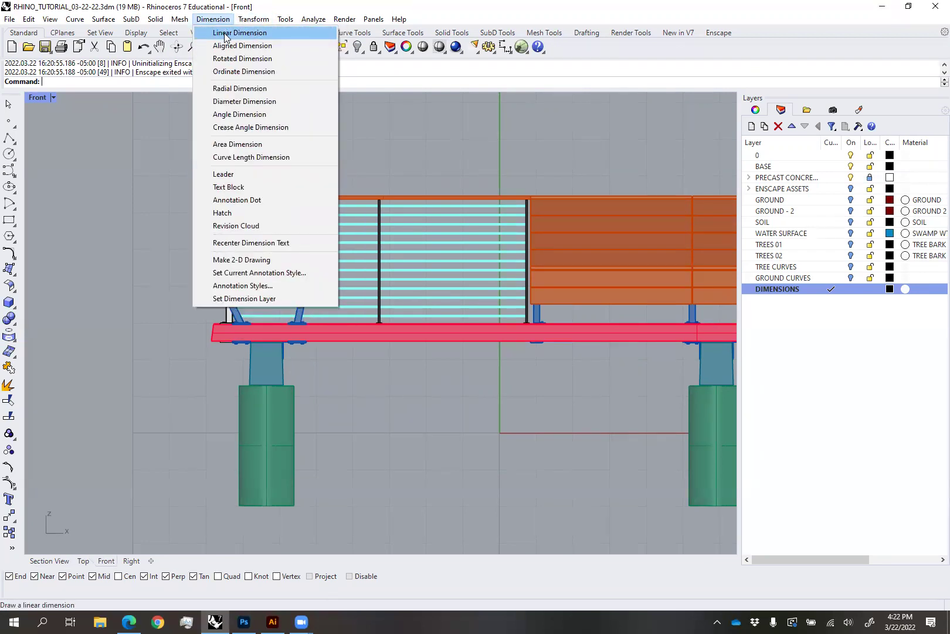
{"action": "left_click", "coordinate": [226, 35]}
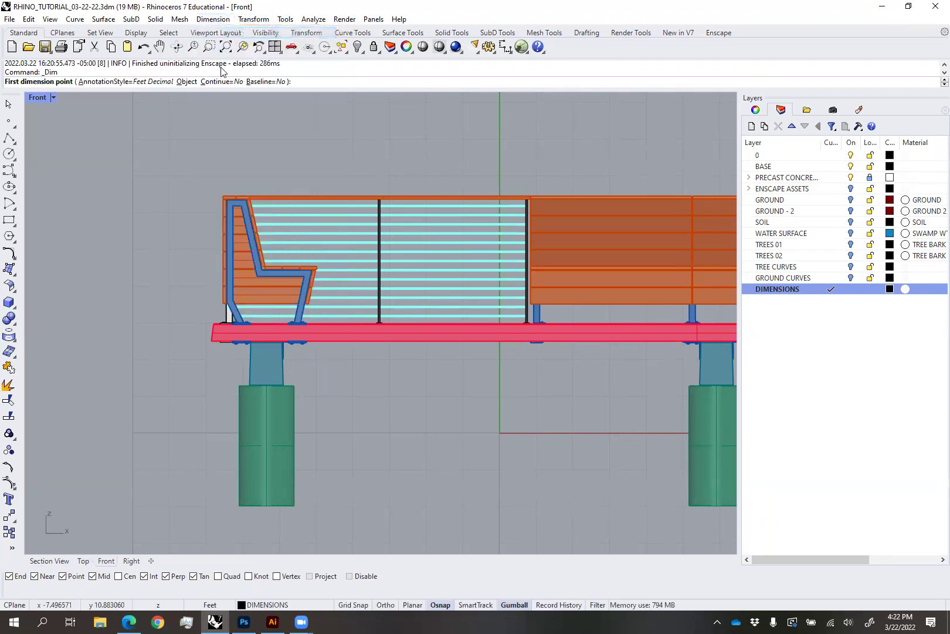
{"action": "scroll", "coordinate": [184, 210], "scroll_direction": "up", "scroll_amount": 4}
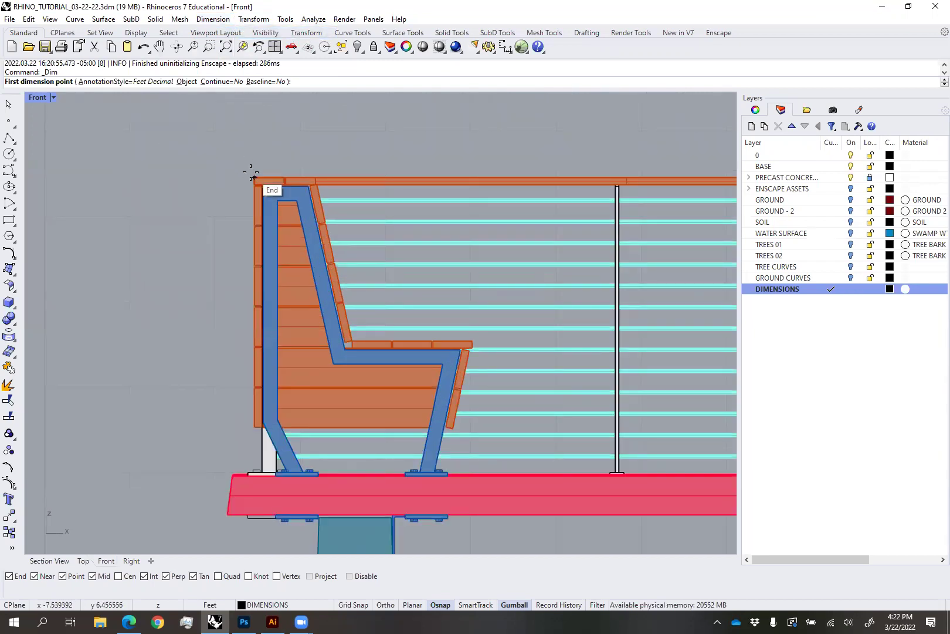
{"action": "left_click", "coordinate": [251, 174]}
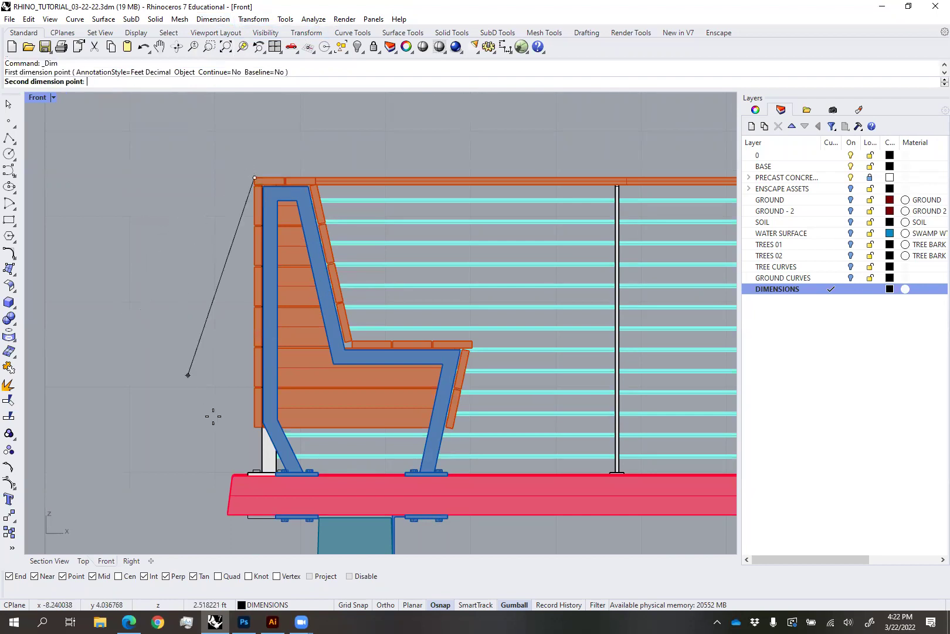
{"action": "scroll", "coordinate": [213, 416], "scroll_direction": "up", "scroll_amount": 3}
{"action": "left_click", "coordinate": [287, 407]}
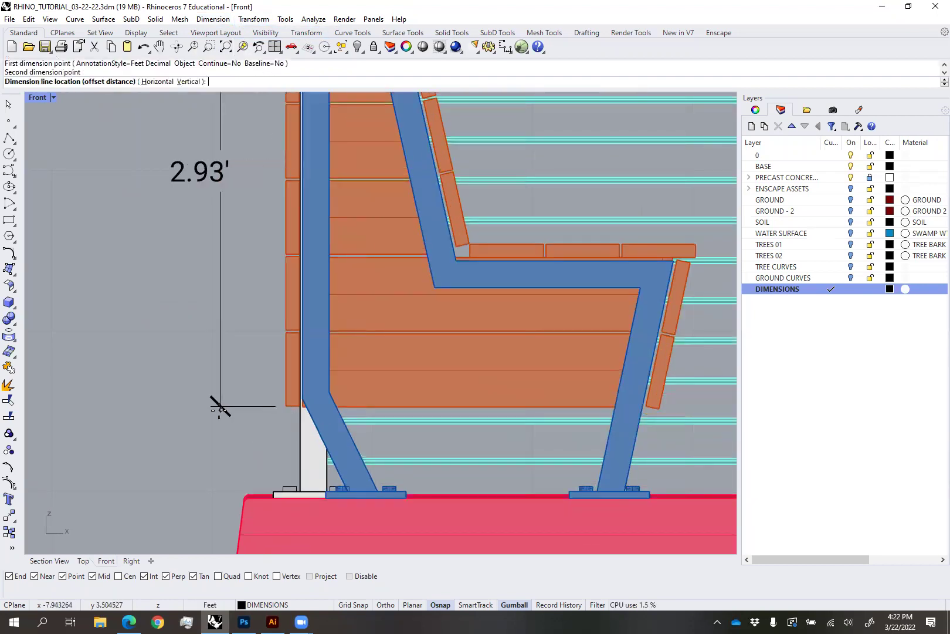
{"action": "scroll", "coordinate": [219, 408], "scroll_direction": "down", "scroll_amount": 3}
{"action": "scroll", "coordinate": [164, 405], "scroll_direction": "up", "scroll_amount": 1}
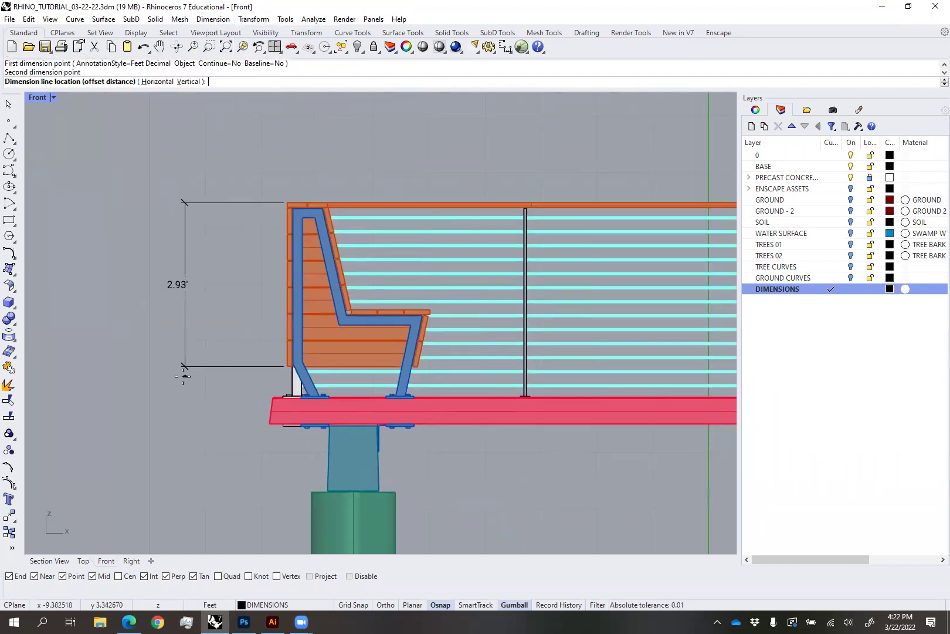
{"action": "left_click", "coordinate": [183, 377]}
{"action": "scroll", "coordinate": [184, 410], "scroll_direction": "down", "scroll_amount": 2}
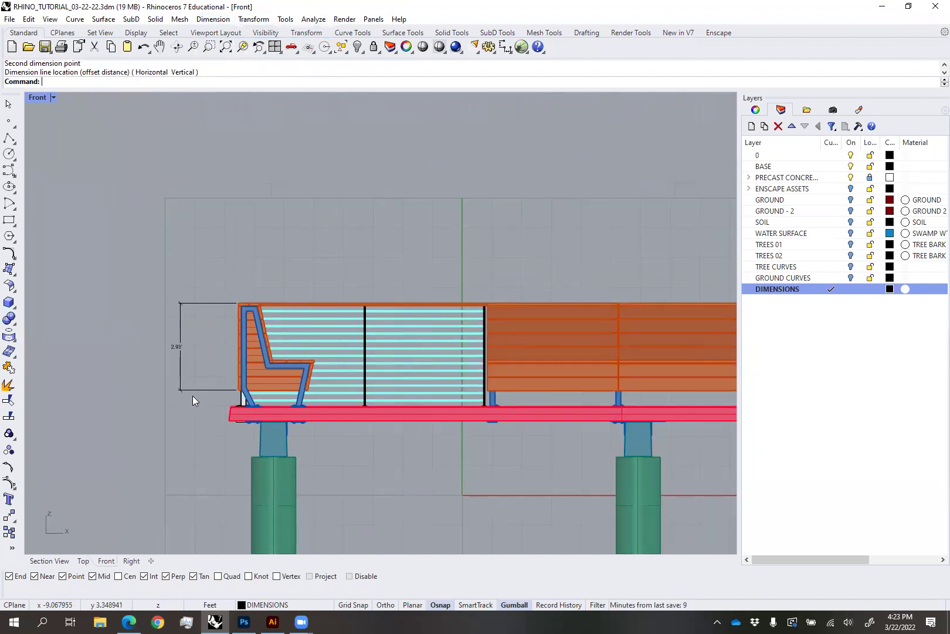
Select the bench height dimension and open its Feet Decimal annotation style for editing
{"action": "scroll", "coordinate": [188, 394], "scroll_direction": "up", "scroll_amount": 7}
{"action": "left_click", "coordinate": [160, 292]}
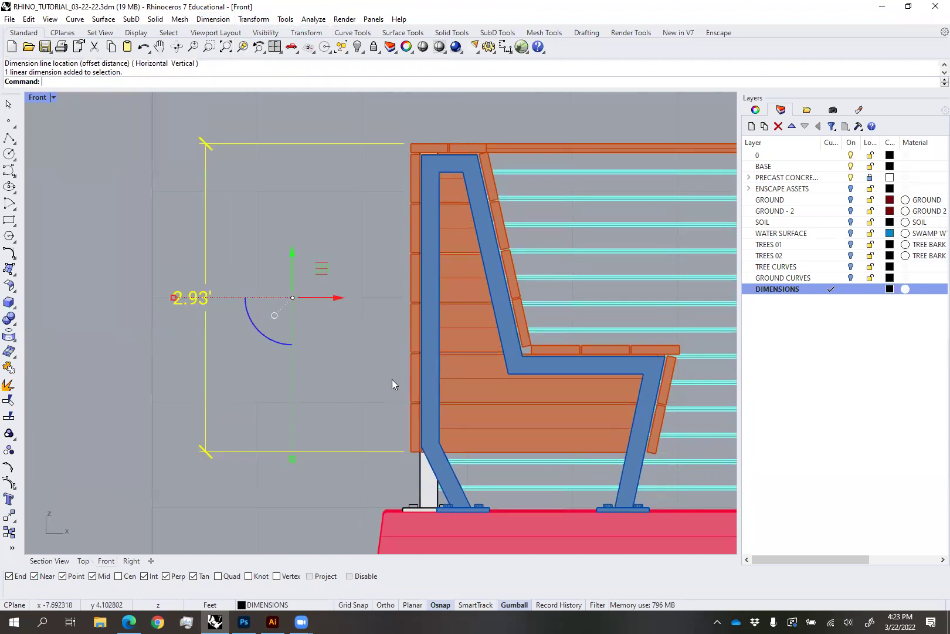
{"action": "left_click", "coordinate": [756, 110]}
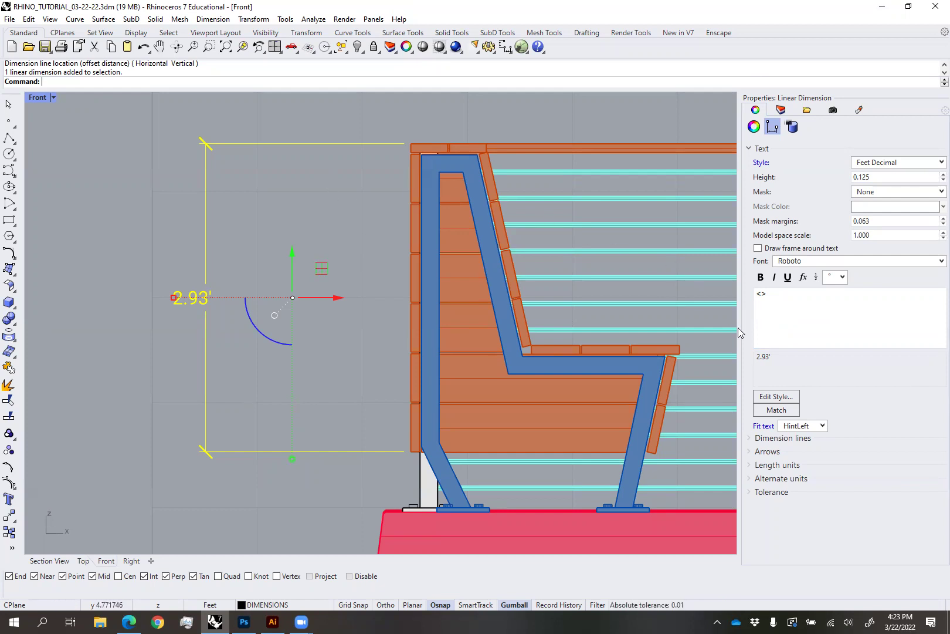
{"action": "left_click", "coordinate": [791, 402]}
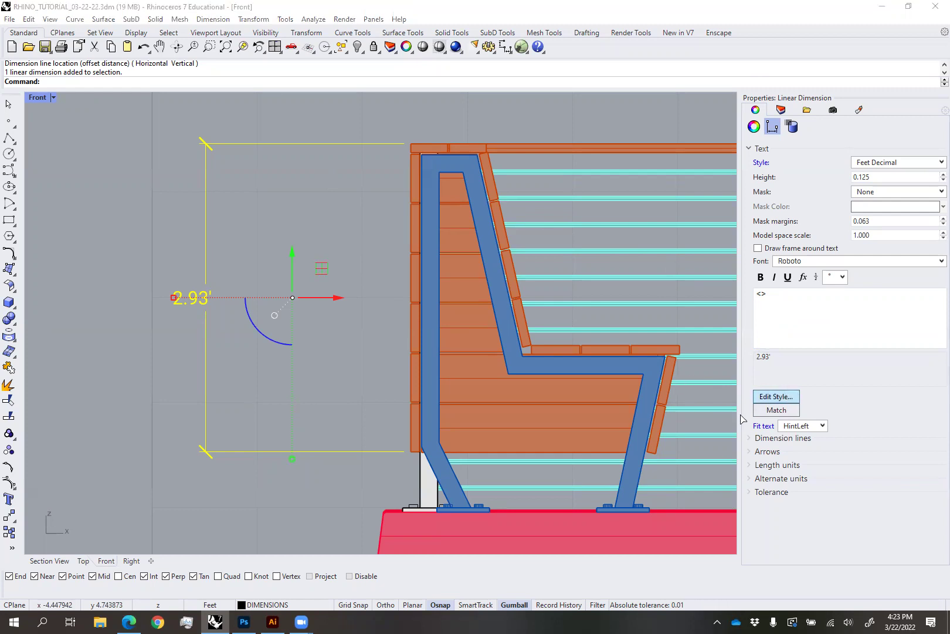
{"action": "left_click", "coordinate": [657, 293]}
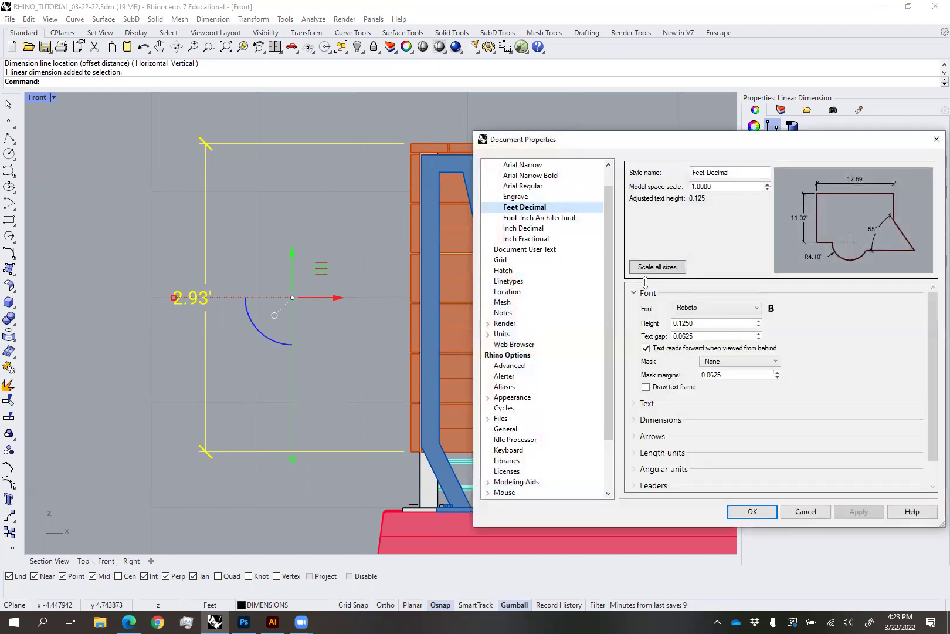
{"action": "left_click_drag", "start_coordinate": [655, 147], "coordinate": [370, 92]}
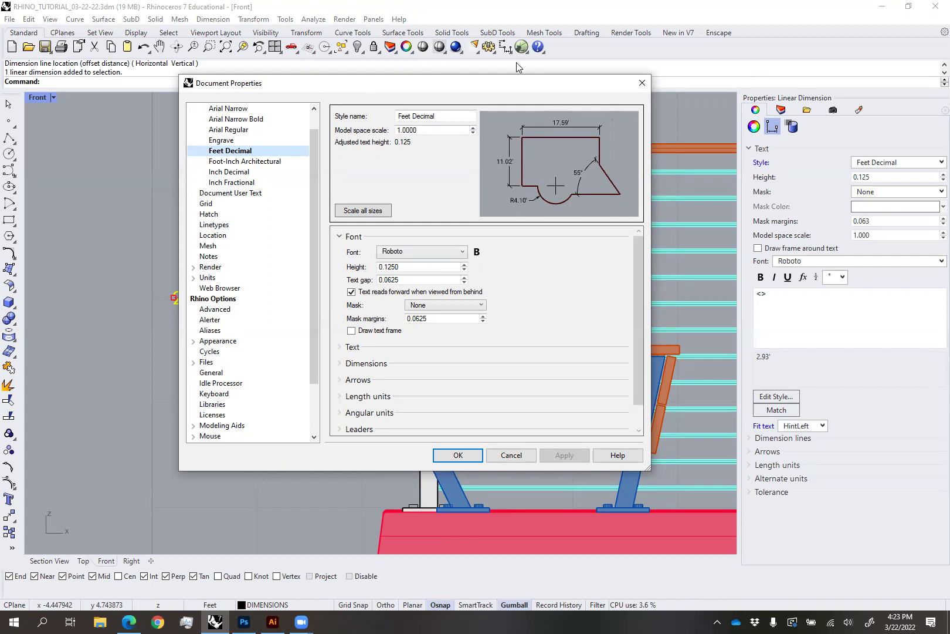
{"action": "left_click_drag", "start_coordinate": [518, 83], "coordinate": [581, 56]}
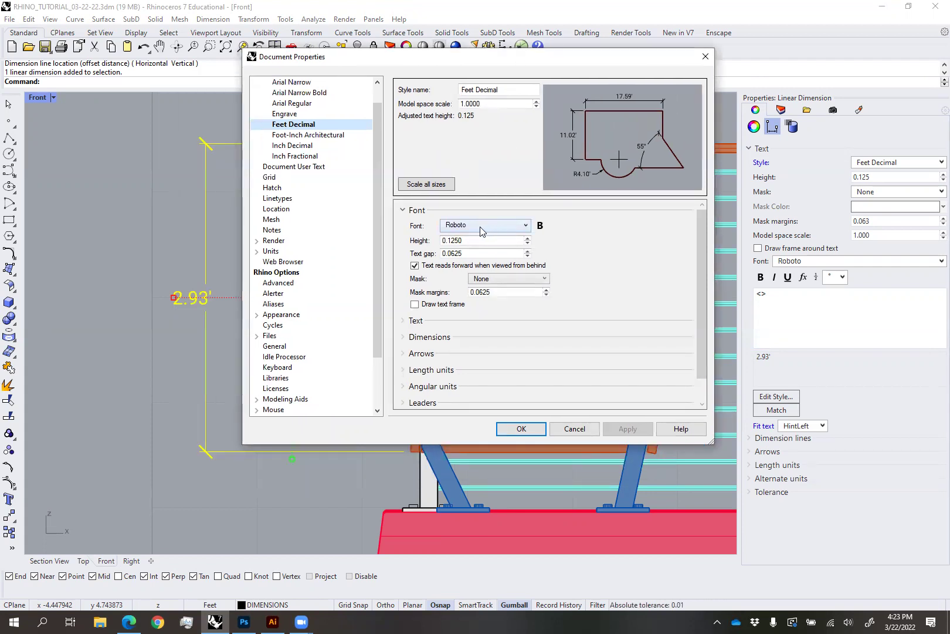
Look through the available fonts and bold option for the Feet Decimal style
{"action": "left_click", "coordinate": [484, 226]}
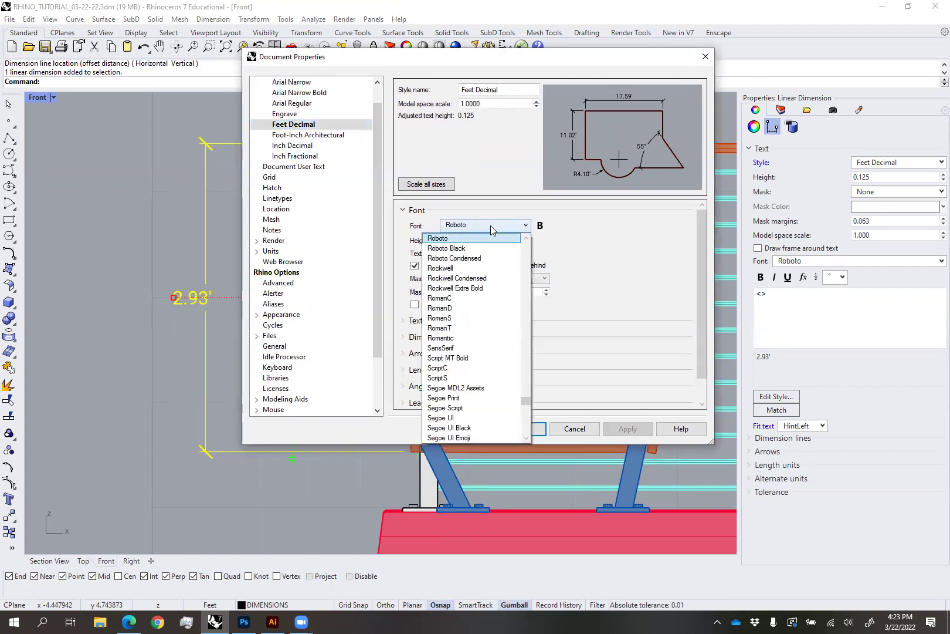
{"action": "left_click", "coordinate": [638, 238]}
{"action": "left_click", "coordinate": [540, 227]}
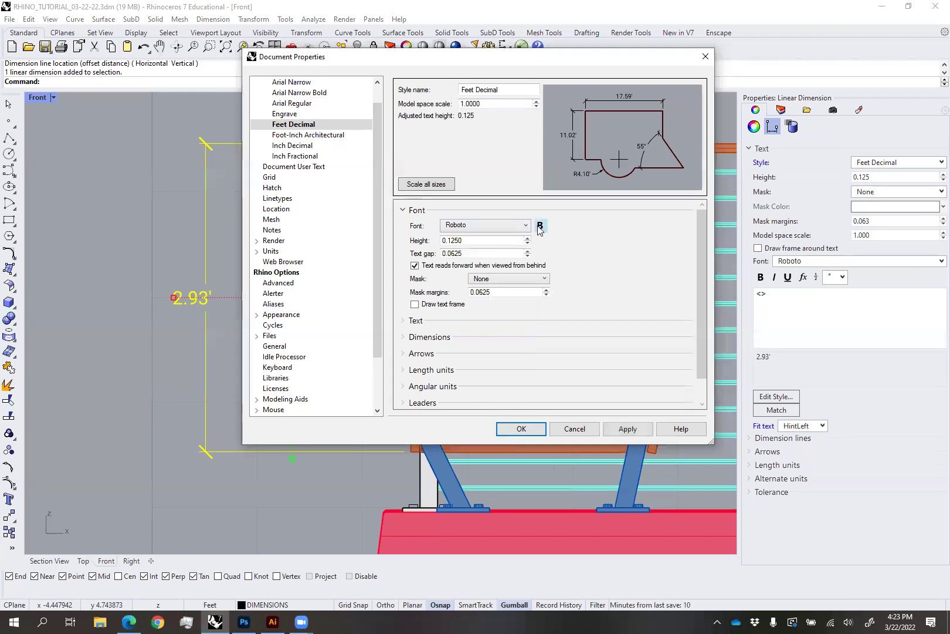
{"action": "left_click", "coordinate": [516, 229]}
{"action": "left_click", "coordinate": [532, 233]}
Set both dimension arrowheads of the Feet Decimal style to Open arrow and accept the style change
{"action": "left_click", "coordinate": [420, 339]}
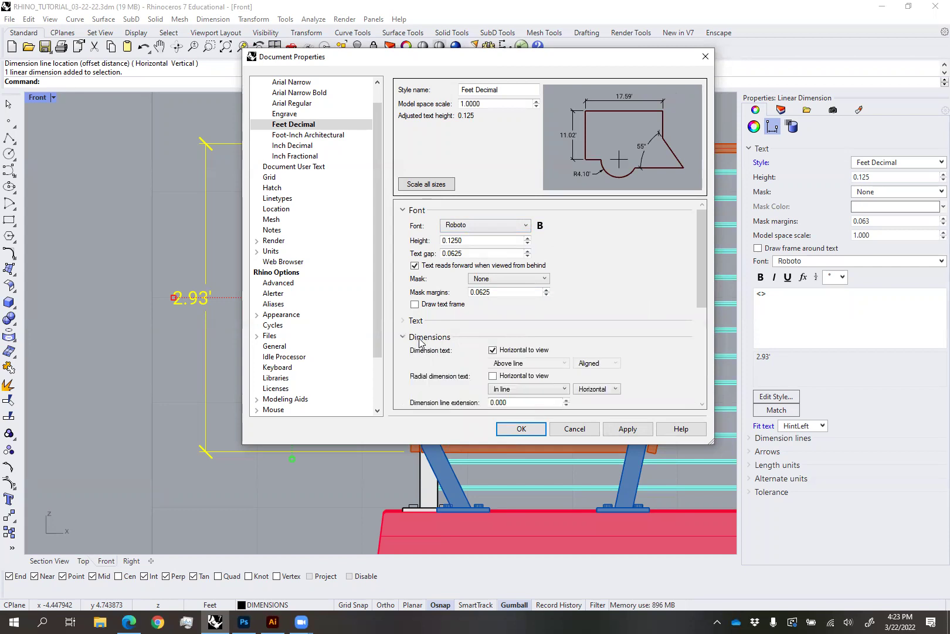
{"action": "scroll", "coordinate": [422, 339], "scroll_direction": "down", "scroll_amount": 5}
{"action": "scroll", "coordinate": [431, 328], "scroll_direction": "up", "scroll_amount": 3}
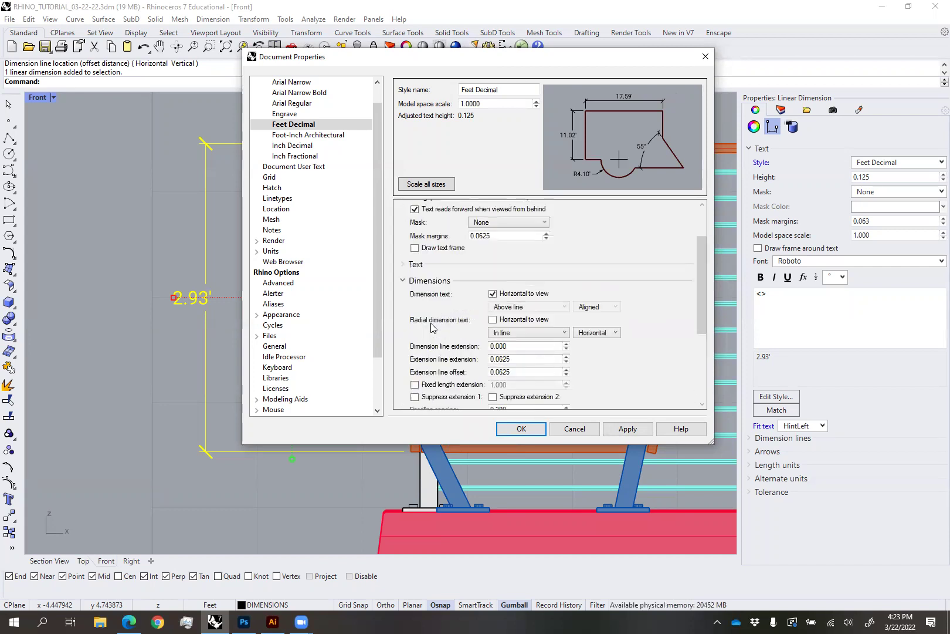
{"action": "left_click", "coordinate": [425, 281]}
{"action": "left_click", "coordinate": [418, 330]}
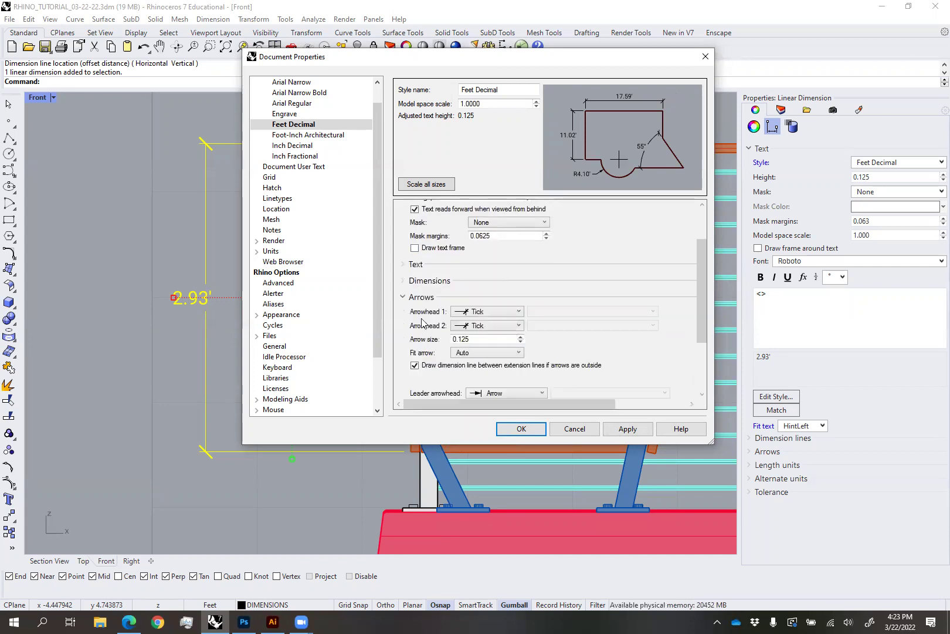
{"action": "scroll", "coordinate": [425, 302], "scroll_direction": "down", "scroll_amount": 1}
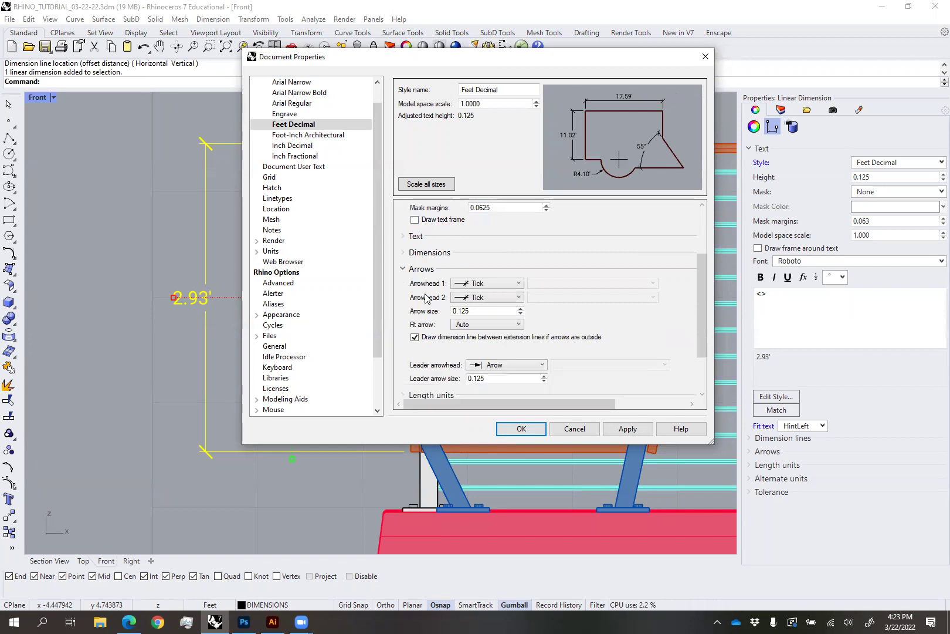
{"action": "left_click", "coordinate": [483, 286]}
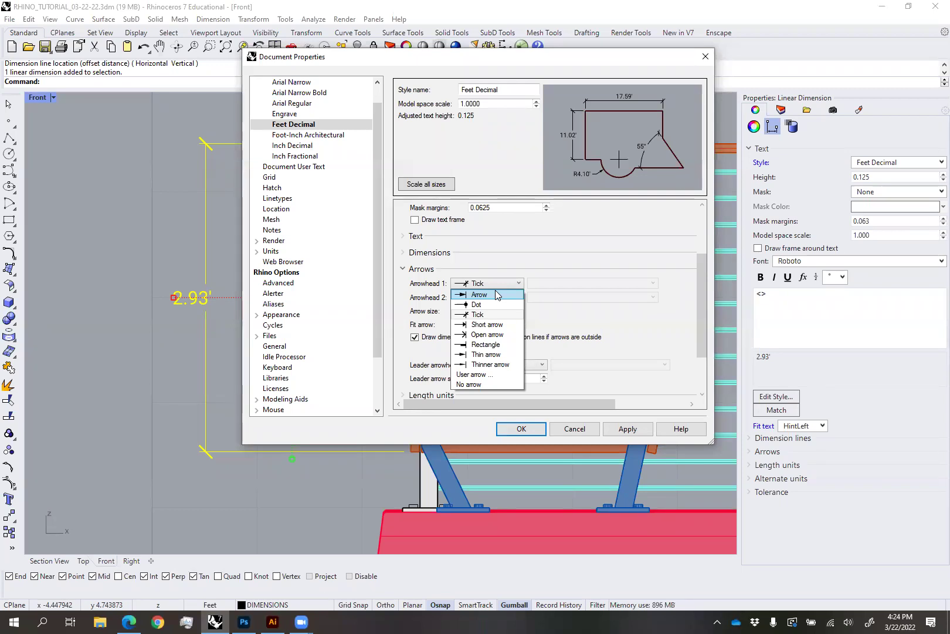
{"action": "left_click", "coordinate": [541, 251]}
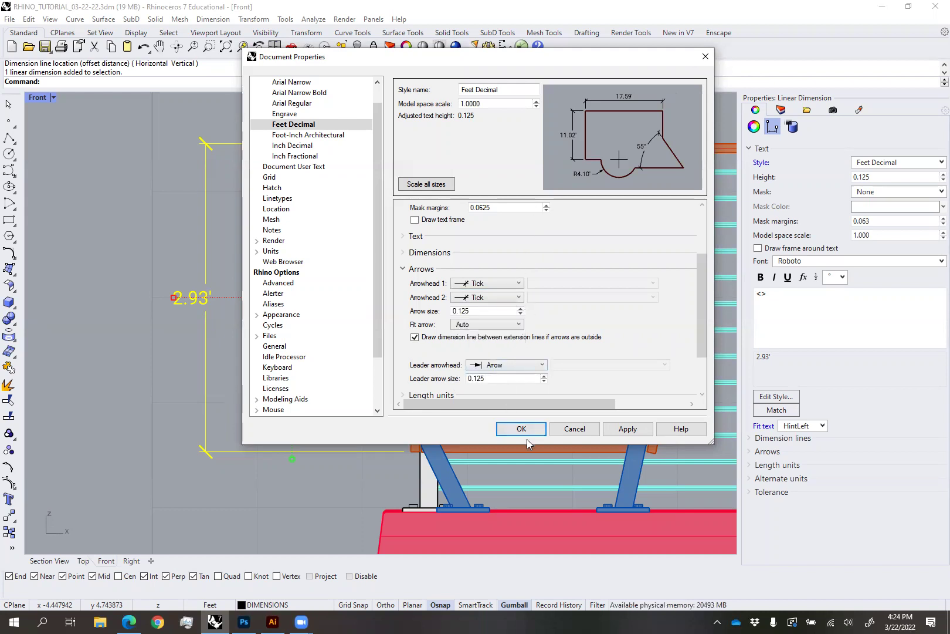
{"action": "left_click", "coordinate": [499, 284]}
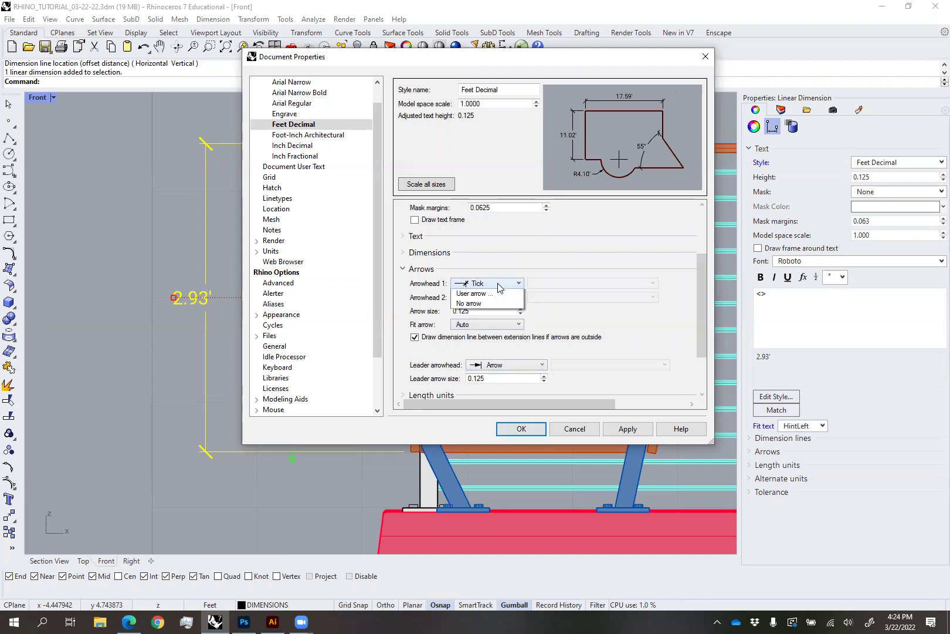
{"action": "left_click", "coordinate": [498, 335]}
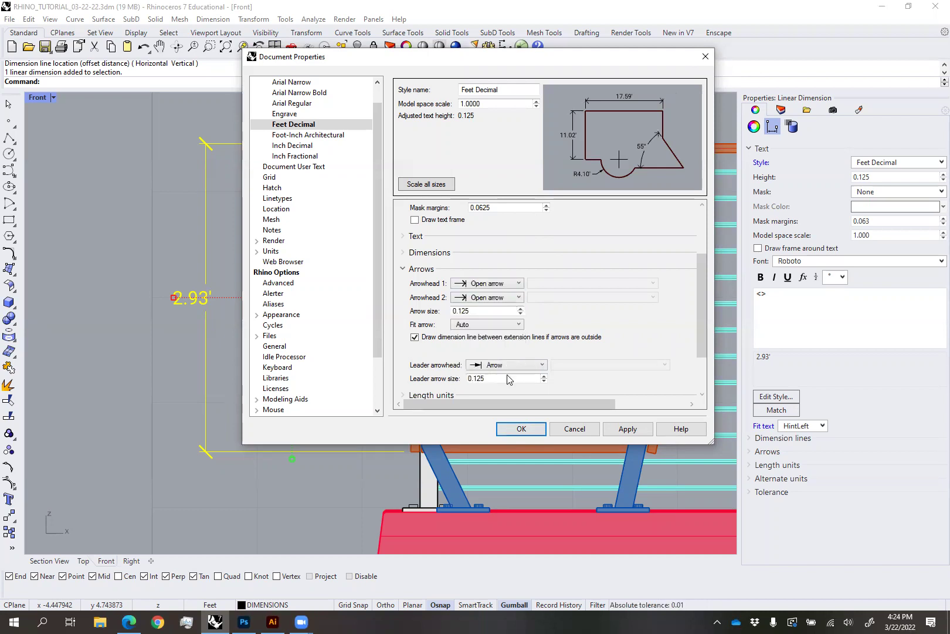
{"action": "left_click", "coordinate": [522, 429]}
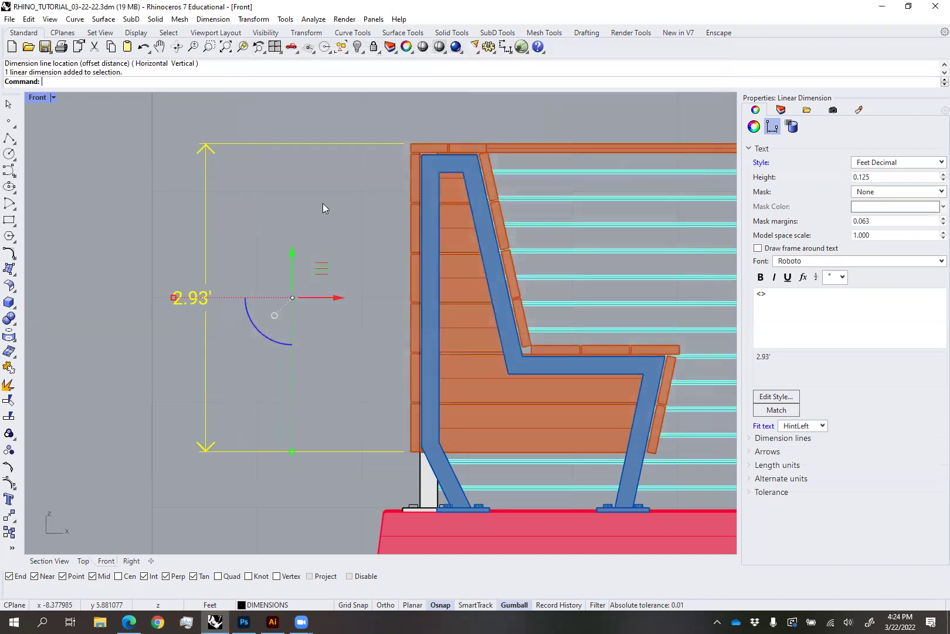
{"action": "left_click", "coordinate": [323, 203]}
{"action": "scroll", "coordinate": [301, 138], "scroll_direction": "down", "scroll_amount": 2}
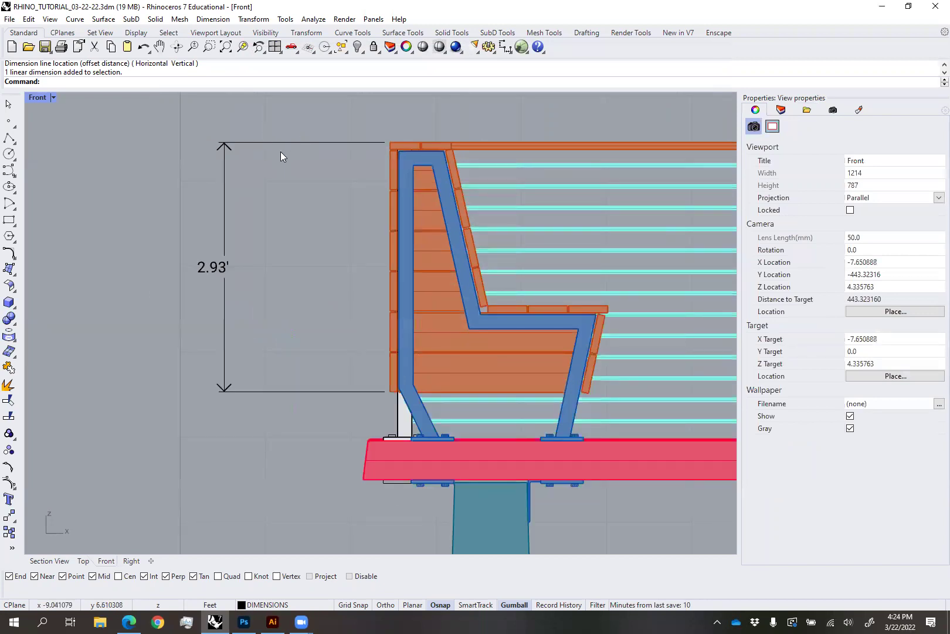
Zoom to the bench height dimension in the Section View and examine its orientation from several angles
{"action": "left_click_drag", "start_coordinate": [295, 460], "coordinate": [240, 362]}
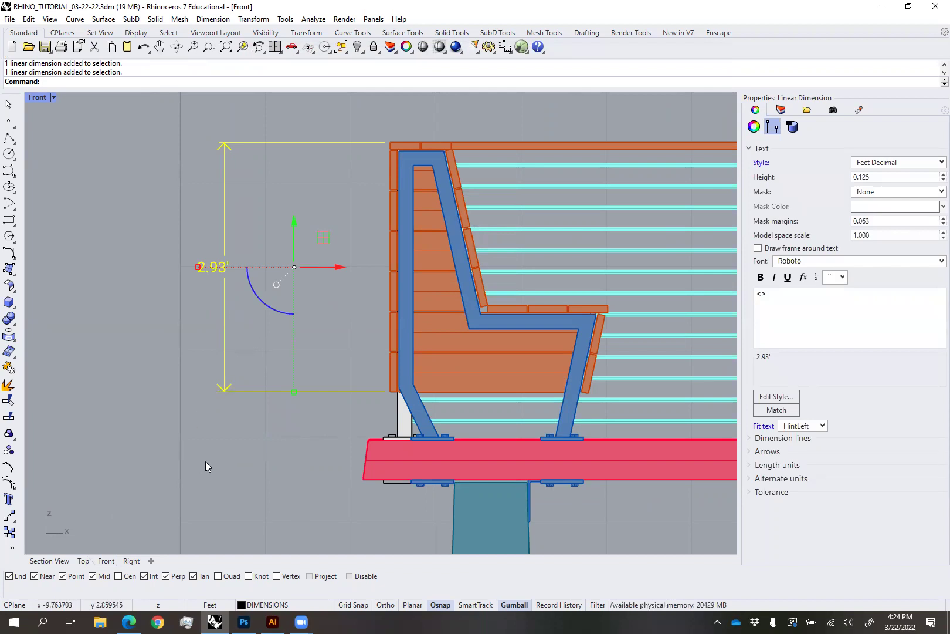
{"action": "left_click", "coordinate": [237, 454]}
{"action": "left_click", "coordinate": [58, 562]}
{"action": "right_click_drag", "start_coordinate": [249, 441], "coordinate": [207, 374]}
{"action": "left_click", "coordinate": [156, 355]}
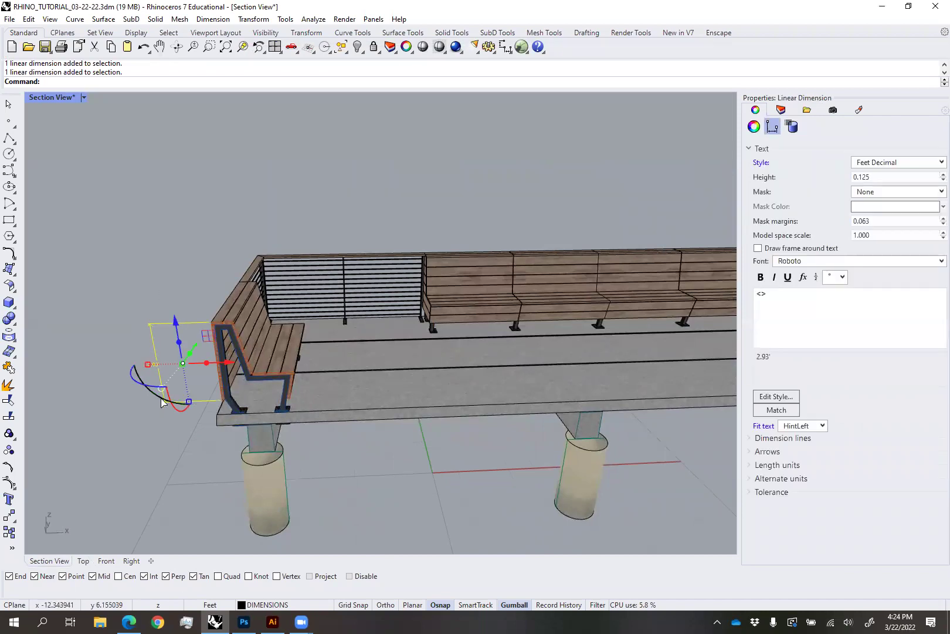
{"action": "type", "text": "zs"}
{"action": "key", "text": "Return"}
{"action": "left_click", "coordinate": [176, 325]}
{"action": "right_click_drag", "start_coordinate": [179, 327], "coordinate": [304, 394]}
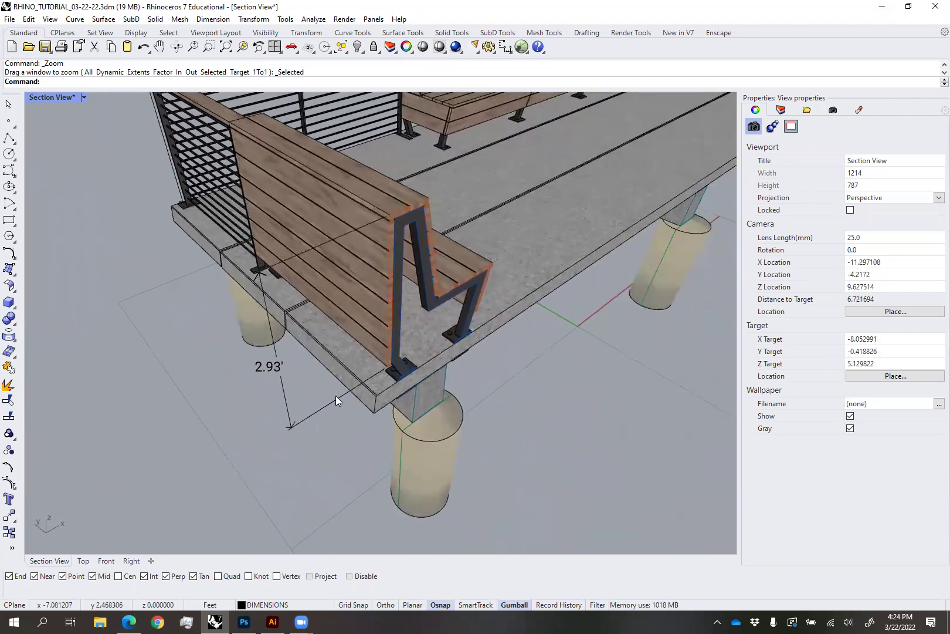
{"action": "mouse_move", "coordinate": [291, 426]}
{"action": "right_mouse_down"}
{"action": "mouse_move", "coordinate": [256, 427]}
{"action": "mouse_move", "coordinate": [300, 443]}
{"action": "mouse_move", "coordinate": [305, 437]}
{"action": "right_mouse_up"}
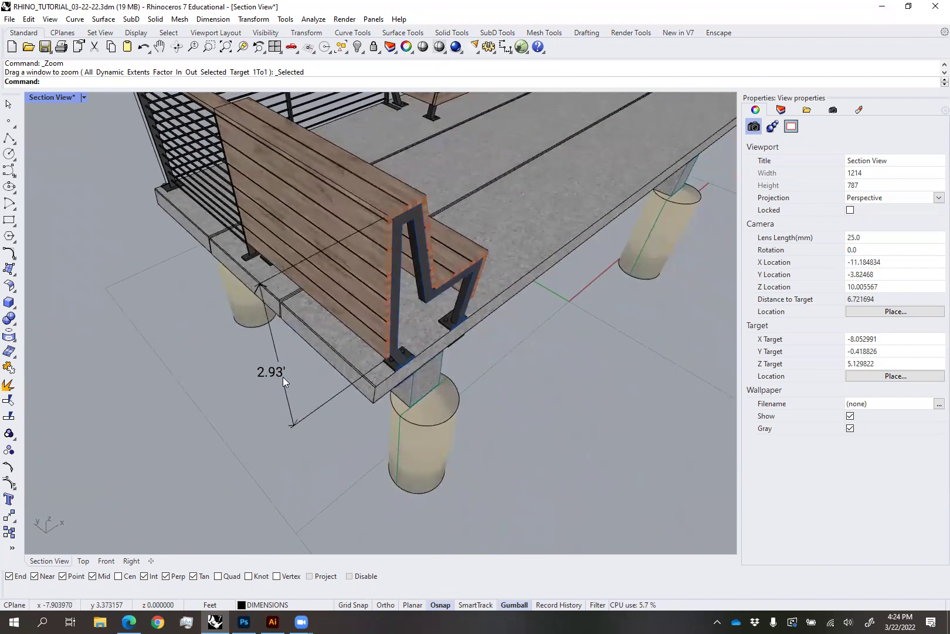
{"action": "right_click_drag", "start_coordinate": [285, 380], "coordinate": [330, 450]}
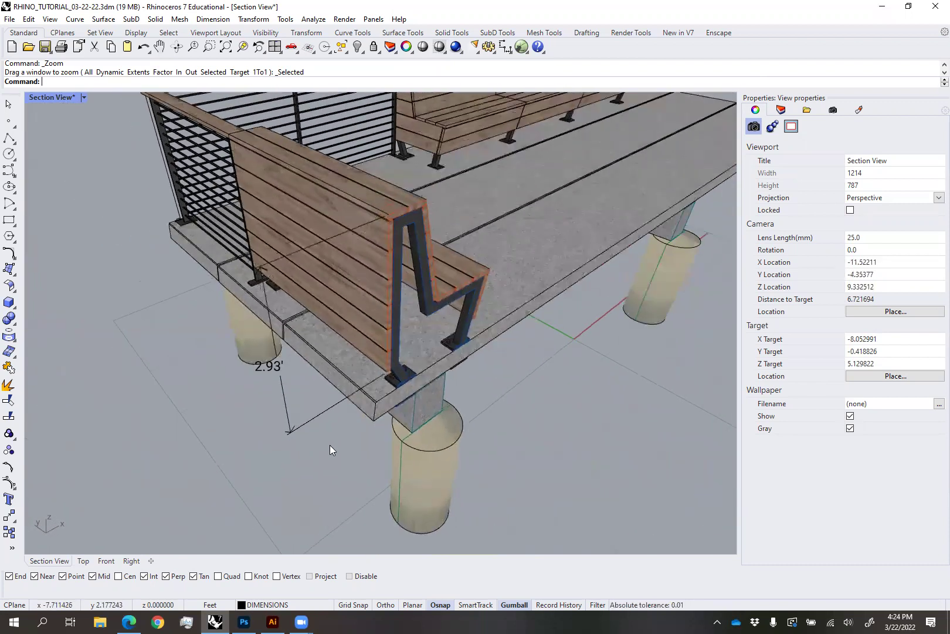
Reopen the Feet Decimal style from the bench height dimension and examine its text alignment and horizontal-to-view options
{"action": "left_click", "coordinate": [310, 420]}
{"action": "left_click", "coordinate": [776, 396]}
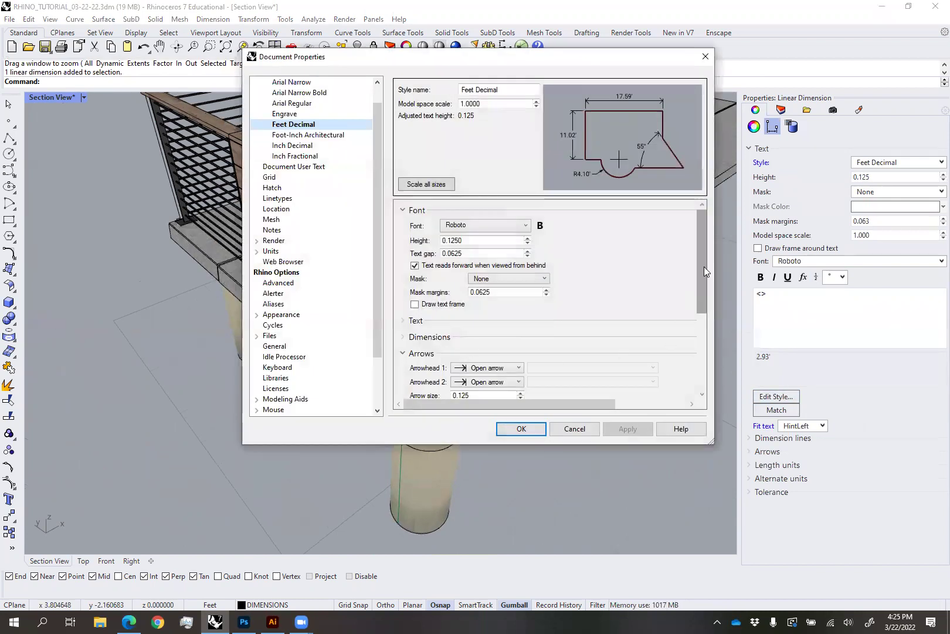
{"action": "left_click_drag", "start_coordinate": [704, 267], "coordinate": [700, 303]}
{"action": "left_click_drag", "start_coordinate": [617, 444], "coordinate": [616, 593]}
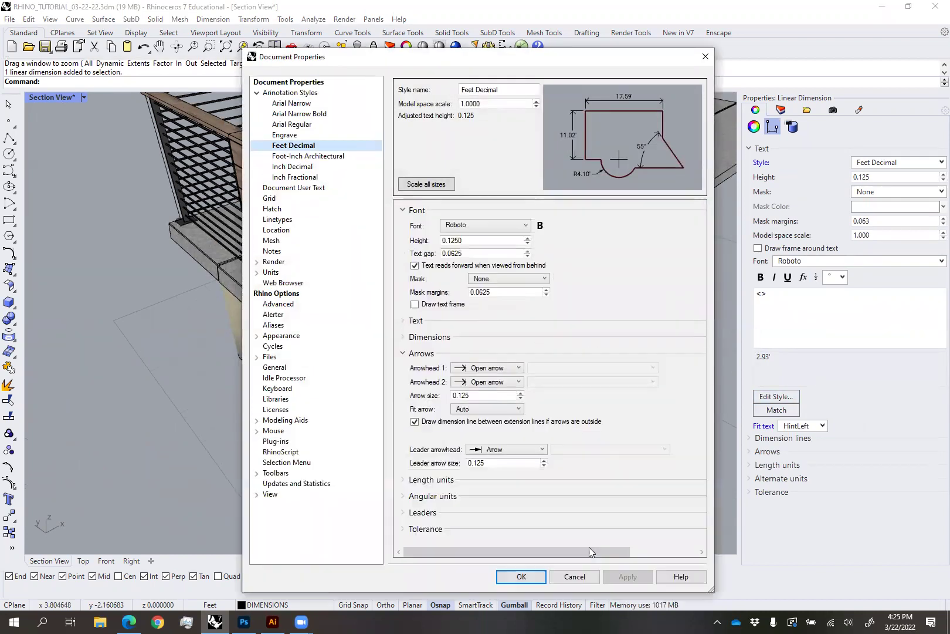
{"action": "left_click", "coordinate": [413, 321]}
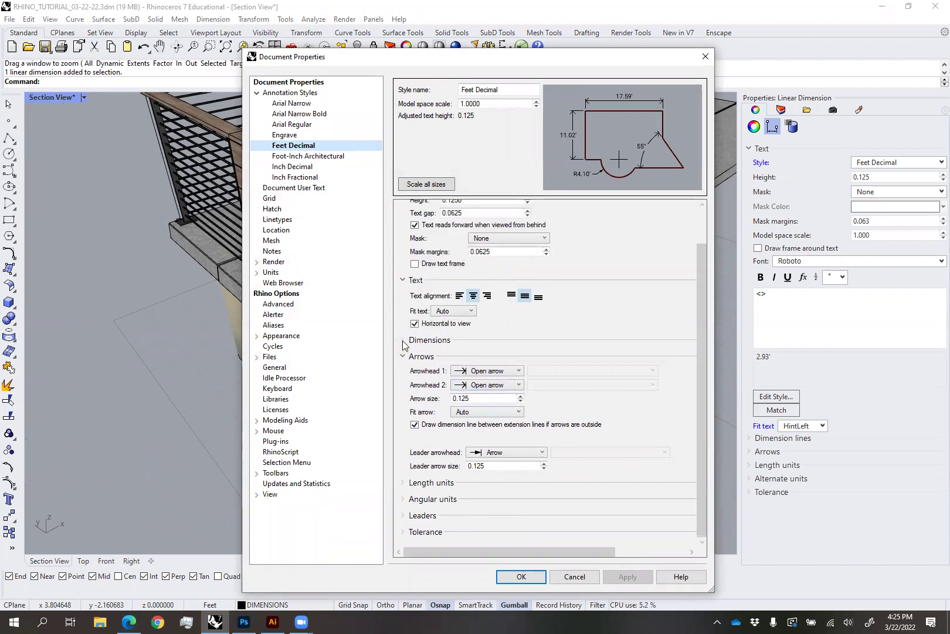
{"action": "left_click", "coordinate": [404, 340]}
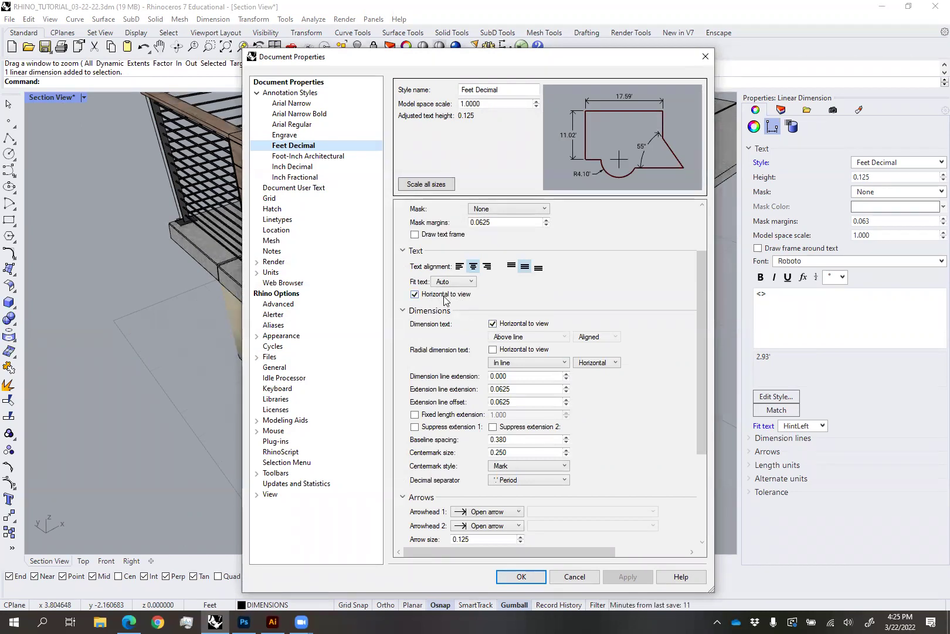
{"action": "left_click", "coordinate": [493, 323]}
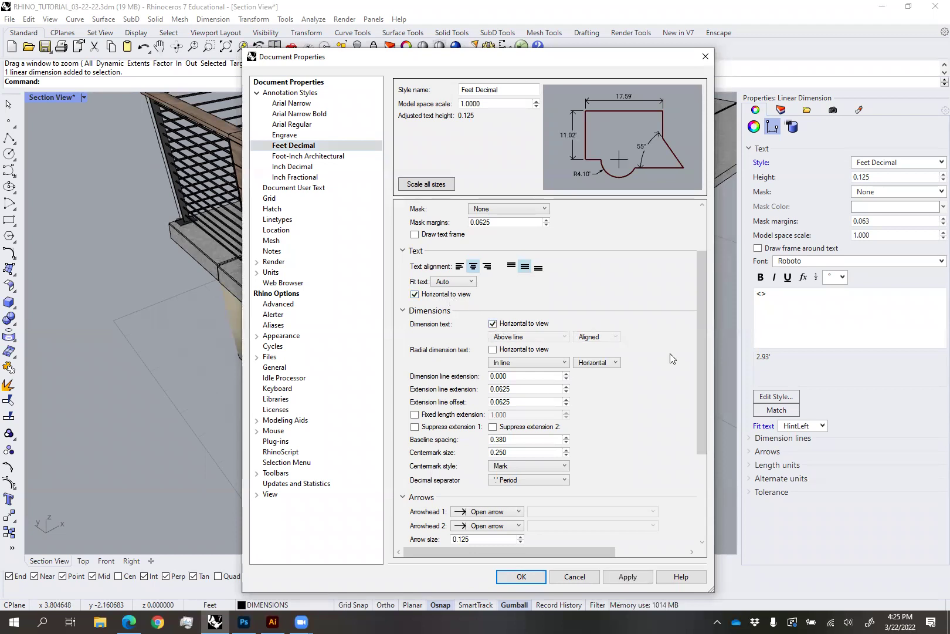
Review the Feet Decimal style's arrow, length unit and angular unit settings, then close the style and deselect the dimension
{"action": "left_click_drag", "start_coordinate": [696, 338], "coordinate": [683, 446]}
{"action": "left_click", "coordinate": [406, 483]}
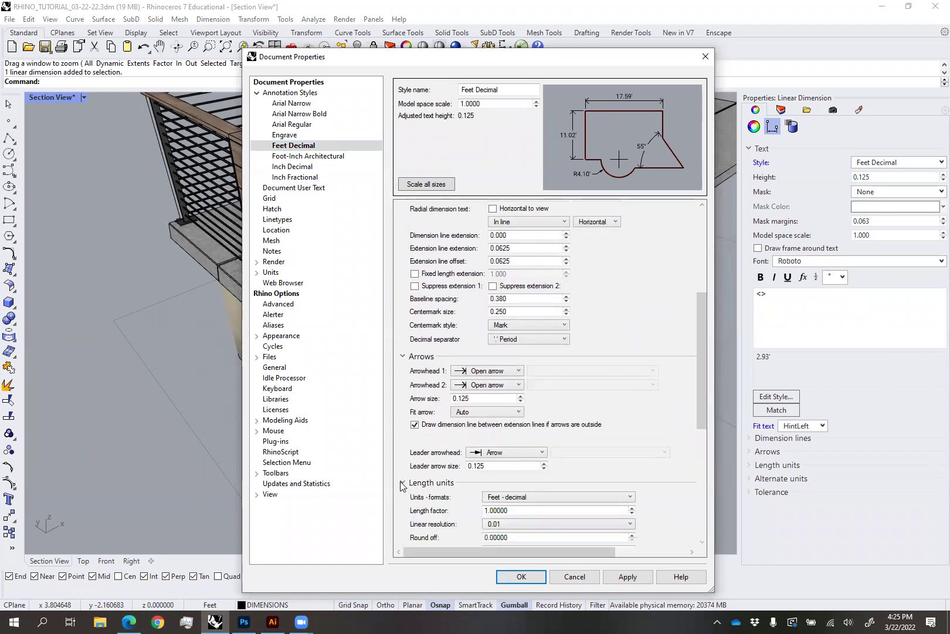
{"action": "left_click", "coordinate": [405, 483]}
{"action": "left_click", "coordinate": [404, 498]}
{"action": "left_click", "coordinate": [404, 500]}
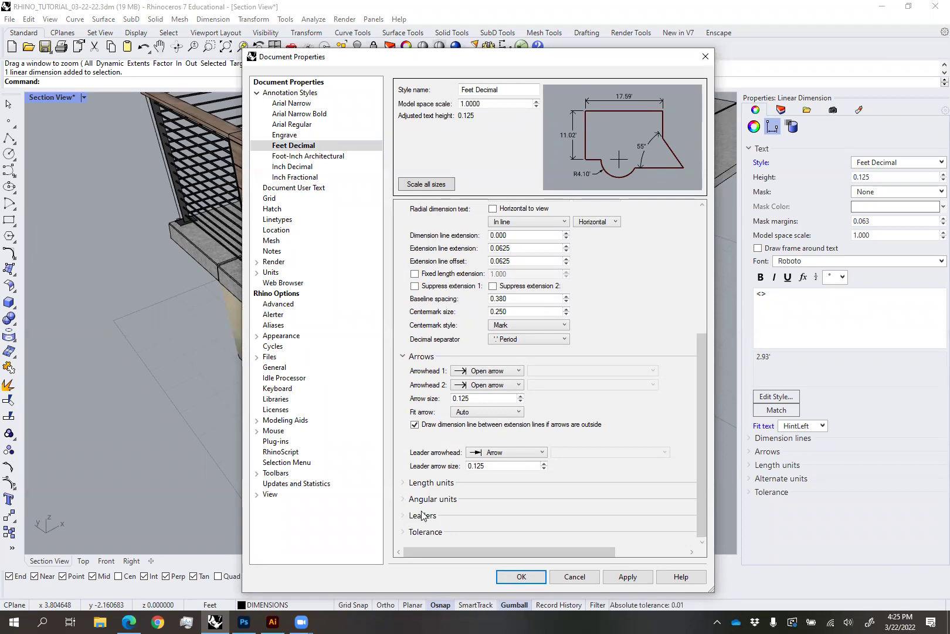
{"action": "left_click_drag", "start_coordinate": [700, 362], "coordinate": [693, 316]}
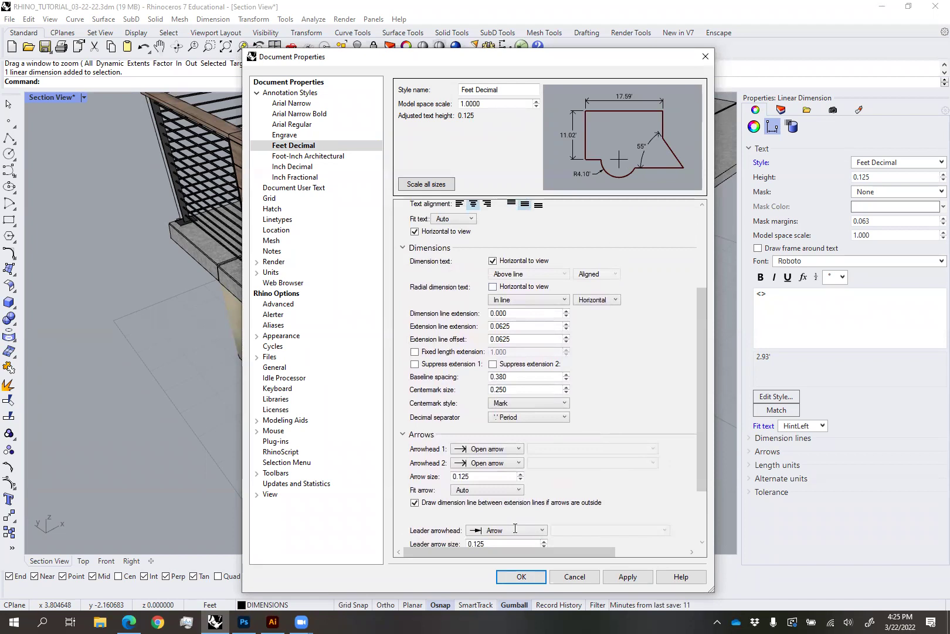
{"action": "left_click", "coordinate": [517, 578]}
{"action": "left_click", "coordinate": [316, 473]}
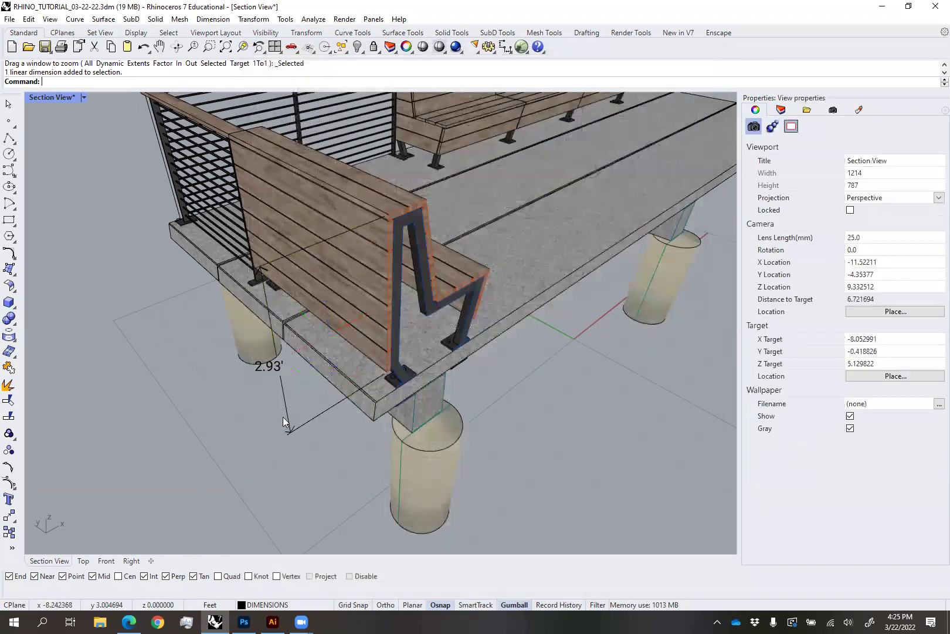
In the Front view, add a vertical linear dimension from the bench back's lower edge to the deck's upper corner, in line with the height dimension
{"action": "left_click", "coordinate": [105, 561]}
{"action": "left_click", "coordinate": [211, 19]}
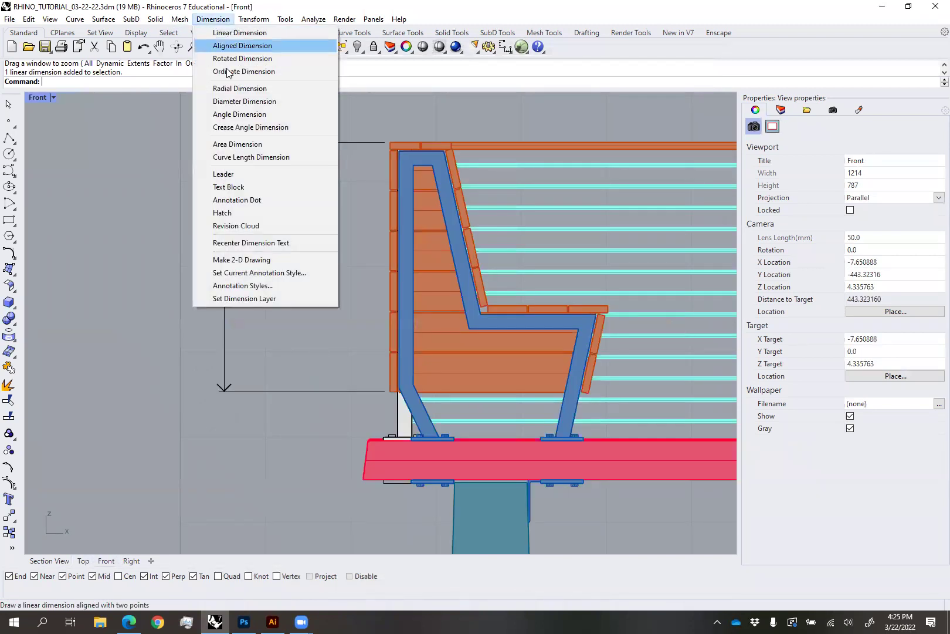
{"action": "left_click", "coordinate": [241, 33]}
{"action": "scroll", "coordinate": [381, 434], "scroll_direction": "up", "scroll_amount": 3}
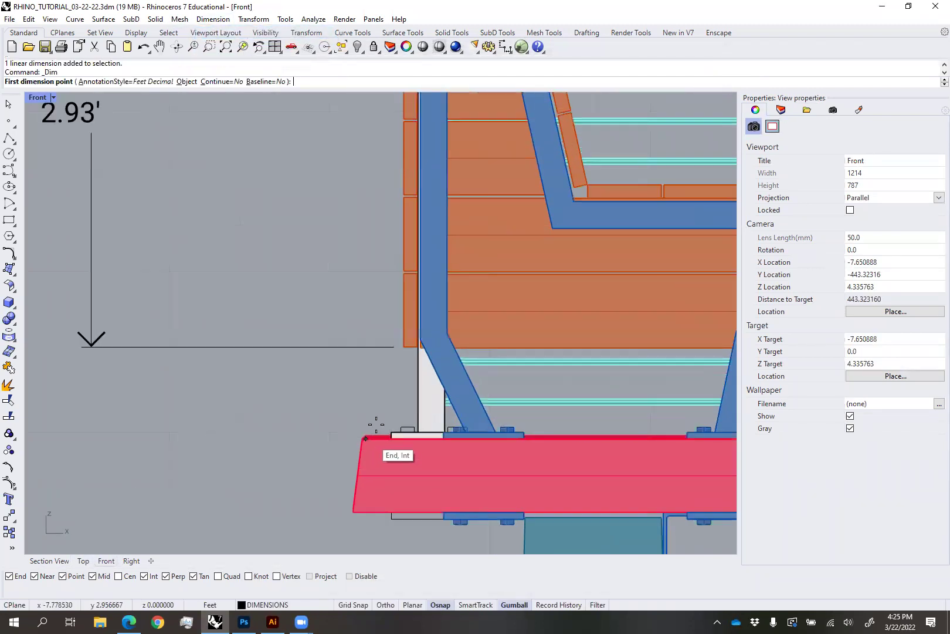
{"action": "left_click", "coordinate": [404, 348]}
{"action": "right_click_drag", "start_coordinate": [358, 402], "coordinate": [404, 348]}
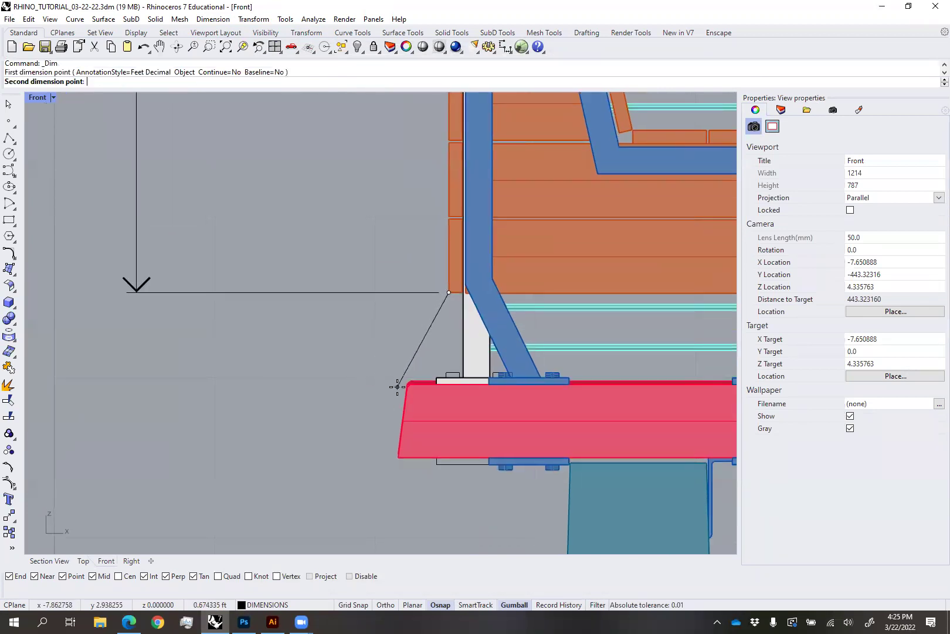
{"action": "left_click", "coordinate": [405, 387]}
{"action": "left_click", "coordinate": [135, 287]}
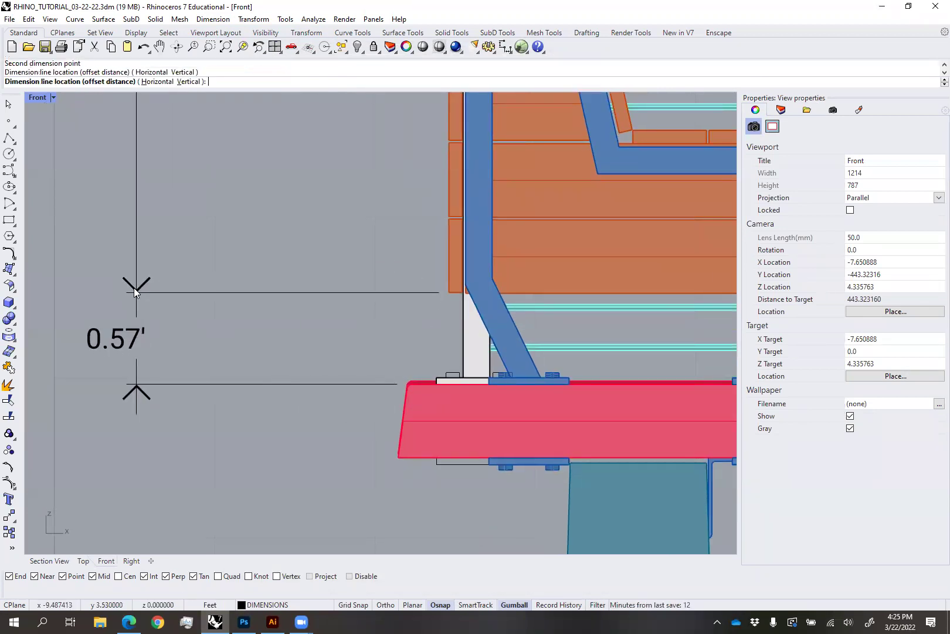
Add a vertical linear dimension of the deck slab's thickness at its outer edge, in line with the dimensions above
{"action": "key", "text": "Return"}
{"action": "left_click", "coordinate": [405, 387]}
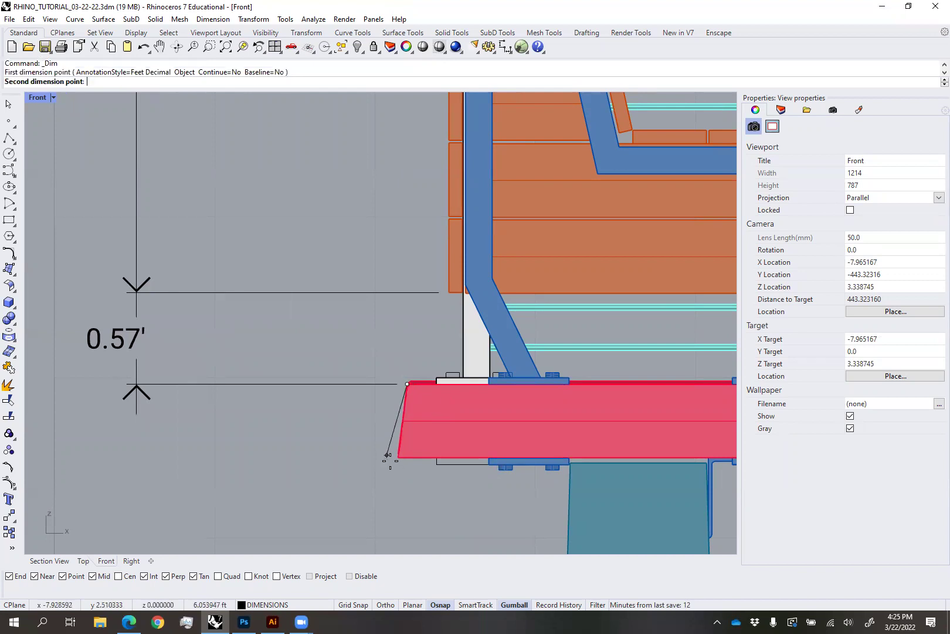
{"action": "left_click", "coordinate": [398, 457]}
{"action": "left_click", "coordinate": [141, 397]}
Add a vertical linear dimension from the deck's underside to the top of the round pier, in line with the other vertical dimensions
{"action": "scroll", "coordinate": [348, 328], "scroll_direction": "down", "scroll_amount": 2}
{"action": "key", "text": "Return"}
{"action": "left_click", "coordinate": [373, 309]}
{"action": "left_click", "coordinate": [476, 441]}
{"action": "left_click", "coordinate": [202, 305]}
Add a horizontal linear dimension above the railing, from the end bench's outer upper corner to the start of the rear bench
{"action": "scroll", "coordinate": [350, 301], "scroll_direction": "down", "scroll_amount": 3}
{"action": "scroll", "coordinate": [350, 302], "scroll_direction": "down", "scroll_amount": 2}
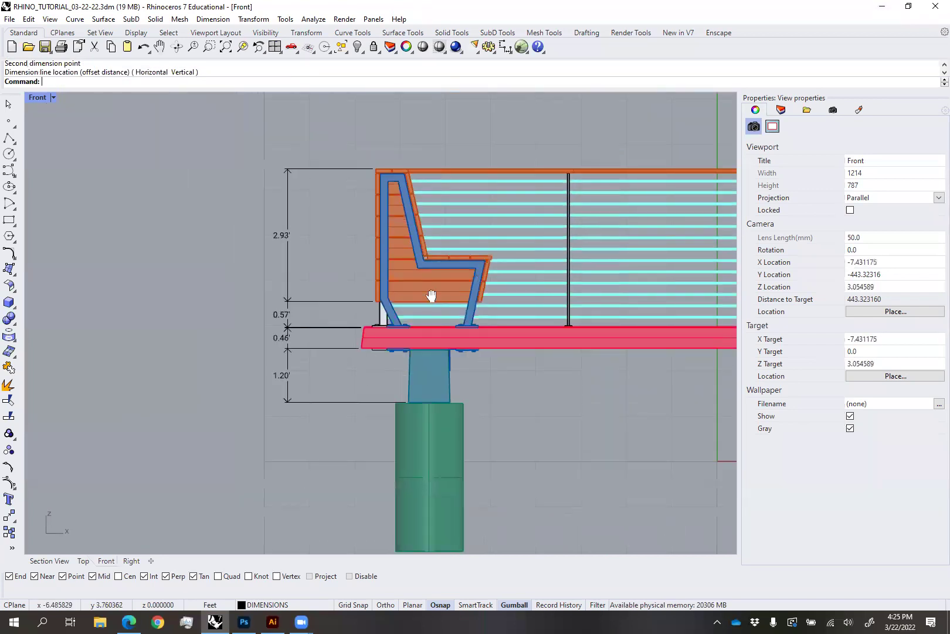
{"action": "scroll", "coordinate": [411, 188], "scroll_direction": "down", "scroll_amount": 1}
{"action": "scroll", "coordinate": [346, 196], "scroll_direction": "up", "scroll_amount": 4}
{"action": "key", "text": "Return"}
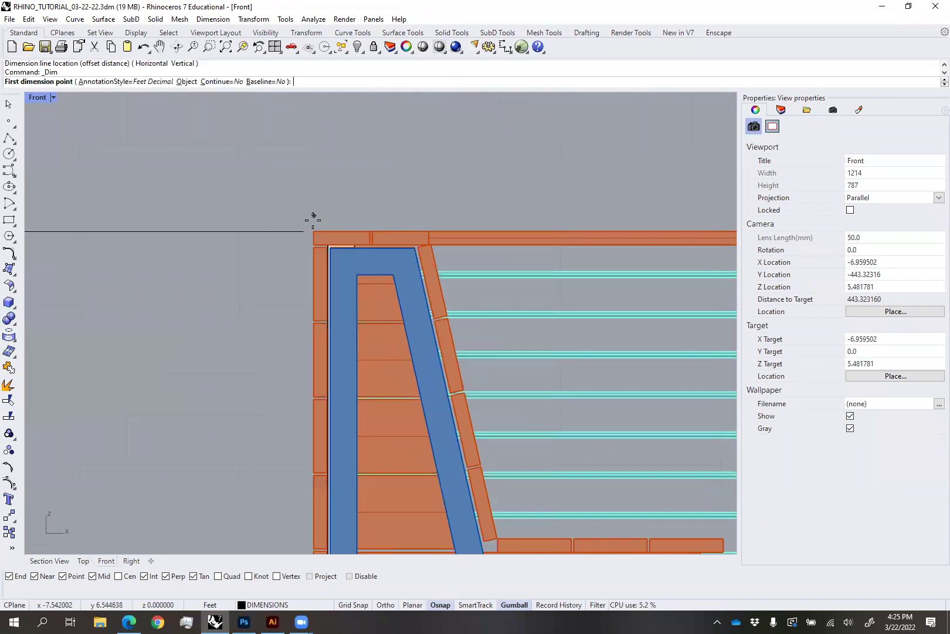
{"action": "left_click", "coordinate": [315, 231]}
{"action": "scroll", "coordinate": [469, 226], "scroll_direction": "down", "scroll_amount": 3}
{"action": "scroll", "coordinate": [520, 223], "scroll_direction": "up", "scroll_amount": 3}
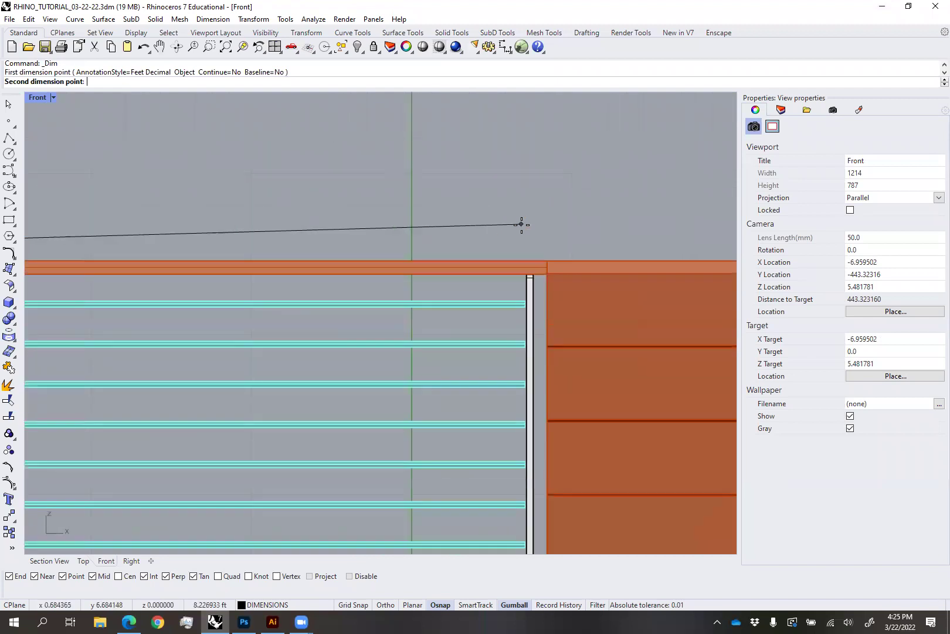
{"action": "left_click", "coordinate": [546, 258]}
{"action": "scroll", "coordinate": [543, 247], "scroll_direction": "down", "scroll_amount": 3}
{"action": "left_click", "coordinate": [519, 174]}
{"action": "scroll", "coordinate": [520, 187], "scroll_direction": "down", "scroll_amount": 3}
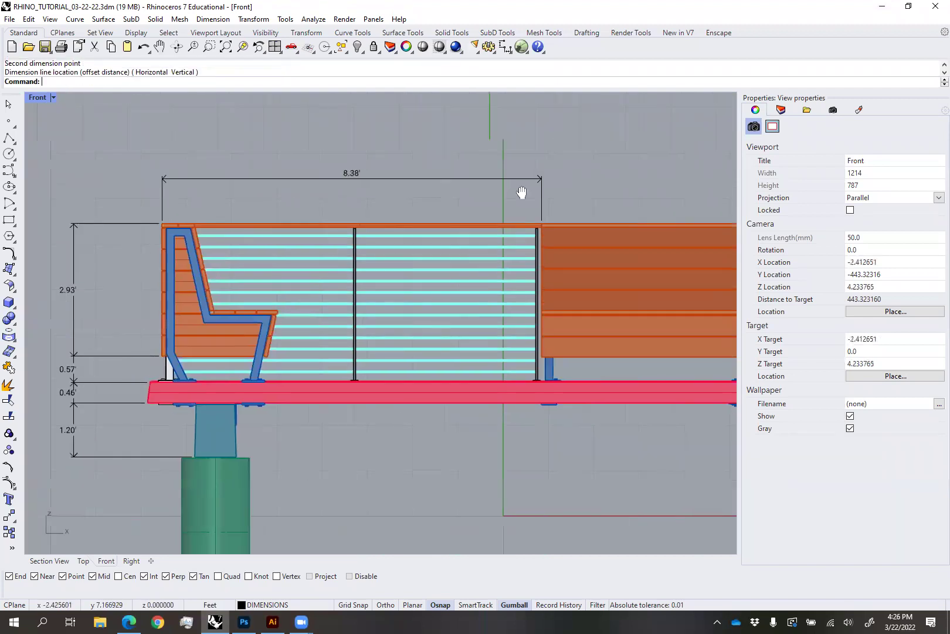
In the Section View, select the four vertical dimensions beside the end bench and examine their placement from different angles
{"action": "right_click_drag", "start_coordinate": [111, 310], "coordinate": [228, 310]}
{"action": "left_click", "coordinate": [49, 560]}
{"action": "right_click_drag", "start_coordinate": [366, 373], "coordinate": [316, 340]}
{"action": "scroll", "coordinate": [316, 337], "scroll_direction": "up", "scroll_amount": 4}
{"action": "scroll", "coordinate": [358, 404], "scroll_direction": "down", "scroll_amount": 5}
{"action": "right_click_drag", "start_coordinate": [359, 404], "coordinate": [321, 389]}
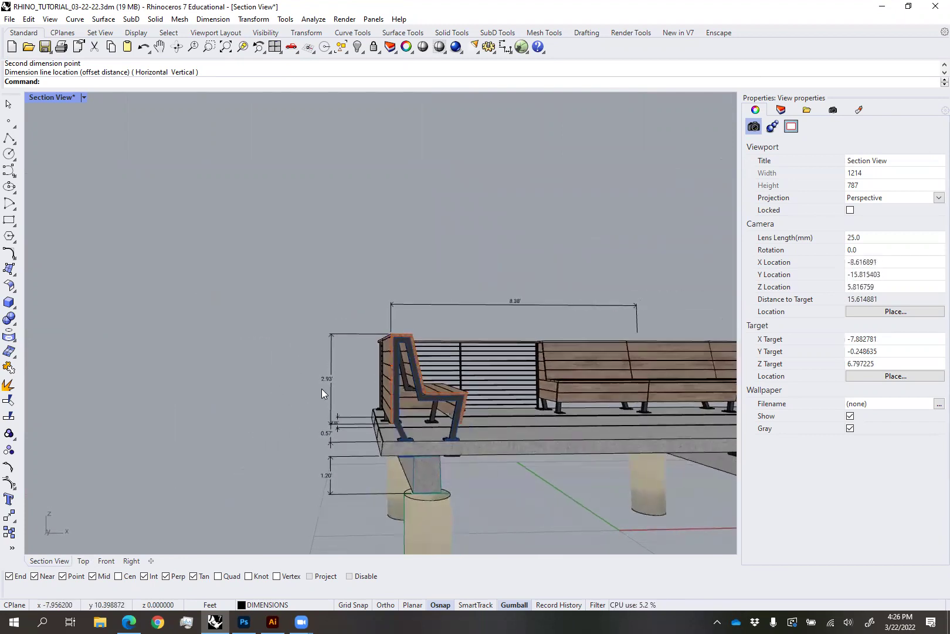
{"action": "left_click_drag", "start_coordinate": [296, 500], "coordinate": [293, 451]}
{"action": "right_click_drag", "start_coordinate": [294, 452], "coordinate": [263, 456]}
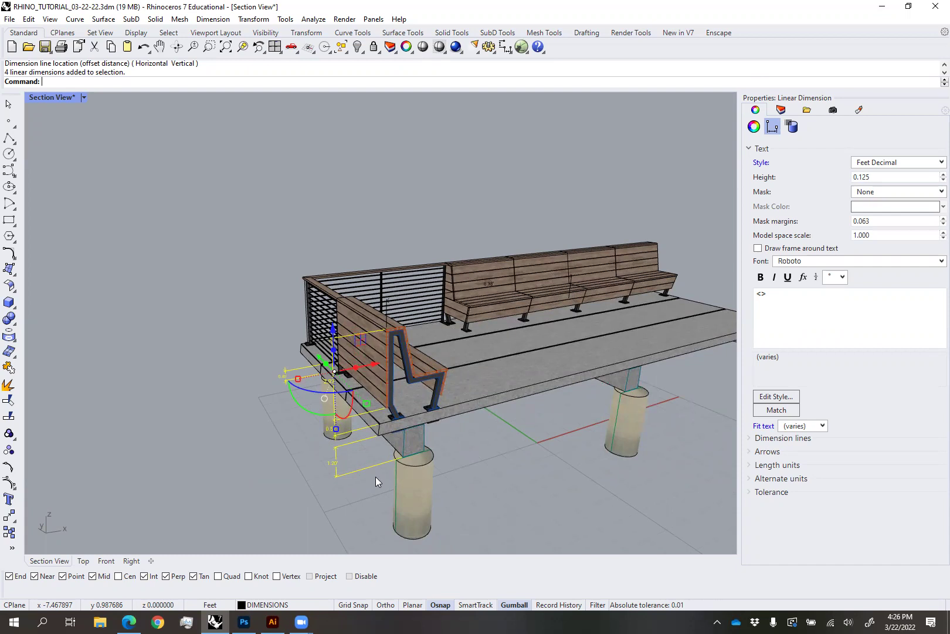
Use SetPt to align only the world Y of the four selected vertical dimensions to the deck's rear outer corner
{"action": "type", "text": "SetPt"}
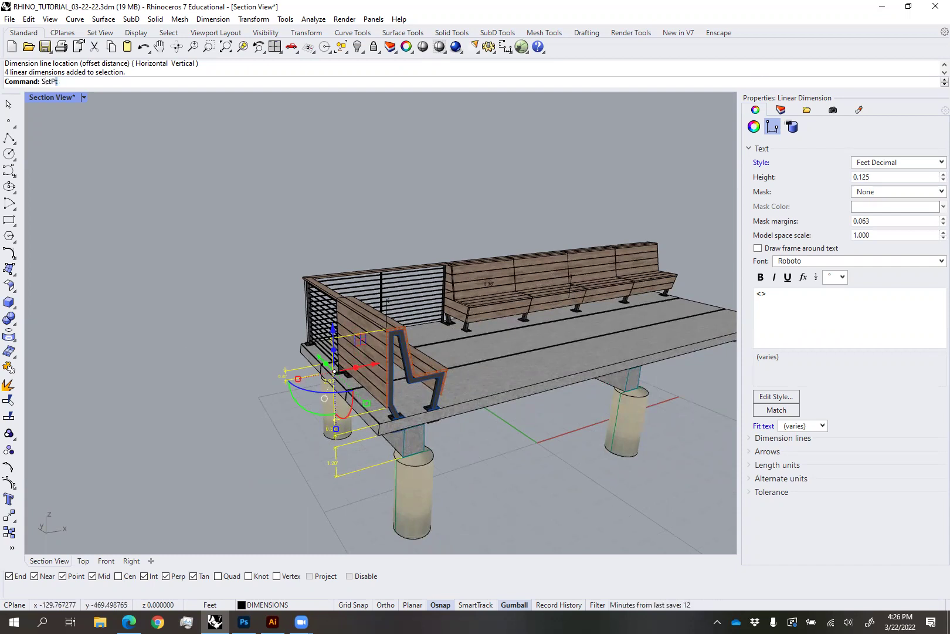
{"action": "key", "text": "Return"}
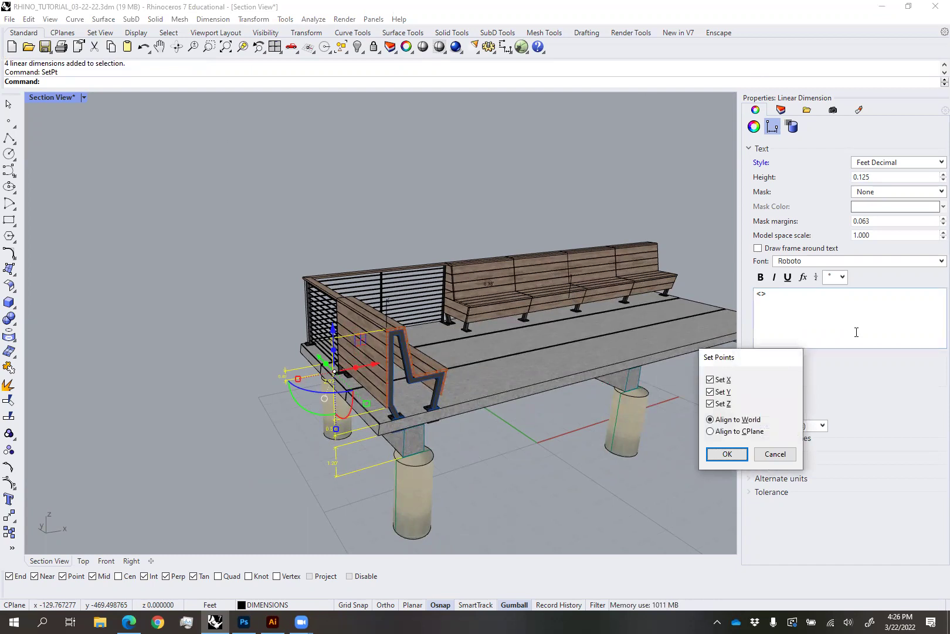
{"action": "left_click_drag", "start_coordinate": [741, 361], "coordinate": [271, 173]}
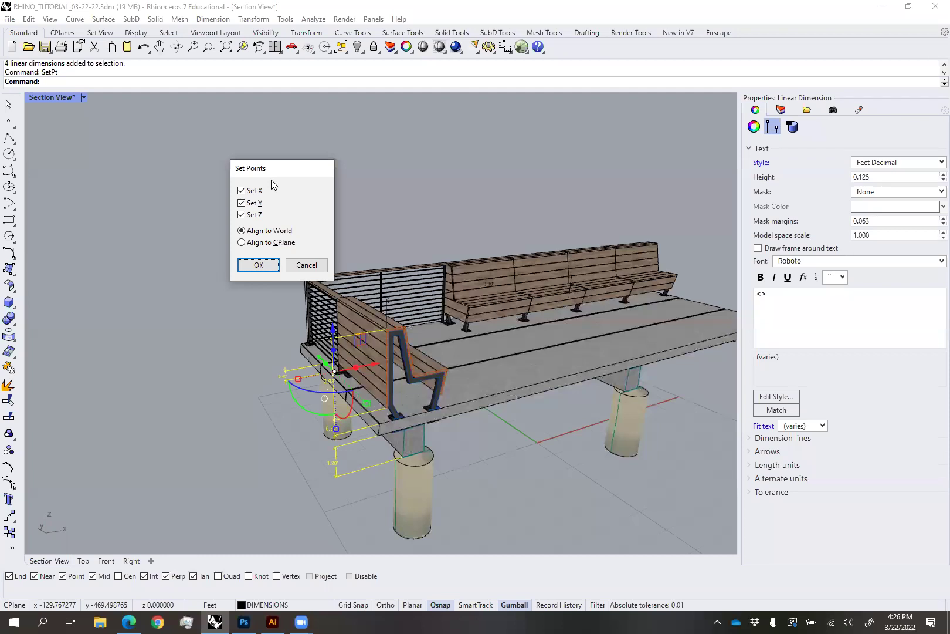
{"action": "left_click", "coordinate": [243, 191]}
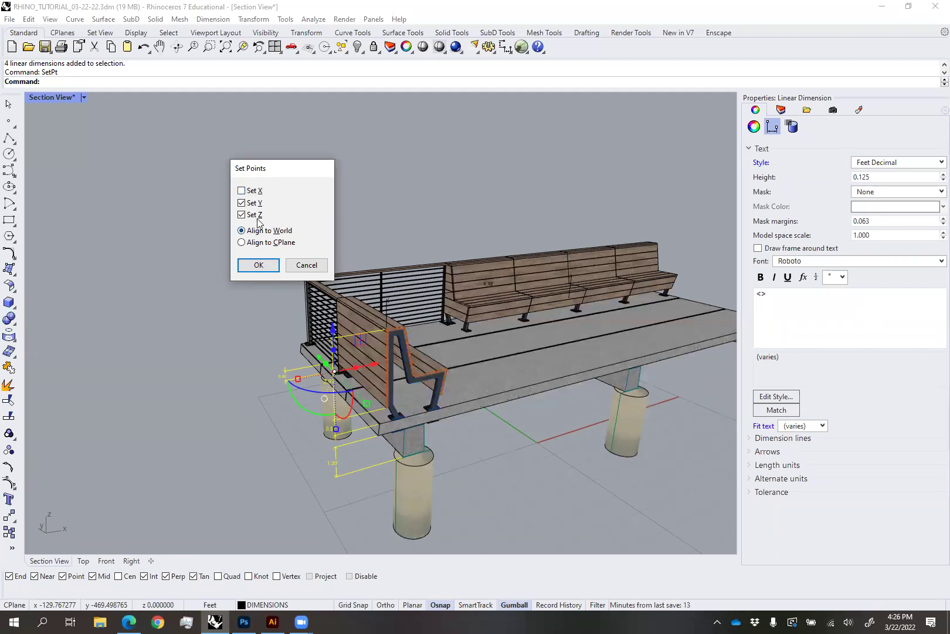
{"action": "left_click", "coordinate": [258, 265]}
{"action": "scroll", "coordinate": [276, 329], "scroll_direction": "up", "scroll_amount": 4}
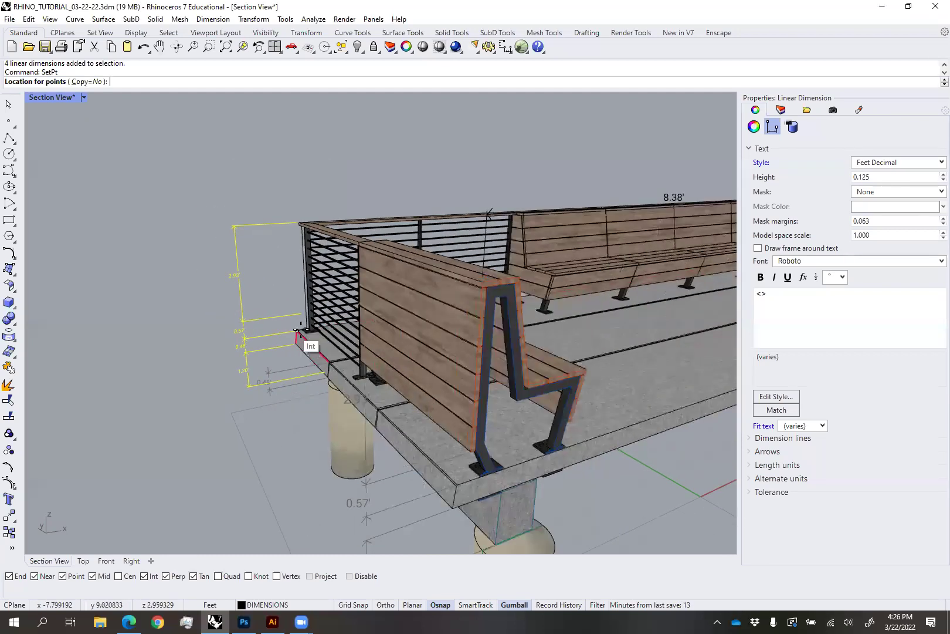
{"action": "left_click", "coordinate": [297, 330]}
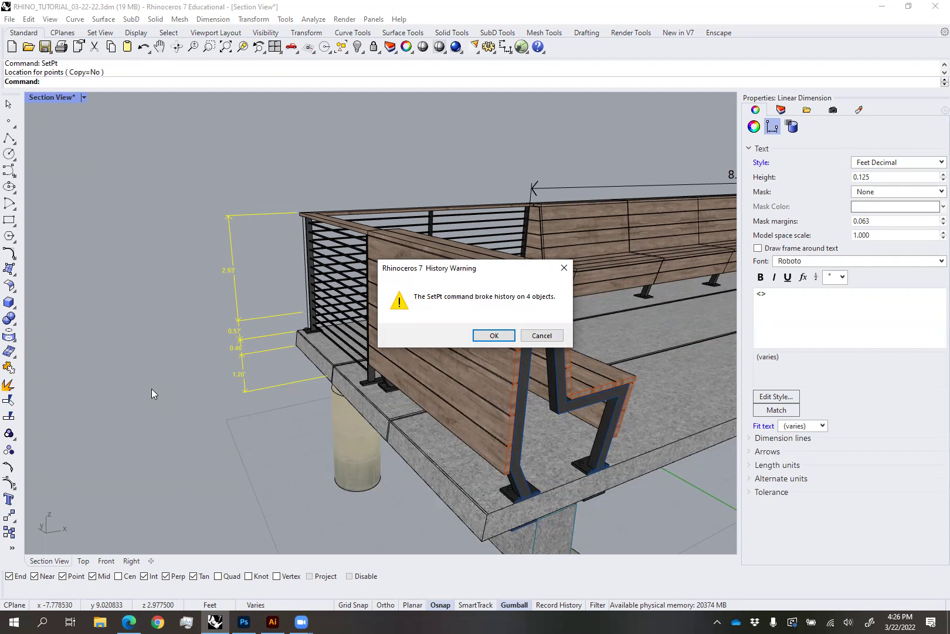
{"action": "left_click", "coordinate": [492, 337]}
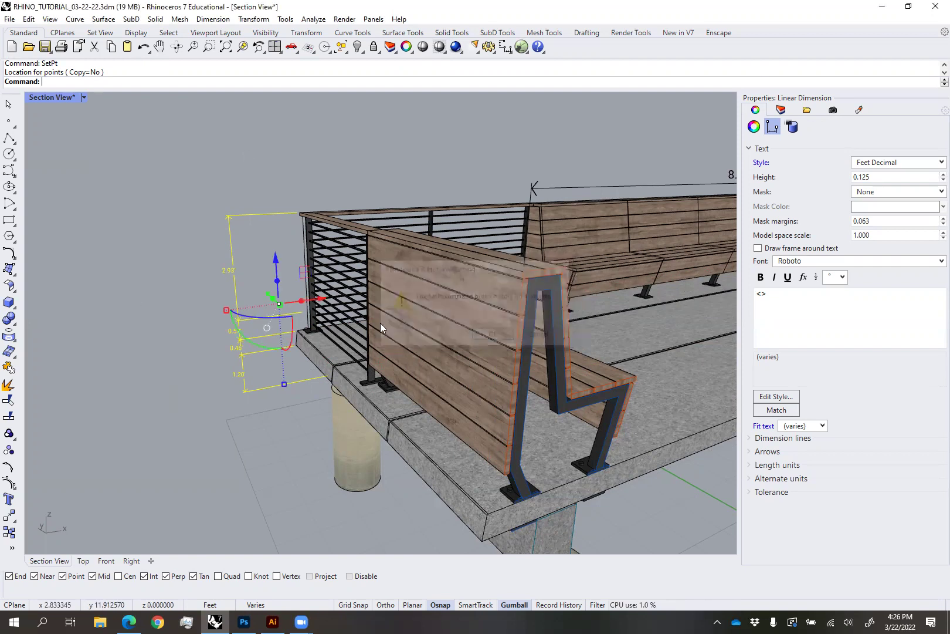
{"action": "left_click", "coordinate": [184, 213]}
Use SetPt to align the horizontal dimension above the railing in world Y with the relocated vertical dimensions
{"action": "right_click_drag", "start_coordinate": [184, 212], "coordinate": [429, 180]}
{"action": "left_click", "coordinate": [413, 230]}
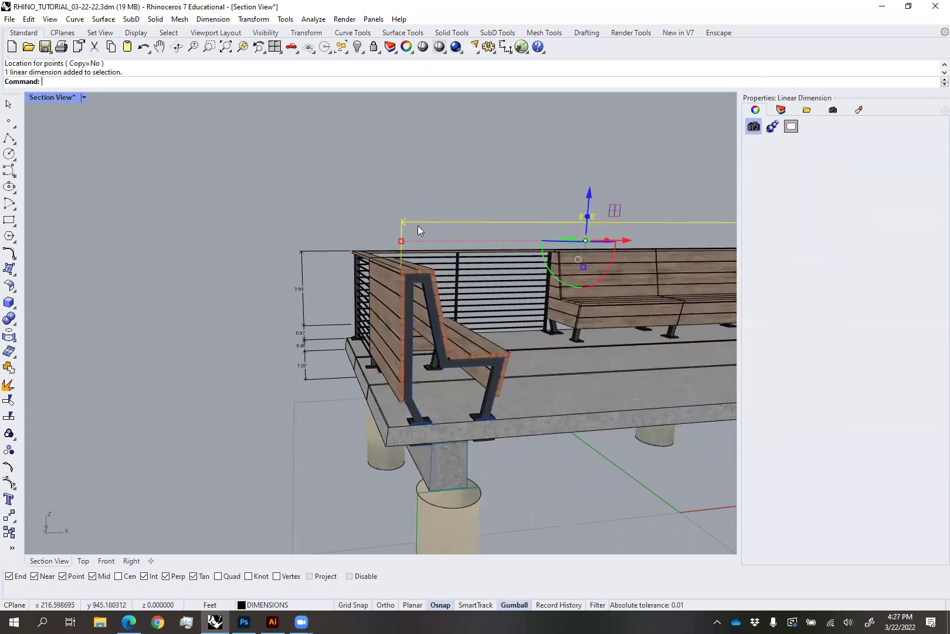
{"action": "right_click_drag", "start_coordinate": [418, 229], "coordinate": [422, 210]}
{"action": "type", "text": "SS"}
{"action": "key", "text": "Return"}
{"action": "left_click", "coordinate": [258, 265]}
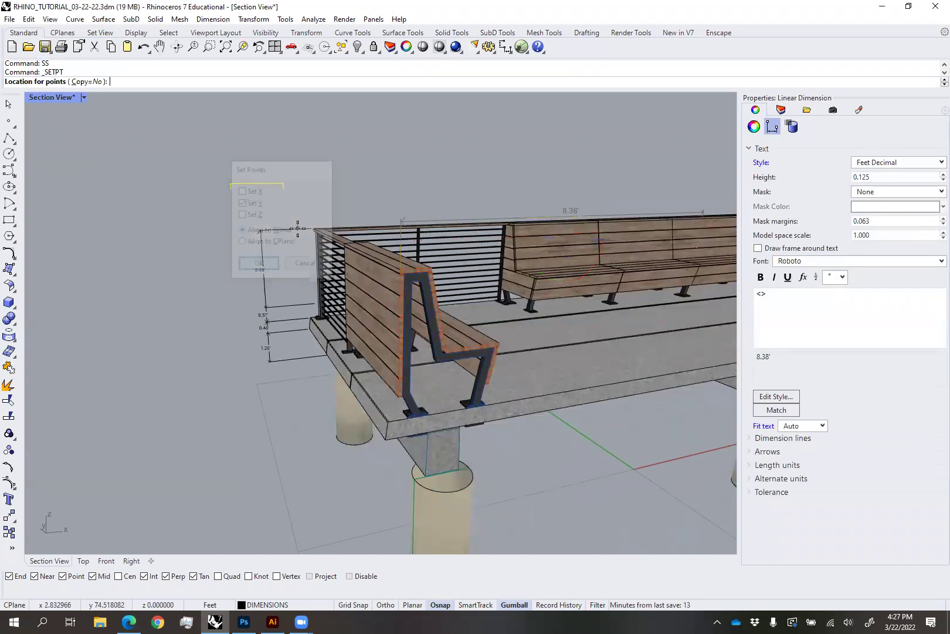
{"action": "left_click", "coordinate": [267, 224]}
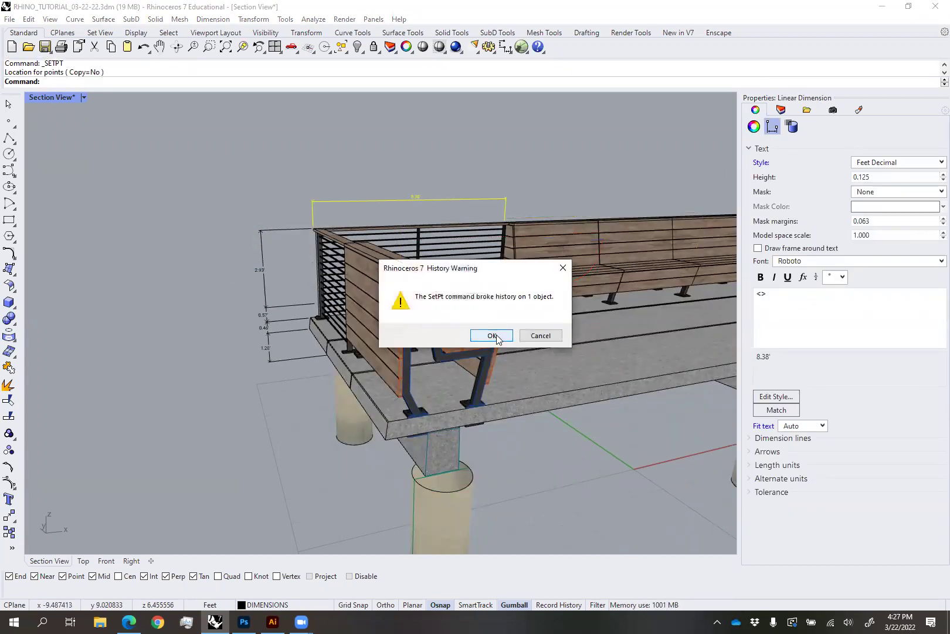
{"action": "left_click", "coordinate": [492, 335]}
{"action": "left_click", "coordinate": [465, 152]}
In the Top view, add a vertical linear dimension of the deck's full depth beside its outer edge at the end bench
{"action": "right_click_drag", "start_coordinate": [464, 152], "coordinate": [386, 248]}
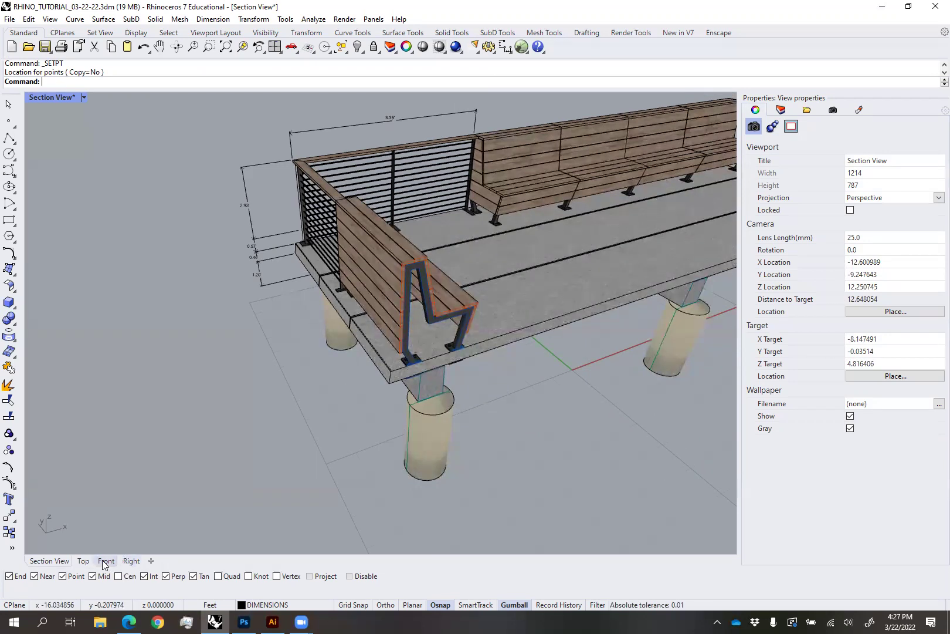
{"action": "left_click", "coordinate": [83, 560]}
{"action": "scroll", "coordinate": [313, 380], "scroll_direction": "up", "scroll_amount": 3}
{"action": "scroll", "coordinate": [313, 380], "scroll_direction": "up", "scroll_amount": 2}
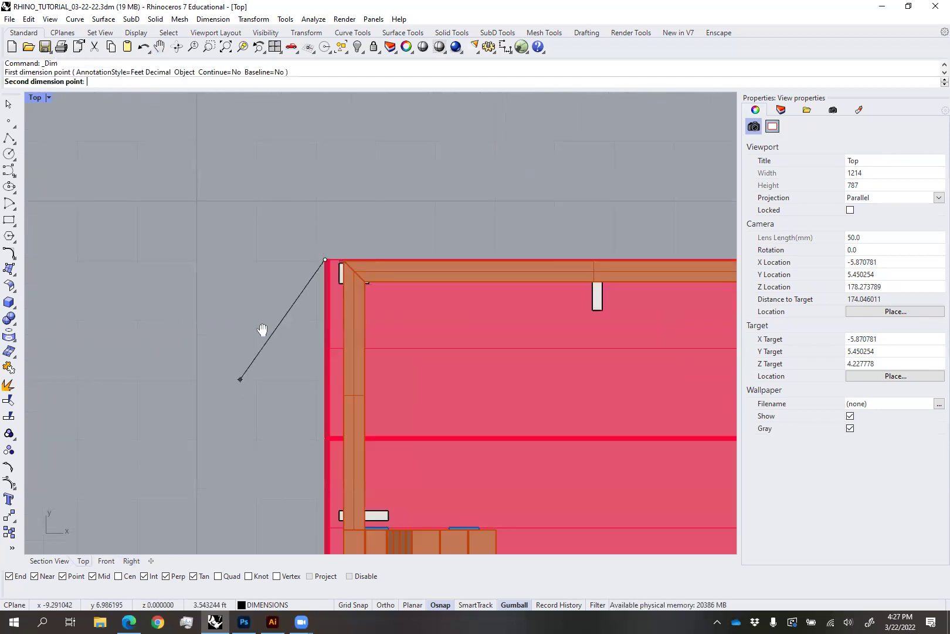
{"action": "scroll", "coordinate": [240, 382], "scroll_direction": "up", "scroll_amount": 3}
{"action": "left_click", "coordinate": [366, 488]}
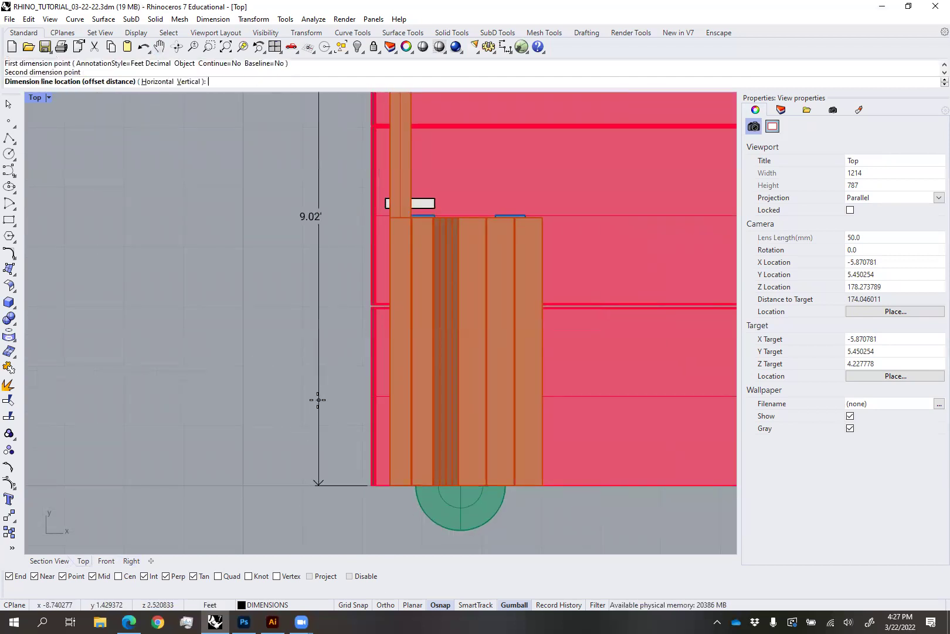
{"action": "left_click", "coordinate": [291, 426]}
{"action": "scroll", "coordinate": [313, 426], "scroll_direction": "down", "scroll_amount": 3}
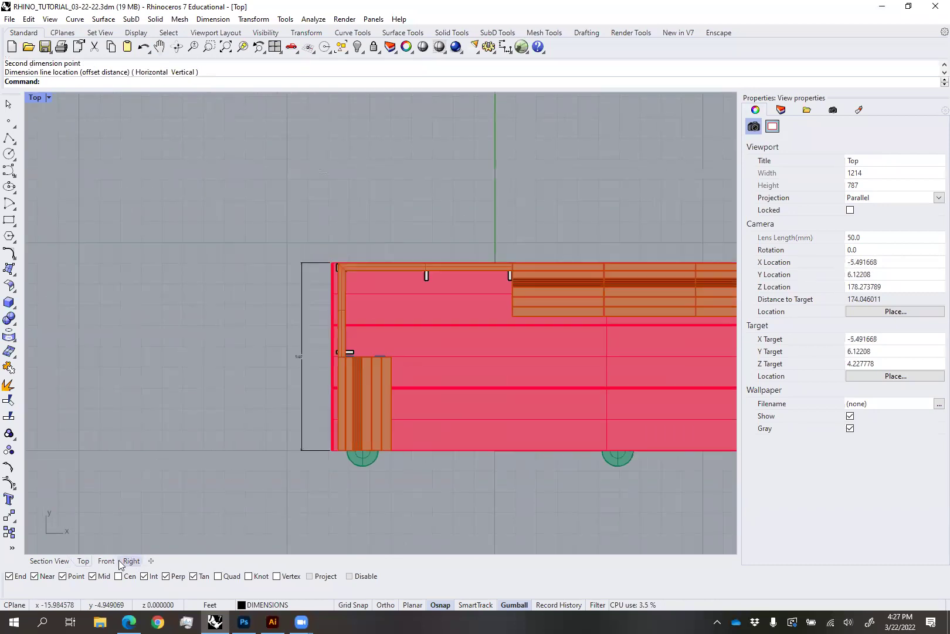
In the Section View, move the deck-depth dimension about 1.8 feet outward from the deck along X
{"action": "left_click", "coordinate": [49, 561]}
{"action": "scroll", "coordinate": [292, 383], "scroll_direction": "up", "scroll_amount": 4}
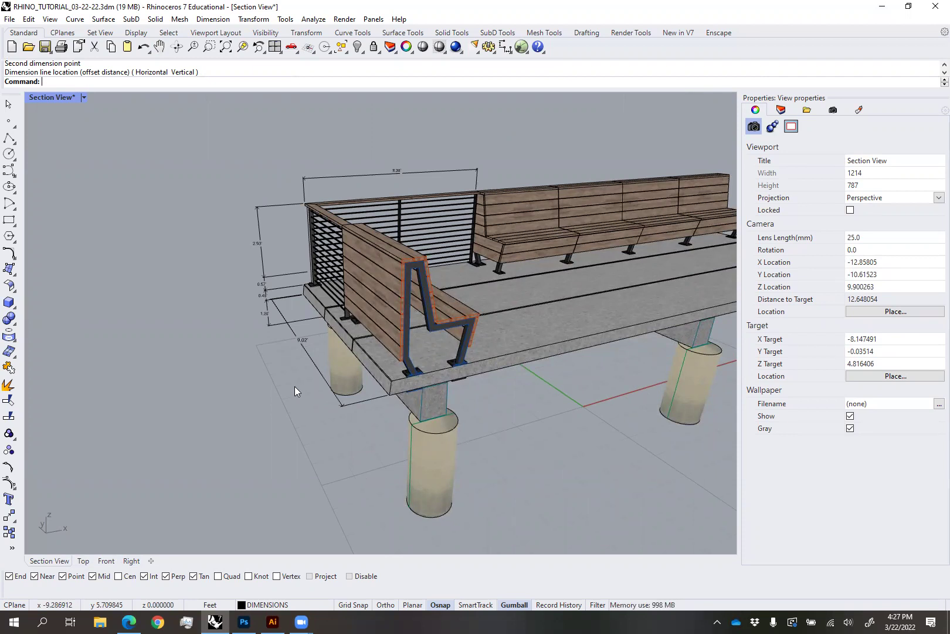
{"action": "right_click_drag", "start_coordinate": [345, 245], "coordinate": [359, 397]}
{"action": "left_click", "coordinate": [359, 397]}
{"action": "left_click_drag", "start_coordinate": [339, 304], "coordinate": [294, 330]}
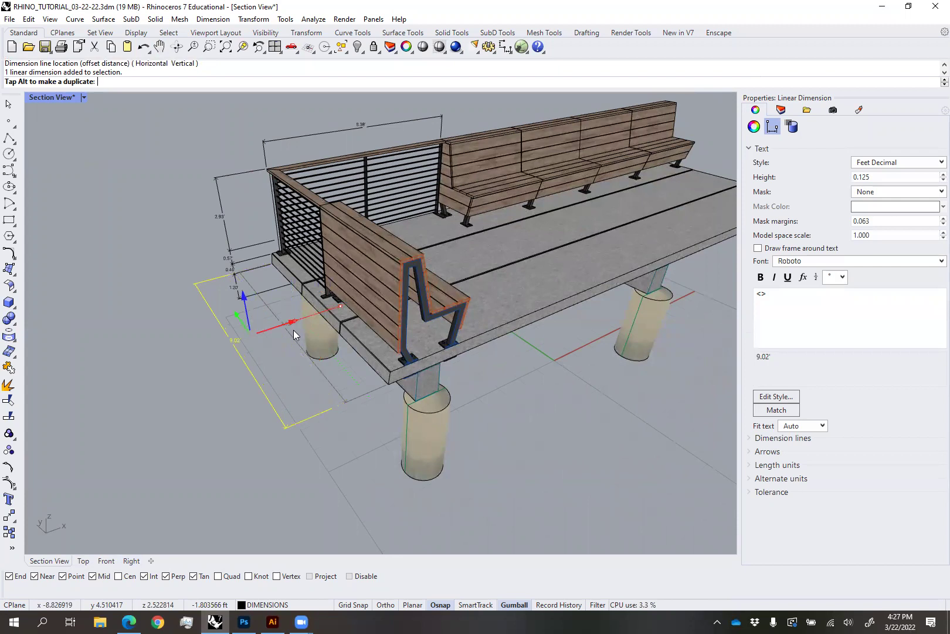
{"action": "left_click", "coordinate": [485, 335]}
{"action": "left_click", "coordinate": [521, 405]}
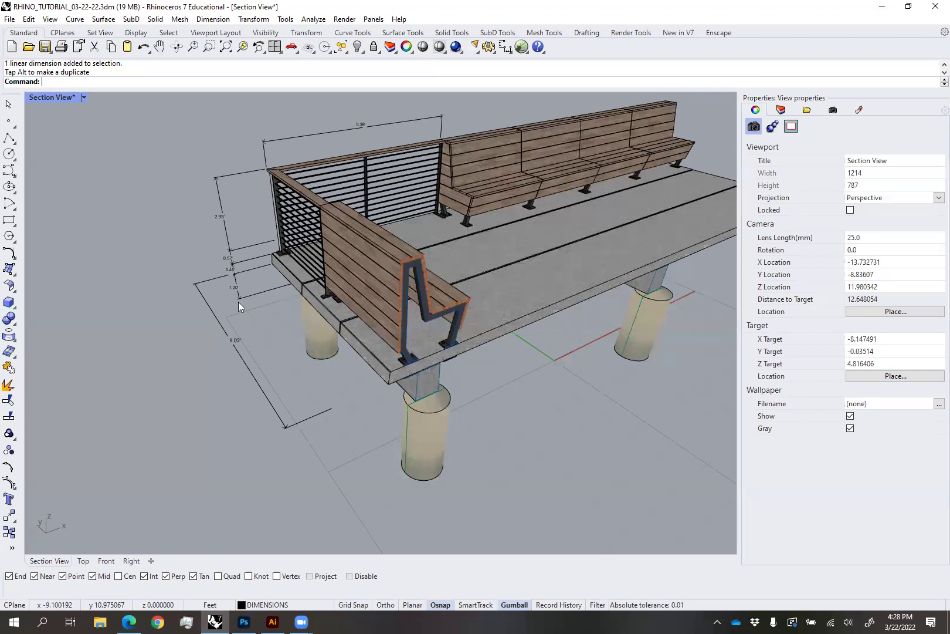
Create a new layout named Page 1, 28 by 12 inches in portrait for Rhino PDF, with one initial detail
{"action": "right_click_drag", "start_coordinate": [224, 273], "coordinate": [254, 310]}
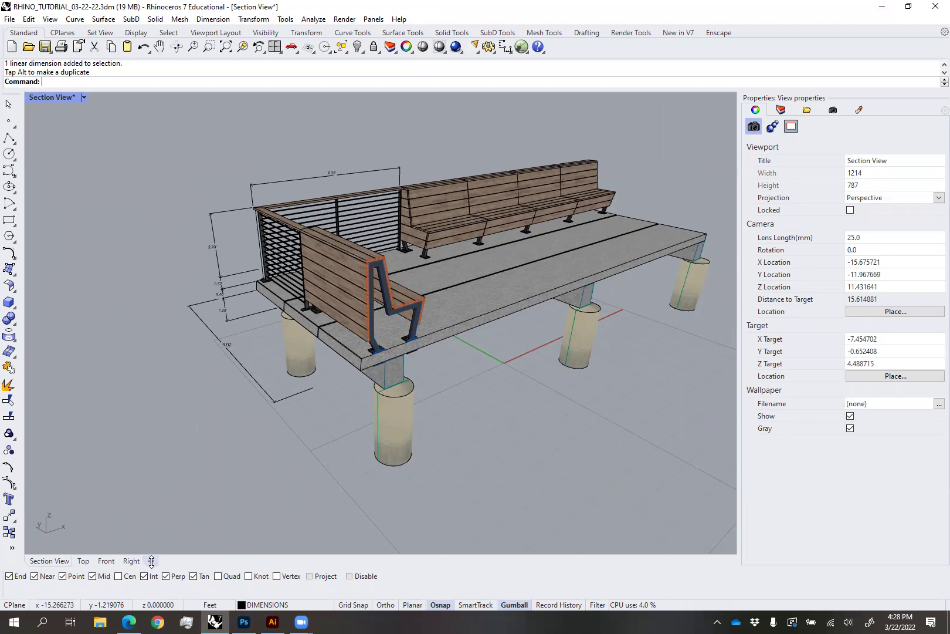
{"action": "left_click", "coordinate": [151, 561]}
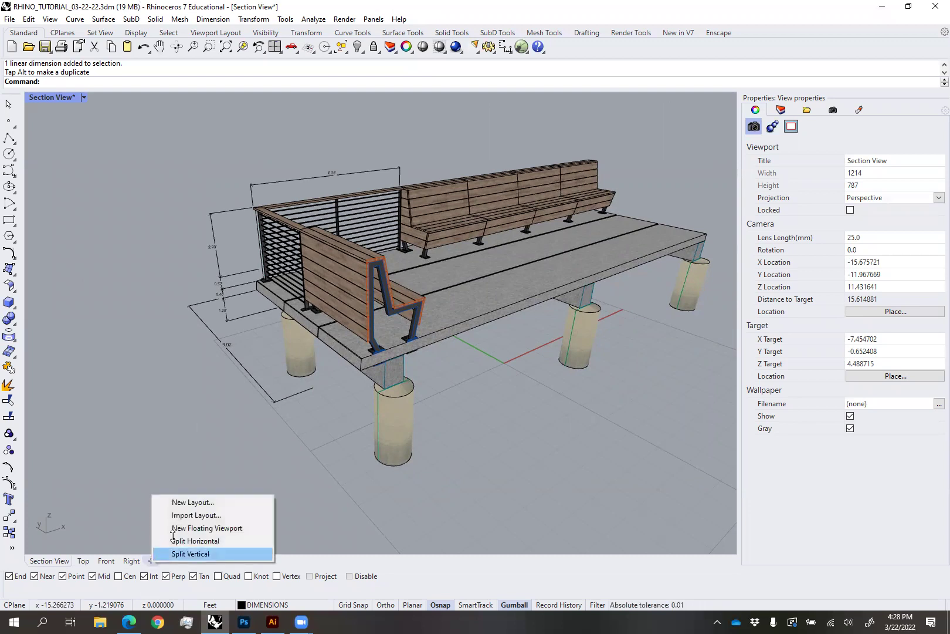
{"action": "left_click", "coordinate": [190, 502]}
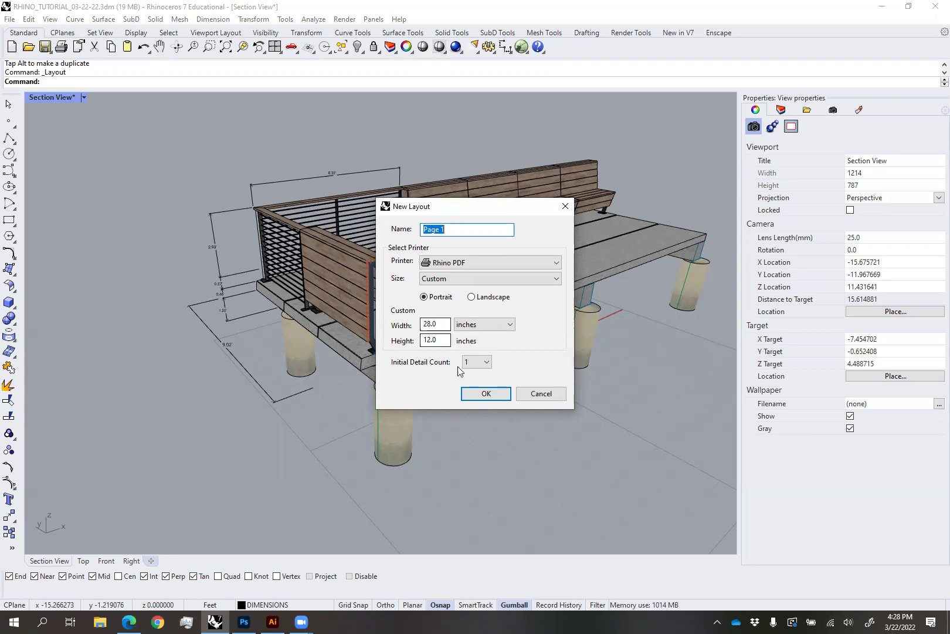
{"action": "left_click", "coordinate": [486, 394]}
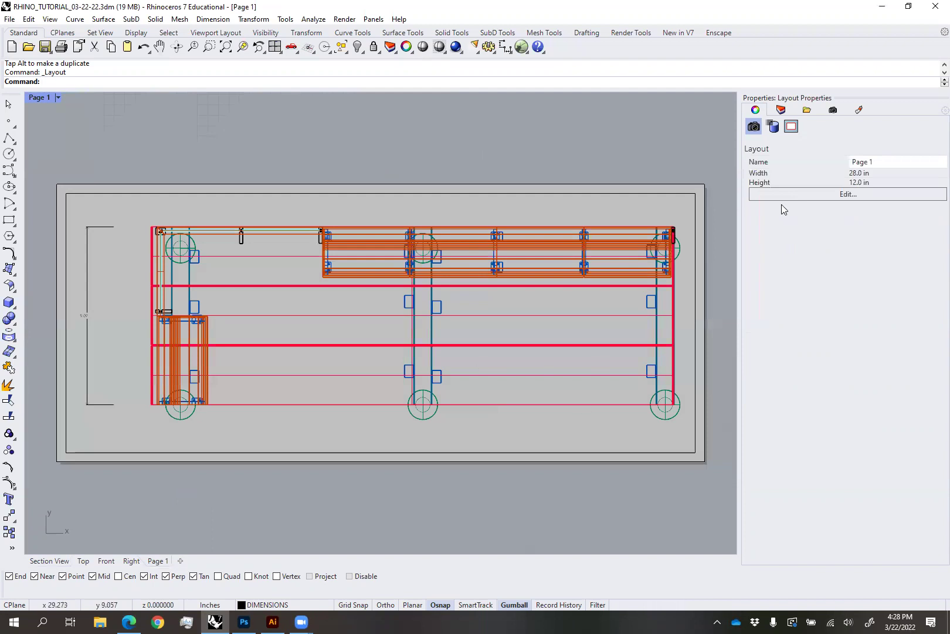
Show the detail's control points and stretch its opposite corners to the page corners so it fills the whole sheet
{"action": "left_click", "coordinate": [692, 206]}
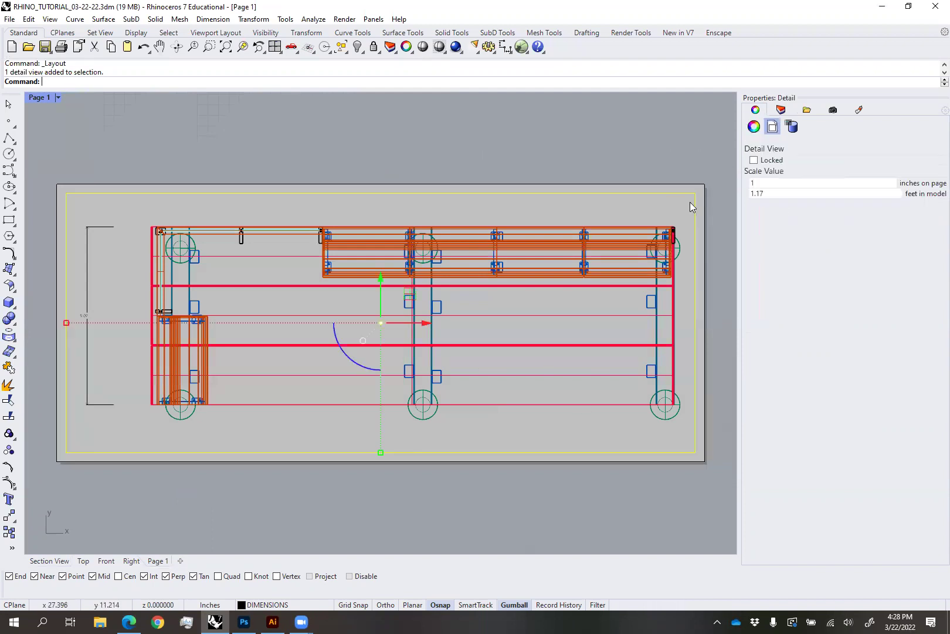
{"action": "left_click", "coordinate": [635, 120]}
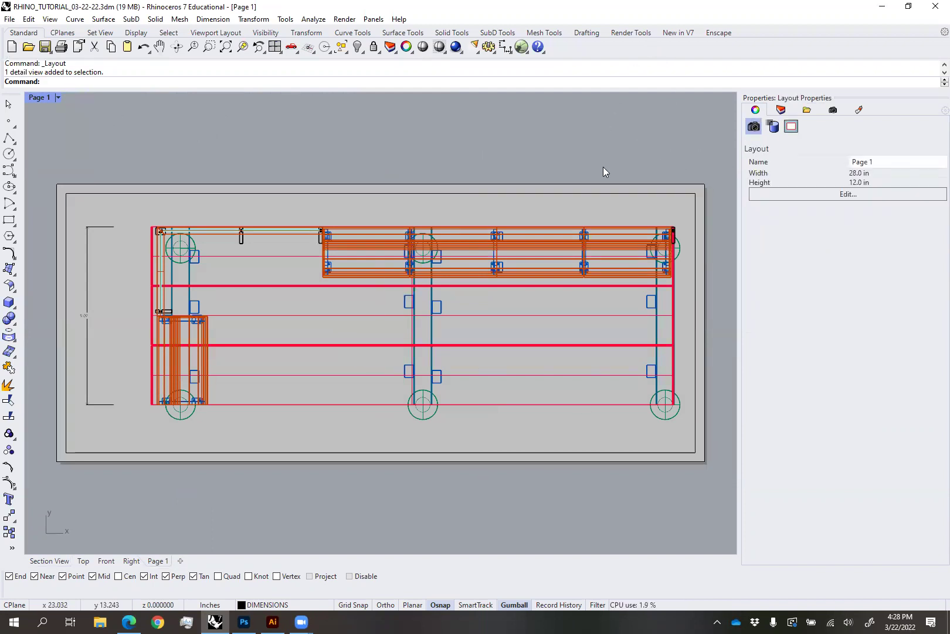
{"action": "left_click", "coordinate": [662, 215]}
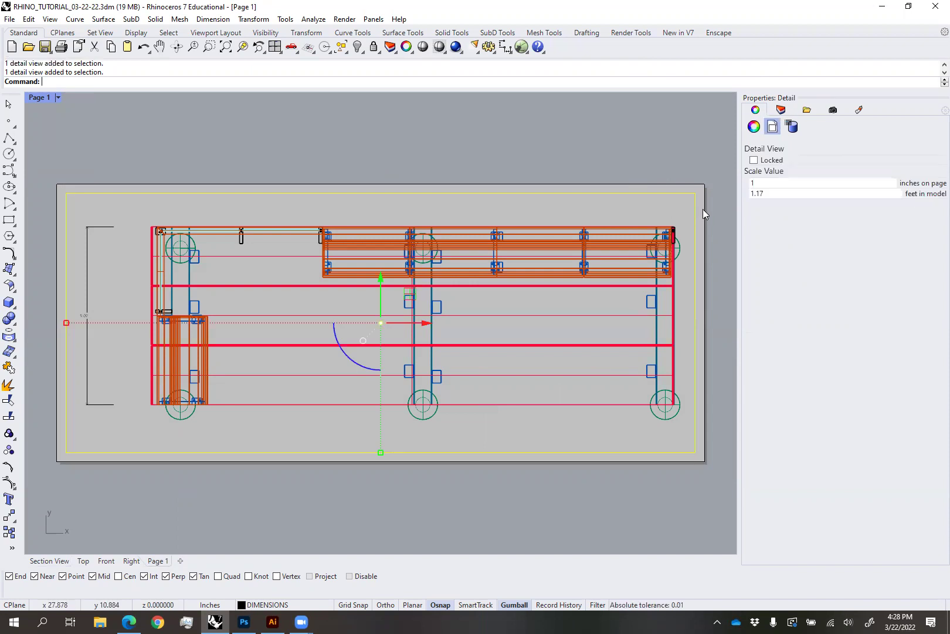
{"action": "key", "text": "F10"}
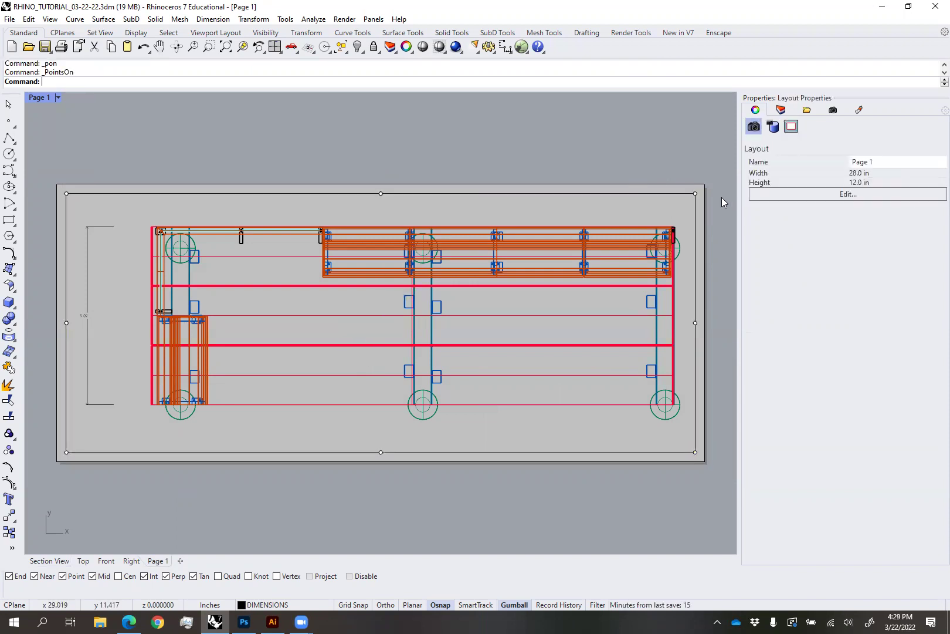
{"action": "left_click_drag", "start_coordinate": [696, 193], "coordinate": [704, 184]}
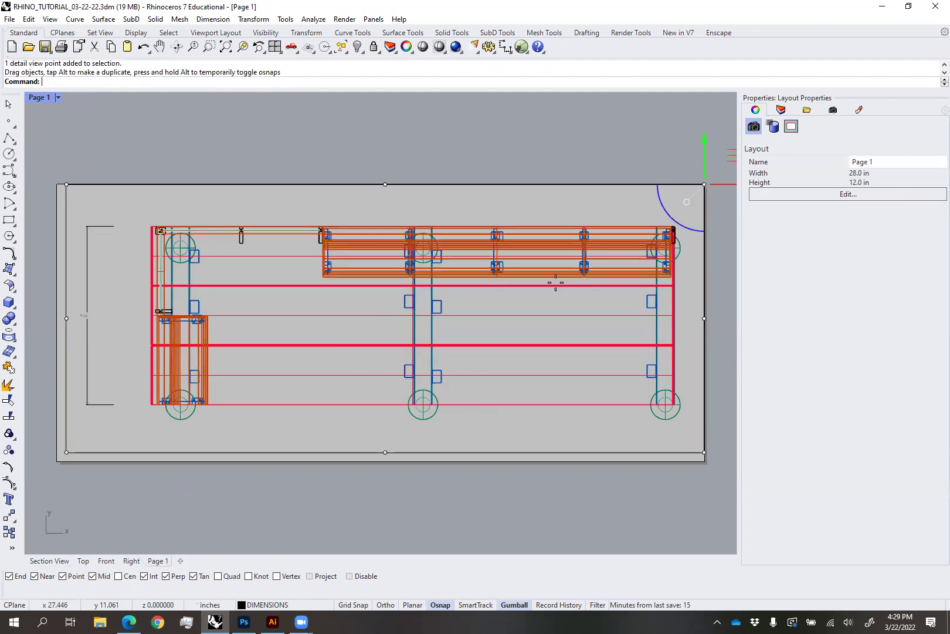
{"action": "left_click", "coordinate": [66, 452]}
{"action": "left_click_drag", "start_coordinate": [66, 452], "coordinate": [57, 461]}
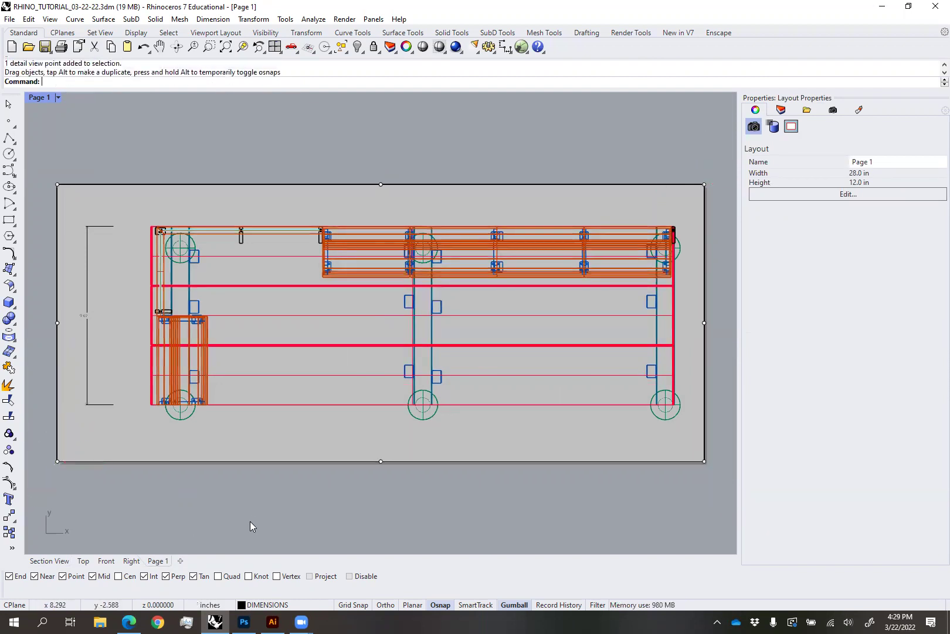
{"action": "key", "text": "Escape"}
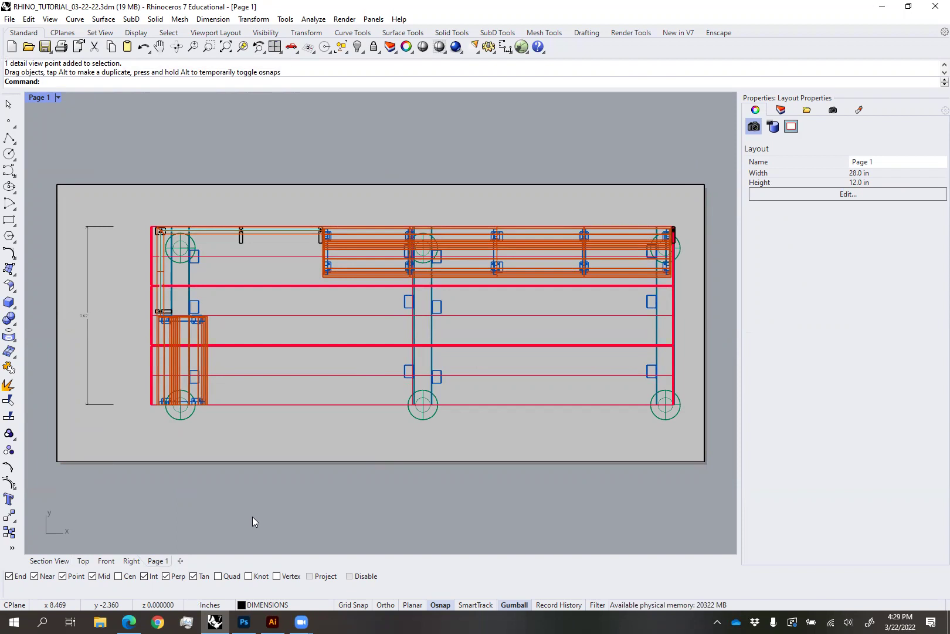
Activate the layout detail and restore the Section View named view in it
{"action": "double_click", "coordinate": [305, 424]}
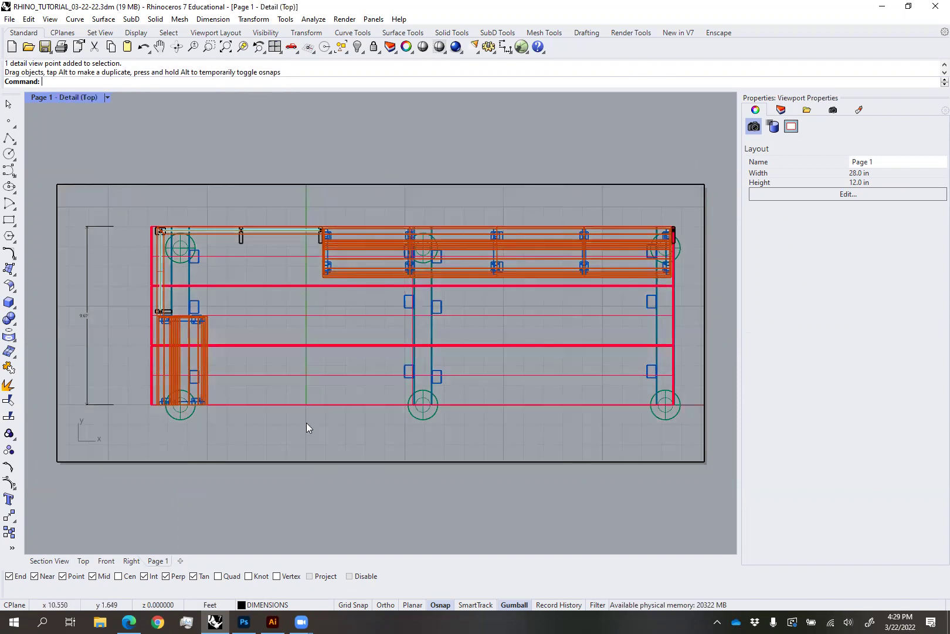
{"action": "left_click", "coordinate": [833, 111]}
{"action": "double_click", "coordinate": [884, 167]}
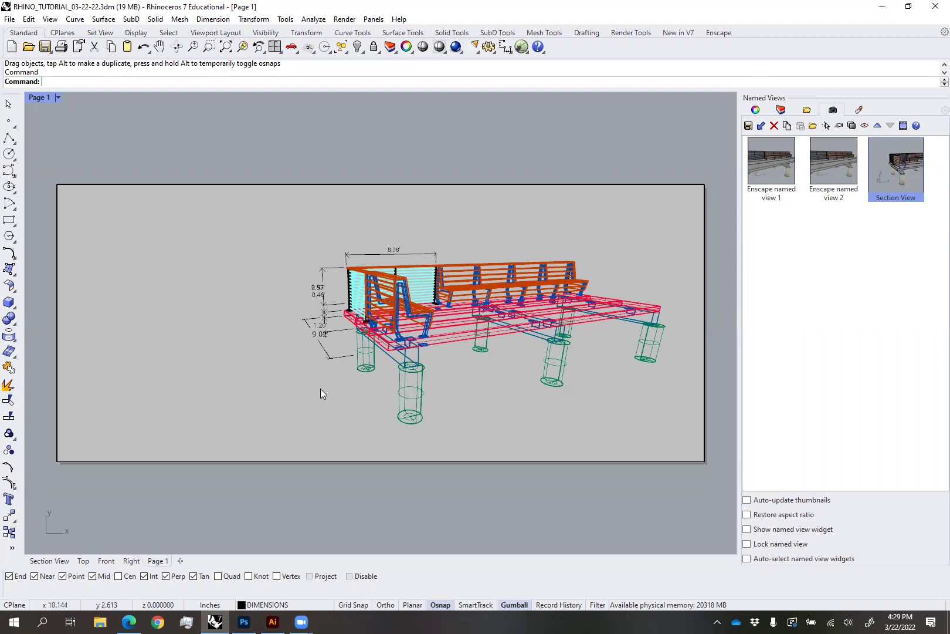
Examine the size and placement of the dimension text in the Page 1 detail, selecting the deck-depth dimension inside it
{"action": "scroll", "coordinate": [354, 321], "scroll_direction": "up", "scroll_amount": 5}
{"action": "scroll", "coordinate": [365, 312], "scroll_direction": "down", "scroll_amount": 5}
{"action": "scroll", "coordinate": [306, 290], "scroll_direction": "up", "scroll_amount": 15}
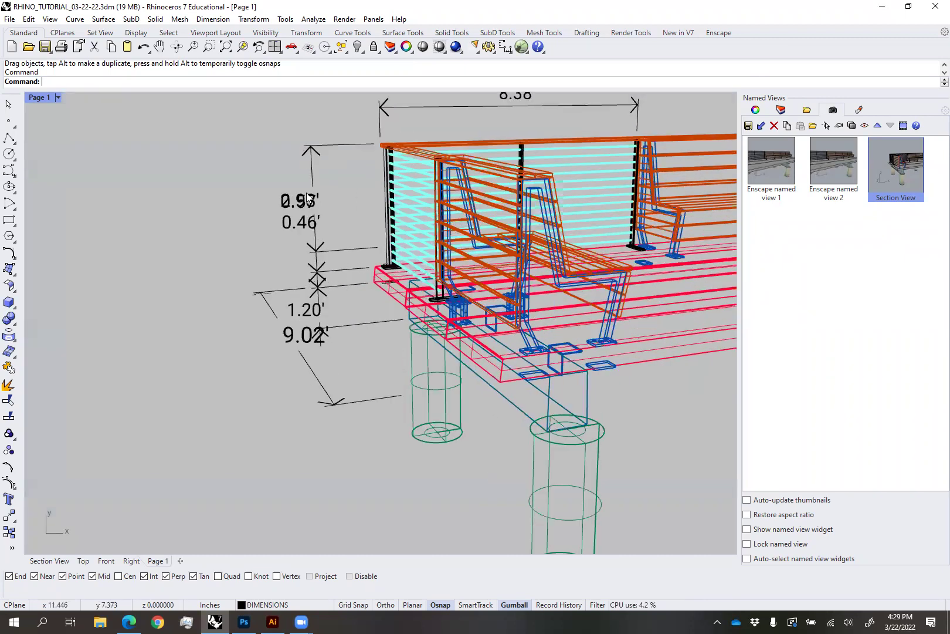
{"action": "scroll", "coordinate": [326, 276], "scroll_direction": "down", "scroll_amount": 10}
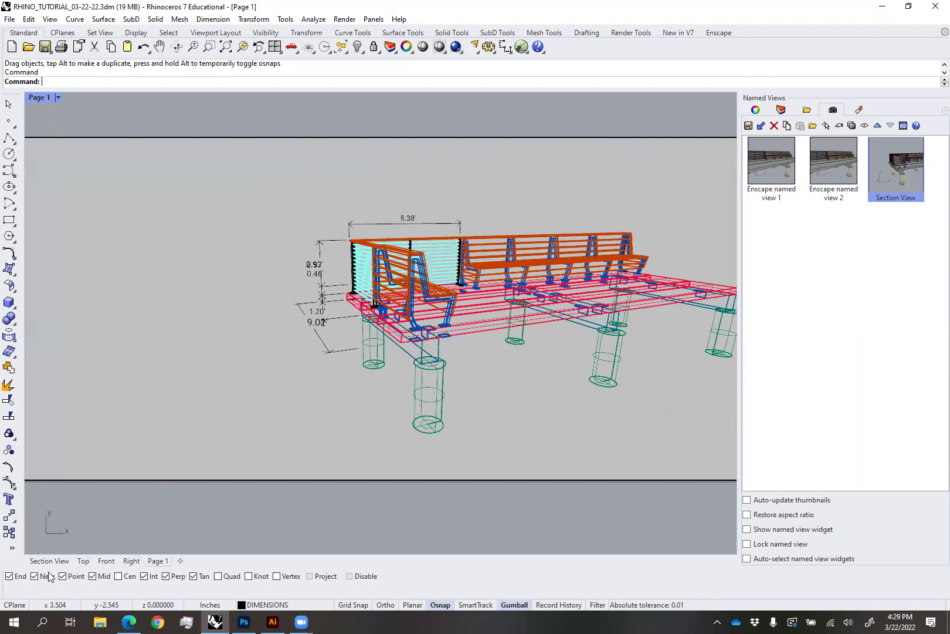
{"action": "double_click", "coordinate": [309, 433]}
{"action": "left_click", "coordinate": [327, 350]}
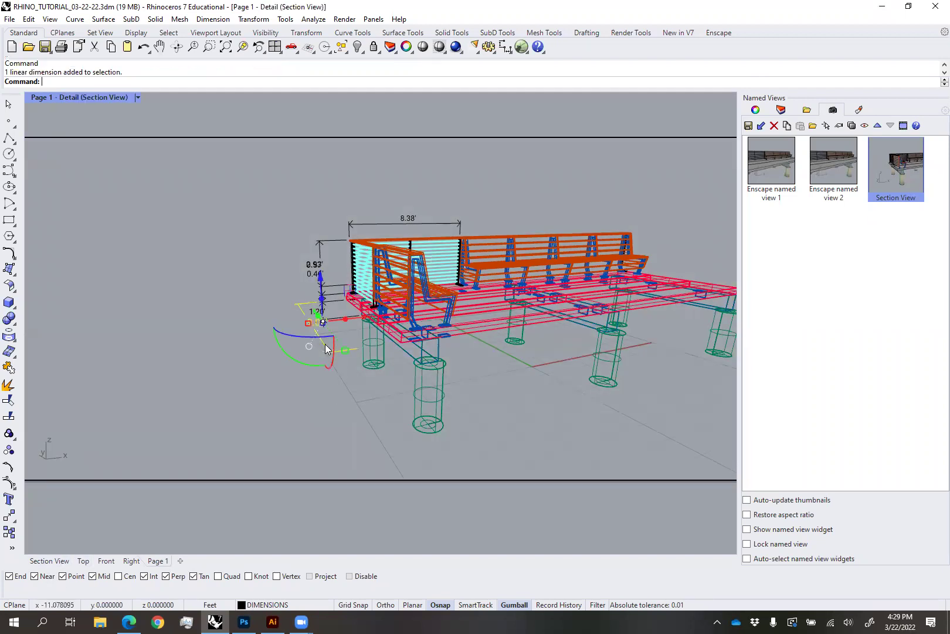
{"action": "double_click", "coordinate": [372, 518]}
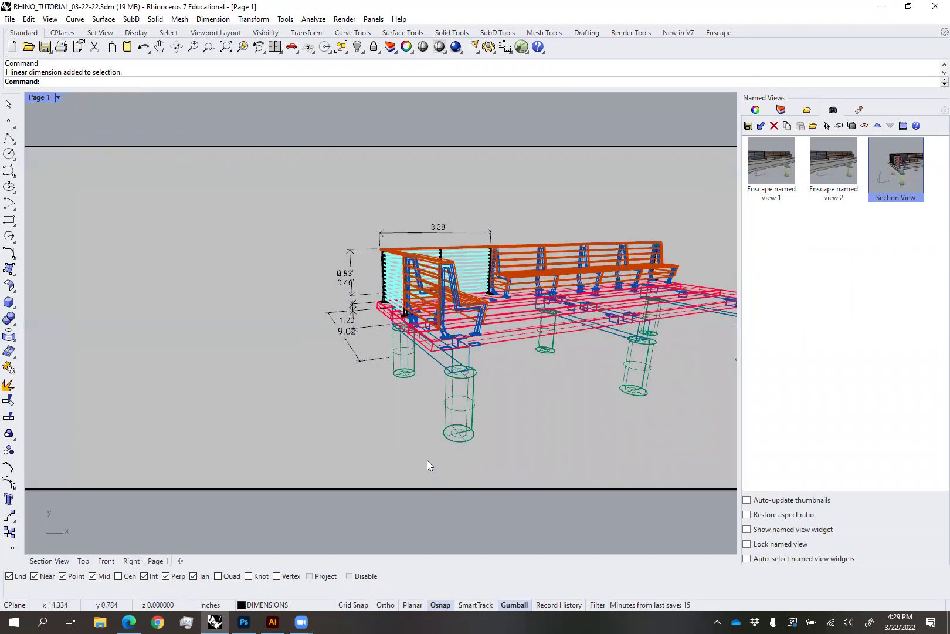
Check the model and layout unit settings in the document properties
{"action": "scroll", "coordinate": [427, 465], "scroll_direction": "down", "scroll_amount": 3}
{"action": "scroll", "coordinate": [376, 427], "scroll_direction": "up", "scroll_amount": 2}
{"action": "left_click", "coordinate": [490, 48]}
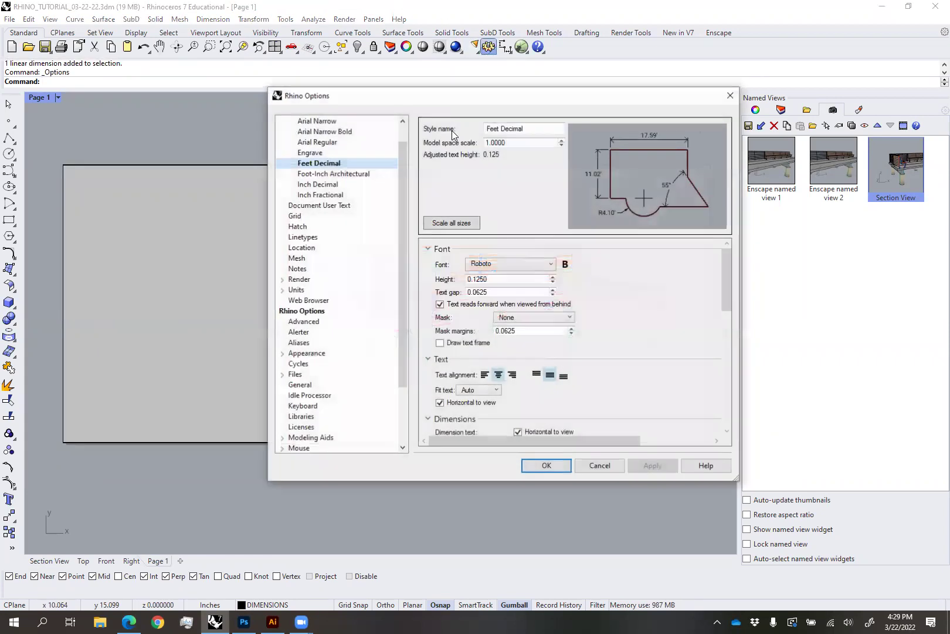
{"action": "left_click", "coordinate": [297, 290]}
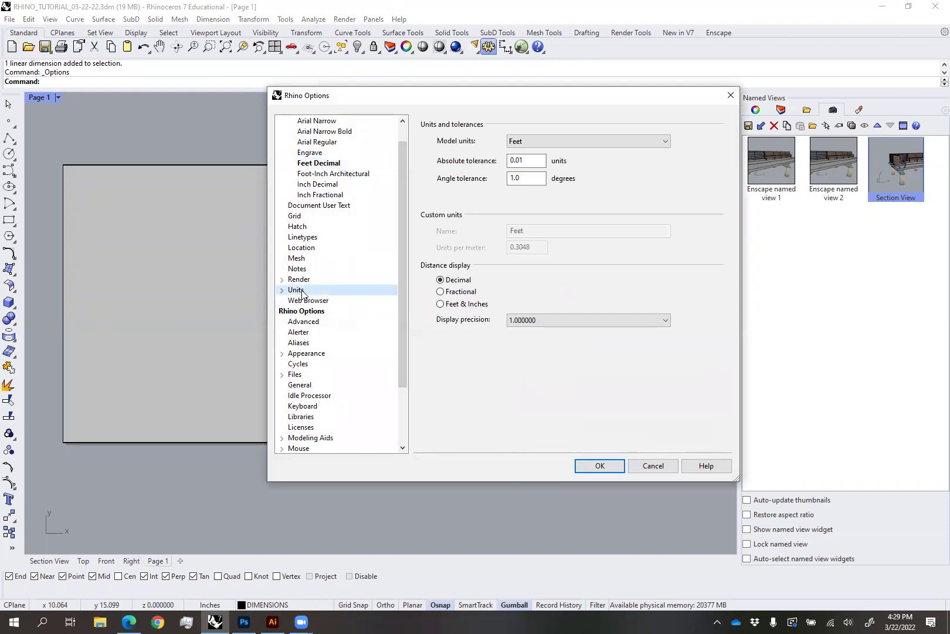
{"action": "left_click", "coordinate": [281, 291]}
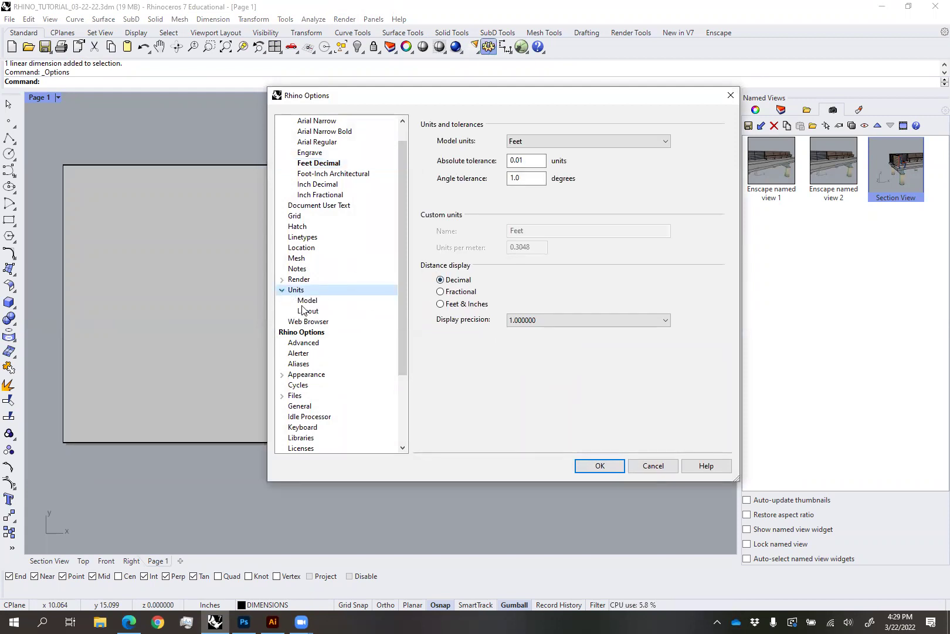
{"action": "left_click", "coordinate": [308, 313]}
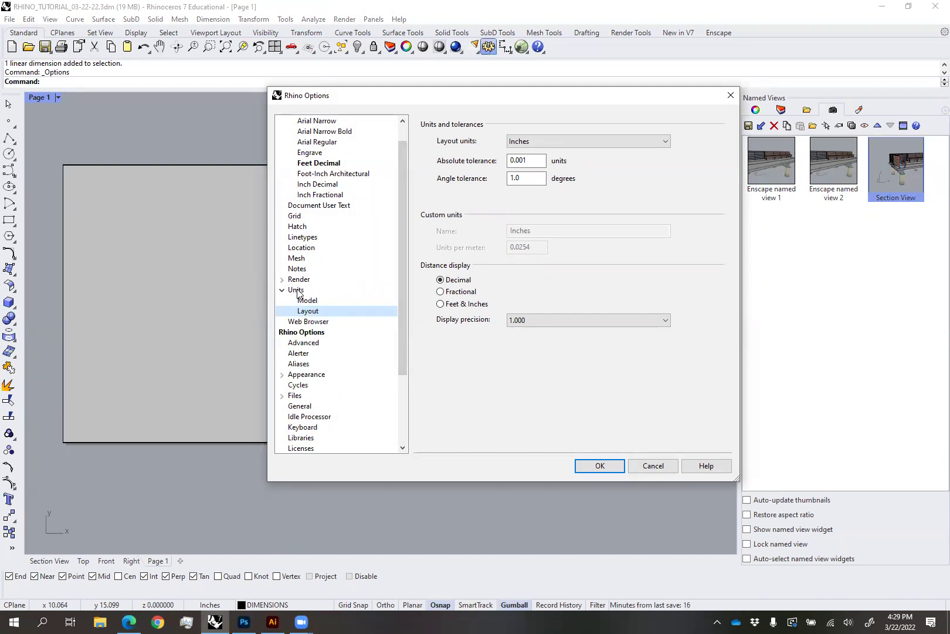
{"action": "left_click", "coordinate": [298, 290]}
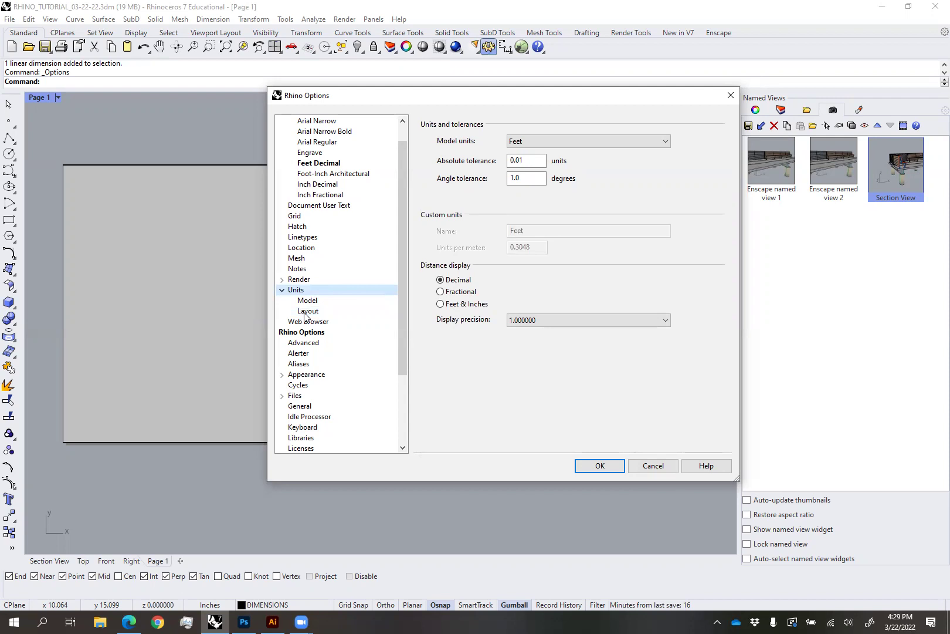
Disable layout space scaling for the annotation styles and inspect the dimension text in the Page 1 detail
{"action": "scroll", "coordinate": [309, 296], "scroll_direction": "up", "scroll_amount": 1}
{"action": "left_click", "coordinate": [282, 132]}
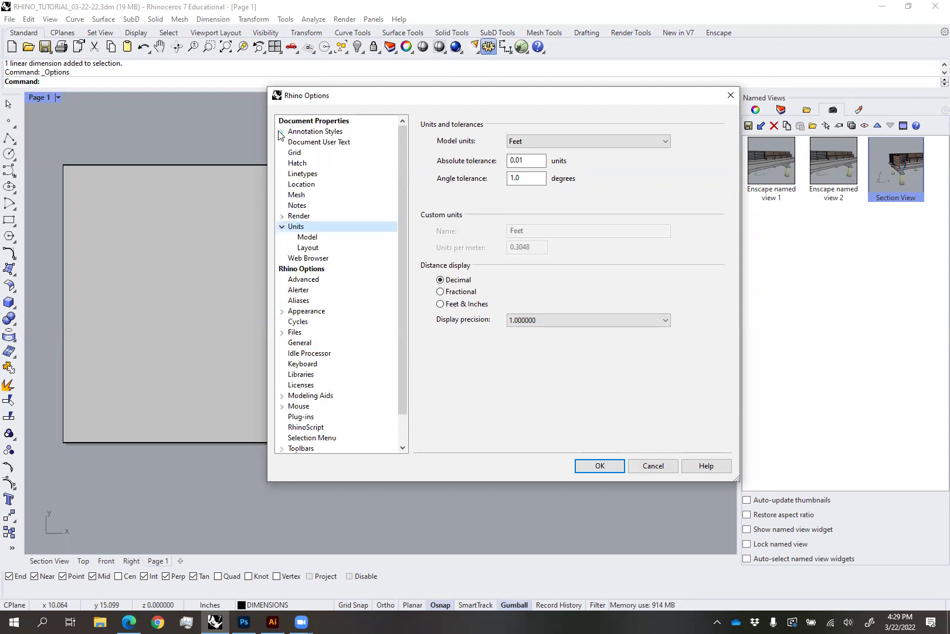
{"action": "left_click", "coordinate": [302, 137]}
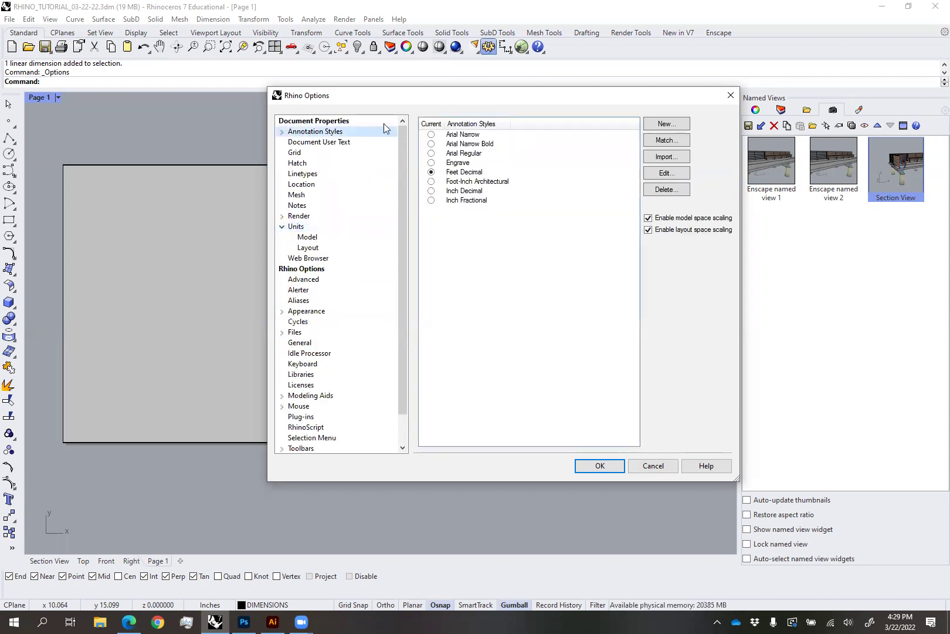
{"action": "left_click_drag", "start_coordinate": [303, 95], "coordinate": [259, 90]}
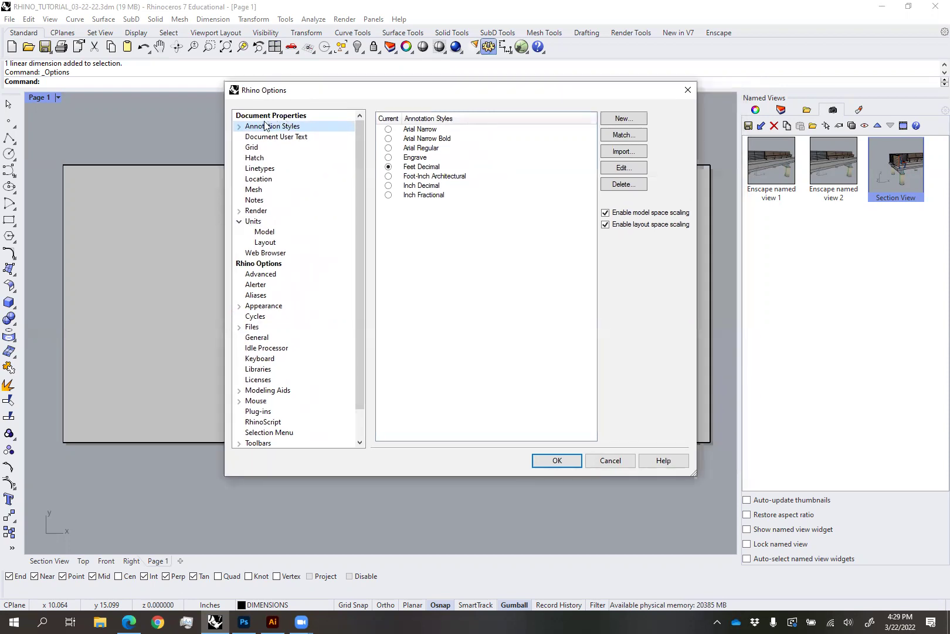
{"action": "left_click", "coordinate": [606, 225]}
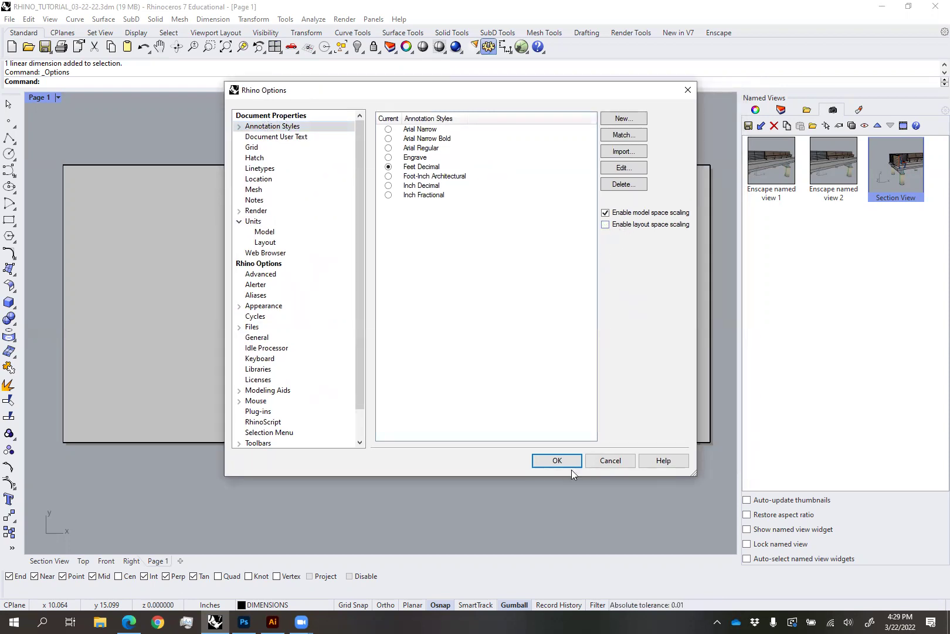
{"action": "left_click", "coordinate": [557, 461]}
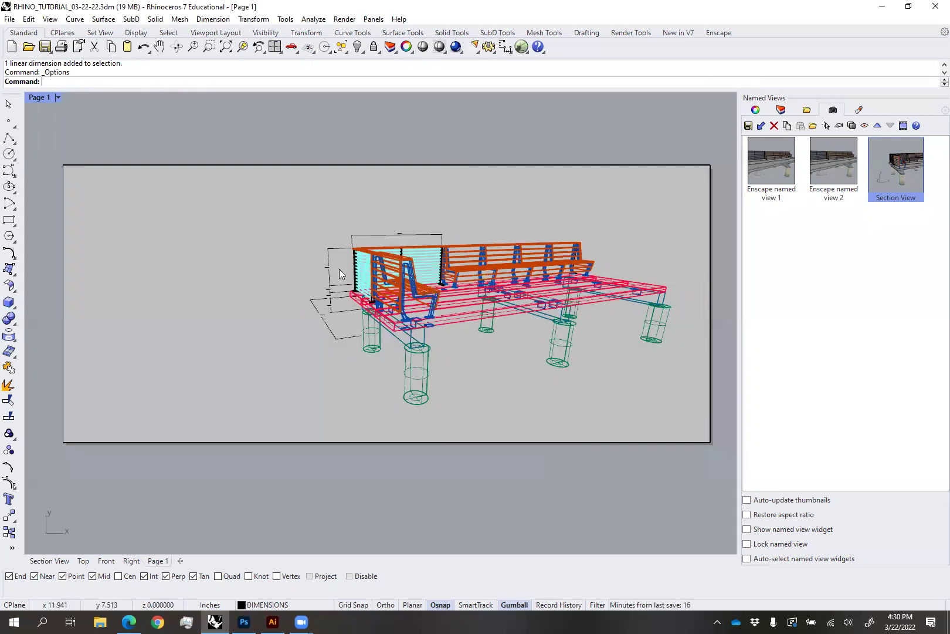
{"action": "scroll", "coordinate": [318, 301], "scroll_direction": "up", "scroll_amount": 5}
{"action": "scroll", "coordinate": [318, 301], "scroll_direction": "up", "scroll_amount": 3}
{"action": "scroll", "coordinate": [370, 274], "scroll_direction": "down", "scroll_amount": 3}
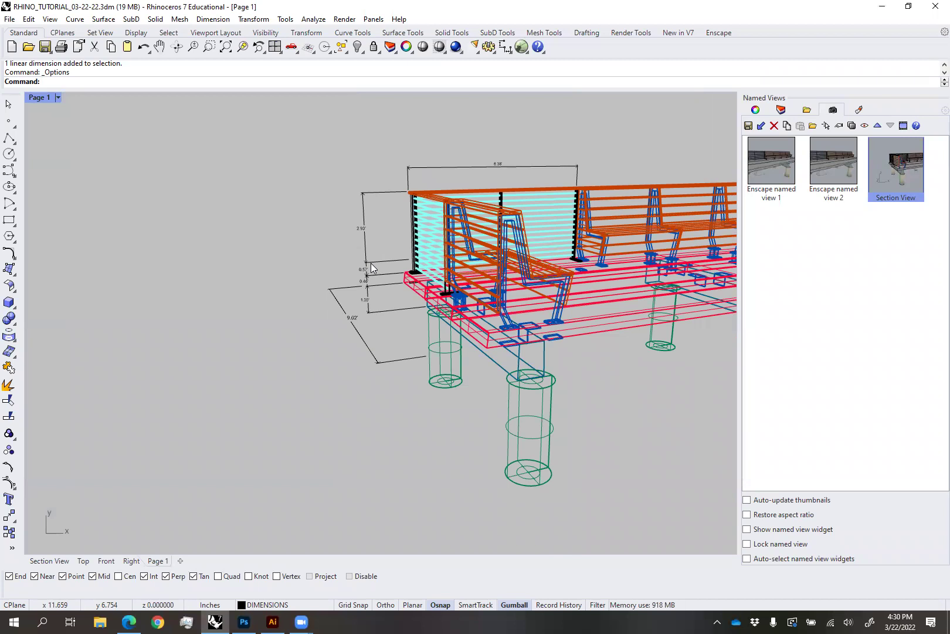
{"action": "scroll", "coordinate": [464, 288], "scroll_direction": "down", "scroll_amount": 5}
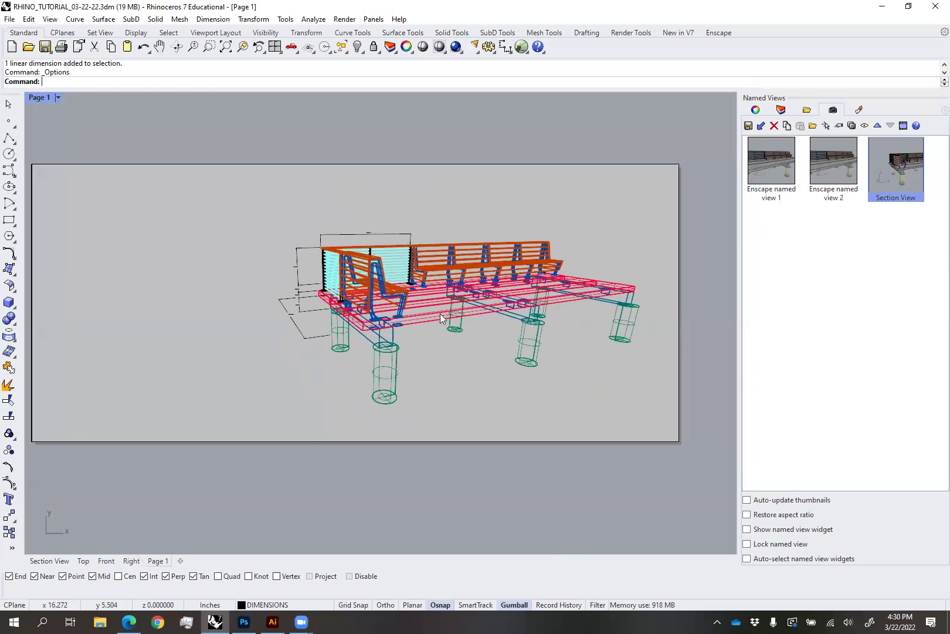
{"action": "right_click_drag", "start_coordinate": [391, 318], "coordinate": [432, 315]}
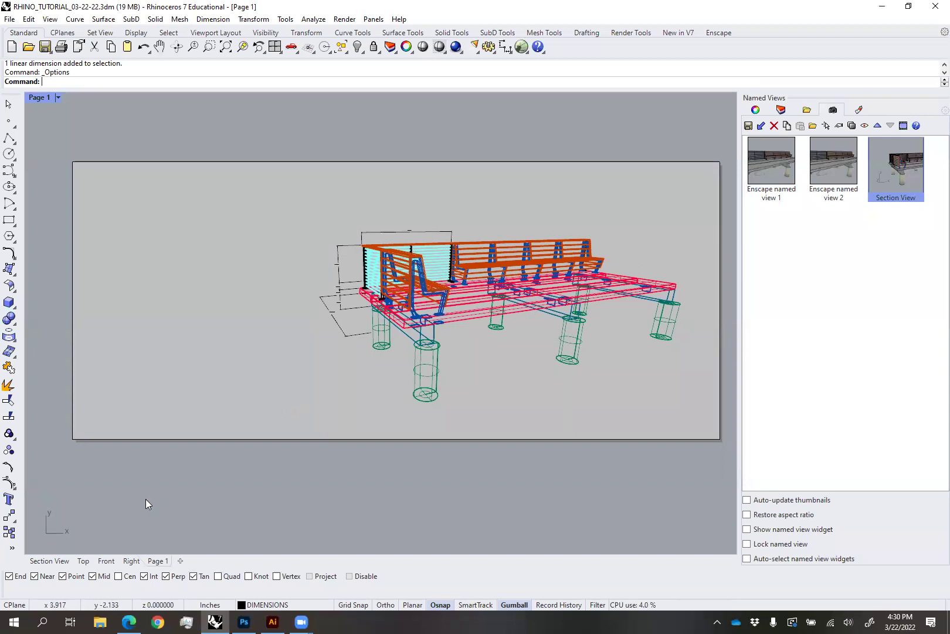
Restore the Section View named view in the model viewport and unlock the precast concrete parent layer
{"action": "left_click", "coordinate": [63, 560]}
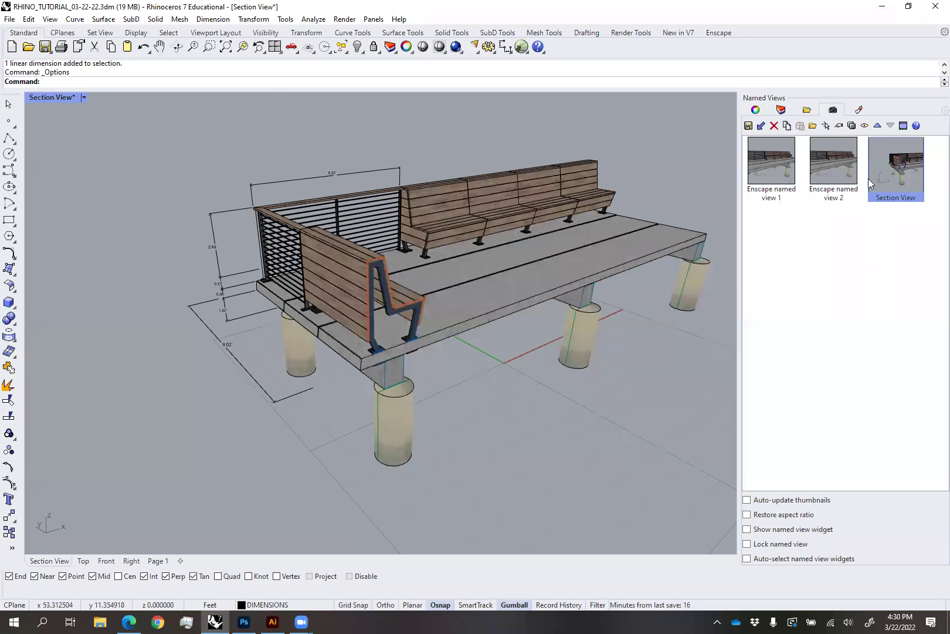
{"action": "double_click", "coordinate": [909, 174]}
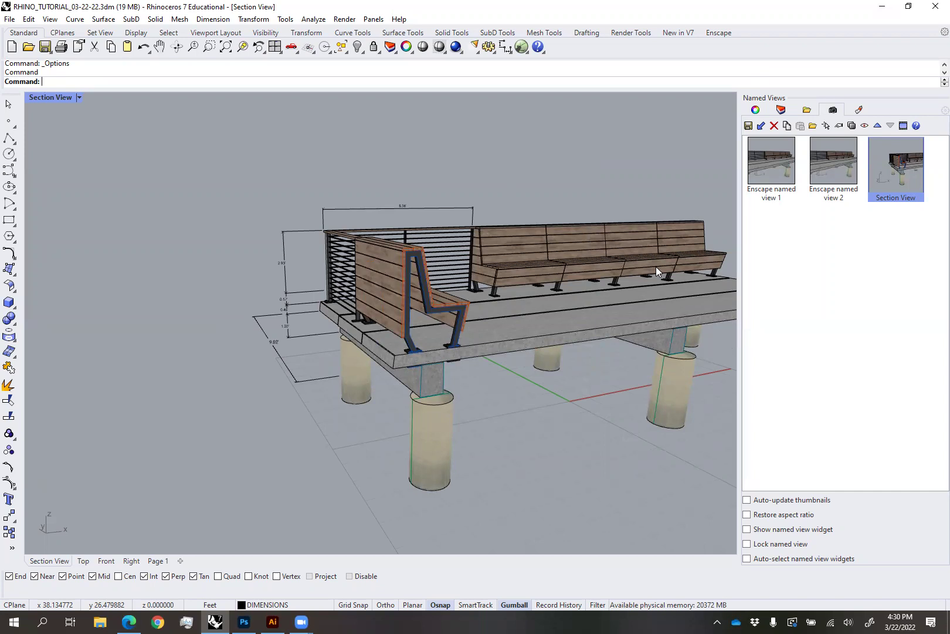
{"action": "left_click", "coordinate": [781, 109]}
{"action": "left_click", "coordinate": [807, 167]}
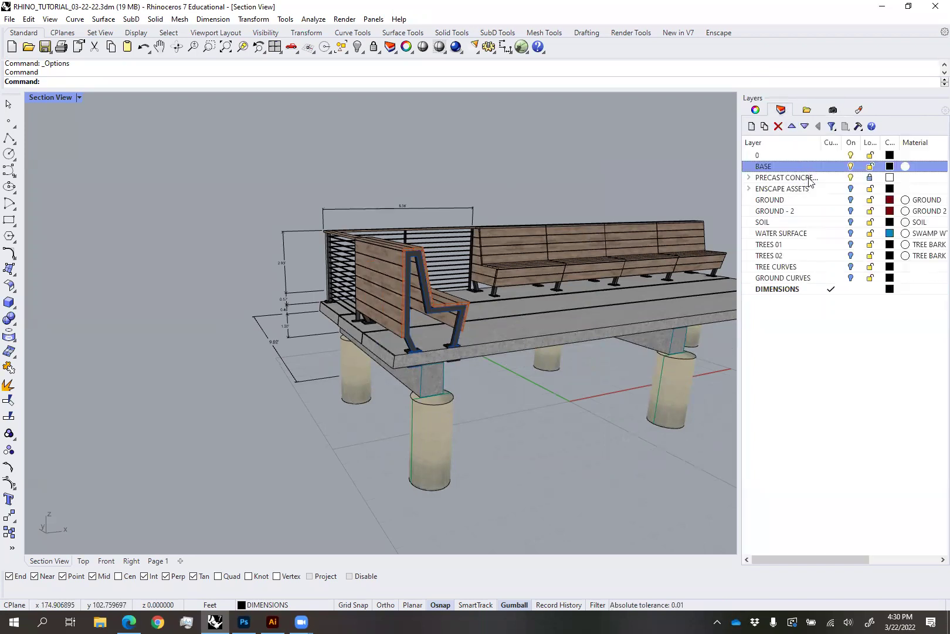
{"action": "left_click", "coordinate": [871, 177]}
{"action": "left_click", "coordinate": [870, 190]}
Select all sublayer objects of the precast concrete layer and run Make2D from the Section View with scene silhouette and grouped output on layer Make2D
{"action": "left_click", "coordinate": [789, 177]}
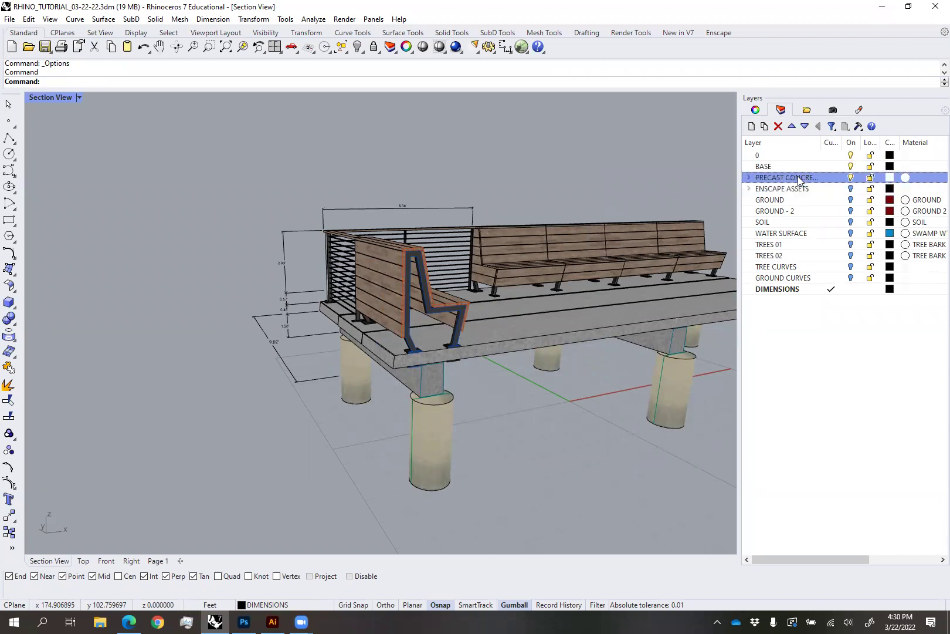
{"action": "right_click", "coordinate": [802, 177]}
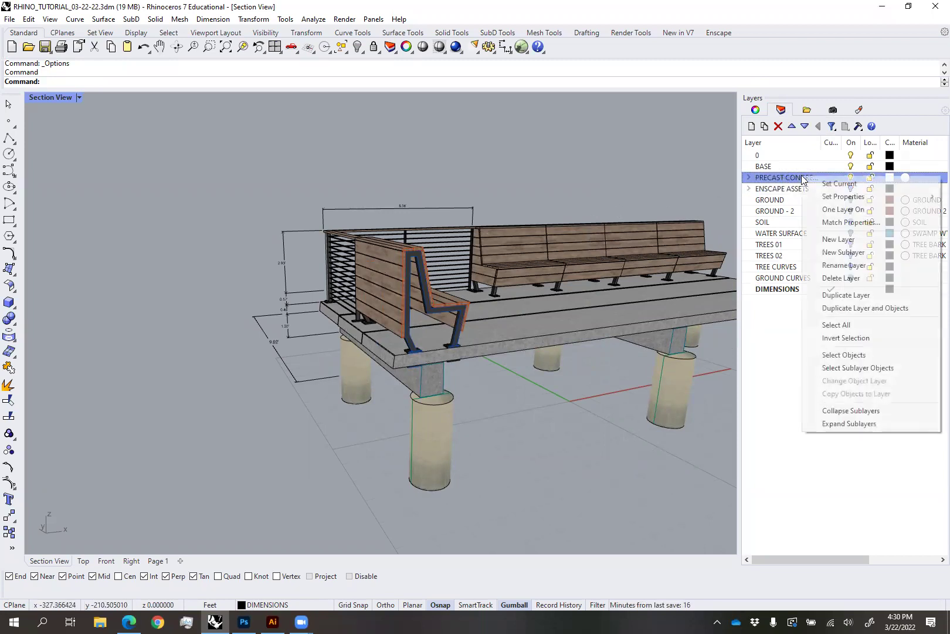
{"action": "left_click", "coordinate": [864, 369]}
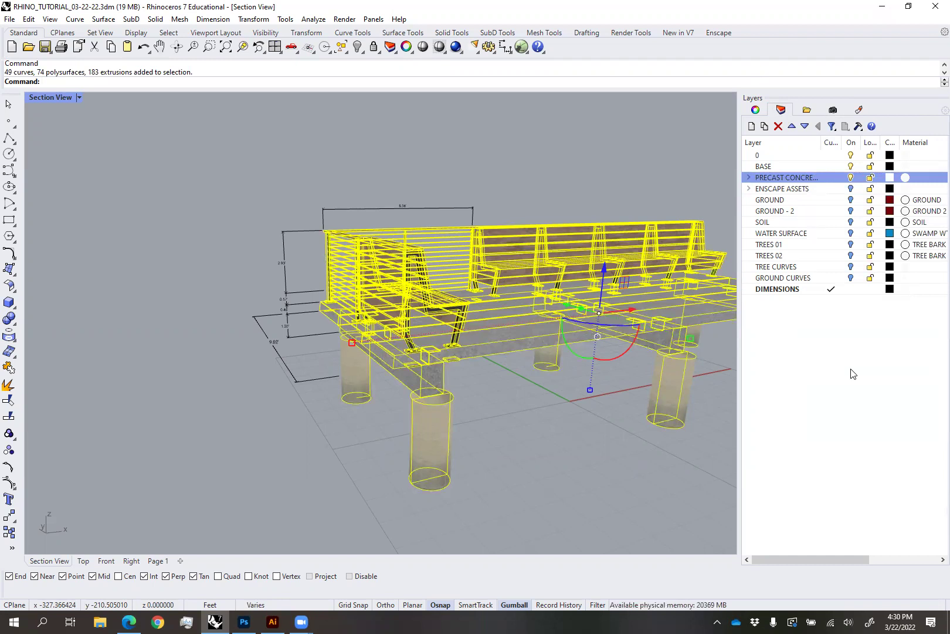
{"action": "type", "text": "Make2D"}
{"action": "key", "text": "Return"}
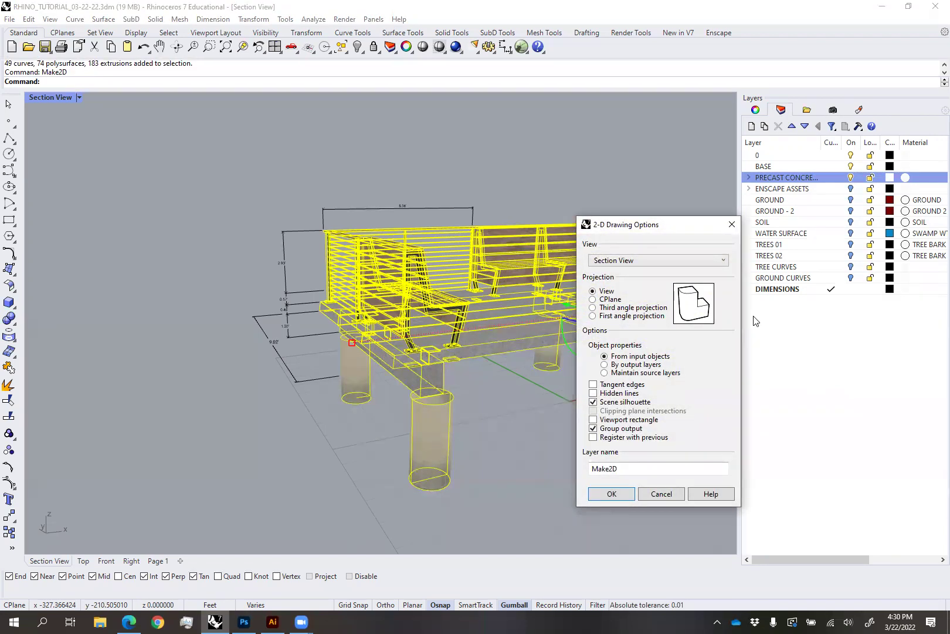
{"action": "left_click_drag", "start_coordinate": [631, 225], "coordinate": [457, 131]}
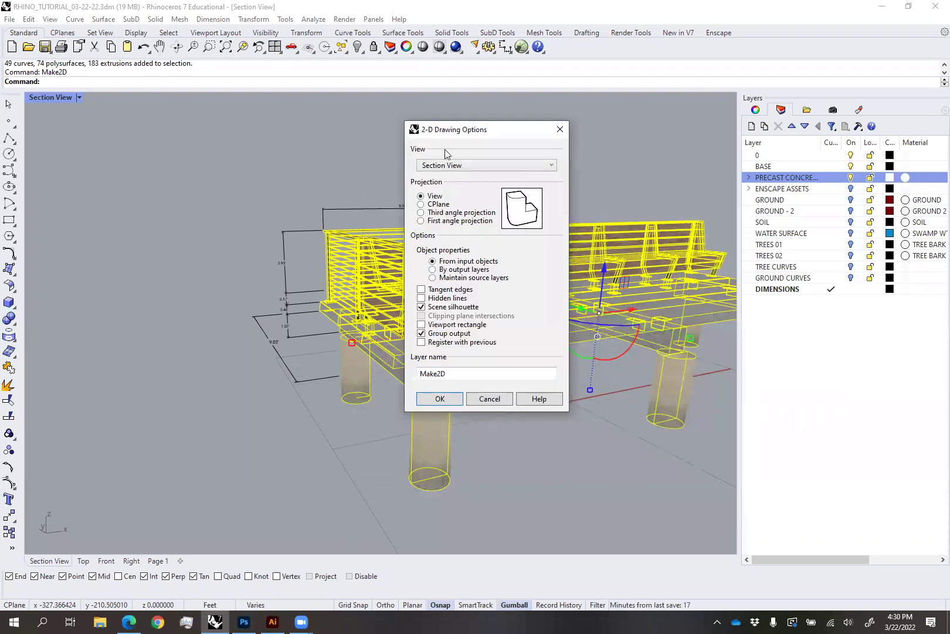
{"action": "left_click", "coordinate": [440, 399]}
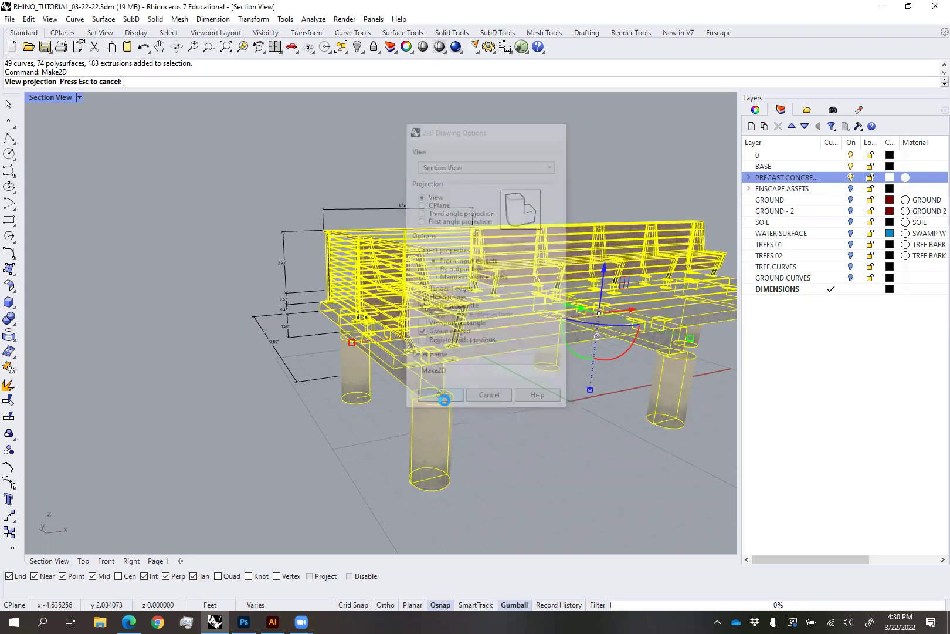
Examine the Make2D linework in the Top view and how it appears in the Page 1 detail
{"action": "left_click", "coordinate": [83, 560]}
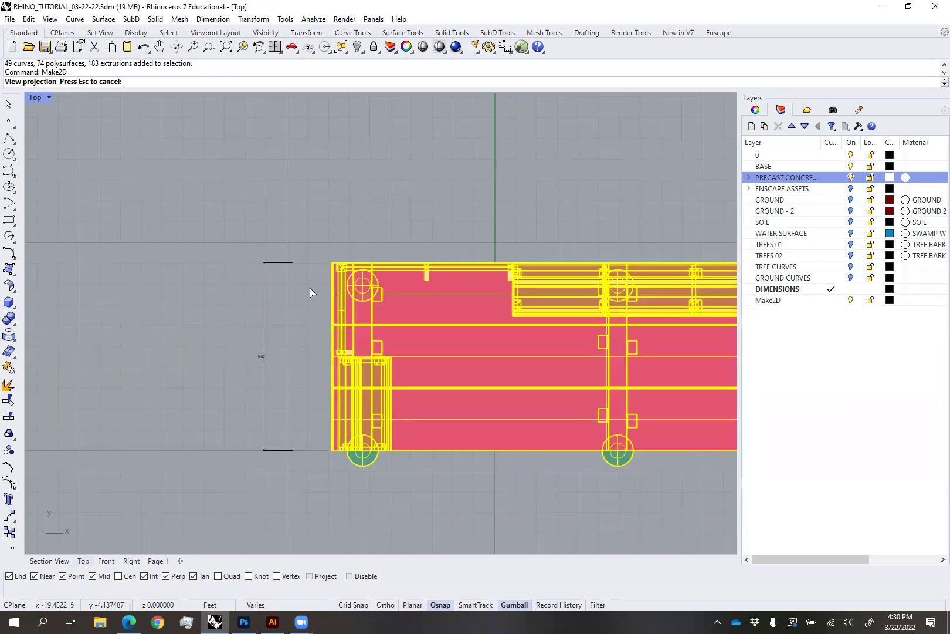
{"action": "scroll", "coordinate": [410, 244], "scroll_direction": "down", "scroll_amount": 3}
{"action": "scroll", "coordinate": [528, 235], "scroll_direction": "up", "scroll_amount": 6}
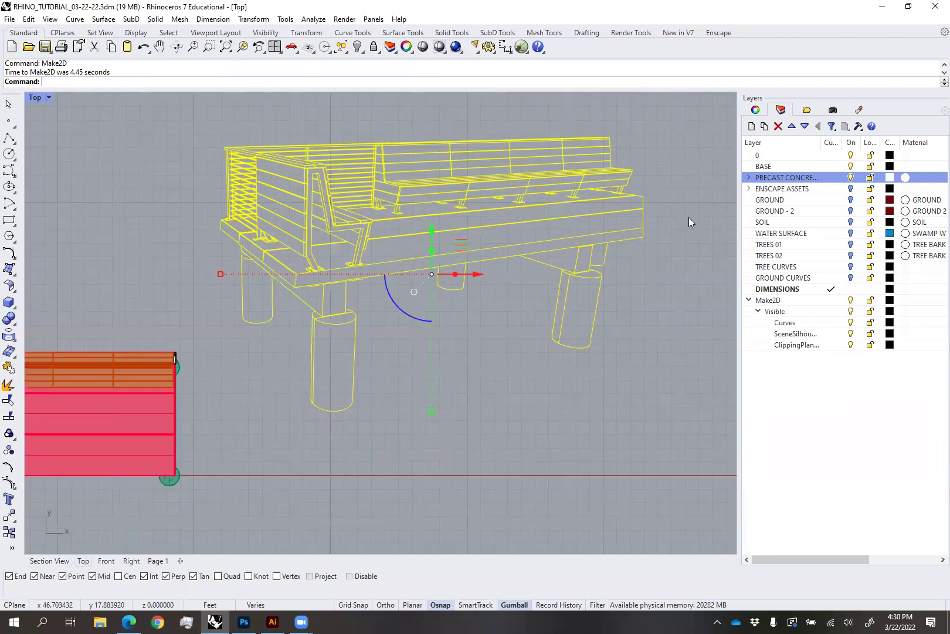
{"action": "left_click", "coordinate": [657, 301]}
{"action": "scroll", "coordinate": [657, 301], "scroll_direction": "up", "scroll_amount": 3}
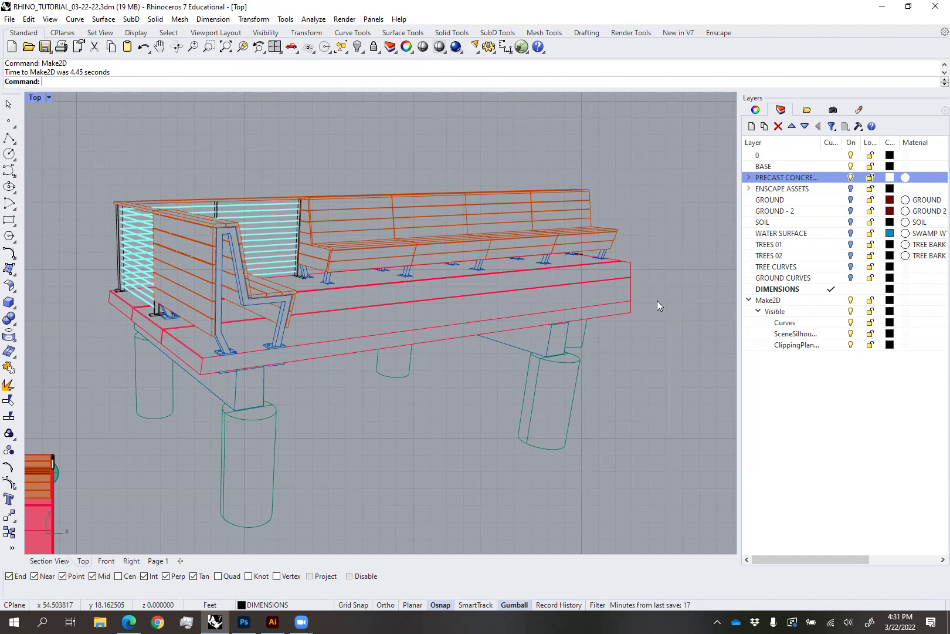
{"action": "left_click", "coordinate": [158, 561]}
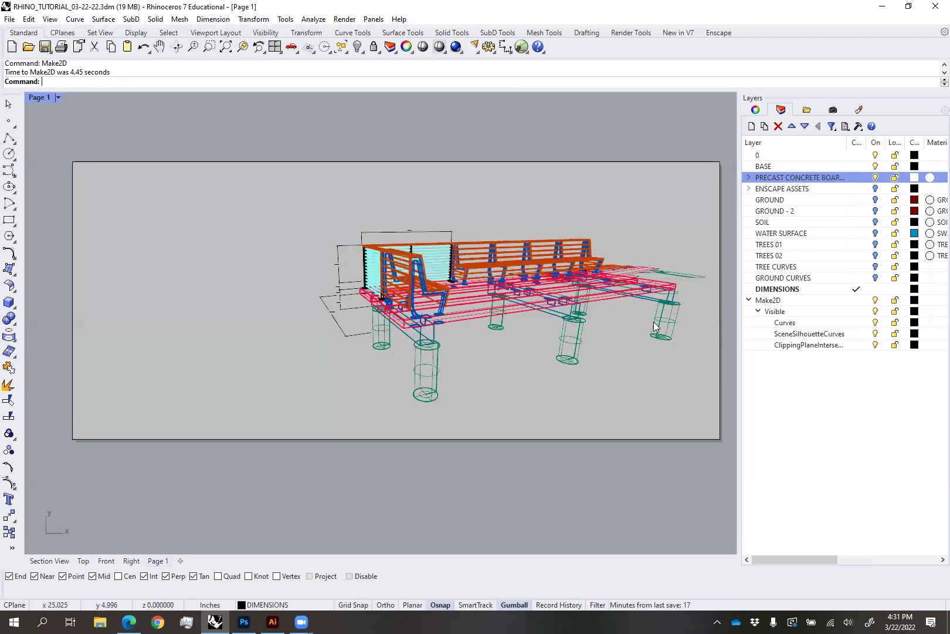
{"action": "scroll", "coordinate": [655, 326], "scroll_direction": "up", "scroll_amount": 8}
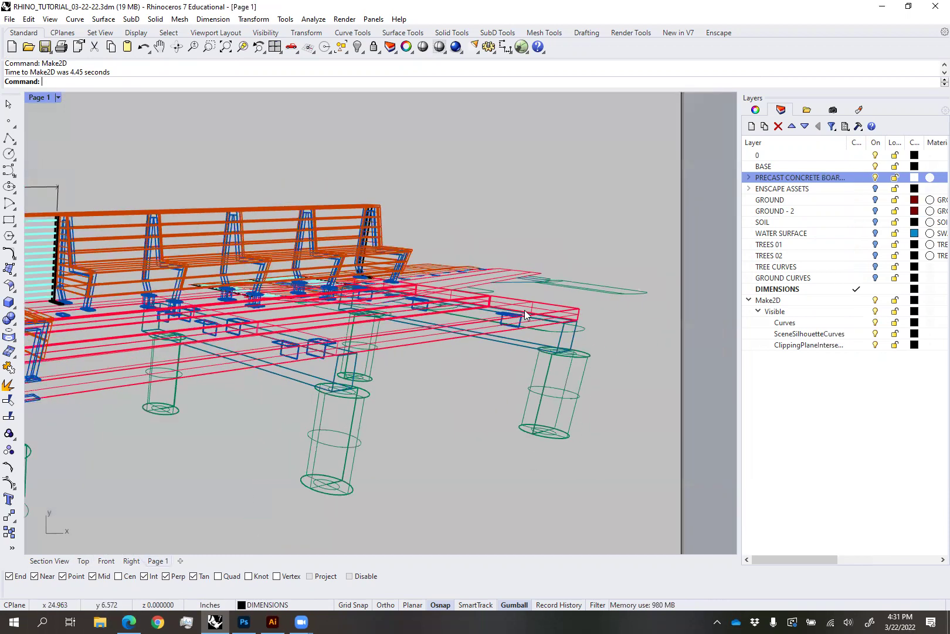
{"action": "scroll", "coordinate": [583, 317], "scroll_direction": "down", "scroll_amount": 3}
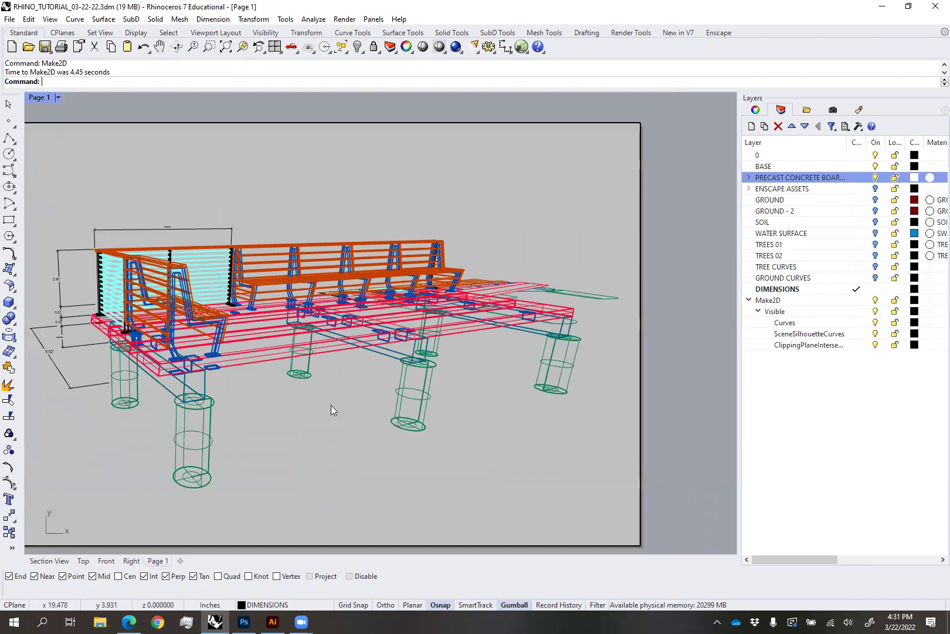
Delete all of the Make2D drawing's curves in the Top view
{"action": "left_click", "coordinate": [49, 560]}
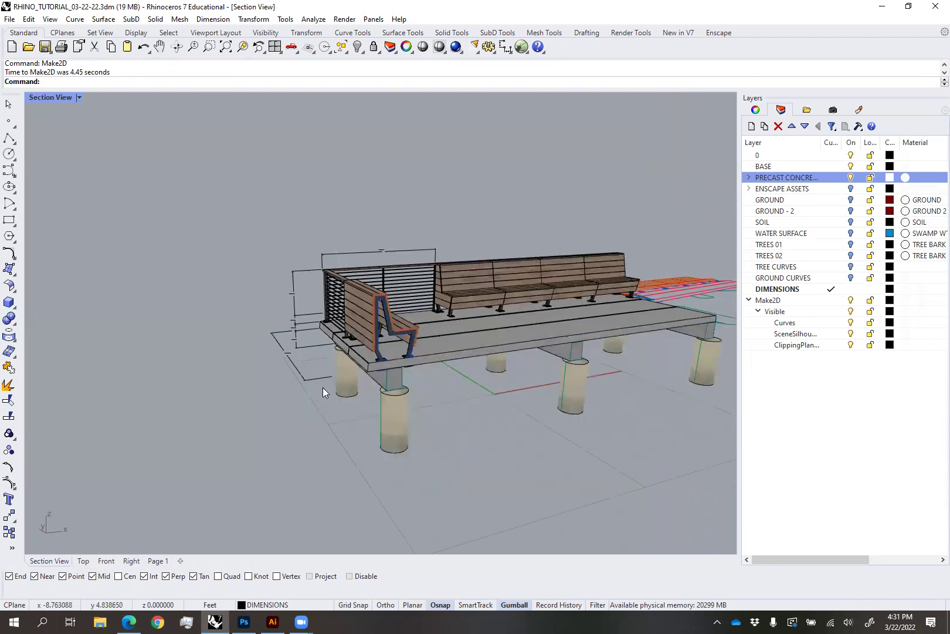
{"action": "right_click_drag", "start_coordinate": [514, 331], "coordinate": [465, 336]}
{"action": "scroll", "coordinate": [464, 335], "scroll_direction": "down", "scroll_amount": 4}
{"action": "left_click", "coordinate": [84, 561]}
{"action": "left_click", "coordinate": [598, 413]}
{"action": "left_click_drag", "start_coordinate": [633, 449], "coordinate": [242, 178]}
{"action": "key", "text": "Delete"}
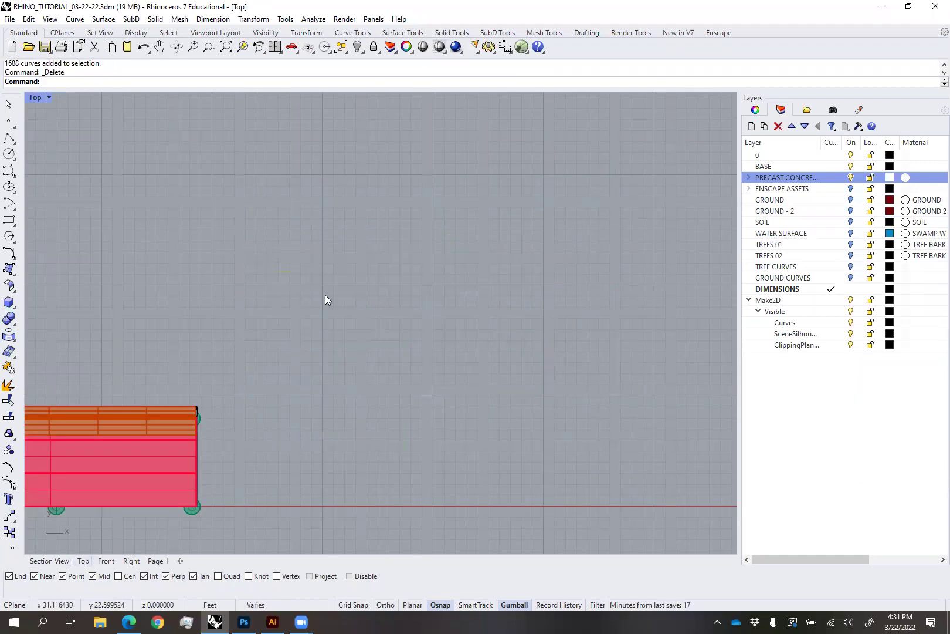
Return to the model's perspective viewport and restore the Section View named view
{"action": "left_click", "coordinate": [52, 560]}
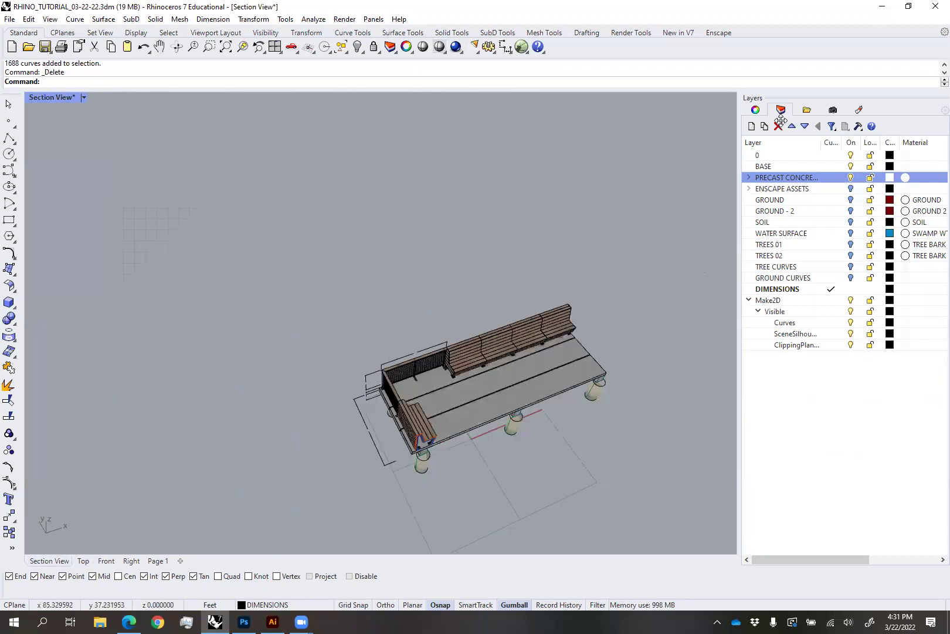
{"action": "left_click", "coordinate": [833, 111]}
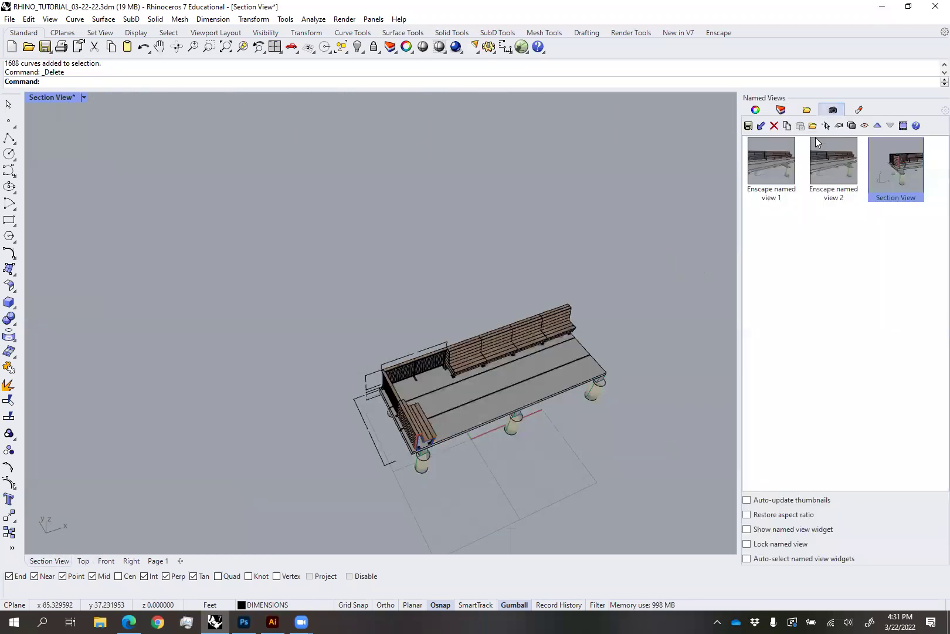
{"action": "double_click", "coordinate": [897, 168]}
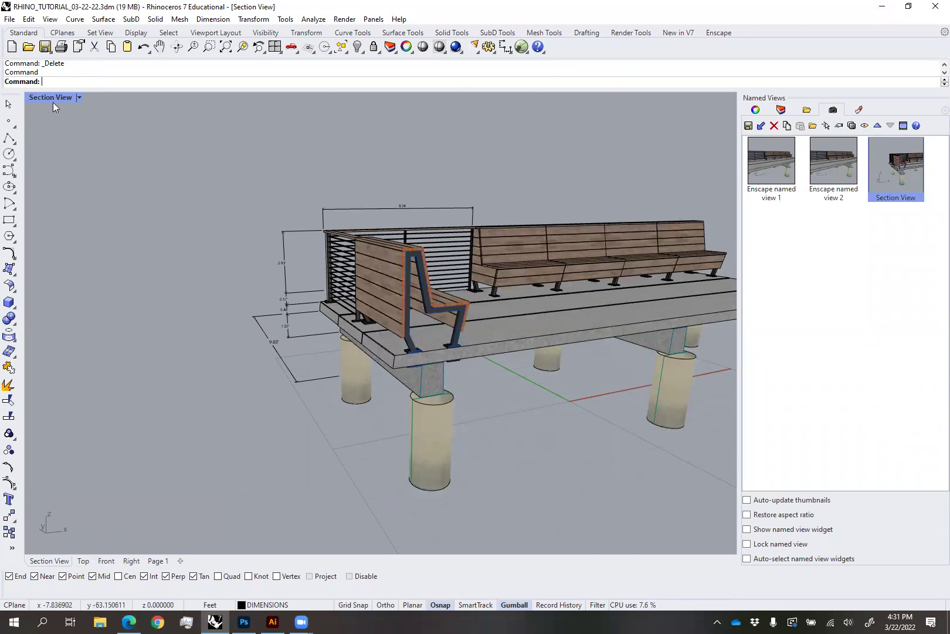
Resize the floating Section View viewport to a width of 700 and a height of 300
{"action": "left_click_drag", "start_coordinate": [115, 150], "coordinate": [180, 143]}
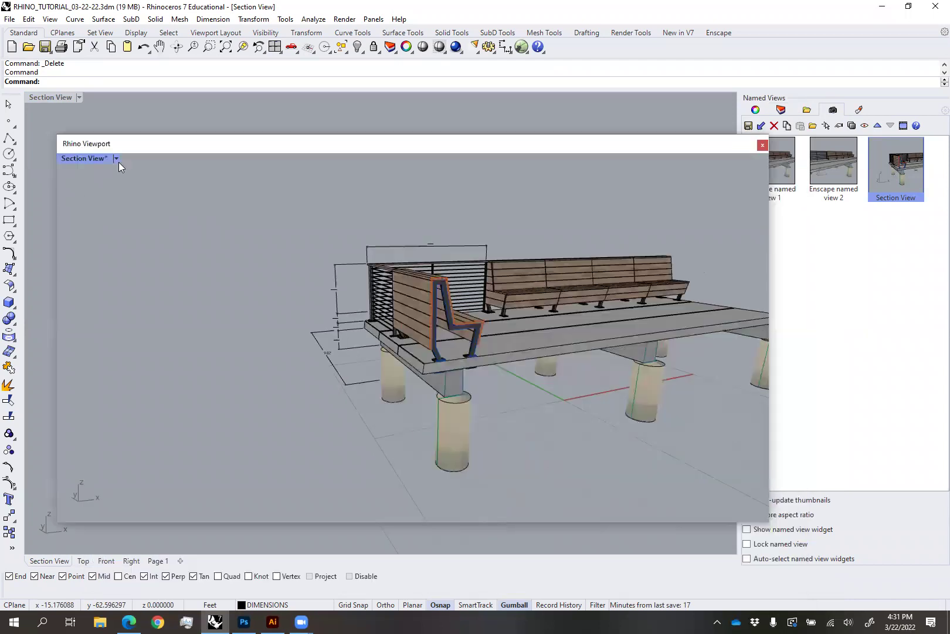
{"action": "left_click", "coordinate": [118, 160]}
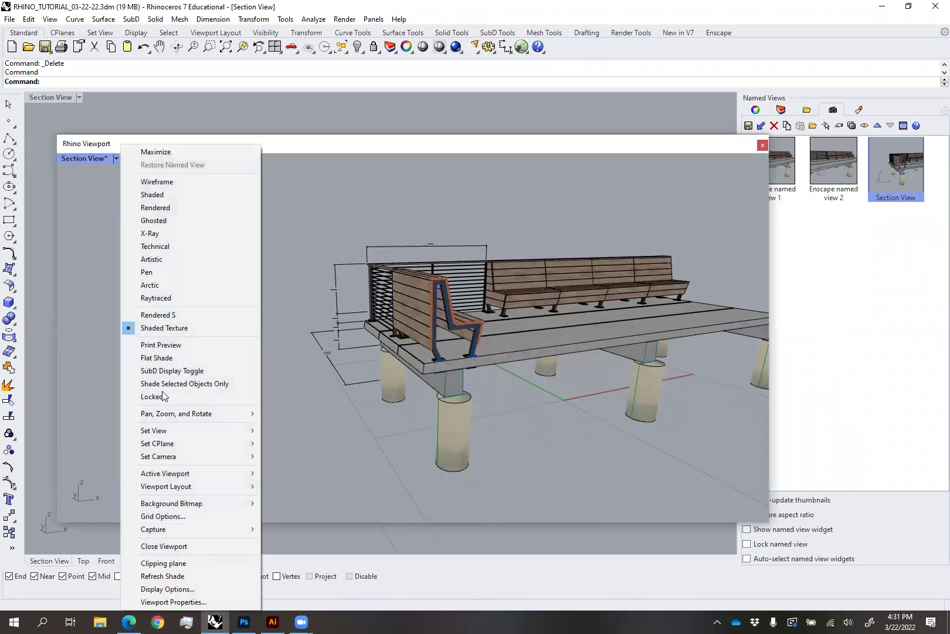
{"action": "left_click", "coordinate": [185, 603]}
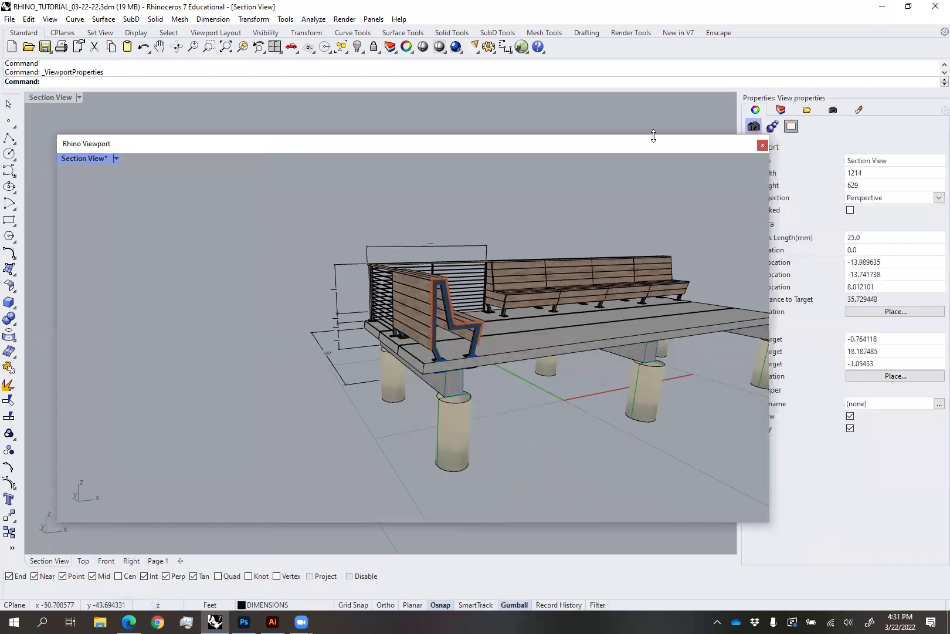
{"action": "left_click_drag", "start_coordinate": [647, 148], "coordinate": [610, 123]}
{"action": "double_click", "coordinate": [867, 173]}
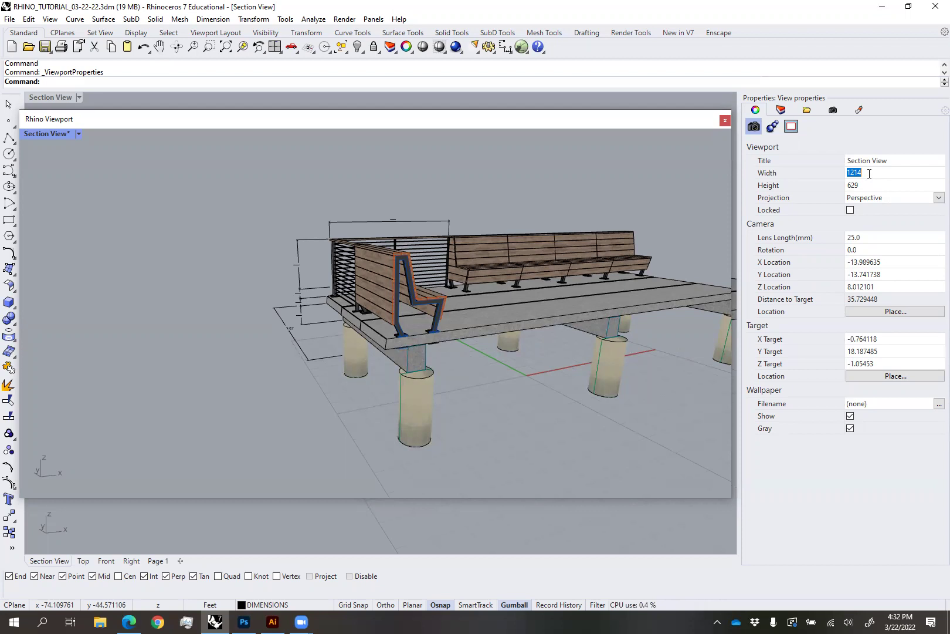
{"action": "type", "text": "700"}
{"action": "left_click", "coordinate": [806, 185]}
{"action": "type", "text": "300"}
{"action": "left_click", "coordinate": [874, 173]}
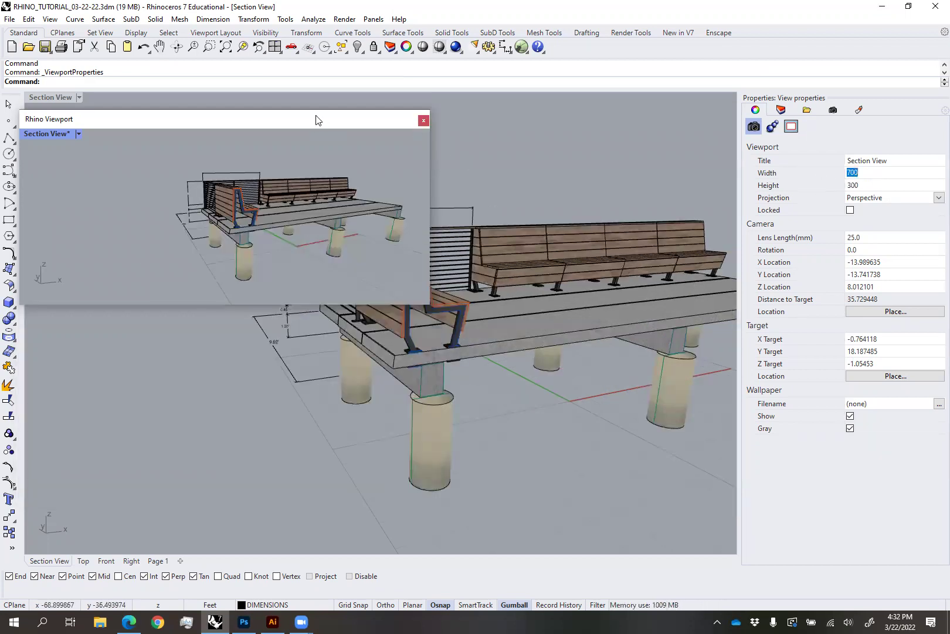
{"action": "left_click_drag", "start_coordinate": [315, 120], "coordinate": [457, 227]}
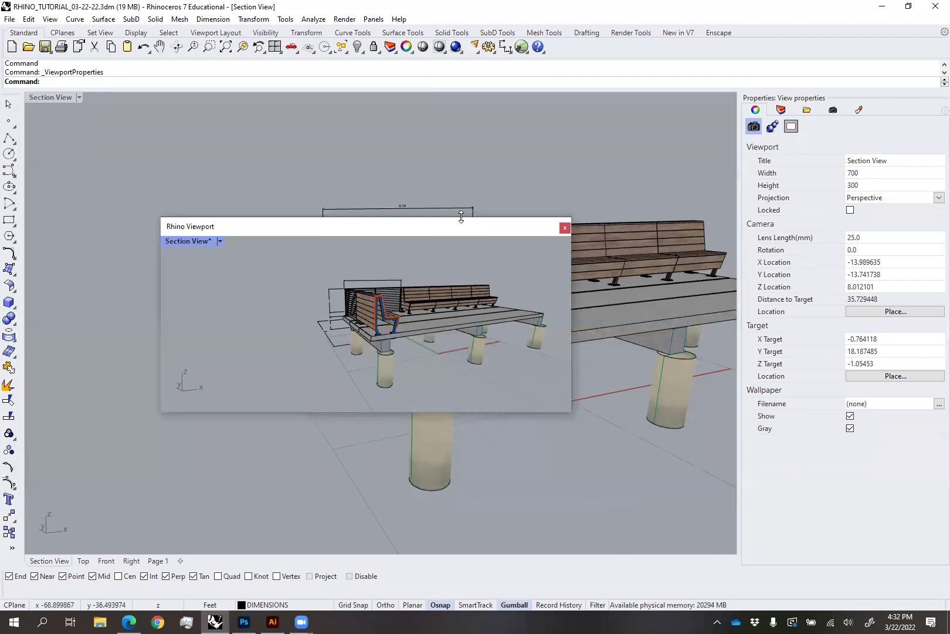
Run Make2D on the precast concrete layer's sublayer objects from the resized Section View with scene silhouette and grouped output, and close the floating viewport
{"action": "left_click", "coordinate": [781, 111]}
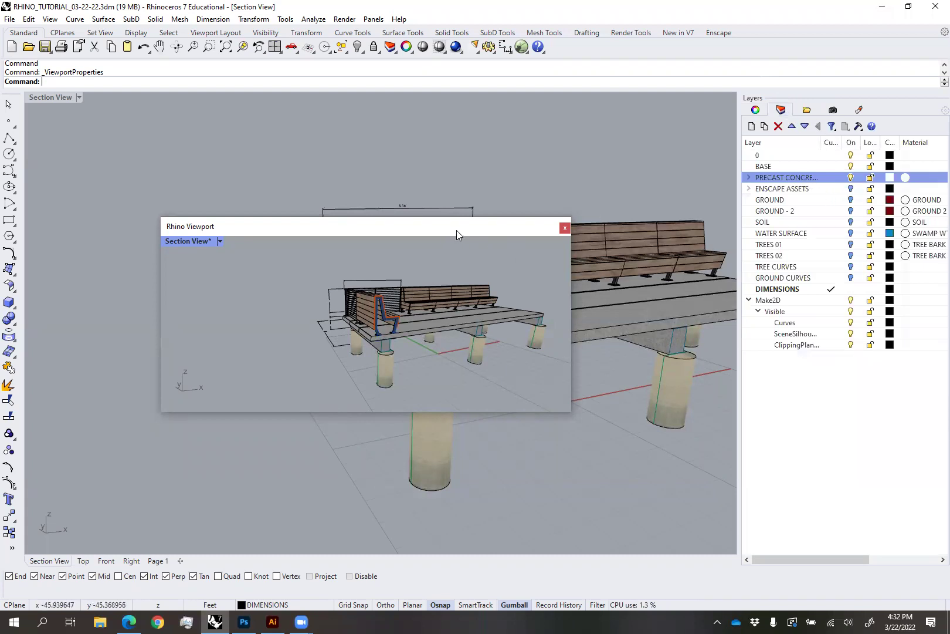
{"action": "left_click_drag", "start_coordinate": [457, 230], "coordinate": [509, 244]}
{"action": "right_click", "coordinate": [812, 177]}
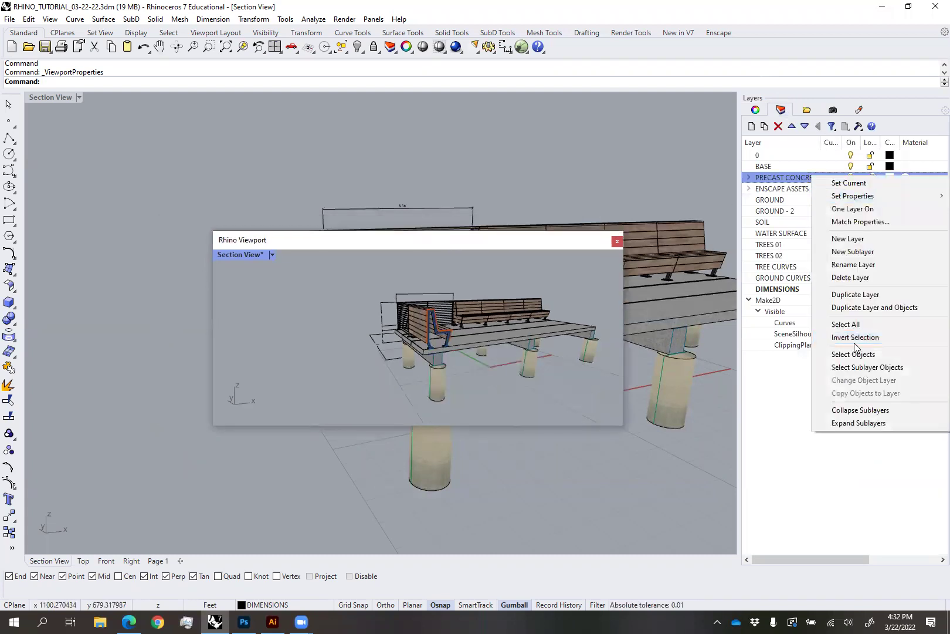
{"action": "left_click", "coordinate": [877, 368]}
{"action": "type", "text": "Ma"}
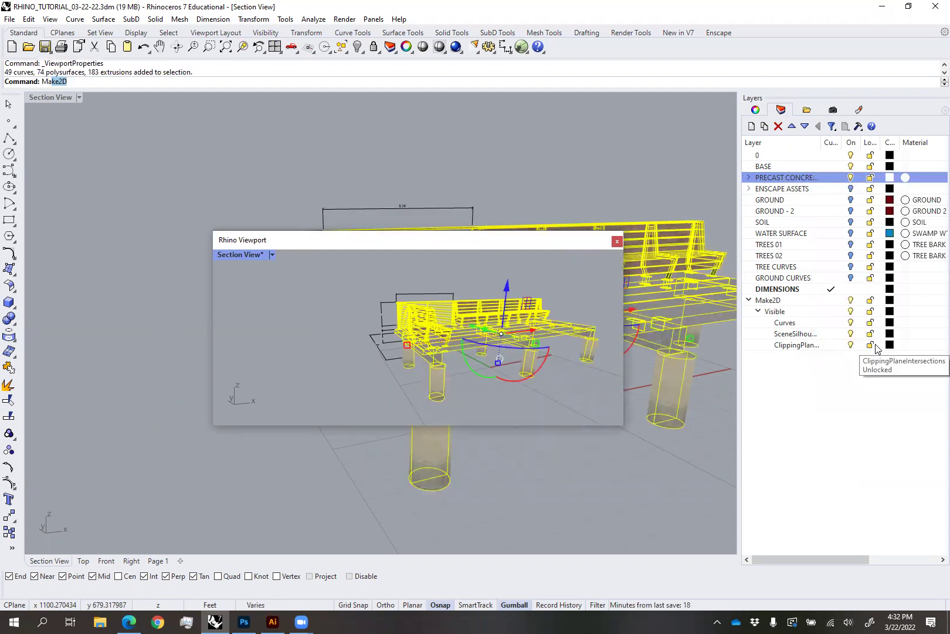
{"action": "key", "text": "BackSpace"}
{"action": "type", "text": "ke2D"}
{"action": "key", "text": "Return"}
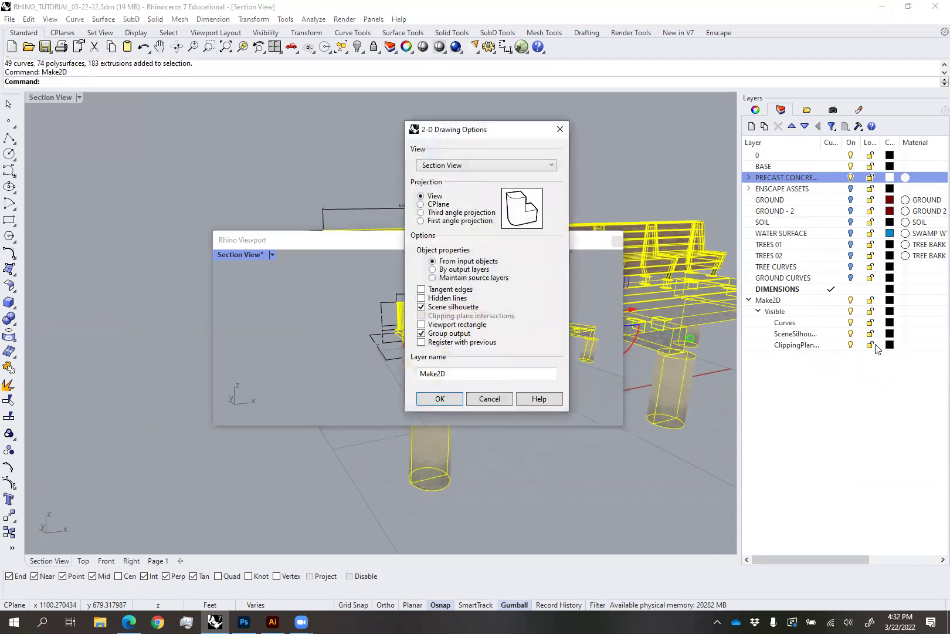
{"action": "key", "text": "Return"}
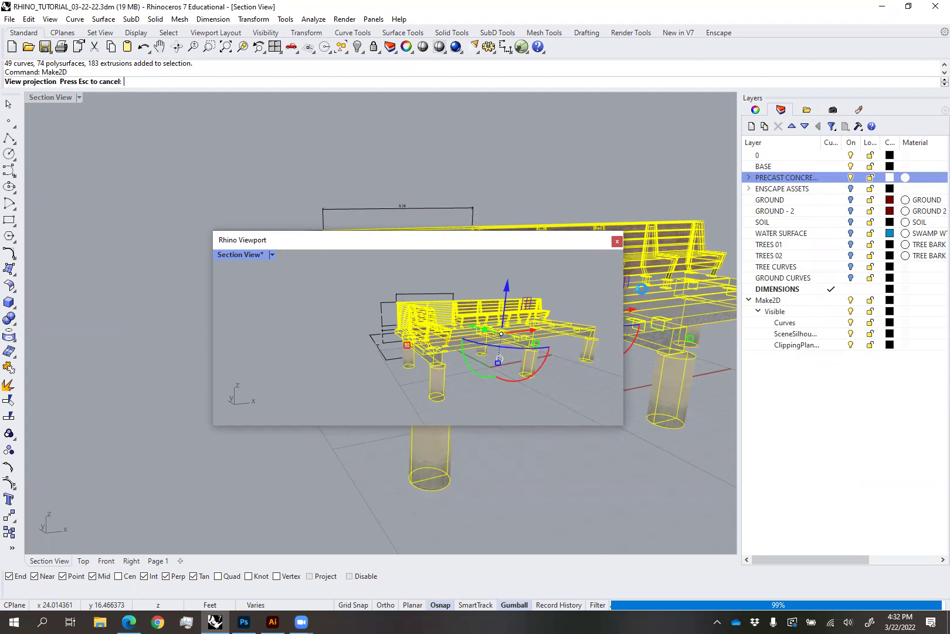
{"action": "left_click", "coordinate": [617, 243]}
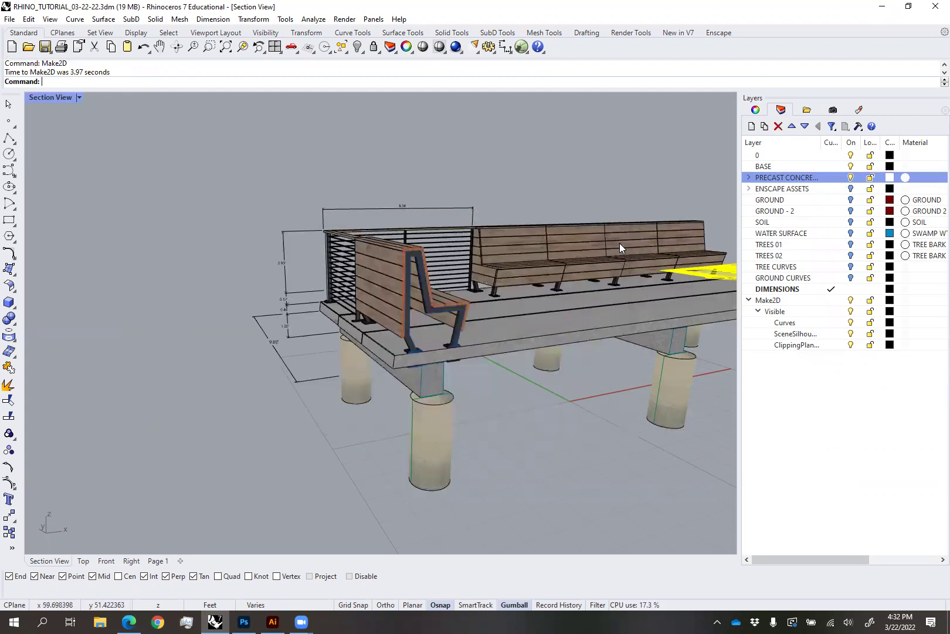
Group the new Make2D linework in the Top view
{"action": "left_click", "coordinate": [83, 560]}
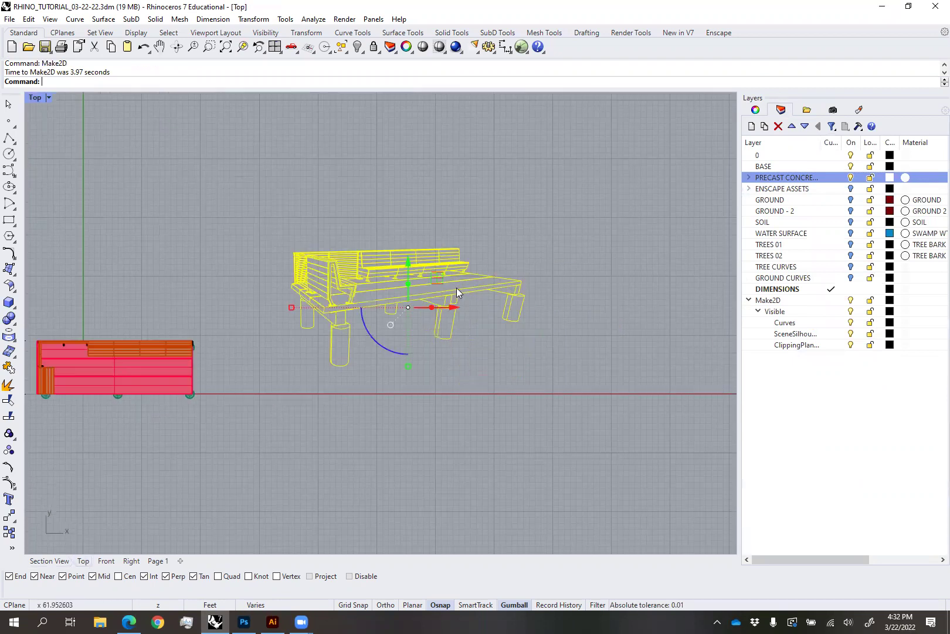
{"action": "scroll", "coordinate": [457, 289], "scroll_direction": "up", "scroll_amount": 5}
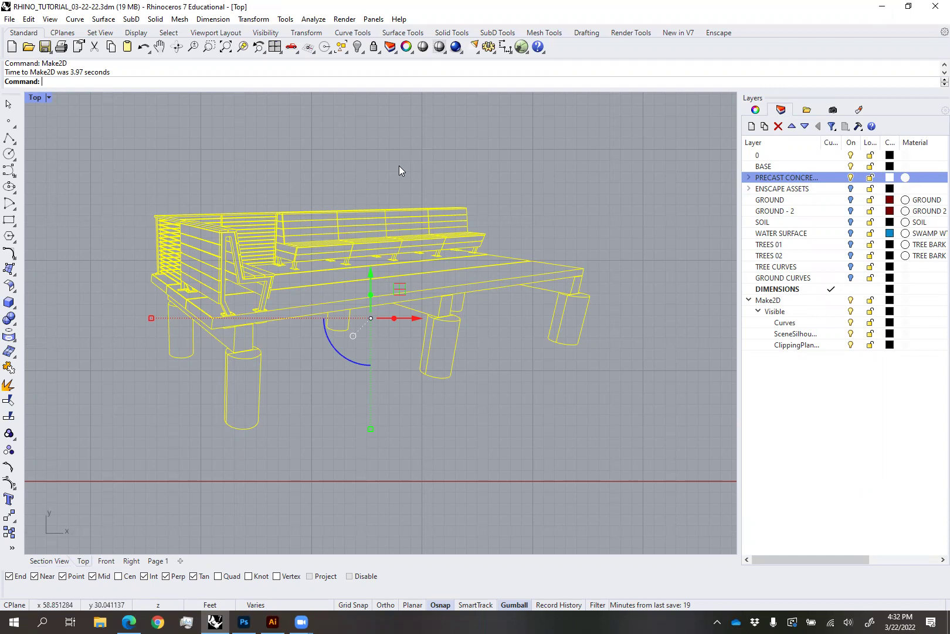
{"action": "key", "text": "ctrl+g"}
{"action": "left_click", "coordinate": [505, 322]}
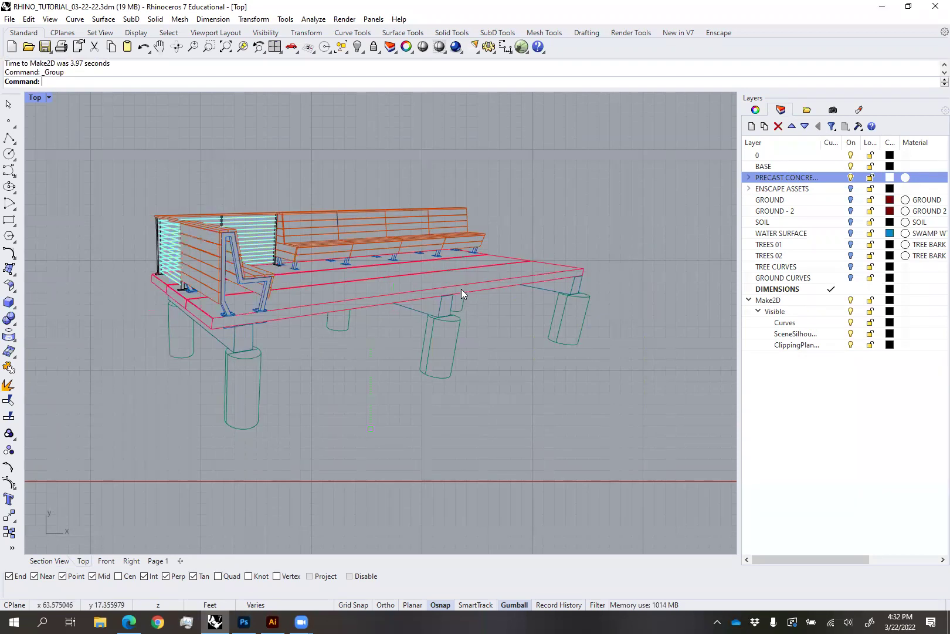
Cut the grouped Make2D linework from the Top view and paste it onto the Page 1 layout
{"action": "left_click", "coordinate": [461, 289]}
{"action": "left_click_drag", "start_coordinate": [417, 276], "coordinate": [442, 309]}
{"action": "key", "text": "ctrl+x"}
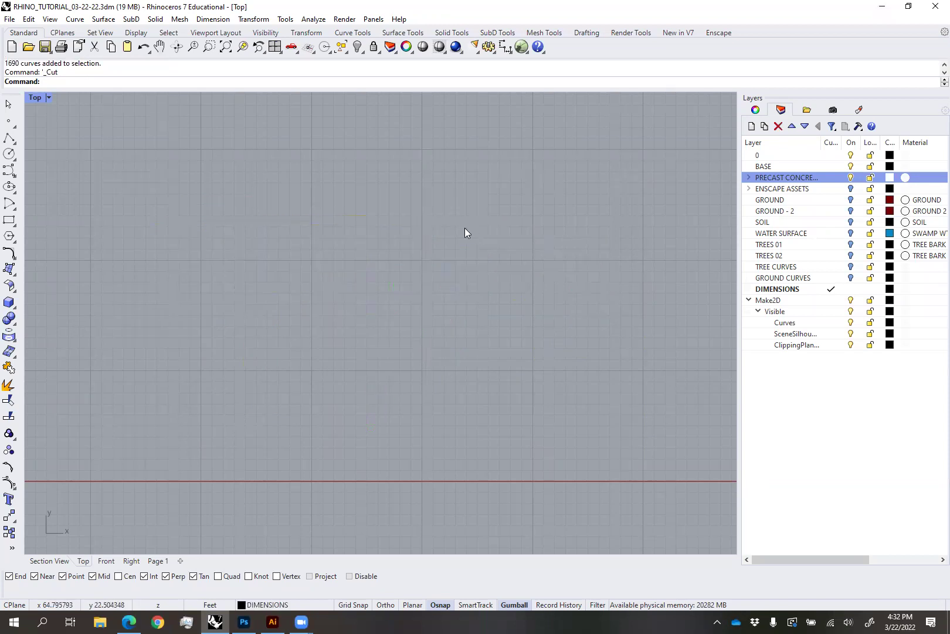
{"action": "left_click", "coordinate": [156, 561]}
{"action": "key", "text": "ctrl+v"}
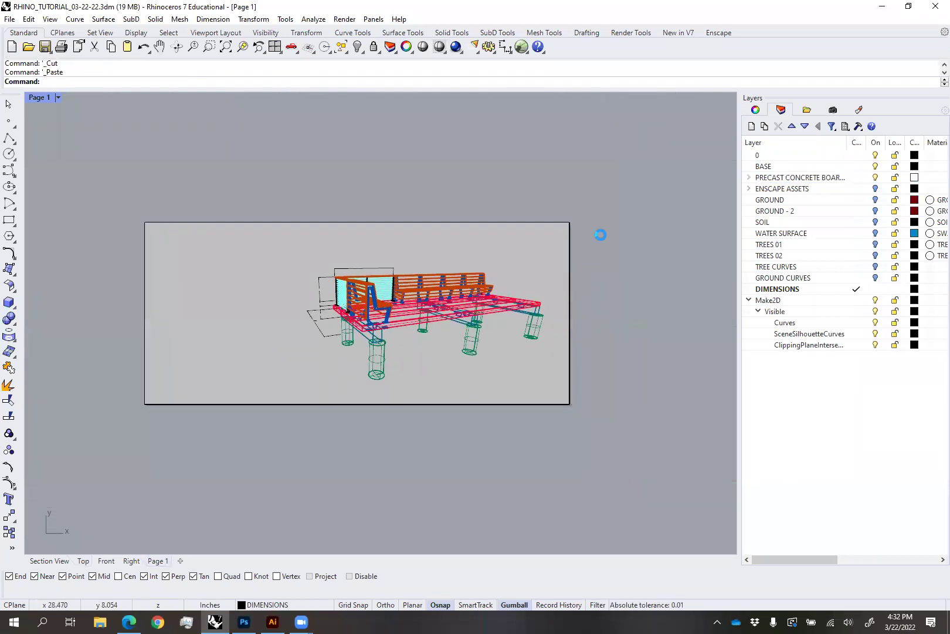
{"action": "scroll", "coordinate": [600, 232], "scroll_direction": "down", "scroll_amount": 5}
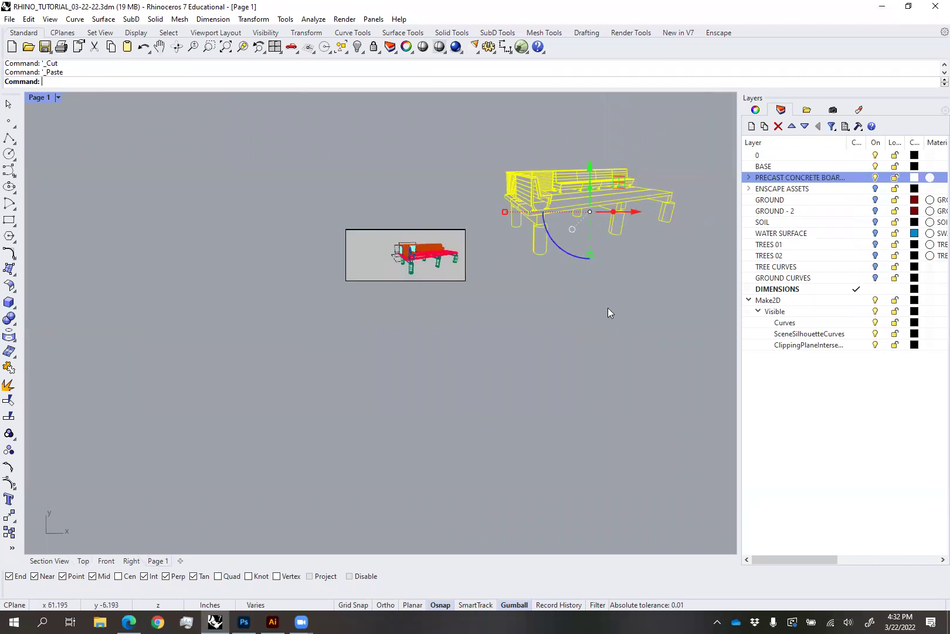
Move the pasted linework by the lower left corner of its deck edge onto the matching corner in the Page 1 detail
{"action": "type", "text": "m"}
{"action": "key", "text": "Return"}
{"action": "scroll", "coordinate": [517, 235], "scroll_direction": "up", "scroll_amount": 8}
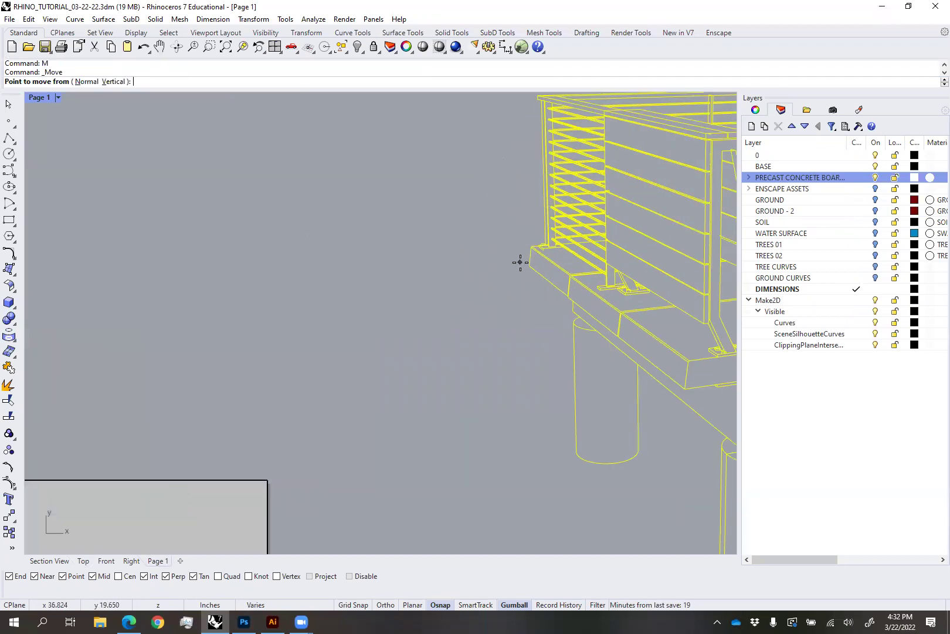
{"action": "left_click", "coordinate": [522, 263]}
{"action": "scroll", "coordinate": [435, 285], "scroll_direction": "down", "scroll_amount": 5}
{"action": "scroll", "coordinate": [276, 329], "scroll_direction": "up", "scroll_amount": 5}
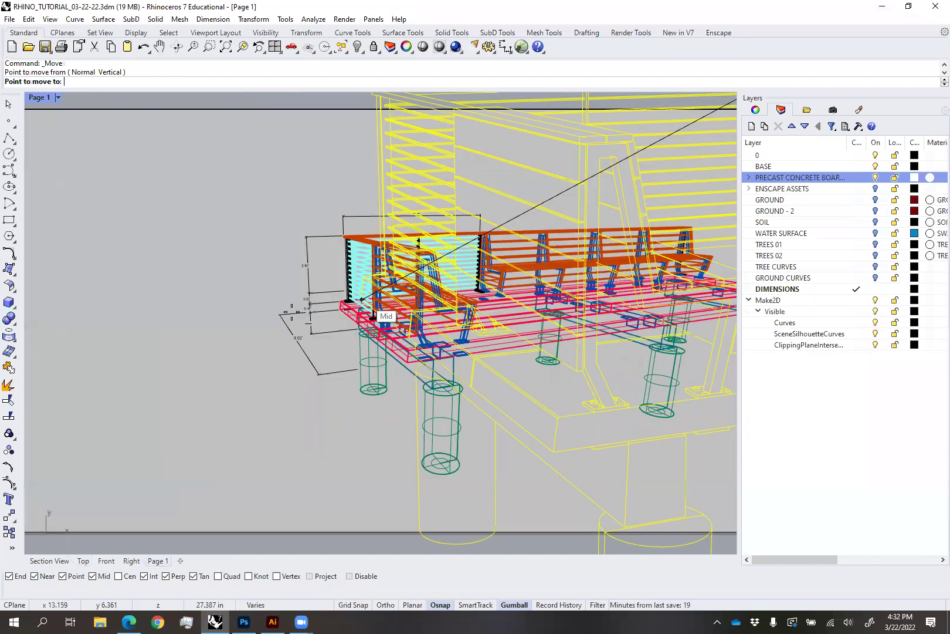
{"action": "scroll", "coordinate": [362, 296], "scroll_direction": "up", "scroll_amount": 6}
{"action": "left_click", "coordinate": [370, 177]}
Scale the linework from the aligned left deck corner so its far right deck corner meets the matching corner in the detail
{"action": "type", "text": "scale"}
{"action": "key", "text": "Return"}
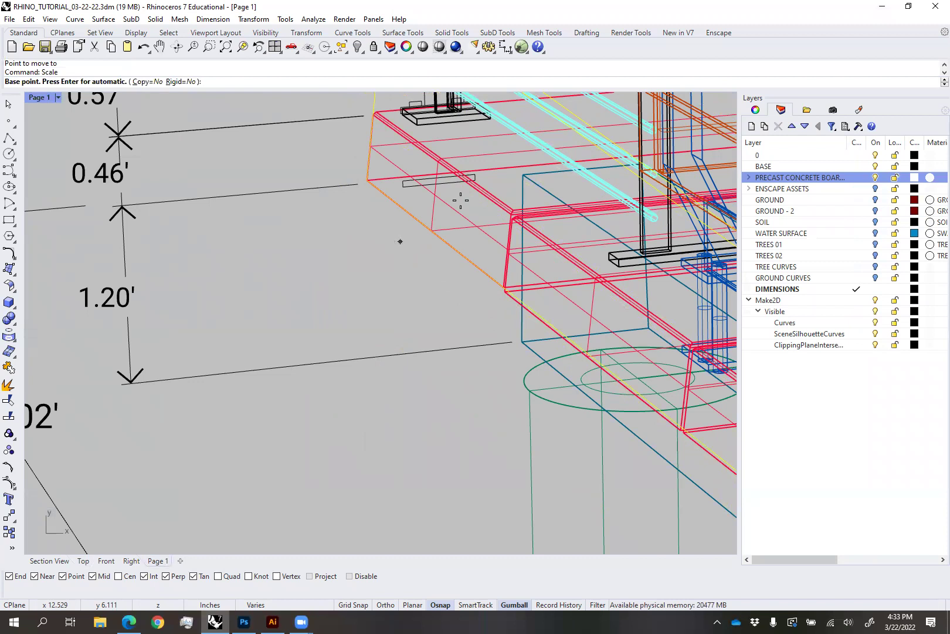
{"action": "left_click", "coordinate": [369, 182]}
{"action": "scroll", "coordinate": [397, 255], "scroll_direction": "down", "scroll_amount": 4}
{"action": "scroll", "coordinate": [422, 246], "scroll_direction": "down", "scroll_amount": 5}
{"action": "scroll", "coordinate": [539, 191], "scroll_direction": "up", "scroll_amount": 10}
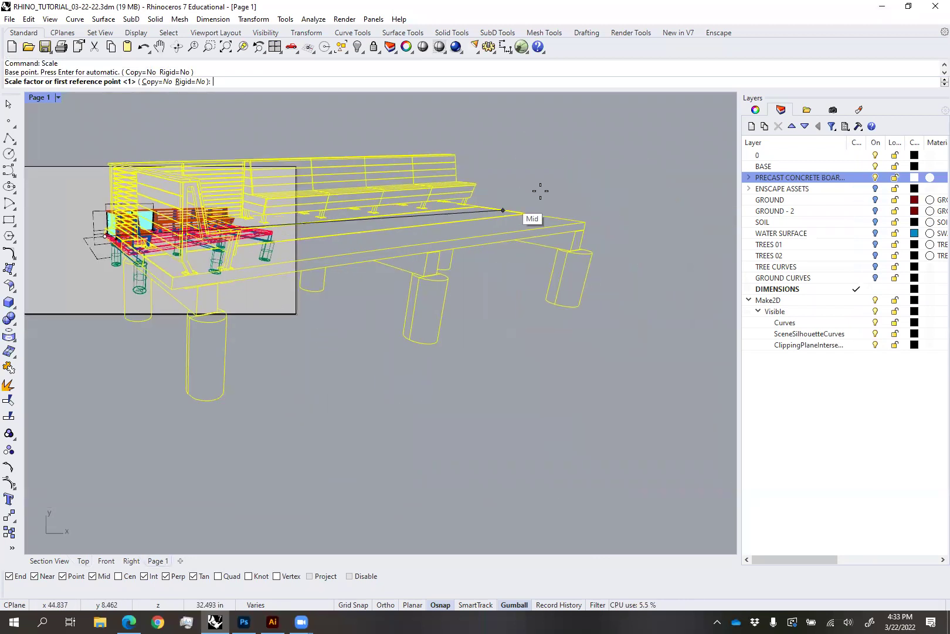
{"action": "left_click", "coordinate": [566, 280]}
{"action": "scroll", "coordinate": [569, 278], "scroll_direction": "down", "scroll_amount": 5}
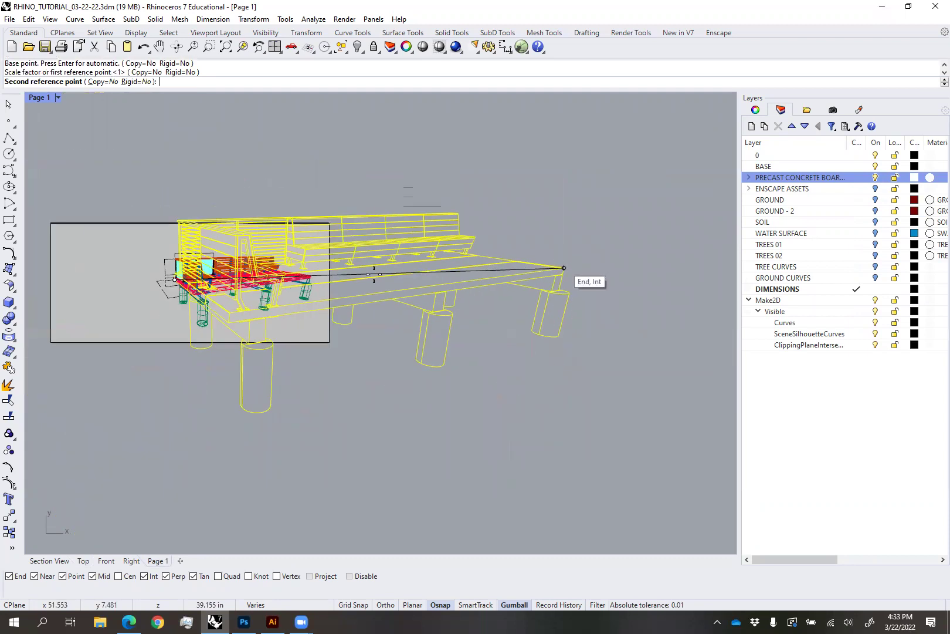
{"action": "scroll", "coordinate": [431, 328], "scroll_direction": "up", "scroll_amount": 5}
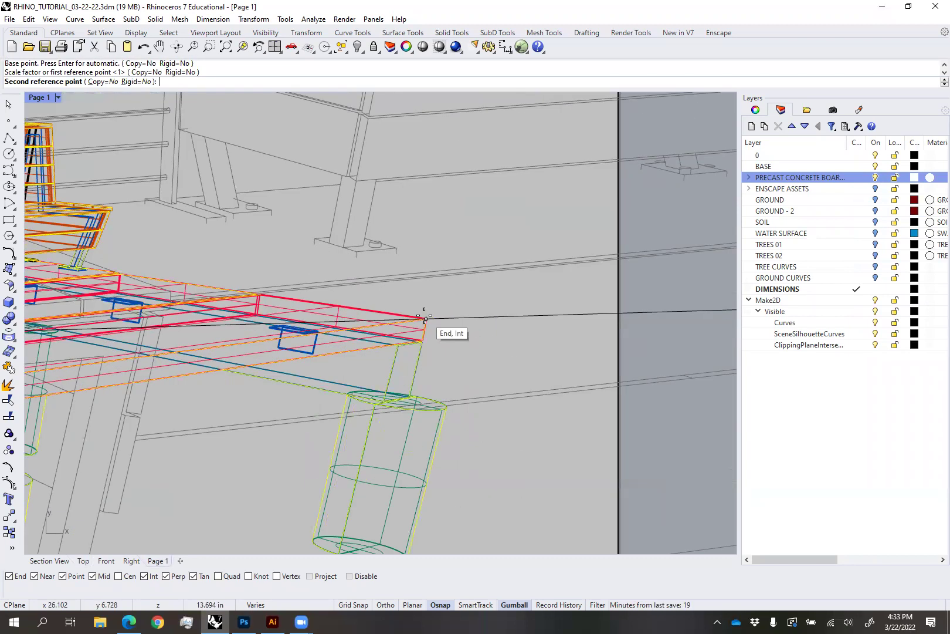
{"action": "left_click", "coordinate": [425, 318]}
{"action": "scroll", "coordinate": [499, 326], "scroll_direction": "down", "scroll_amount": 8}
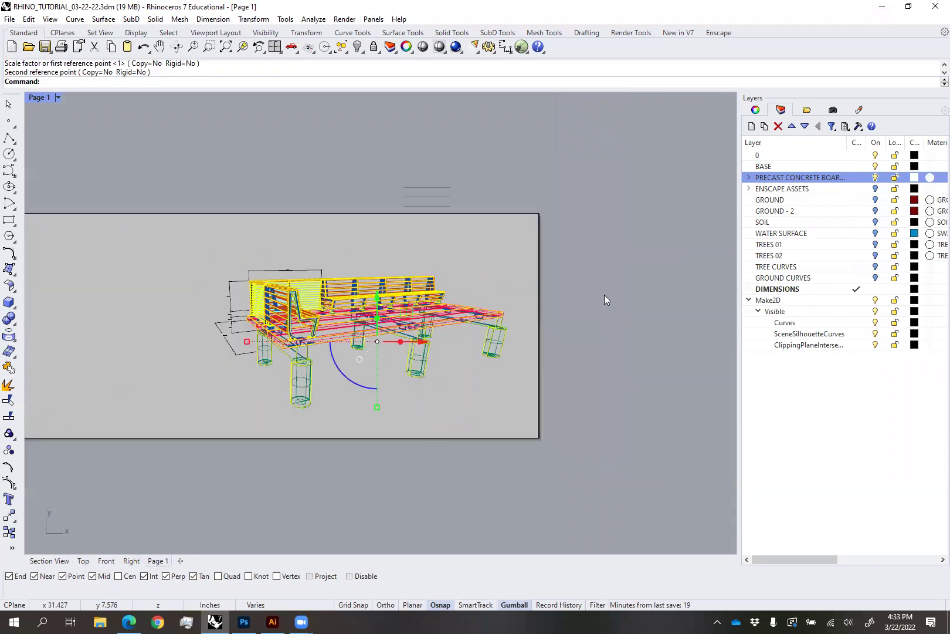
Turn off the precast concrete boardwalk layer so only the Make2D linework and dimensions show on Page 1
{"action": "scroll", "coordinate": [604, 294], "scroll_direction": "up", "scroll_amount": 2}
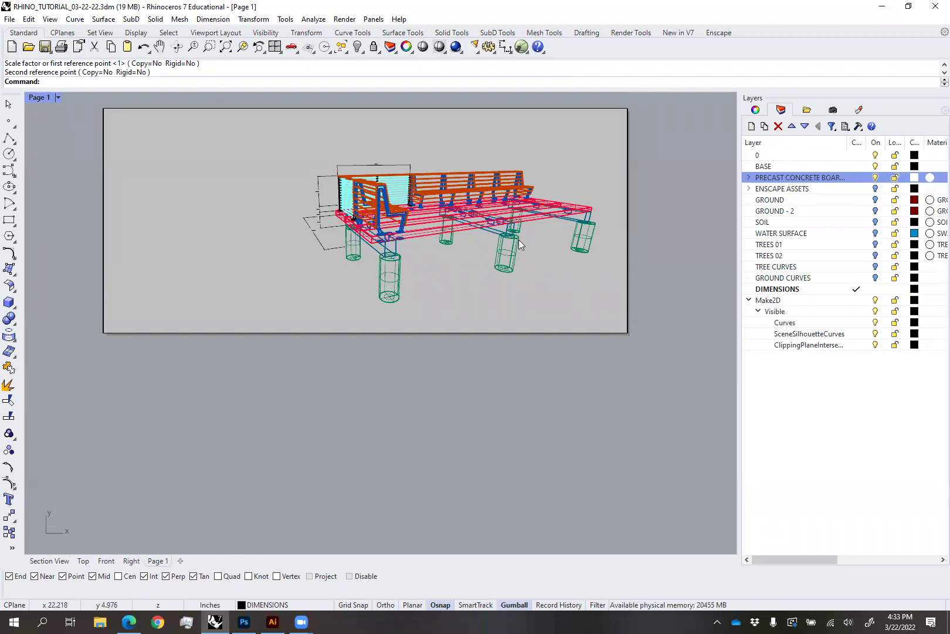
{"action": "left_click", "coordinate": [875, 177]}
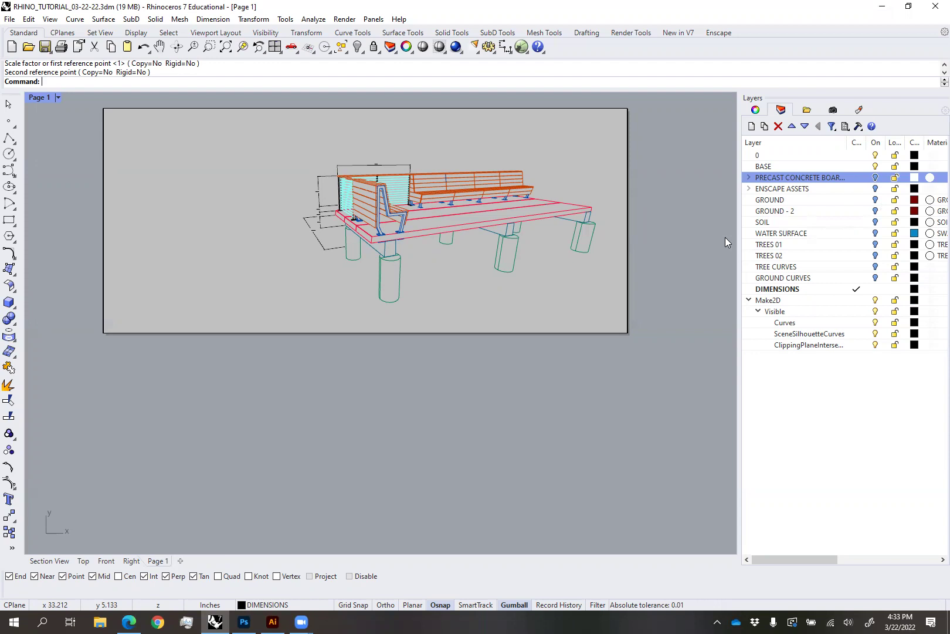
{"action": "right_click_drag", "start_coordinate": [332, 457], "coordinate": [362, 507]}
Print the Page 1 layout with Rhino PDF as vector output and save it as "END 0F TUTORIAL GO TO SF NOW"
{"action": "right_click", "coordinate": [162, 560]}
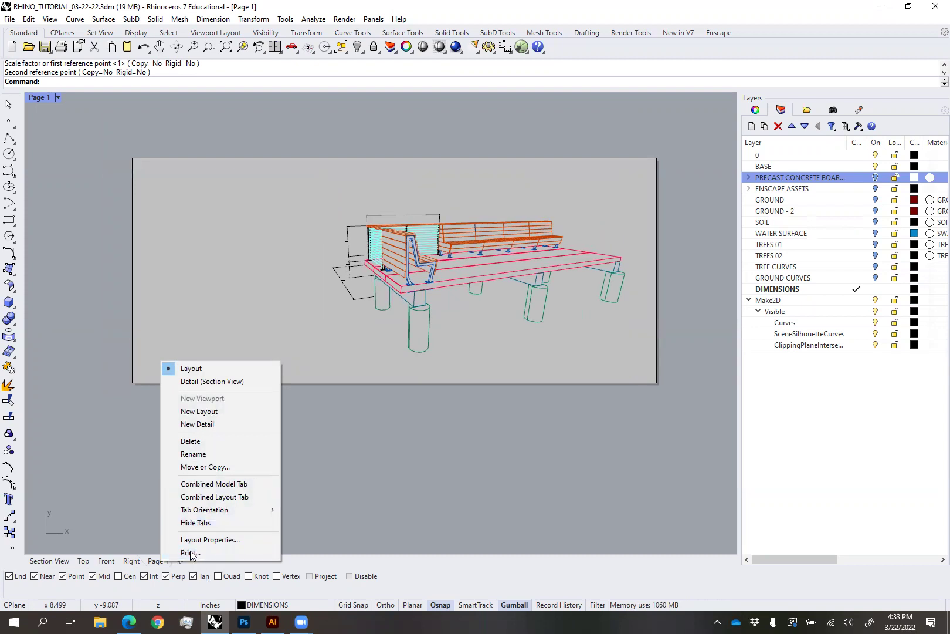
{"action": "left_click", "coordinate": [192, 553]}
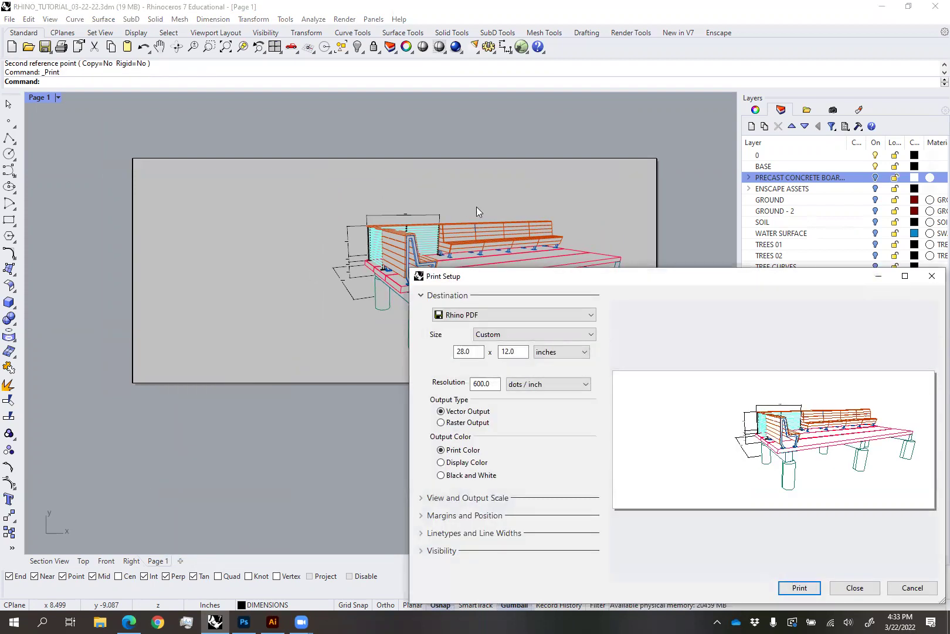
{"action": "left_click_drag", "start_coordinate": [491, 278], "coordinate": [254, 133]}
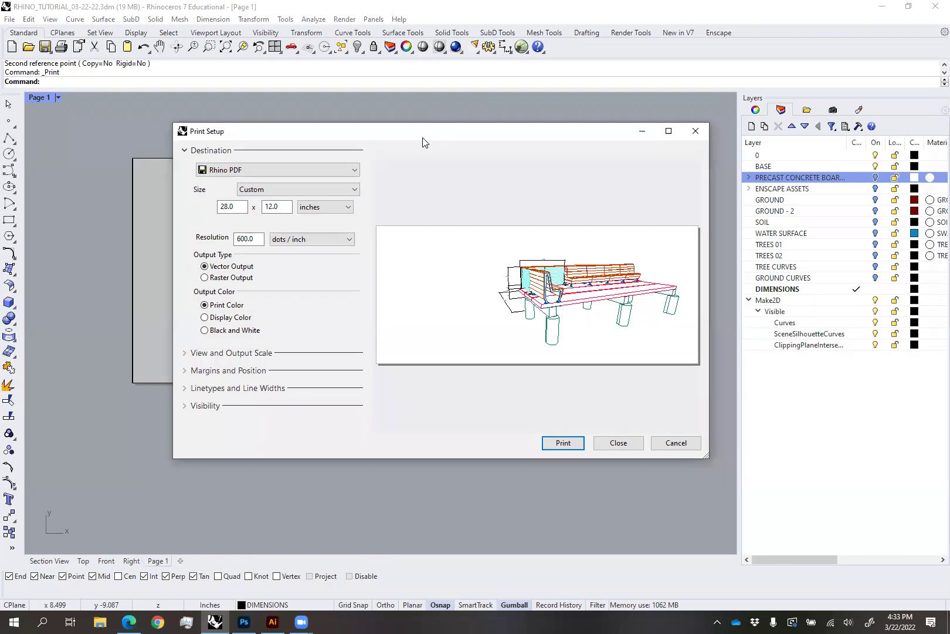
{"action": "left_click_drag", "start_coordinate": [422, 138], "coordinate": [409, 142]}
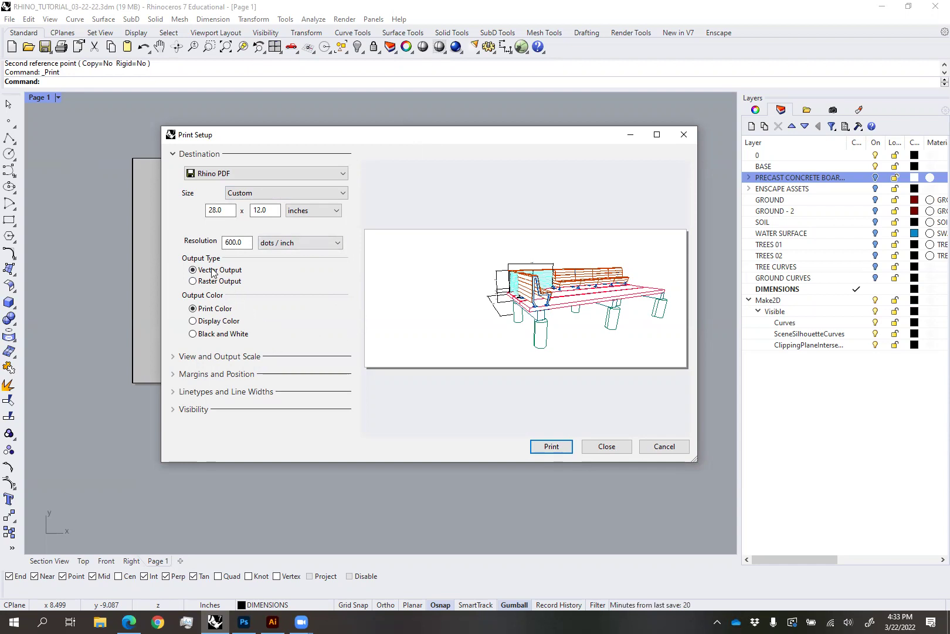
{"action": "left_click", "coordinate": [560, 447]}
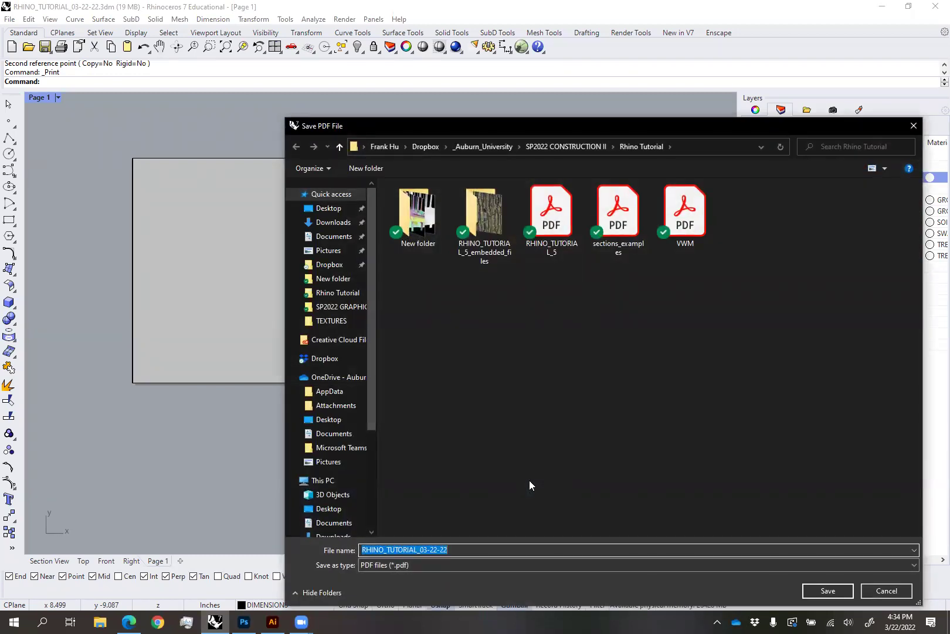
{"action": "type", "text": "END 0"}
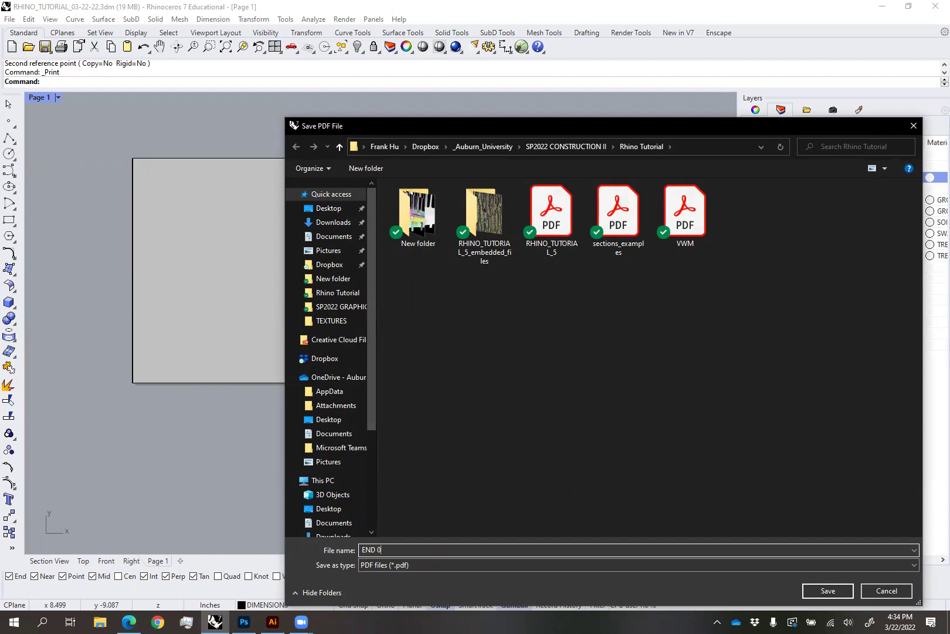
{"action": "type", "text": "F TUTORIAL GO TO SF NOW"}
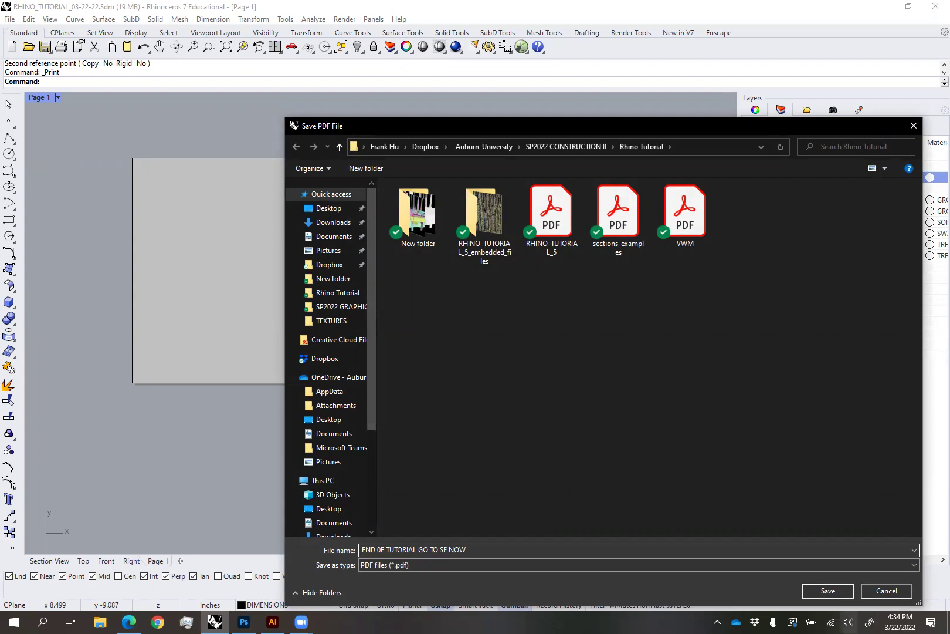
{"action": "left_click", "coordinate": [827, 591]}
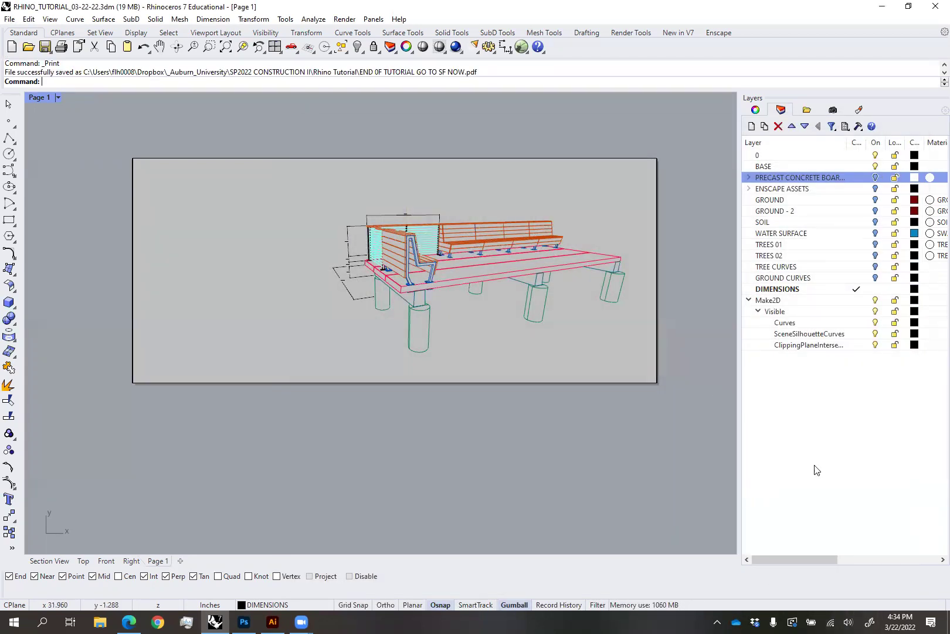
Switch to Illustrator, start opening a file and look through the Desktop folder for the exported PDF
{"action": "left_click", "coordinate": [904, 11]}
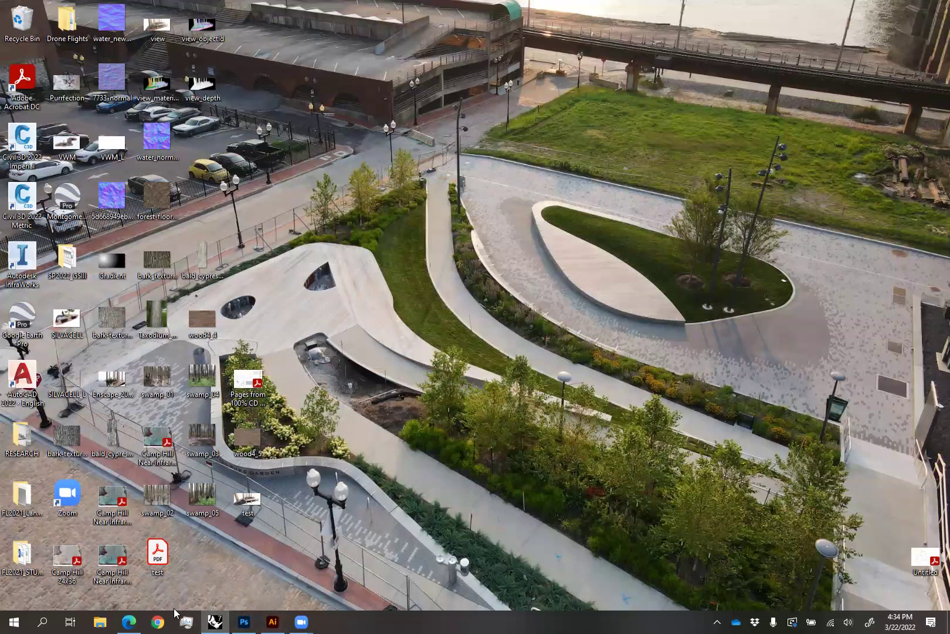
{"action": "left_click", "coordinate": [272, 621]}
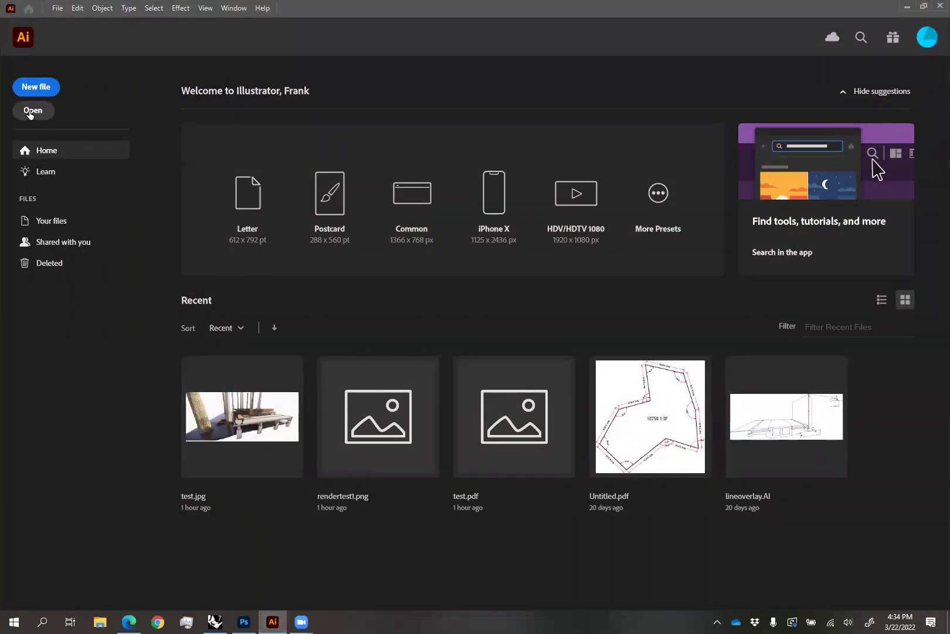
{"action": "left_click", "coordinate": [62, 110]}
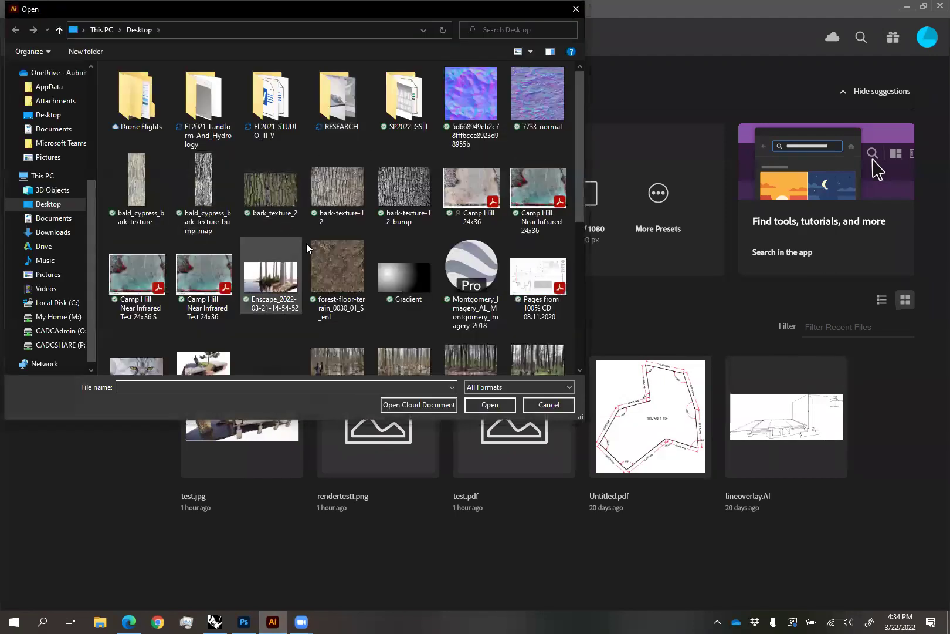
{"action": "scroll", "coordinate": [447, 323], "scroll_direction": "down", "scroll_amount": 3}
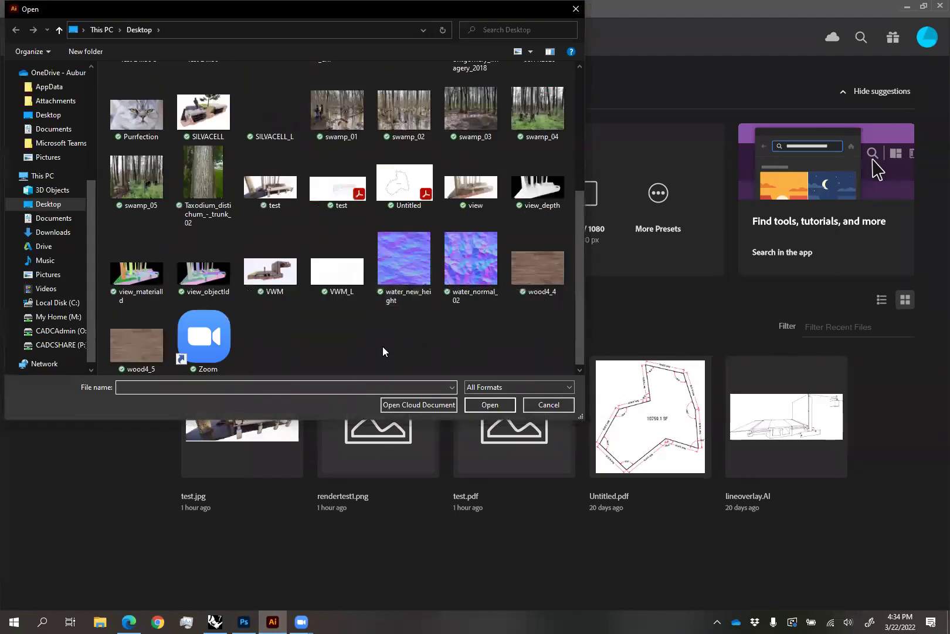
{"action": "scroll", "coordinate": [383, 351], "scroll_direction": "up", "scroll_amount": 3}
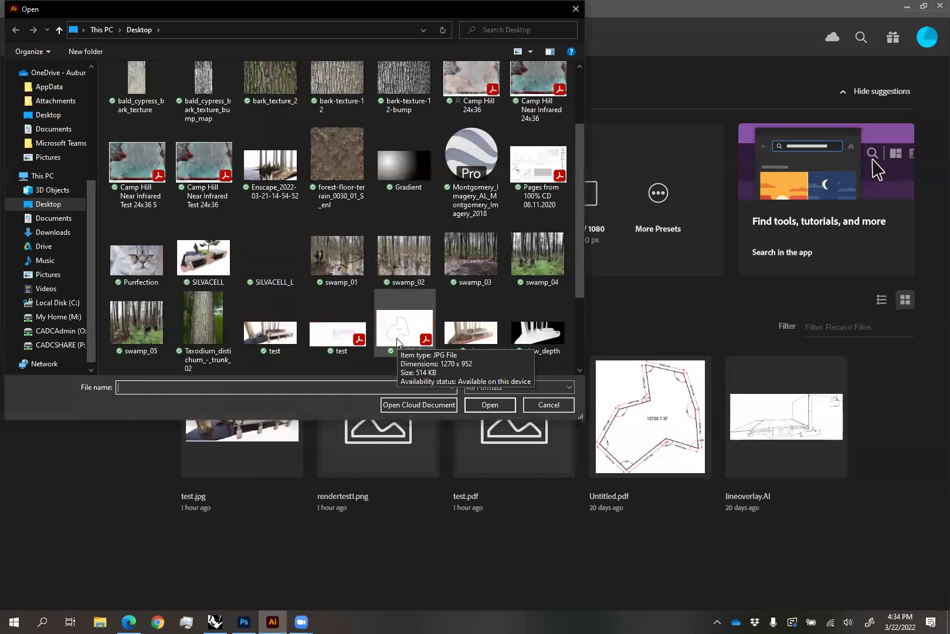
{"action": "scroll", "coordinate": [397, 340], "scroll_direction": "down", "scroll_amount": 3}
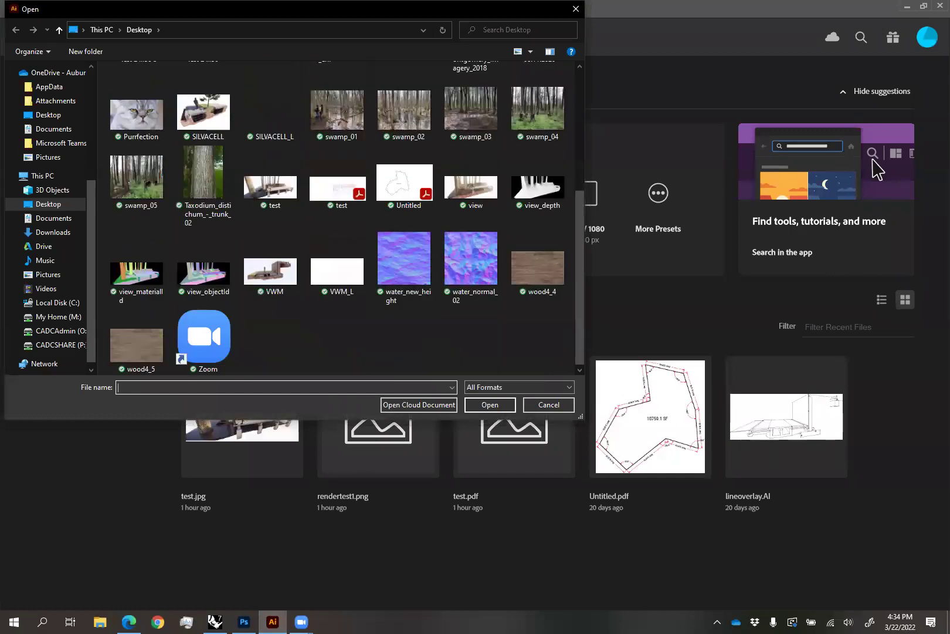
Switch to Rhino and copy the Rhino Tutorial folder path from the Page 1 PDF save dialog without printing again
{"action": "left_click", "coordinate": [214, 621]}
{"action": "right_click", "coordinate": [153, 560]}
{"action": "left_click", "coordinate": [180, 552]}
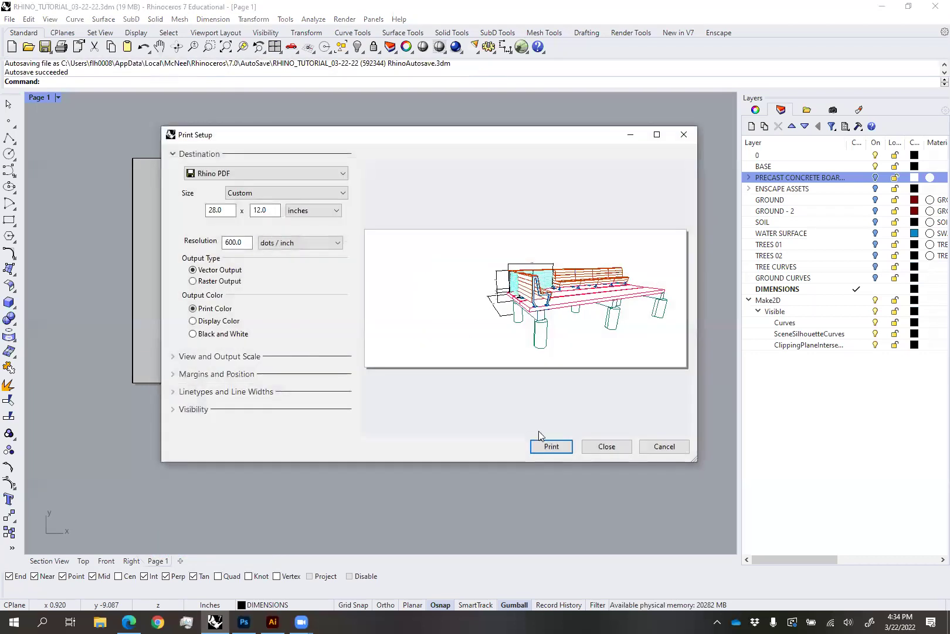
{"action": "left_click", "coordinate": [552, 446]}
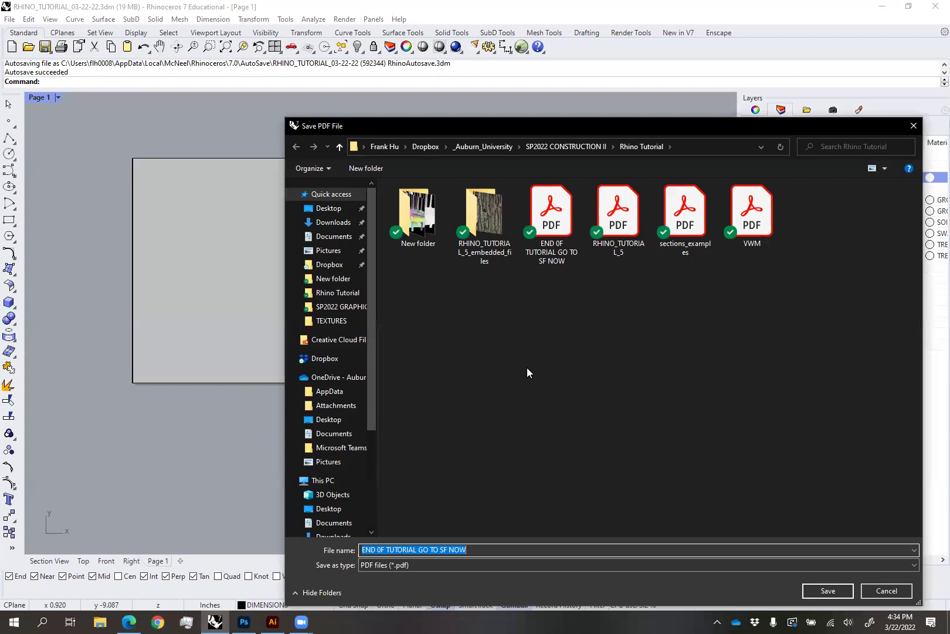
{"action": "left_click", "coordinate": [697, 146]}
{"action": "key", "text": "ctrl+c"}
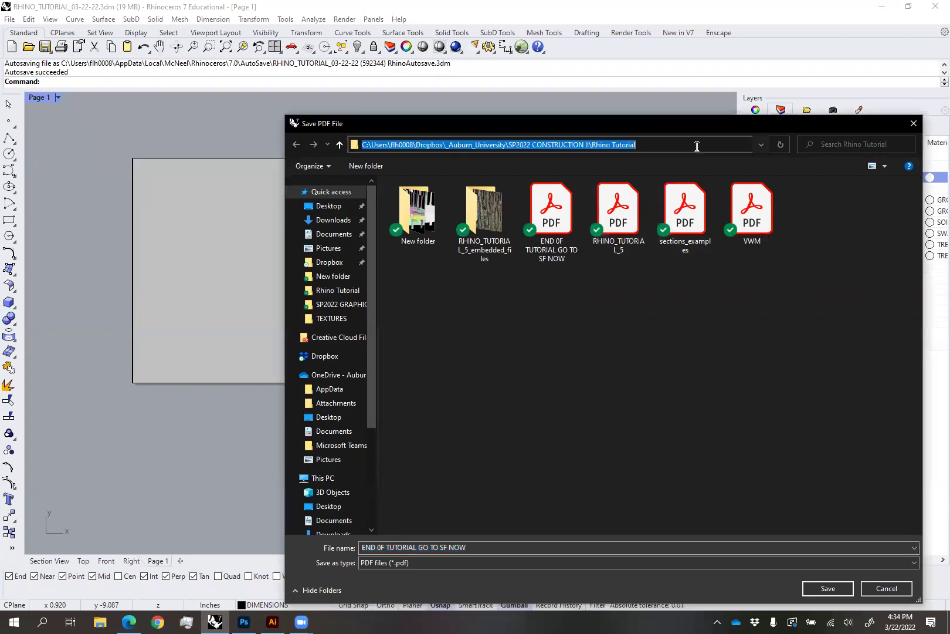
{"action": "left_click", "coordinate": [903, 588]}
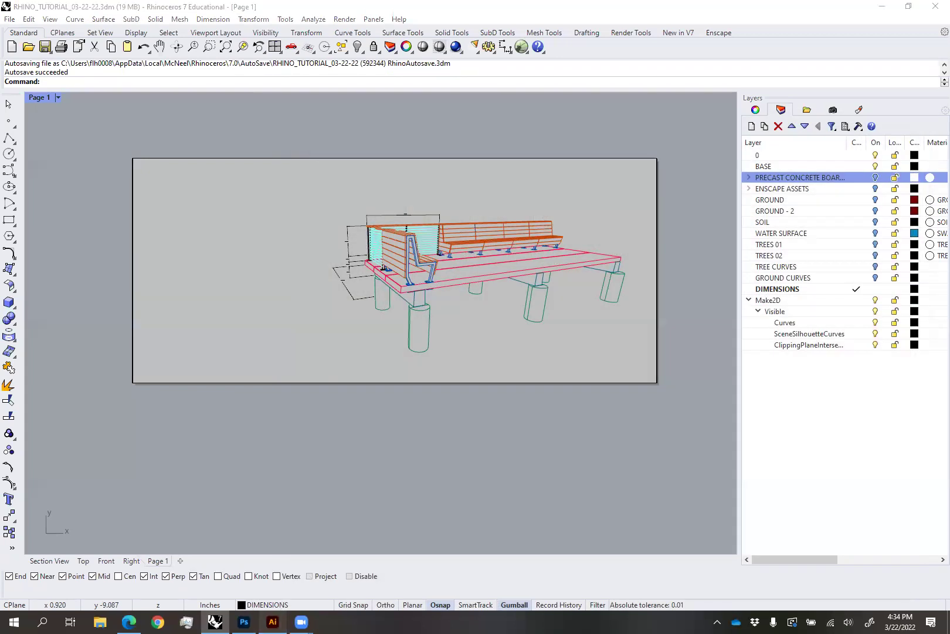
Switch to Illustrator, go to the copied Rhino Tutorial folder path and open "END 0F TUTORIAL GO TO SF NOW"
{"action": "left_click", "coordinate": [273, 622]}
{"action": "left_click", "coordinate": [270, 391]}
{"action": "key", "text": "ctrl+v"}
{"action": "key", "text": "Return"}
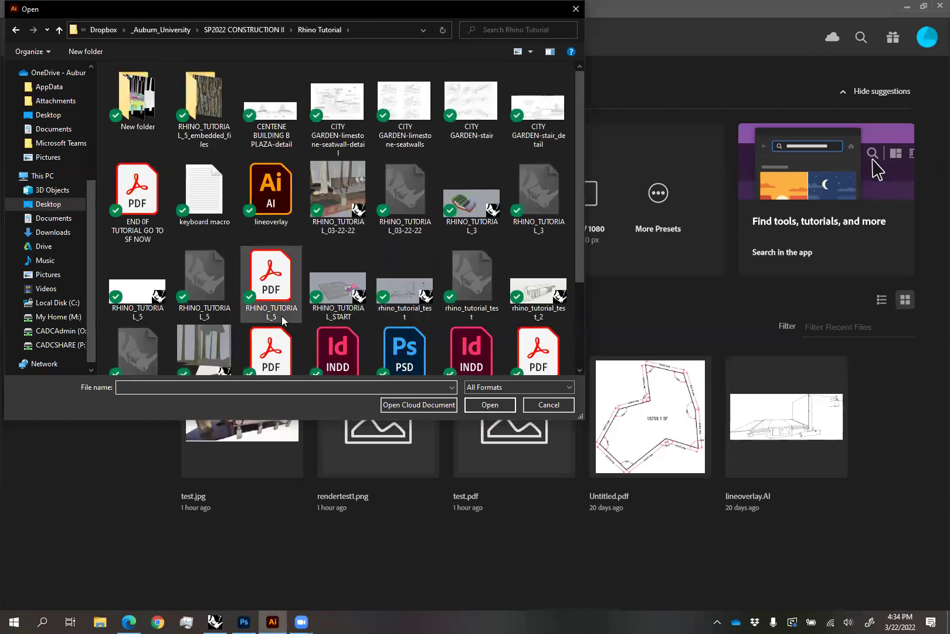
{"action": "left_click", "coordinate": [140, 202]}
{"action": "left_click", "coordinate": [505, 406]}
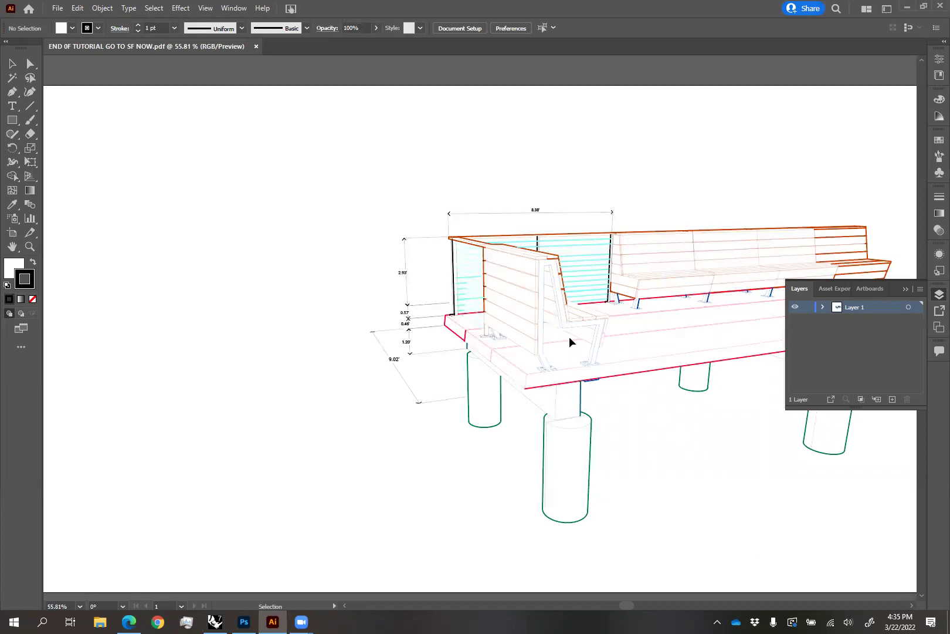
Select all clipping masks in the drawing and delete them
{"action": "mouse_move", "coordinate": [711, 418]}
{"action": "left_mouse_down"}
{"action": "mouse_move", "coordinate": [550, 405]}
{"action": "mouse_move", "coordinate": [475, 420]}
{"action": "left_mouse_up"}
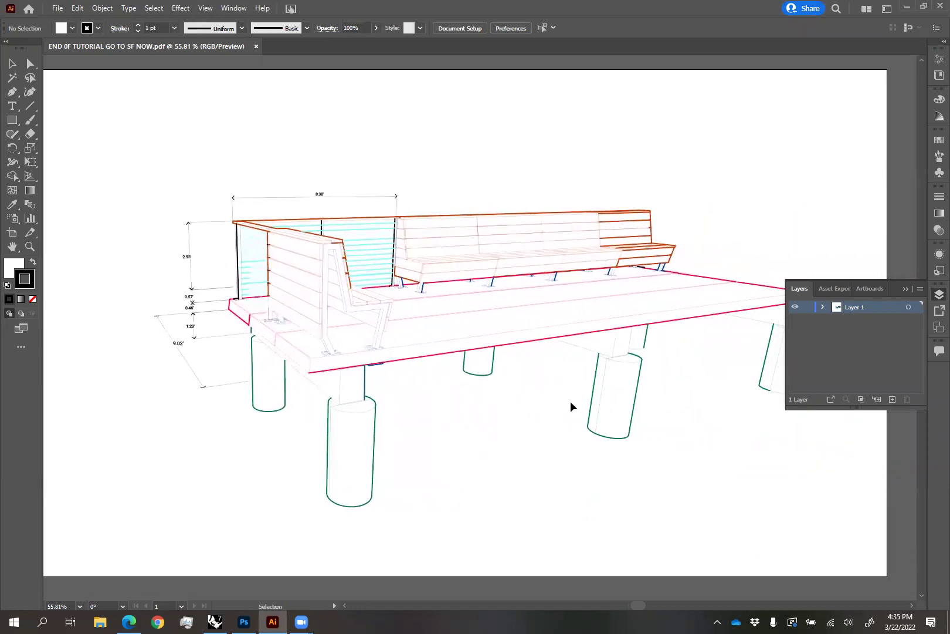
{"action": "left_click", "coordinate": [153, 7]}
{"action": "mouse_move", "coordinate": [243, 138]}
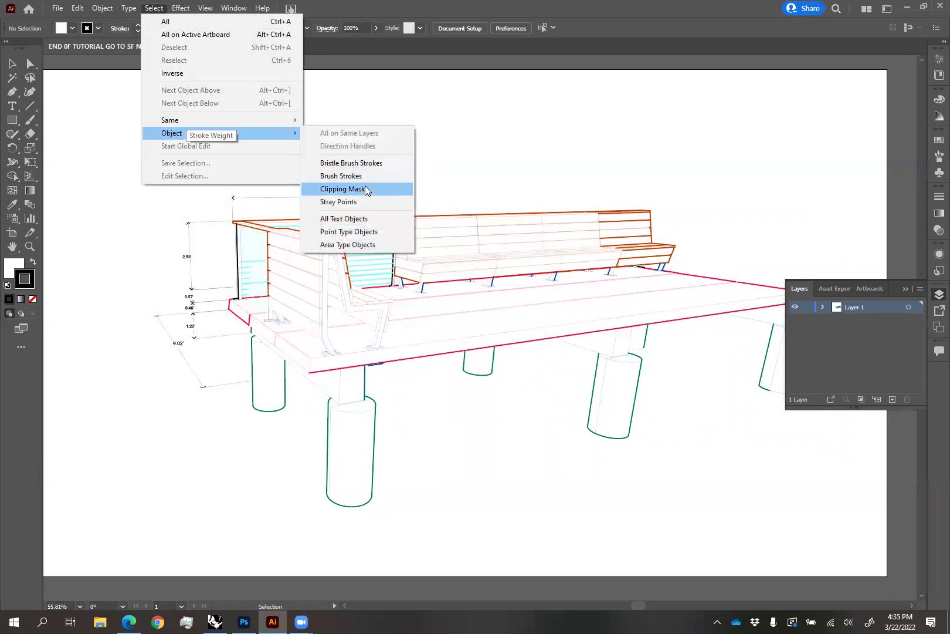
{"action": "left_click", "coordinate": [343, 187]}
{"action": "left_click", "coordinate": [402, 199]}
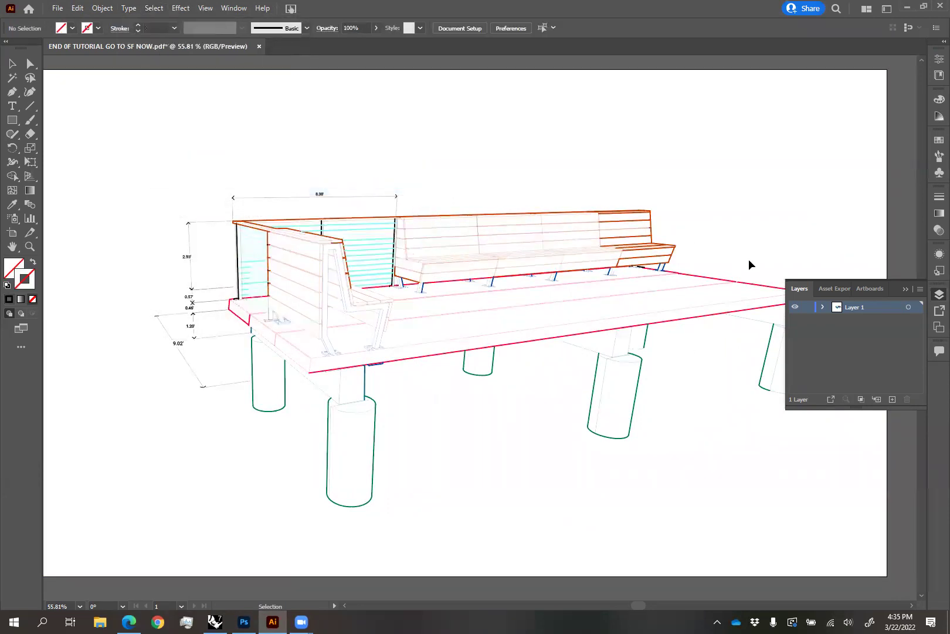
Group all the artwork on Layer 1, ungroup it again into individual paths and deselect it
{"action": "left_click", "coordinate": [823, 307]}
{"action": "left_click", "coordinate": [908, 307]}
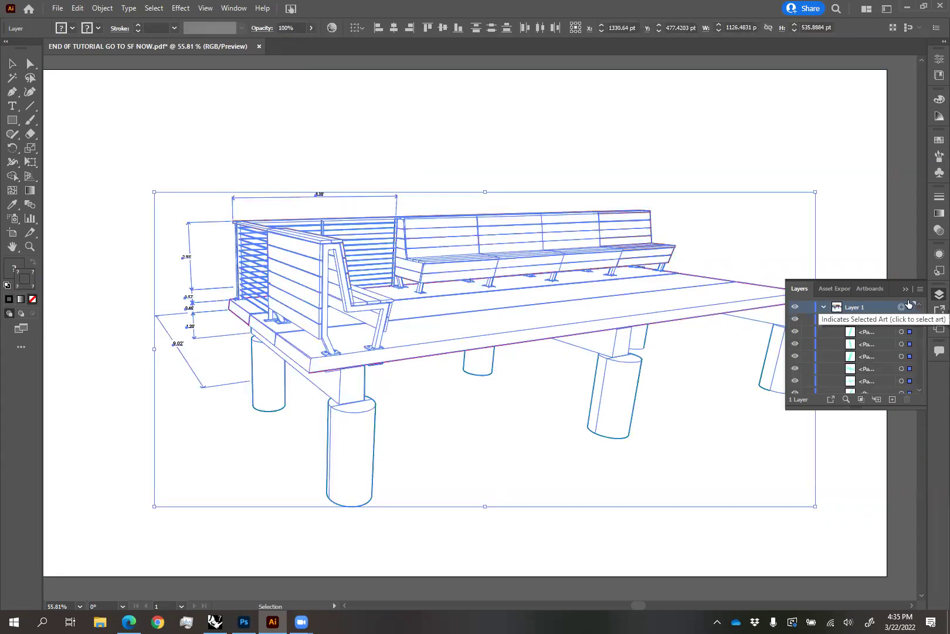
{"action": "key", "text": "ctrl+g"}
{"action": "left_click", "coordinate": [860, 223]}
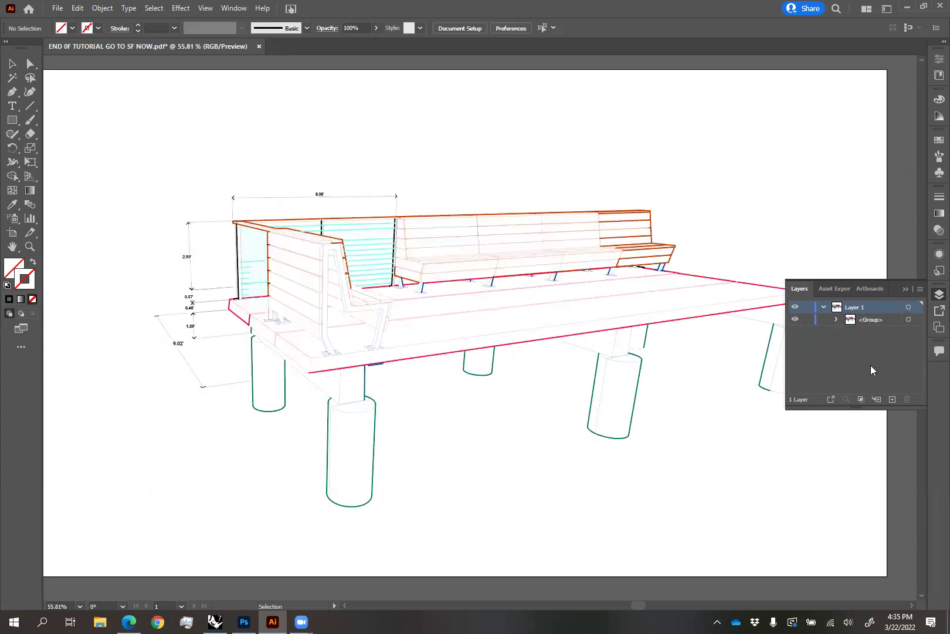
{"action": "left_click", "coordinate": [908, 306]}
{"action": "key", "text": "shift+ctrl+g"}
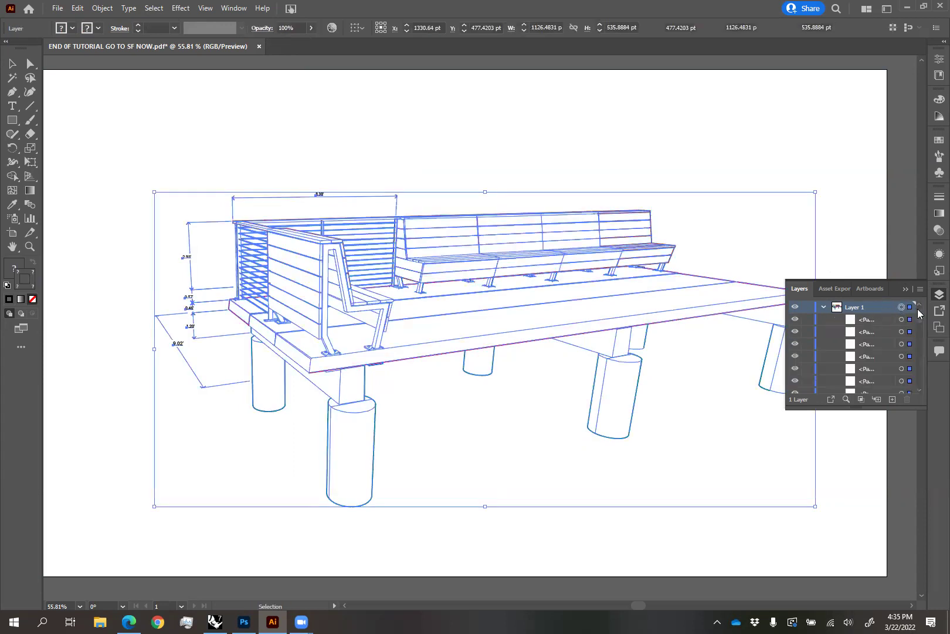
{"action": "left_click", "coordinate": [876, 238]}
Add eight new empty layers, Layer 2 through Layer 9, above Layer 1
{"action": "left_click", "coordinate": [892, 399]}
{"action": "left_click", "coordinate": [892, 399]}
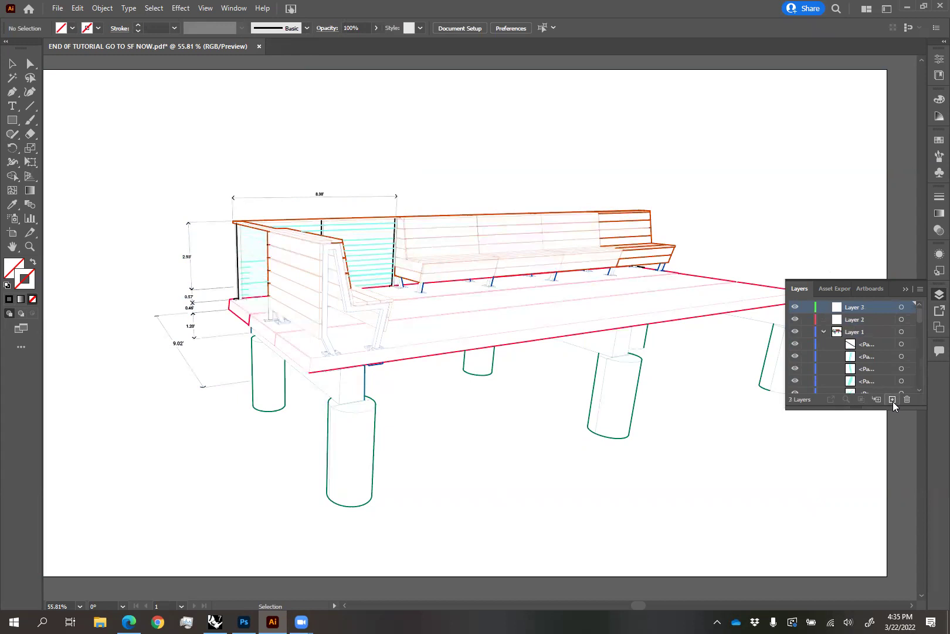
{"action": "left_click", "coordinate": [892, 399]}
{"action": "left_click", "coordinate": [893, 399]}
{"action": "left_click", "coordinate": [892, 399]}
{"action": "left_click", "coordinate": [892, 399]}
{"action": "left_click", "coordinate": [892, 399]}
{"action": "left_click", "coordinate": [892, 399]}
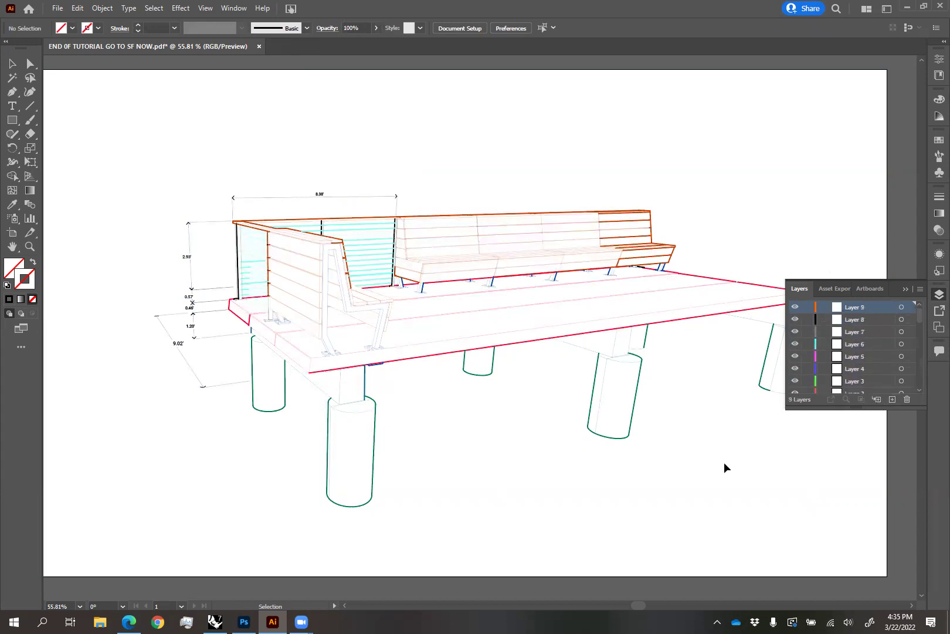
Select all paths with the green pile stroke color, move them to Layer 2 and hide that layer
{"action": "left_click", "coordinate": [637, 399]}
{"action": "left_click", "coordinate": [154, 8]}
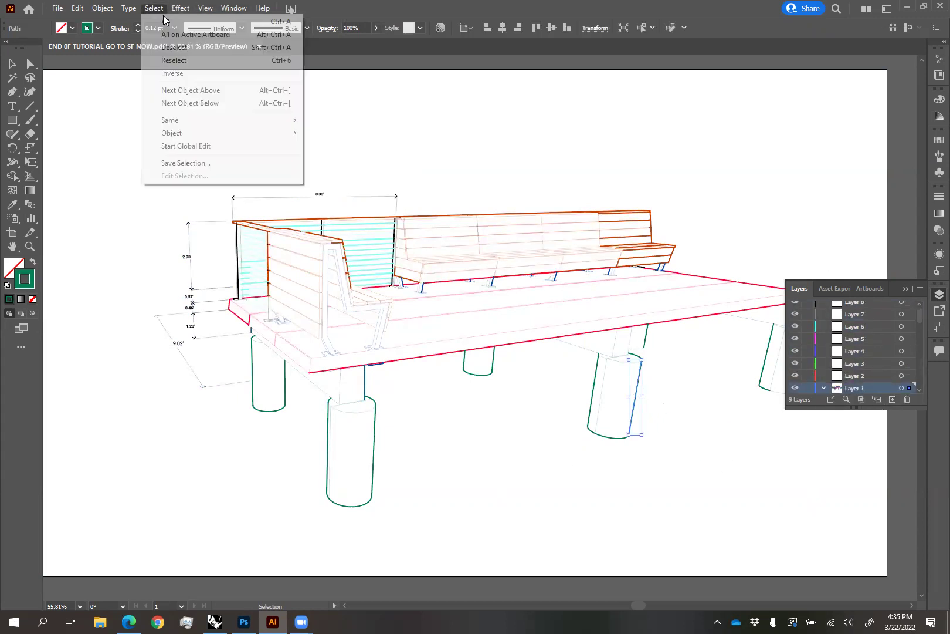
{"action": "mouse_move", "coordinate": [210, 121]}
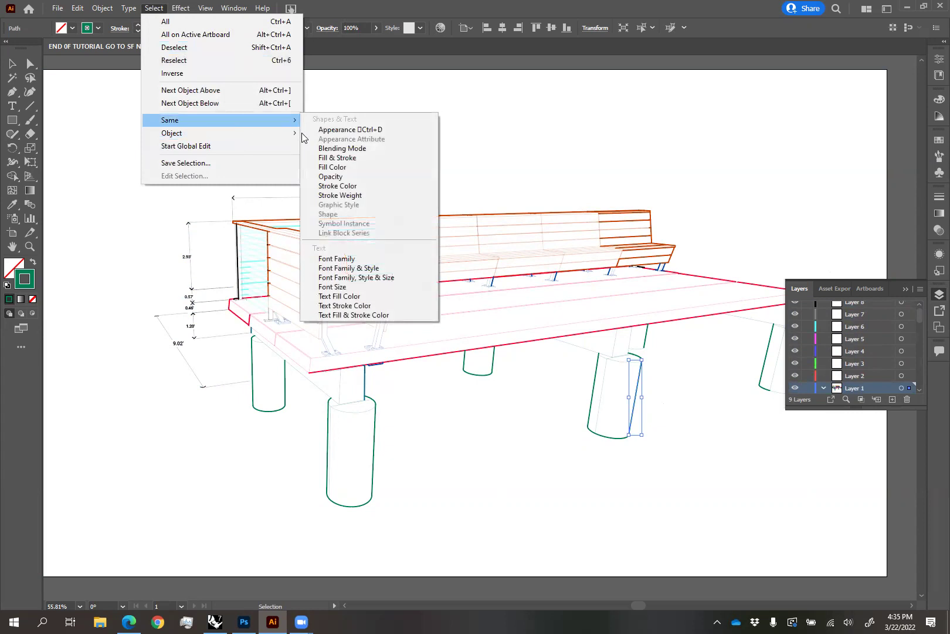
{"action": "left_click", "coordinate": [365, 184]}
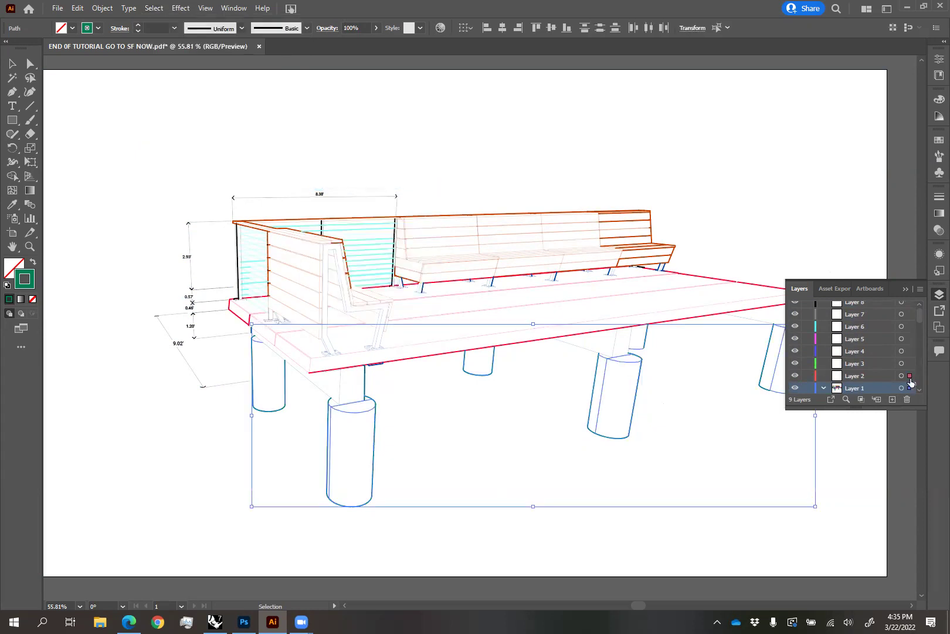
{"action": "left_click_drag", "start_coordinate": [911, 383], "coordinate": [909, 376]}
{"action": "left_click", "coordinate": [795, 375]}
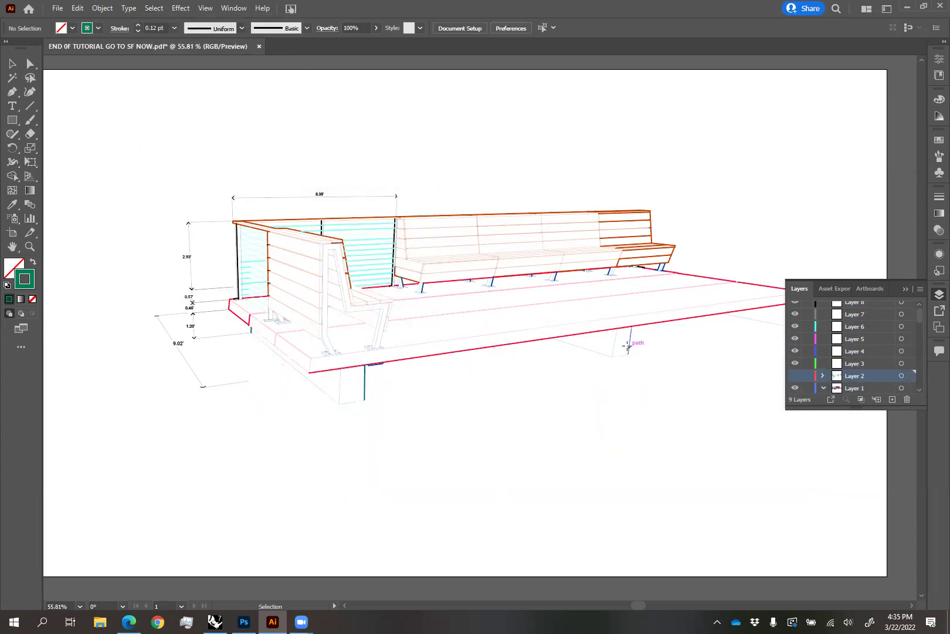
Move all the thin teal beam lines under the deck to Layer 3 and hide that layer
{"action": "left_click", "coordinate": [627, 346]}
{"action": "key", "text": "v"}
{"action": "left_click_drag", "start_coordinate": [910, 389], "coordinate": [910, 363]}
{"action": "left_click", "coordinate": [795, 363]}
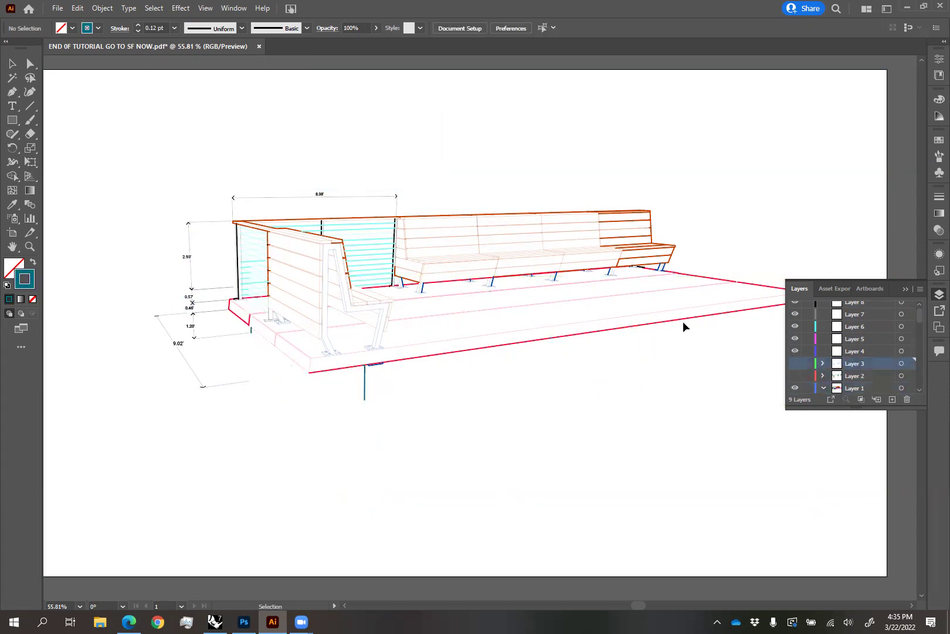
Move all the thin red 0.12 pt deck lines to Layer 4 and hide that layer
{"action": "left_click", "coordinate": [683, 318]}
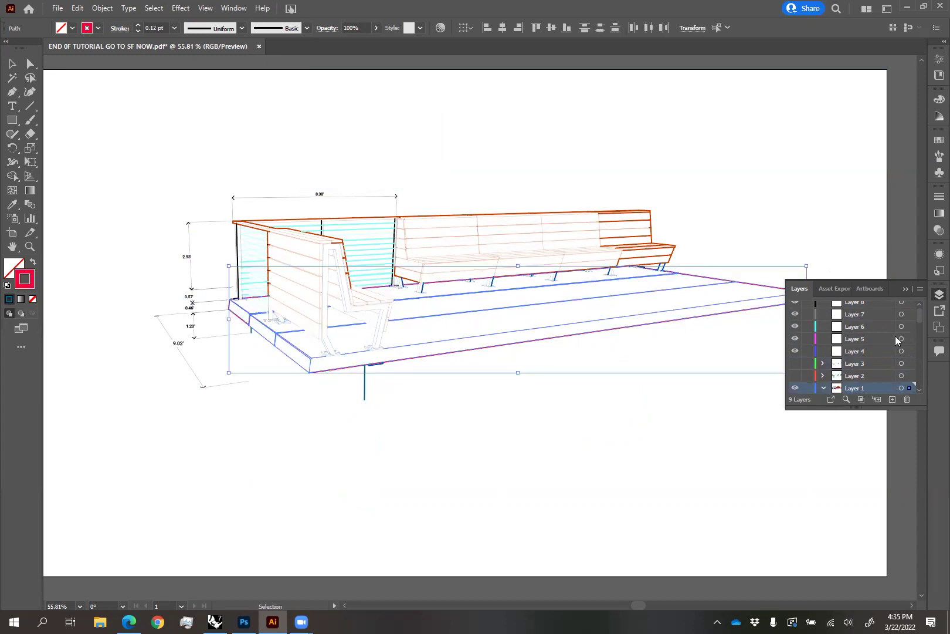
{"action": "left_click_drag", "start_coordinate": [908, 350], "coordinate": [910, 351]}
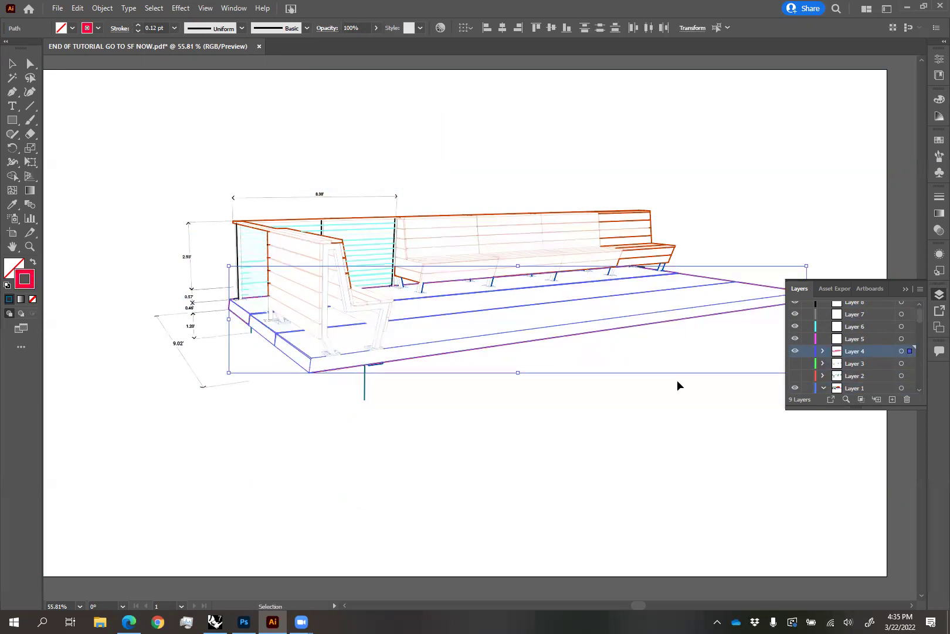
{"action": "left_click", "coordinate": [796, 351]}
Move all the thin orange 0.12 pt bench lines to Layer 5 and hide that layer
{"action": "left_click", "coordinate": [913, 387]}
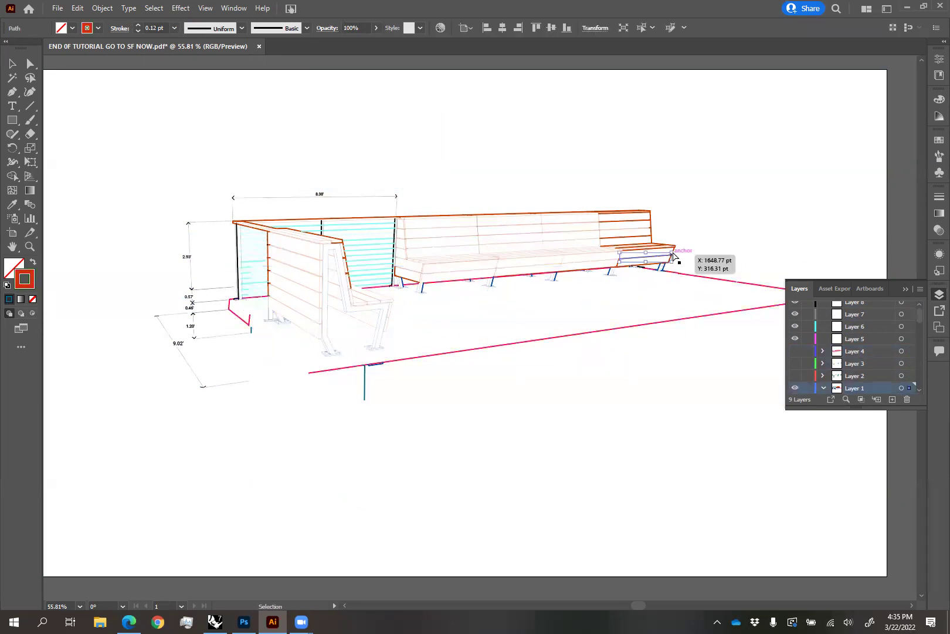
{"action": "left_click_drag", "start_coordinate": [911, 345], "coordinate": [910, 341]}
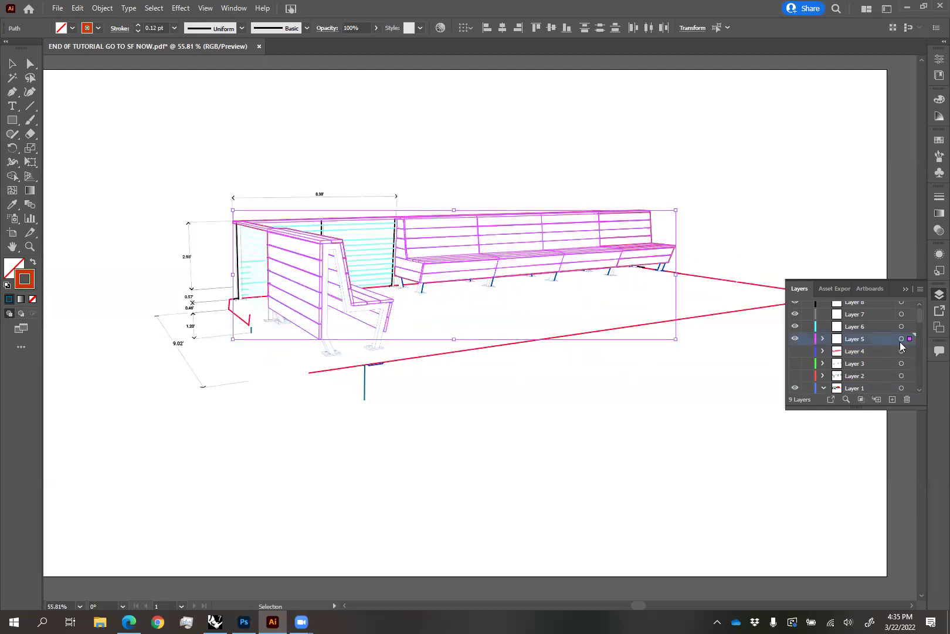
{"action": "left_click", "coordinate": [796, 338]}
Move all the heavy red 1.44 pt deck outlines to Layer 6 and hide that layer
{"action": "left_click", "coordinate": [647, 325]}
{"action": "left_click_drag", "start_coordinate": [911, 391], "coordinate": [910, 326]}
{"action": "left_click", "coordinate": [795, 326]}
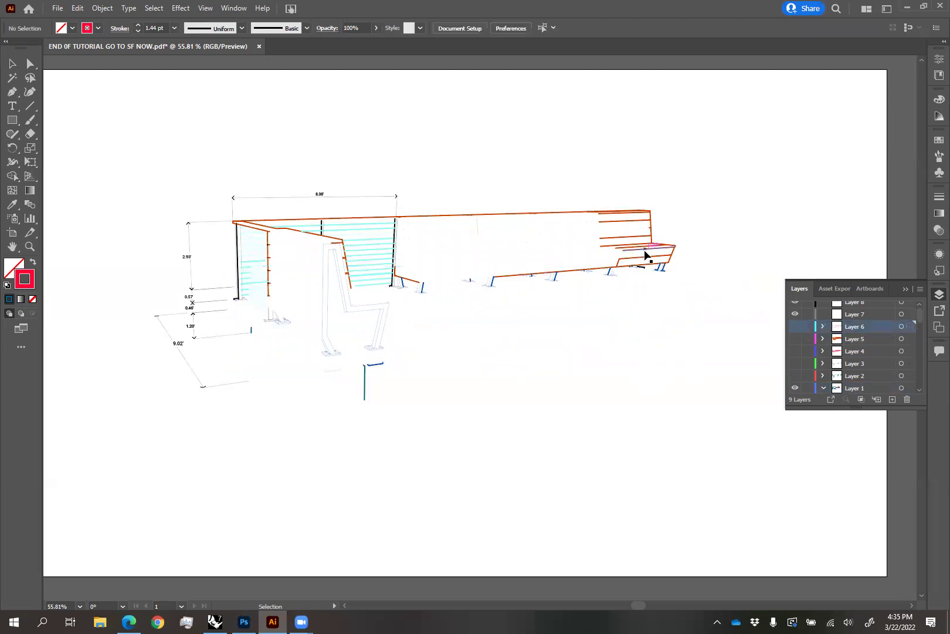
Move all the heavy orange 1.44 pt bench outlines to Layer 7 and hide that layer
{"action": "left_click", "coordinate": [647, 257]}
{"action": "left_click", "coordinate": [664, 257], "text": "shift"}
{"action": "left_click_drag", "start_coordinate": [910, 388], "coordinate": [904, 315]}
{"action": "left_click", "coordinate": [796, 315]}
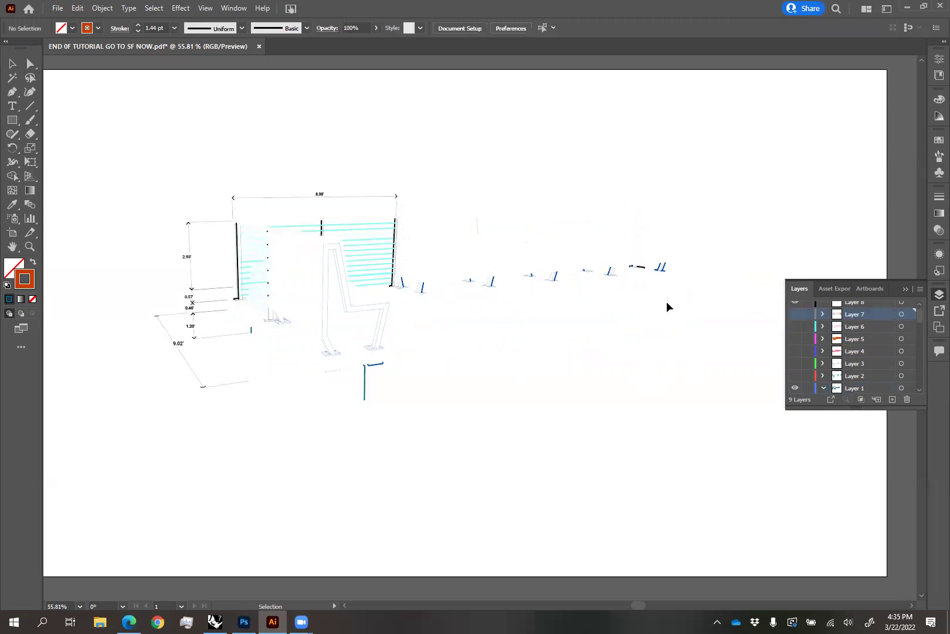
Move all the thin blue 0.12 pt bench support lines to Layer 8 and hide that layer
{"action": "left_click", "coordinate": [387, 300]}
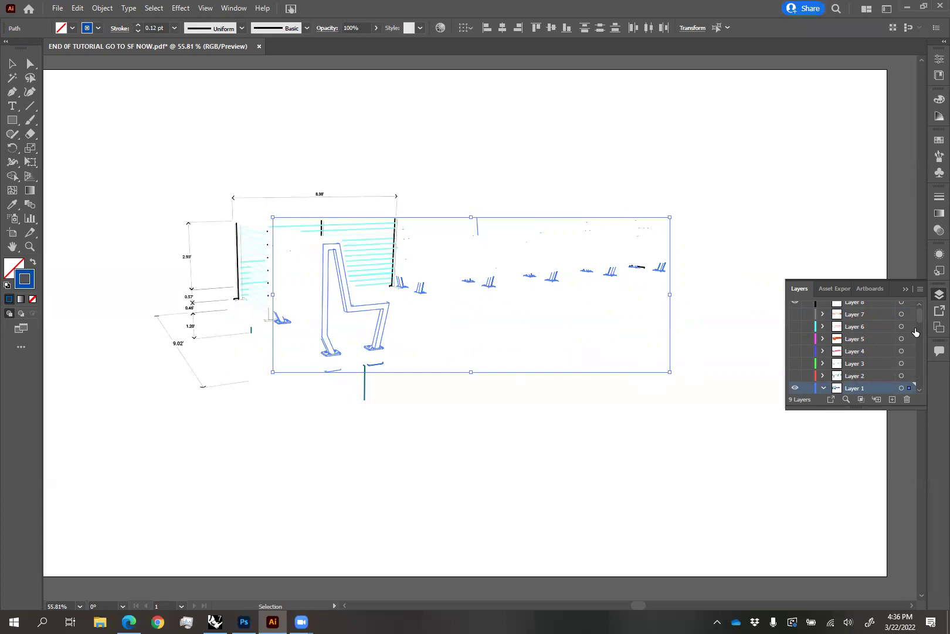
{"action": "left_click_drag", "start_coordinate": [912, 305], "coordinate": [910, 307]}
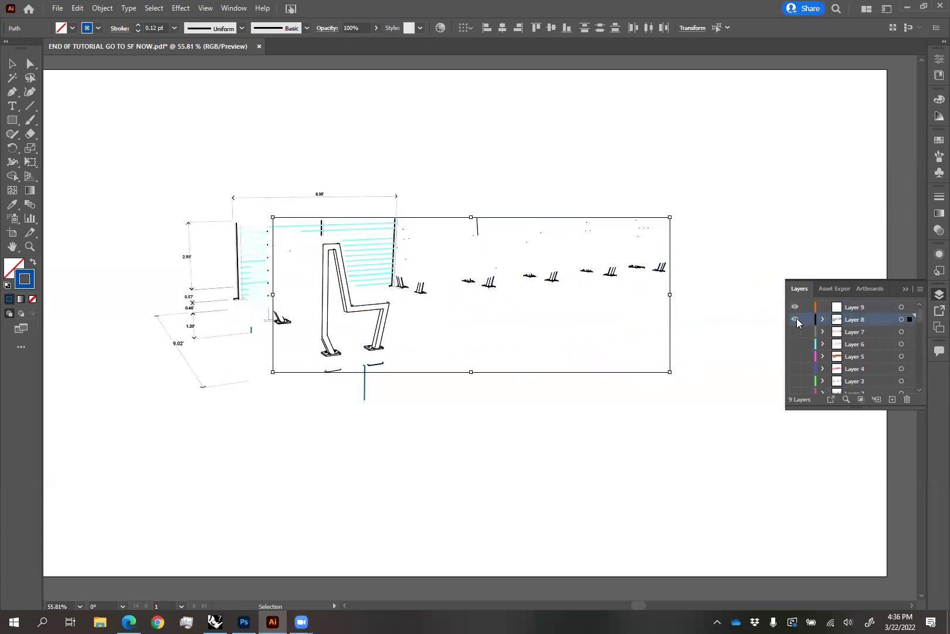
{"action": "left_click", "coordinate": [796, 318]}
Move all the thin cyan 0.12 pt railing lines to Layer 9
{"action": "left_click", "coordinate": [369, 264]}
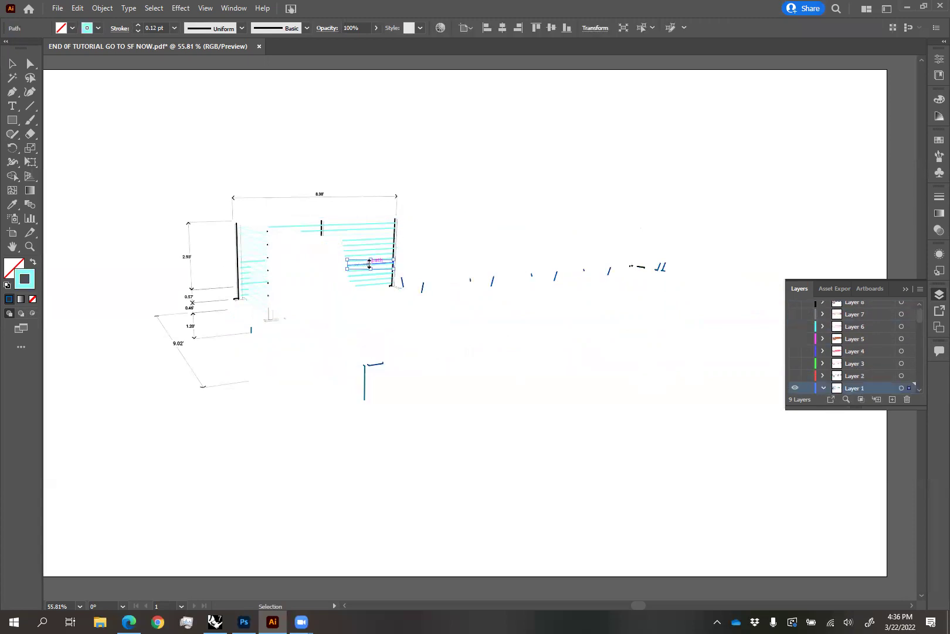
{"action": "key", "text": "ctrl+a"}
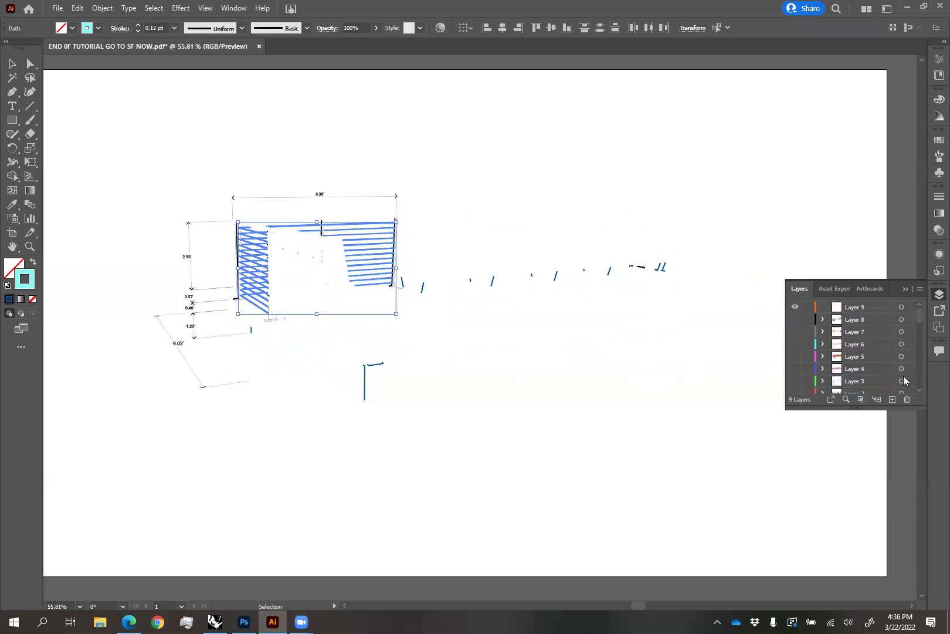
{"action": "scroll", "coordinate": [903, 378], "scroll_direction": "down", "scroll_amount": 3}
{"action": "left_click_drag", "start_coordinate": [906, 339], "coordinate": [912, 310]}
{"action": "left_click", "coordinate": [663, 359]}
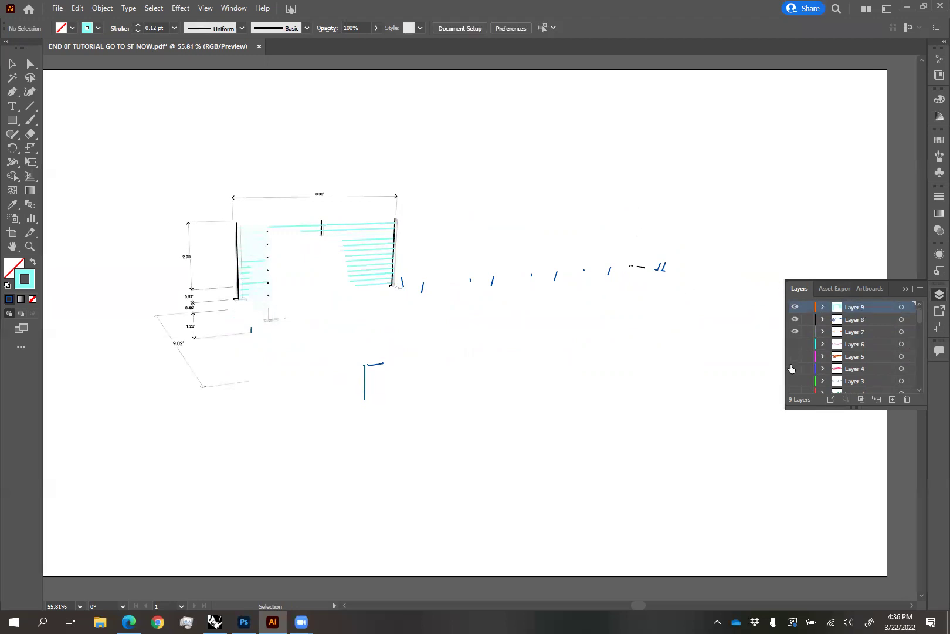
Show all the hidden linework layers again and hide only Layer 1
{"action": "scroll", "coordinate": [792, 370], "scroll_direction": "down", "scroll_amount": 5}
{"action": "scroll", "coordinate": [827, 324], "scroll_direction": "up", "scroll_amount": 5}
{"action": "scroll", "coordinate": [821, 328], "scroll_direction": "down", "scroll_amount": 2}
{"action": "left_click", "coordinate": [822, 332]}
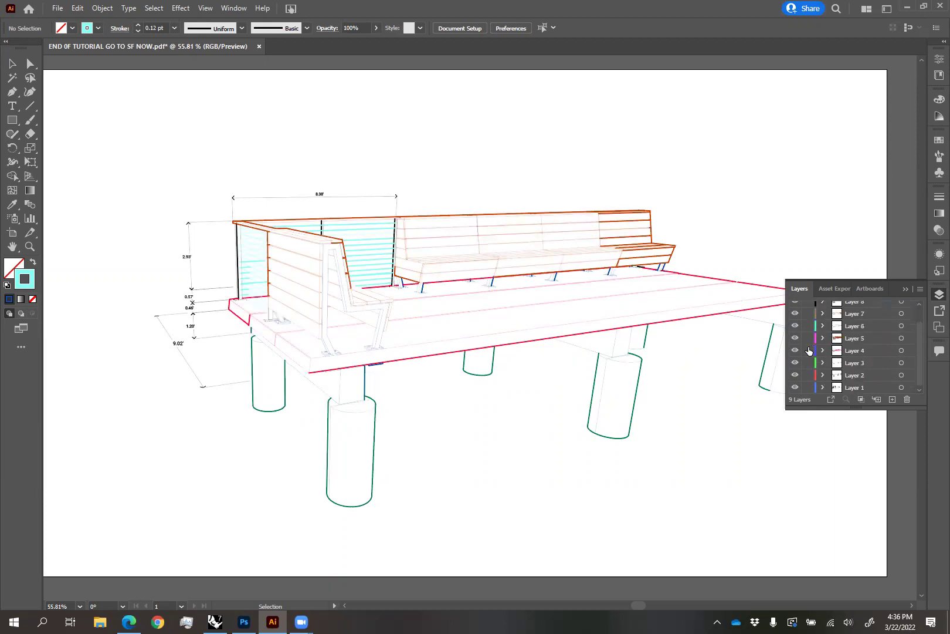
{"action": "left_click", "coordinate": [795, 387]}
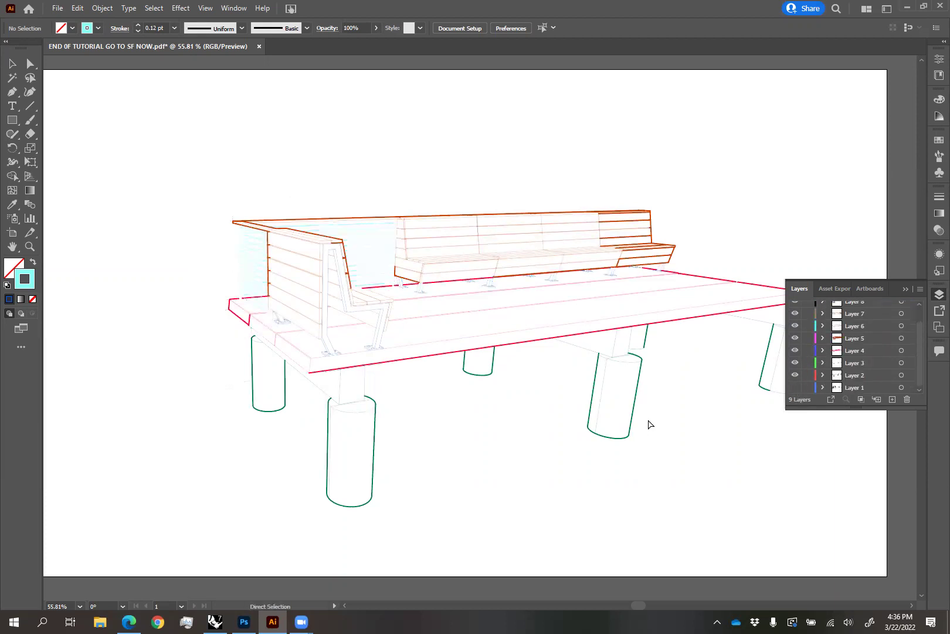
Set the stroke of all visible linework to 0.5 pt black
{"action": "key", "text": "v"}
{"action": "key", "text": "ctrl+a"}
{"action": "left_click", "coordinate": [174, 28]}
{"action": "left_click", "coordinate": [176, 53]}
{"action": "double_click", "coordinate": [27, 280]}
{"action": "left_click_drag", "start_coordinate": [616, 448], "coordinate": [579, 492]}
{"action": "left_click", "coordinate": [860, 344]}
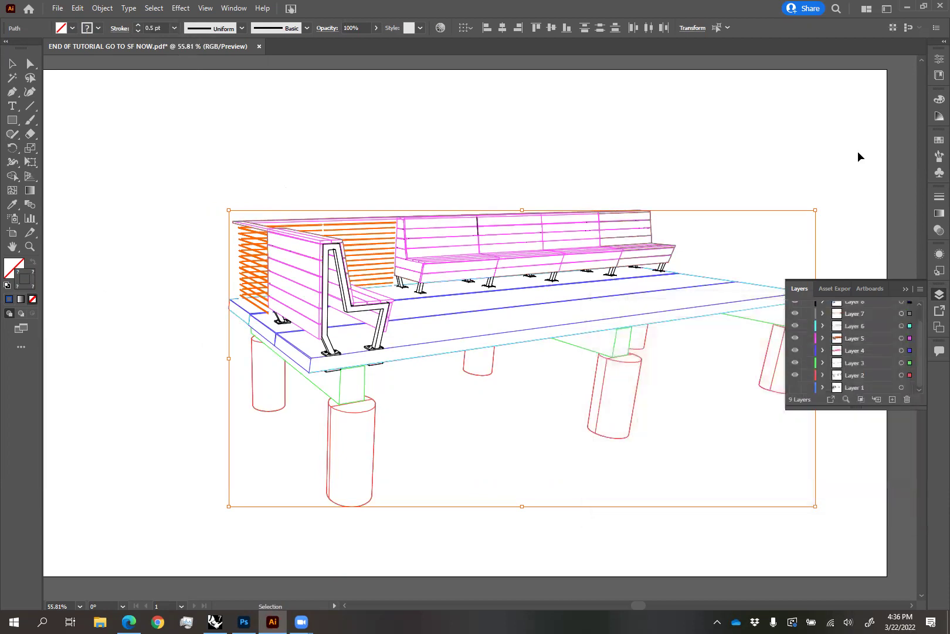
{"action": "left_click", "coordinate": [822, 195]}
Show Layer 1 and turn its thin black 0.12 pt dimension lines into dashed lines with a 12 pt dash
{"action": "left_click", "coordinate": [795, 388]}
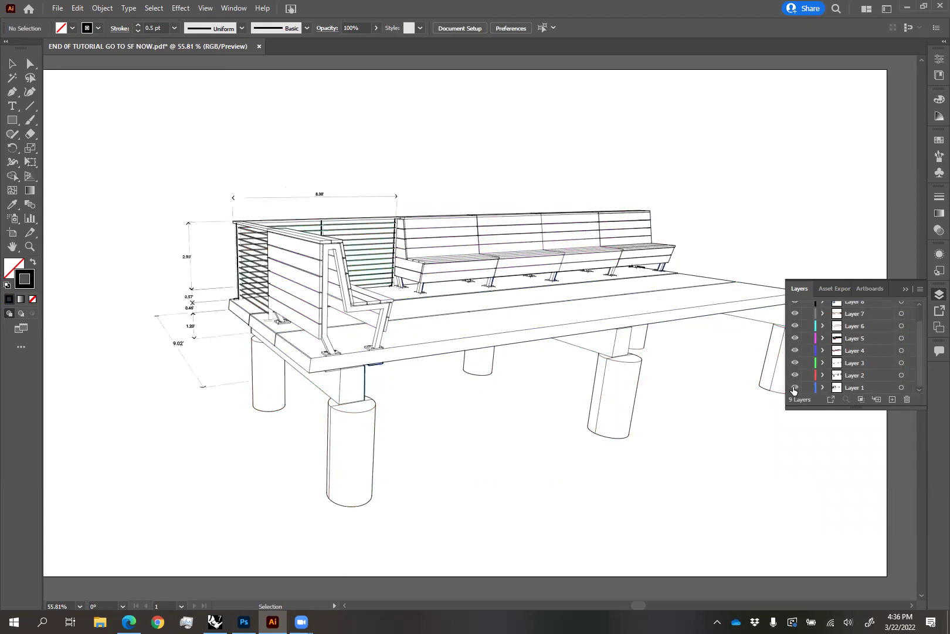
{"action": "left_click", "coordinate": [187, 366]}
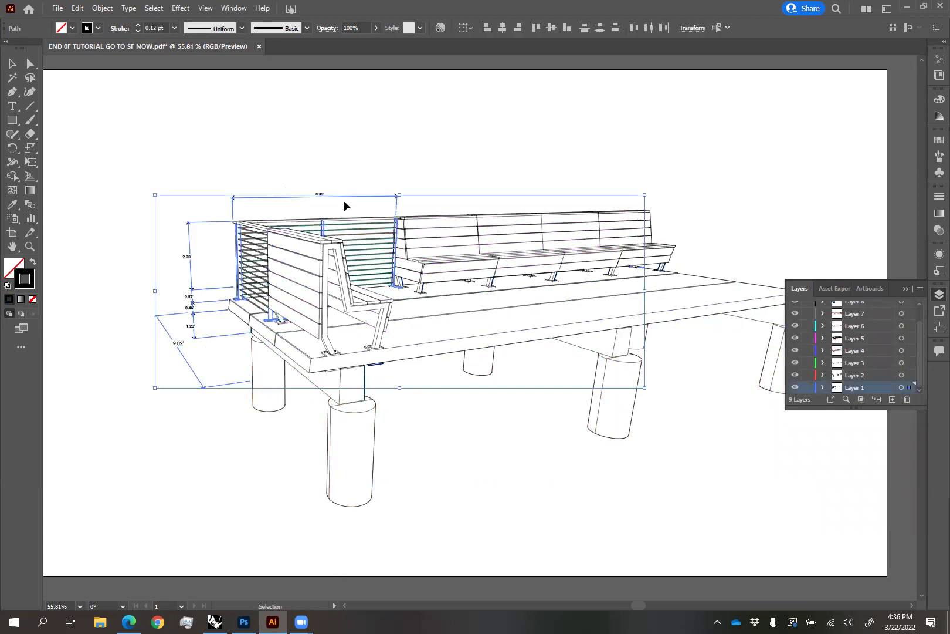
{"action": "left_click", "coordinate": [939, 197]}
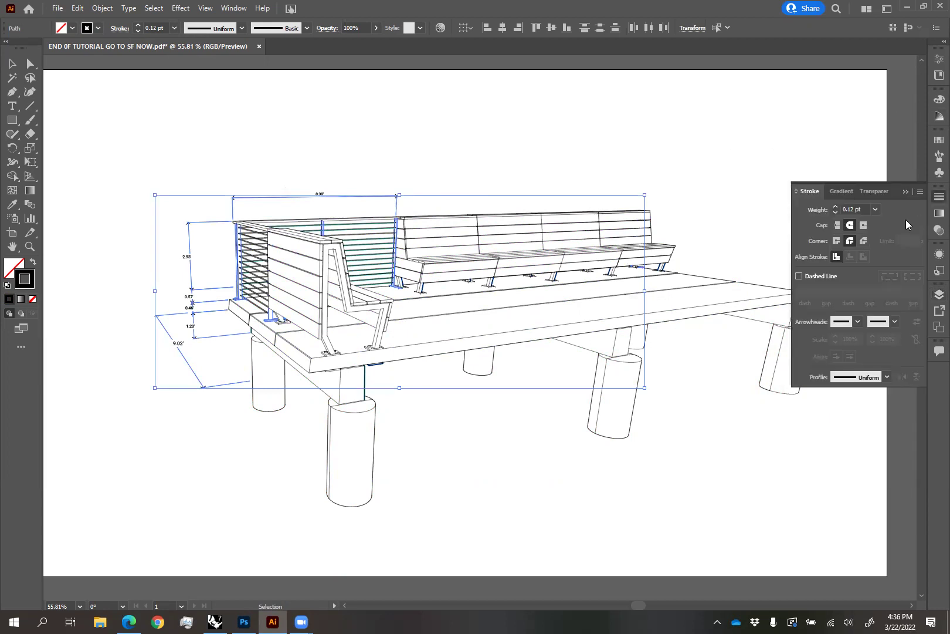
{"action": "left_click", "coordinate": [813, 276]}
{"action": "left_click", "coordinate": [782, 174]}
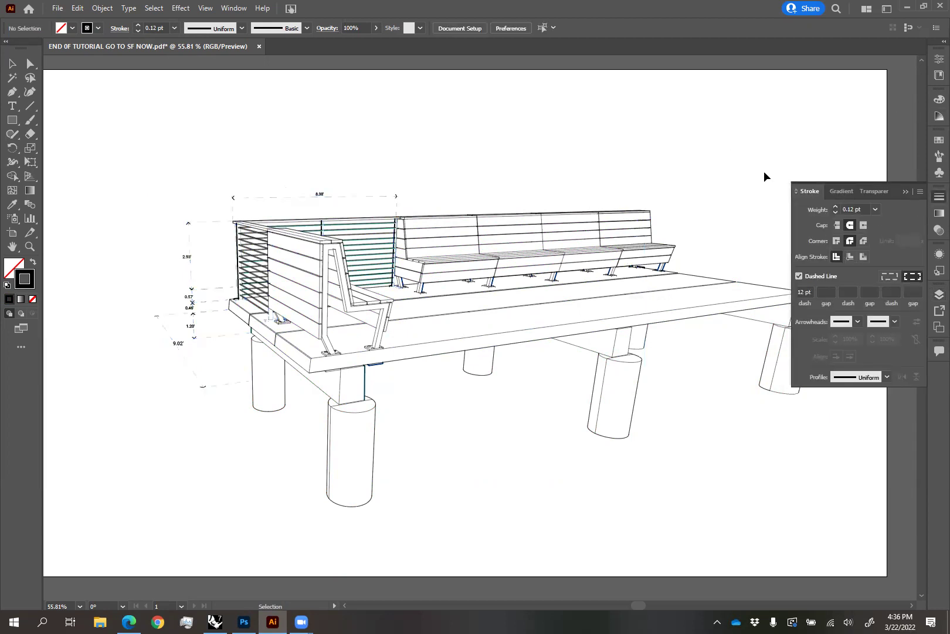
{"action": "scroll", "coordinate": [670, 177], "scroll_direction": "down", "scroll_amount": 2, "text": "alt"}
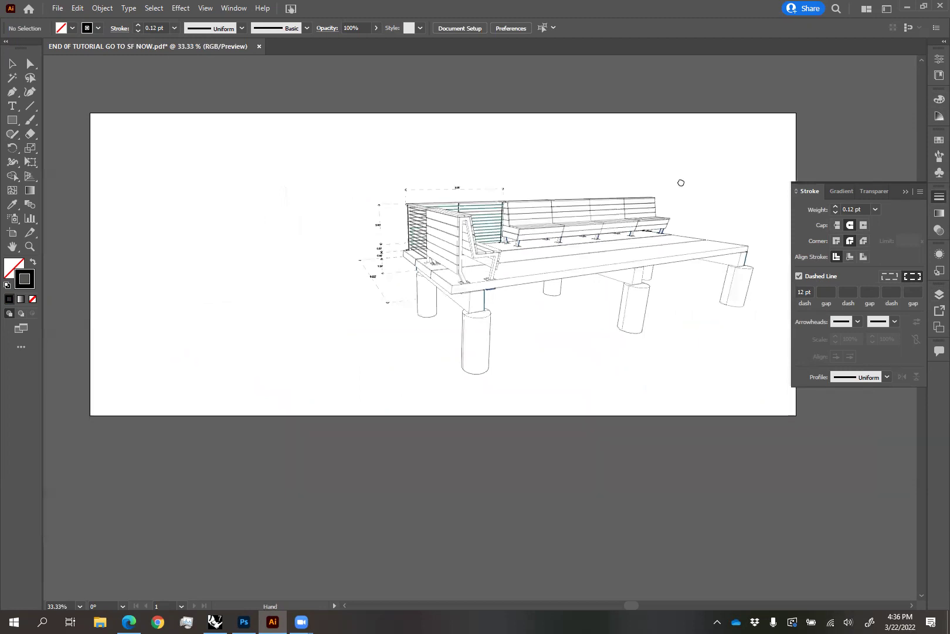
{"action": "left_click", "coordinate": [905, 191]}
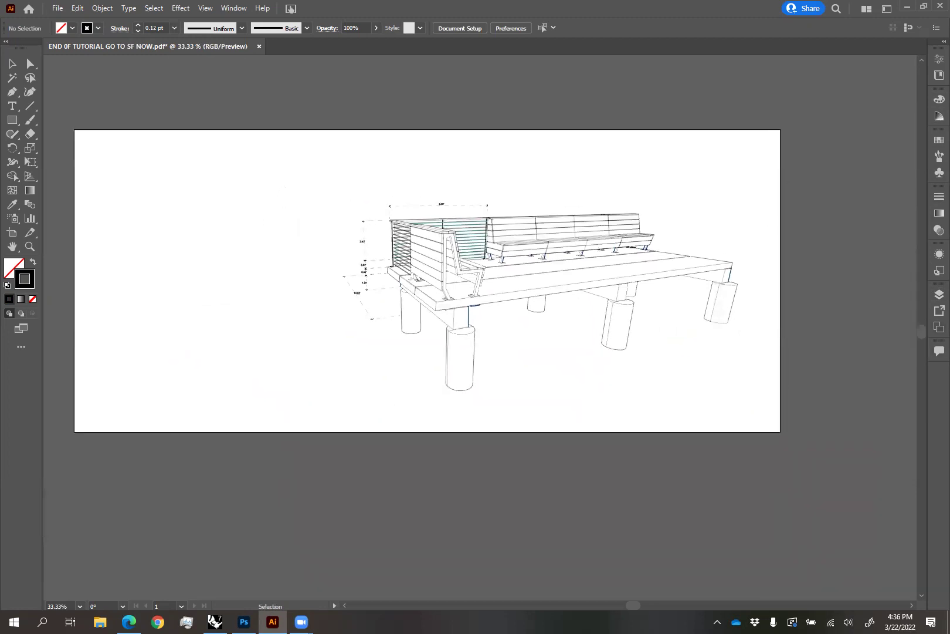
Lock the nine linework layers and add a new unlocked layer beneath Layer 1
{"action": "left_click", "coordinate": [939, 294]}
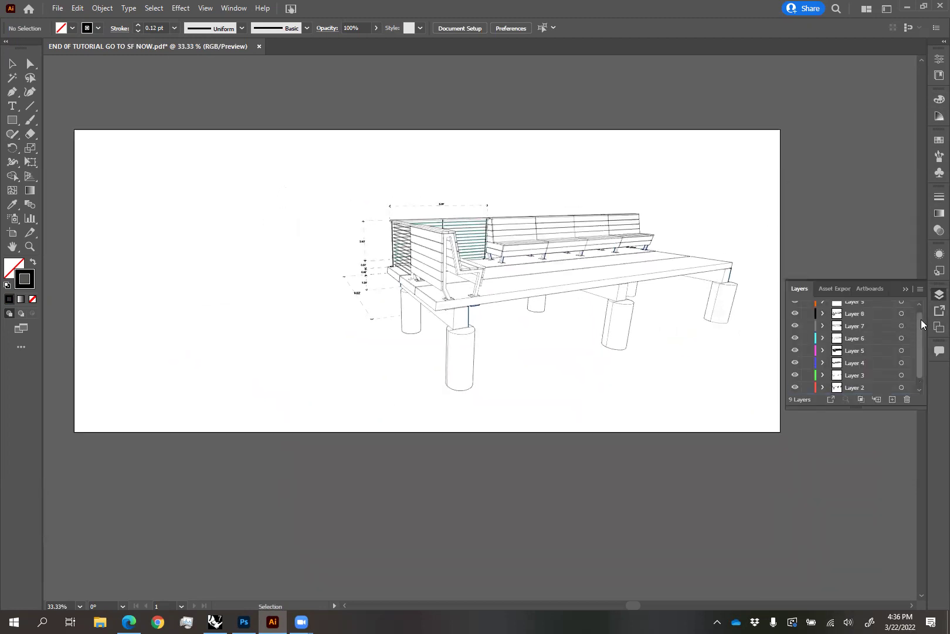
{"action": "left_click_drag", "start_coordinate": [807, 306], "coordinate": [858, 394]}
{"action": "left_click", "coordinate": [891, 400]}
{"action": "scroll", "coordinate": [206, 573], "scroll_direction": "down", "scroll_amount": 1}
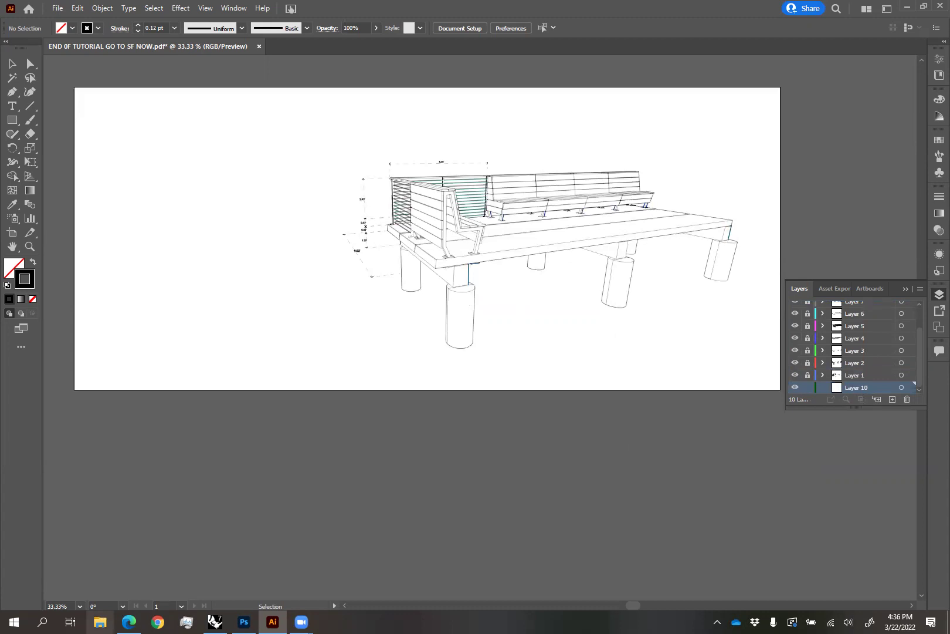
Open the Desktop folder in File Explorer and browse to the exported view images
{"action": "key", "text": "super+e"}
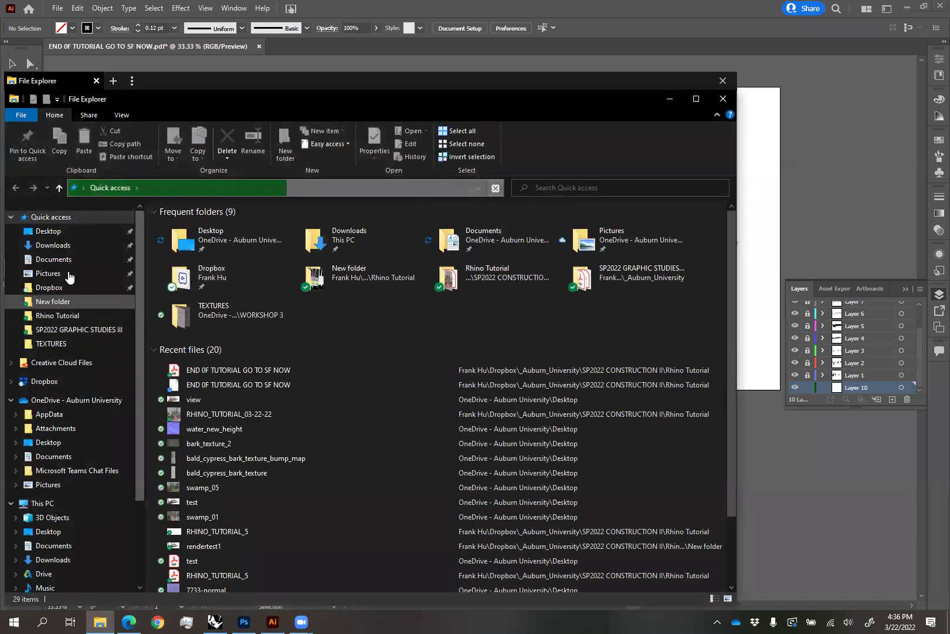
{"action": "left_click", "coordinate": [48, 232]}
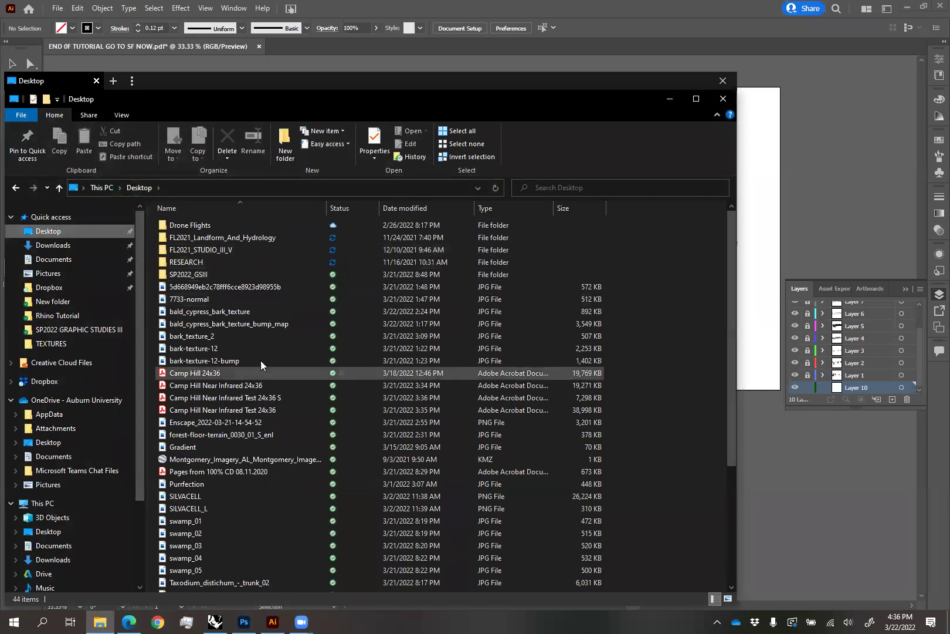
{"action": "scroll", "coordinate": [258, 388], "scroll_direction": "down", "scroll_amount": 1}
{"action": "scroll", "coordinate": [258, 387], "scroll_direction": "down", "scroll_amount": 4}
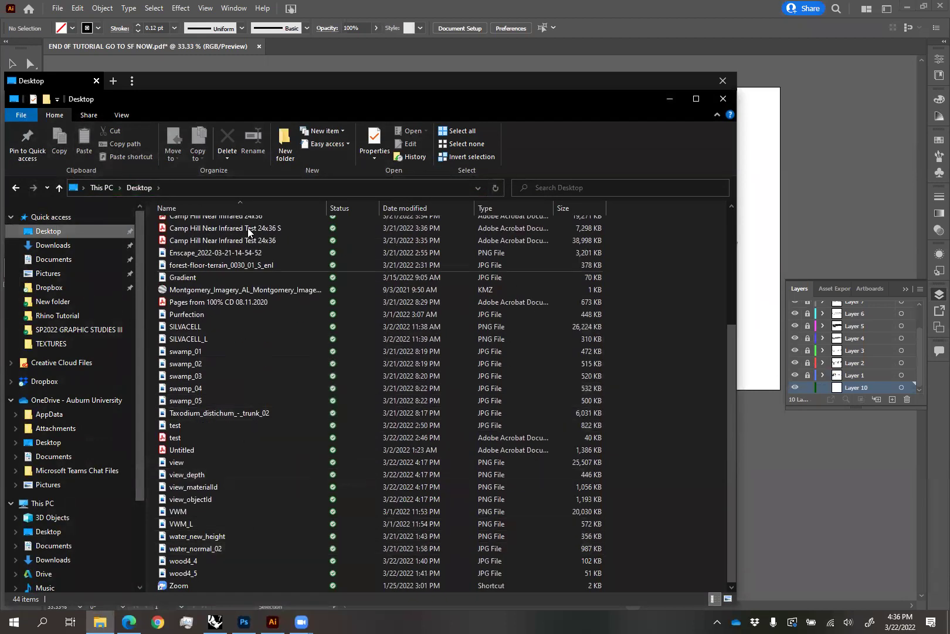
{"action": "left_click_drag", "start_coordinate": [347, 94], "coordinate": [426, 52]}
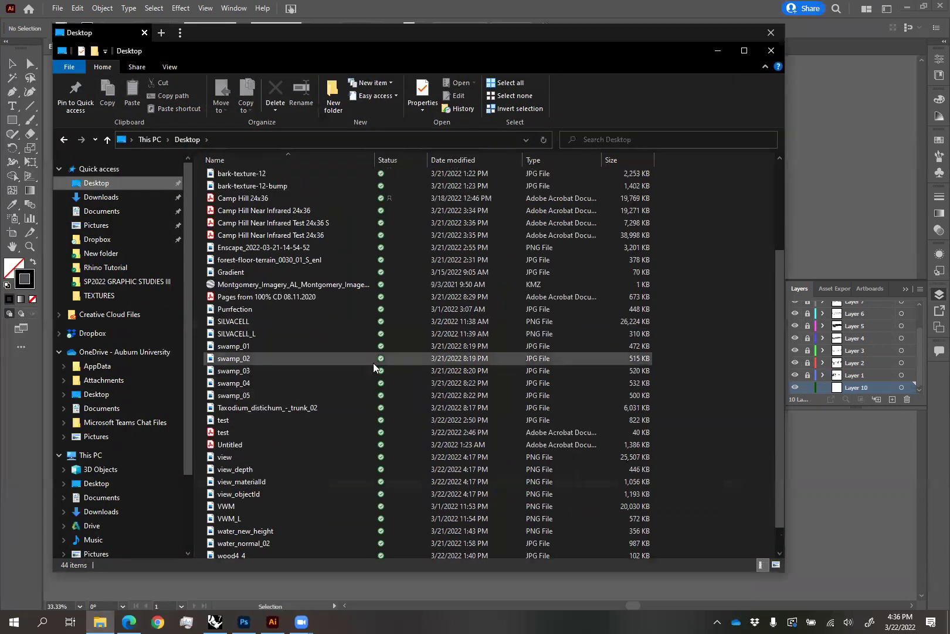
Preview view.png and its depth, material ID and object ID images in Photos, and close the viewer
{"action": "double_click", "coordinate": [288, 456]}
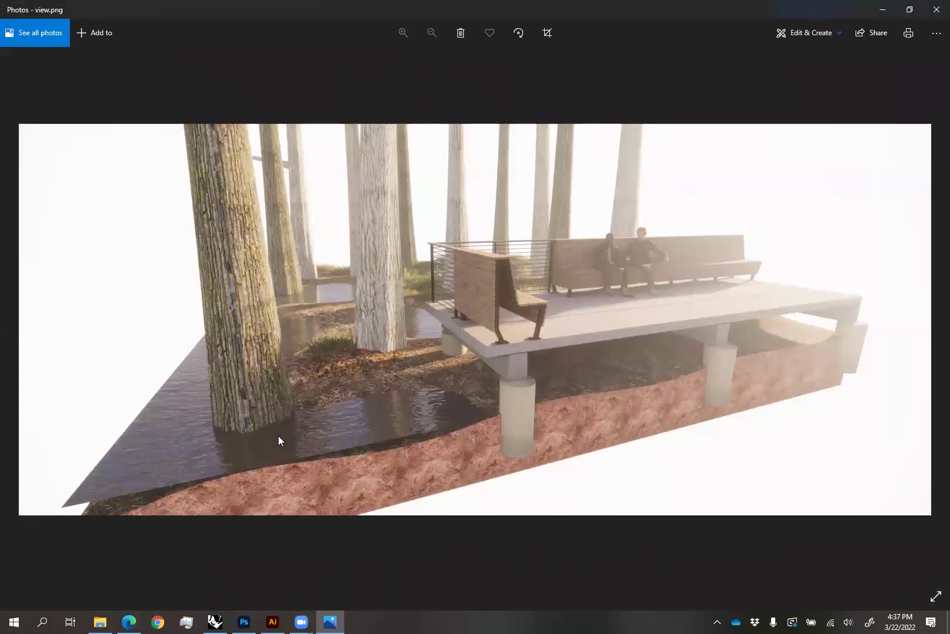
{"action": "key", "text": "Right"}
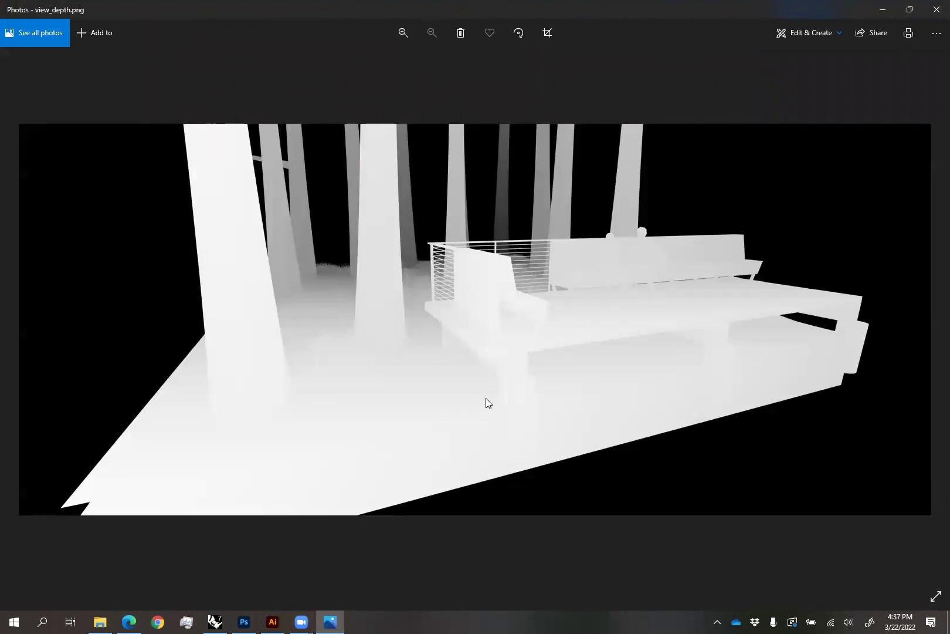
{"action": "key", "text": "Right"}
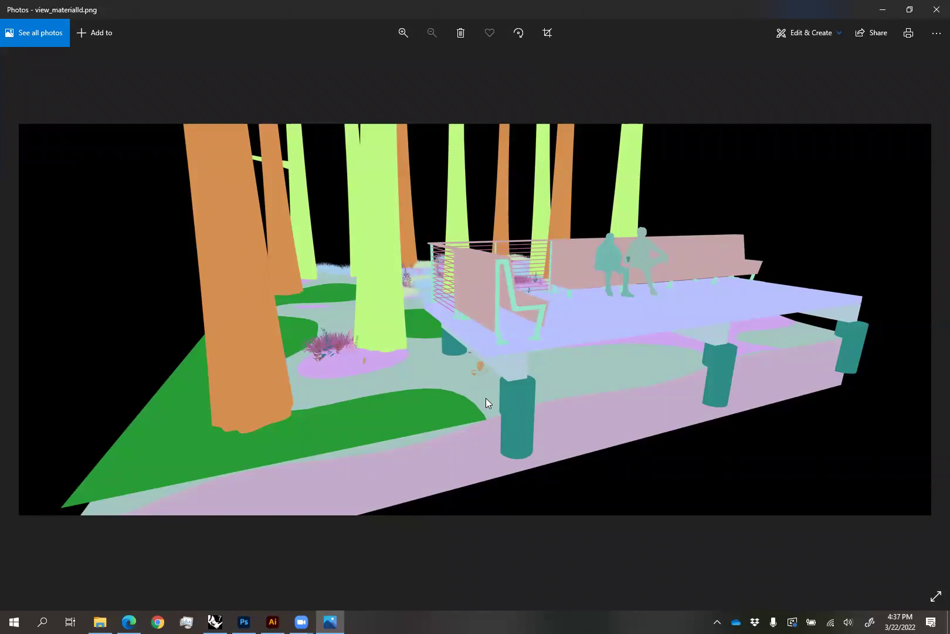
{"action": "key", "text": "Right"}
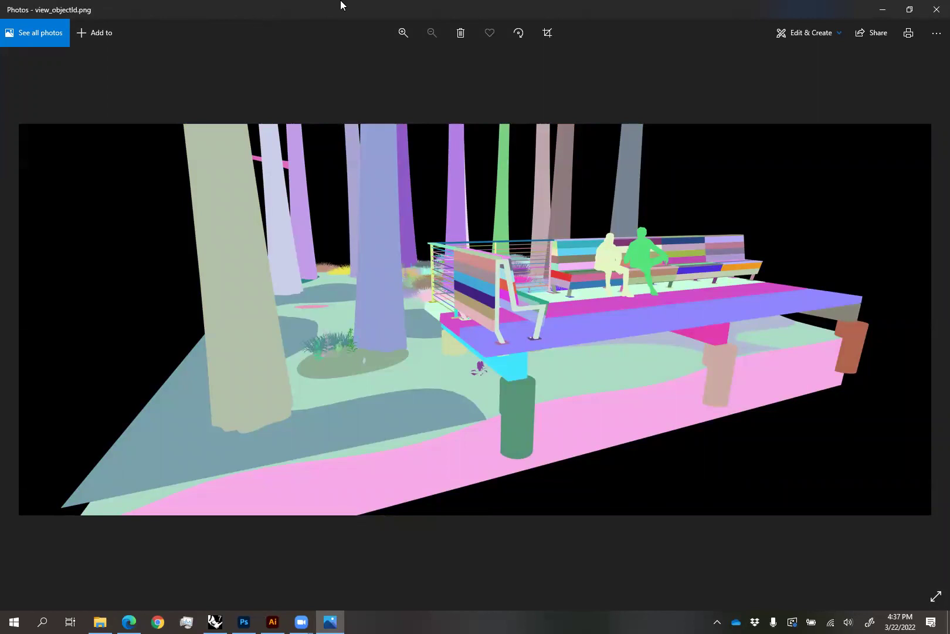
{"action": "key", "text": "alt+F4"}
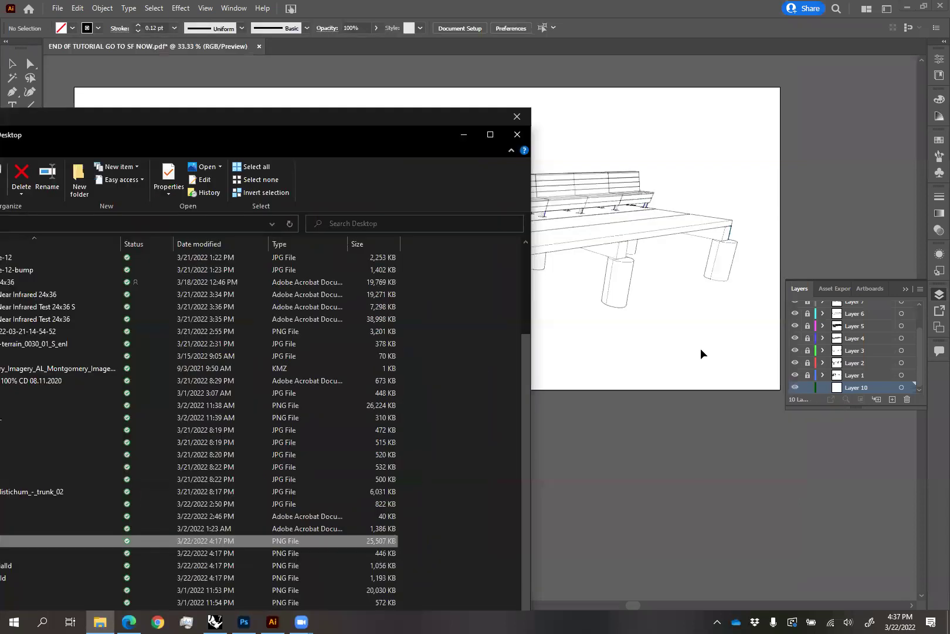
Place view.png from the Desktop on Layer 10 in Illustrator and scale it proportionally to 2016 by 864 pt, matching the artboard width
{"action": "left_click_drag", "start_coordinate": [700, 348], "coordinate": [700, 348]}
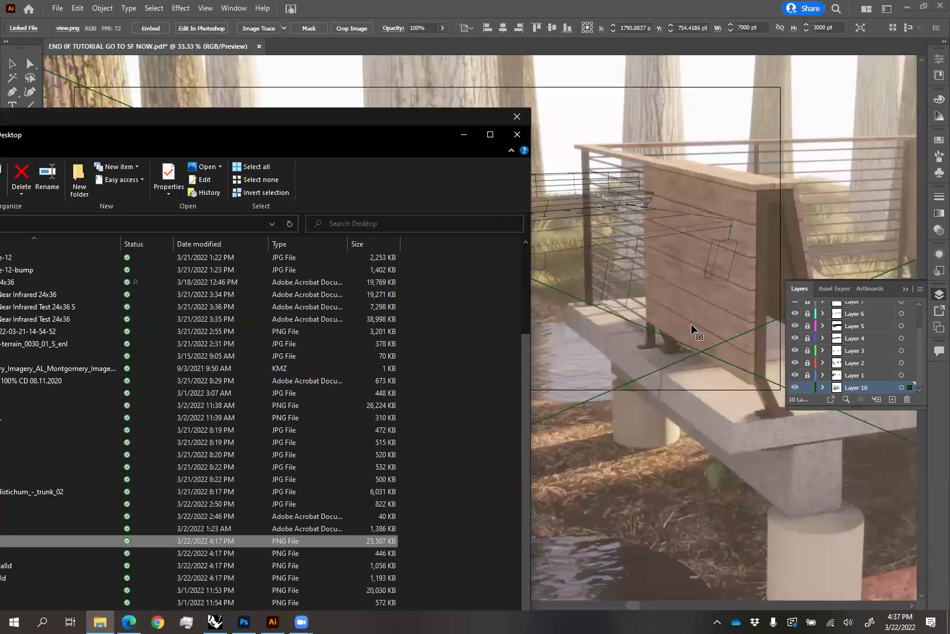
{"action": "left_click", "coordinate": [464, 134]}
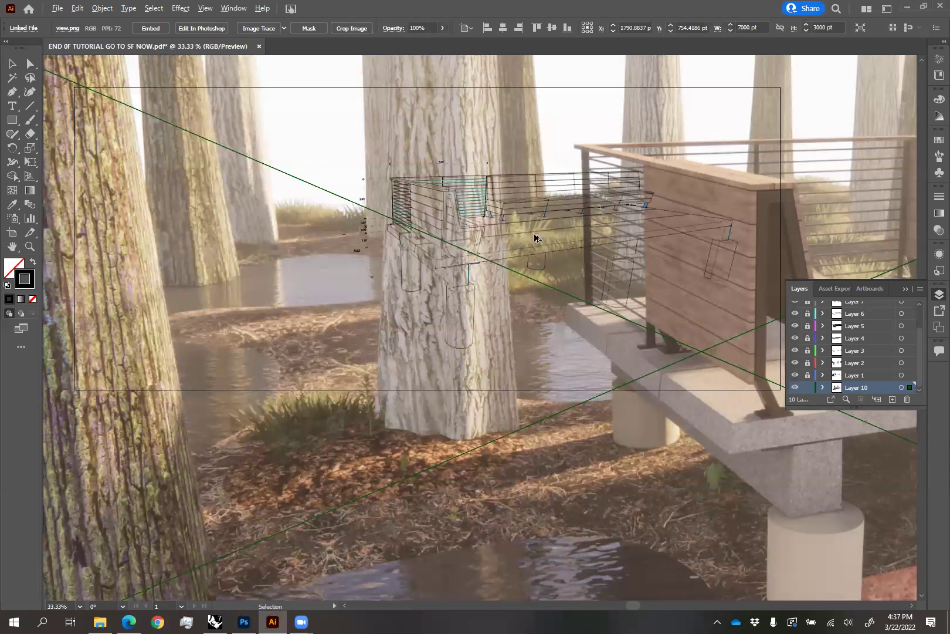
{"action": "scroll", "coordinate": [534, 237], "scroll_direction": "down", "scroll_amount": 5, "text": "alt"}
{"action": "left_click_drag", "start_coordinate": [336, 254], "coordinate": [446, 238], "text": "shift"}
{"action": "left_click_drag", "start_coordinate": [796, 254], "coordinate": [581, 245], "text": "shift"}
{"action": "scroll", "coordinate": [535, 204], "scroll_direction": "up", "scroll_amount": 4, "text": "alt"}
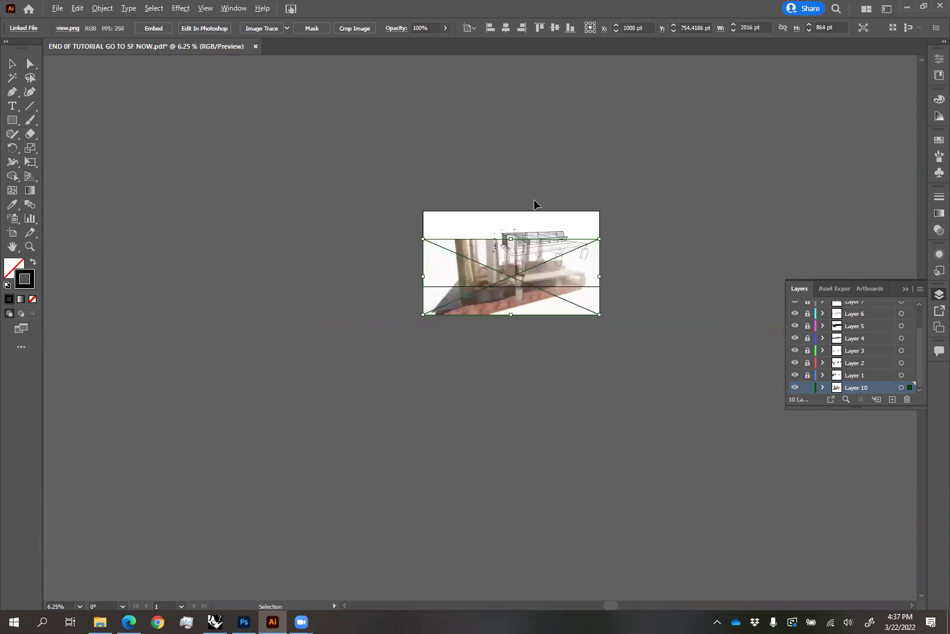
Move the render vertically onto the artboard and enlarge it proportionally slightly past both side edges to line up with the linework
{"action": "left_click_drag", "start_coordinate": [599, 346], "coordinate": [605, 272], "text": "shift"}
{"action": "scroll", "coordinate": [698, 326], "scroll_direction": "up", "scroll_amount": 1, "text": "alt"}
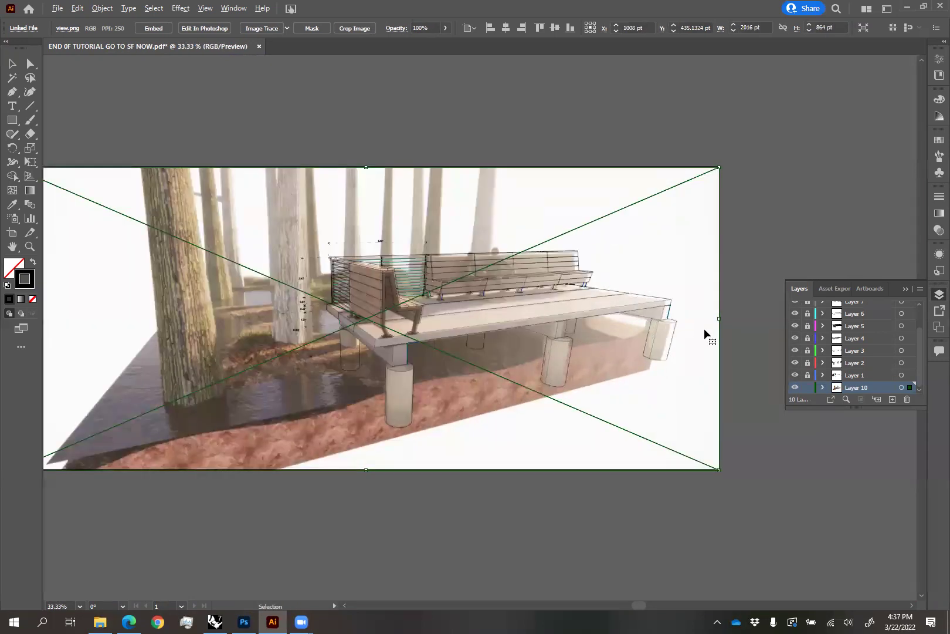
{"action": "left_click_drag", "start_coordinate": [719, 320], "coordinate": [726, 320], "text": "shift"}
{"action": "left_click_drag", "start_coordinate": [380, 367], "coordinate": [480, 345]}
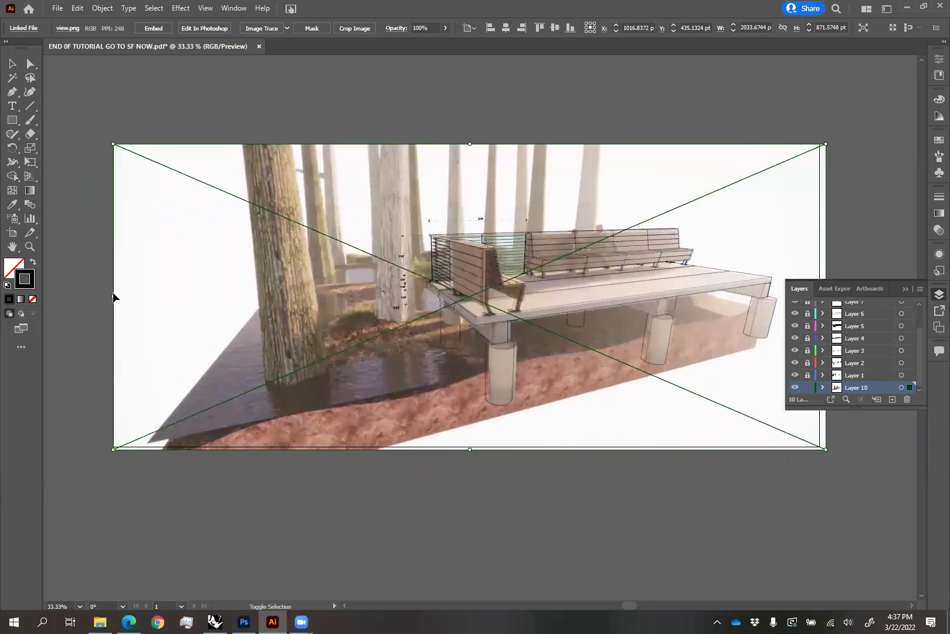
{"action": "left_click", "coordinate": [112, 294], "text": "shift"}
{"action": "left_click", "coordinate": [116, 297]}
{"action": "left_click_drag", "start_coordinate": [114, 298], "coordinate": [108, 298]}
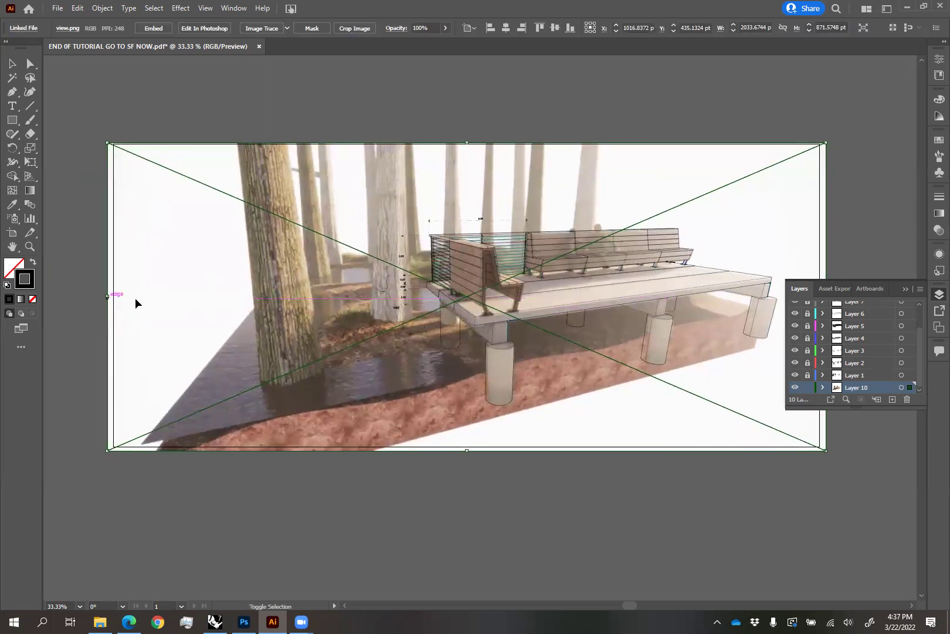
{"action": "left_click", "coordinate": [879, 201]}
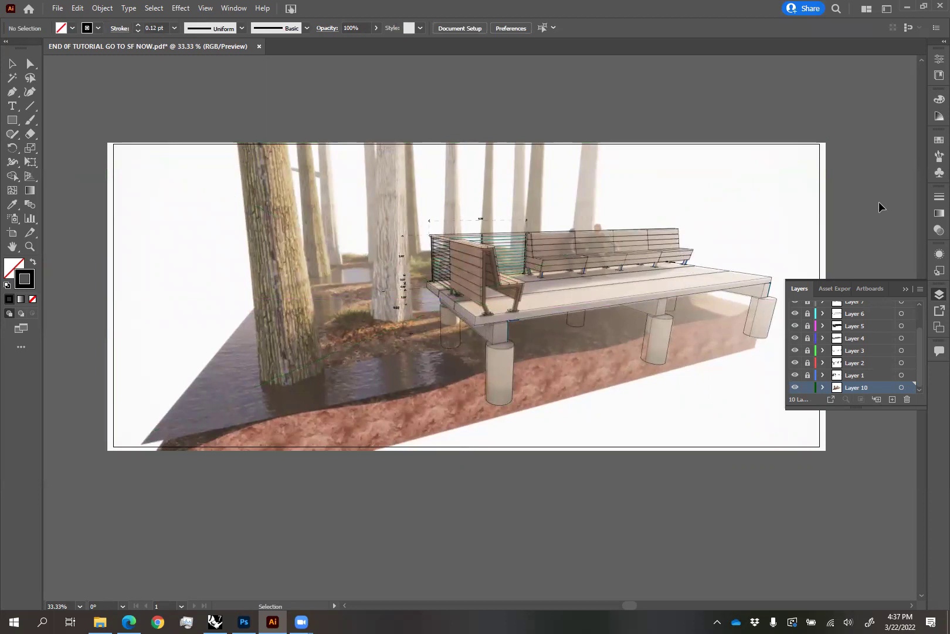
{"action": "left_click", "coordinate": [905, 289]}
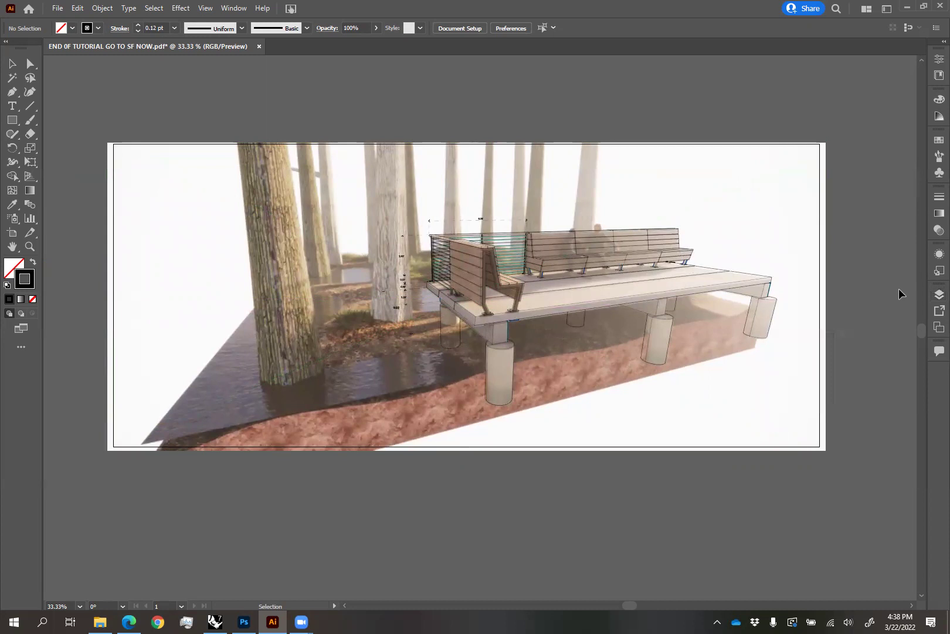